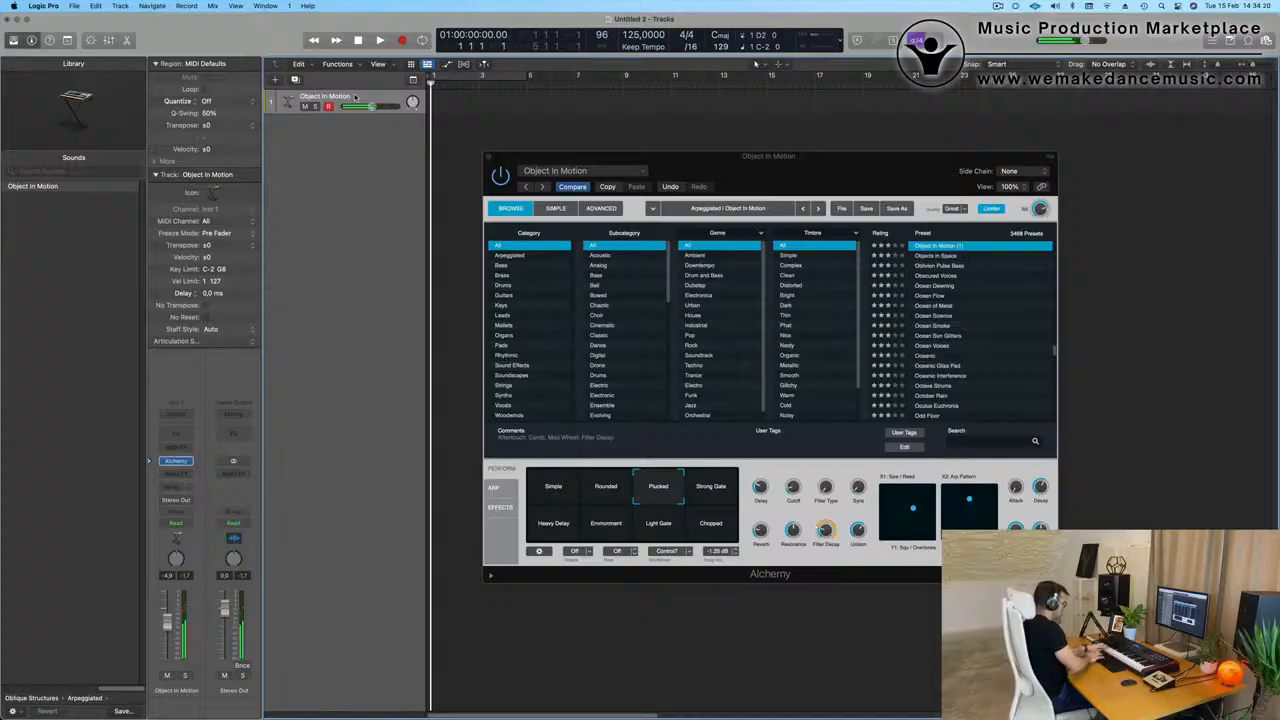
key("r")
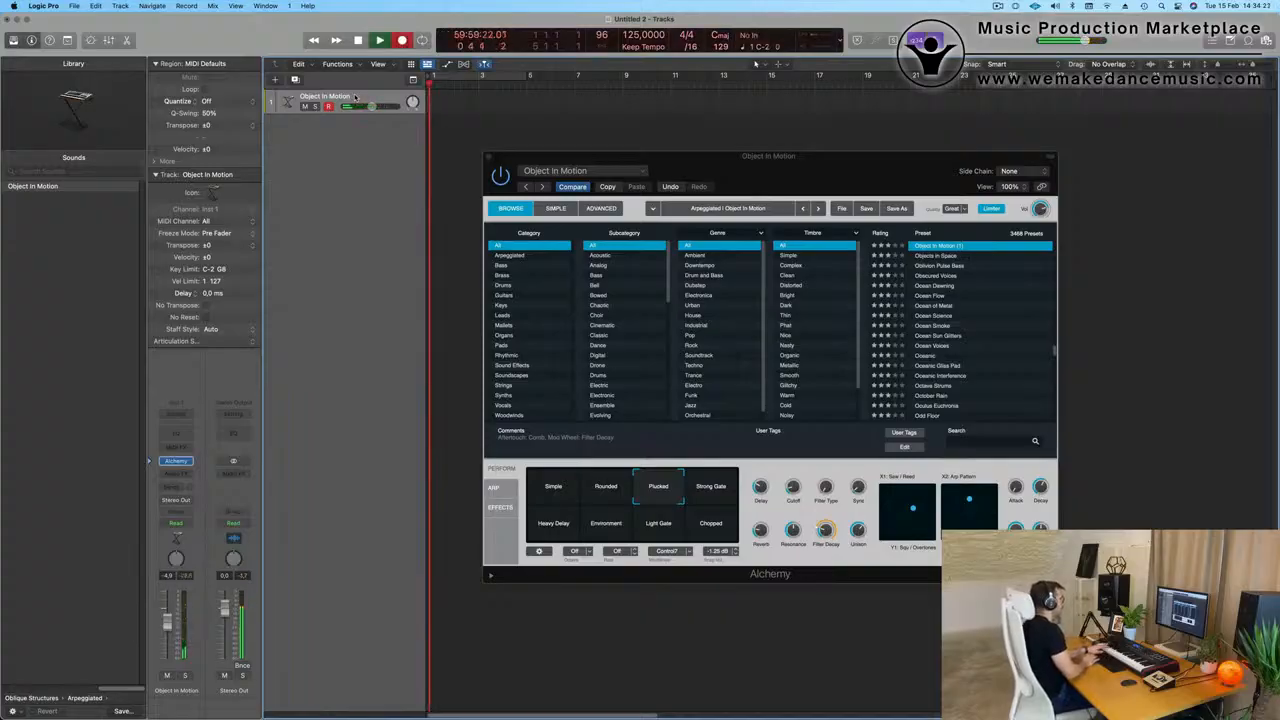
key("space")
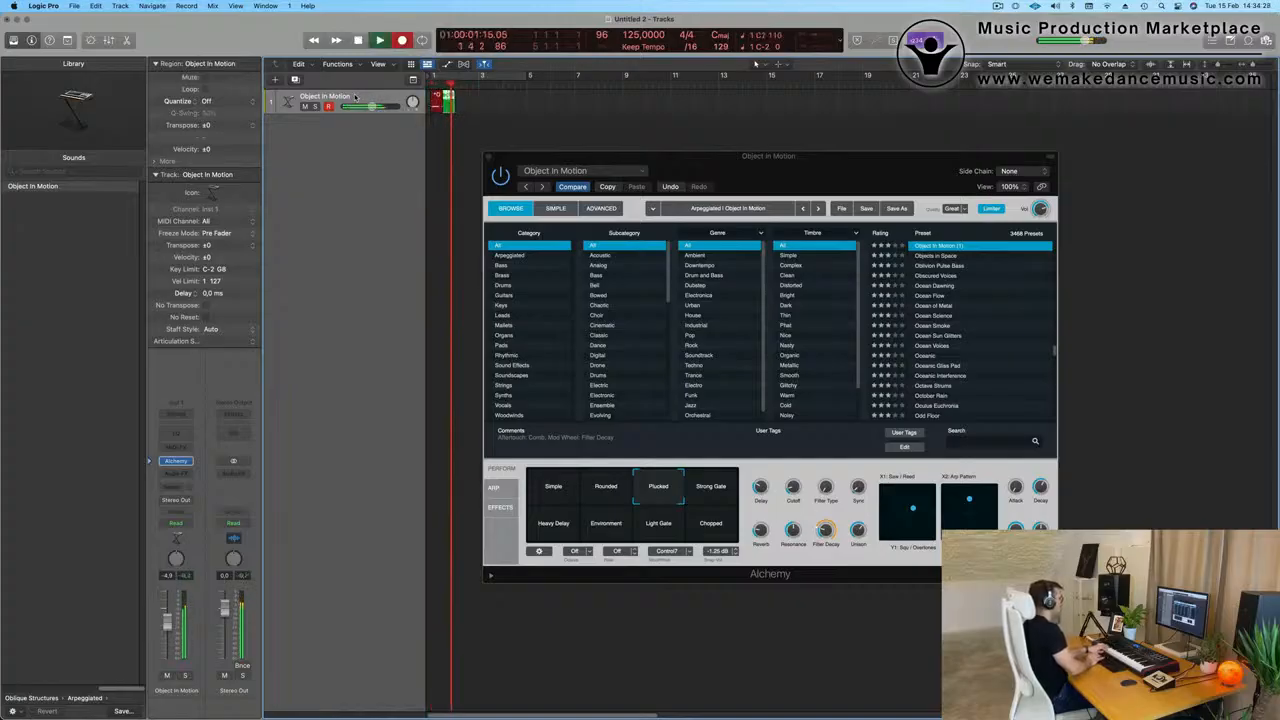
key("space")
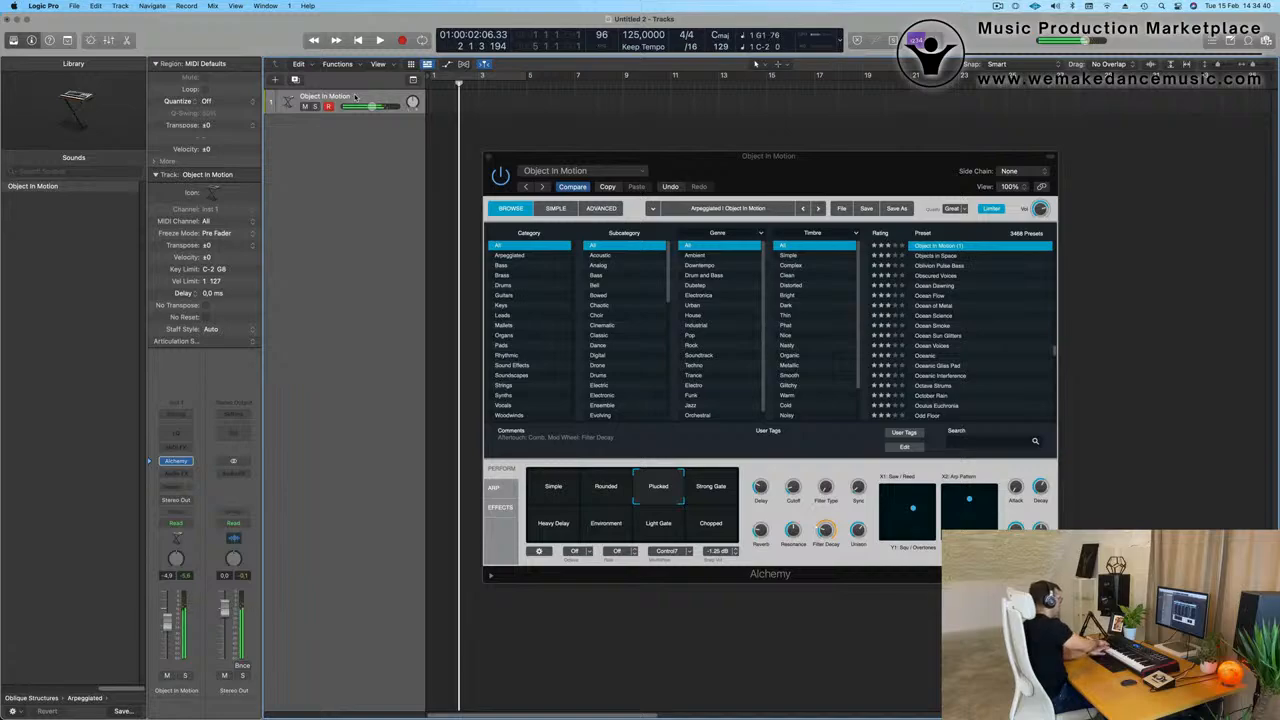
Record a new MIDI take of the bass notes on the Object In Motion track.
key("r")
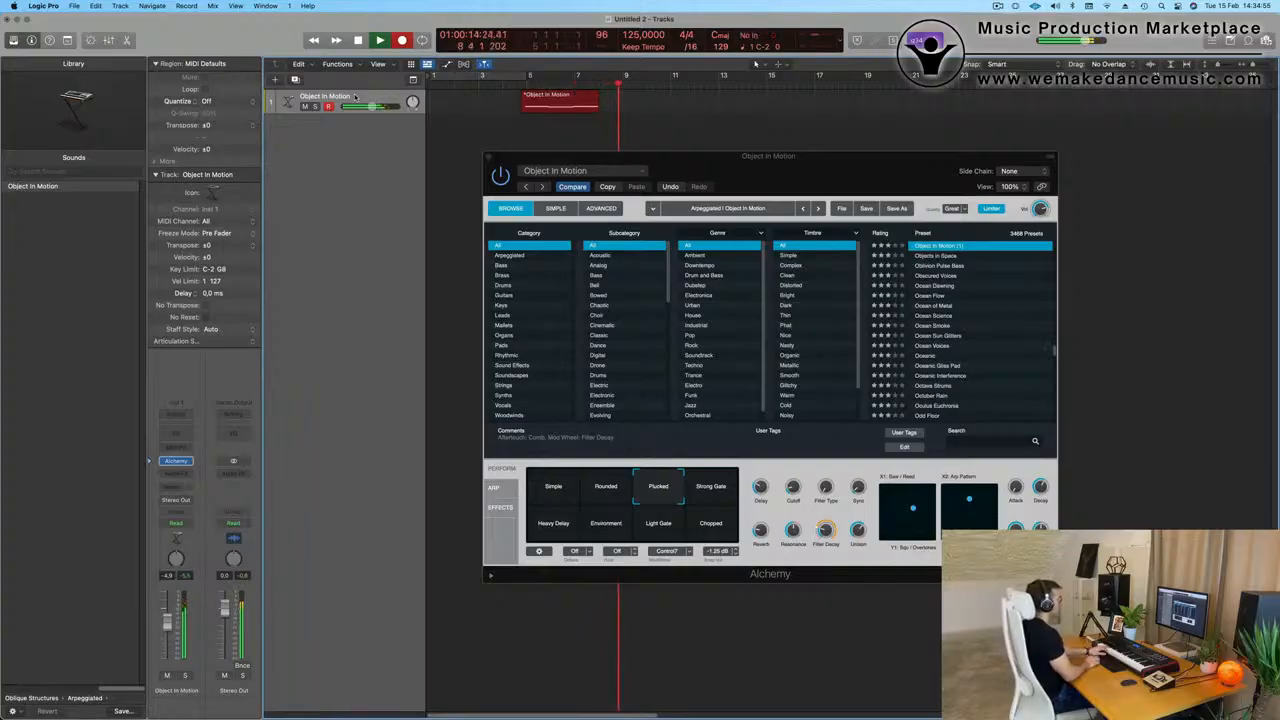
key("space")
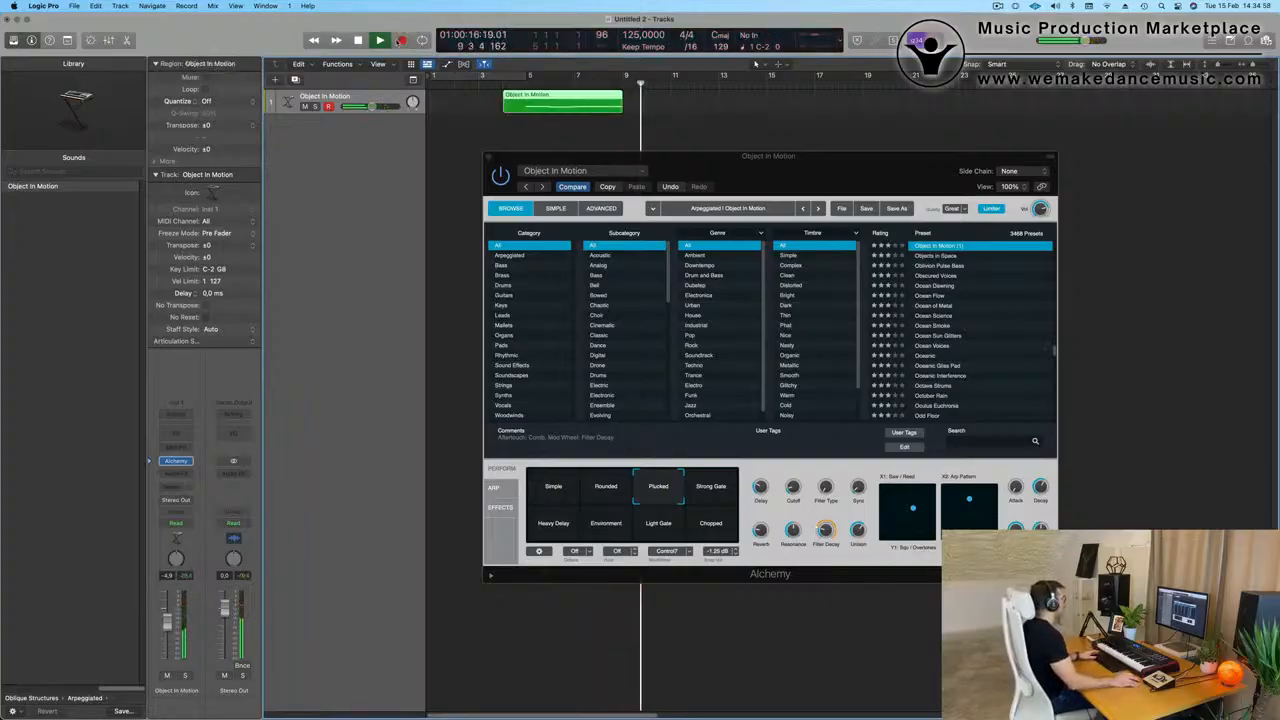
Split the recorded region and its crossing notes at bar 5, and move the four-bar part to bar 1 with cycling on.
double_click(525, 99)
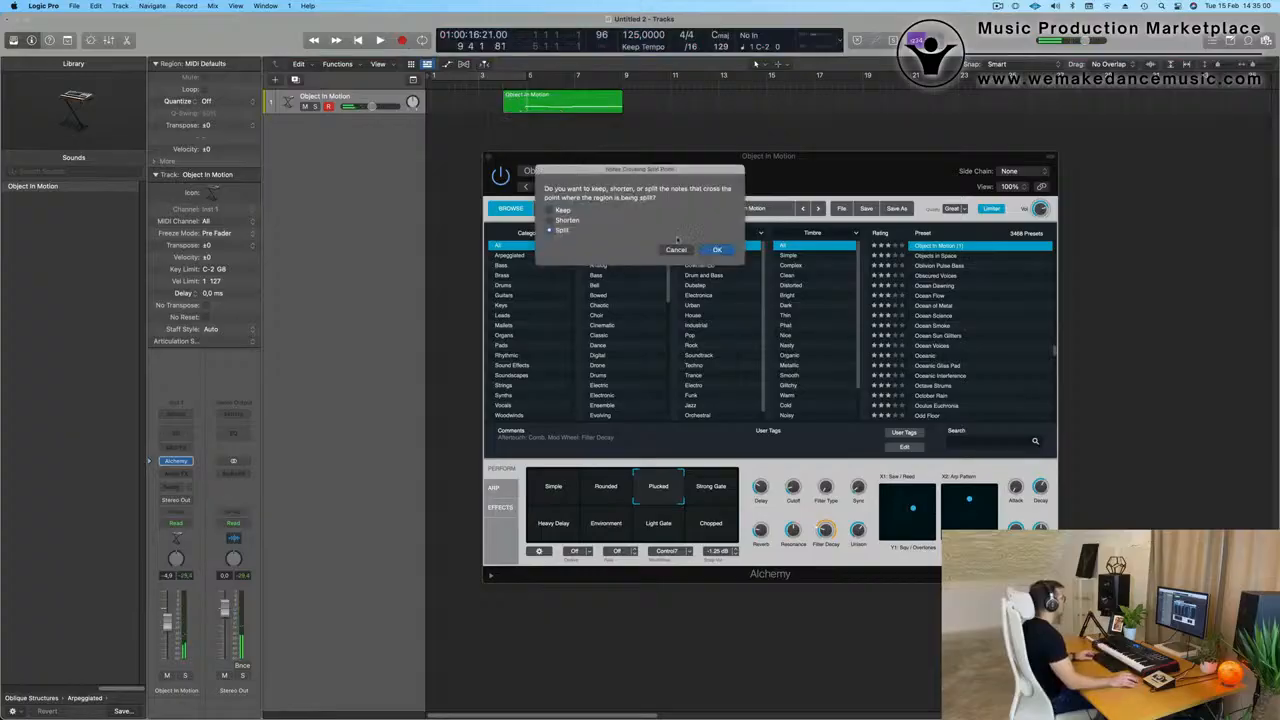
left_click(728, 251)
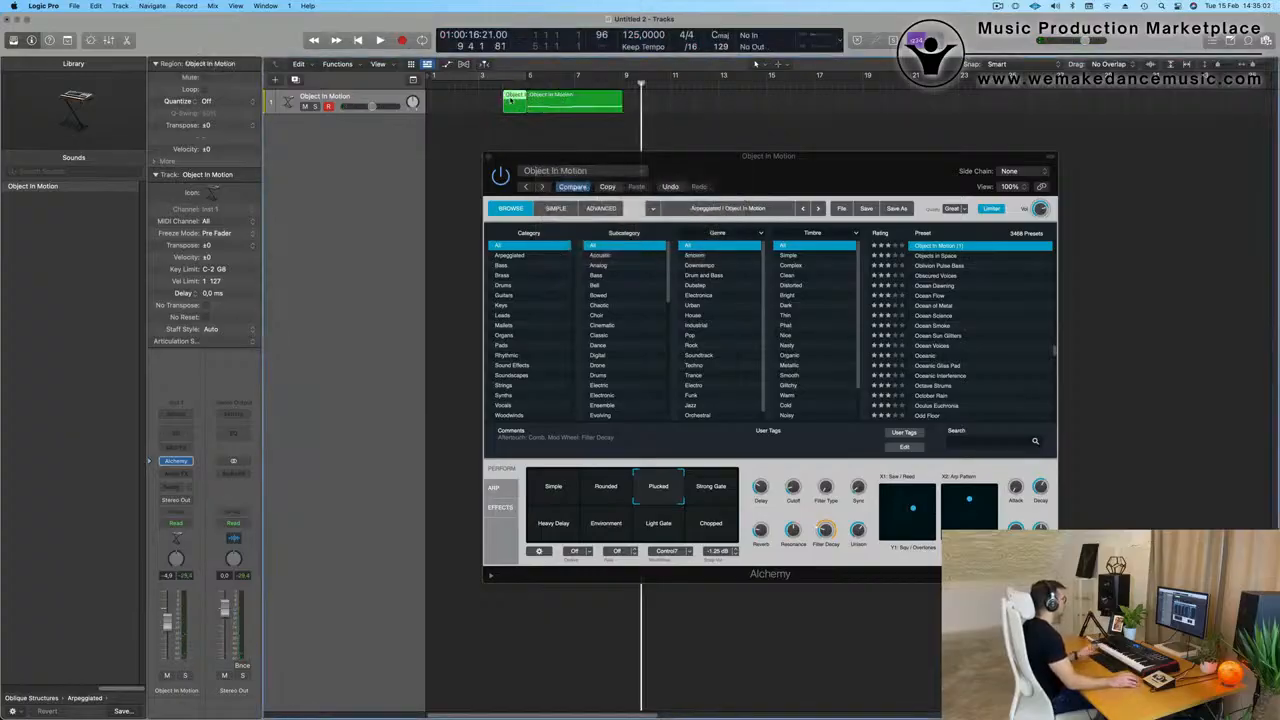
left_click_drag(558, 100, 464, 101)
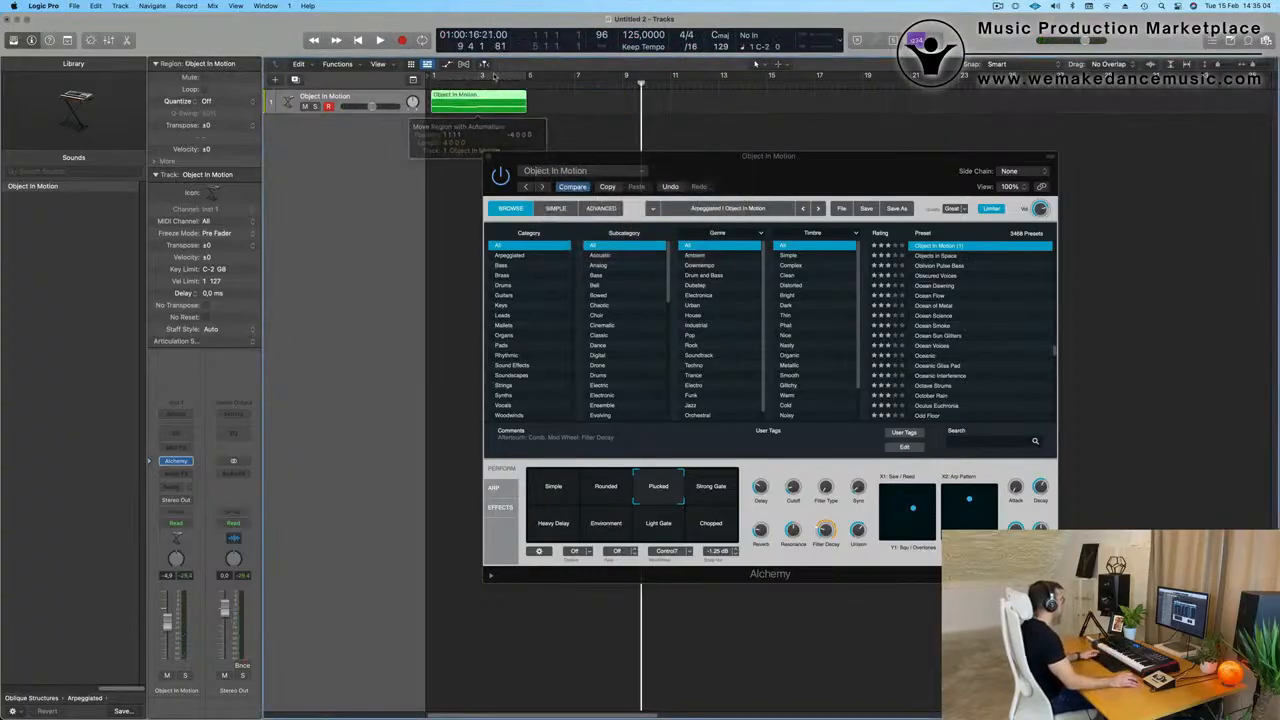
left_click(480, 76)
key("space")
key("space")
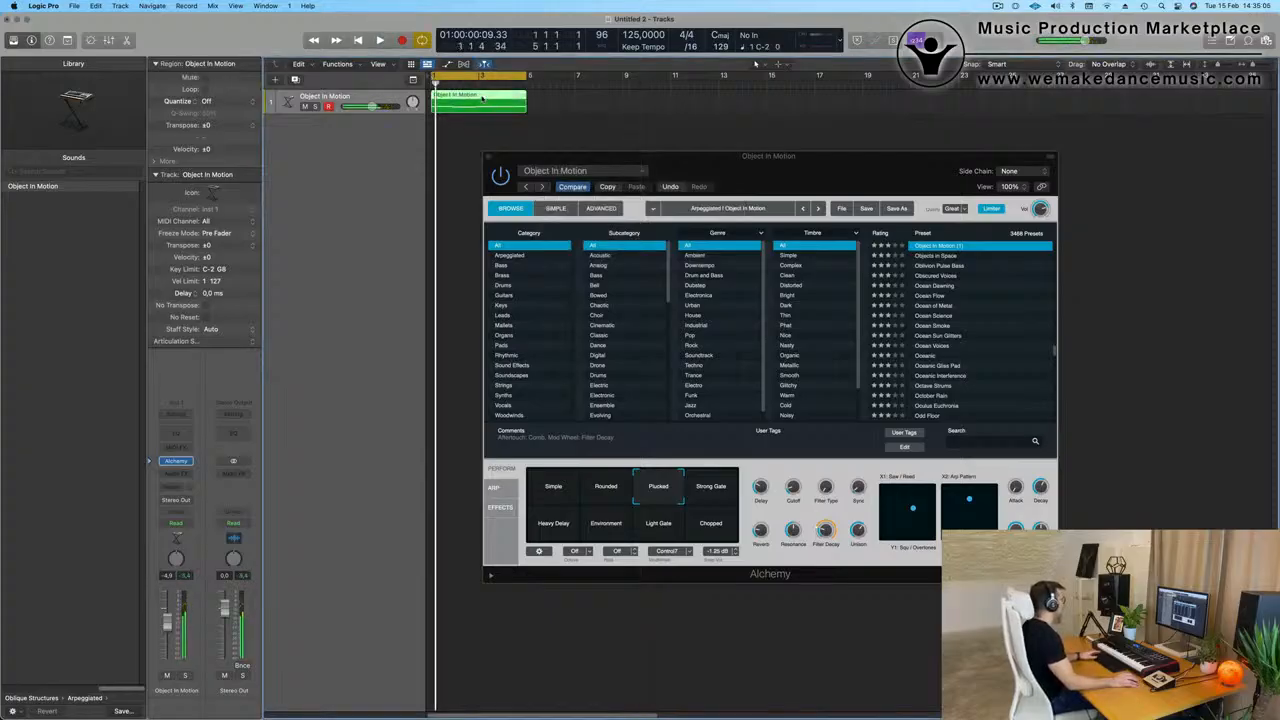
Open the region's notes for editing and shift the last three notes so the second one starts at bar 2.
double_click(483, 97)
scroll(577, 681, "left", 1)
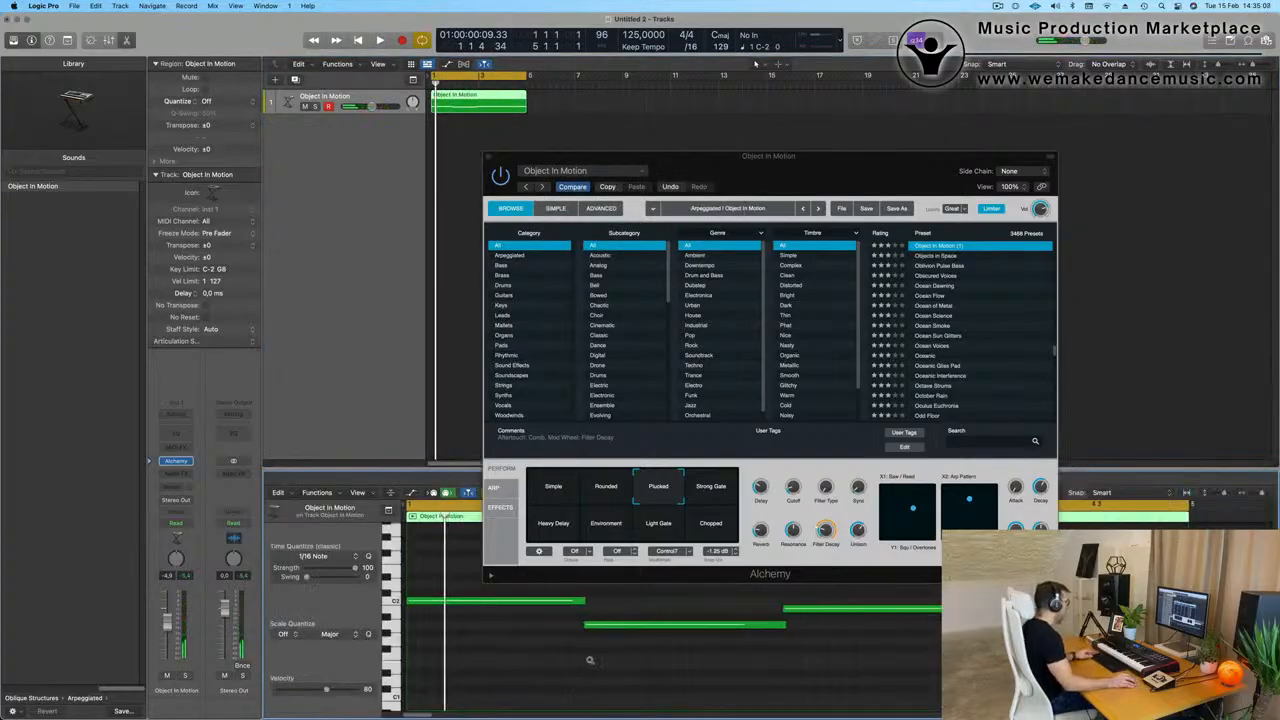
scroll(612, 619, "left", 1)
left_click_drag(644, 599, 929, 655)
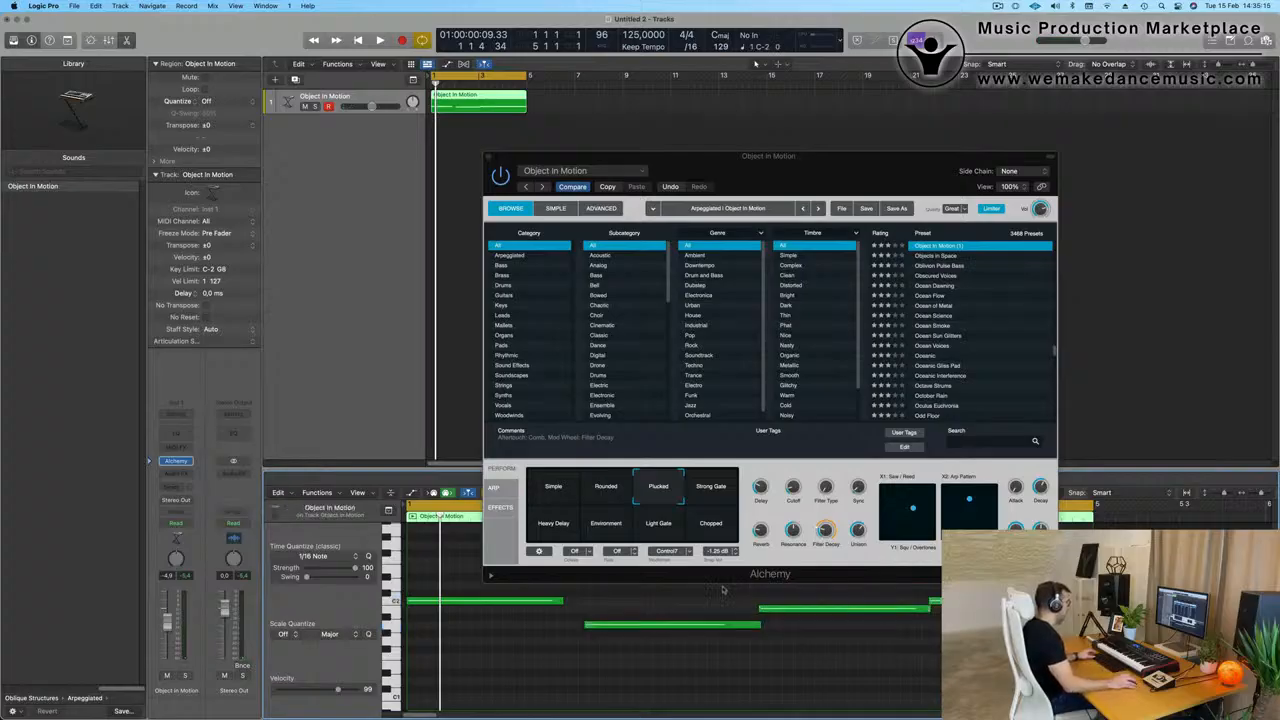
key("super+a")
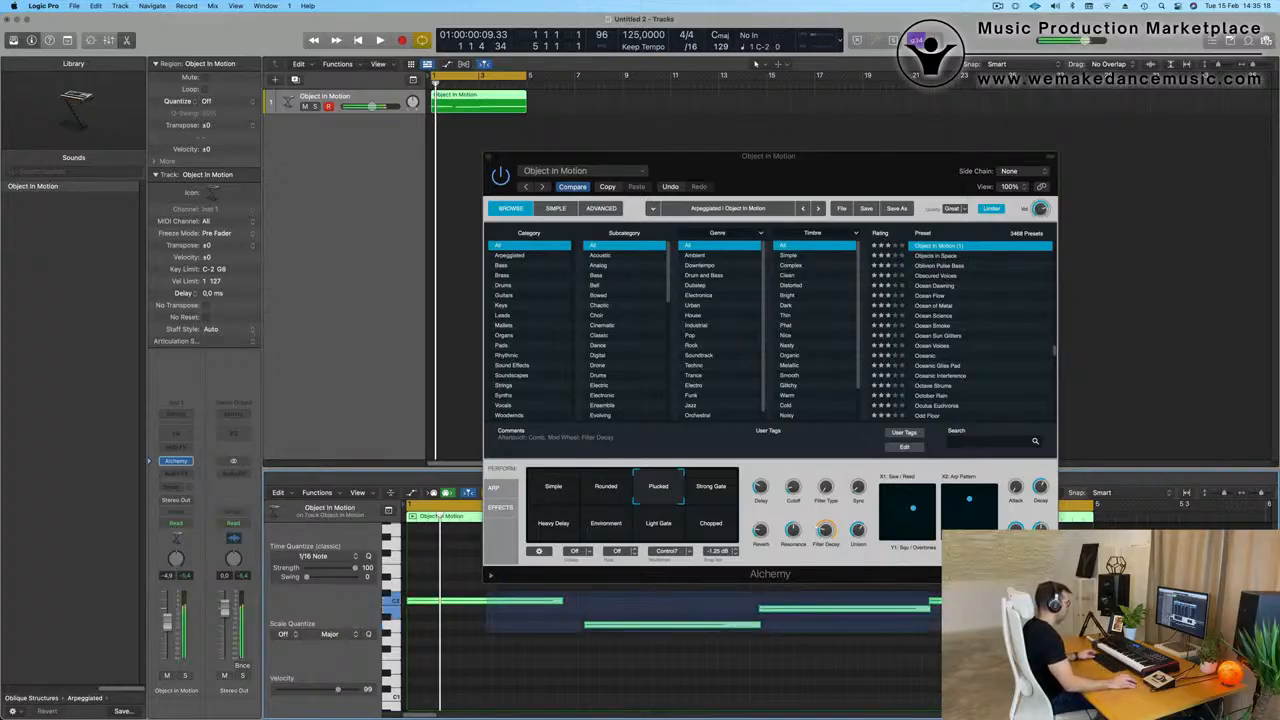
left_click(588, 617)
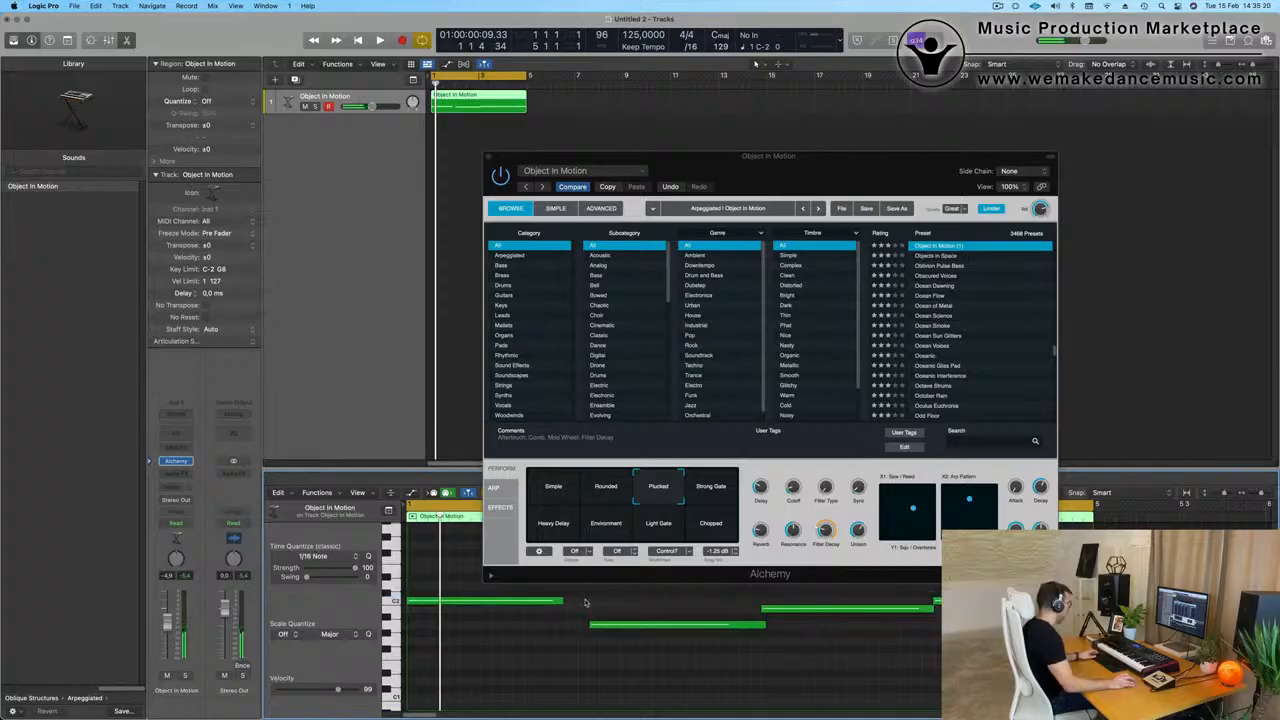
left_click_drag(585, 602, 950, 632)
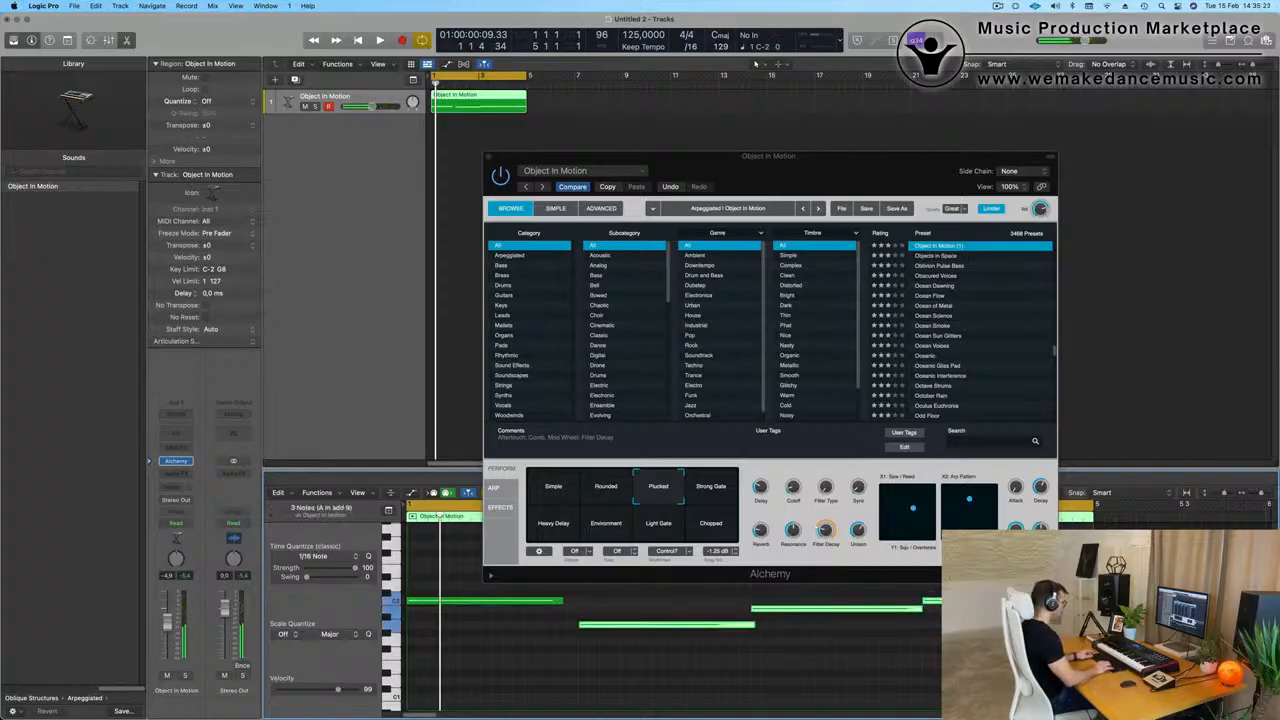
left_click(849, 639)
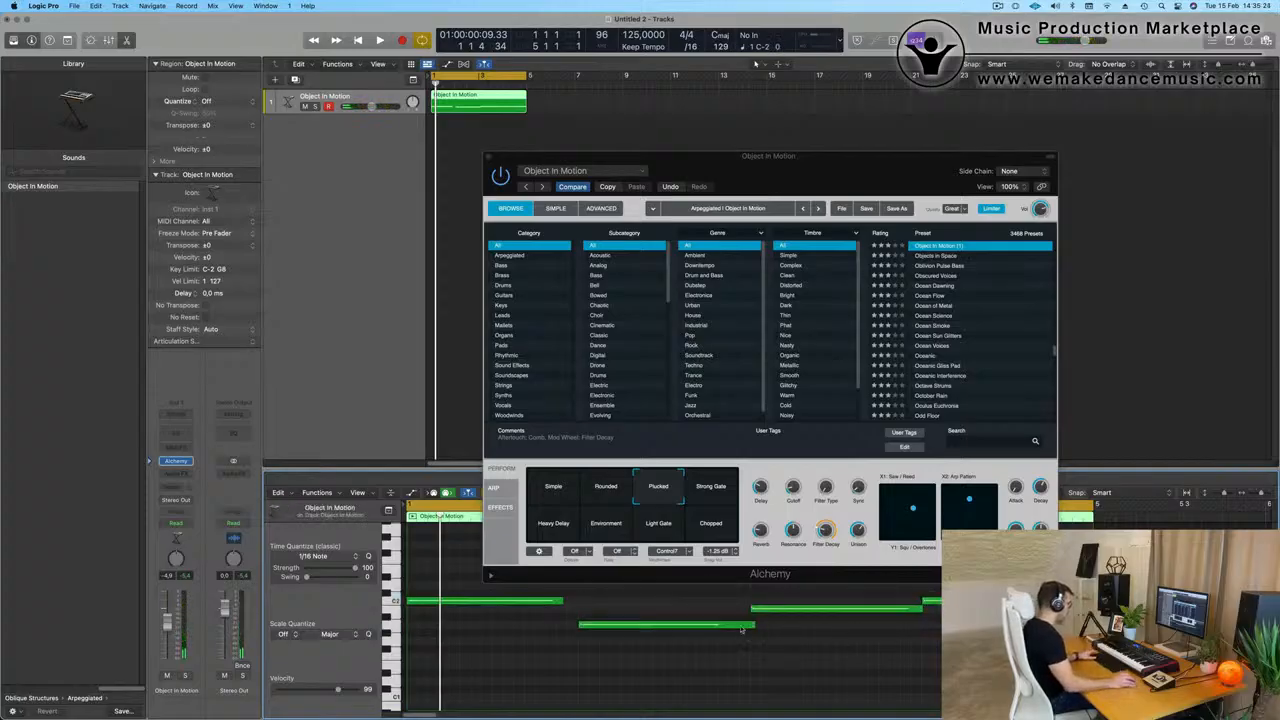
Adjust the first two notes to end at bars 2 and 3, and play the loop with the Alchemy window moved aside.
left_click_drag(756, 626, 749, 628)
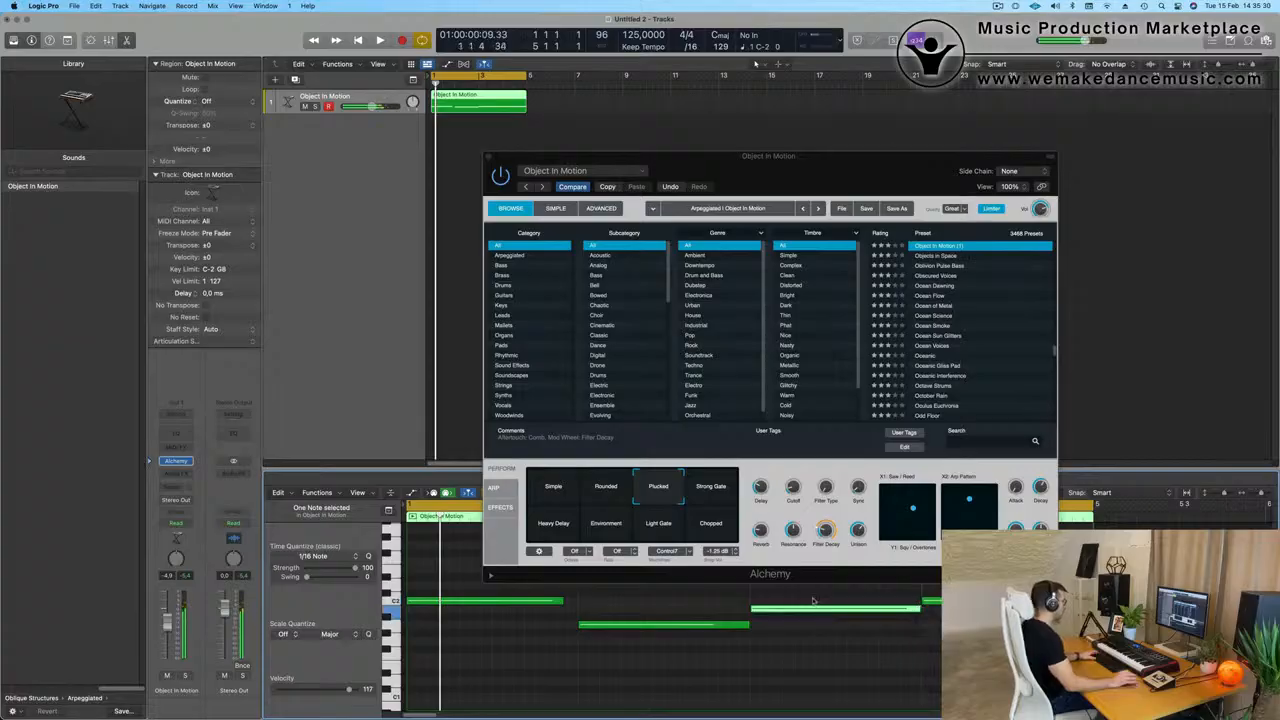
left_click_drag(563, 601, 575, 602)
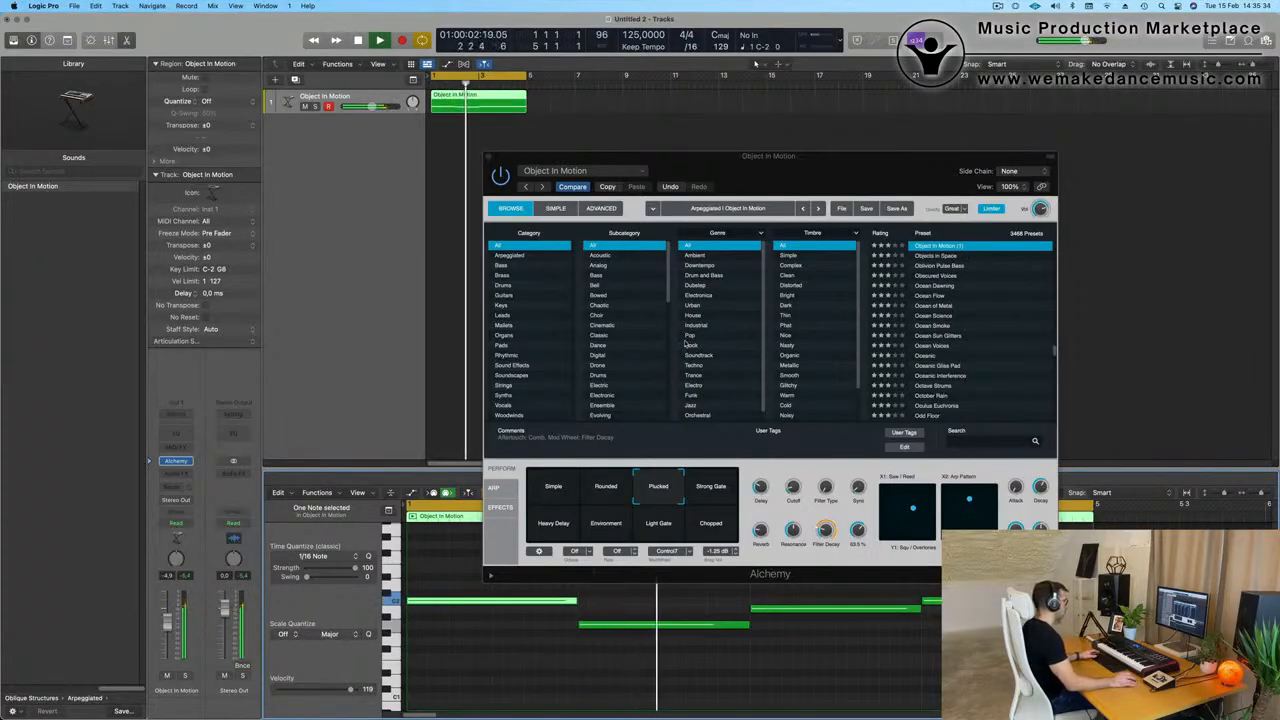
left_click_drag(773, 177, 903, 111)
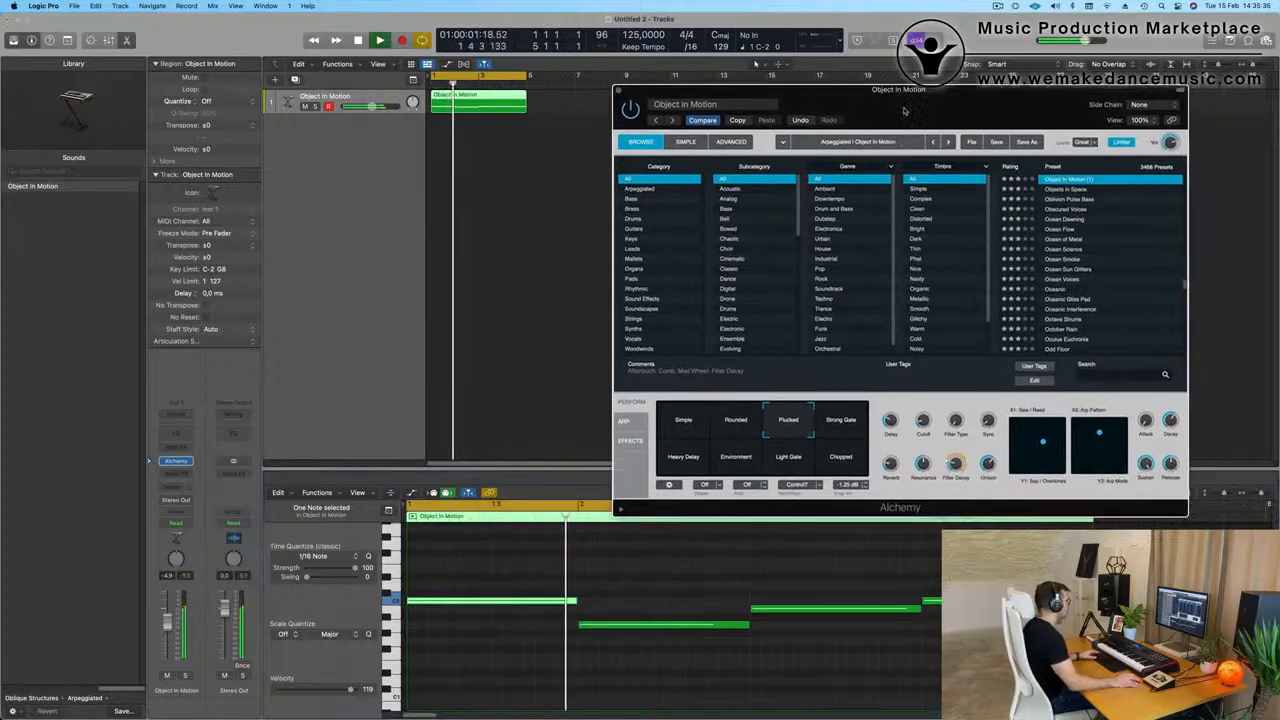
key("space")
key("space")
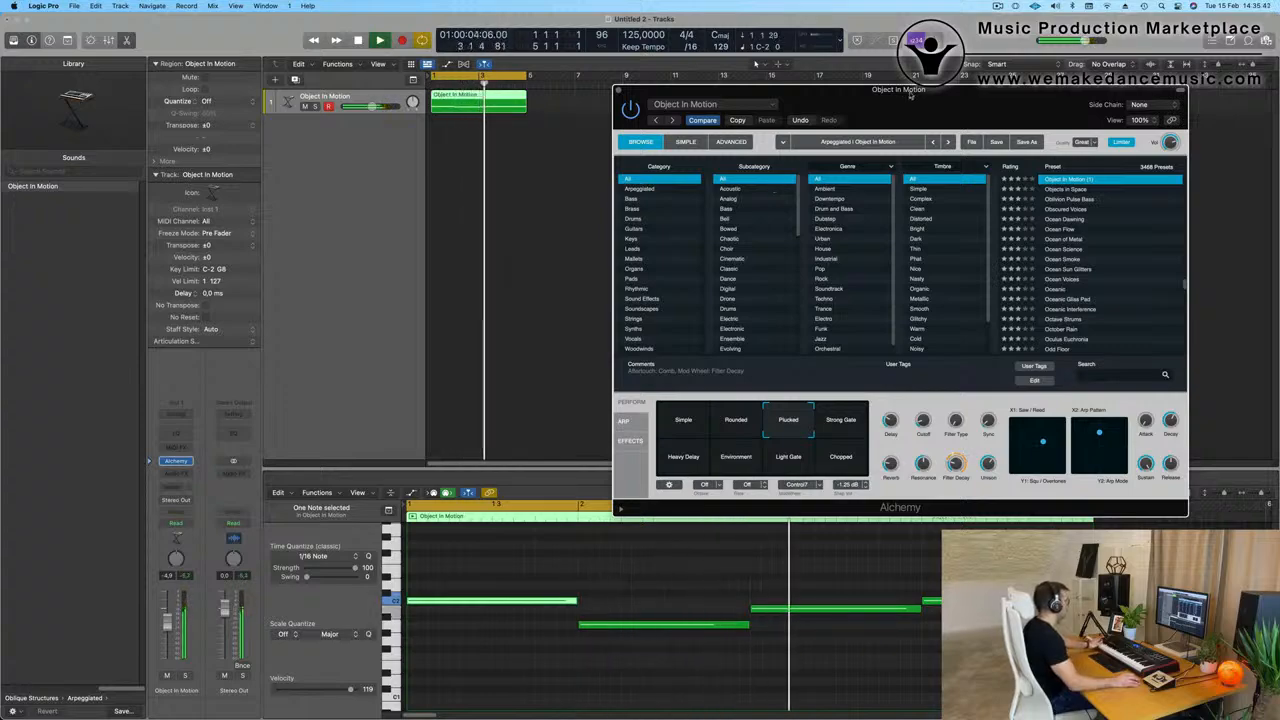
left_click_drag(910, 95, 899, 94)
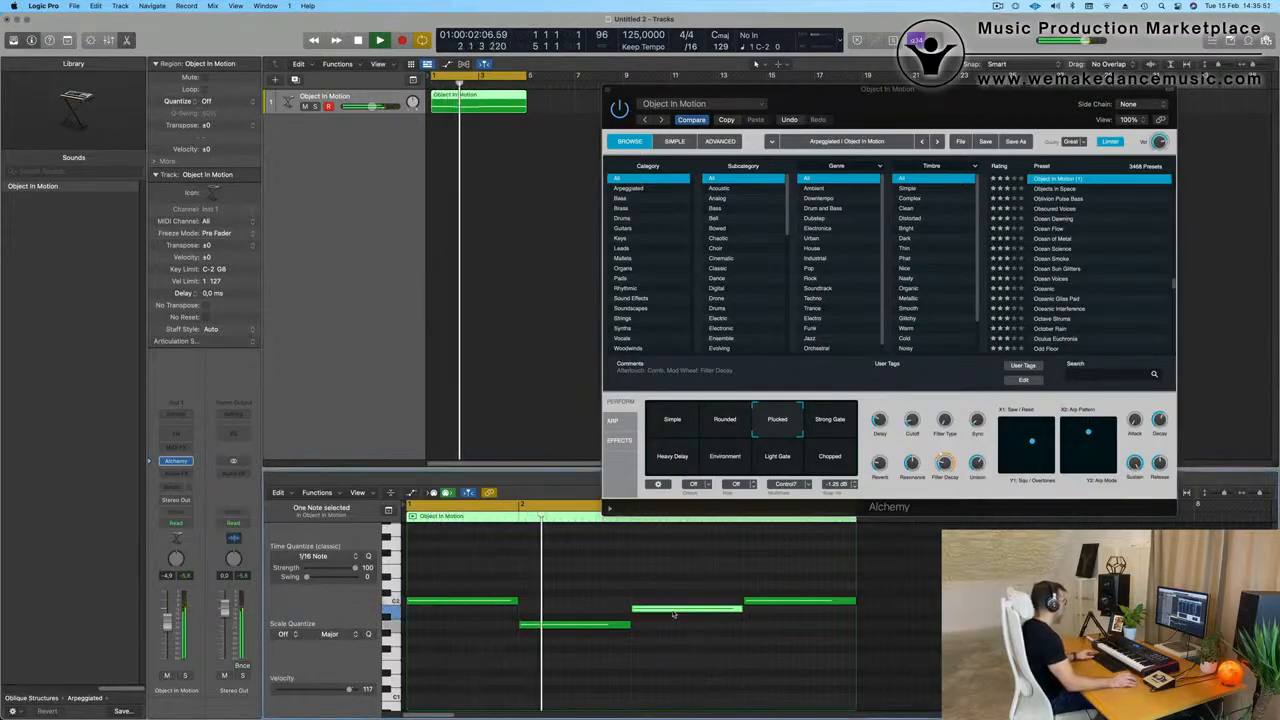
Try the third note at G1, return it to B1, and raise the fourth note to D2 while the loop plays.
left_click_drag(674, 614, 686, 645)
key("super+Left")
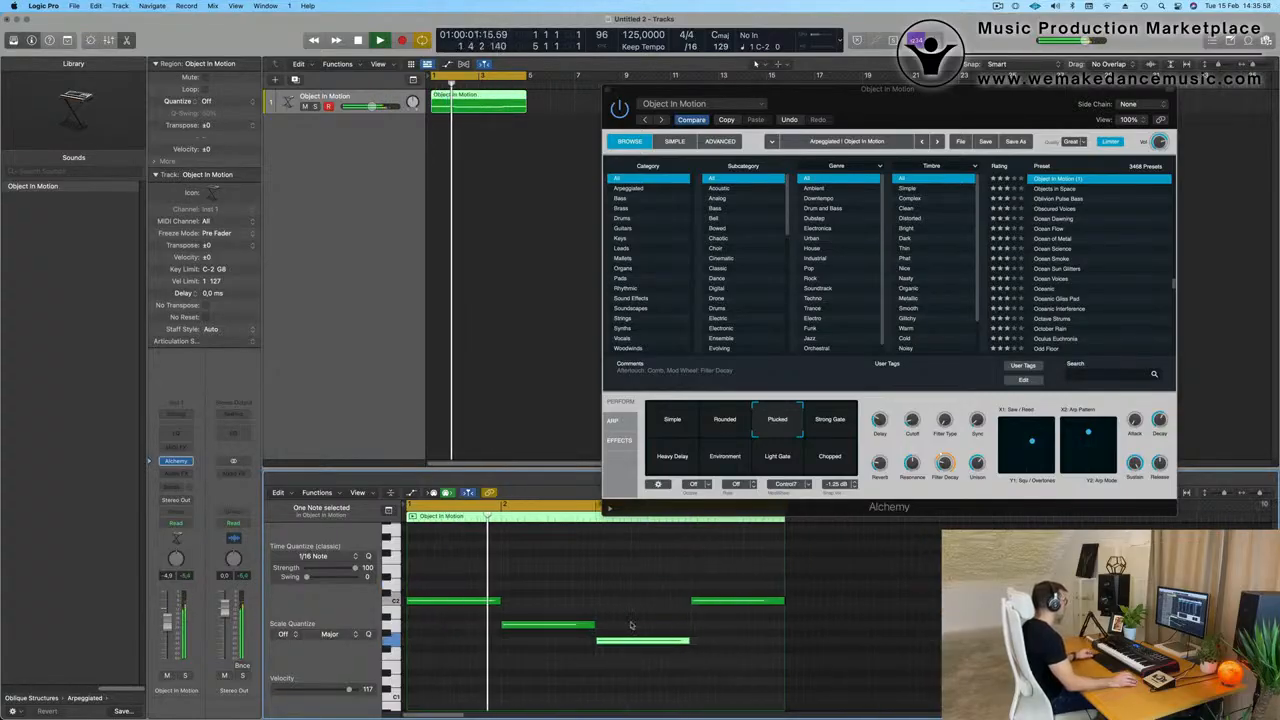
key("super+Left")
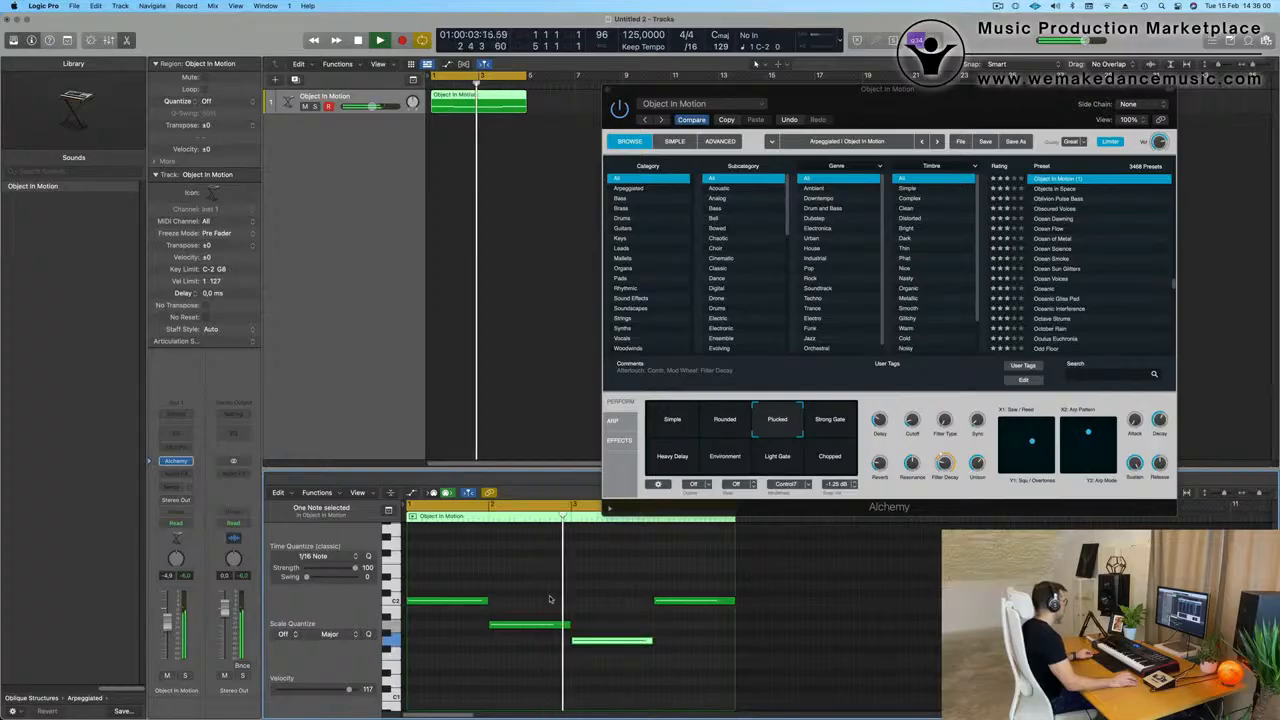
key("super+Right")
left_click_drag(619, 642, 622, 614)
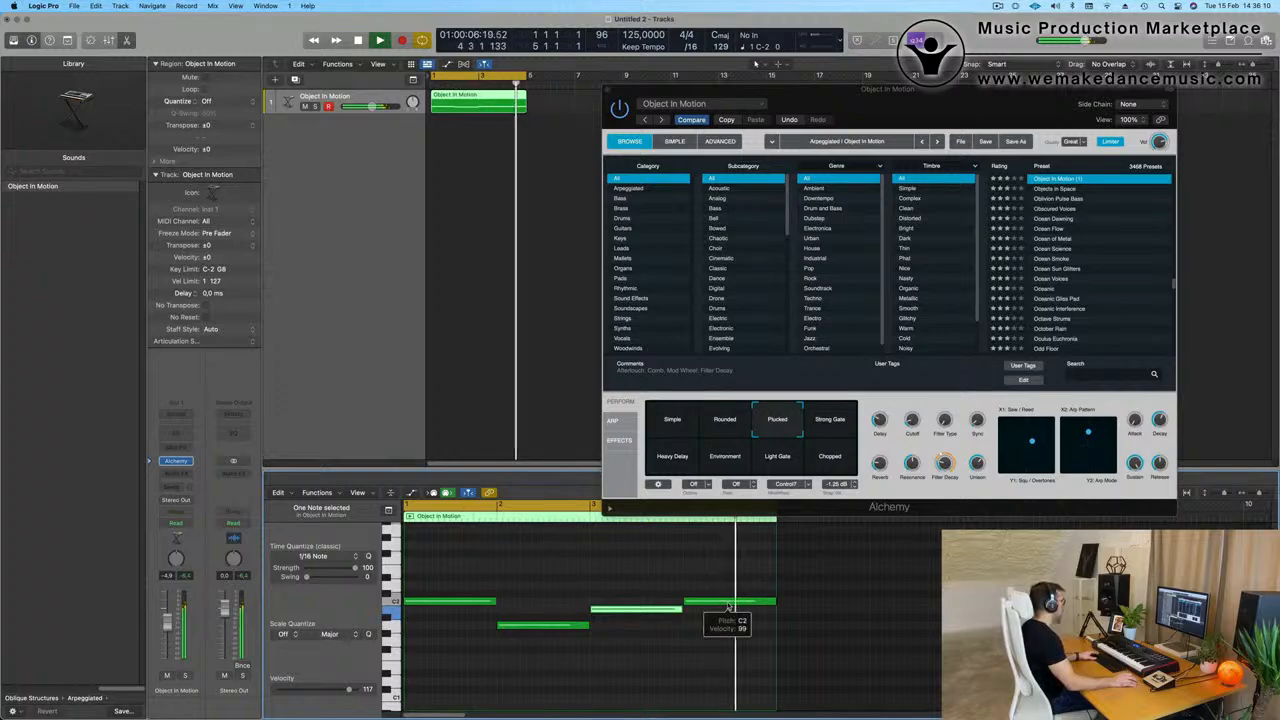
left_click_drag(729, 607, 729, 591)
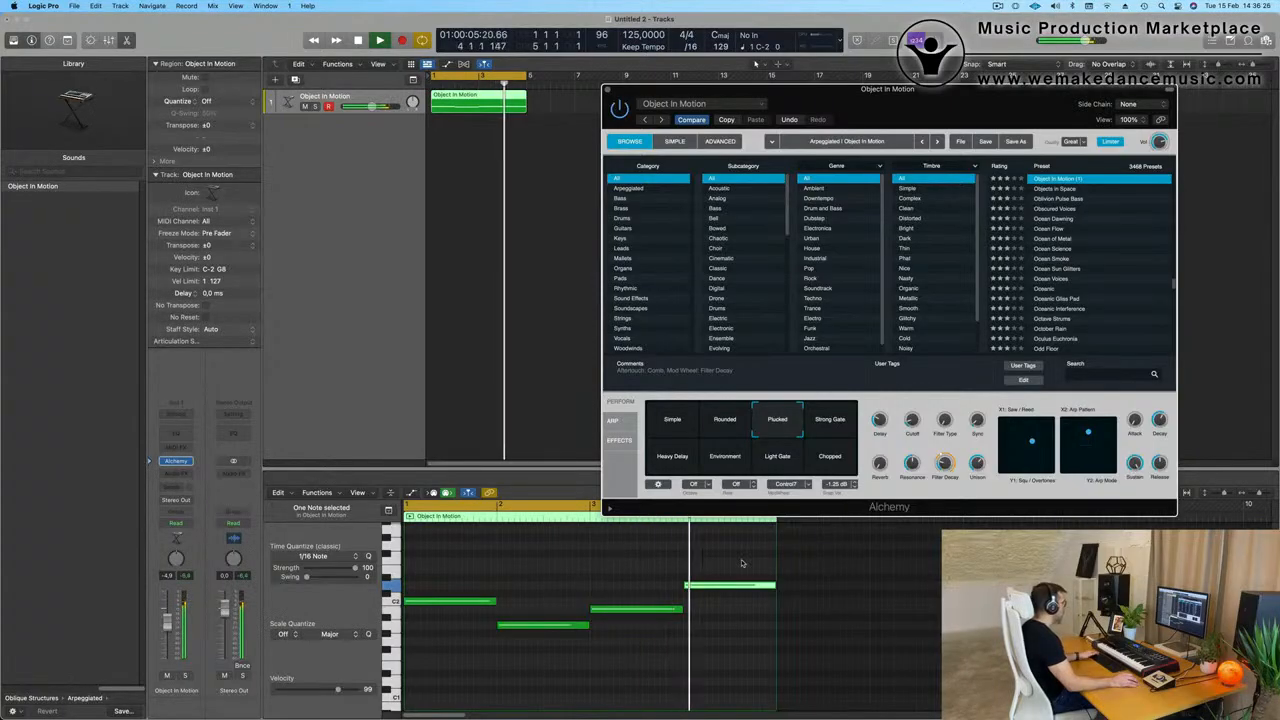
Delete the fourth note and extend the third note through to bar 5.
left_click(731, 600)
left_click_drag(735, 565, 775, 610)
key("Delete")
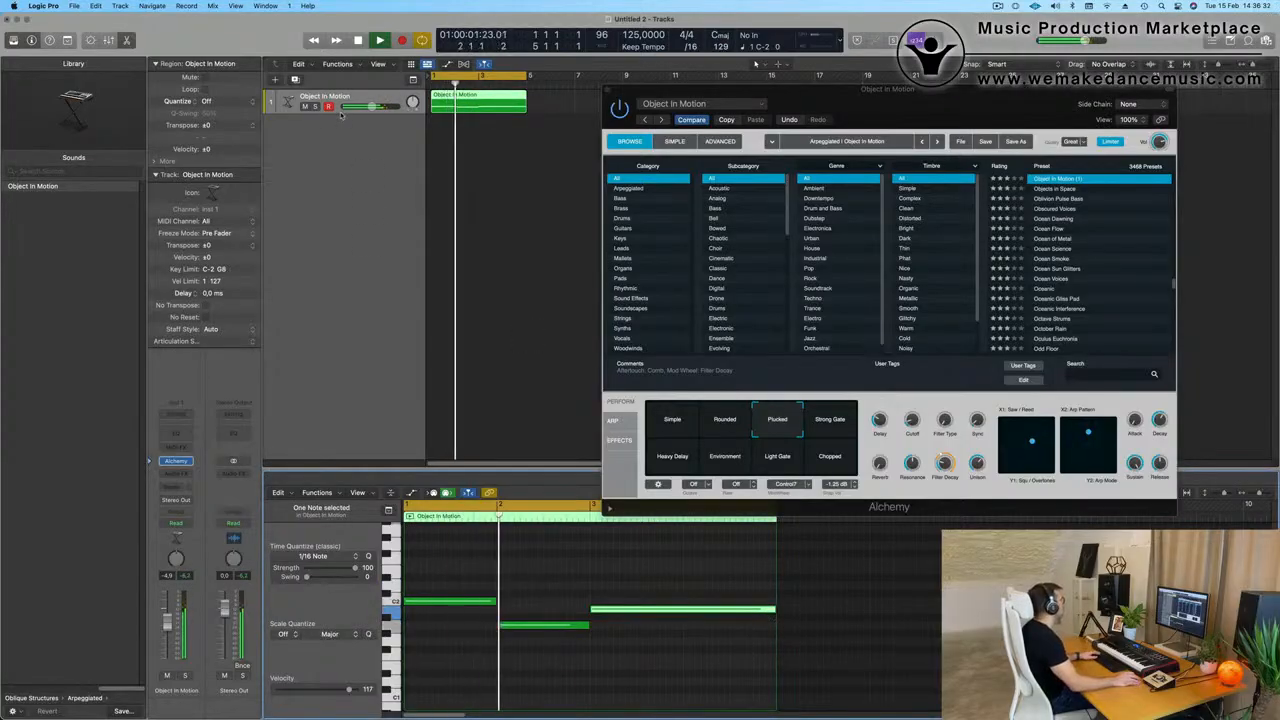
Enlarge the Object In Motion track's height and reposition the X1 and X2 Arp Pattern performance pad points in Alchemy.
left_click_drag(341, 114, 341, 303)
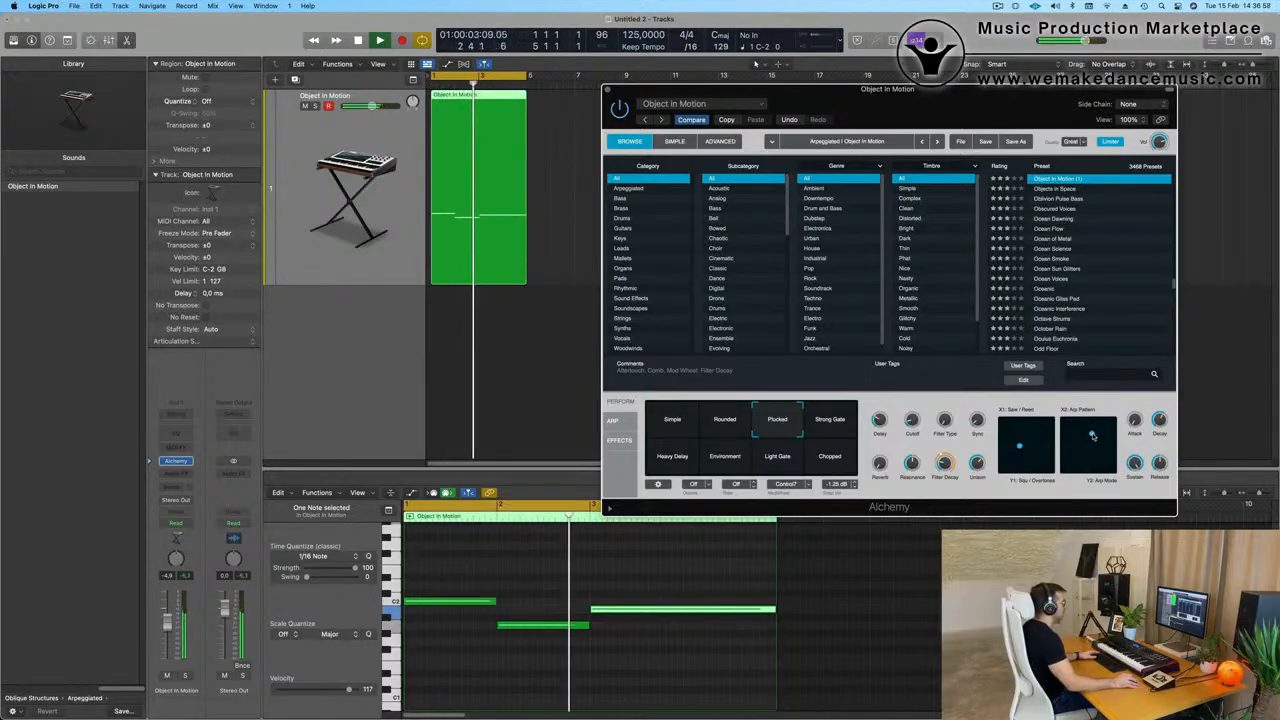
left_click_drag(1088, 456, 1078, 429)
key("space")
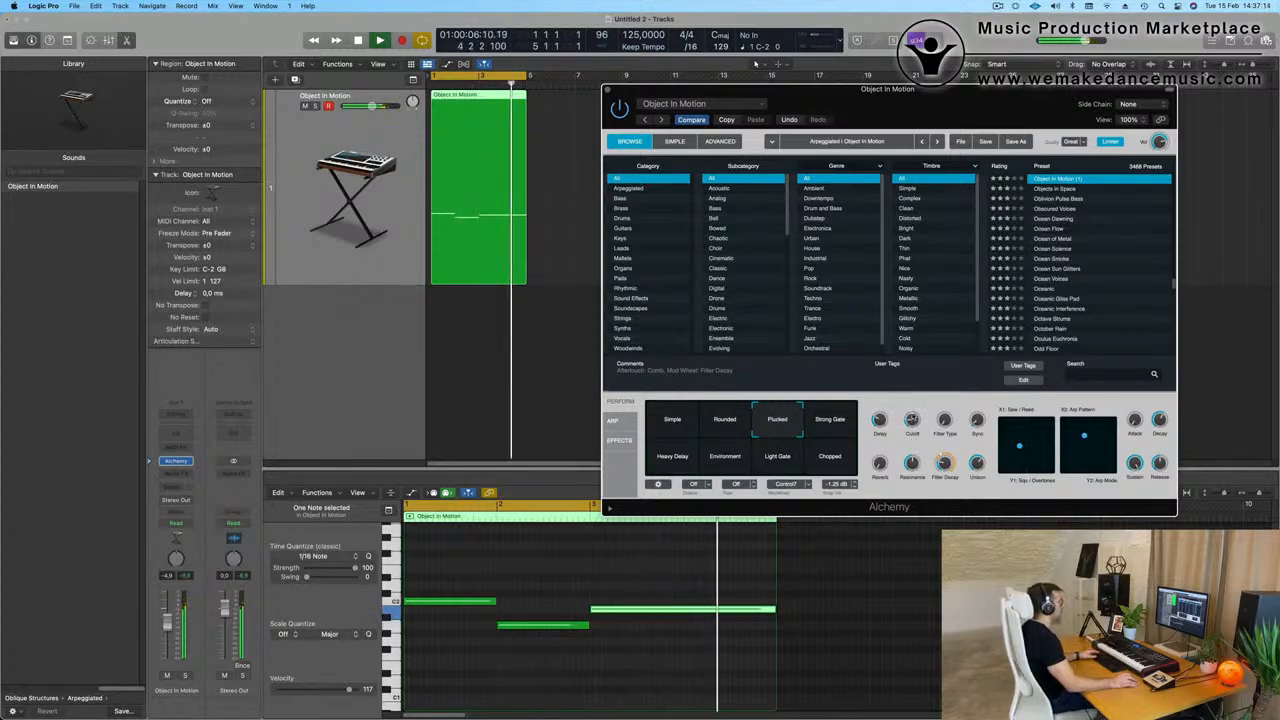
Close the Alchemy window and stop playback near the start of the loop.
left_click_drag(983, 102, 1073, 117)
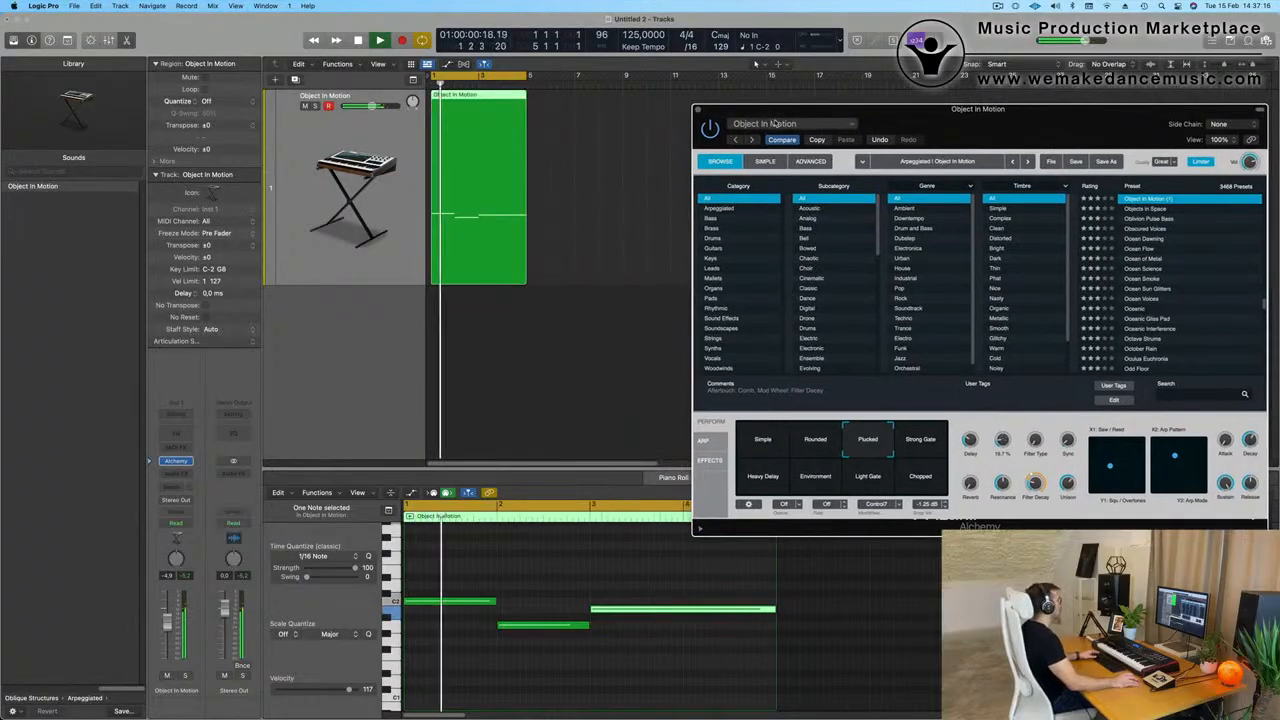
left_click(699, 104)
key("Return")
key("space")
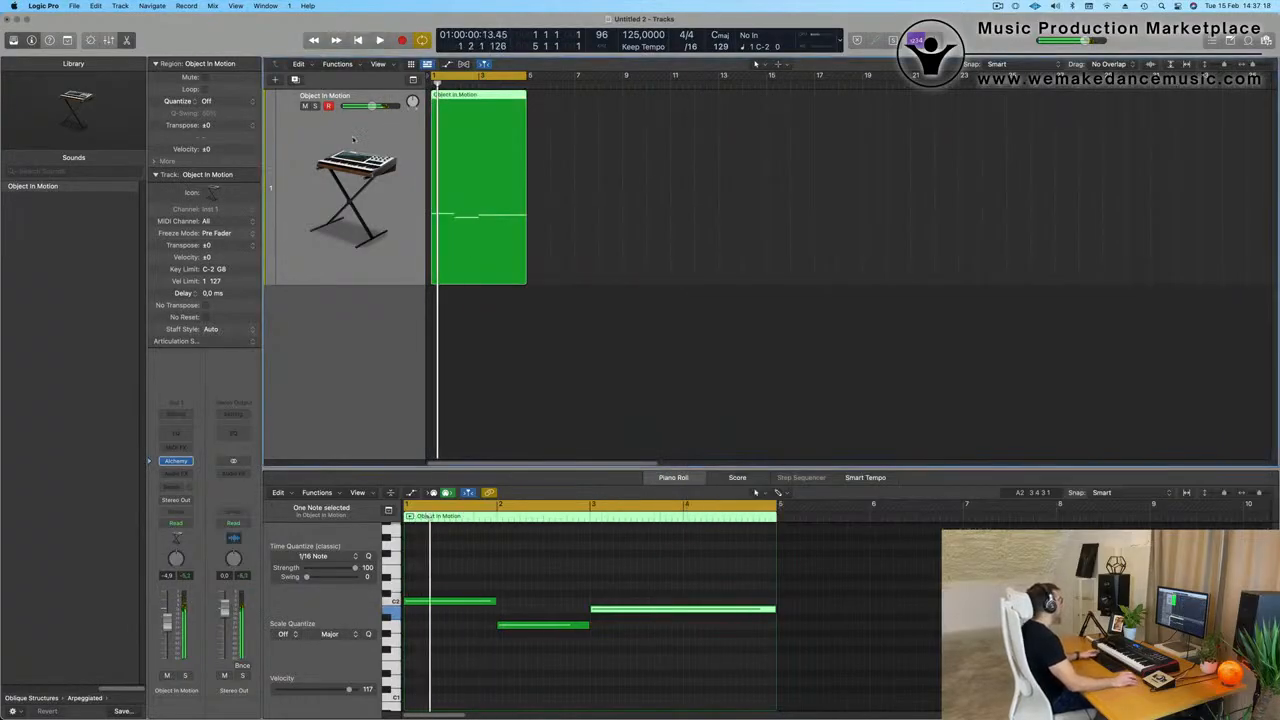
Duplicate the Object In Motion track and load Drum Machine Designer as the new track's instrument.
left_click(294, 80)
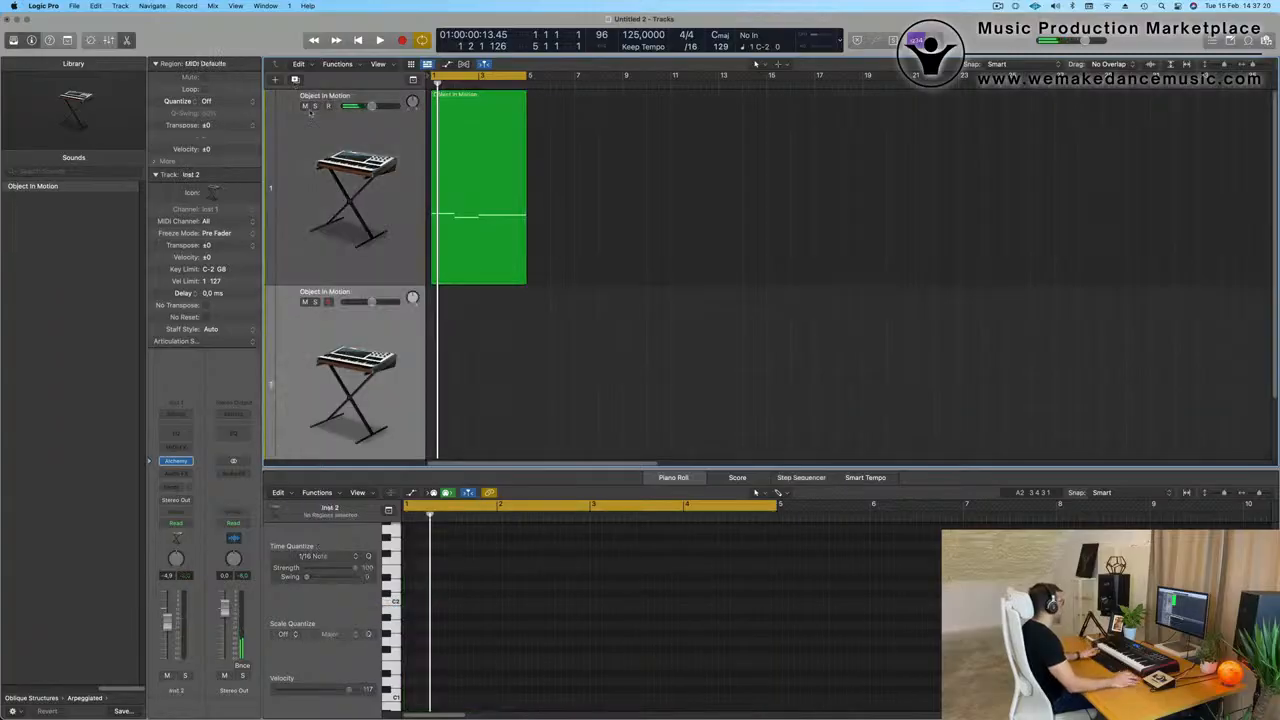
scroll(302, 361, "down", 1)
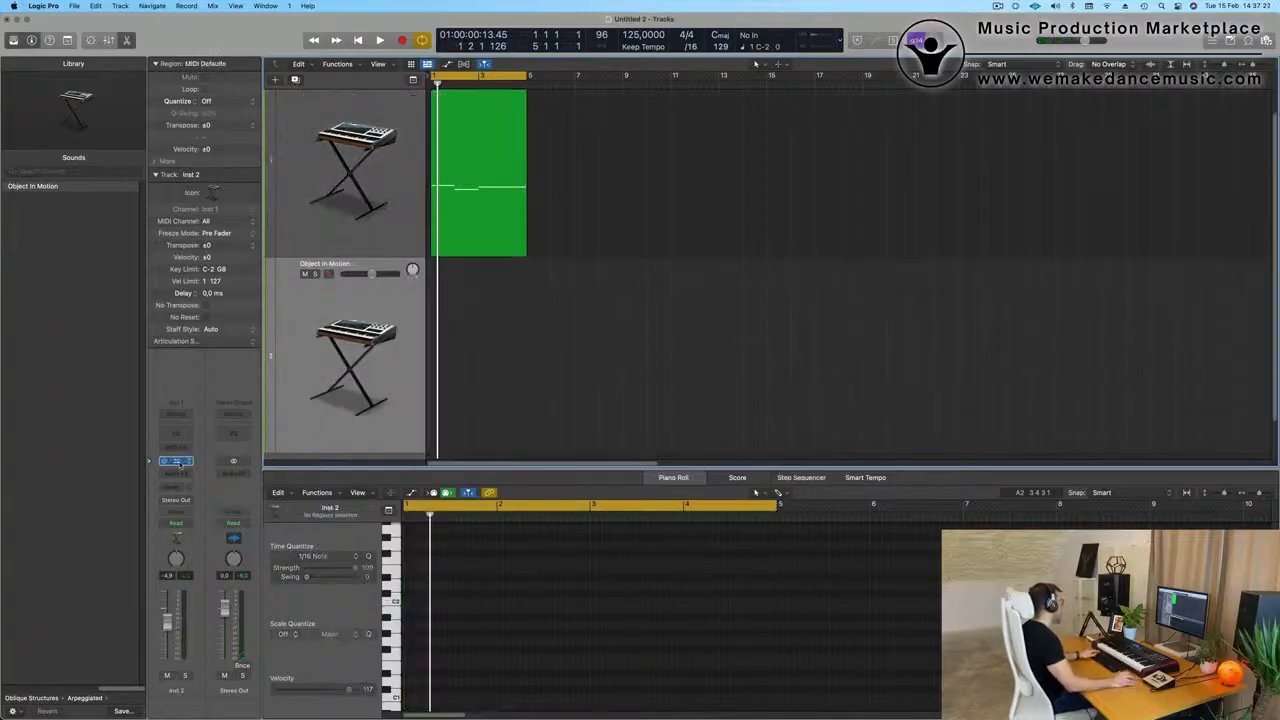
left_click(177, 462)
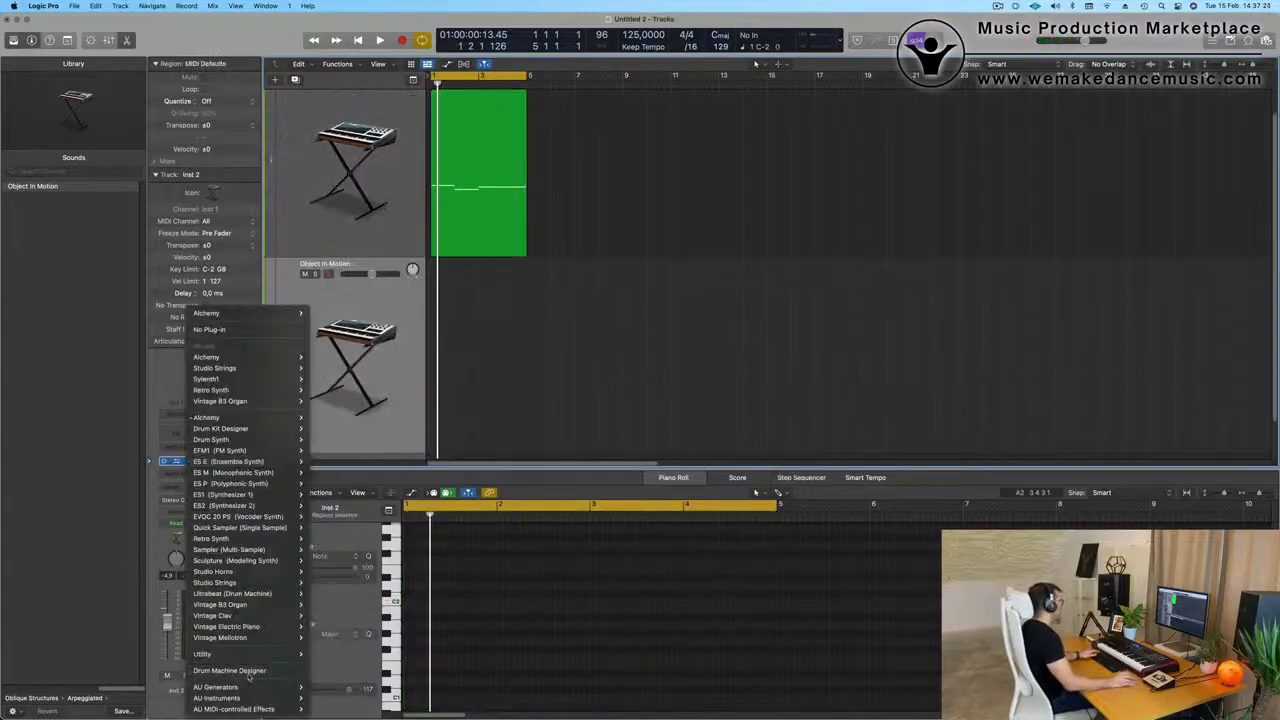
left_click(249, 672)
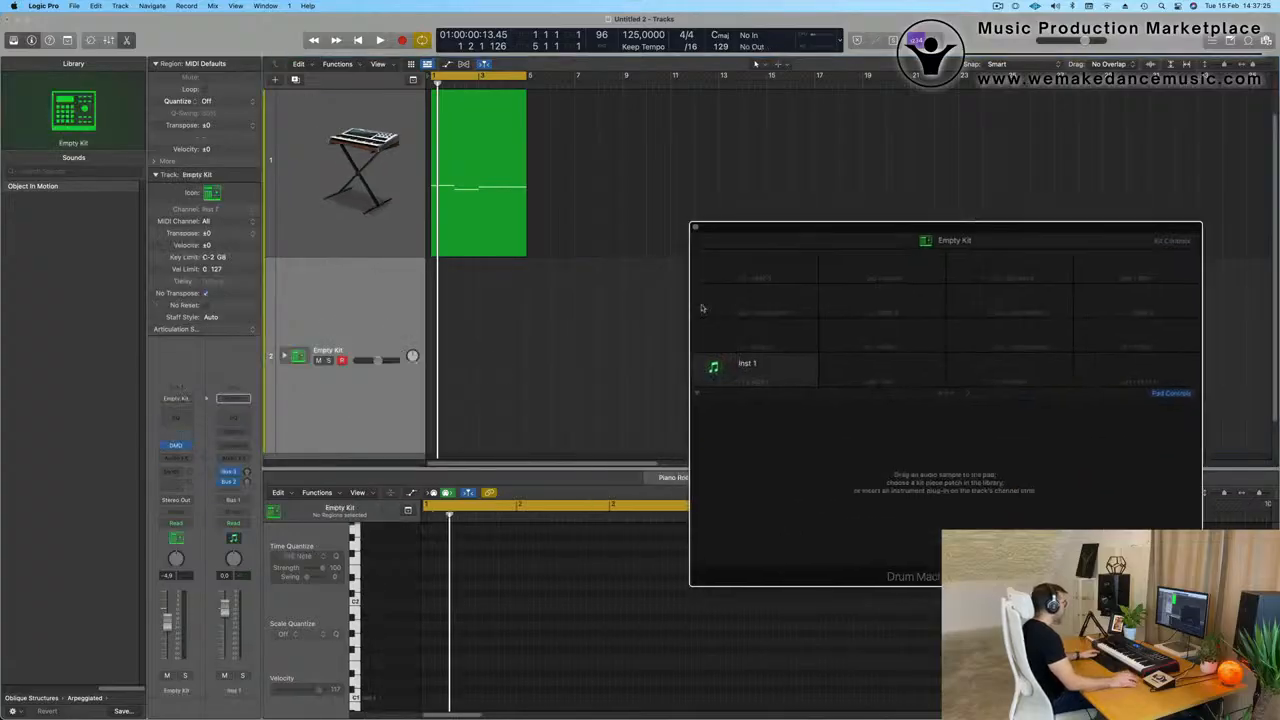
Select the Empty Kit track, move the Drum Machine Designer window aside and show the Electronic Drum Kit sounds.
left_click(368, 246)
left_click(366, 314)
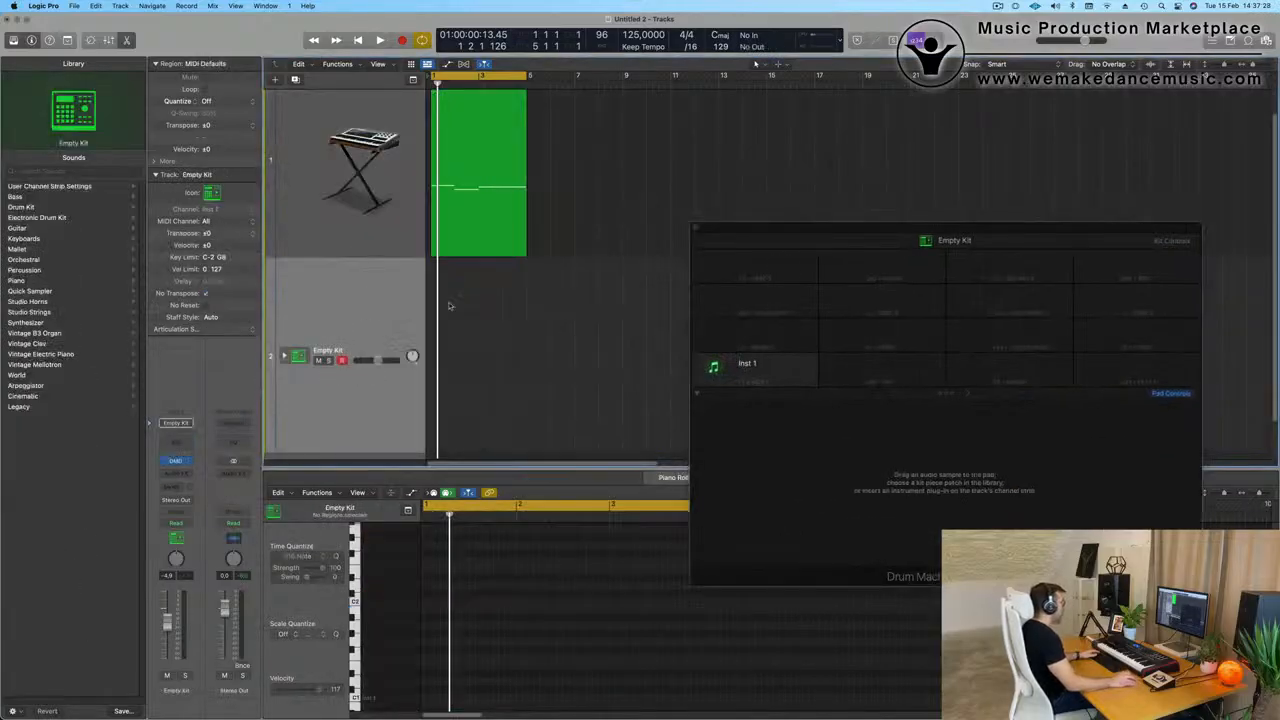
key("space")
left_click_drag(1006, 229, 840, 223)
key("space")
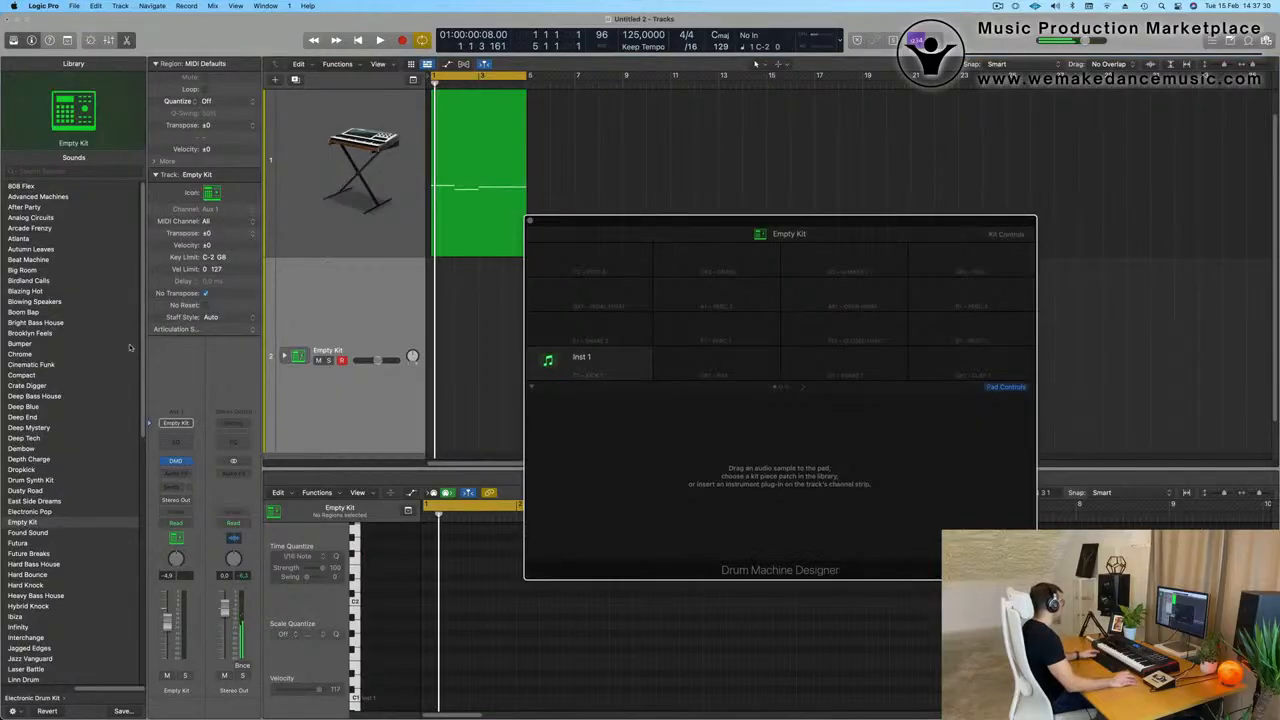
Load the Radiant kit on the Empty Kit track and shift the Drum Machine Designer window slightly aside.
scroll(86, 426, "down", 10)
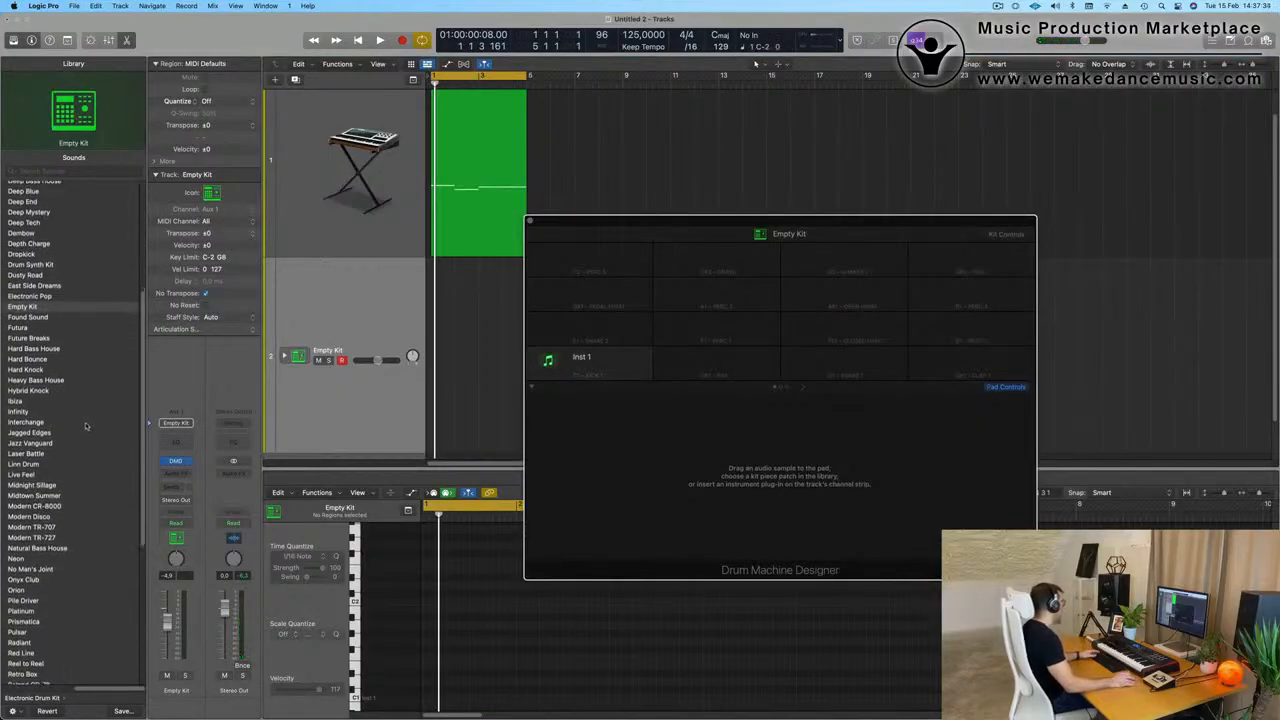
scroll(86, 426, "down", 8)
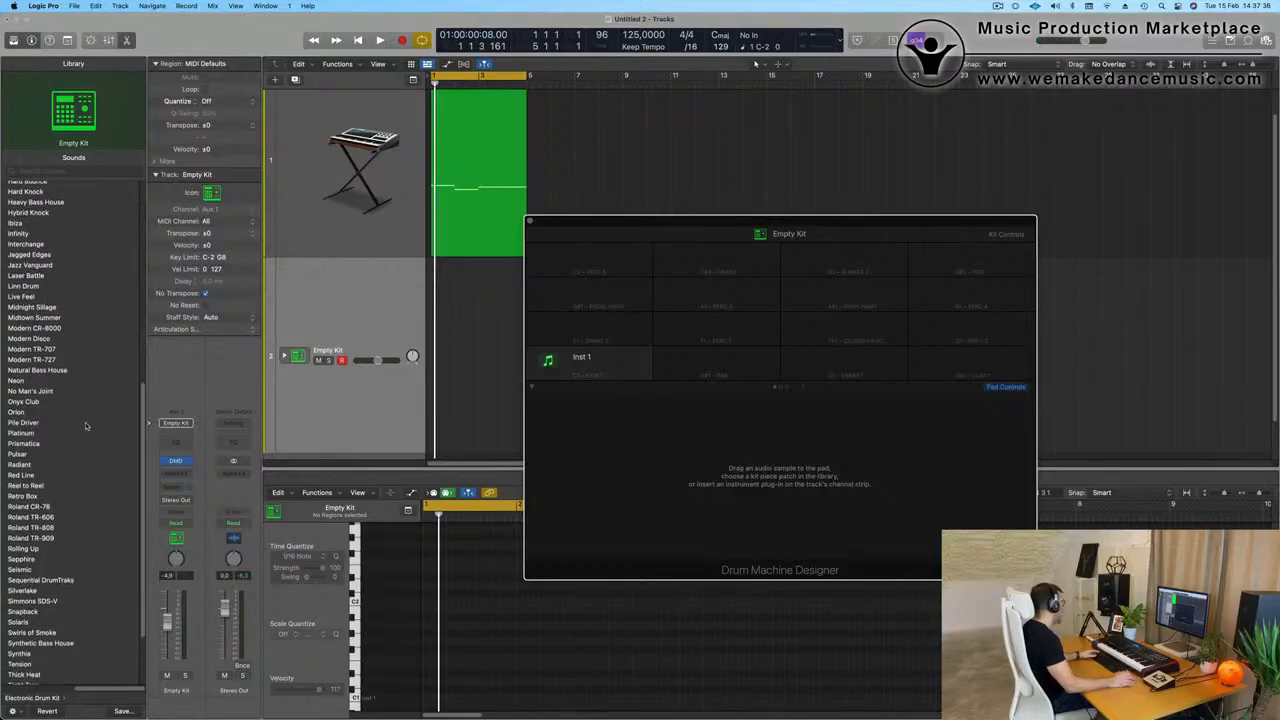
scroll(65, 425, "down", 1)
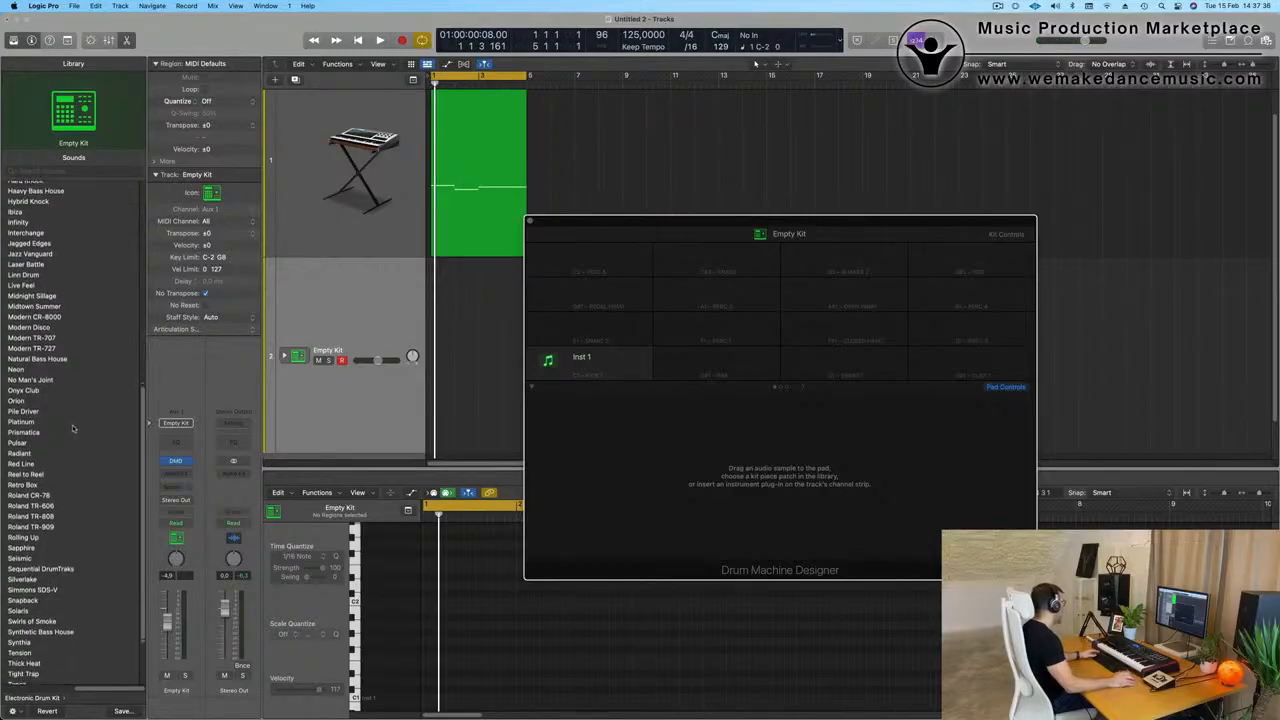
left_click(22, 454)
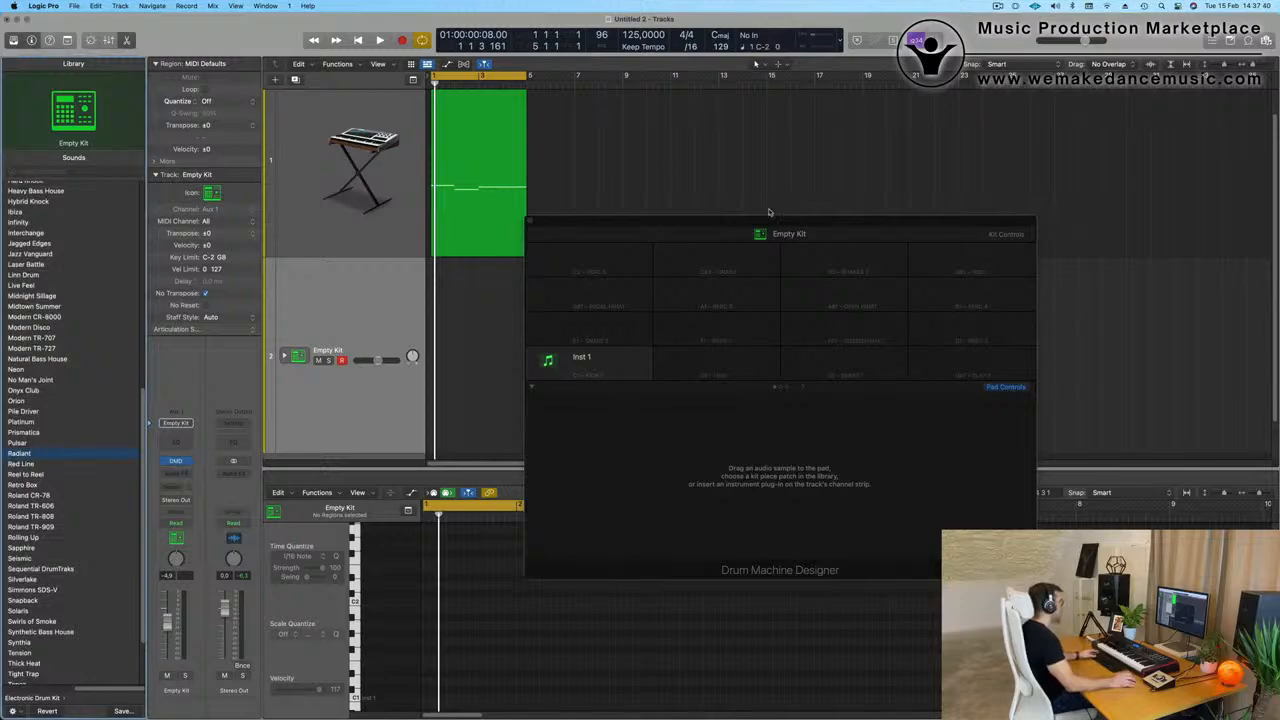
left_click_drag(745, 221, 788, 225)
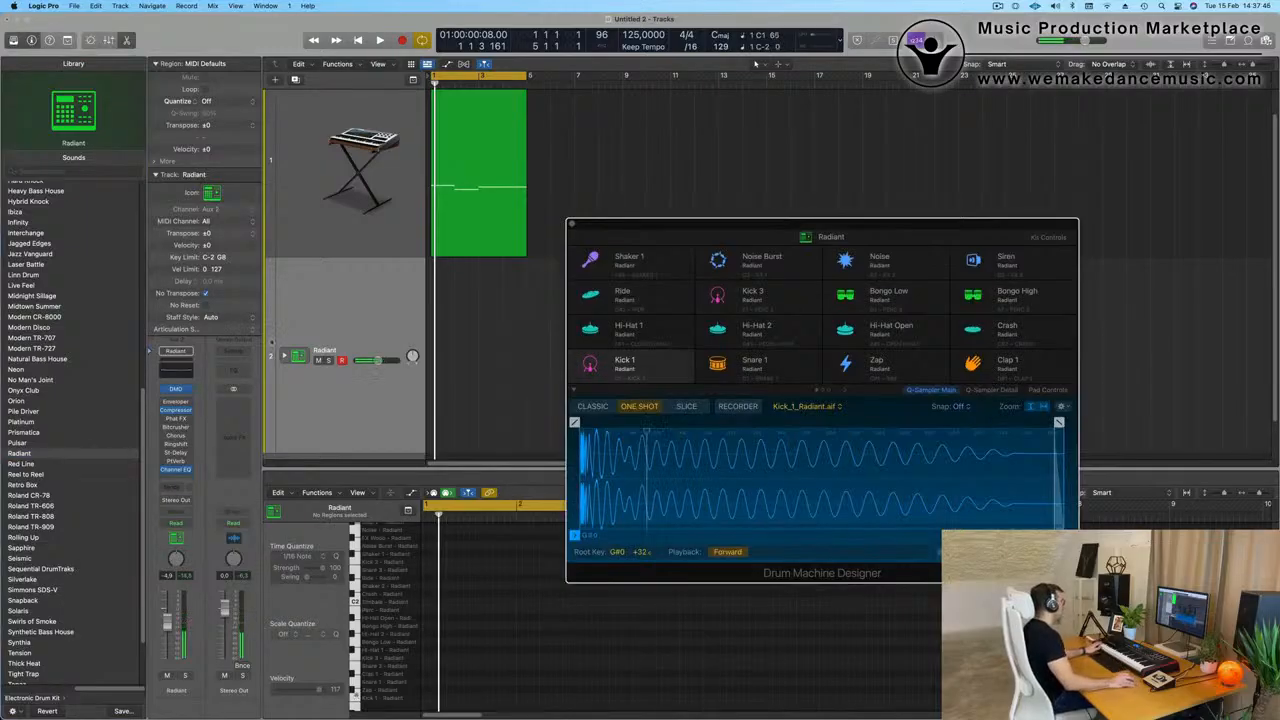
Expand the Radiant track into its kit pieces, compare the Kick 1 and Kick 2 subtracks, and select Kick 1.
left_click(284, 356)
scroll(350, 345, "down", 4)
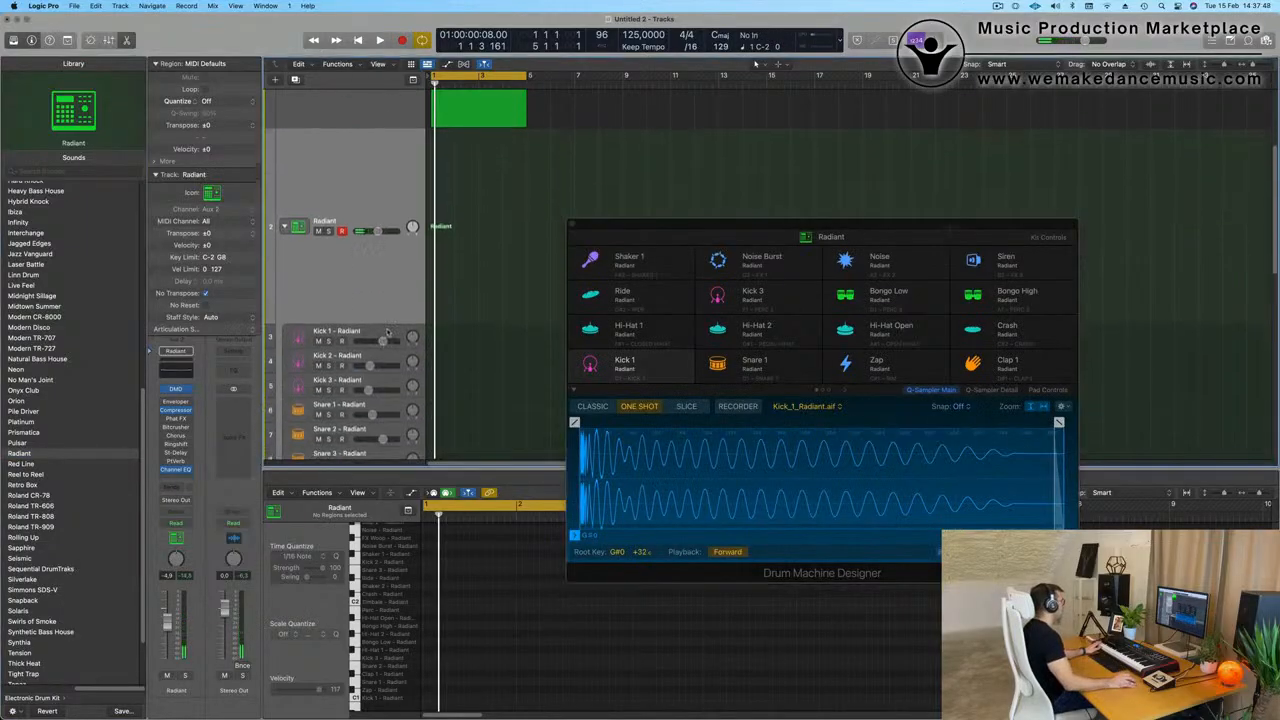
left_click(388, 332)
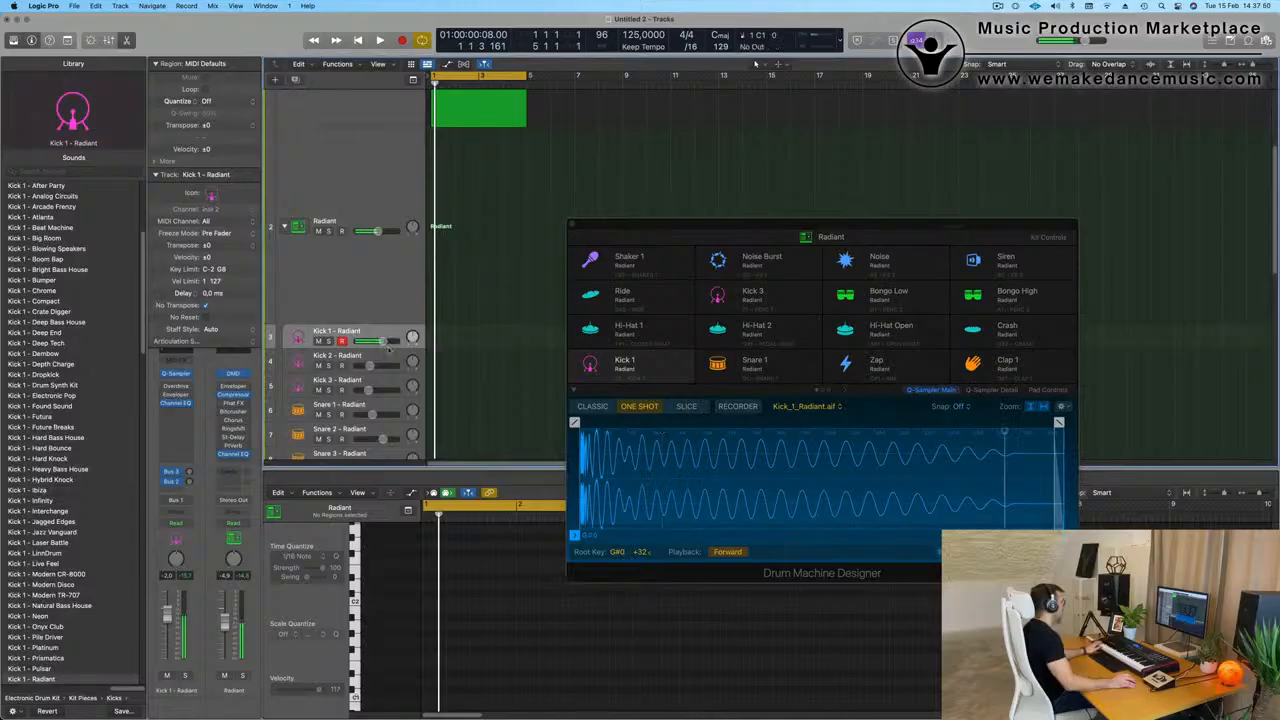
left_click(389, 356)
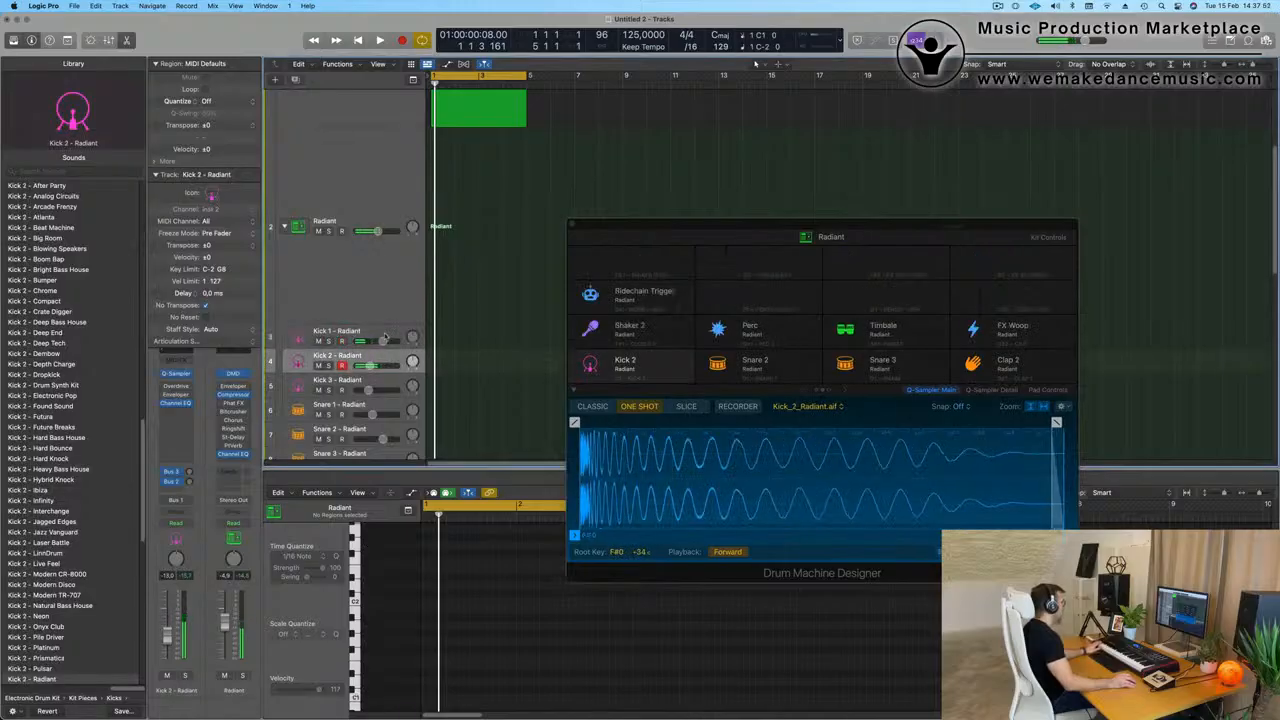
left_click(386, 336)
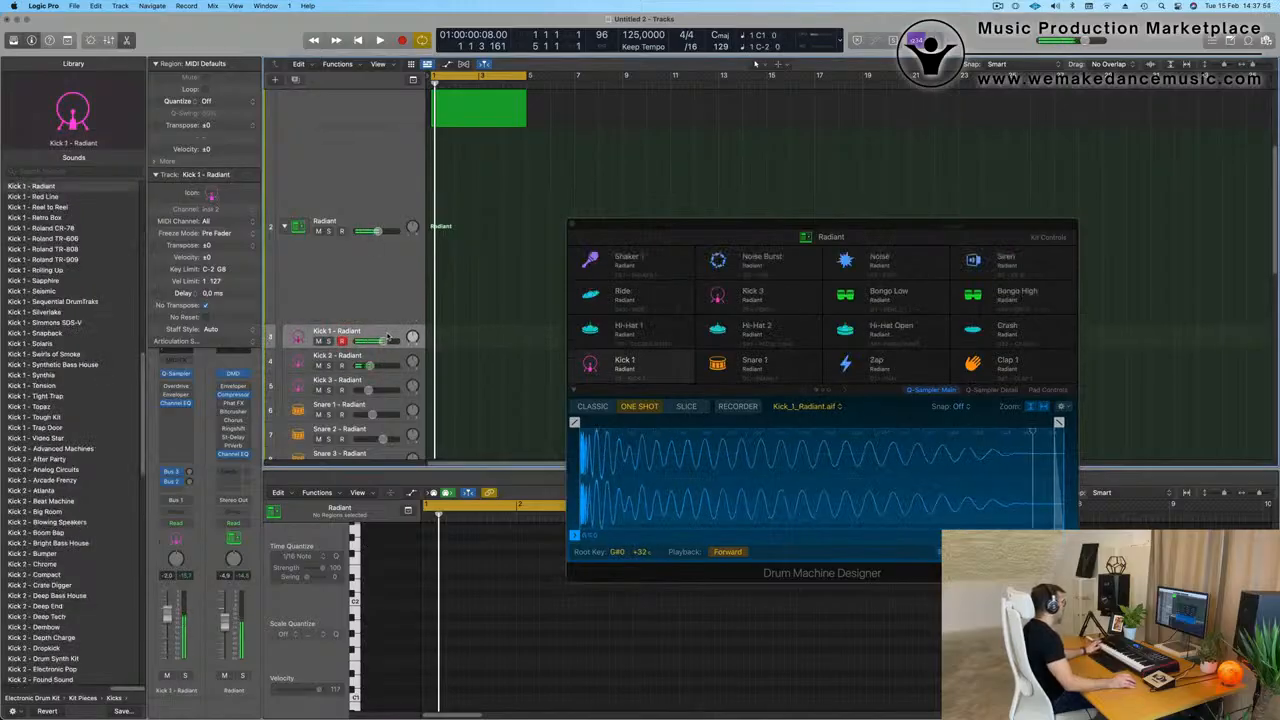
Record a one-bar pattern of four kick hits on the Kick 1 subtrack and play it back.
key("space")
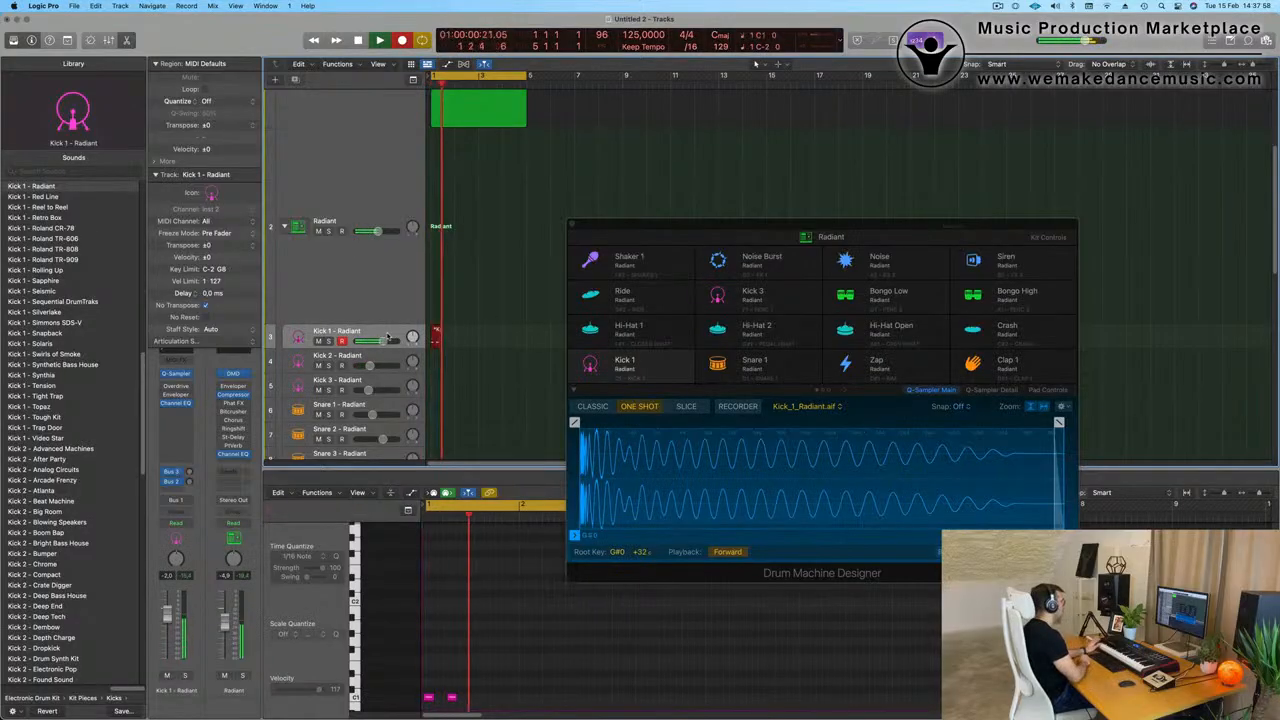
key("space")
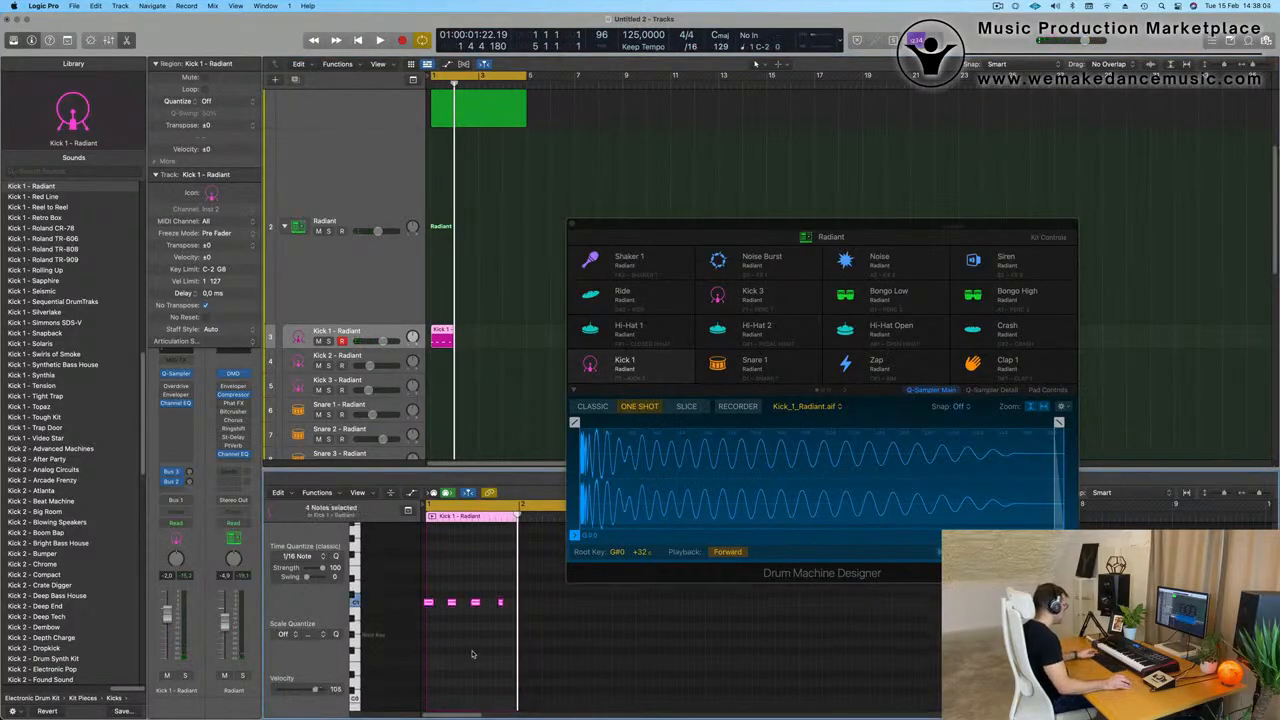
key("space")
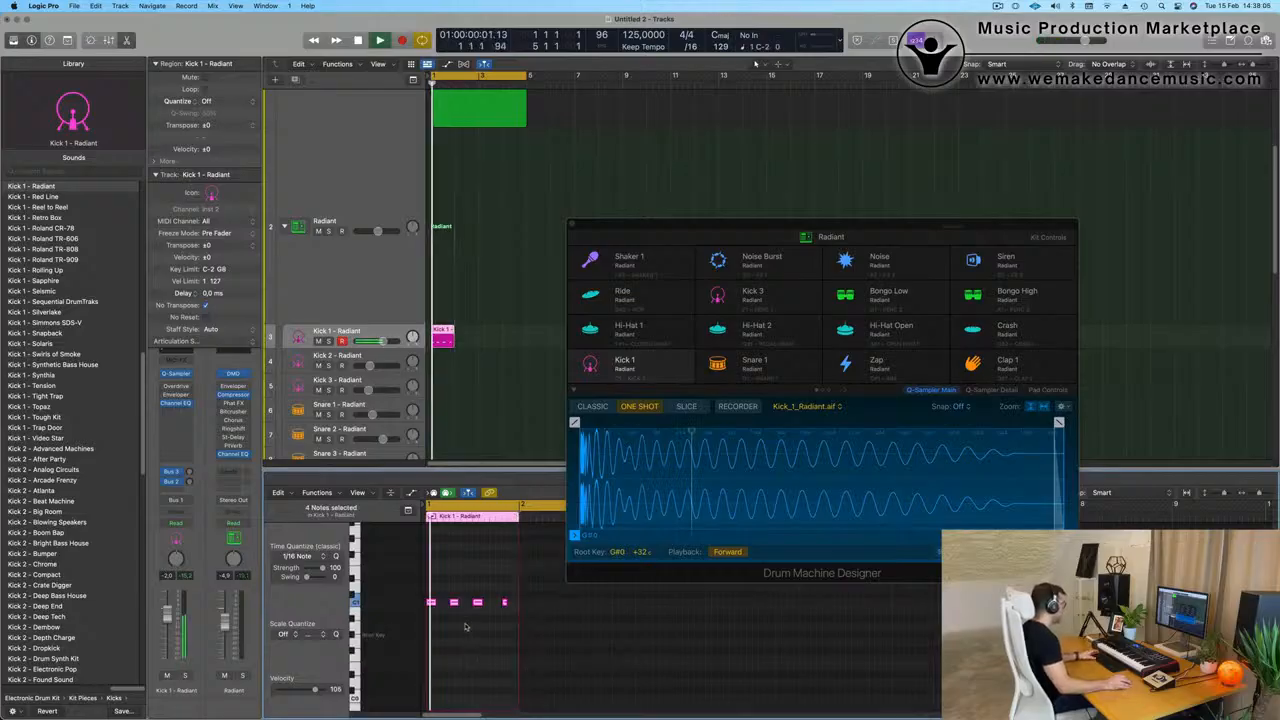
Move the Drum Machine Designer window clear, place the last kick note on beat 4 and lengthen it to match the others.
key("super+Right")
key("super+Right")
key("super+Right")
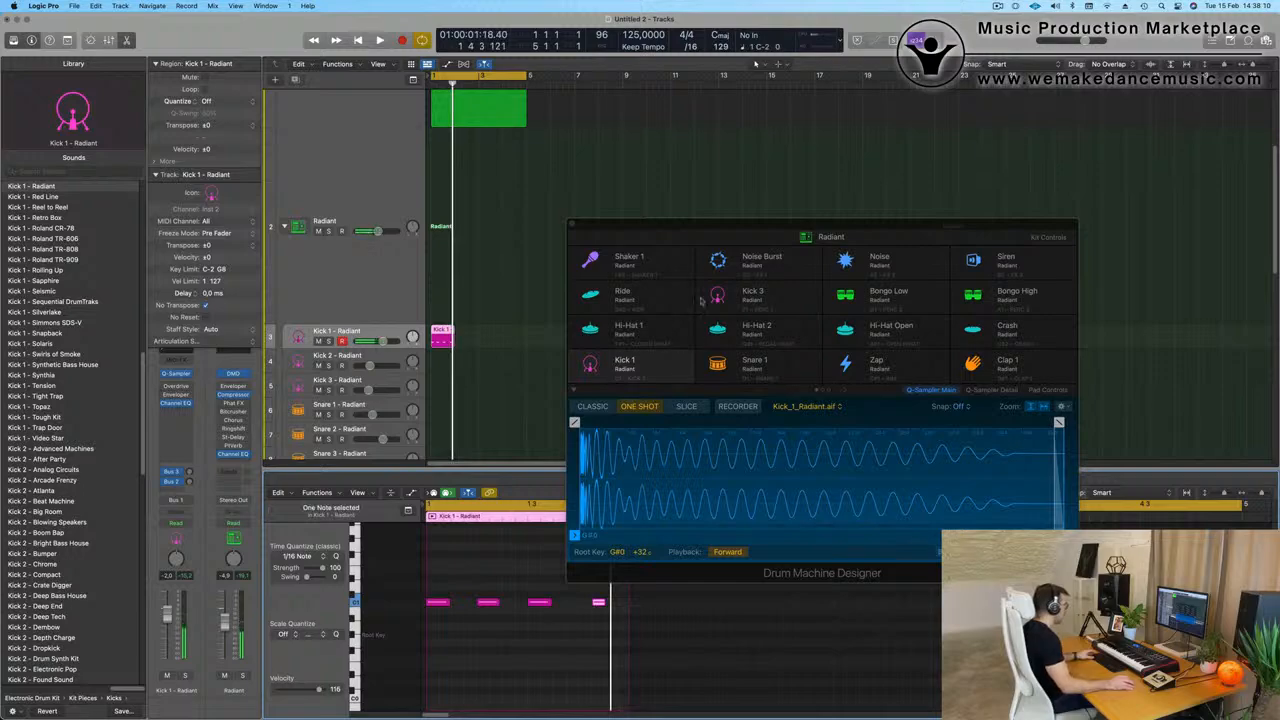
left_click_drag(710, 226, 910, 127)
left_click(600, 603)
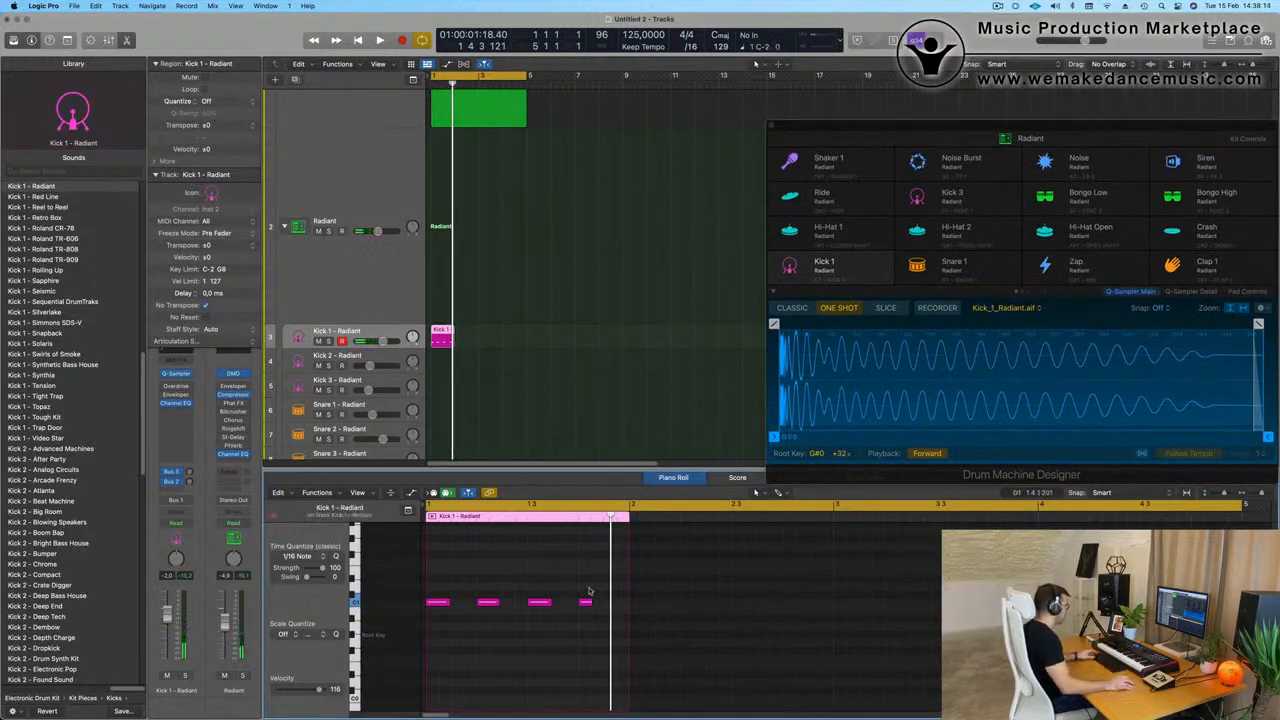
scroll(590, 591, "up", 1)
mouse_move(590, 593)
left_mouse_down()
mouse_move(575, 612)
mouse_move(592, 611)
left_mouse_up()
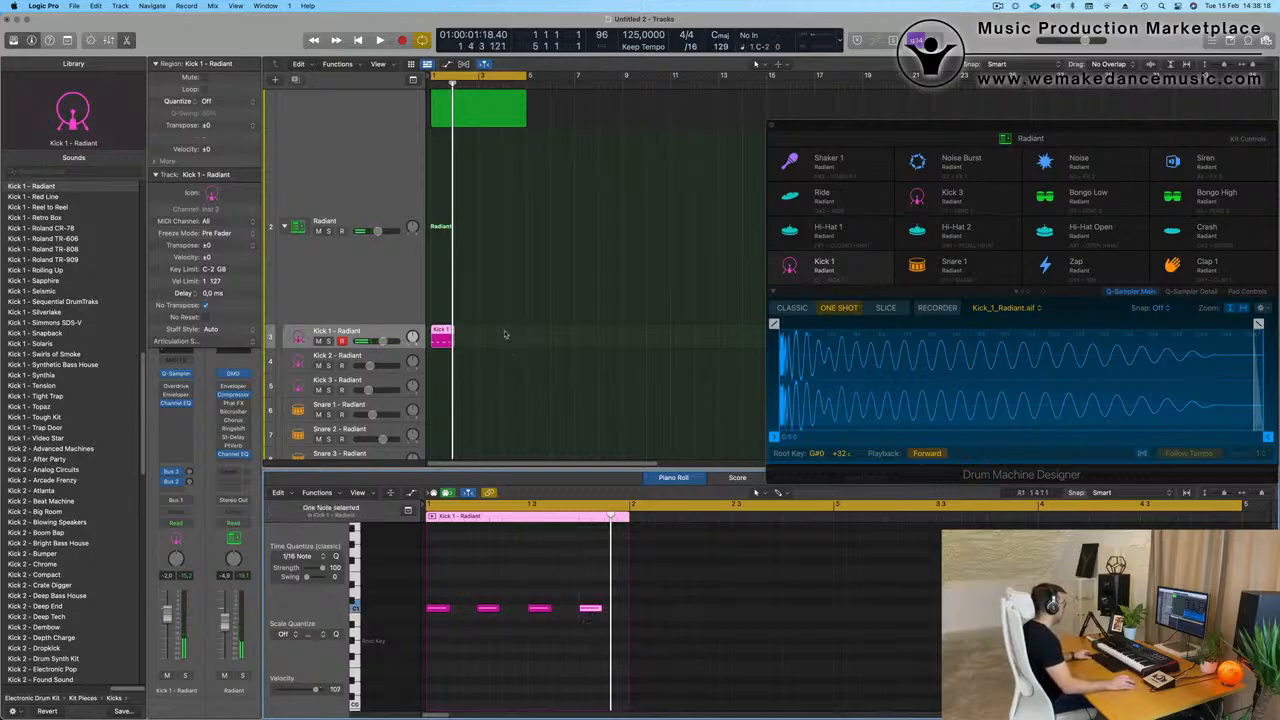
Repeat the one-bar Kick 1 region three times to fill the four-bar loop.
left_click_drag(505, 335, 438, 342)
key("super+r")
key("super+r")
key("super+r")
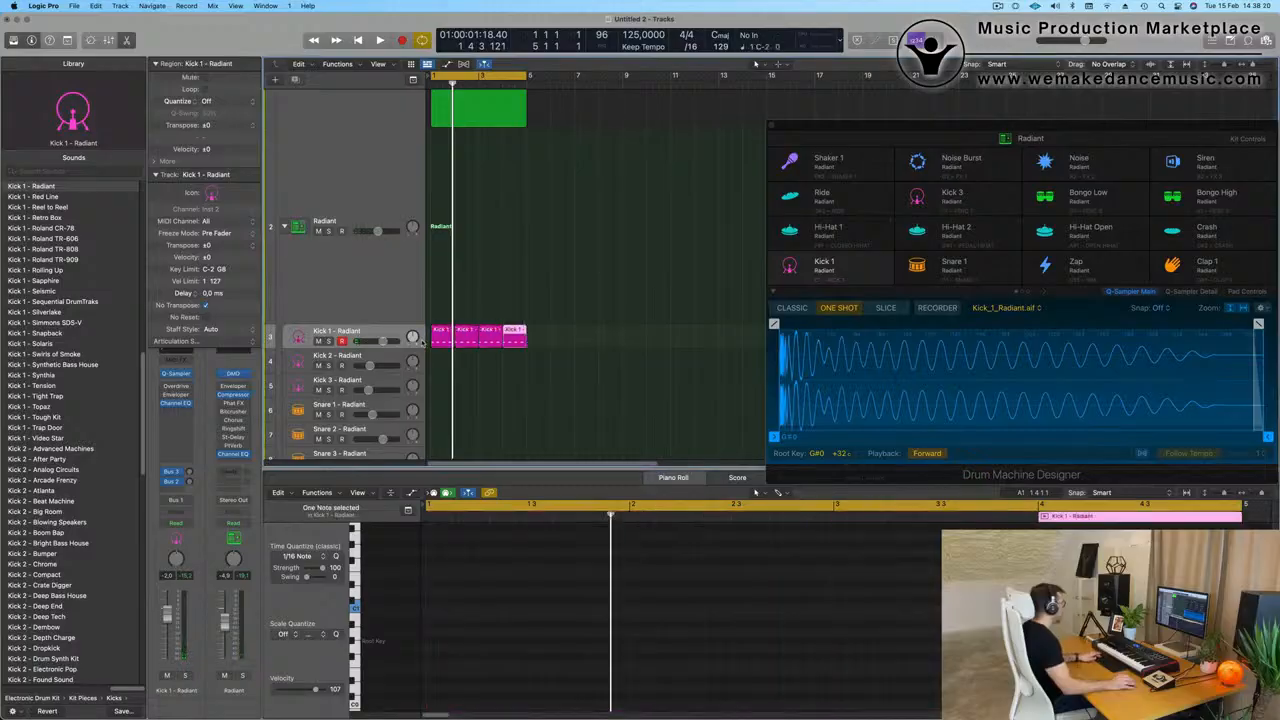
Play the loop and lower the Object In Motion track's volume all the way down.
key("space")
left_click_drag(530, 310, 442, 345)
key("Up")
key("Up")
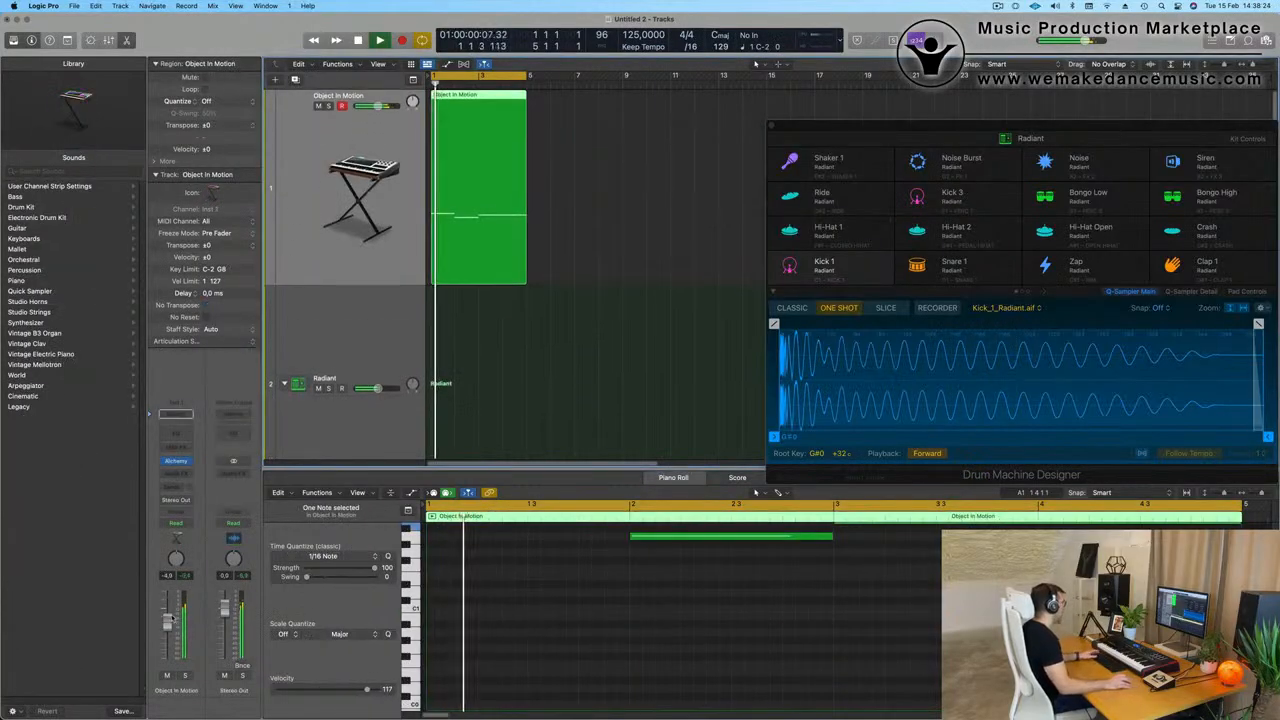
scroll(354, 435, "down", 3)
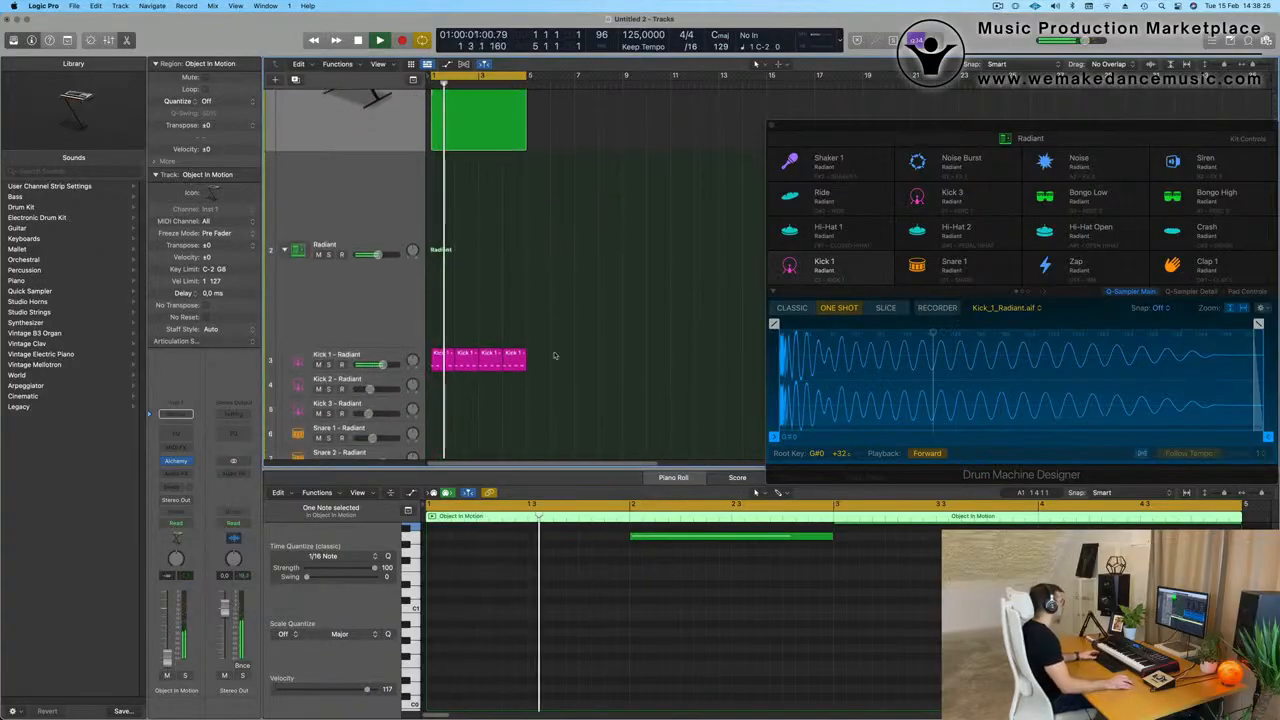
Audition Deep End, Dembow, Hard Bass House, Hard Knock and Heavy Bass House on the Kick 1 track, and settle on the Ibiza kick.
left_click(369, 354)
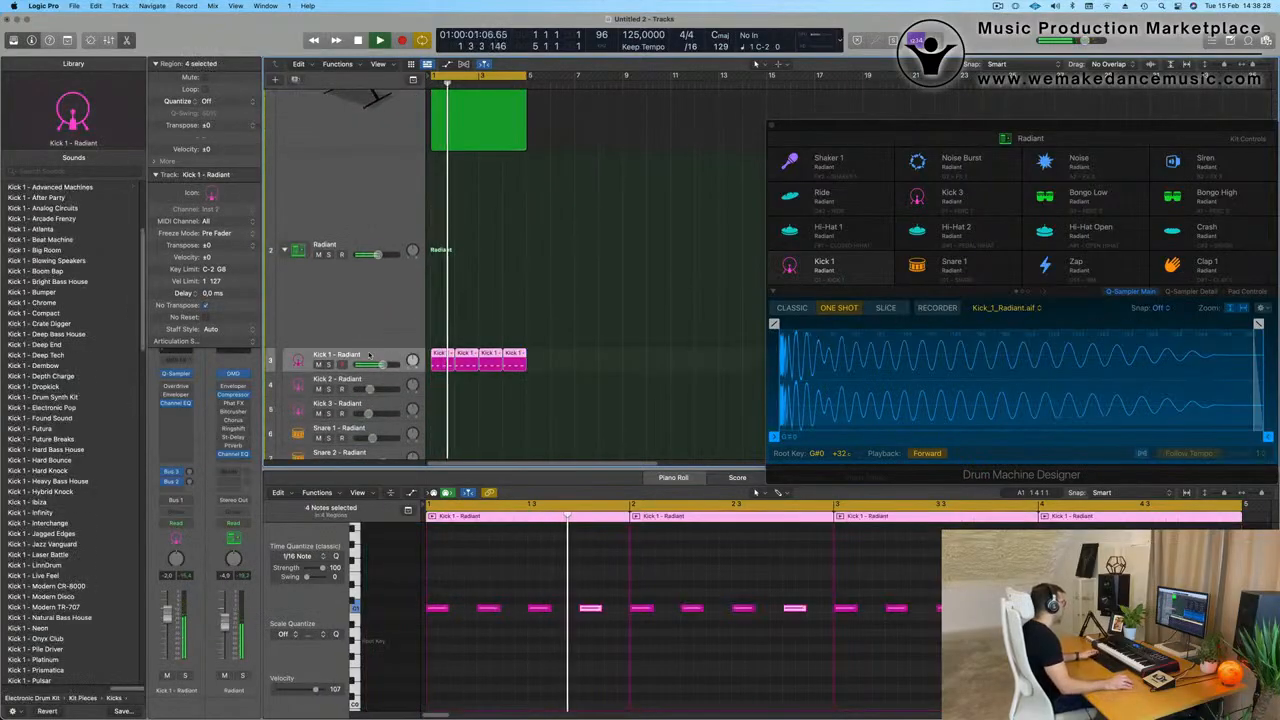
left_click(35, 345)
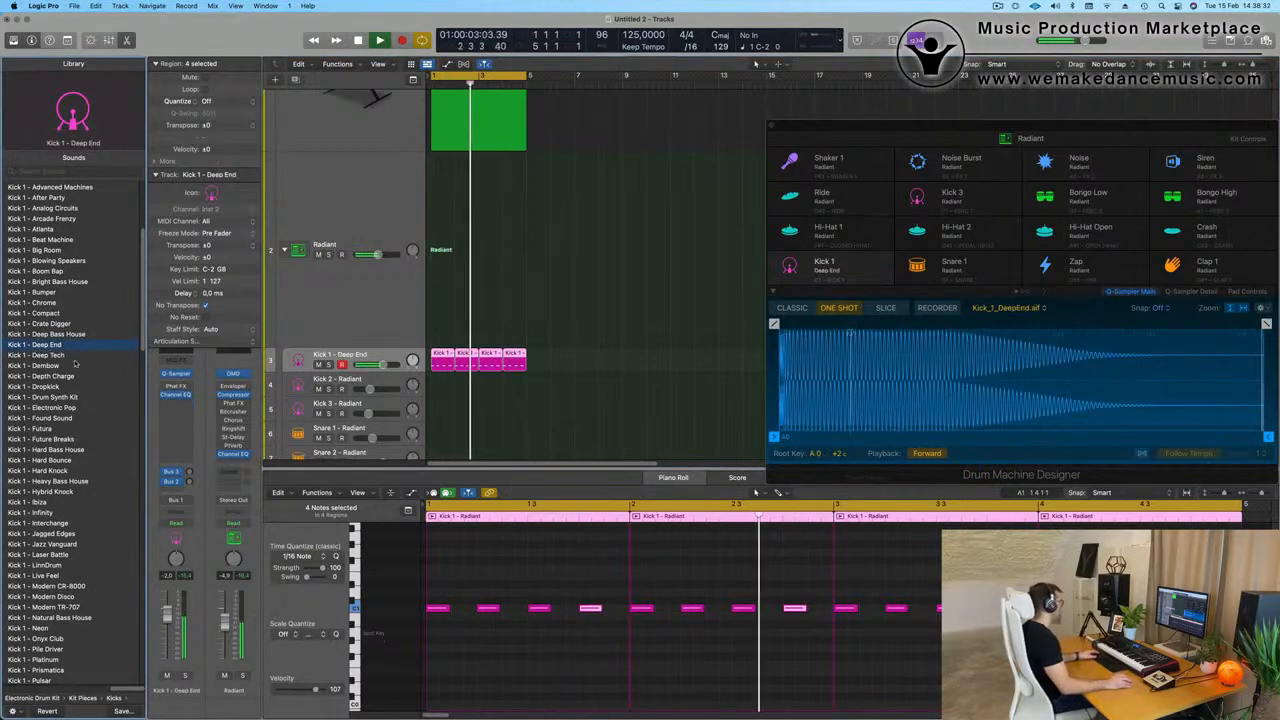
scroll(75, 362, "down", 2)
left_click(45, 320)
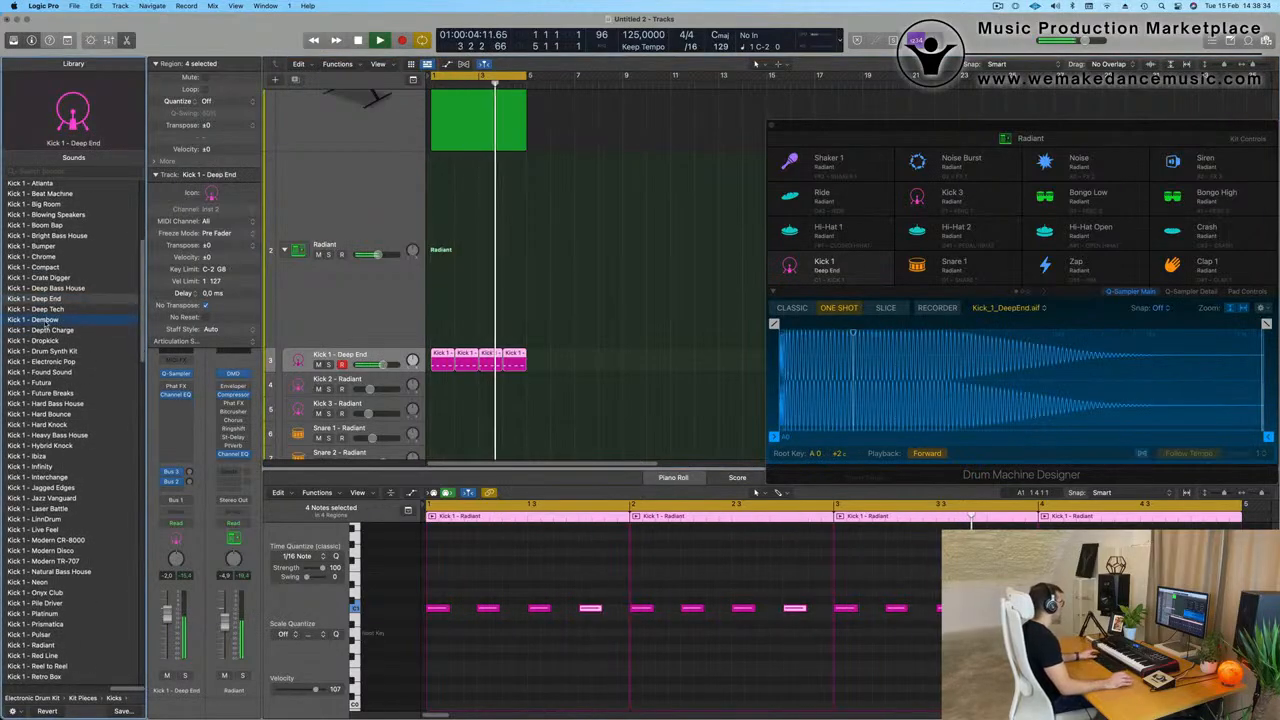
scroll(88, 280, "up", 2)
key("space")
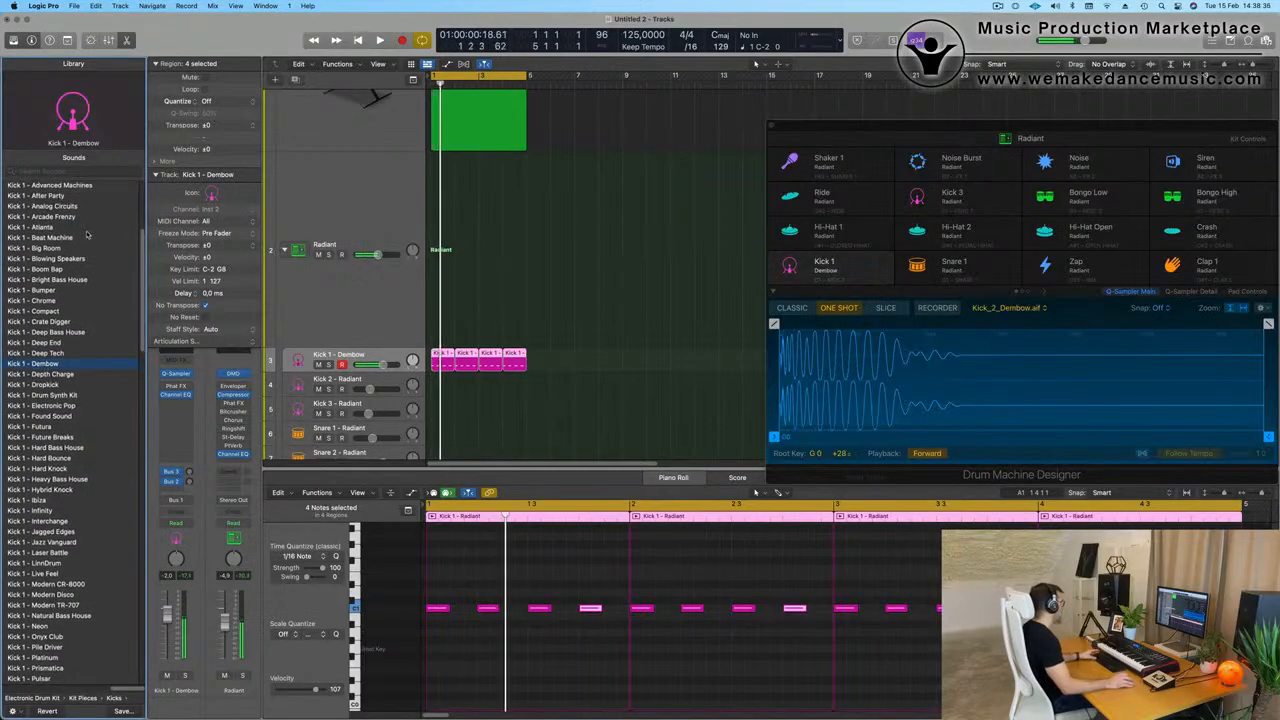
scroll(70, 330, "down", 2)
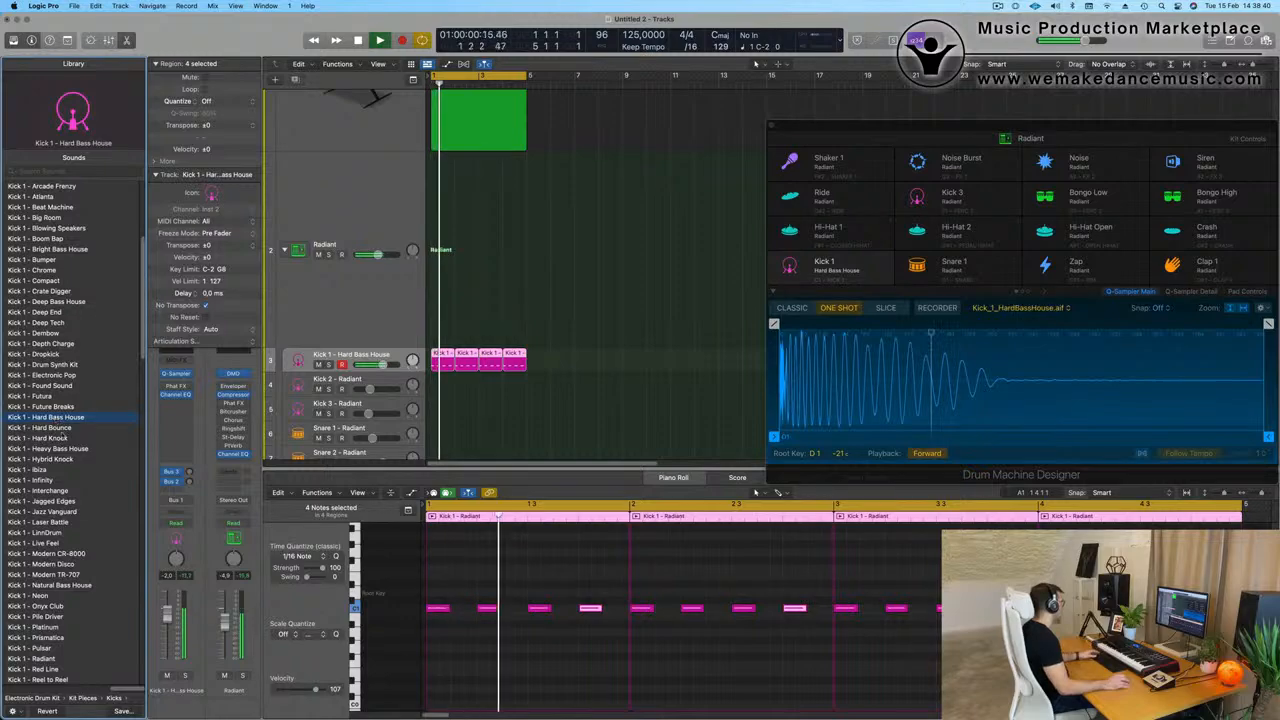
scroll(61, 437, "down", 2)
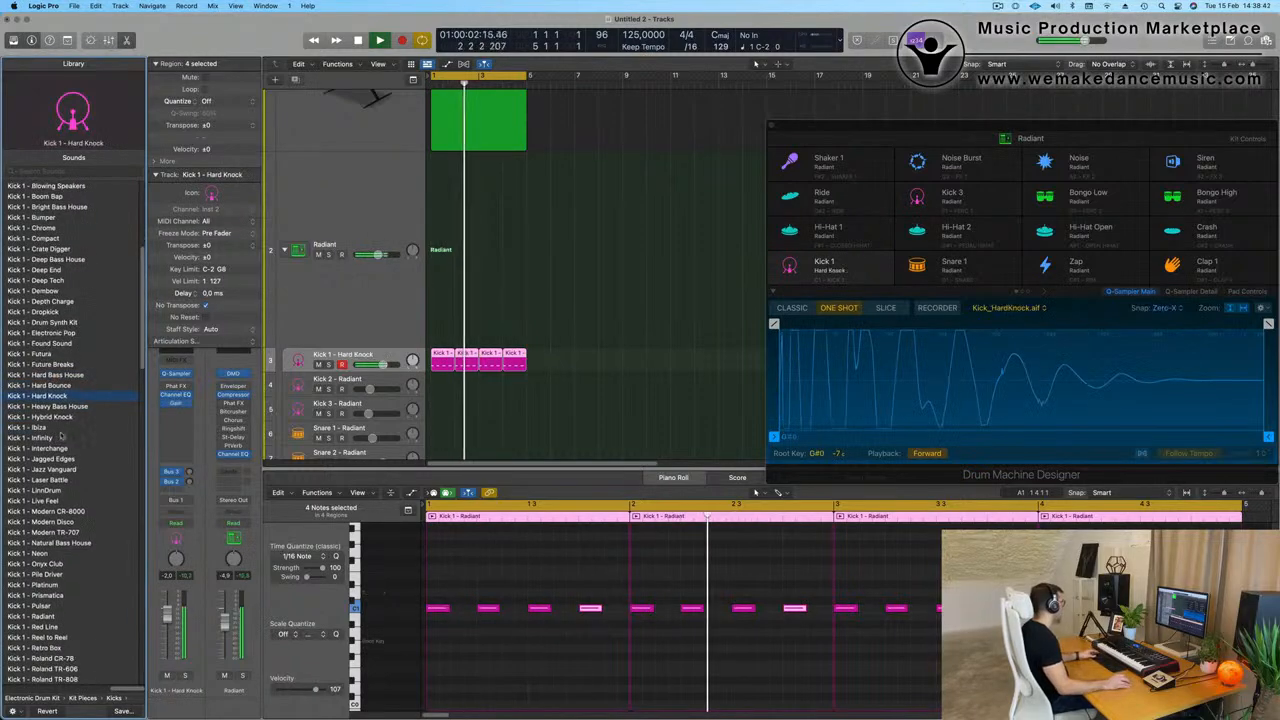
left_click(55, 416)
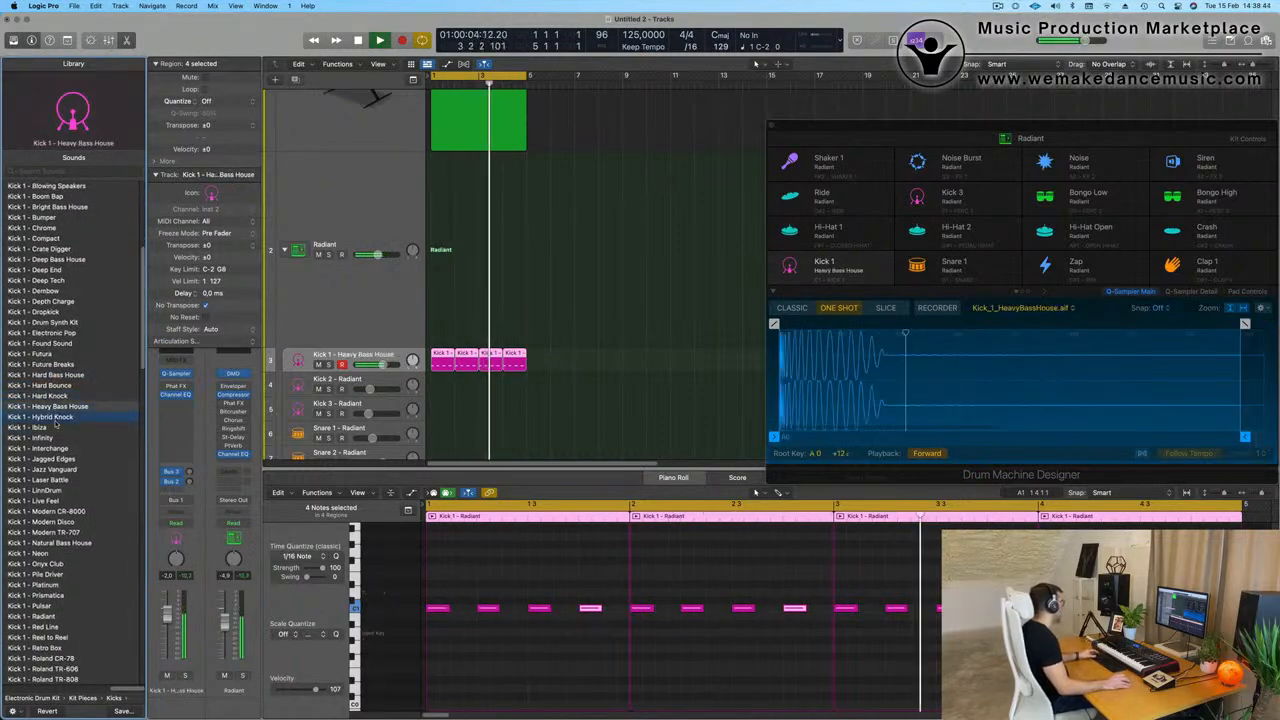
left_click(44, 428)
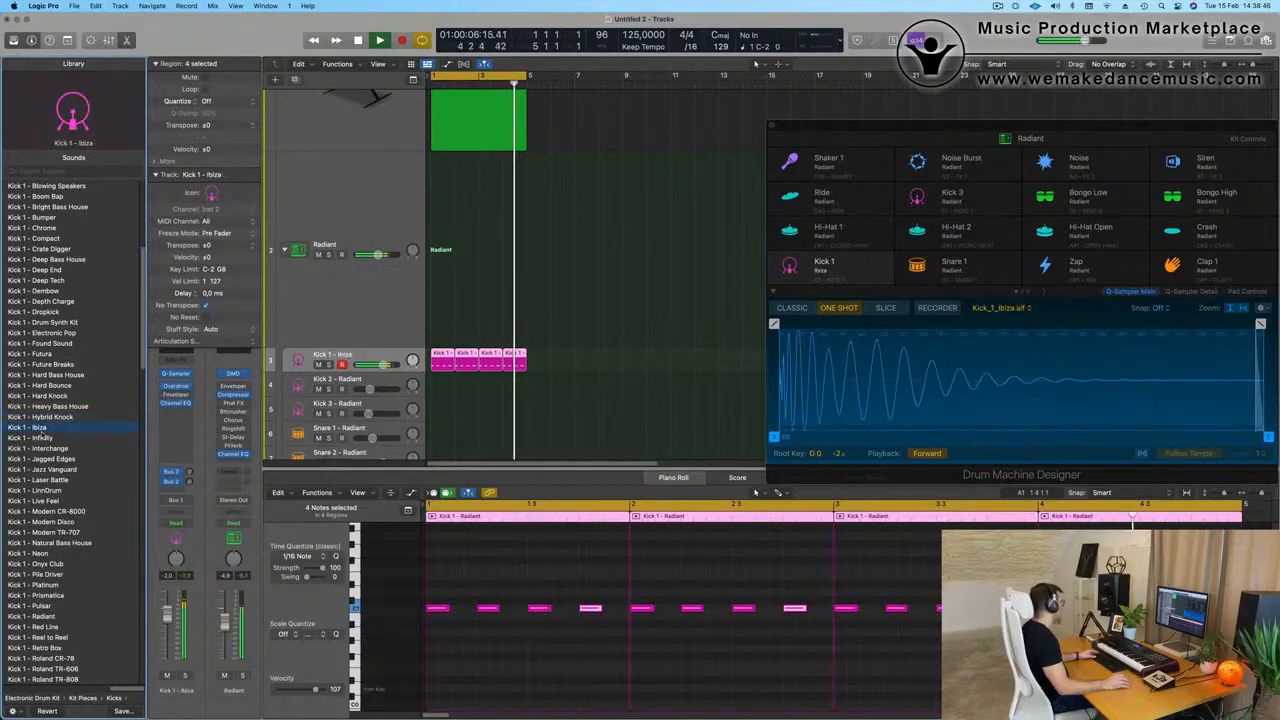
Transpose all Kick 1 notes down an octave and lower the Kick 1 channel's volume to about -5 dB.
left_click(521, 639)
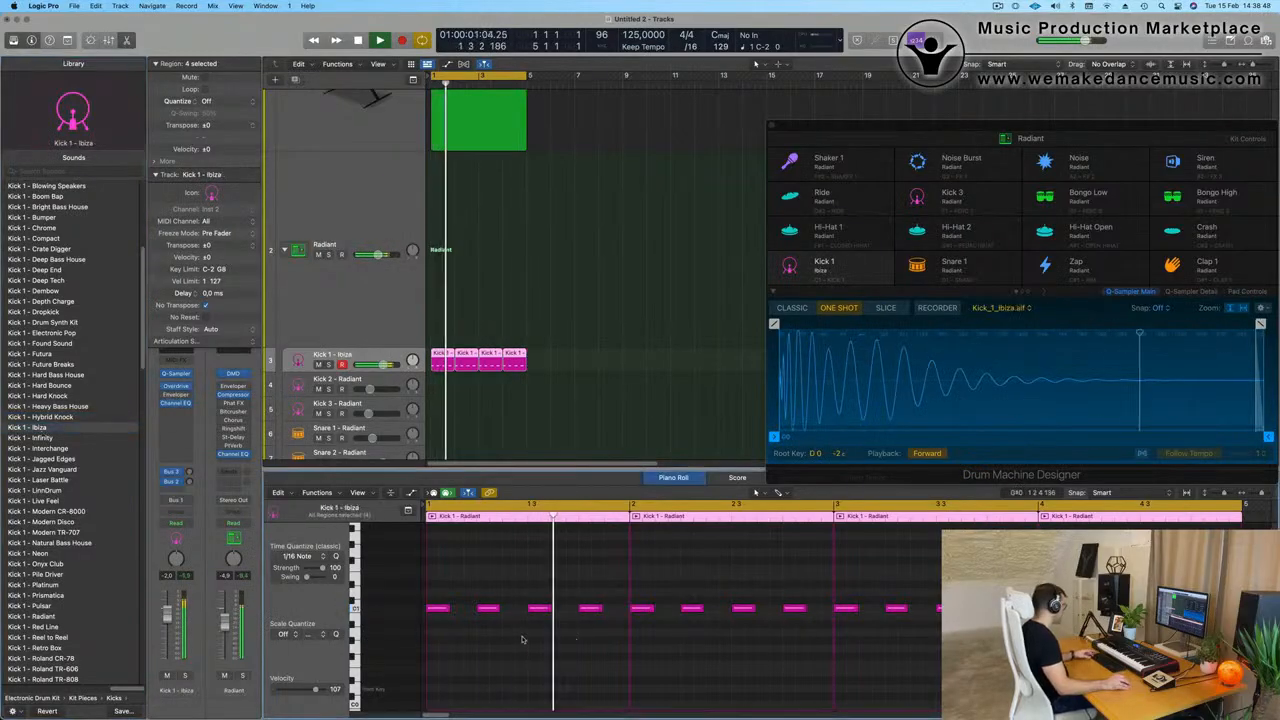
key("super+a")
key("alt+shift+Down")
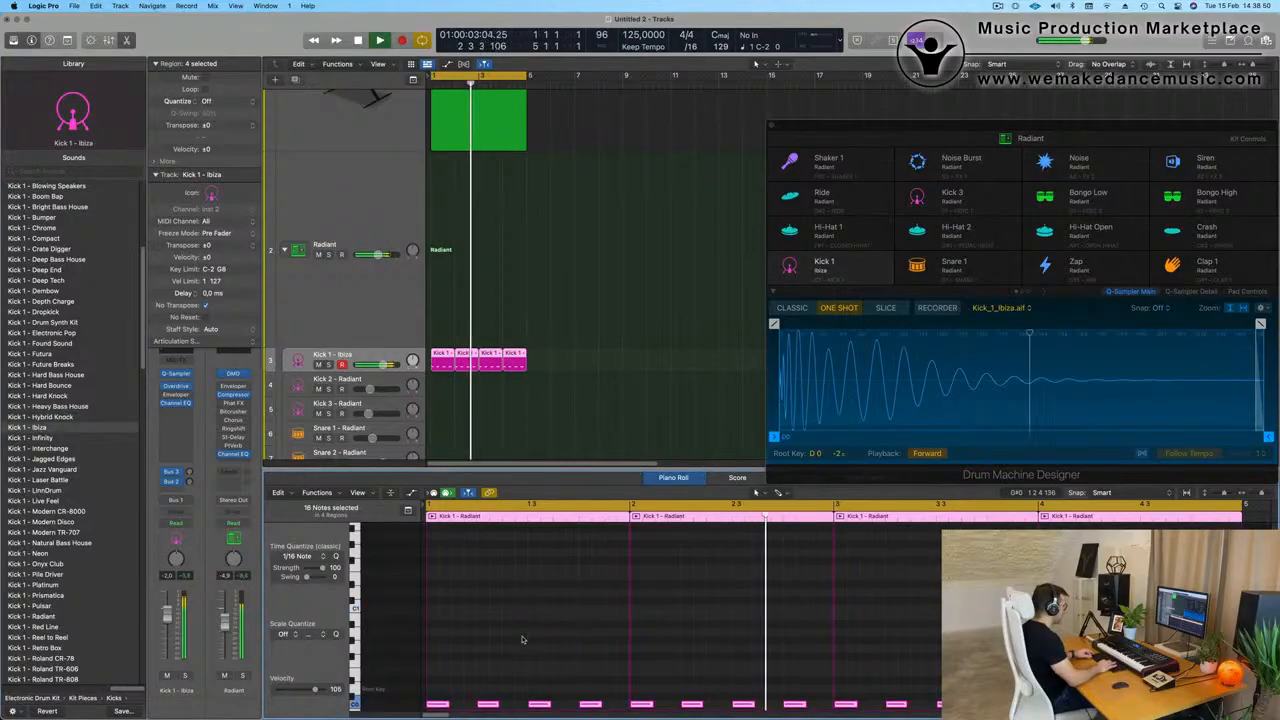
scroll(522, 315, "down", 2)
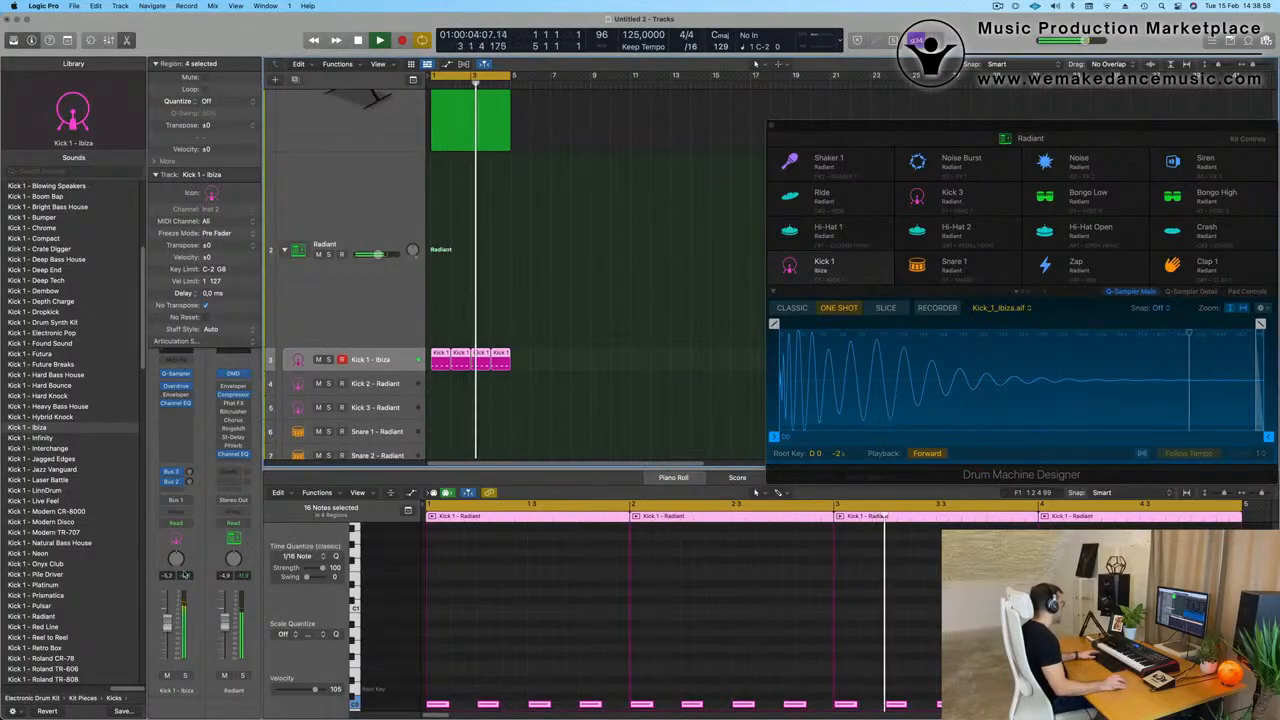
Select the Object In Motion track and raise its volume to -17.0 dB against the kick.
scroll(472, 352, "up", 3)
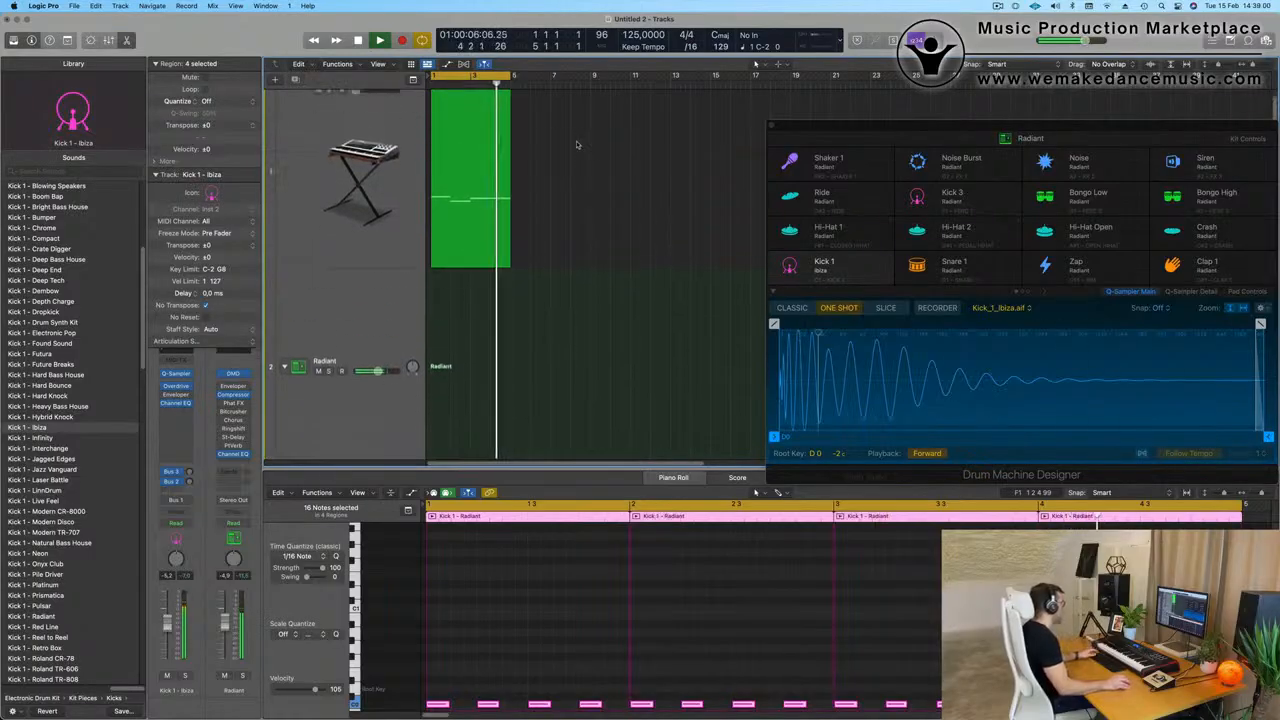
left_click(299, 148)
key("space")
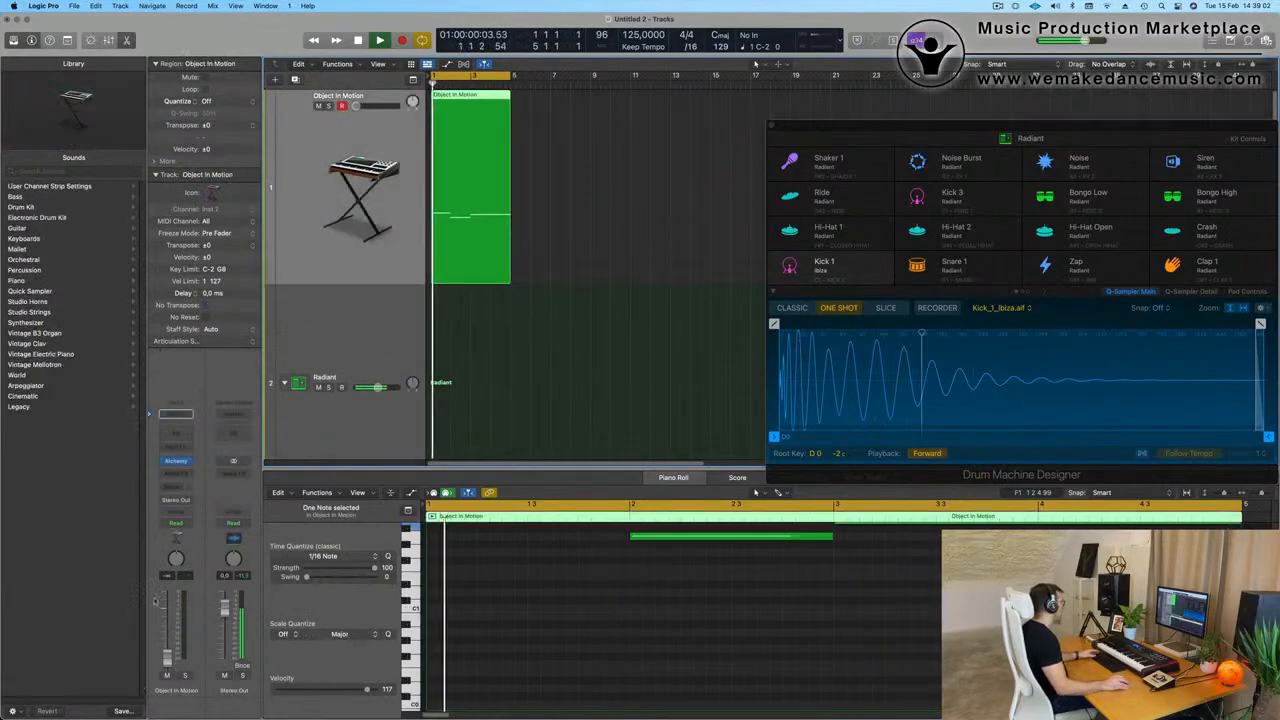
key("space")
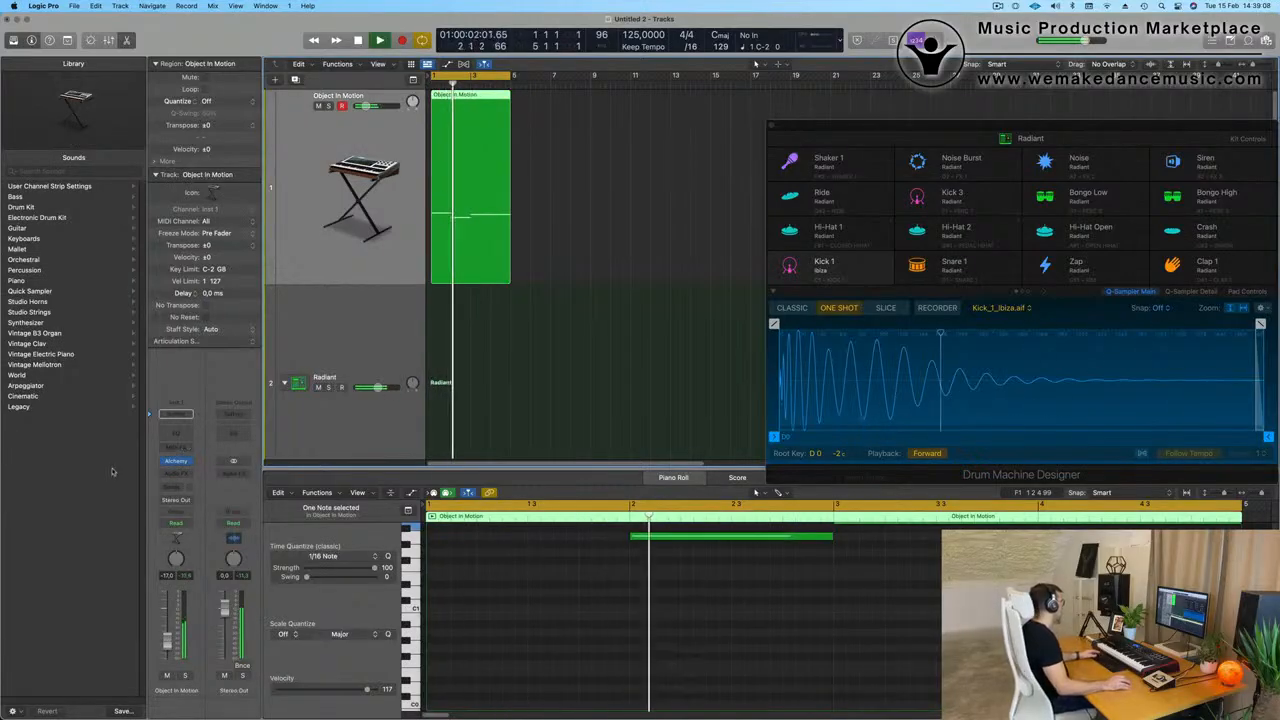
Add a Channel EQ followed by a stereo Compressor to the Object In Motion channel.
left_click(185, 444)
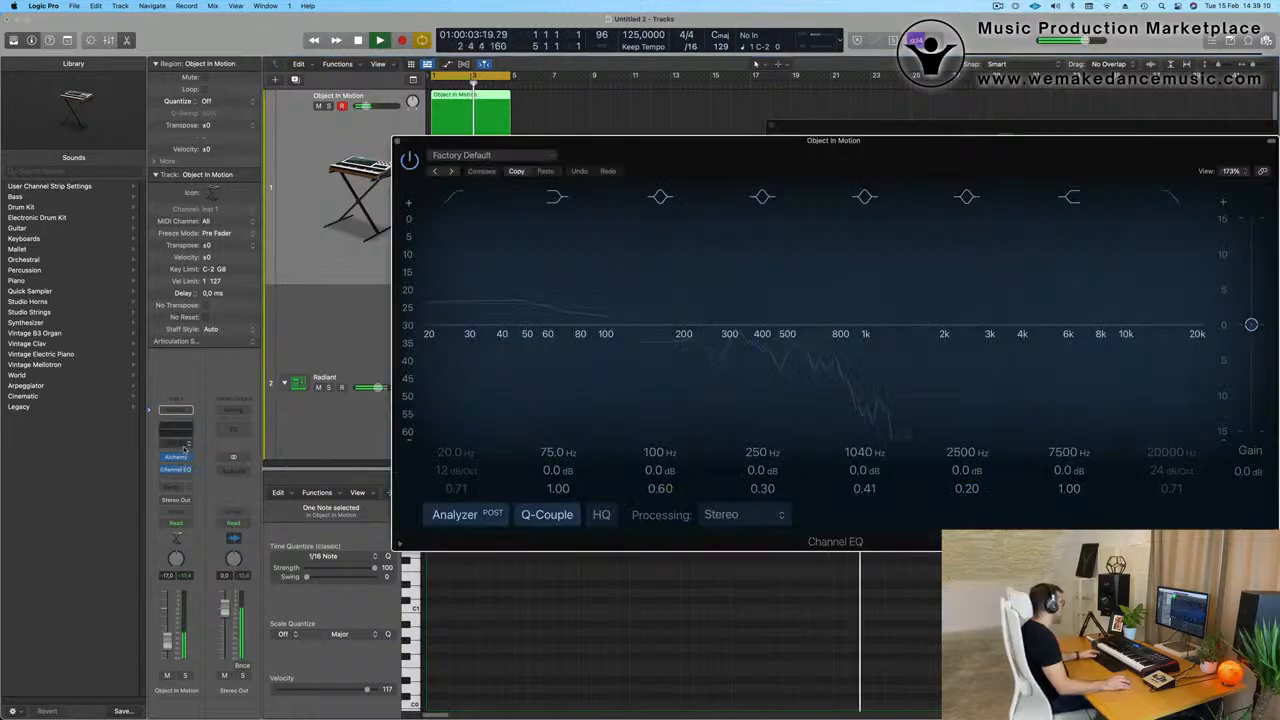
left_click(397, 141)
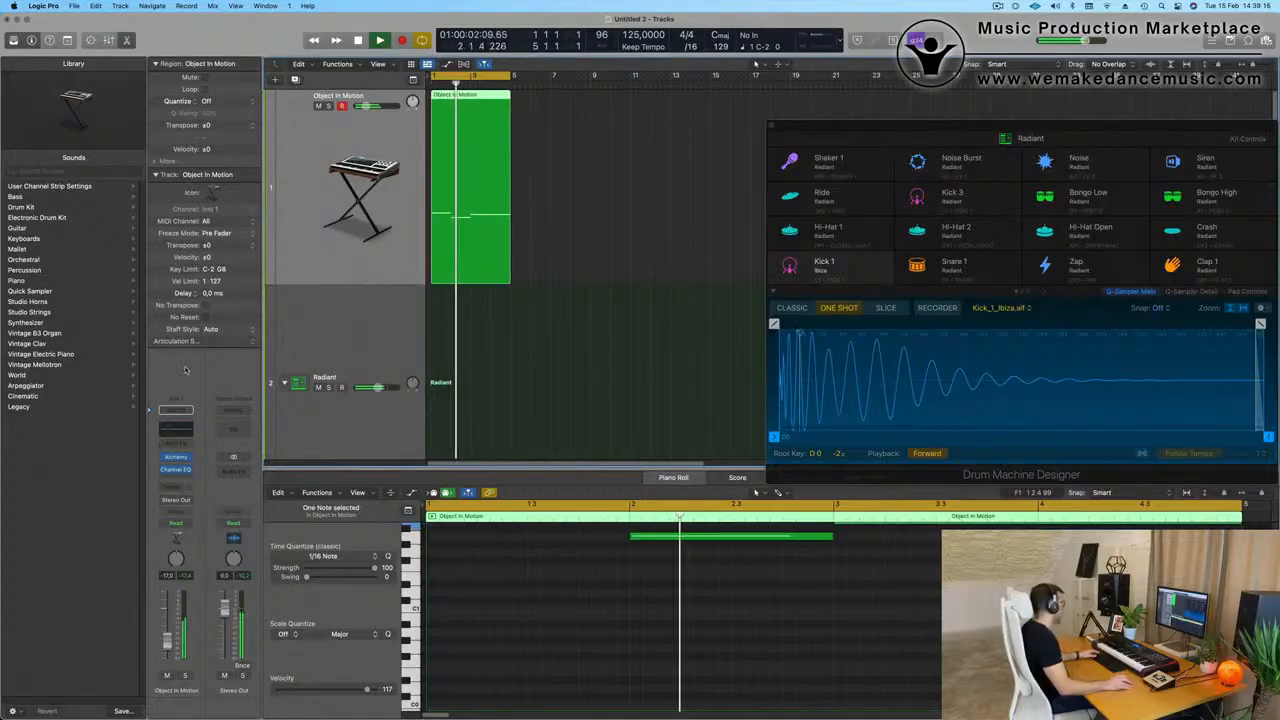
left_click(176, 480)
mouse_move(217, 513)
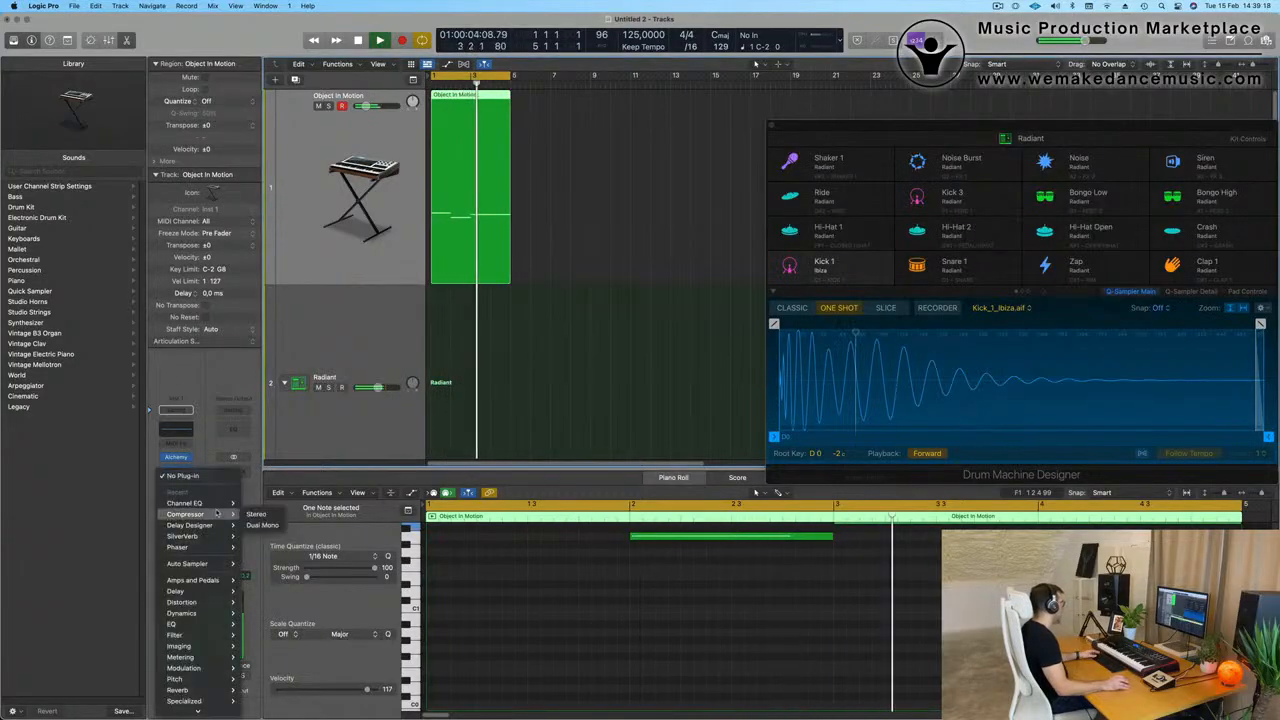
left_click(587, 300)
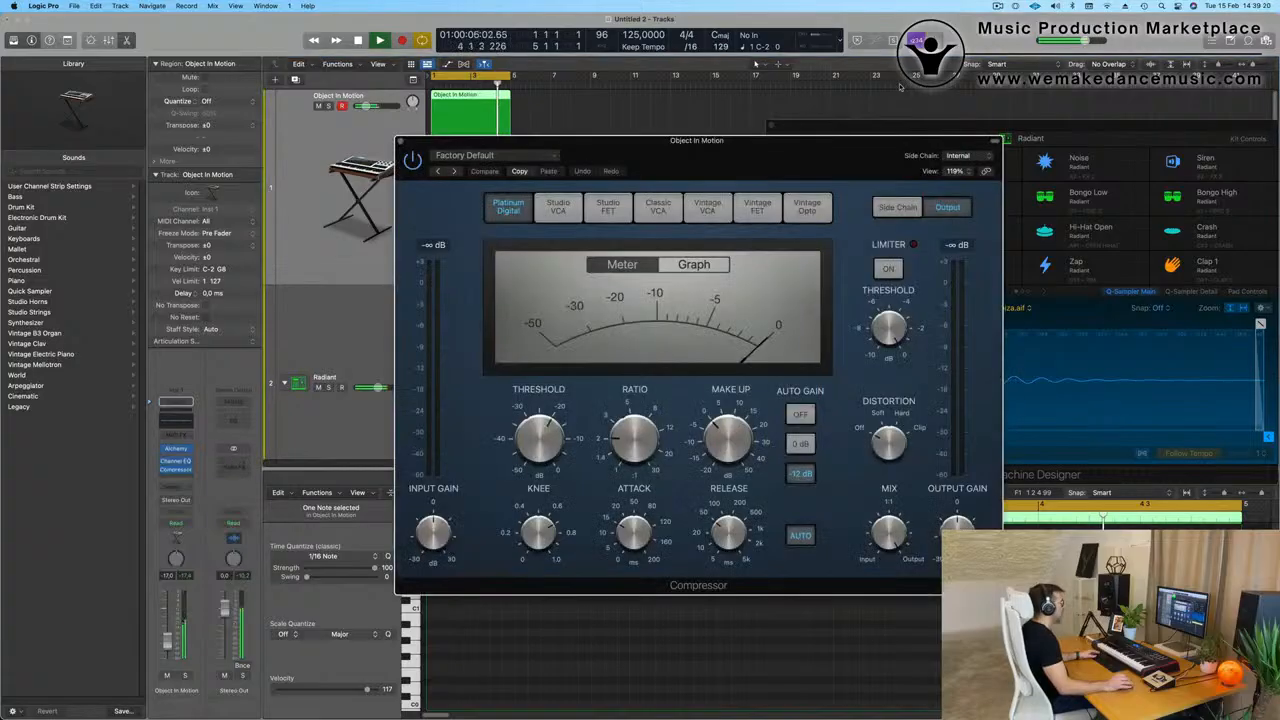
Set the compressor's side chain source to Kick 1 - Ibiza (Inst 2) and its attack to 0.0 ms.
left_click(964, 157)
mouse_move(987, 173)
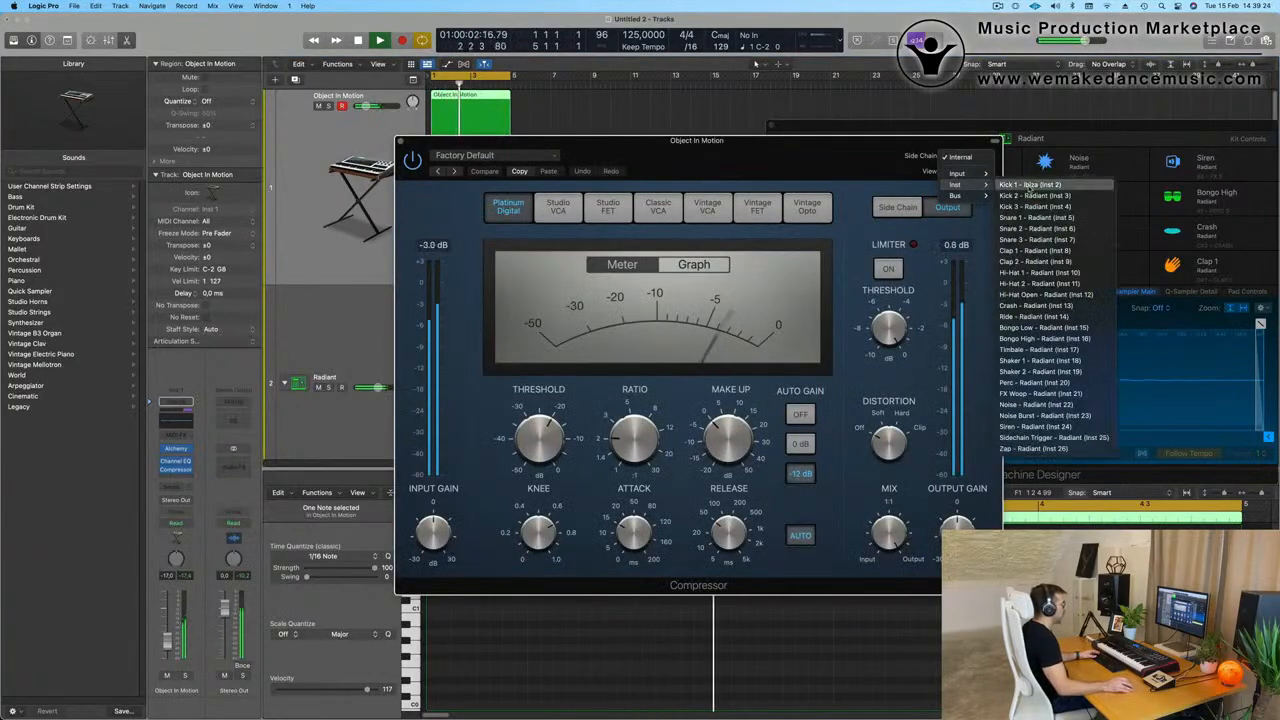
left_click(1030, 186)
left_click_drag(859, 168, 932, 167)
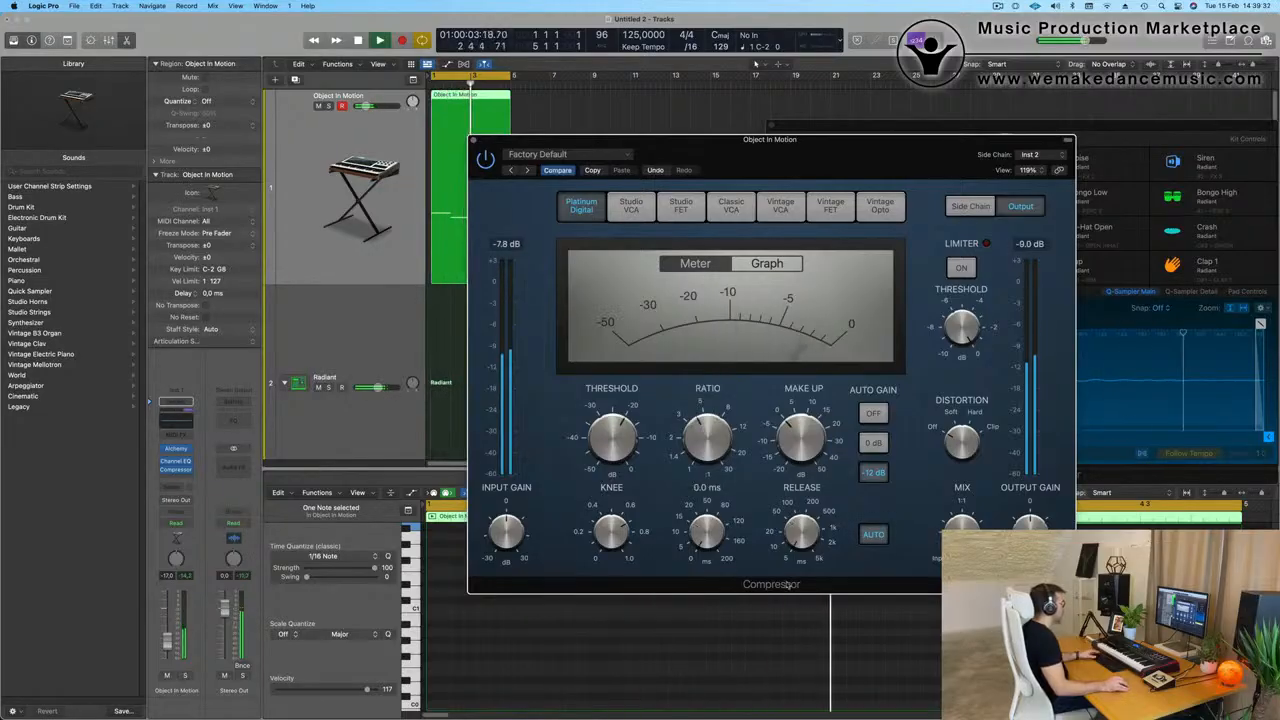
Turn off the compressor's auto gain, raise the Object In Motion track's volume against the kick, and close the compressor.
key("space")
left_click(873, 414)
key("space")
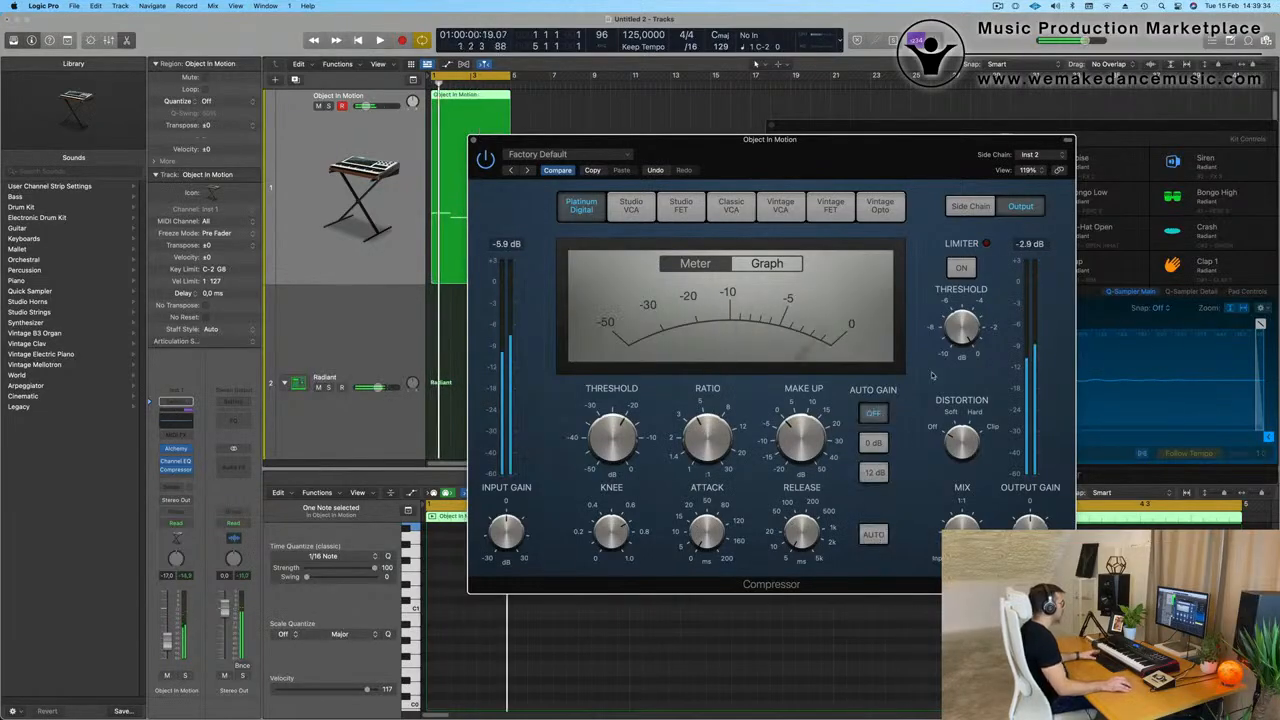
key("space")
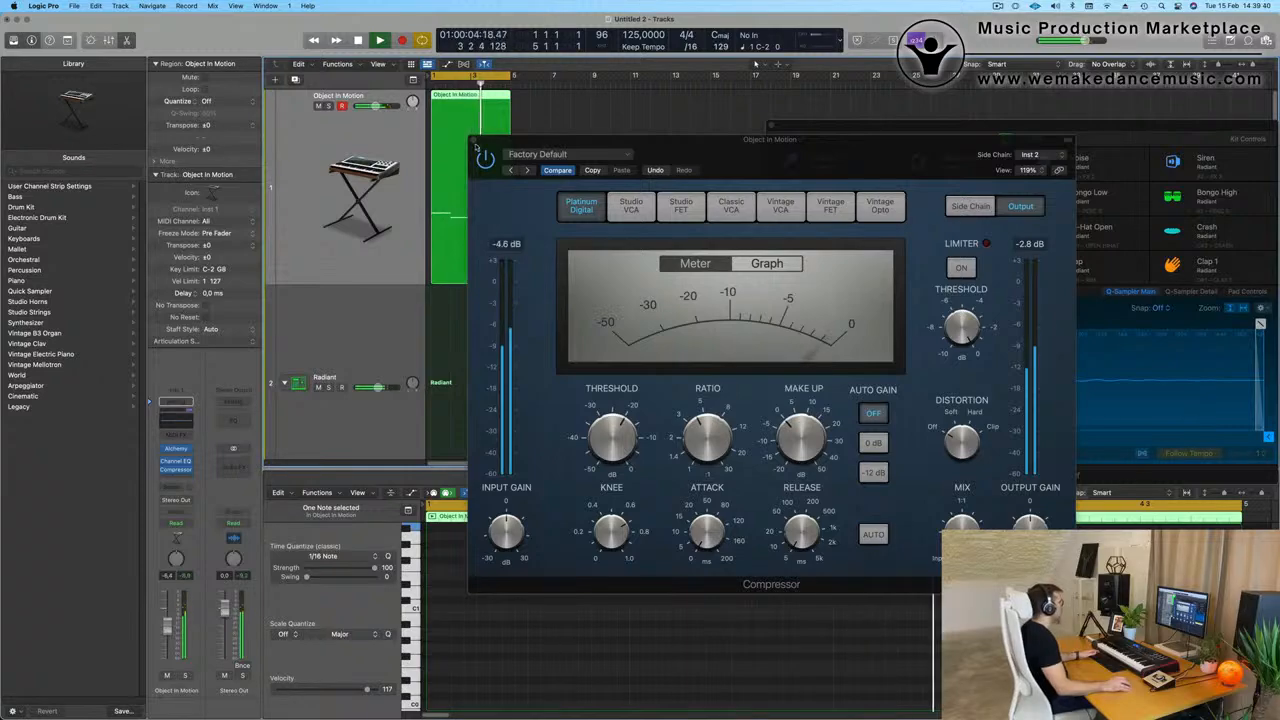
left_click(474, 142)
Copy the last Kick 1 region to bar 1 of the Hi-Hat 1 track.
scroll(483, 280, "down", 5)
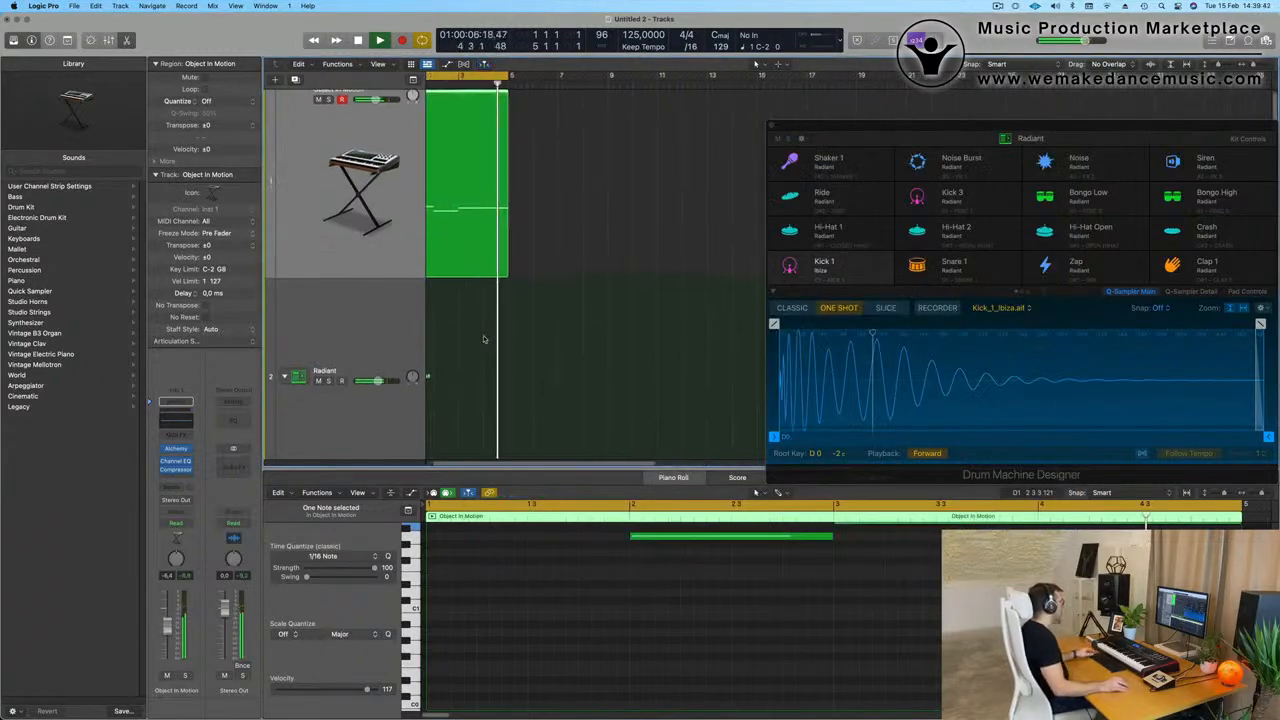
scroll(540, 330, "down", 3)
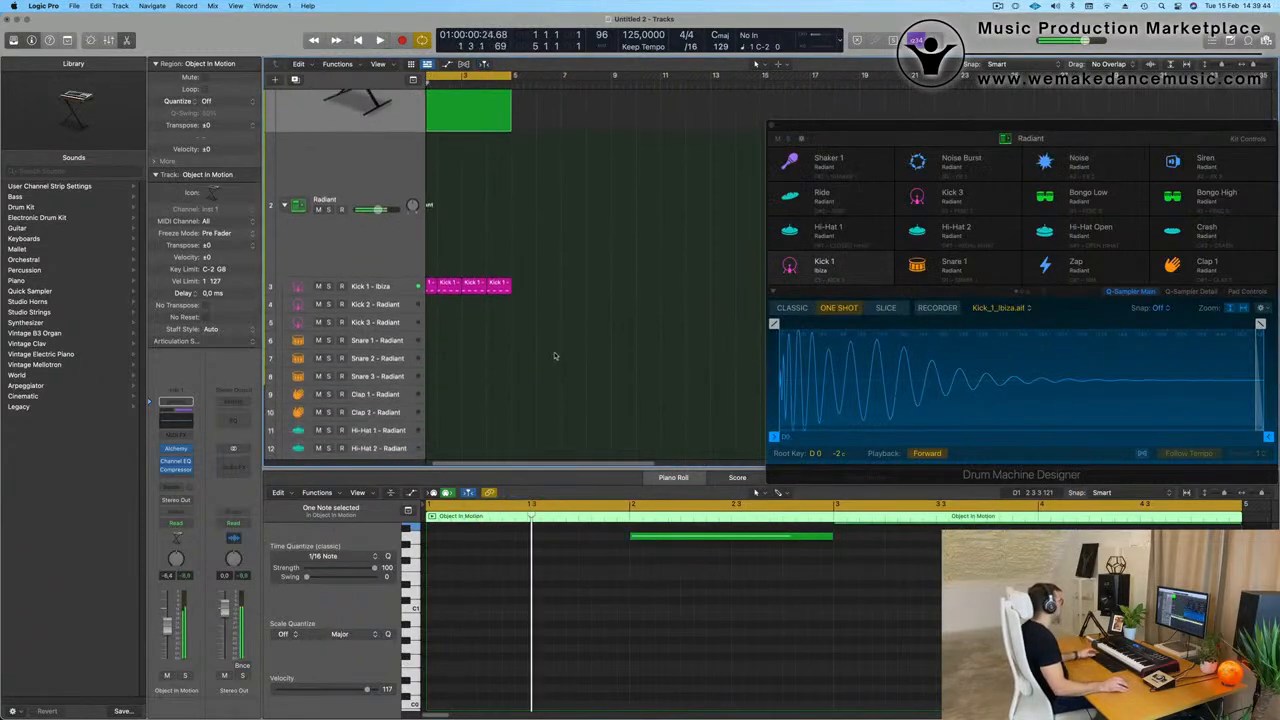
key("space")
left_click(457, 265)
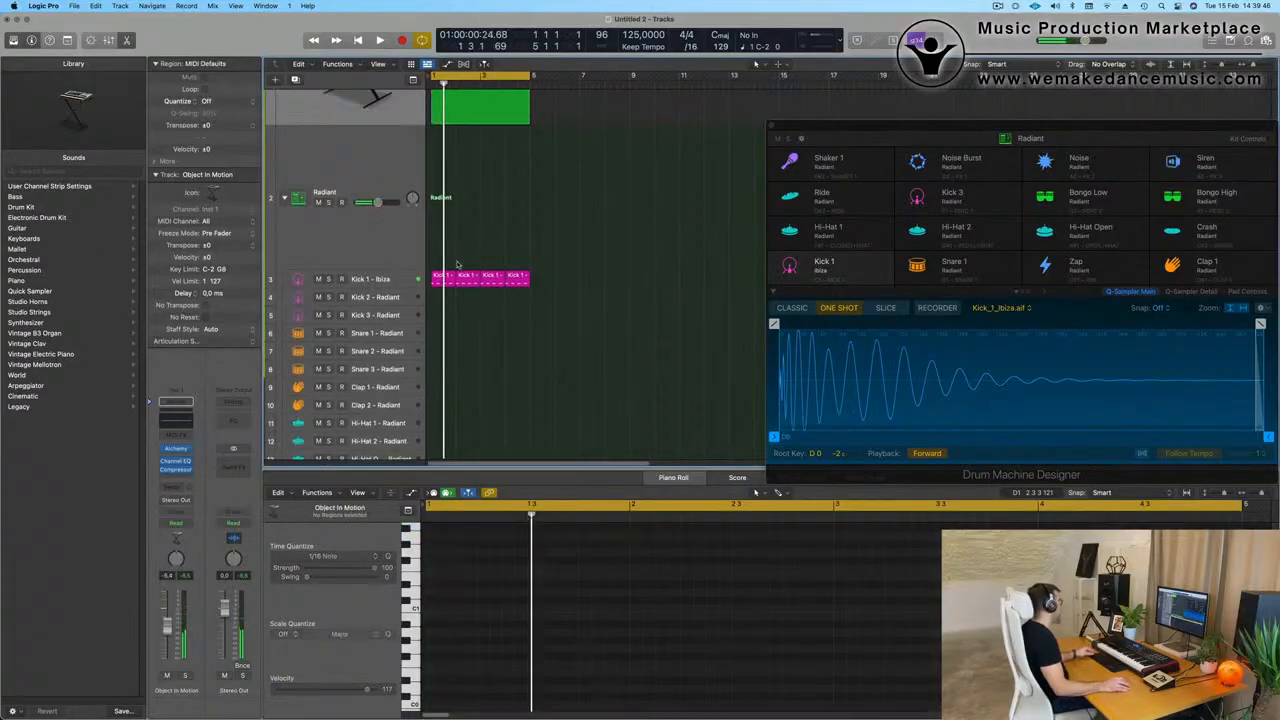
left_click(519, 279)
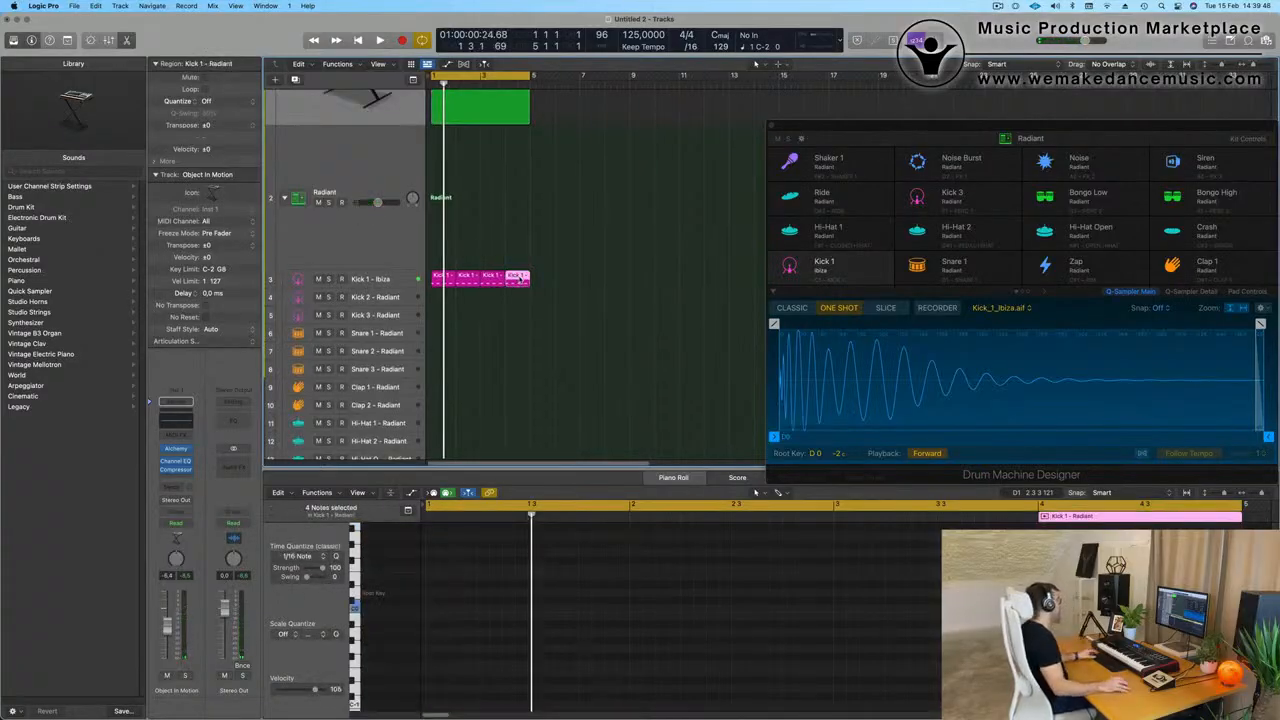
left_click_drag(519, 279, 443, 222)
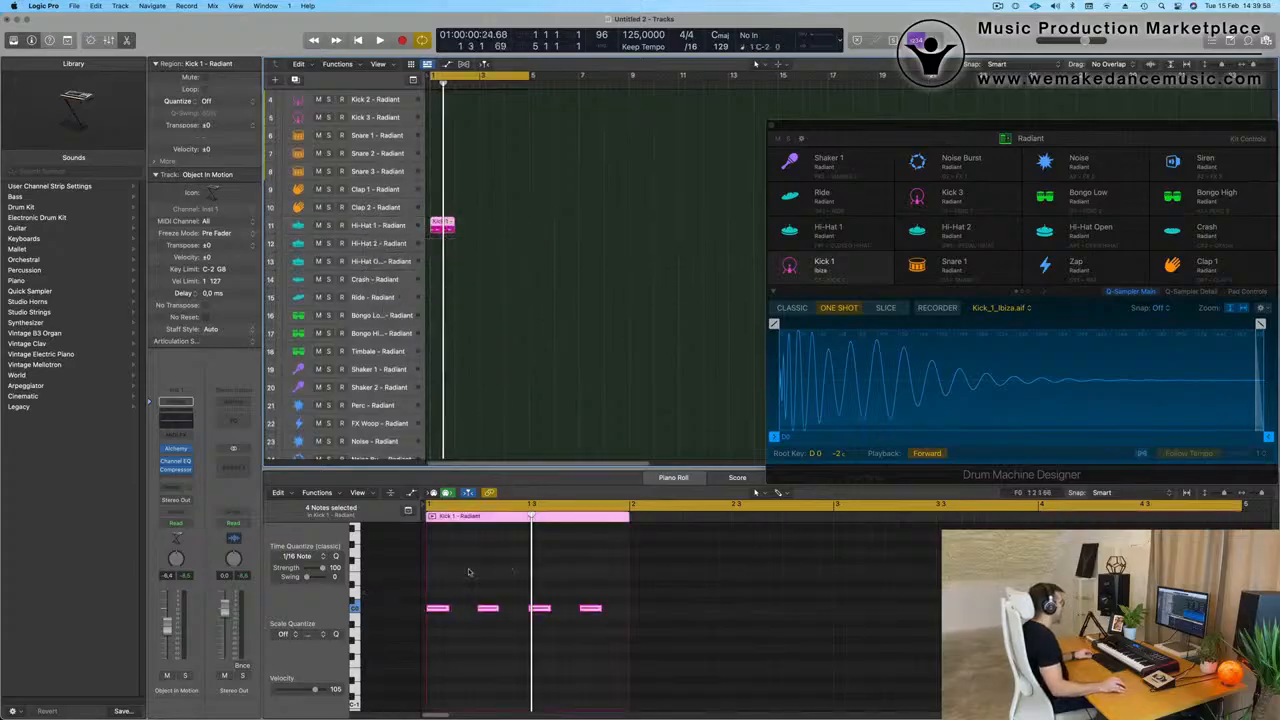
Transpose the four notes in the Hi-Hat 1 region up and shift them onto the offbeats.
left_click_drag(438, 578, 677, 653)
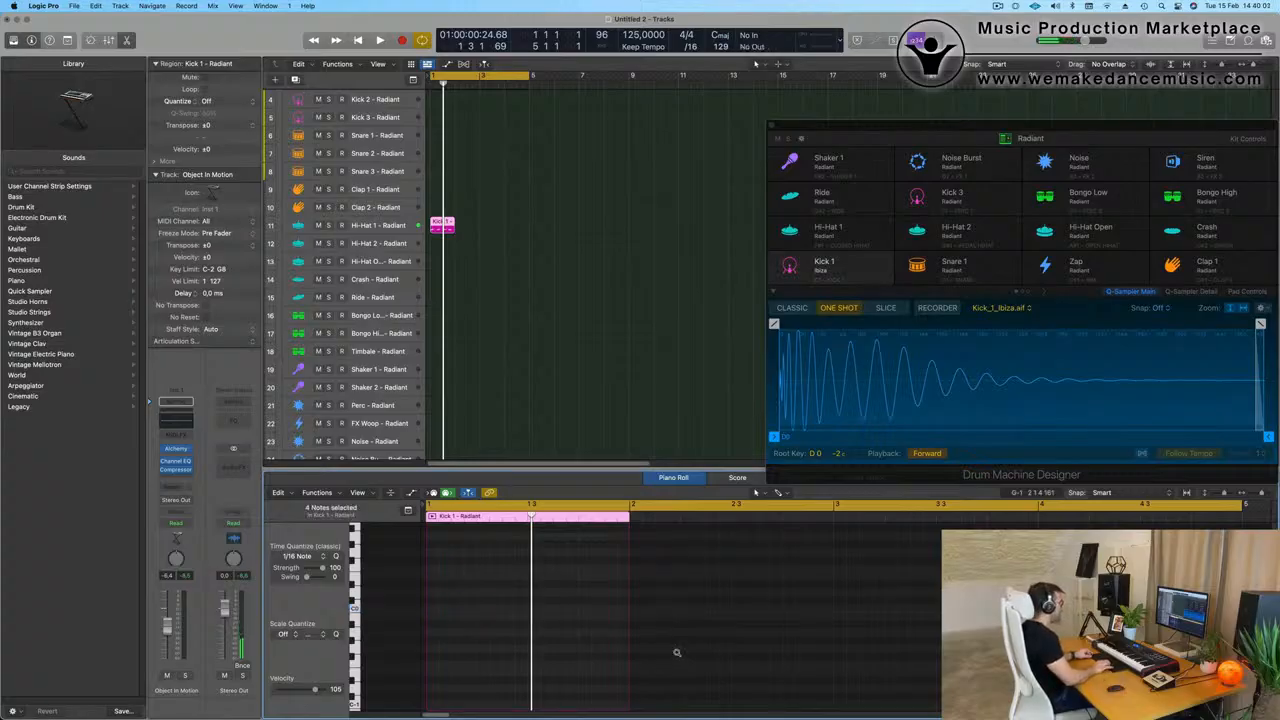
key("space")
scroll(486, 578, "up", 5)
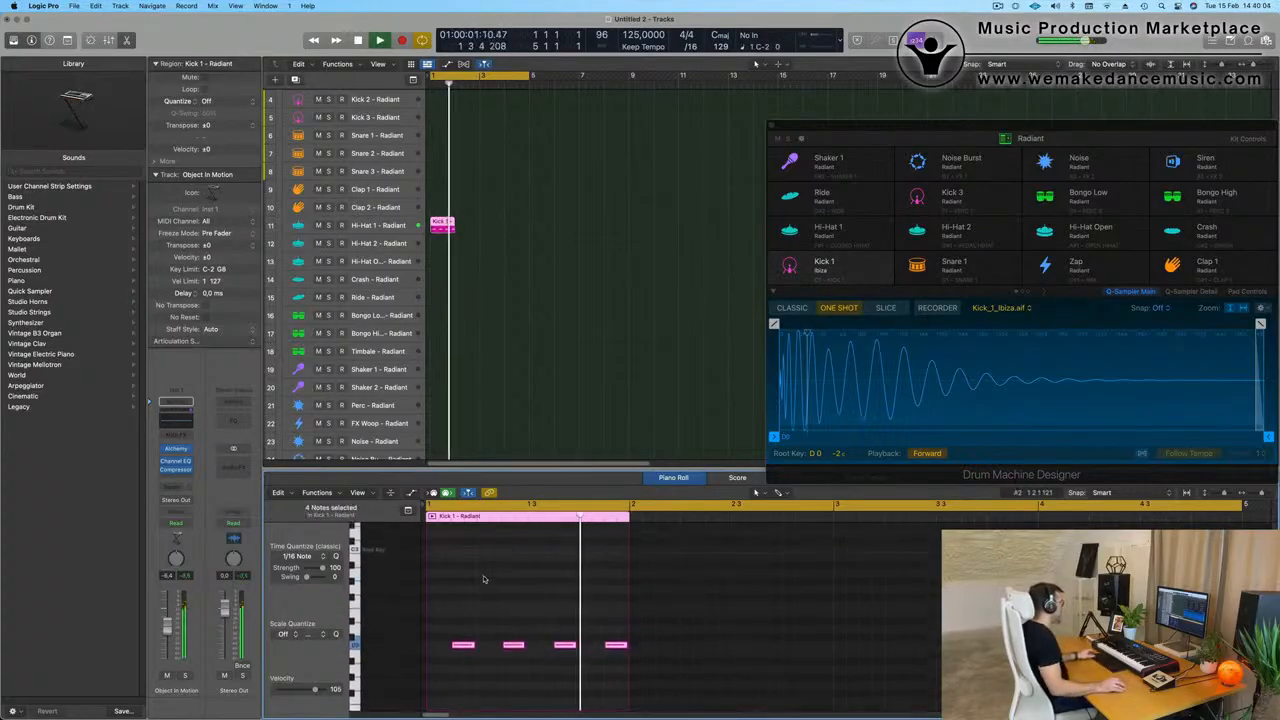
Repeat the Hi-Hat 1 region three times to fill bars 1 to 4, and play the loop with that track selected.
key("space")
left_click_drag(503, 228, 444, 240)
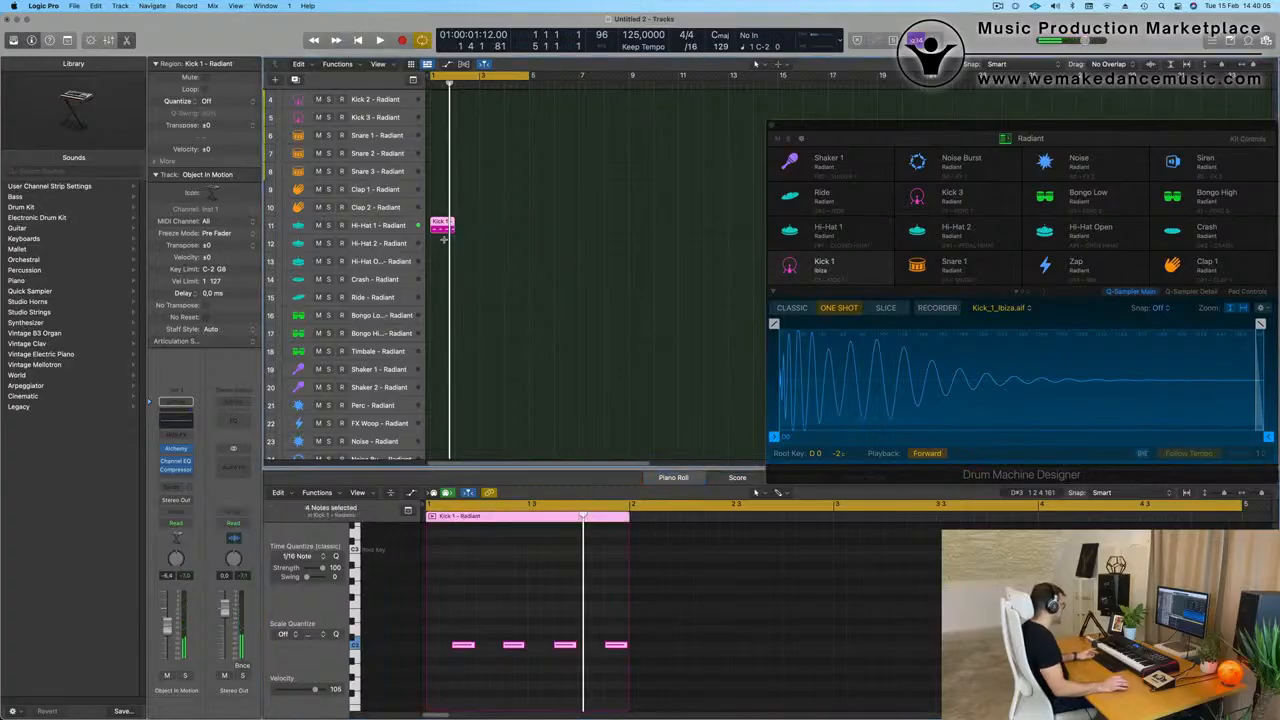
key("super+r")
key("super+r")
key("super+r")
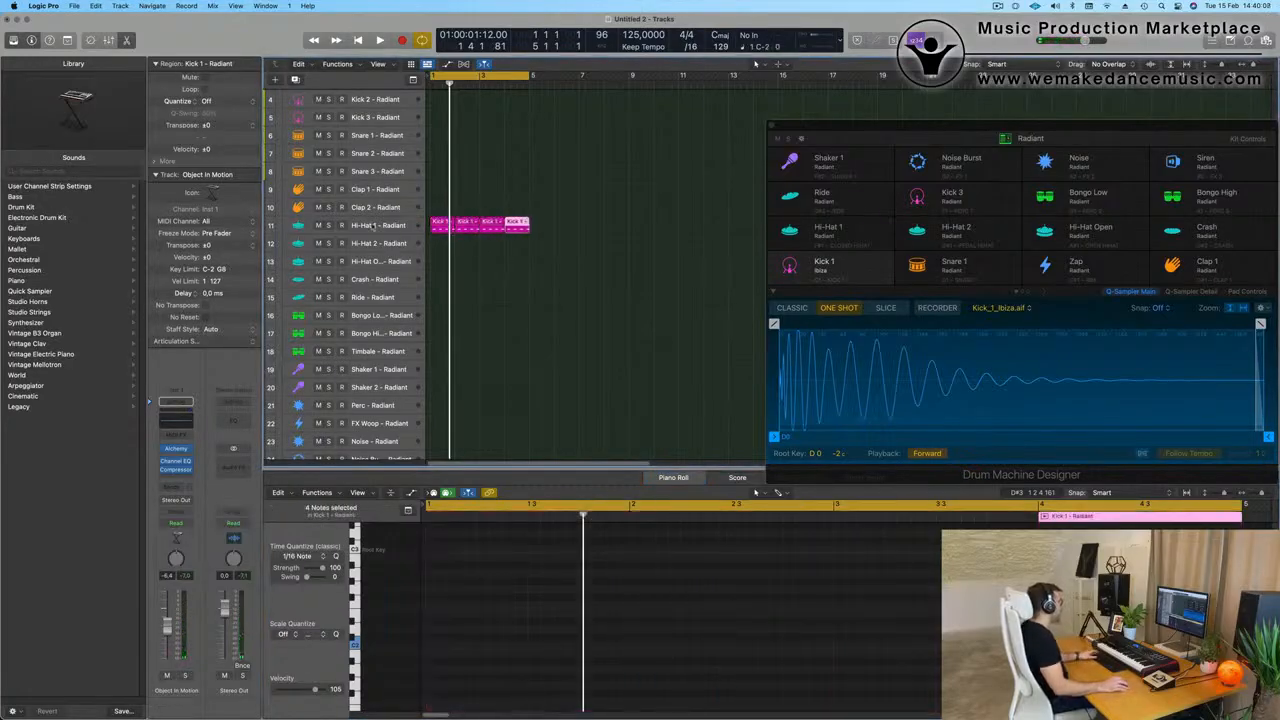
left_click(373, 228)
key("space")
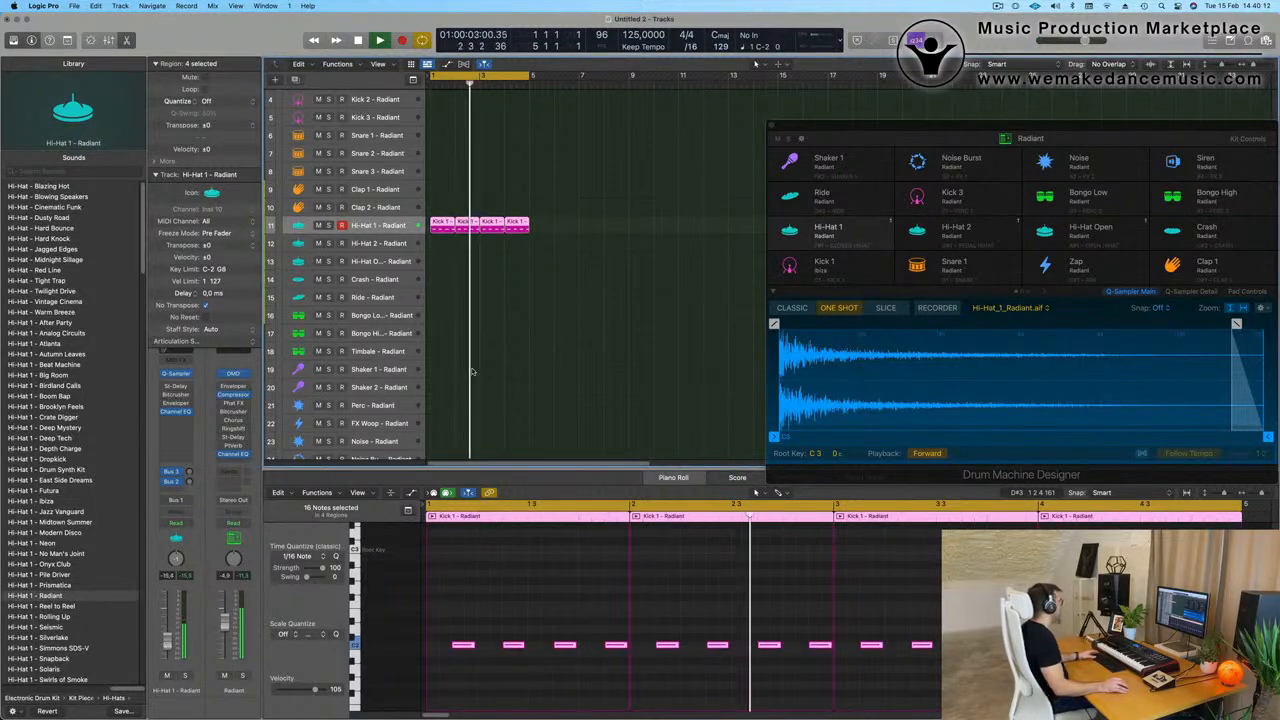
Copy the bar 1 region of Hi-Hat 1 onto the Hi-Hat 2 track.
scroll(470, 300, "down", 2)
left_click(451, 165)
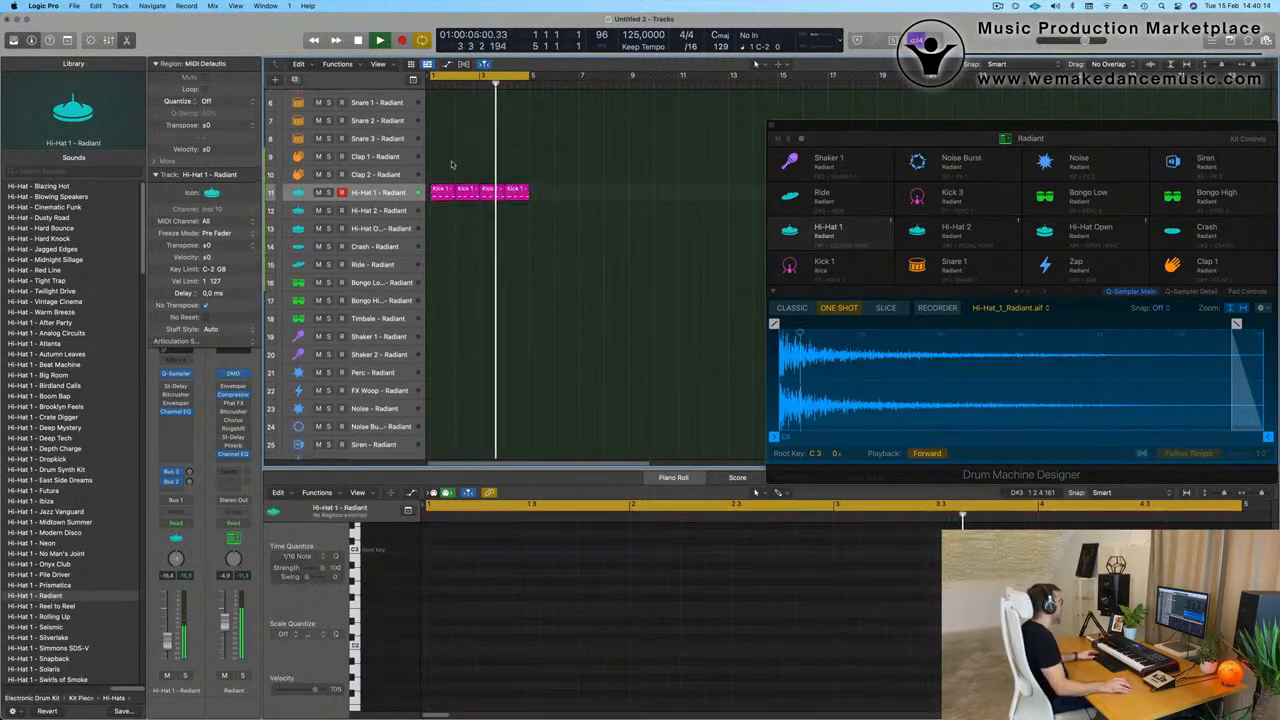
left_click(446, 190)
left_click_drag(447, 197, 444, 222)
Transpose the four Hi-Hat 2 notes up to C3 and shorten them.
key("space")
left_click_drag(463, 634, 659, 669)
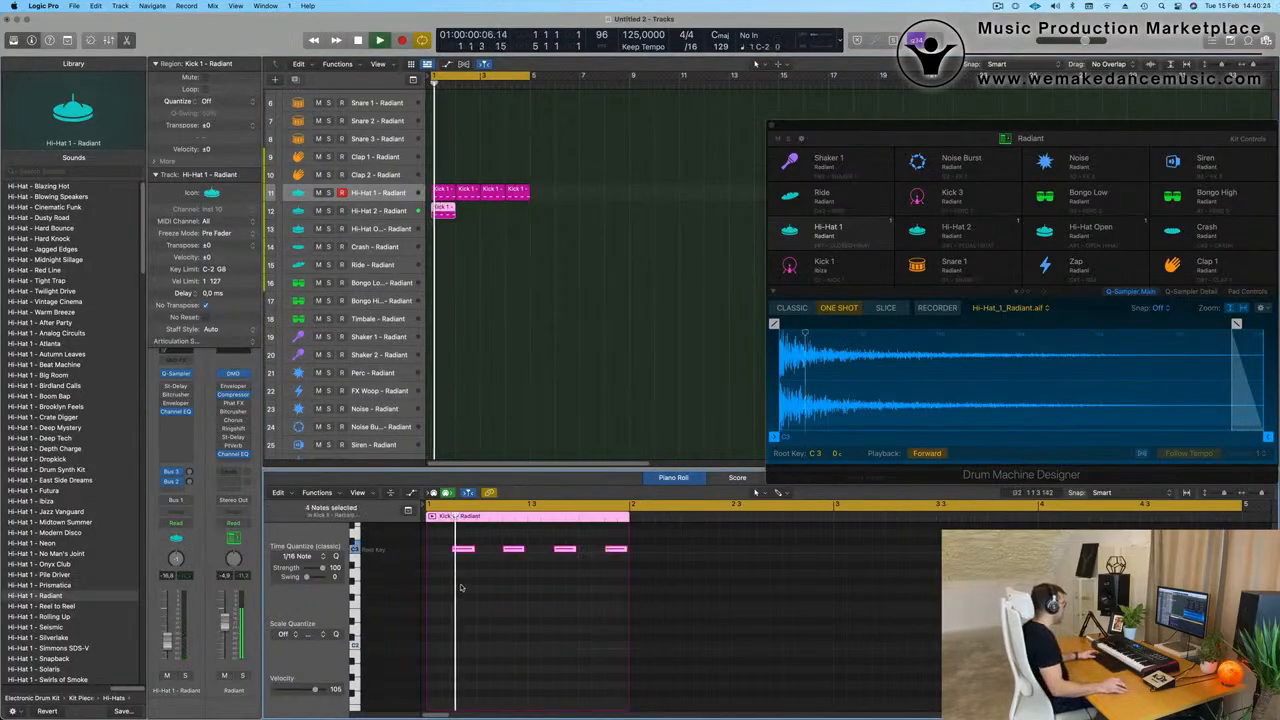
left_click_drag(474, 551, 458, 567)
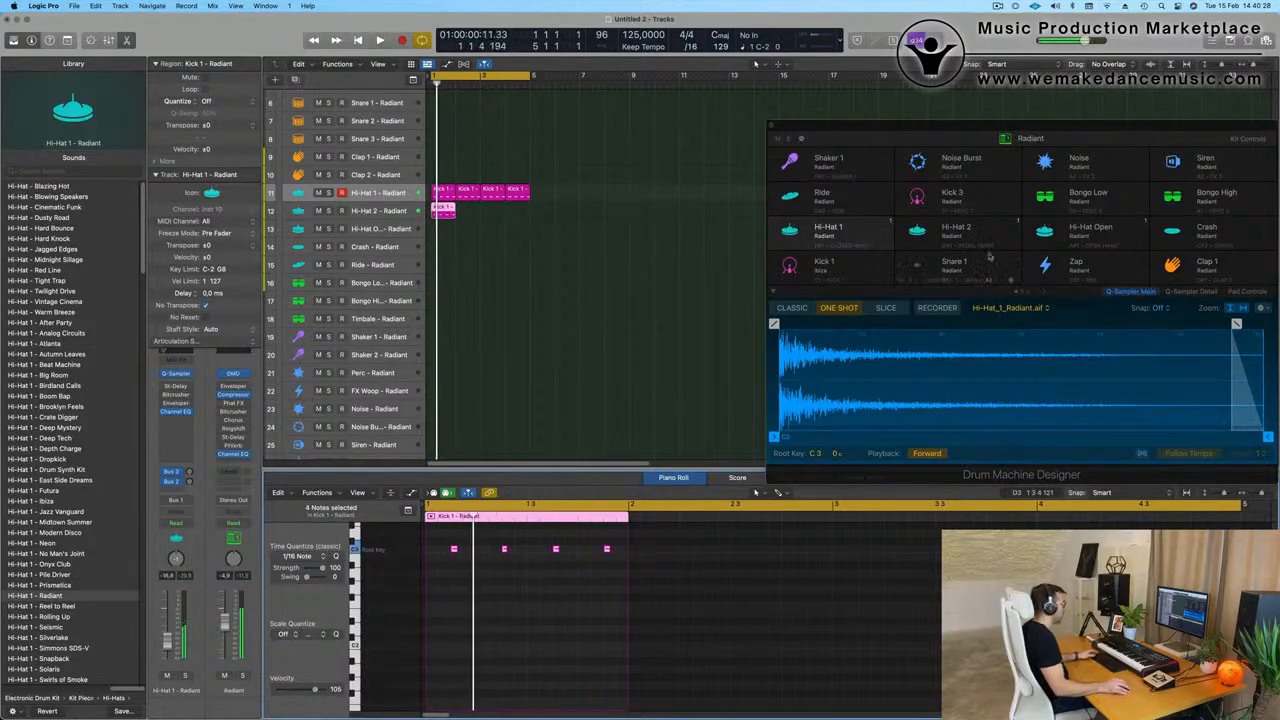
Select the Hi-Hat 2 track and trim its sample's end to 0.04 s in the sampler.
left_click_drag(1058, 122, 872, 97)
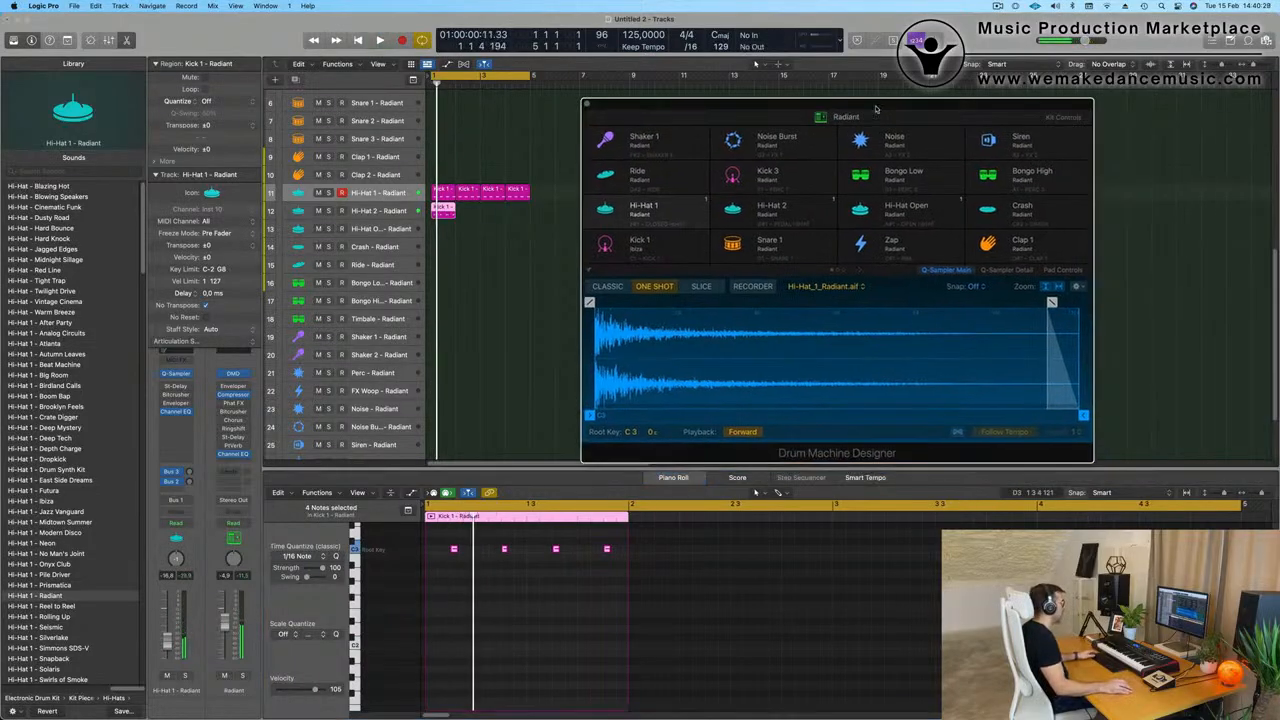
left_click(385, 211)
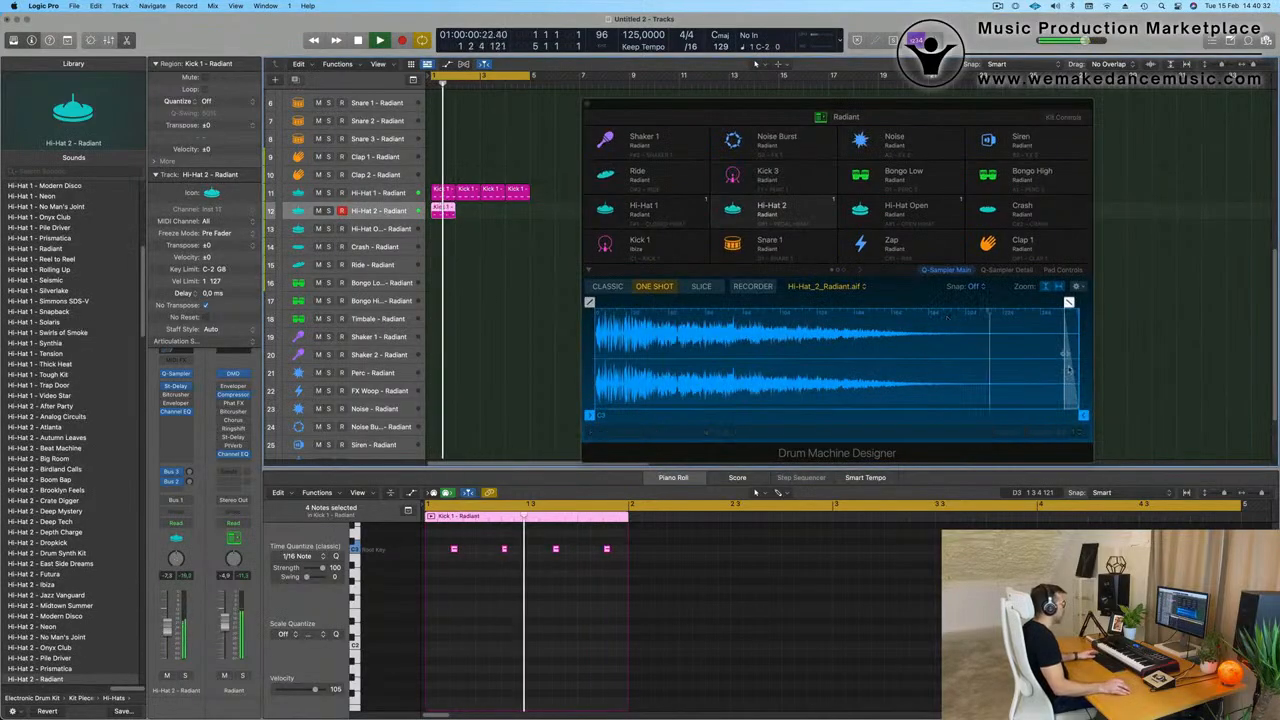
mouse_move(1086, 418)
left_mouse_down()
mouse_move(686, 420)
mouse_move(695, 427)
left_mouse_up()
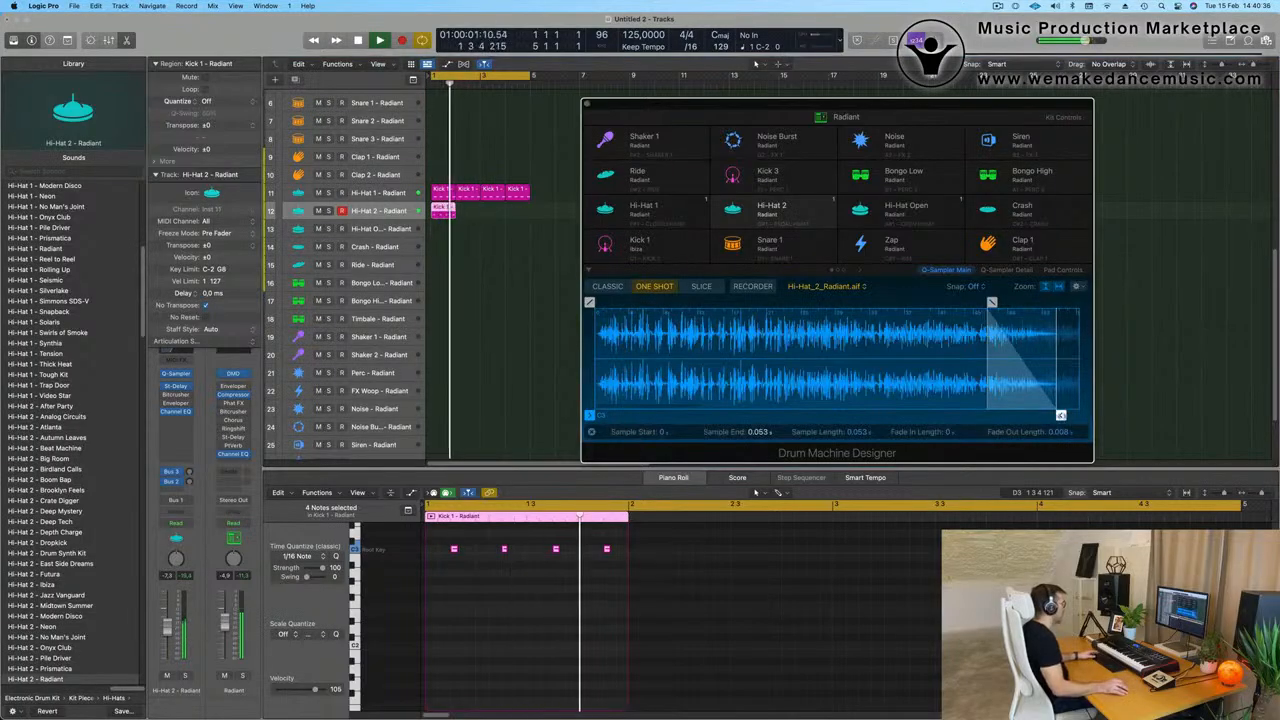
left_click_drag(1060, 415, 944, 416)
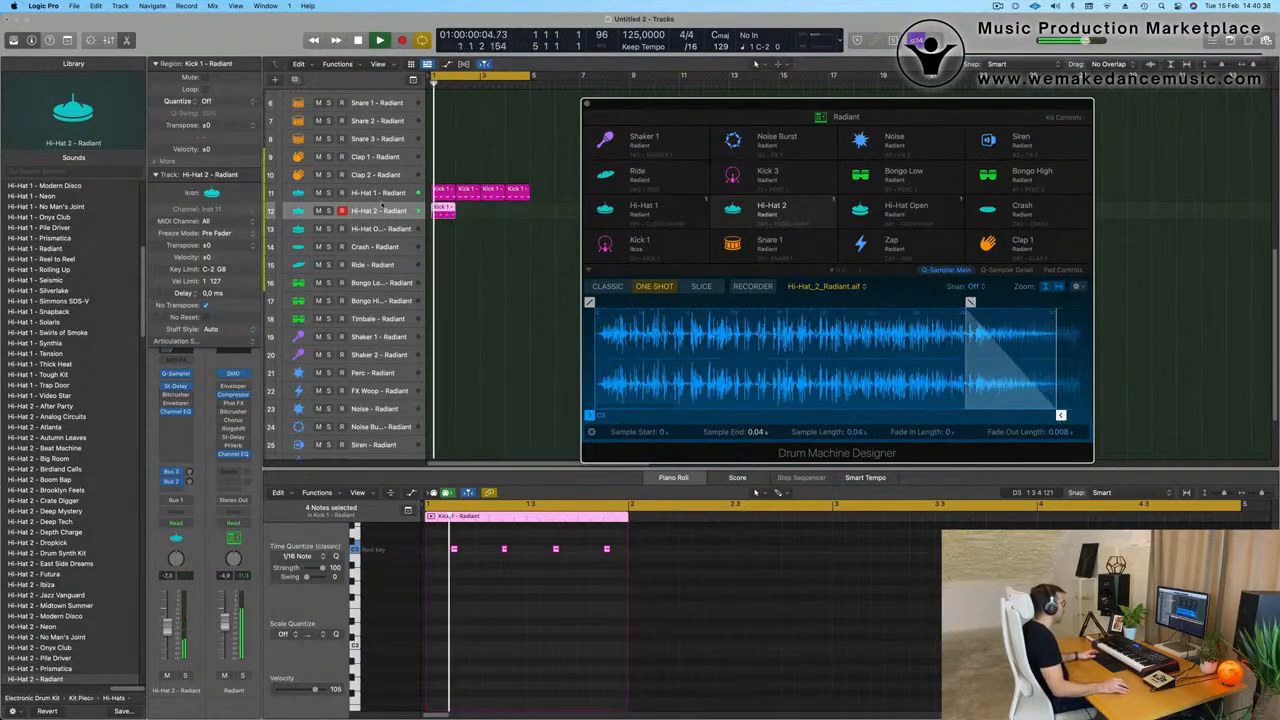
Duplicate the Hi-Hat 2 notes onto every sixteenth except the offbeats, and repeat the region to fill four bars.
left_click(601, 565)
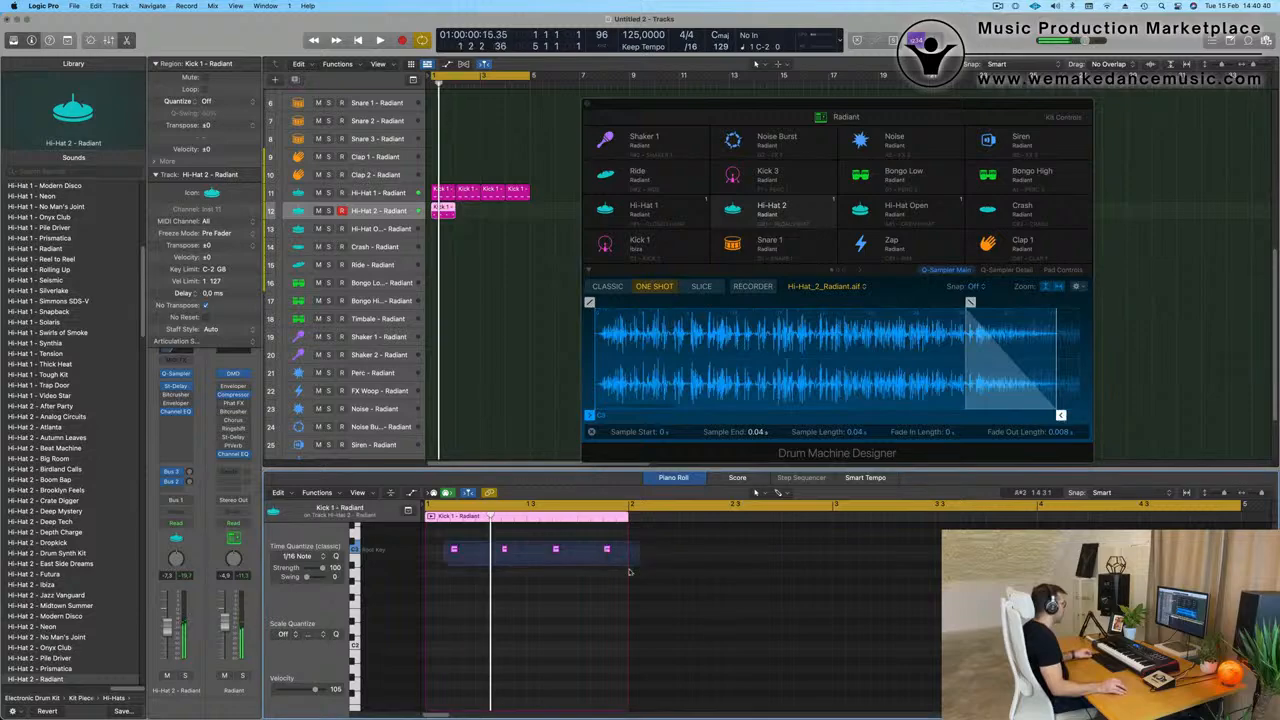
left_click_drag(630, 571, 638, 567)
scroll(534, 586, "up", 3)
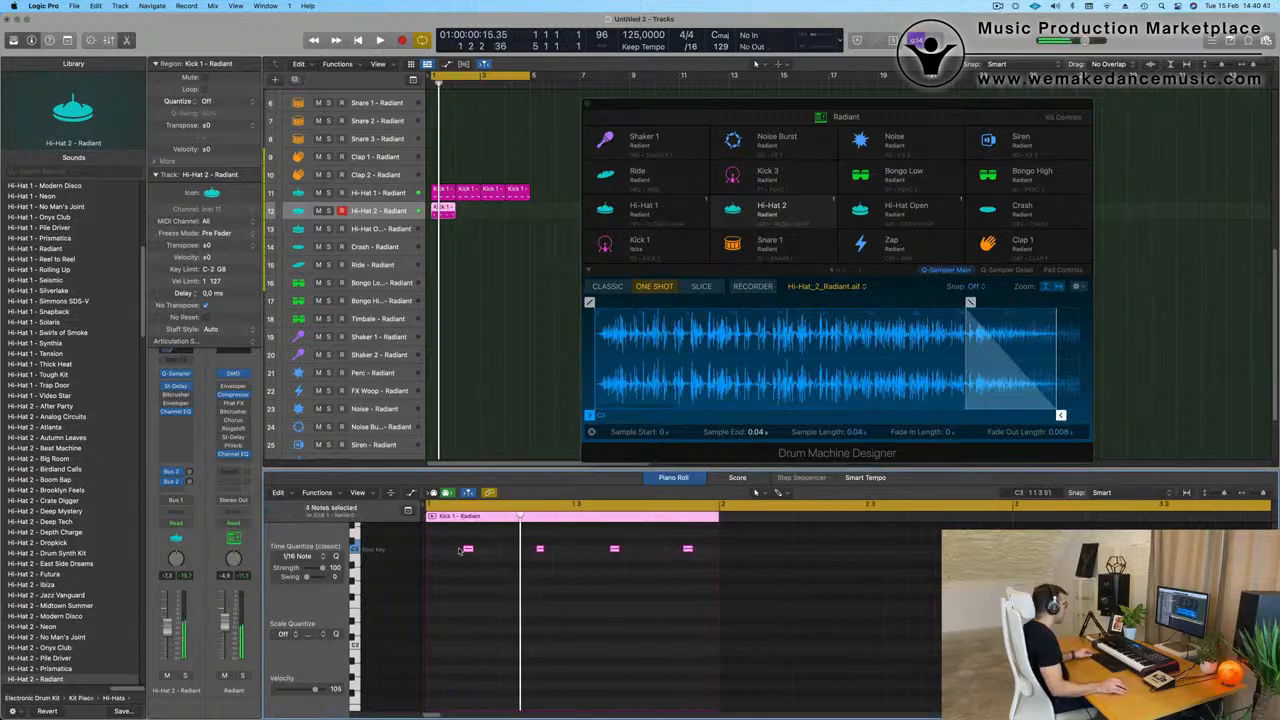
left_click_drag(461, 549, 488, 560)
key("space")
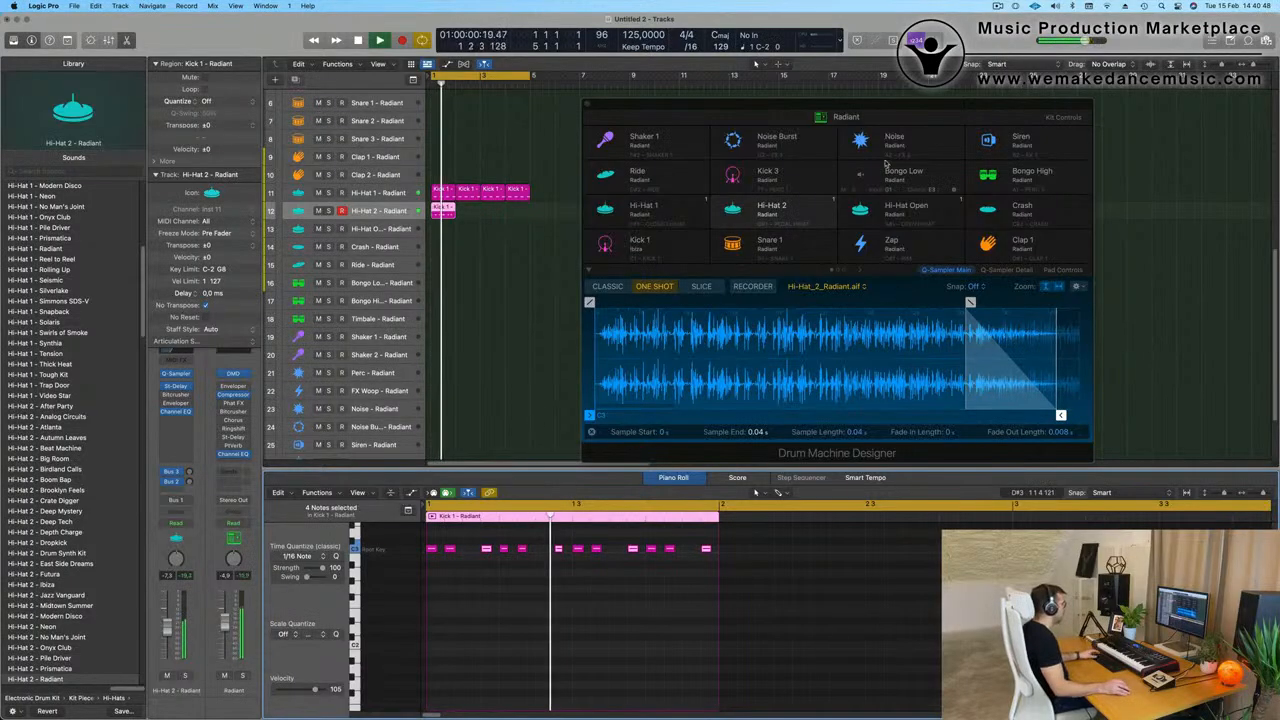
left_click_drag(481, 551, 465, 556)
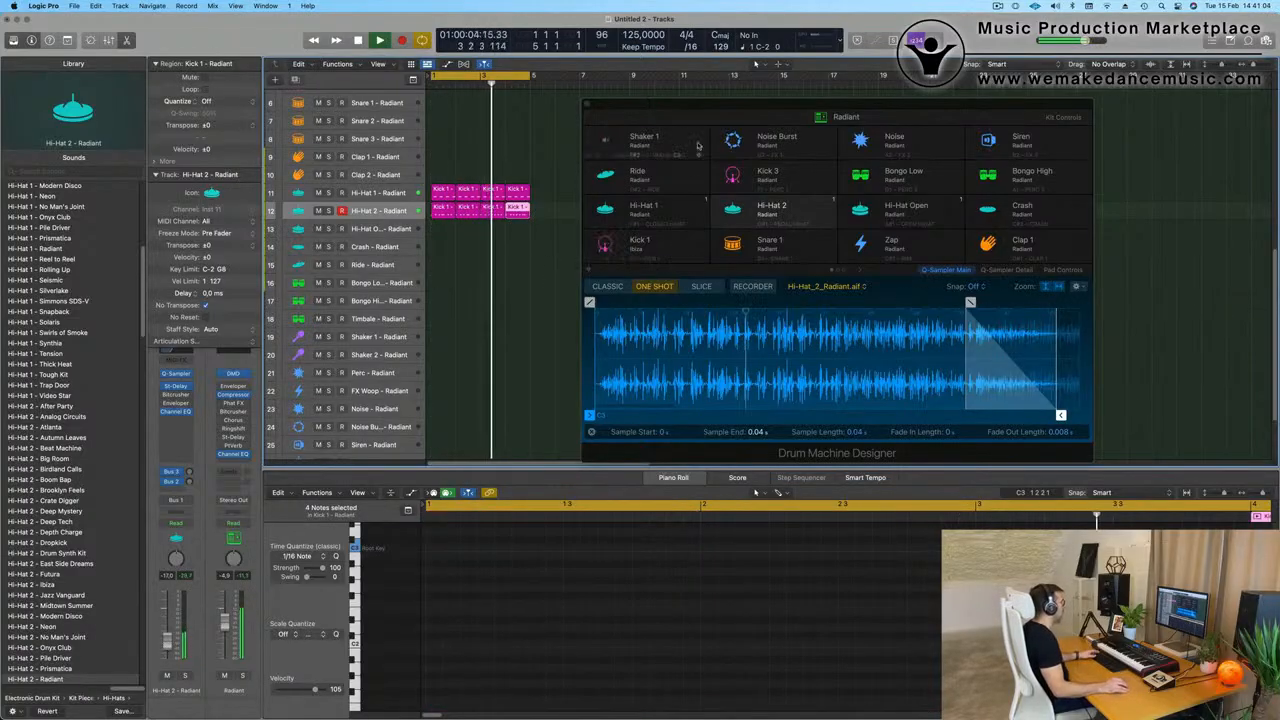
Lower the Hi-Hat 2 track's volume to about -23.5 dB and close the Drum Machine Designer window.
mouse_move(791, 106)
left_mouse_down()
mouse_move(751, 101)
mouse_move(804, 107)
left_mouse_up()
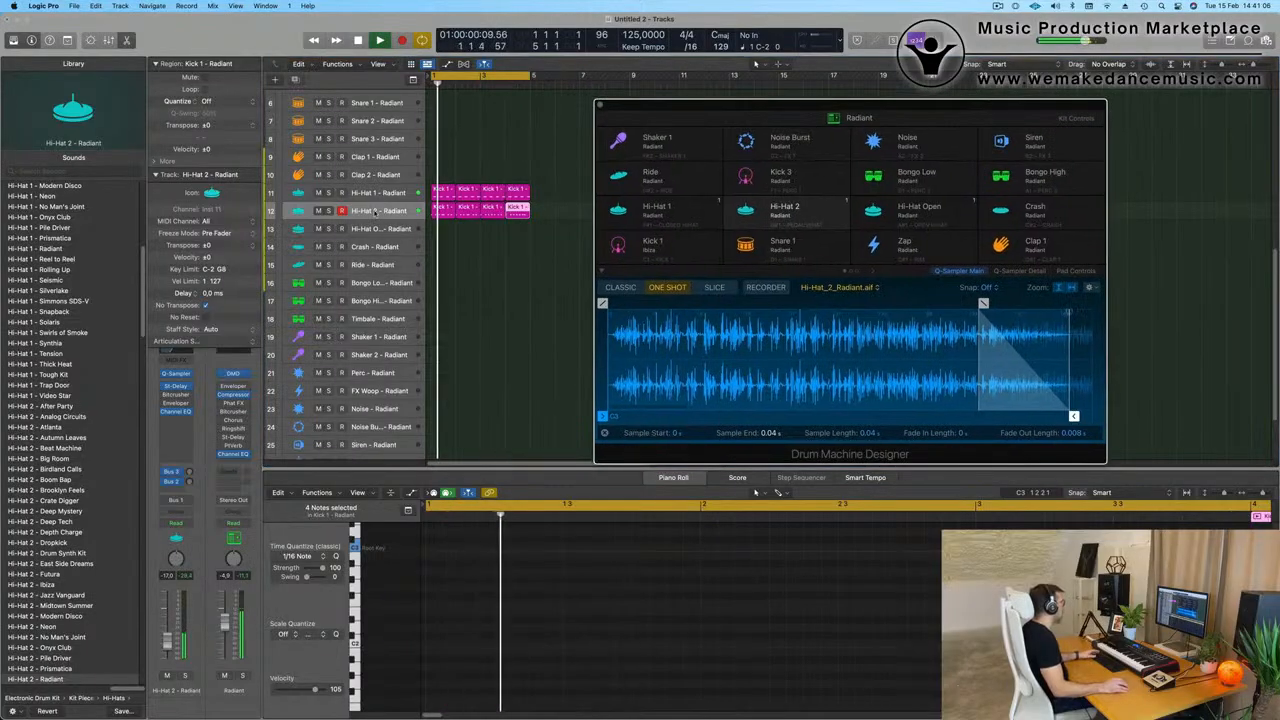
left_click(378, 211)
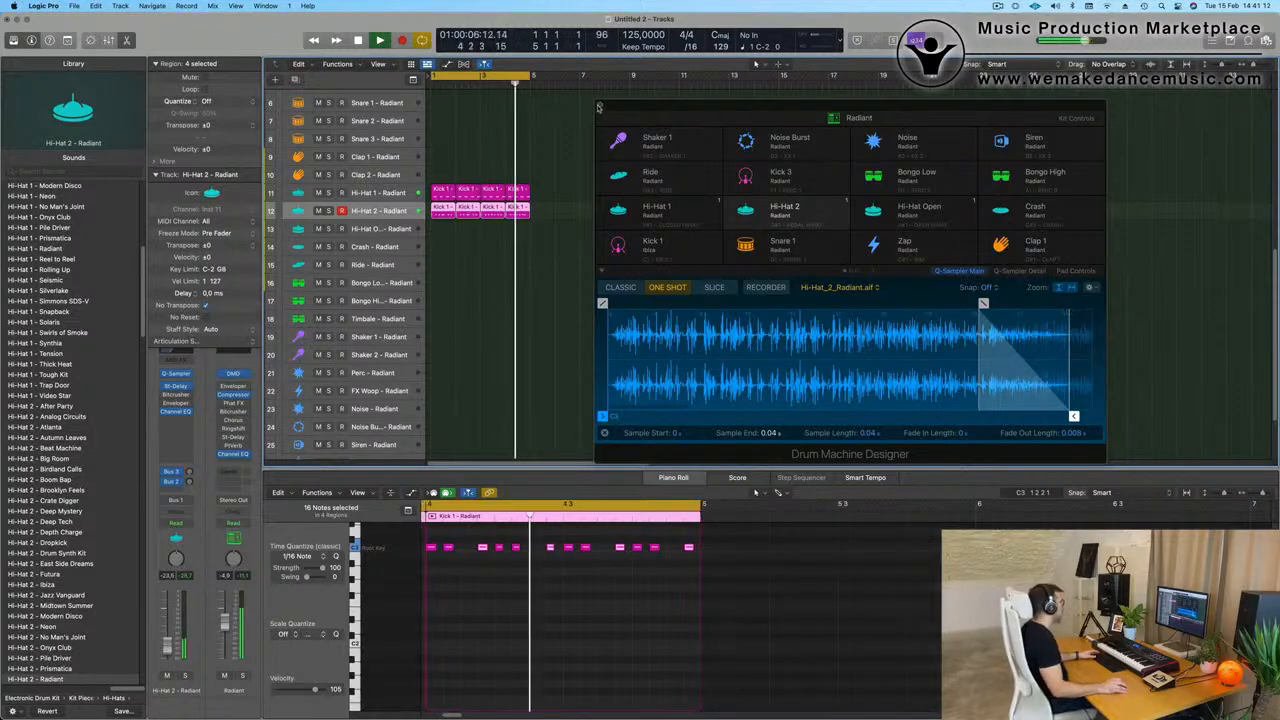
left_click(600, 105)
Copy the first Kick 1 region to the Snare 1 track and delete its notes on beats 1 and 3.
scroll(460, 250, "down", 2)
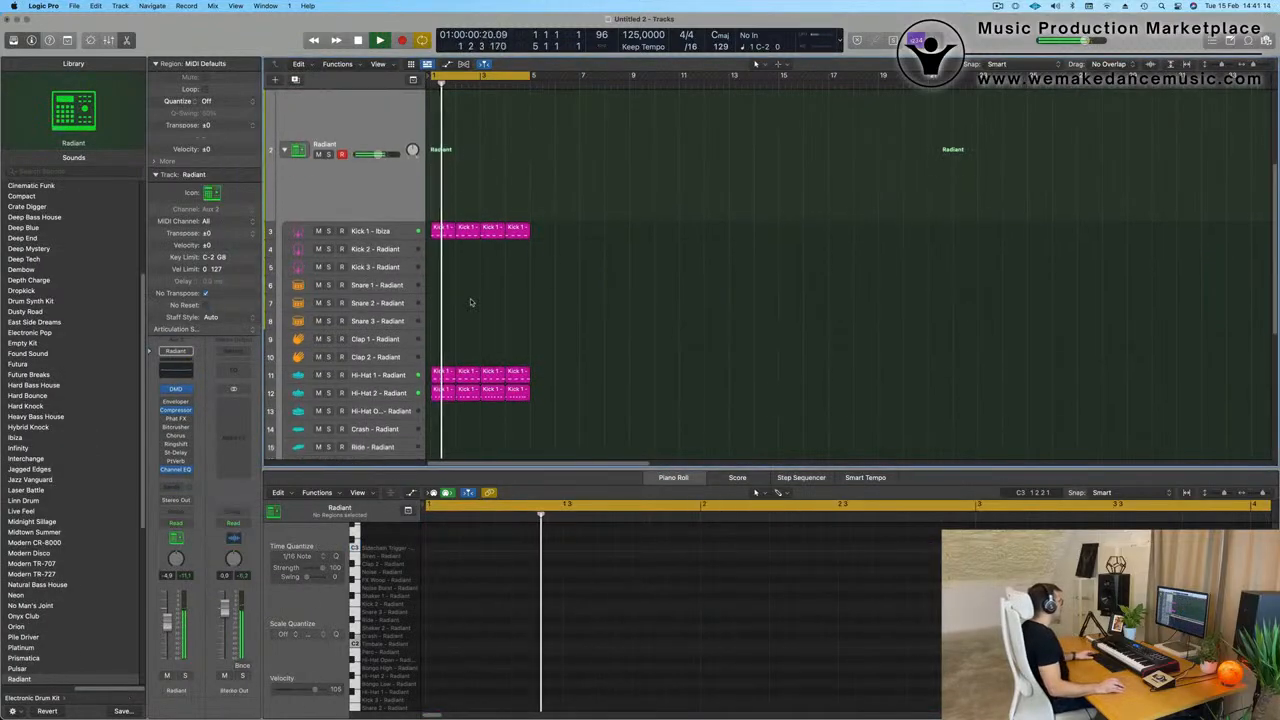
left_click(443, 194)
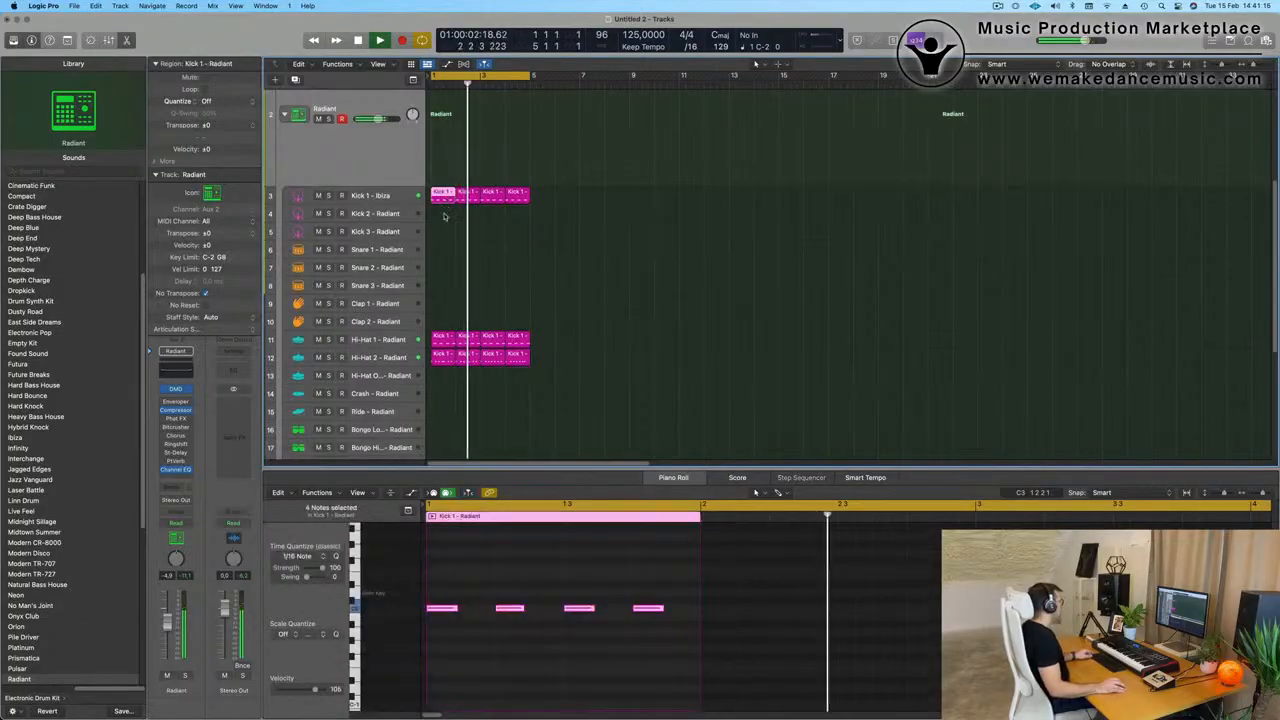
left_click_drag(443, 194, 443, 249)
key("space")
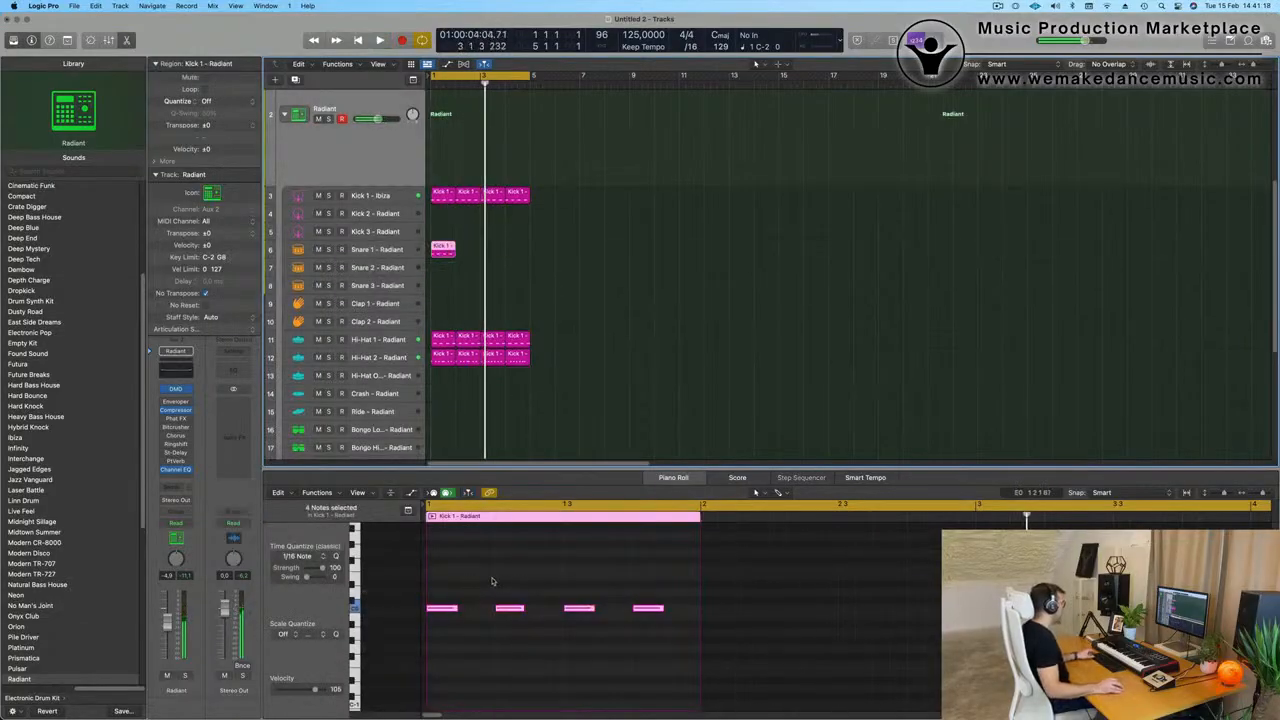
left_click(441, 609)
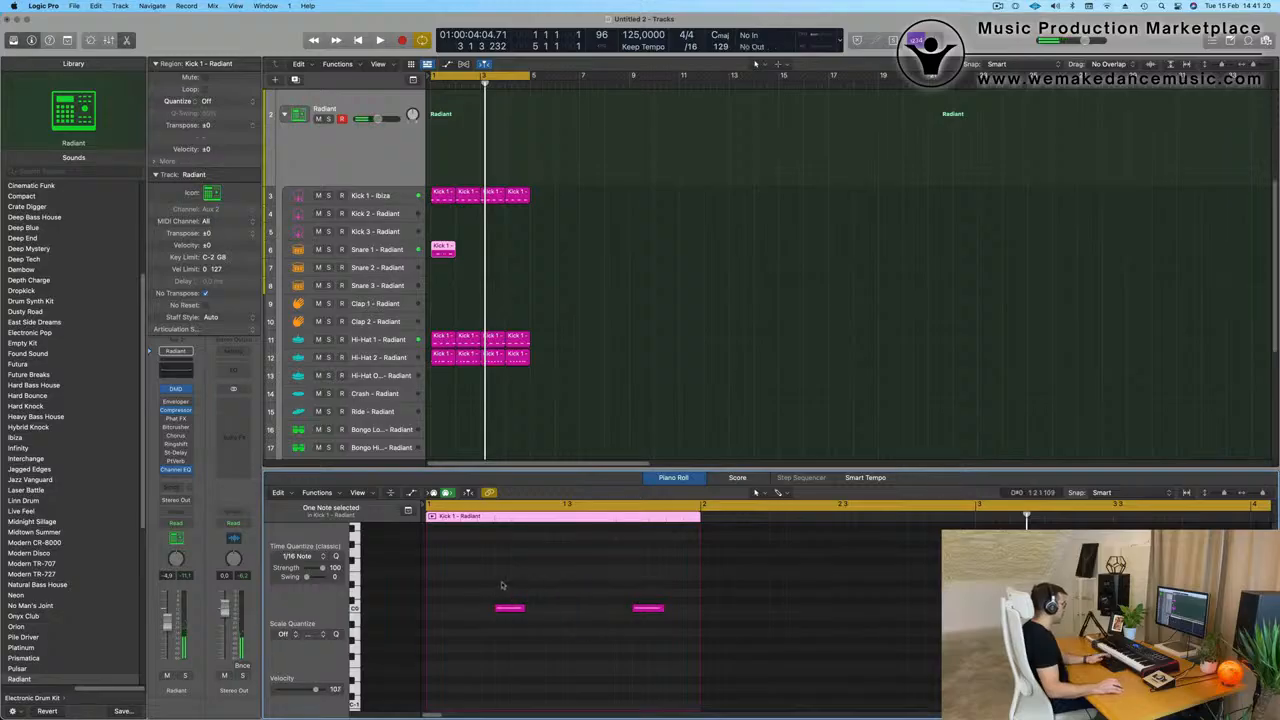
Select the two remaining Snare 1 notes, repeat the region to fill four bars, and play the loop with the Snare 1 track selected.
left_click_drag(502, 585, 678, 668)
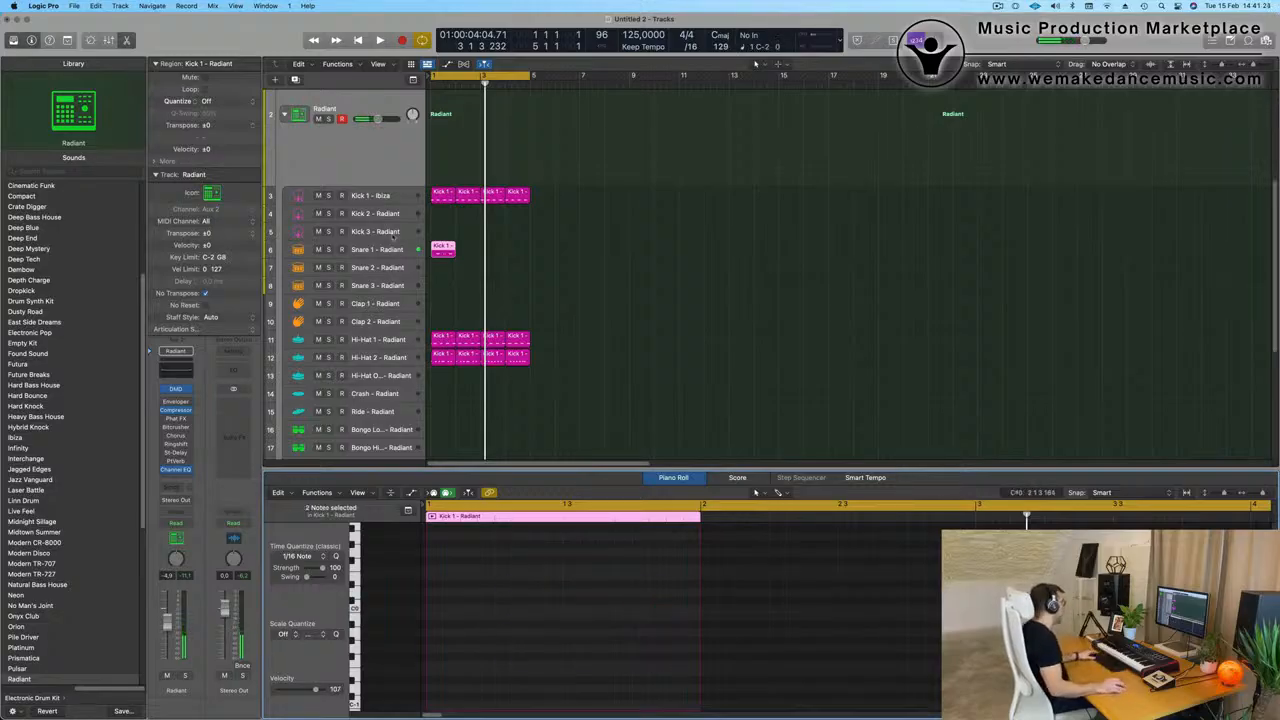
left_click_drag(590, 250, 397, 268)
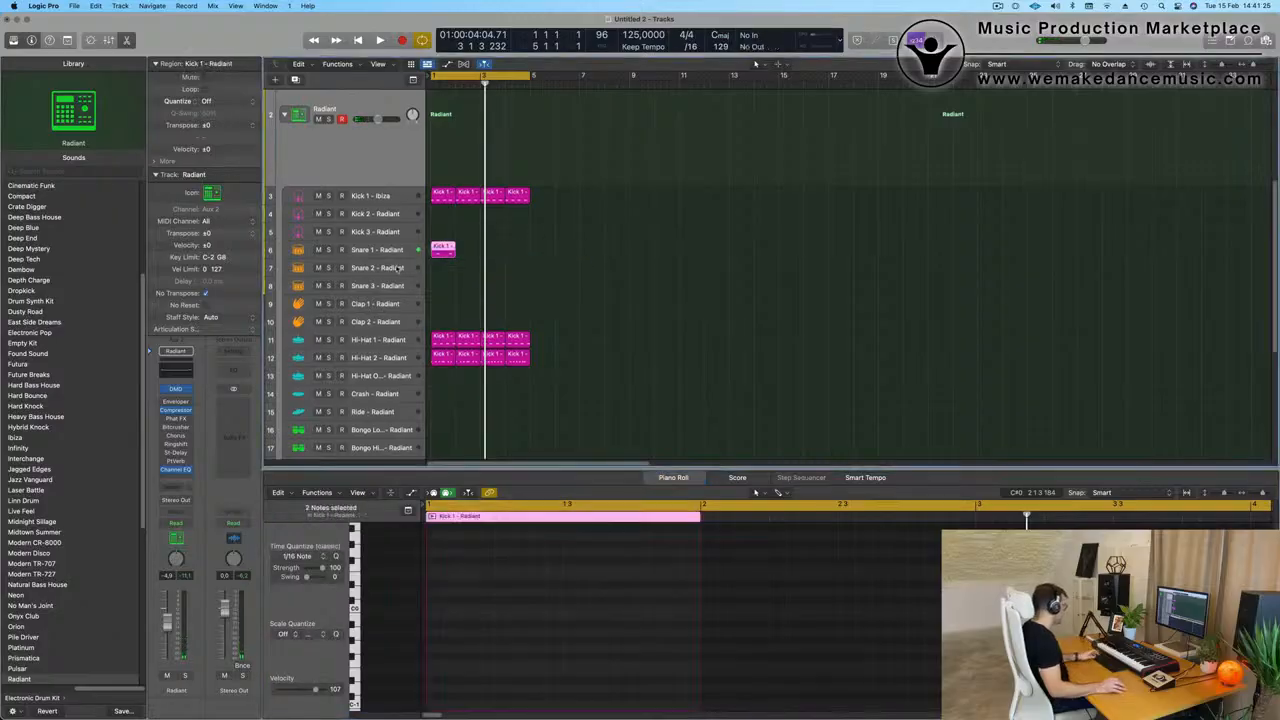
key("super+r")
key("super+r")
key("super+r")
key("space")
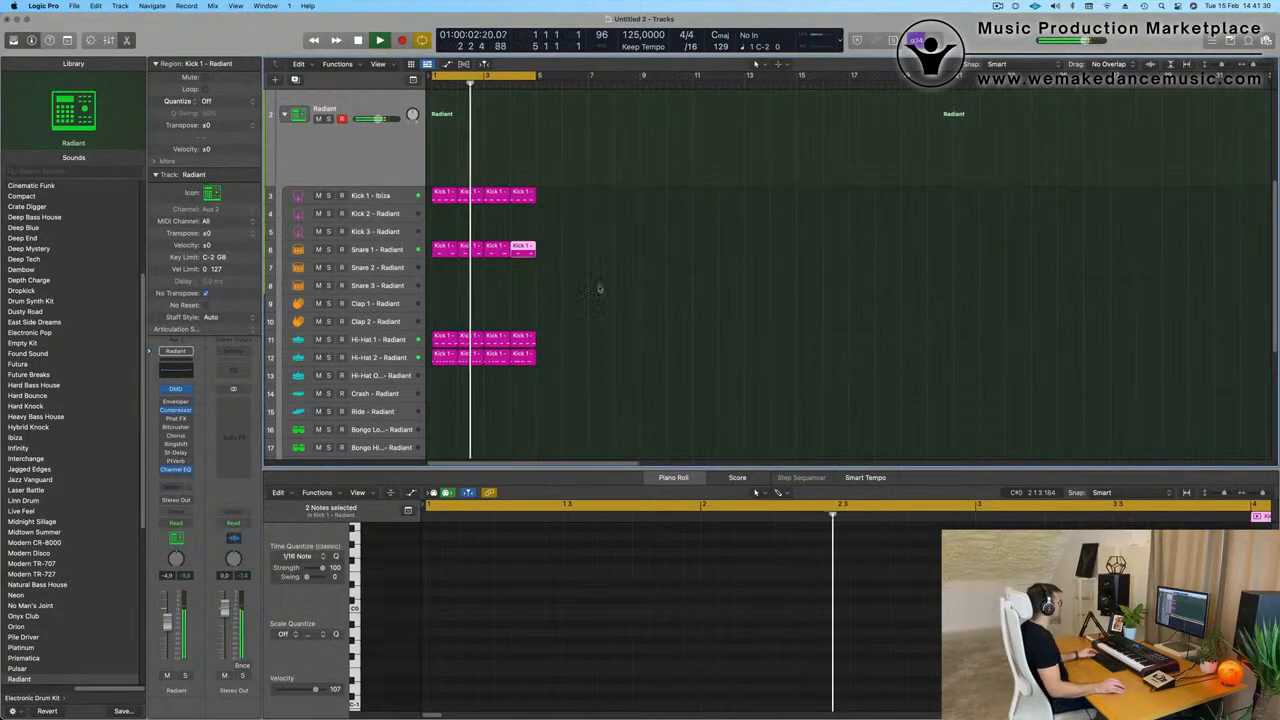
left_click(383, 250)
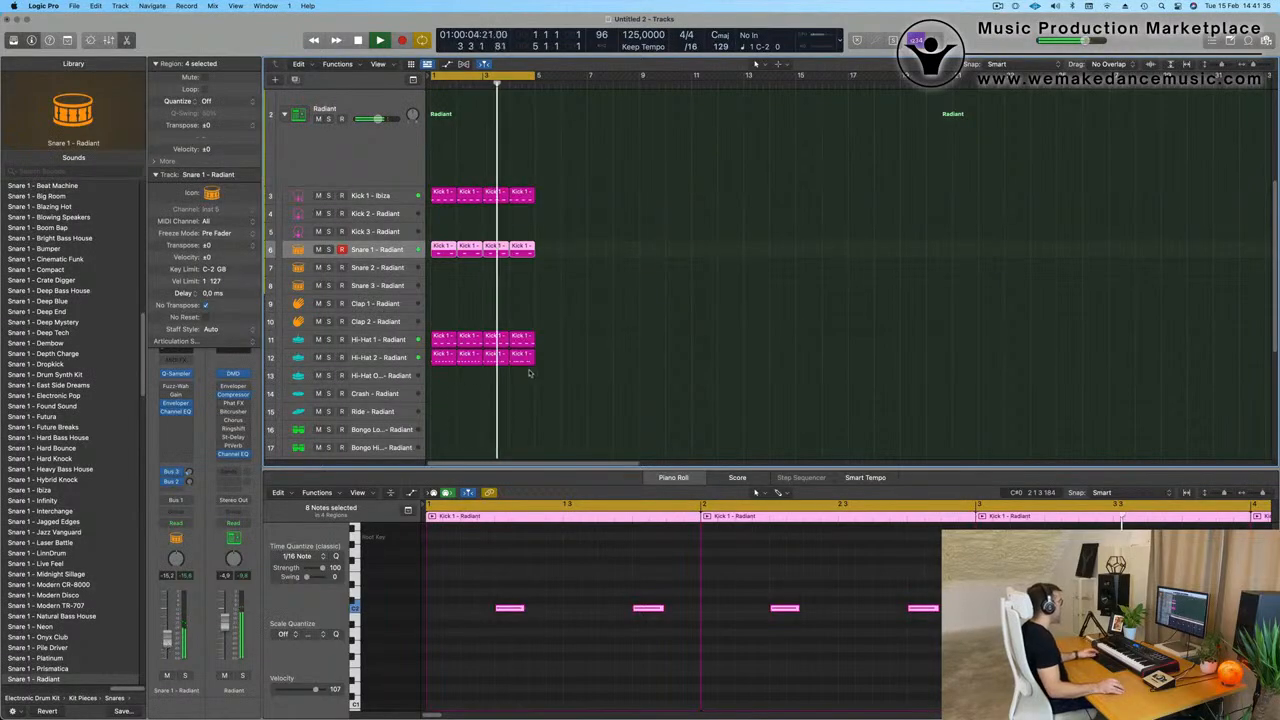
Copy the first Hi-Hat 2 region to bar 1 of the Bongo High track and select that track.
scroll(530, 280, "down", 5)
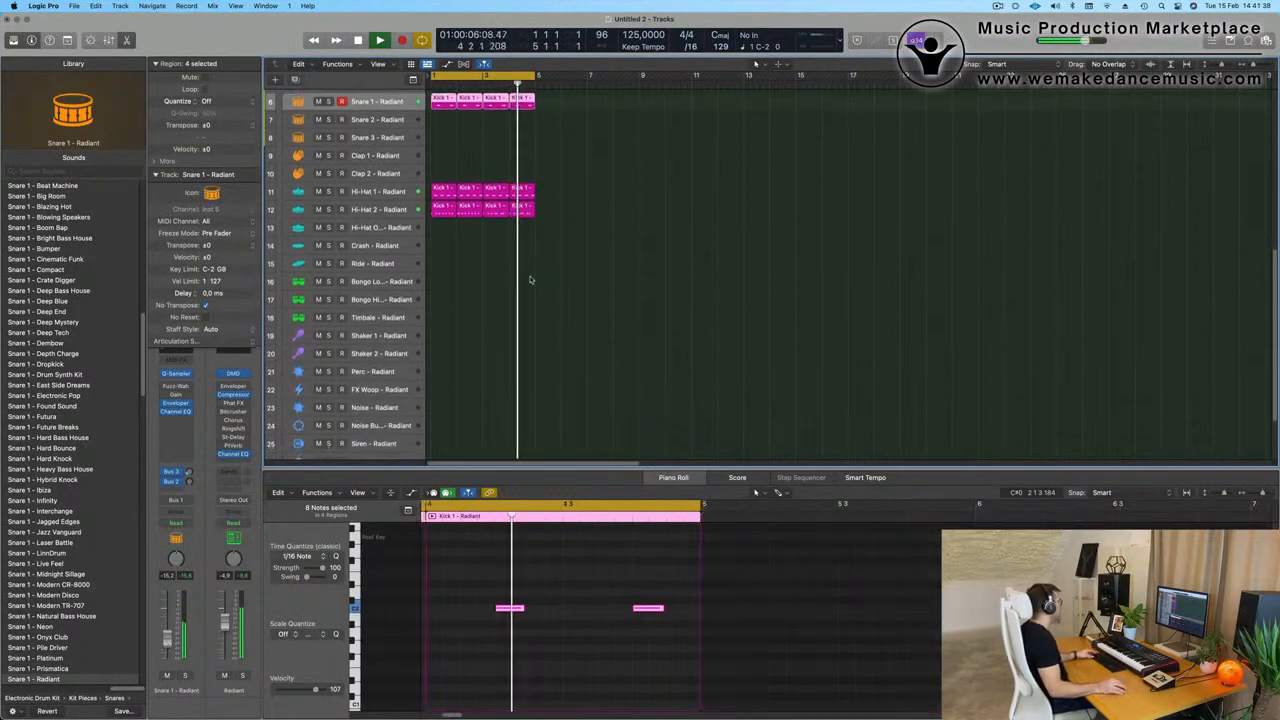
left_click(445, 209)
left_click_drag(445, 209, 445, 293)
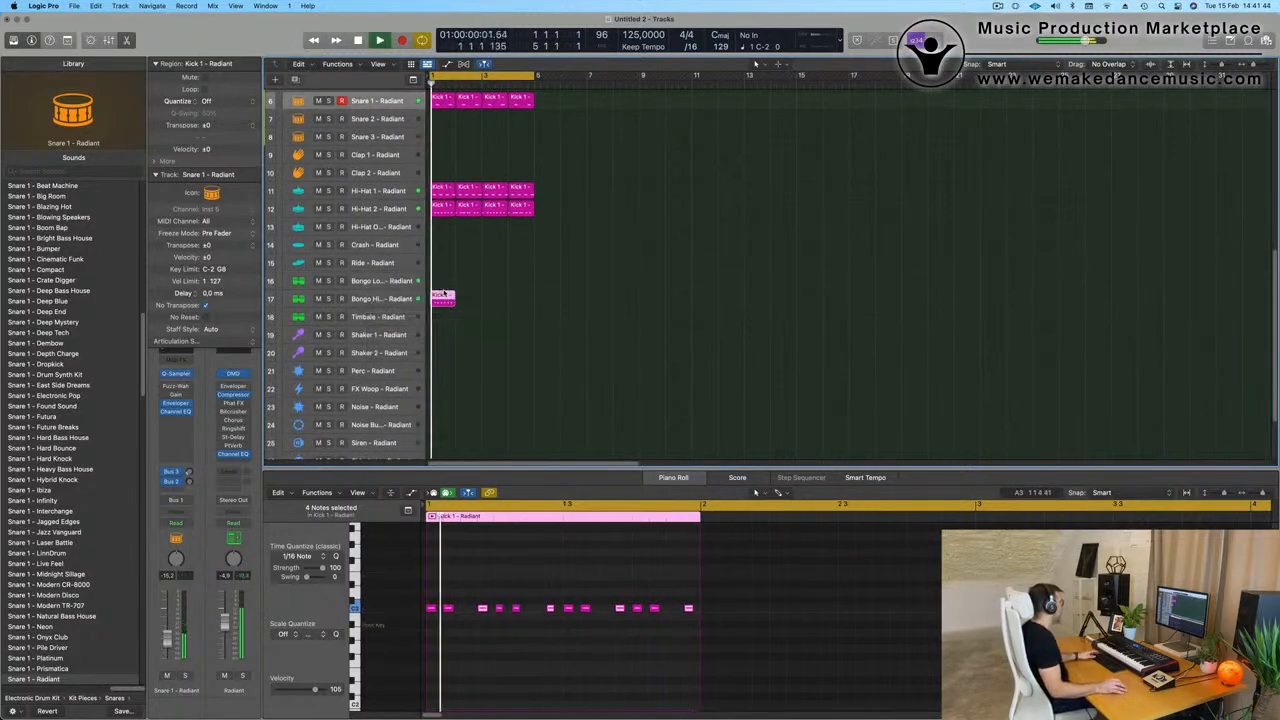
left_click(393, 298)
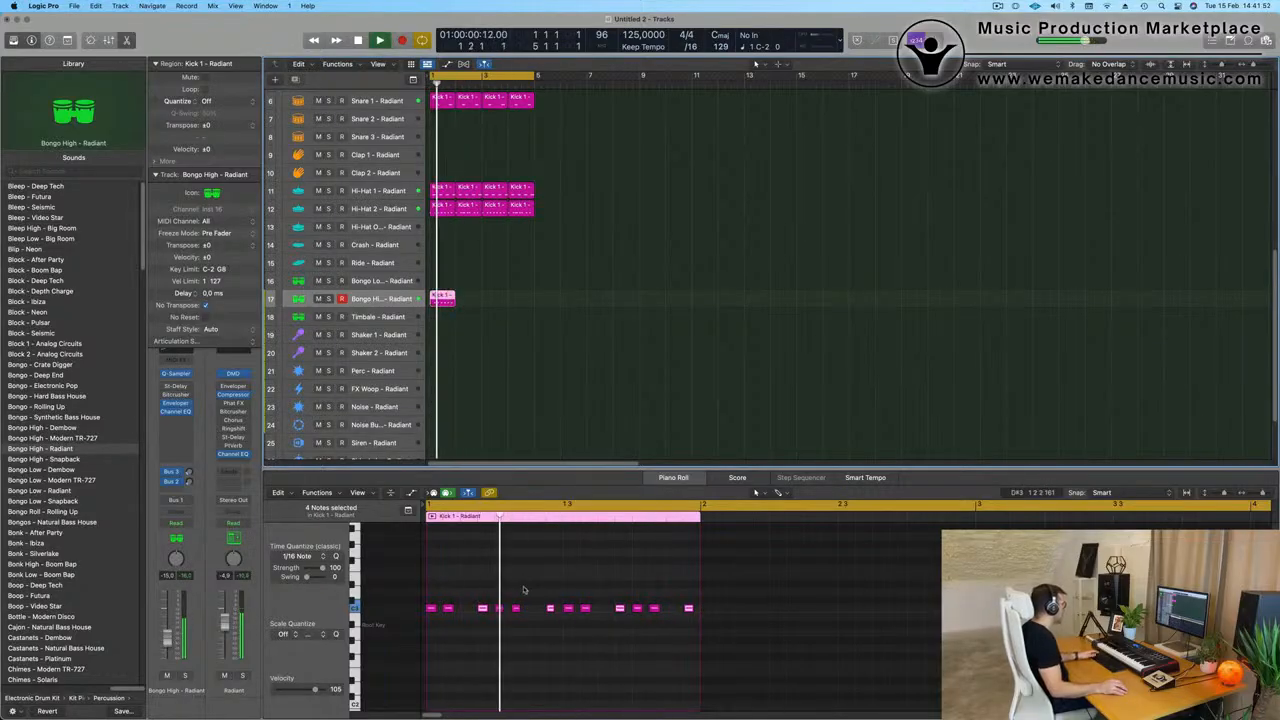
Delete every note after the first three in the Bongo High region and repeat the region to fill four bars.
left_click(515, 607)
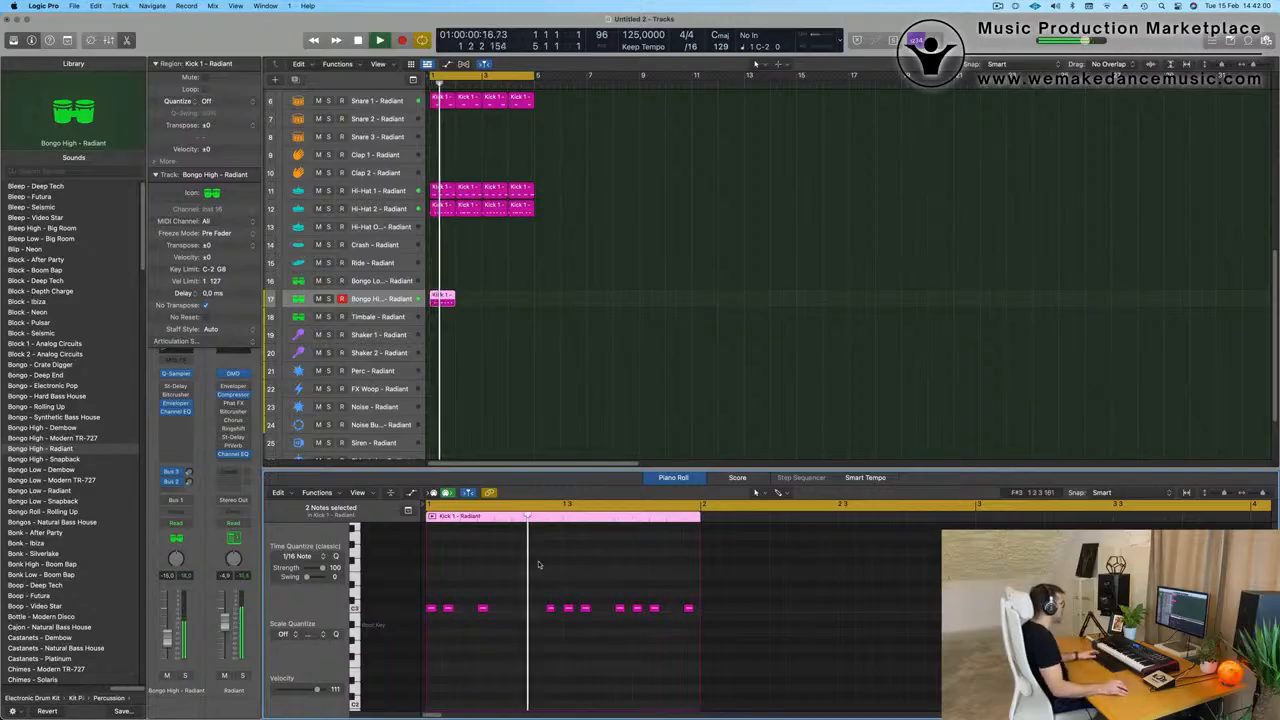
key("space")
left_click_drag(515, 582, 777, 662)
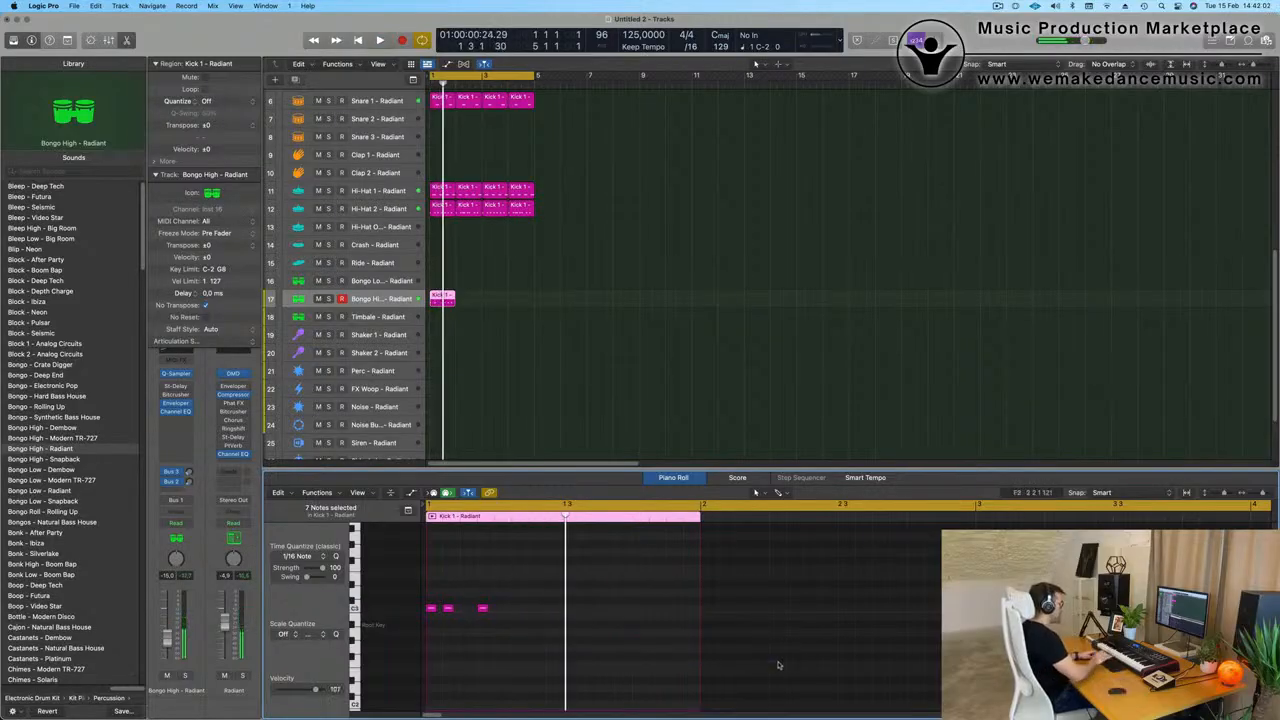
key("space")
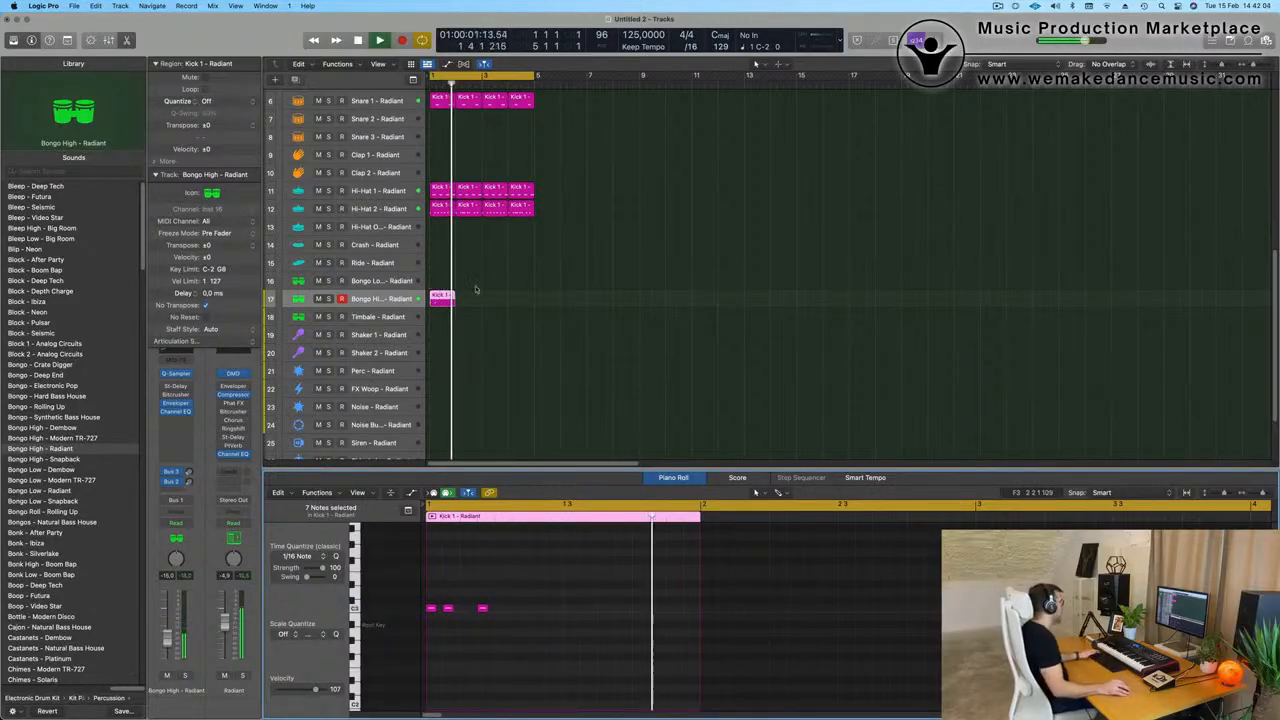
key("super+r")
key("super+r")
key("super+r")
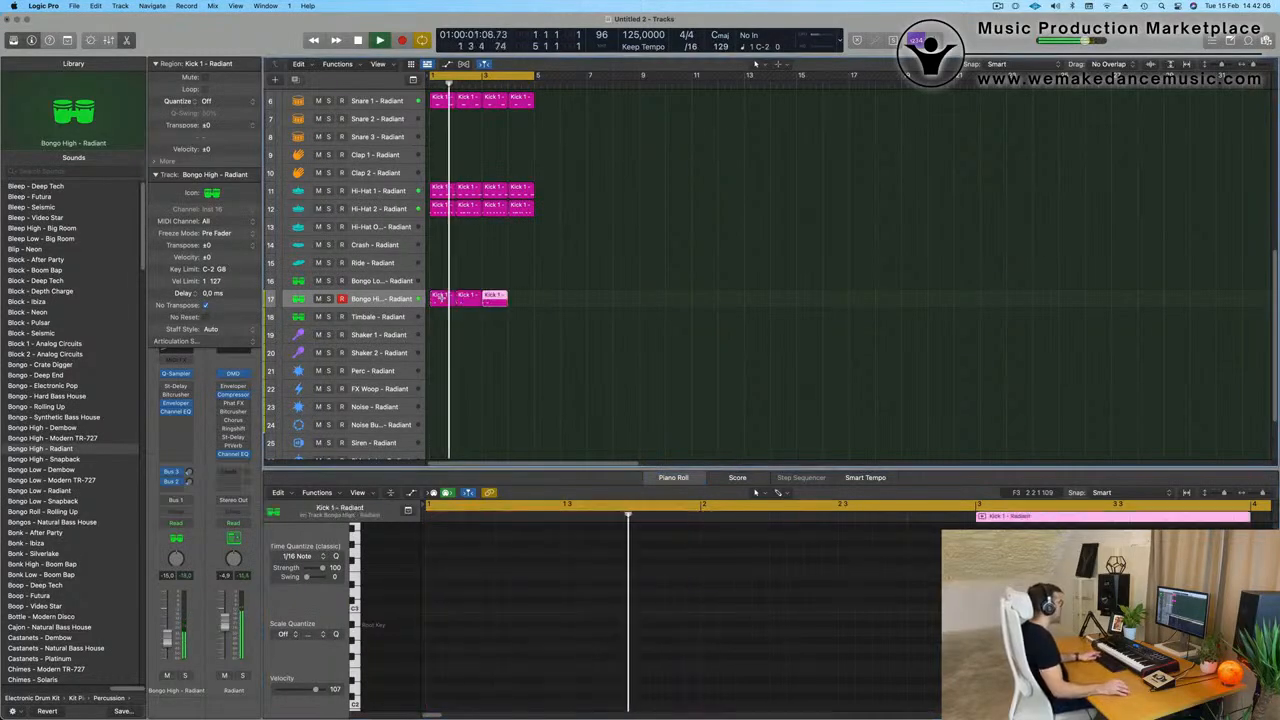
left_click(585, 348)
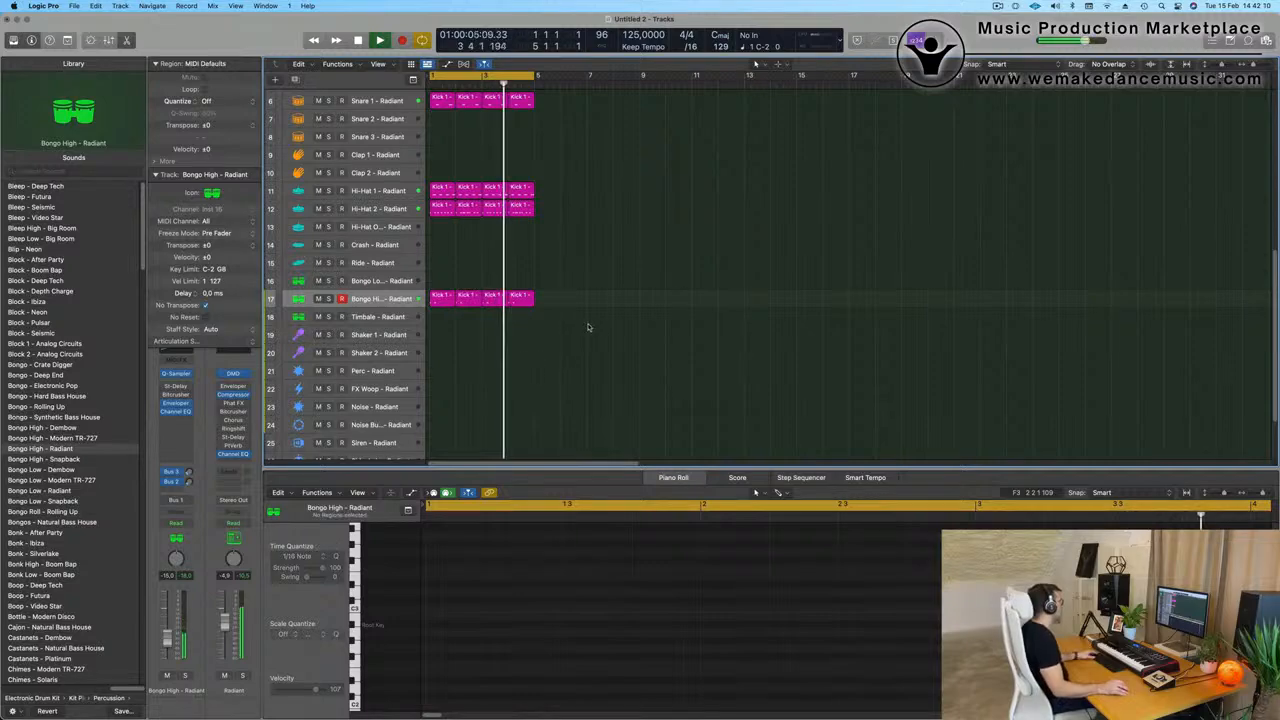
Copy the first Bongo High region to the Perc track and move its three notes nine sixteenths later.
left_click_drag(438, 300, 440, 372)
left_click_drag(524, 593, 415, 634)
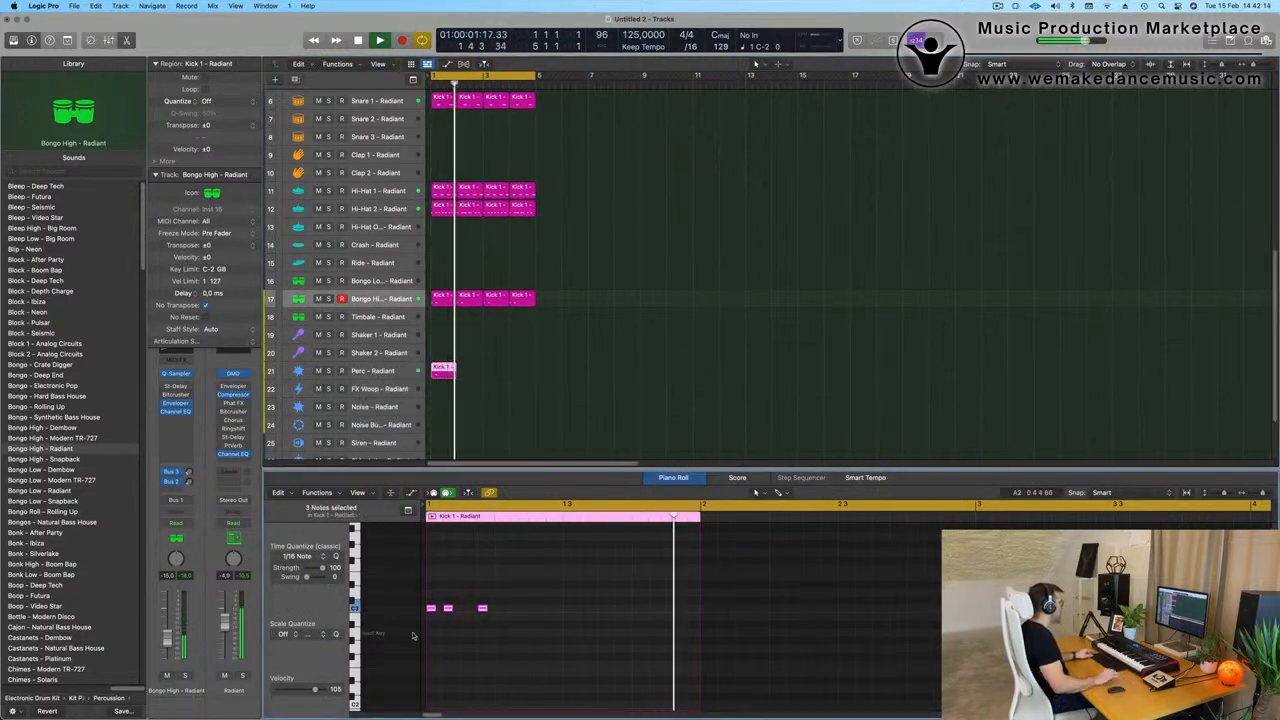
key("alt+Right")
key("alt+Right")
key("alt+Right")
key("alt+Right")
key("alt+Right")
key("alt+Right")
key("alt+Right")
key("alt+Right")
key("alt+Right")
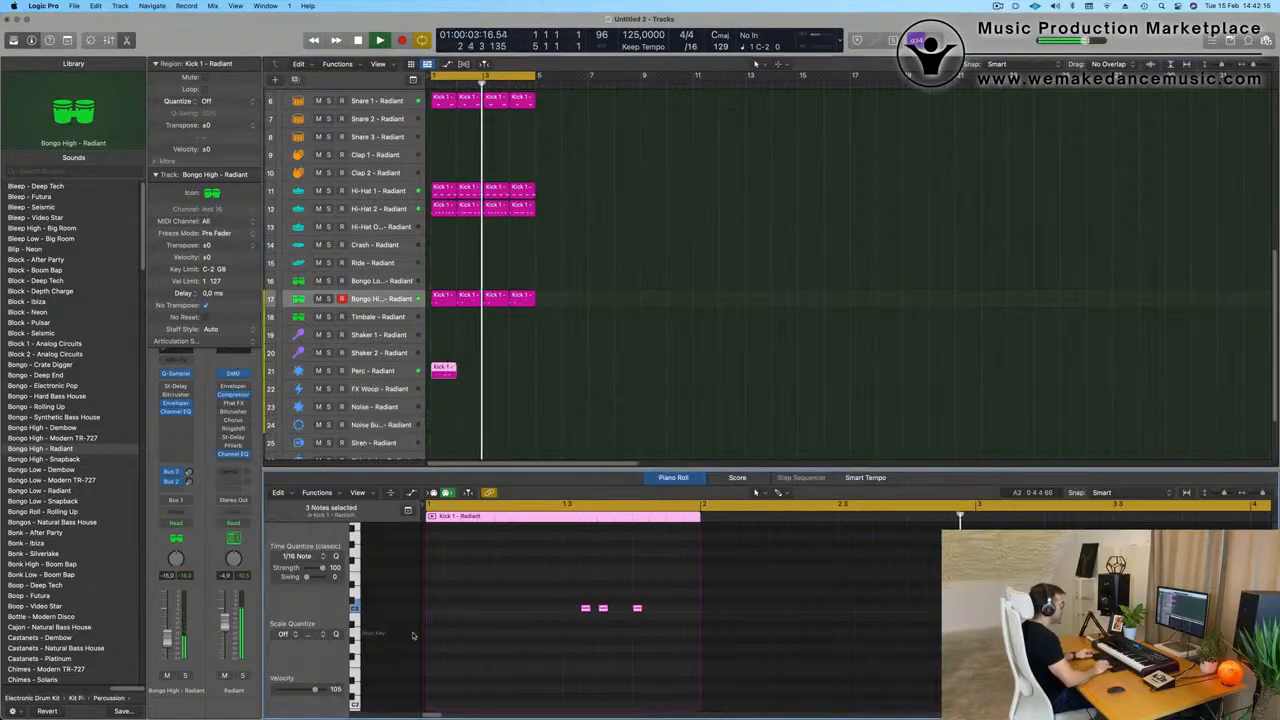
Delete the middle note of the Perc region, repeat the region to fill four bars, and select the Perc track.
left_click(602, 607)
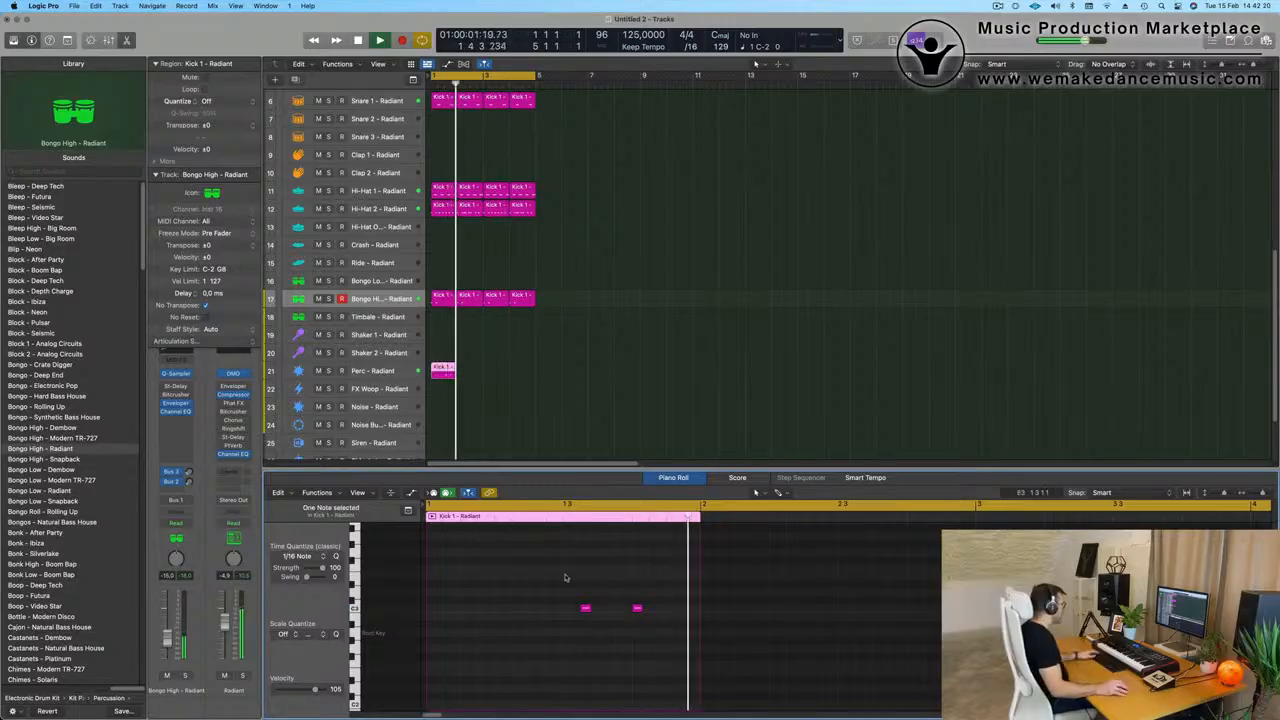
key("space")
key("space")
left_click(446, 371)
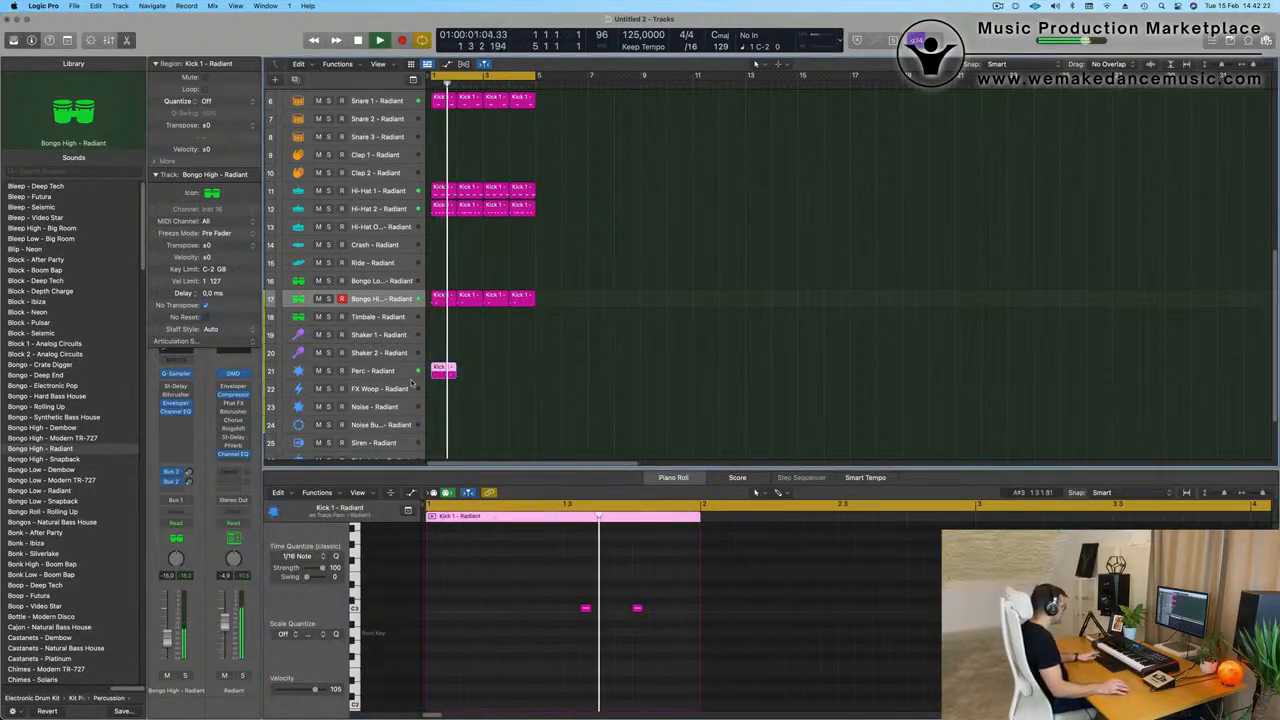
key("super+r")
key("super+r")
key("super+r")
left_click(552, 356)
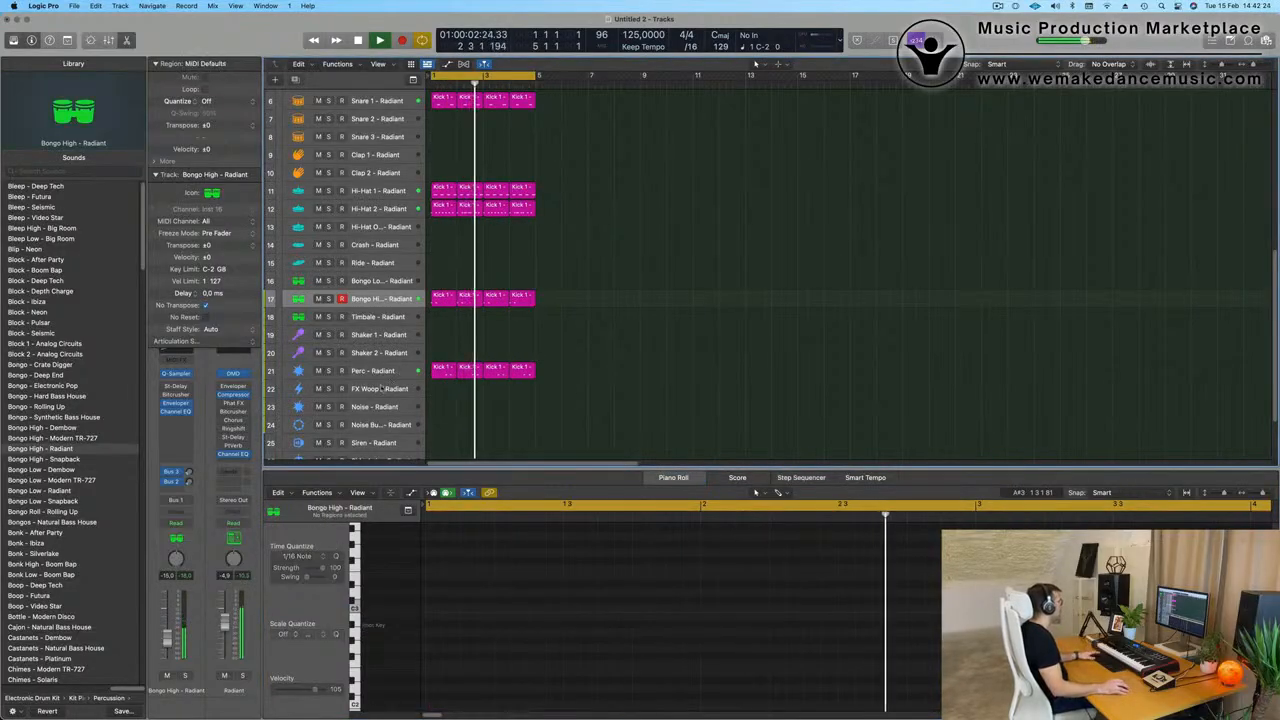
left_click(376, 371)
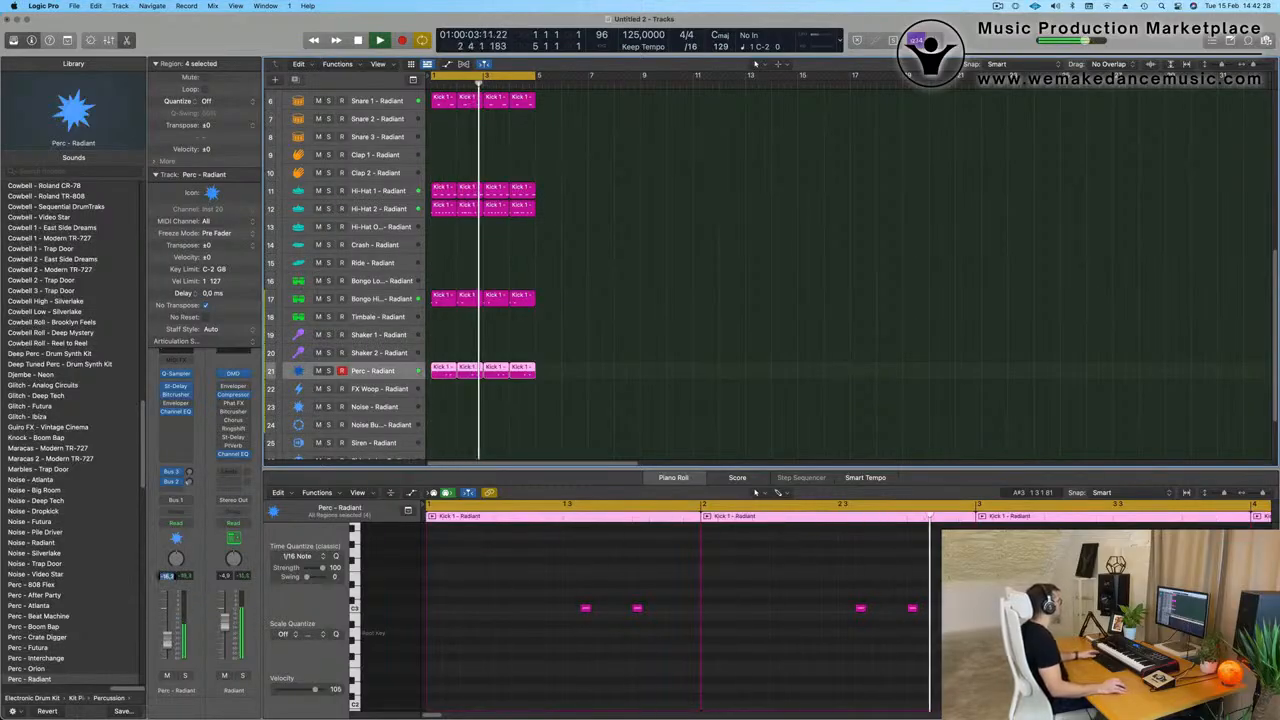
Duplicate the Object In Motion track with its settings and restart playback.
scroll(565, 352, "up", 4)
scroll(569, 347, "right", 4)
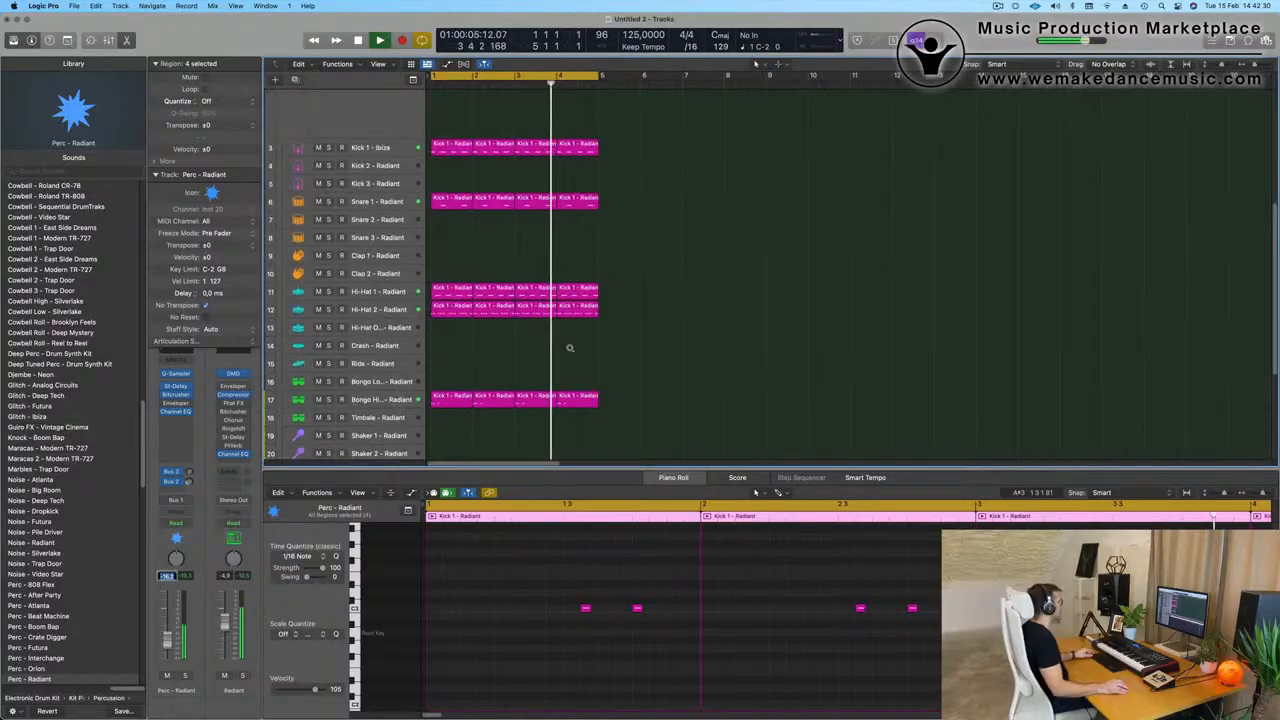
scroll(582, 340, "down", 3)
scroll(584, 339, "down", 1)
left_click(760, 194)
scroll(758, 199, "up", 3)
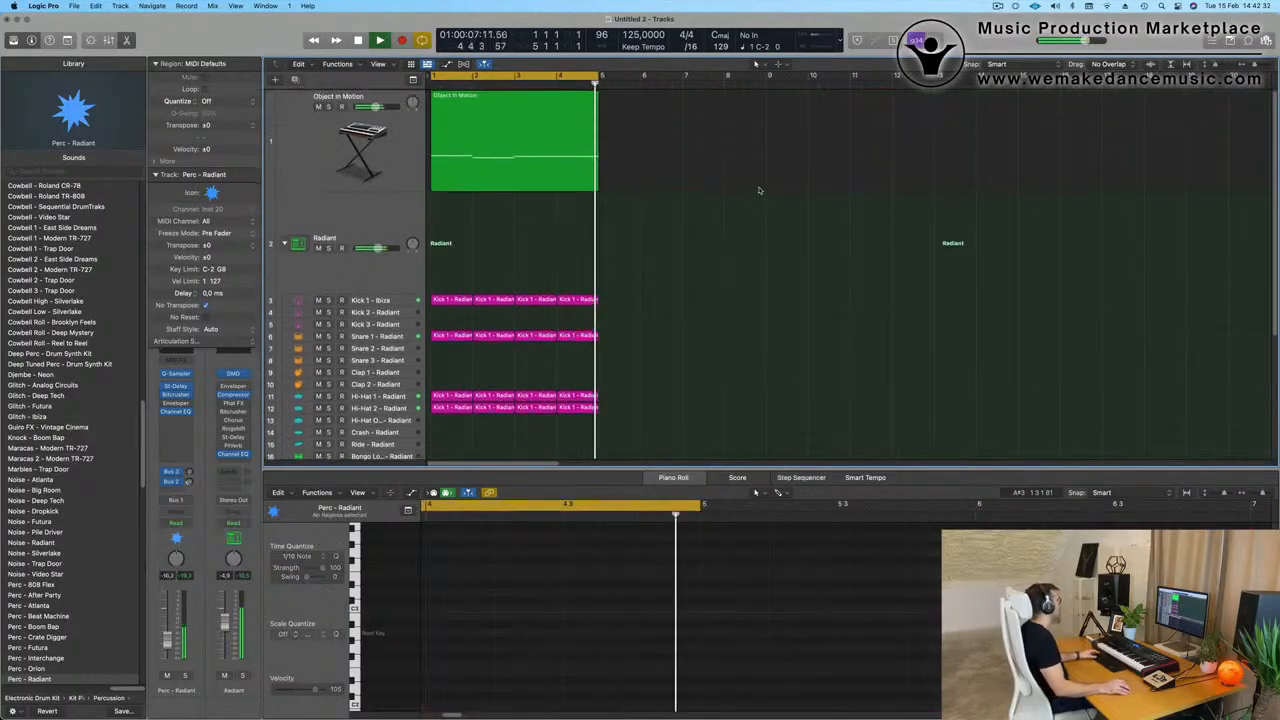
left_click(297, 145)
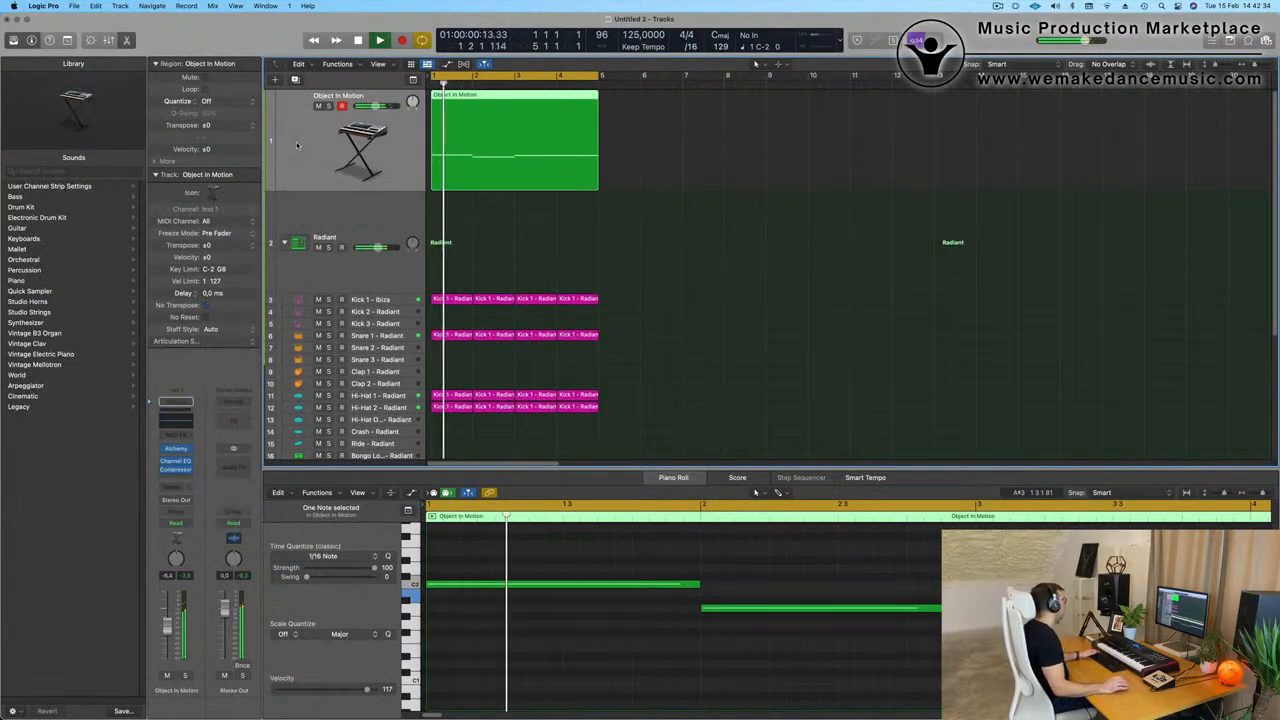
key("space")
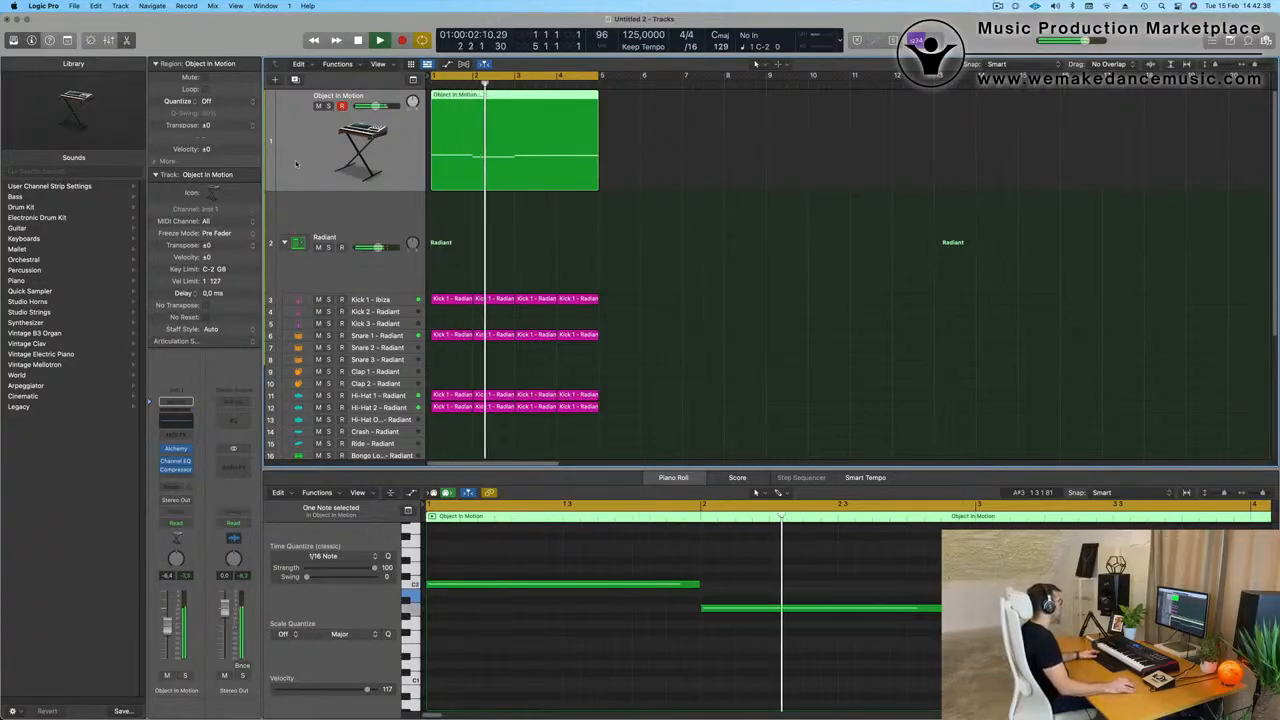
left_click(295, 79)
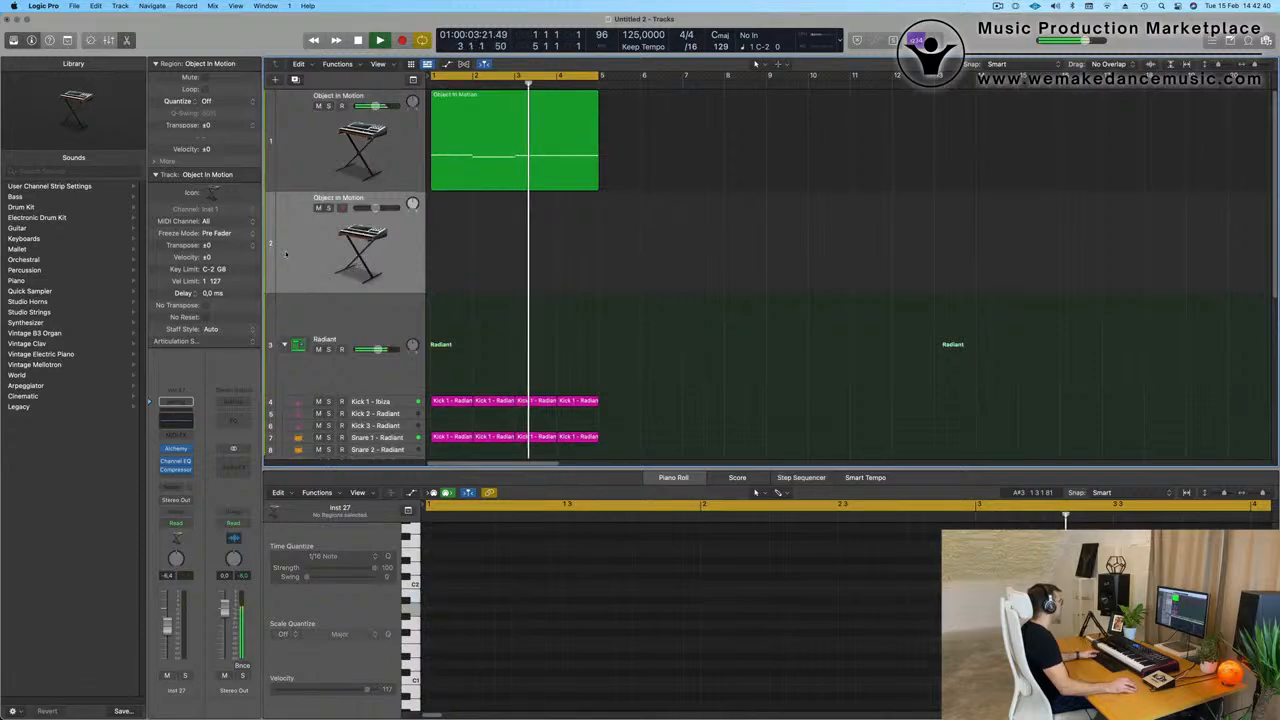
key("space")
key("space")
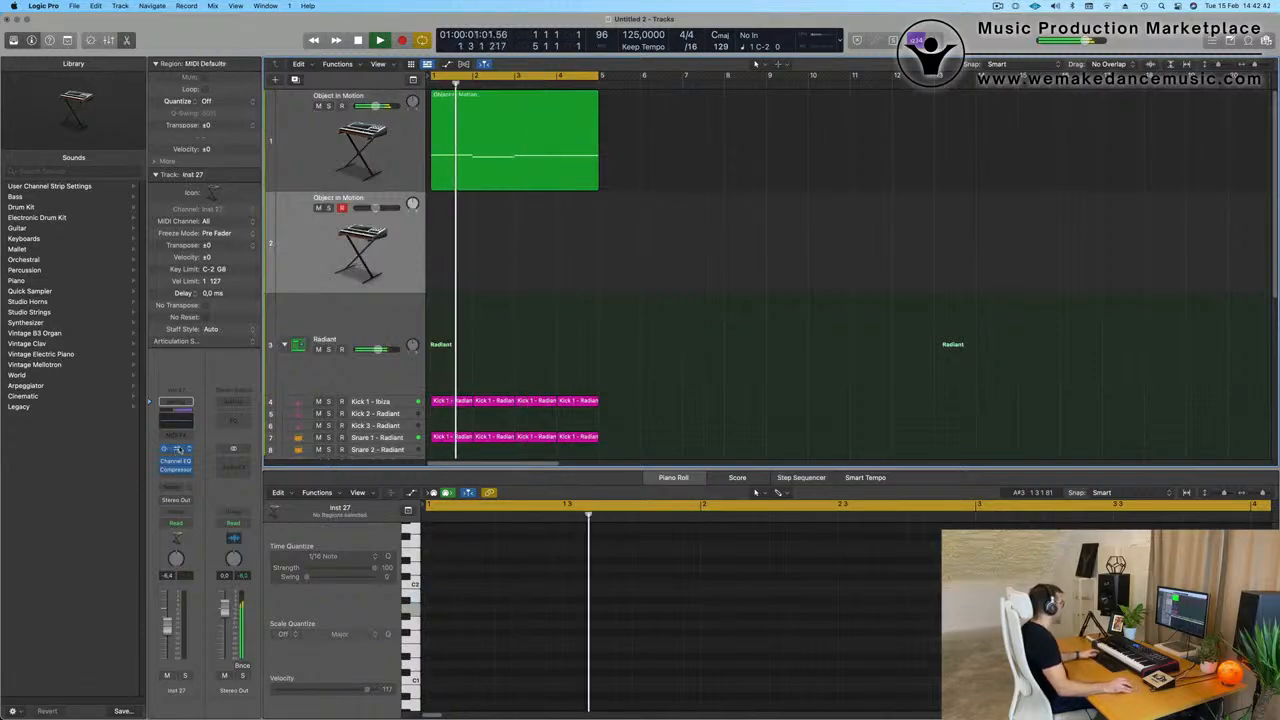
Open Alchemy on the duplicated track and load the Heavy Pulse Bass preset from the Oblique Structures bass sounds.
left_click(177, 449)
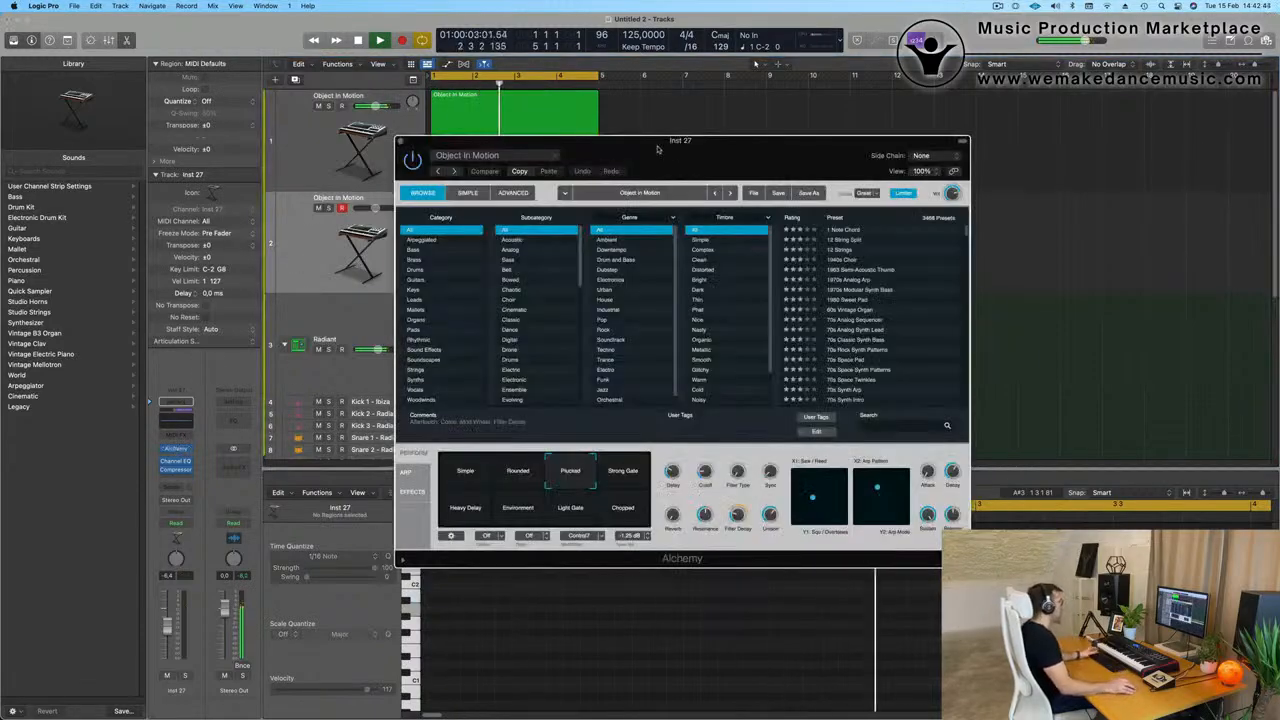
left_click_drag(657, 148, 591, 29)
left_click(442, 34)
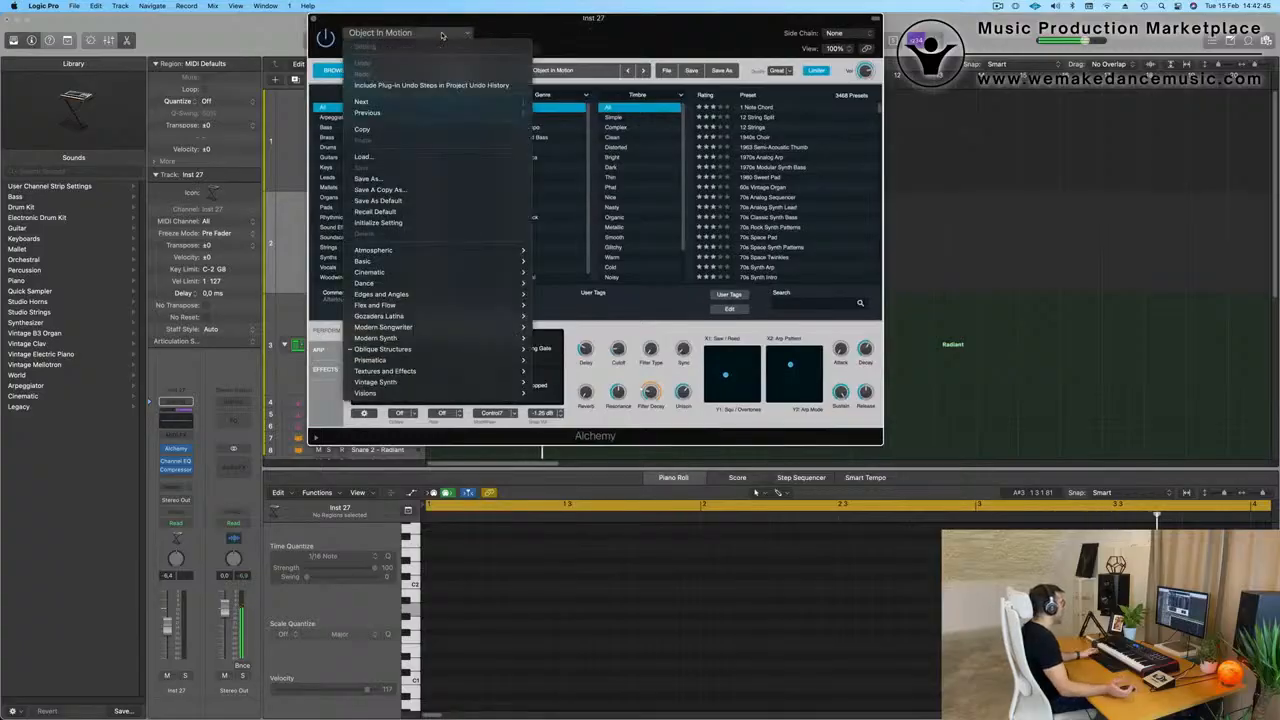
mouse_move(470, 262)
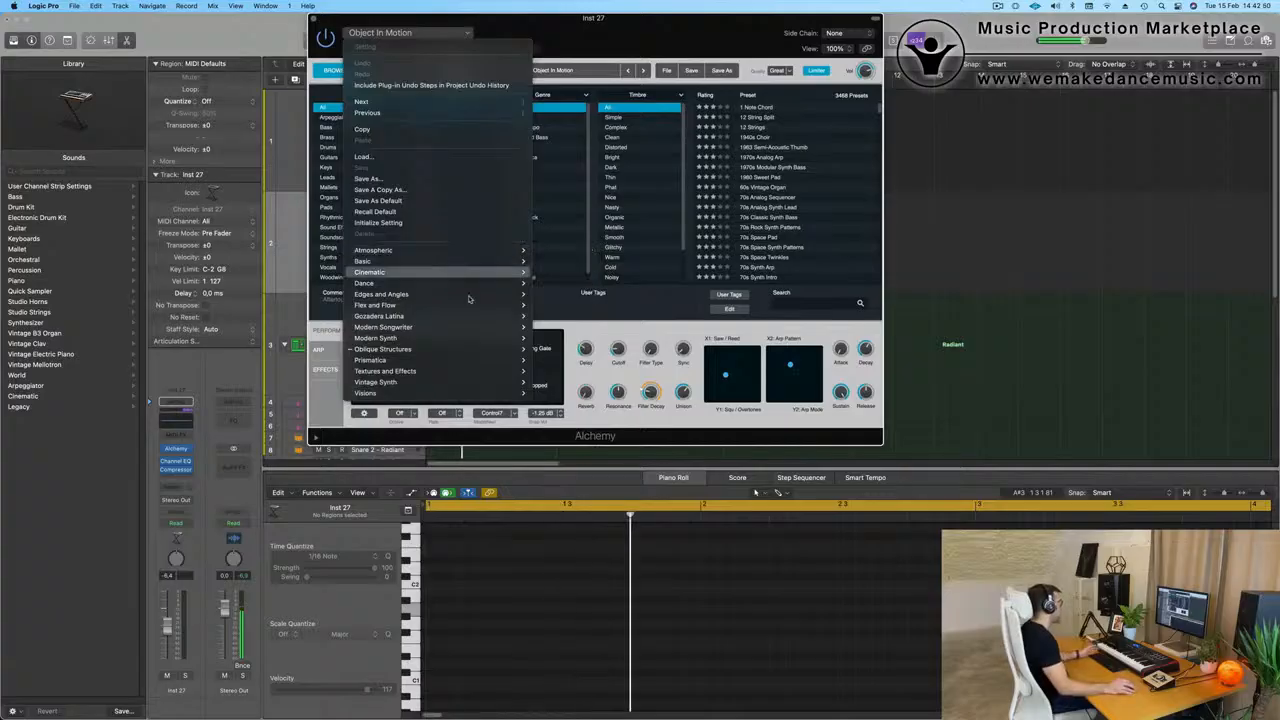
mouse_move(465, 356)
mouse_move(569, 366)
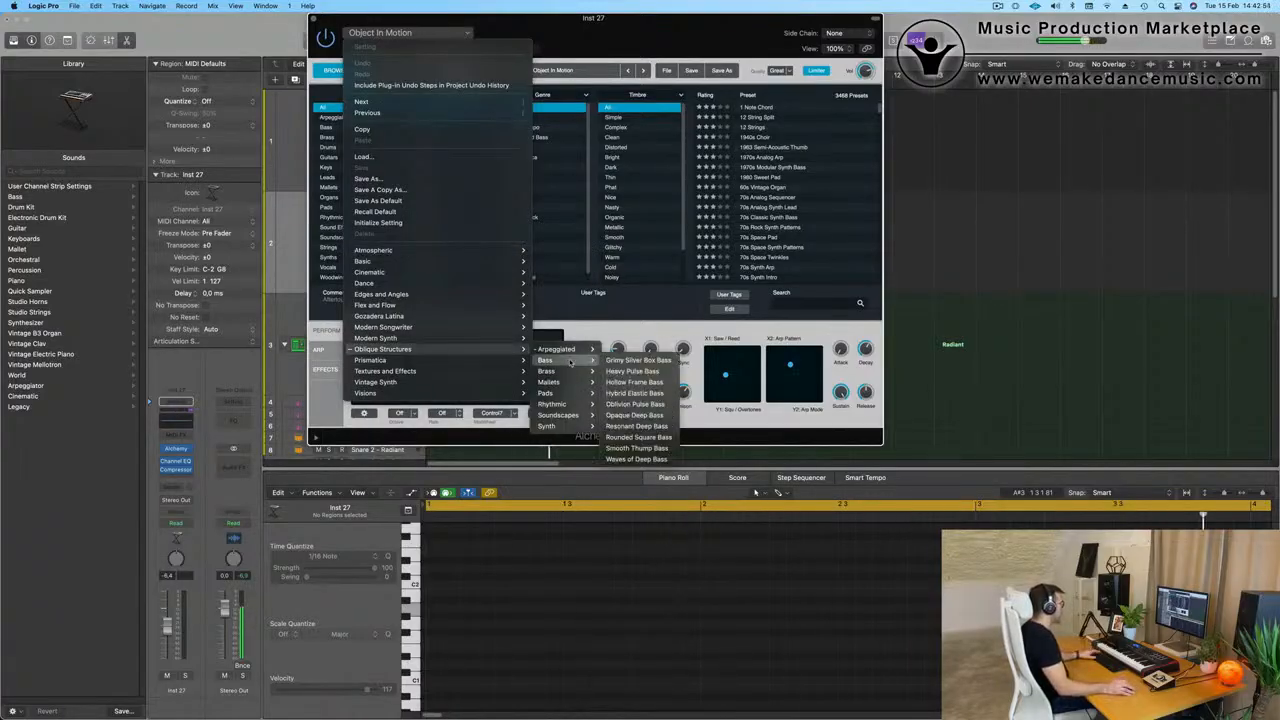
left_click(640, 372)
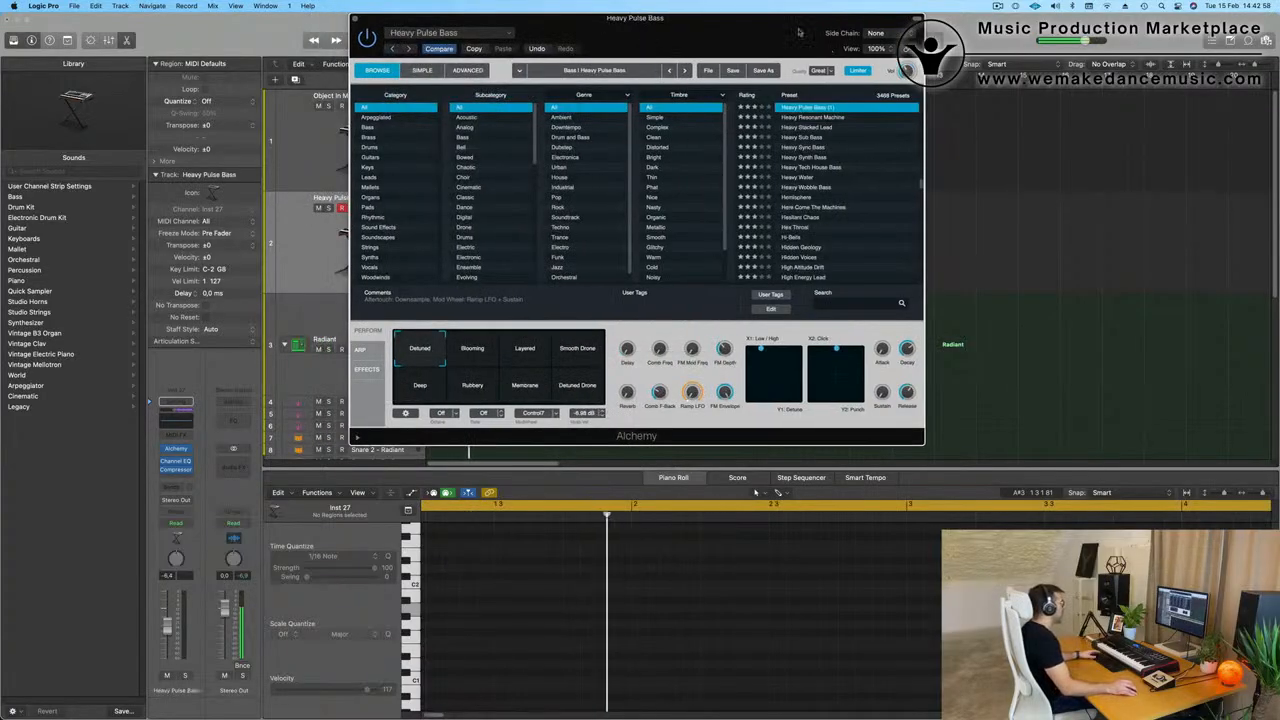
Audition the Heavy Pulse Bass track and switch Alchemy's performance snapshot to Blooming.
left_click_drag(630, 37, 697, 80)
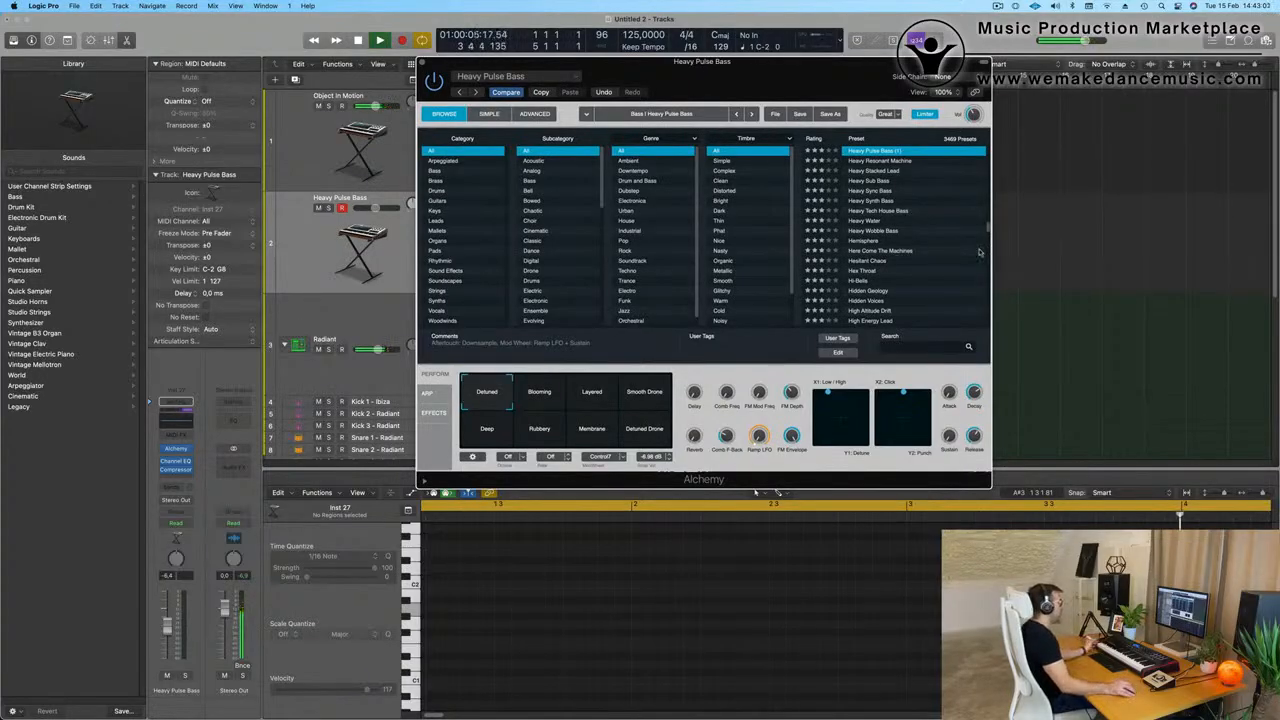
scroll(980, 252, "up", 3)
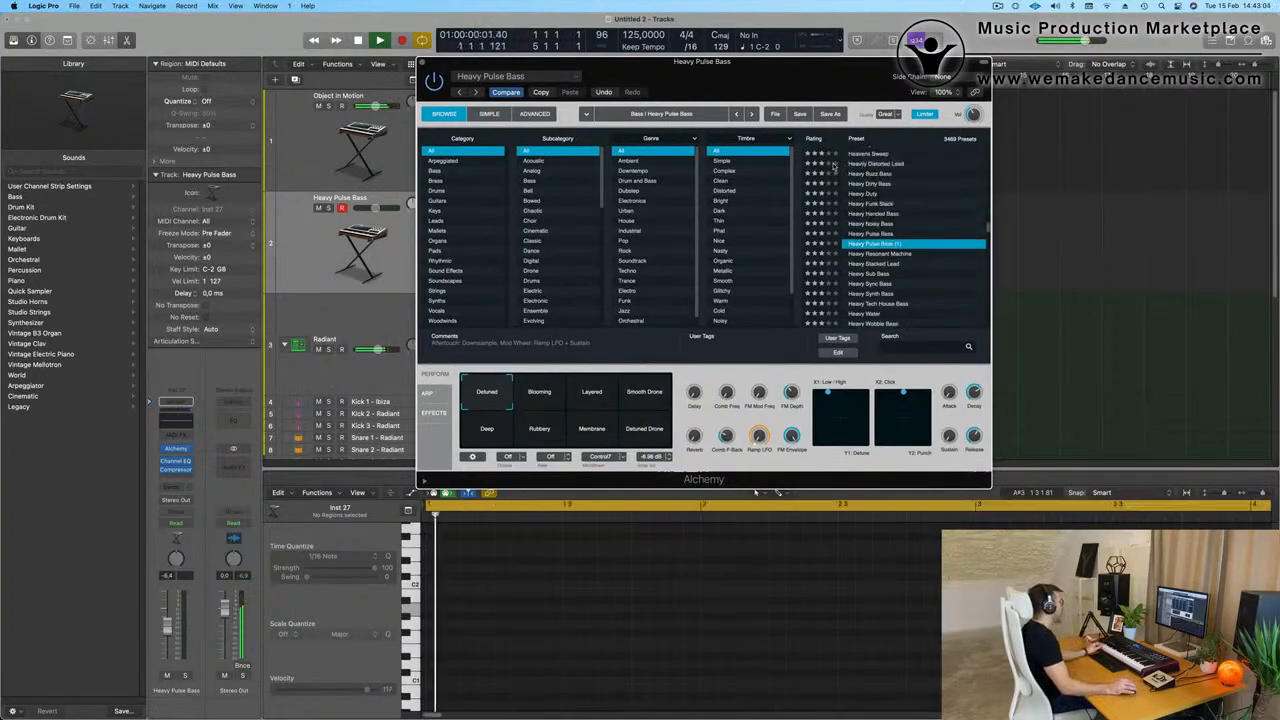
left_click(298, 260)
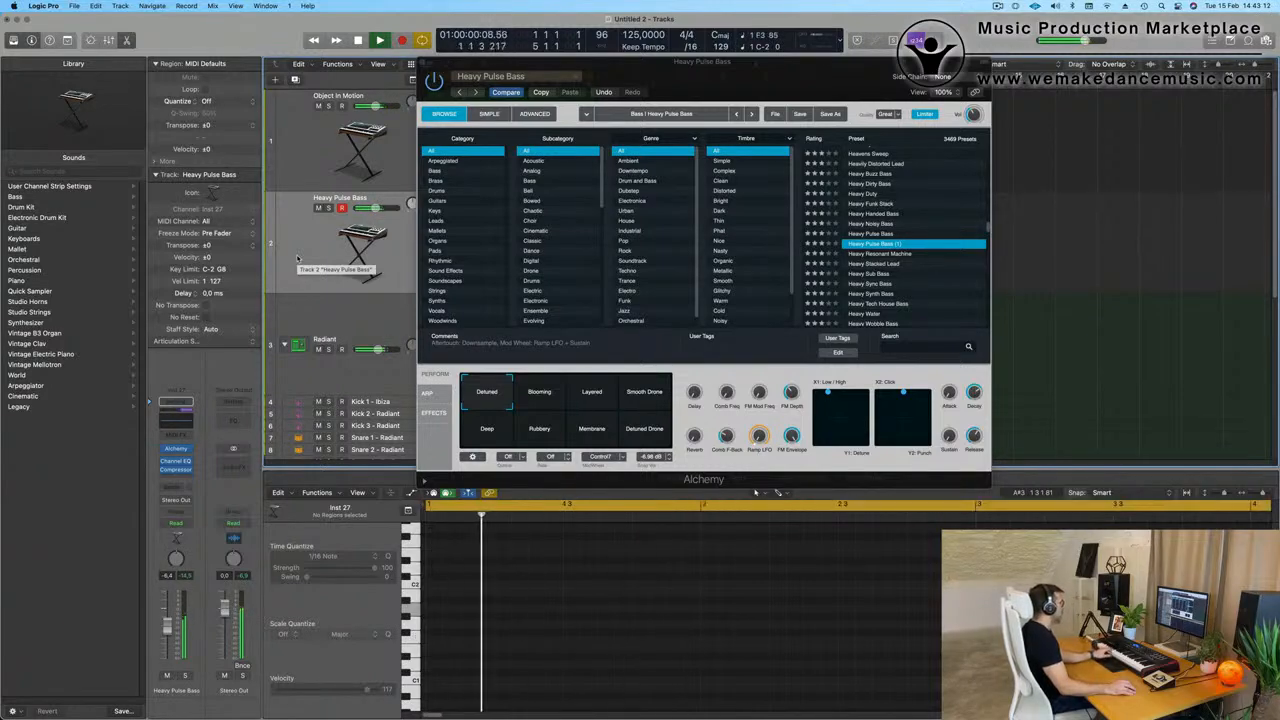
left_click(519, 391)
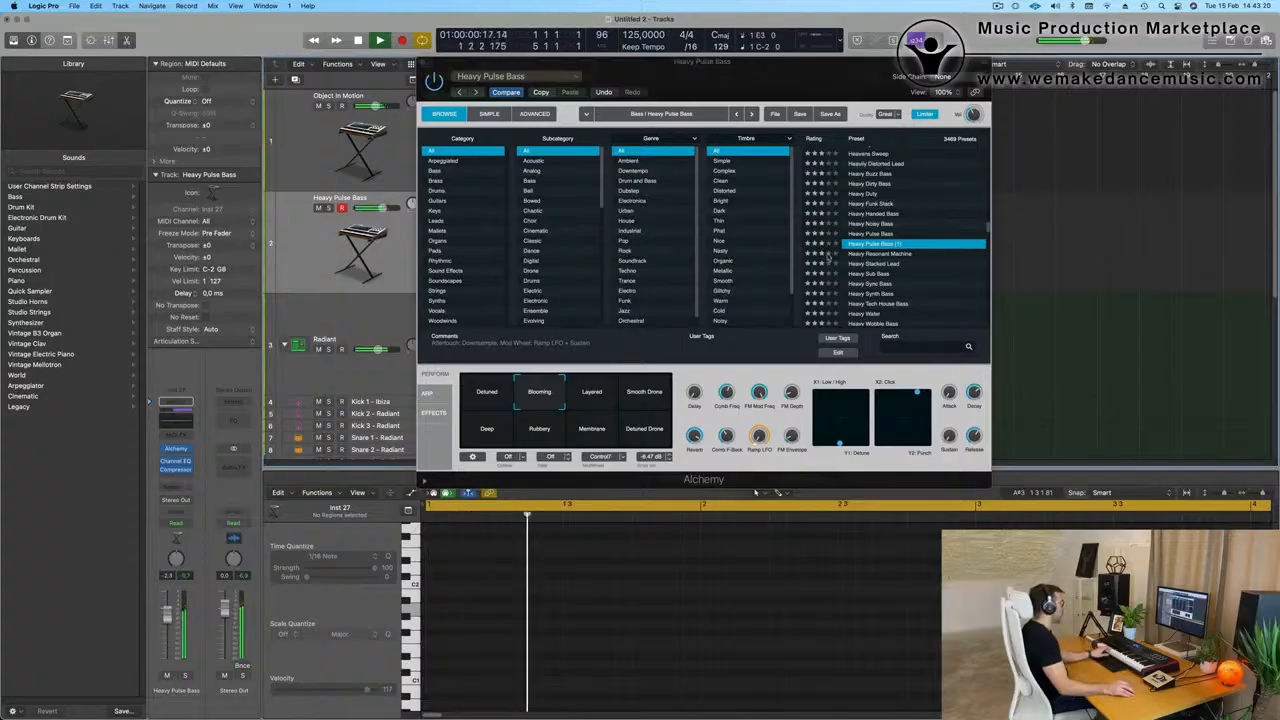
Load the Opaque Deep Bass preset from the Oblique Structures bass sounds into Alchemy on the second track.
left_click(490, 77)
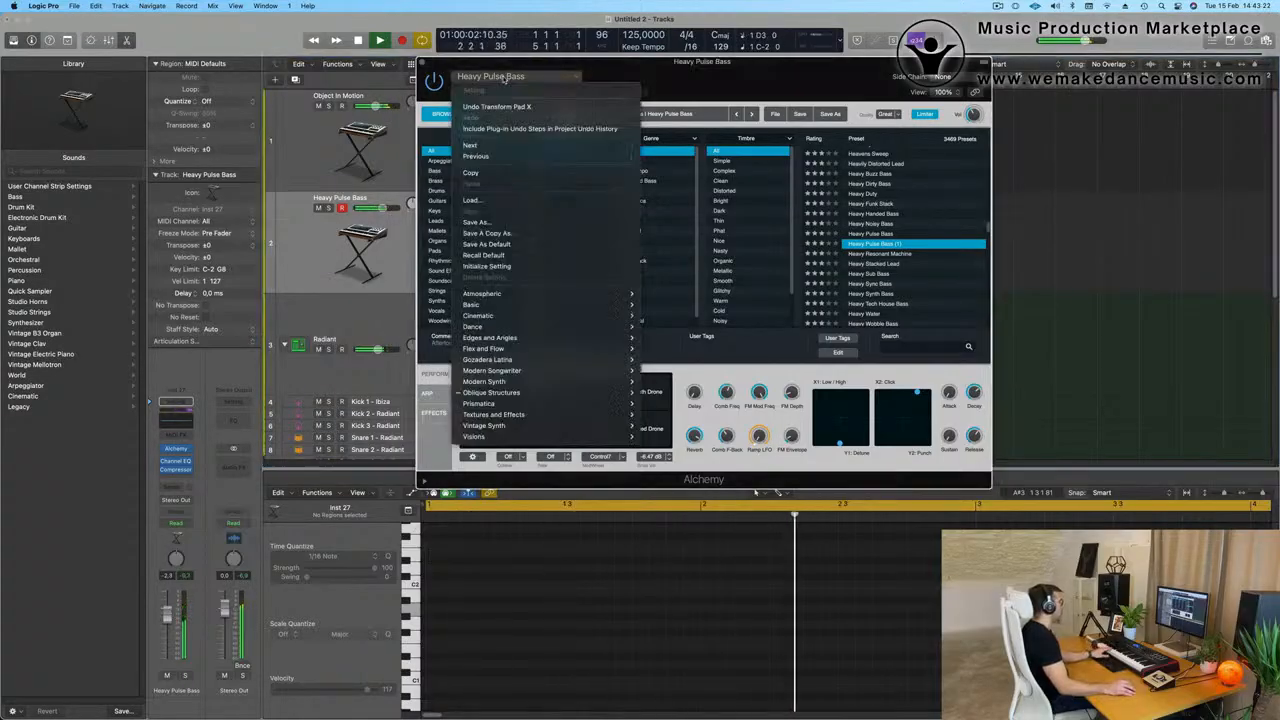
mouse_move(534, 408)
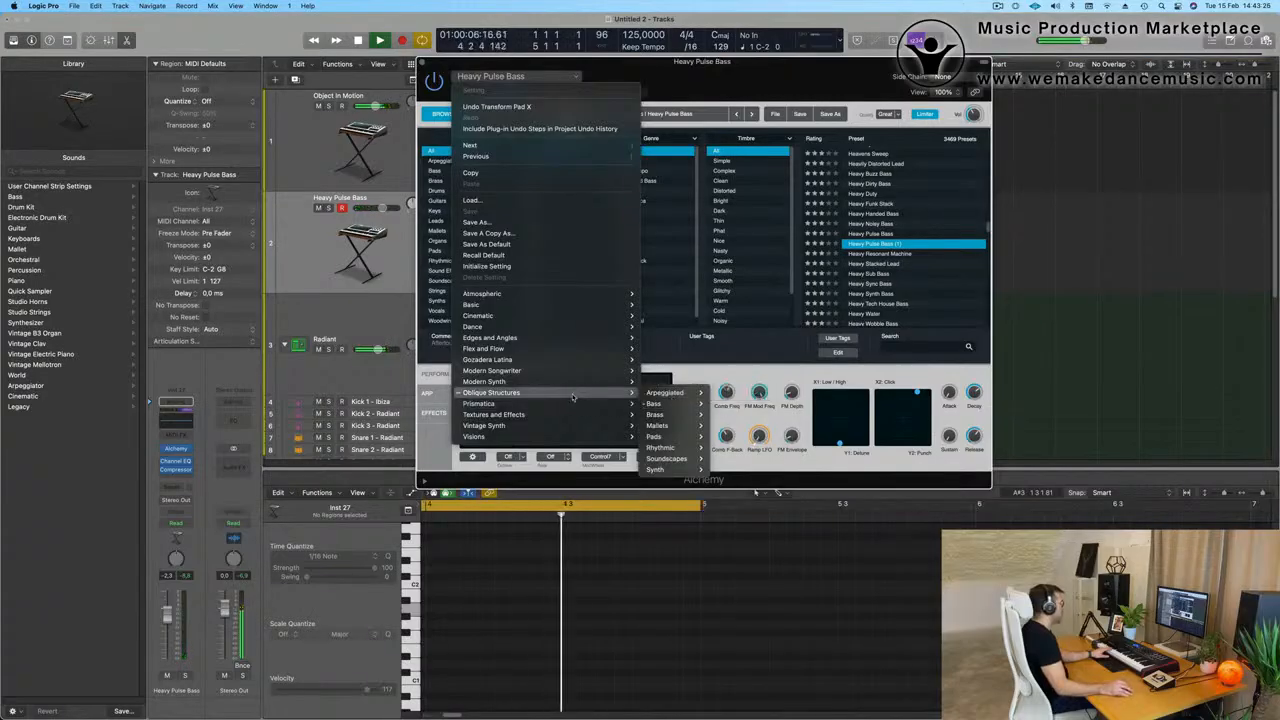
mouse_move(658, 405)
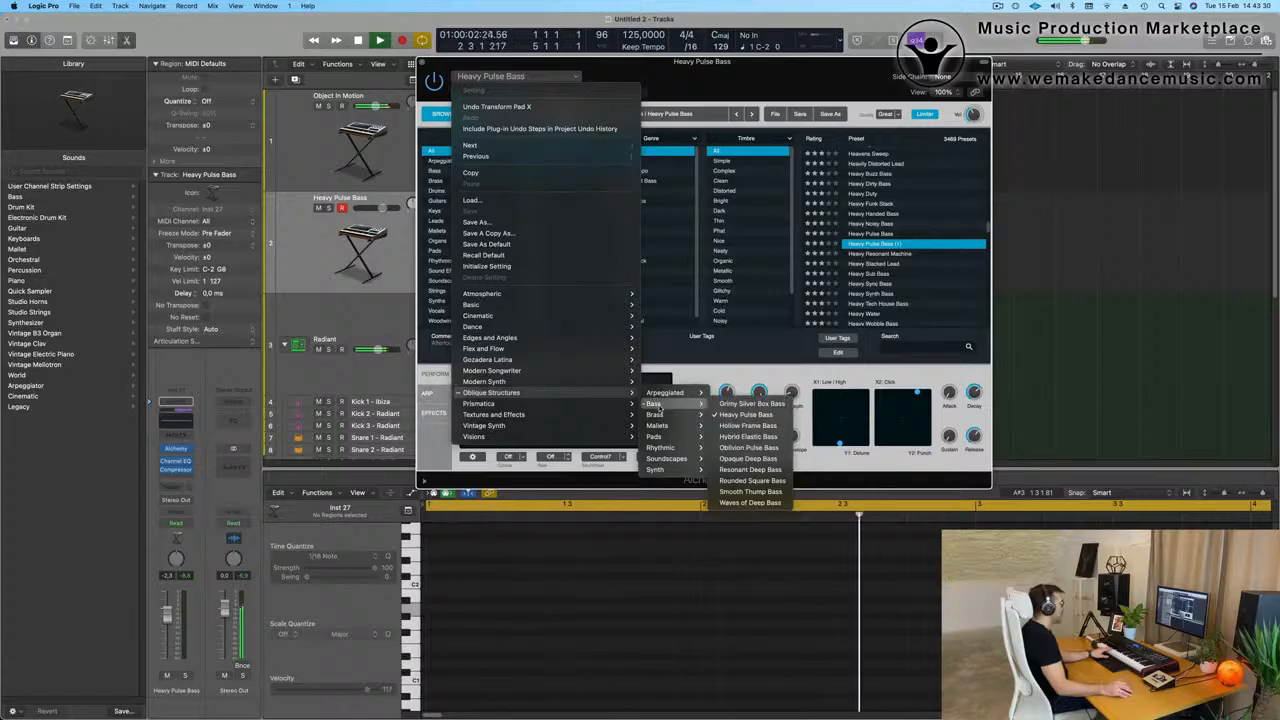
left_click(737, 458)
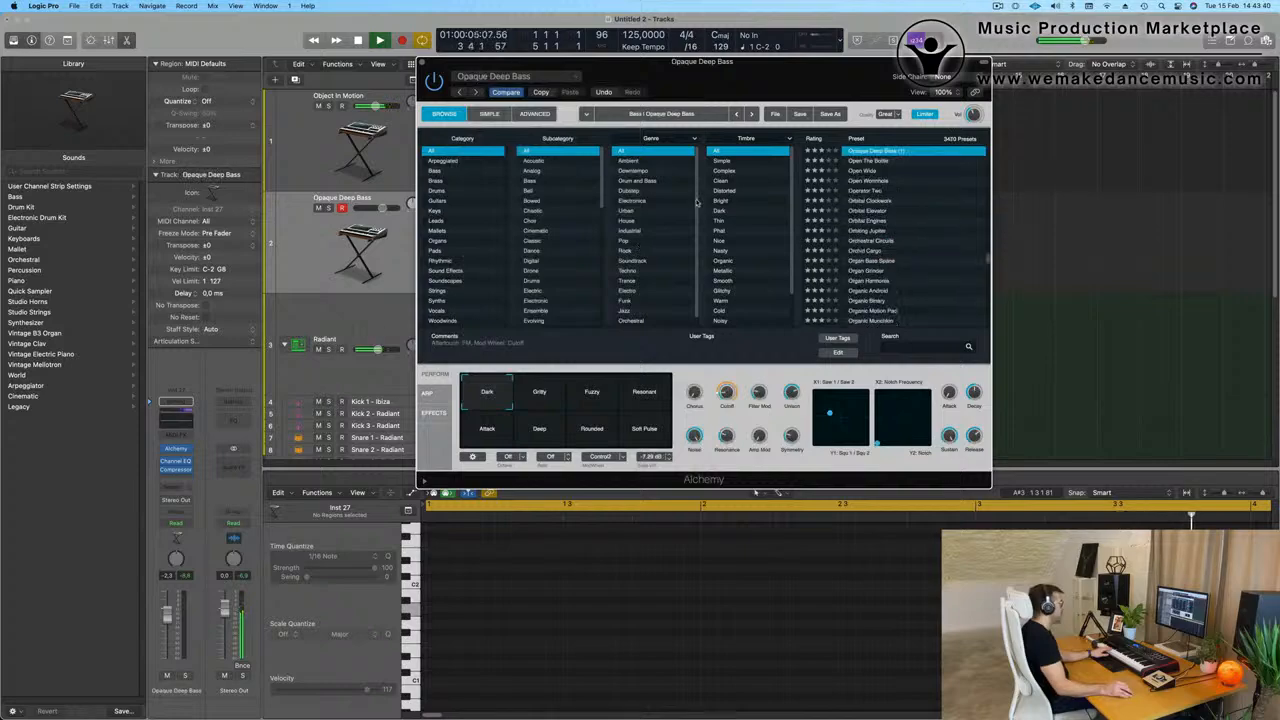
scroll(909, 244, "up", 3)
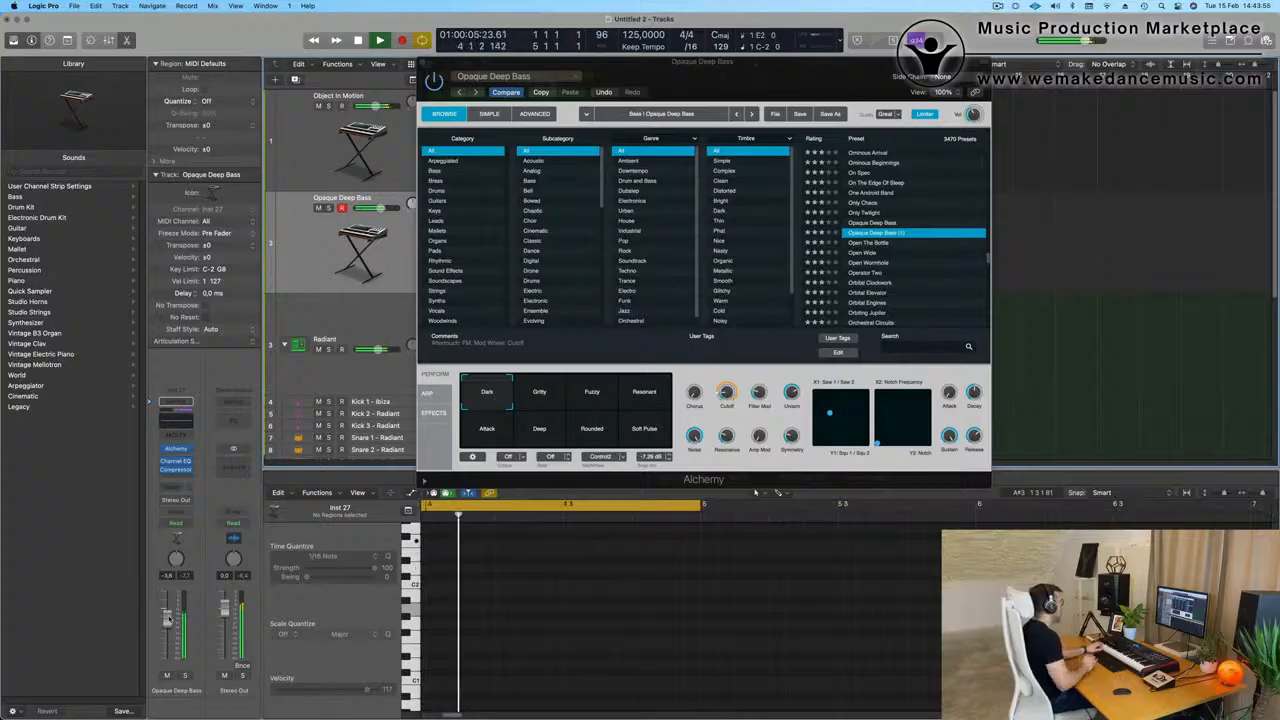
Copy the four-bar Object In Motion region onto the Opaque Deep Bass track and stop playback.
left_click_drag(717, 71, 1063, 101)
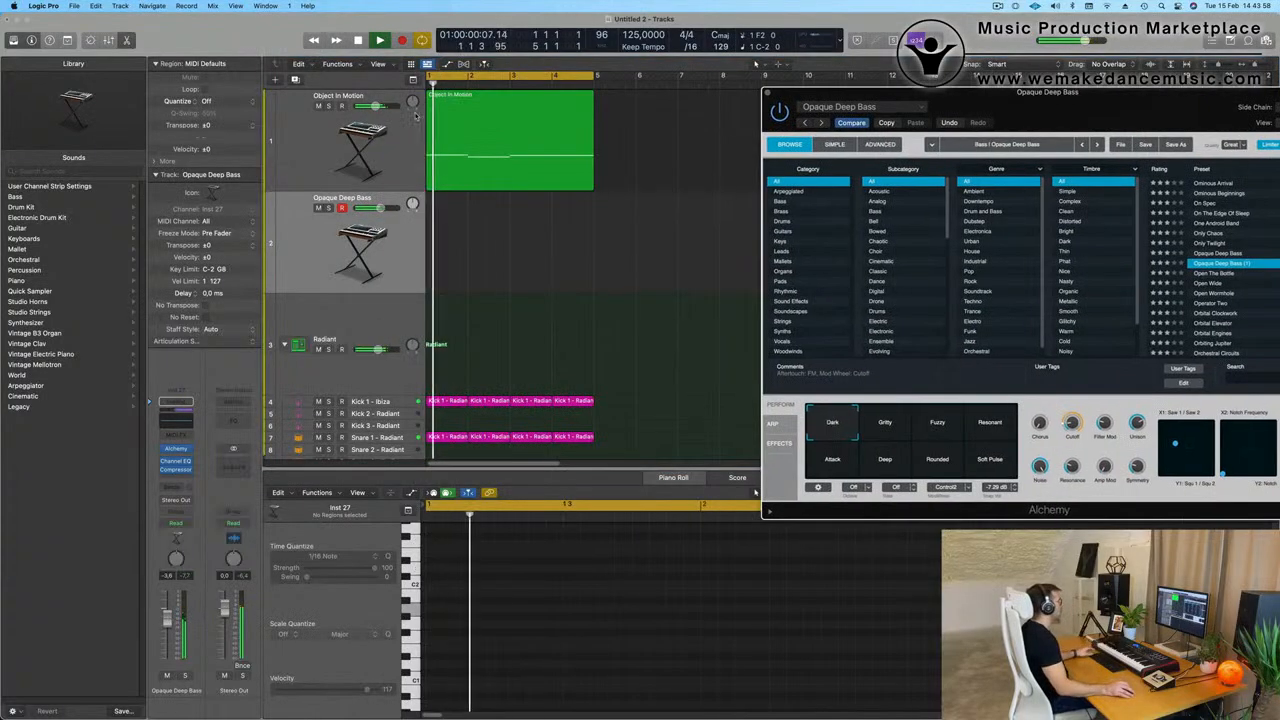
left_click(542, 132)
left_click_drag(542, 132, 542, 238)
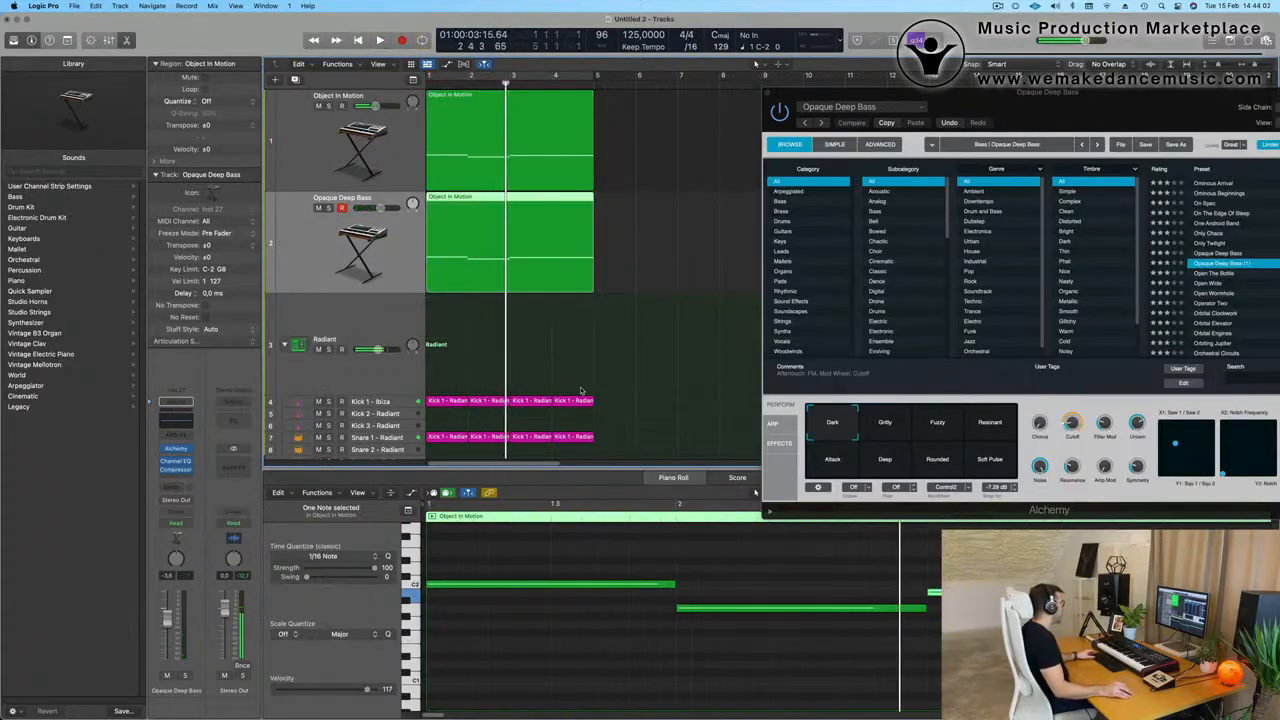
left_click(620, 338)
key("space")
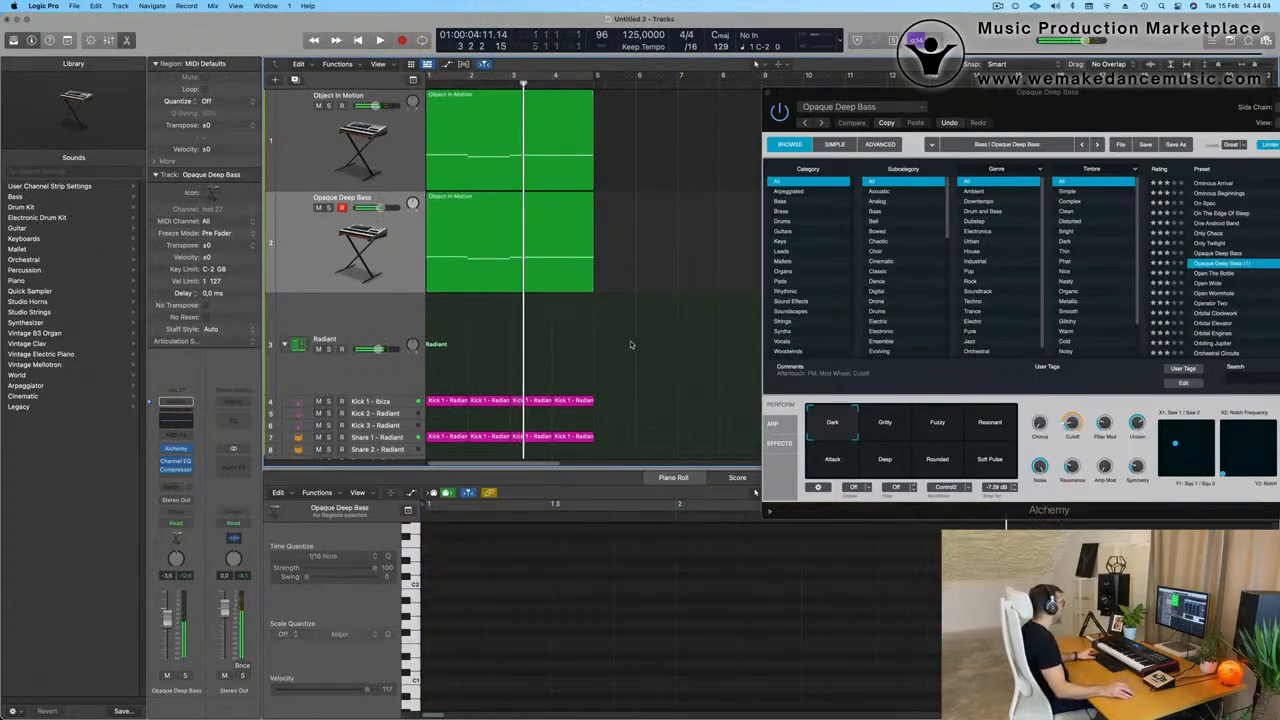
Turn on the four-bar cycle range and restart playback from the beginning of the project.
key("space")
key("super+Left")
key("space")
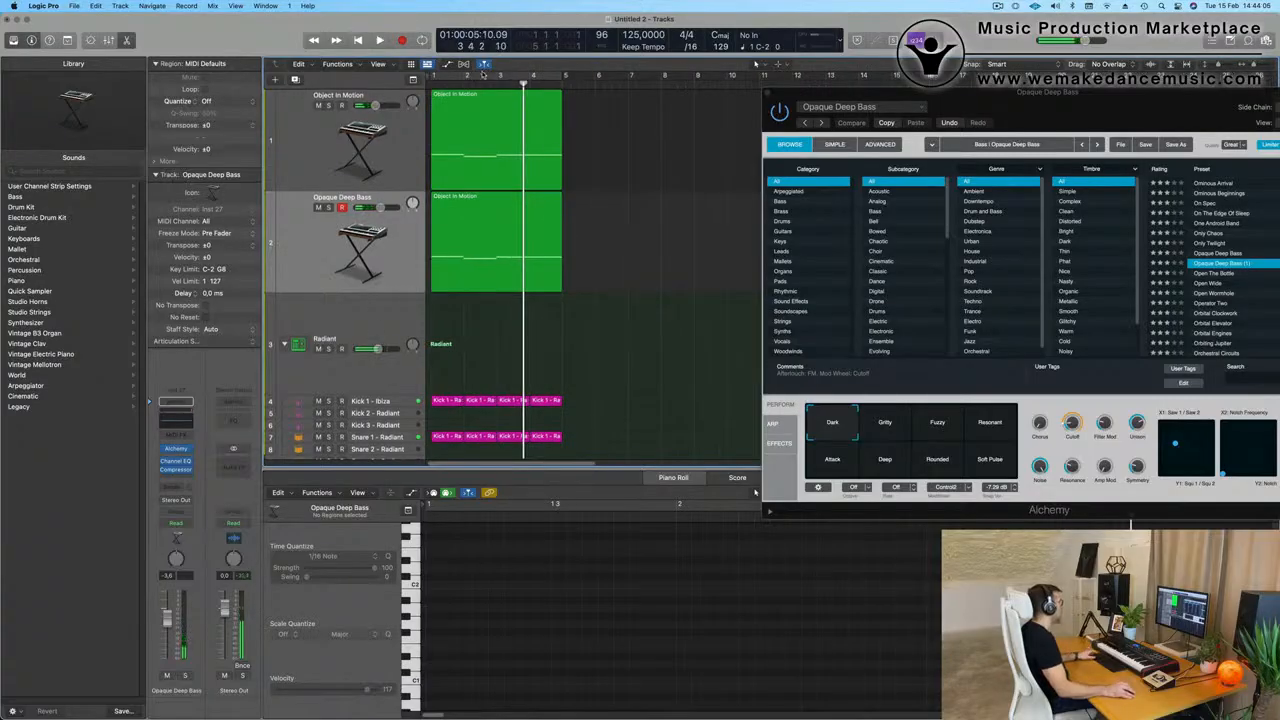
left_click(483, 75)
key("space")
Select all three notes in the copied Opaque Deep Bass region and transpose them up one octave.
left_click(497, 270)
left_click(556, 634)
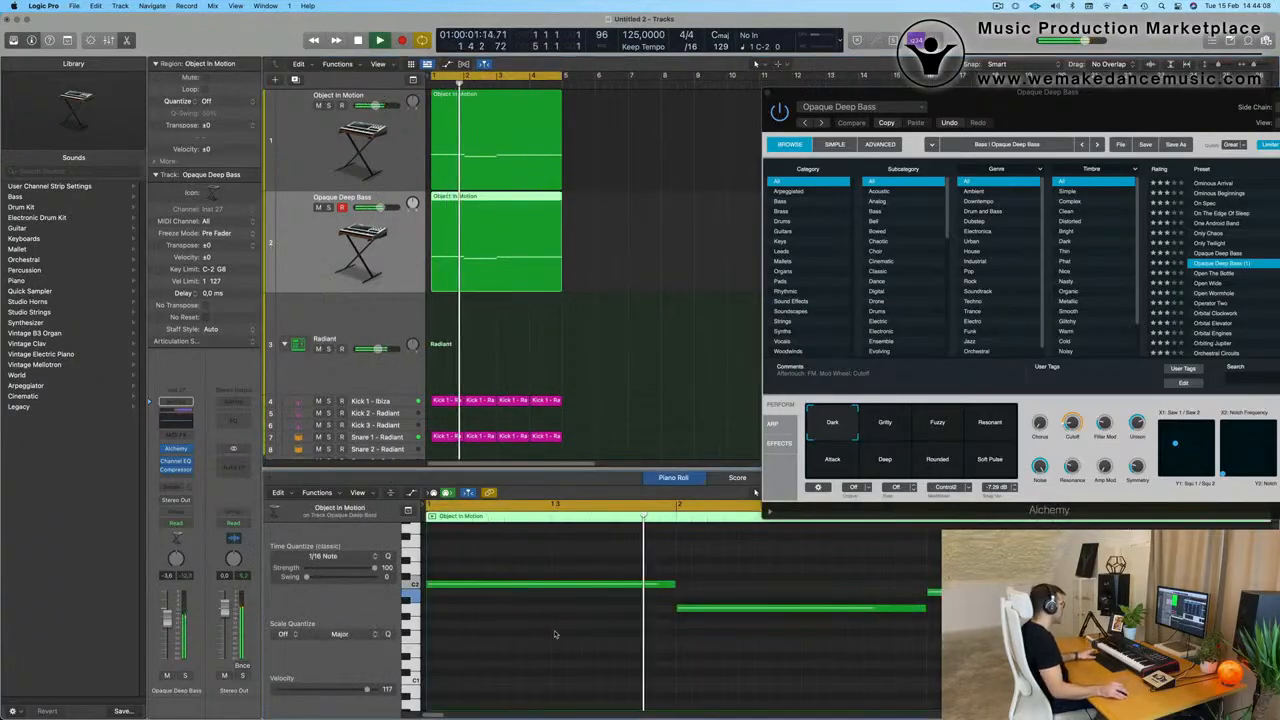
key("super+a")
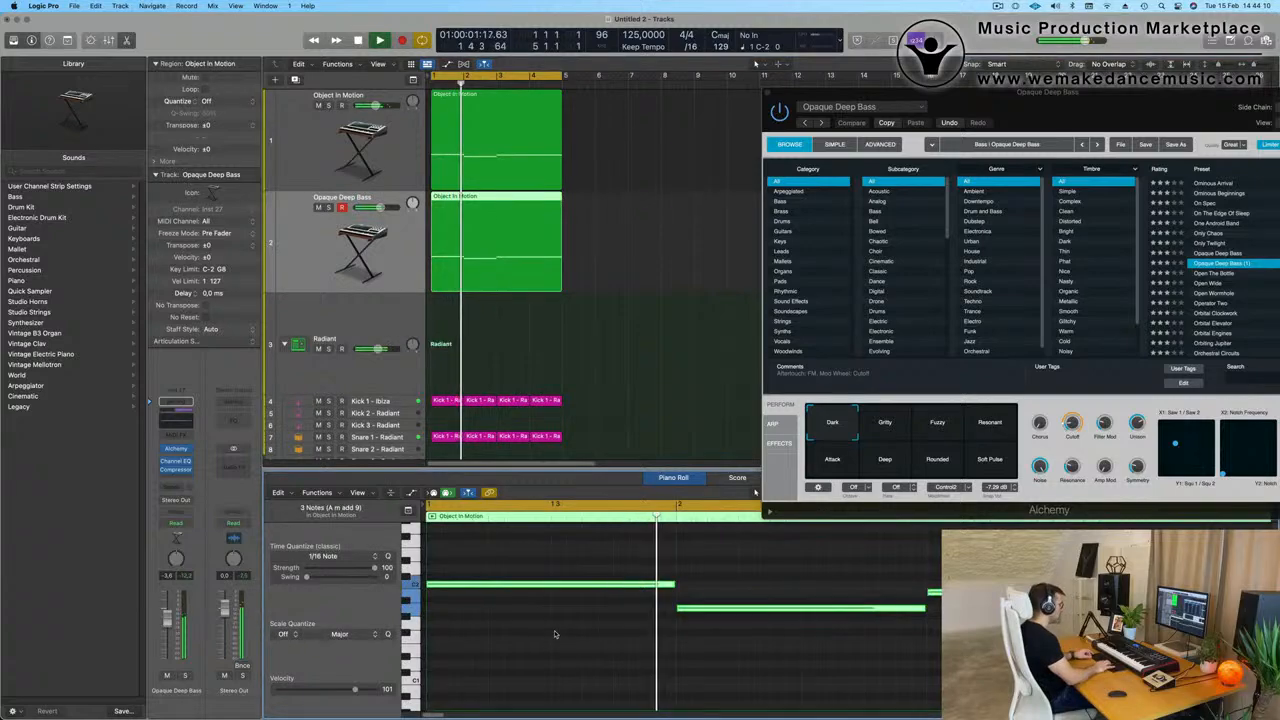
key("Delete")
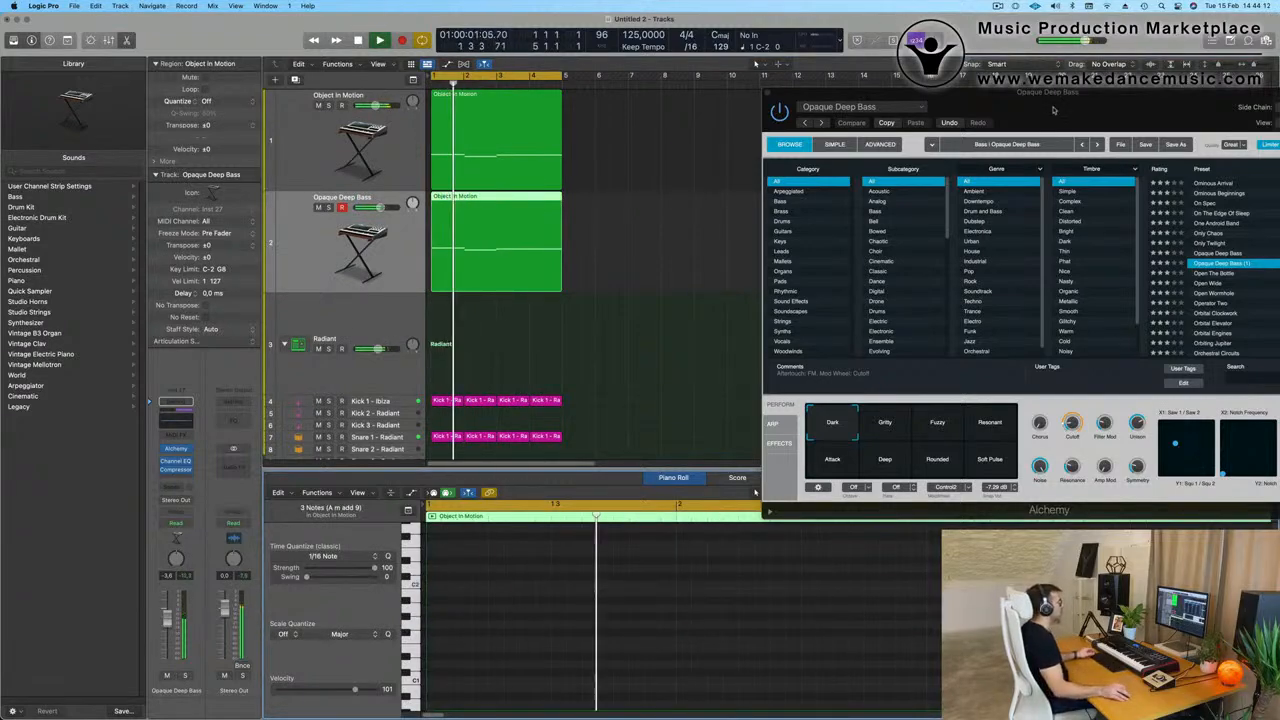
Audition Opaque Deep Bass's Gritty, Fuzzy, Resonant, Rounded, Deep and Attack snapshots in Alchemy, and go back to Dark.
left_click_drag(1053, 110, 763, 179)
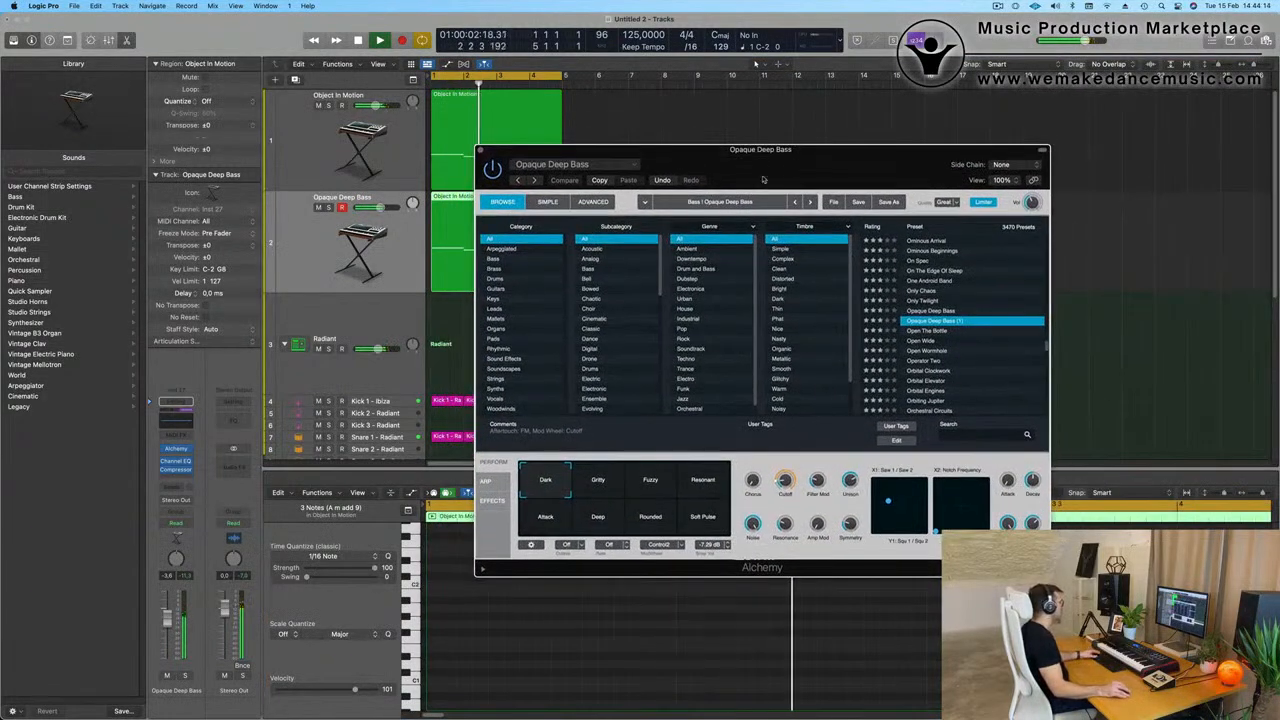
left_click(597, 482)
left_click(652, 485)
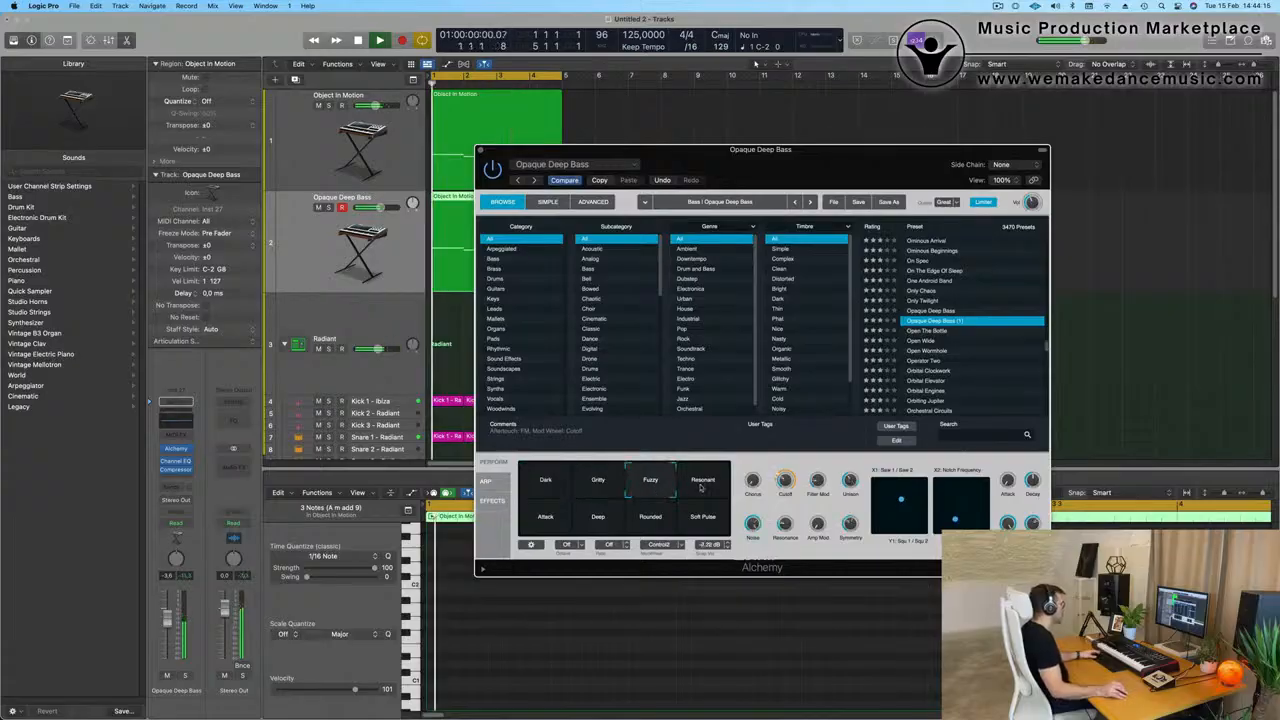
left_click(703, 485)
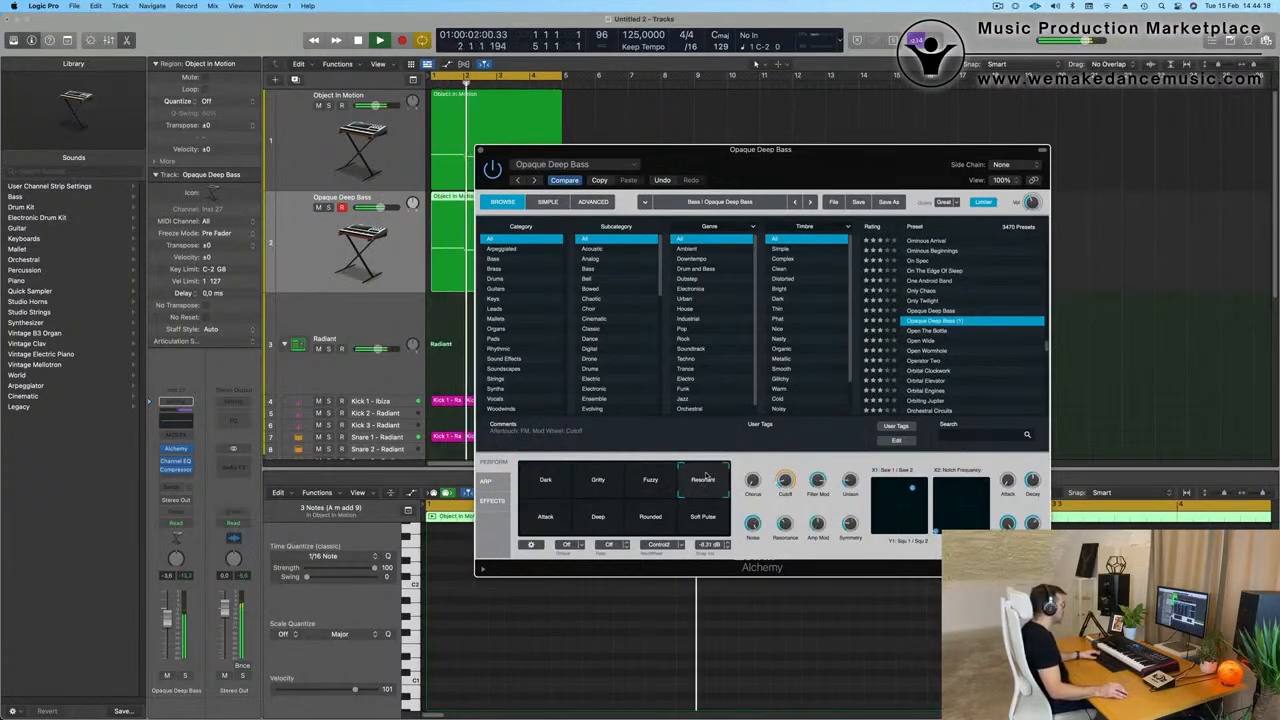
left_click(643, 520)
left_click(604, 522)
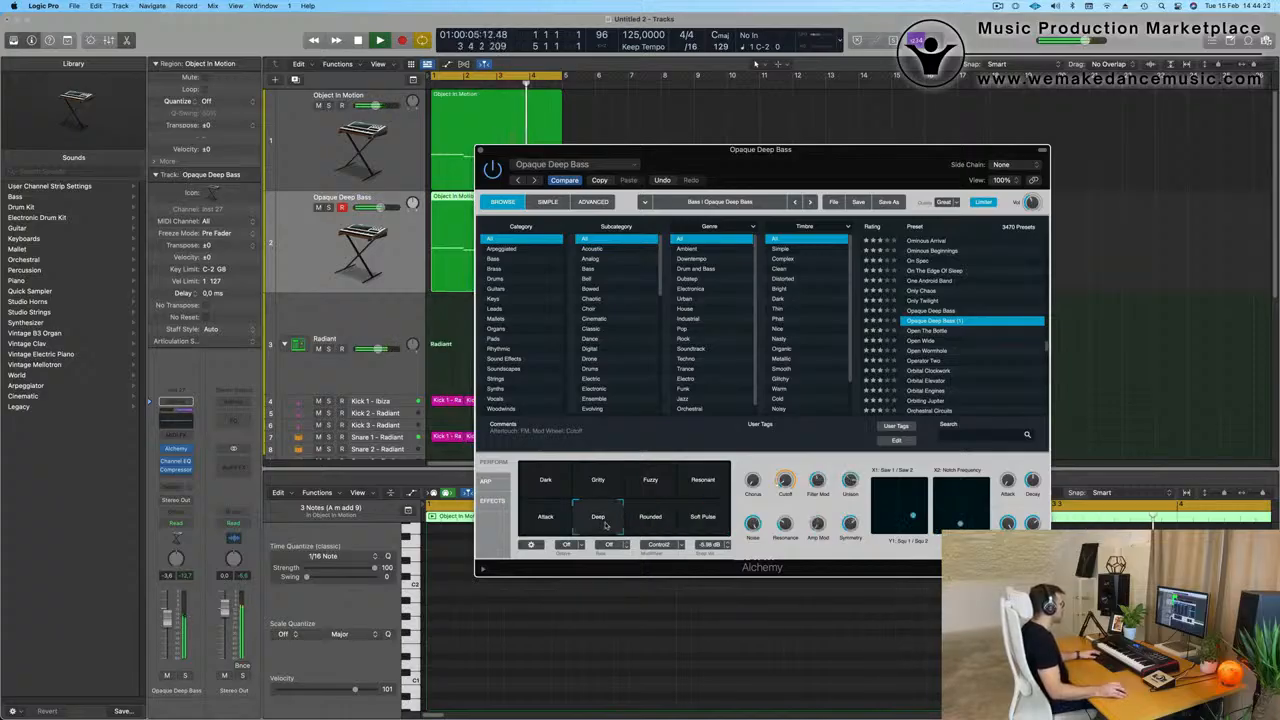
left_click(540, 521)
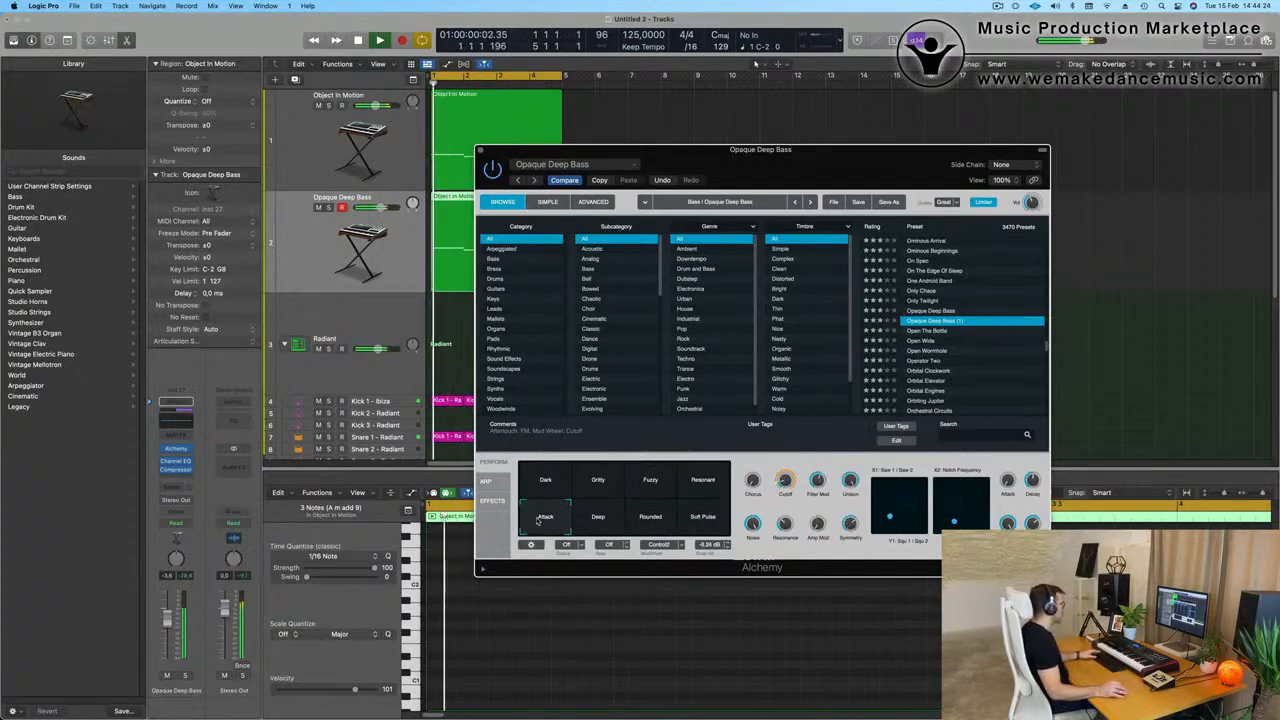
left_click(712, 482)
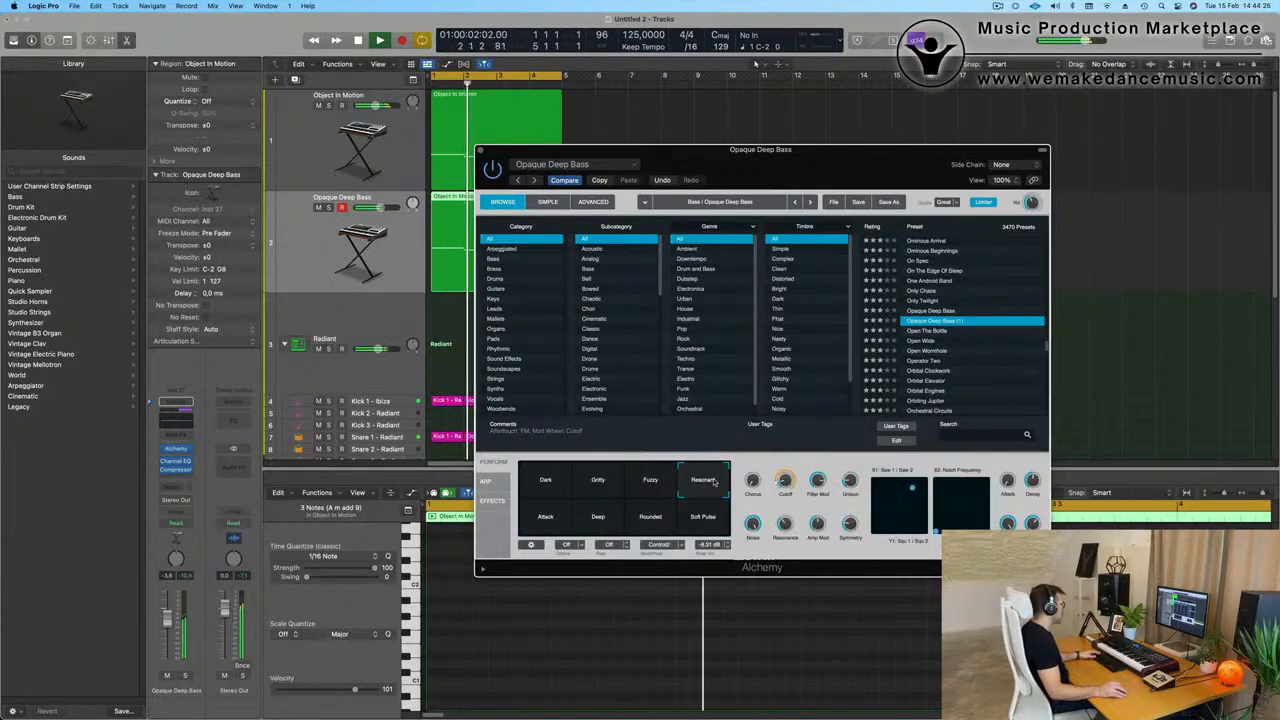
left_click(650, 483)
left_click(608, 484)
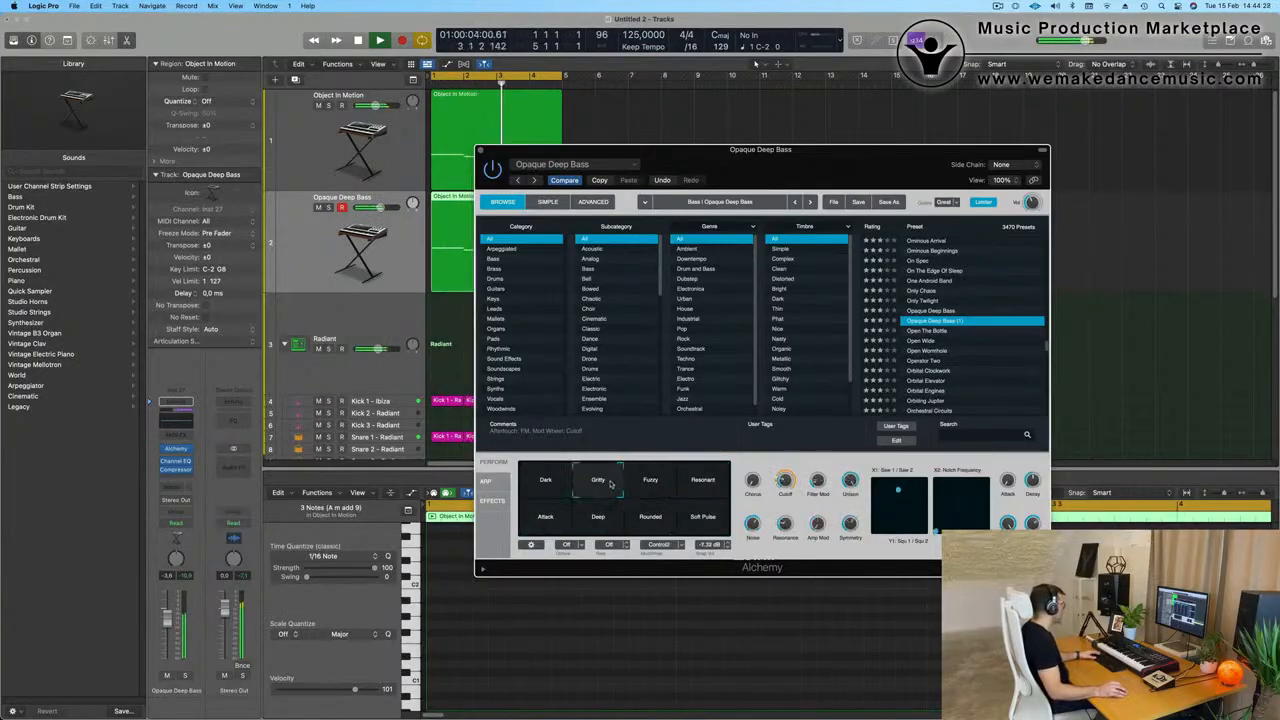
left_click(547, 481)
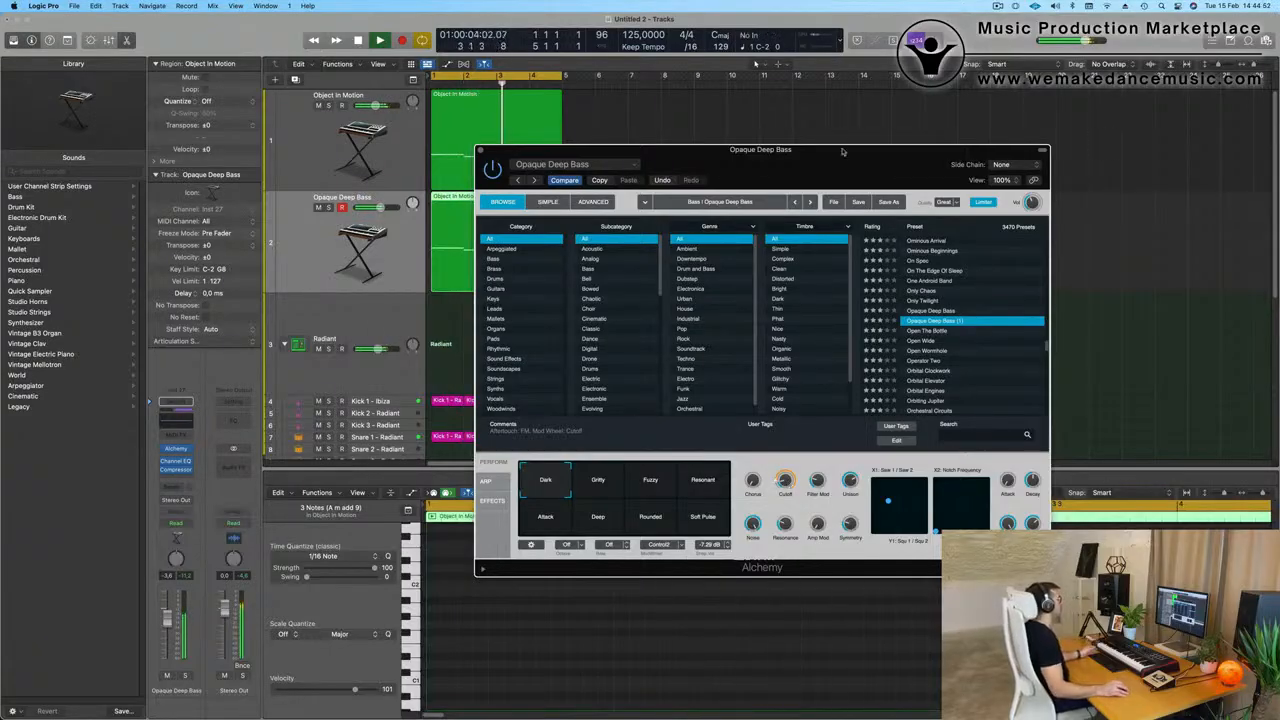
On the Object In Motion track's Channel EQ, set an 18 dB/Oct low cut at 87.5 Hz and boost 155 Hz by 1.0 dB.
left_click_drag(842, 152, 940, 75)
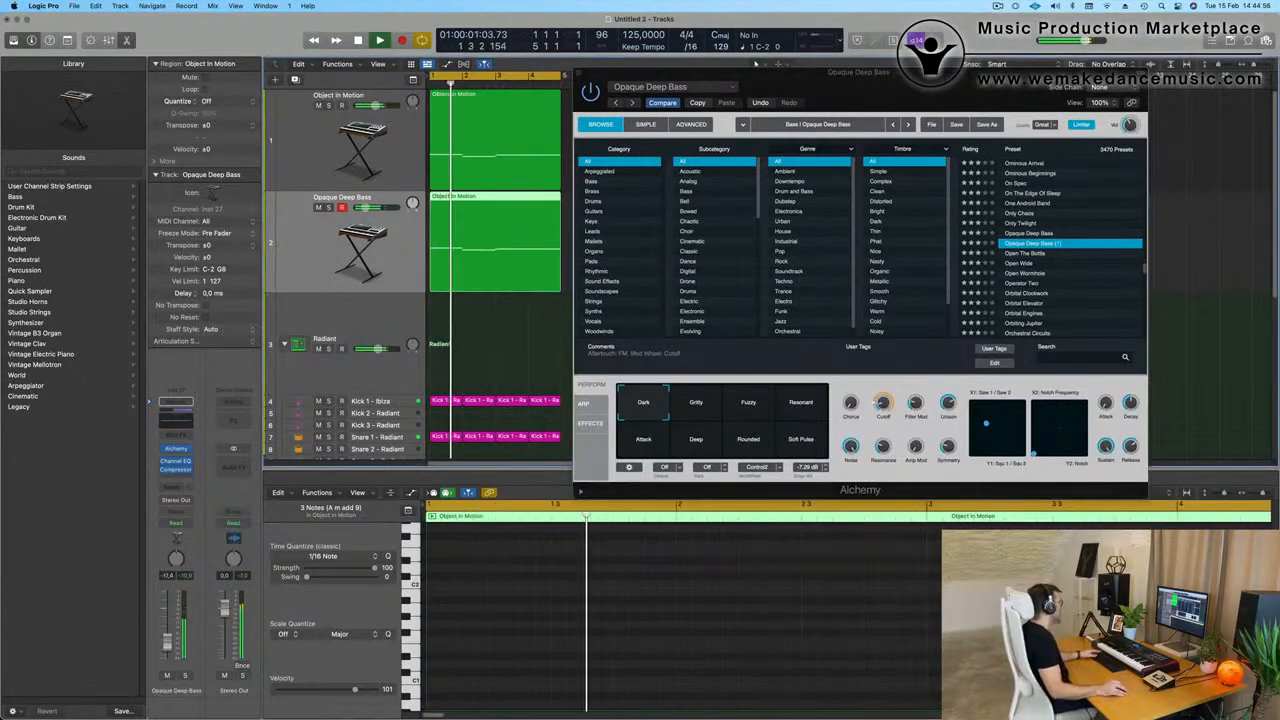
key("Return")
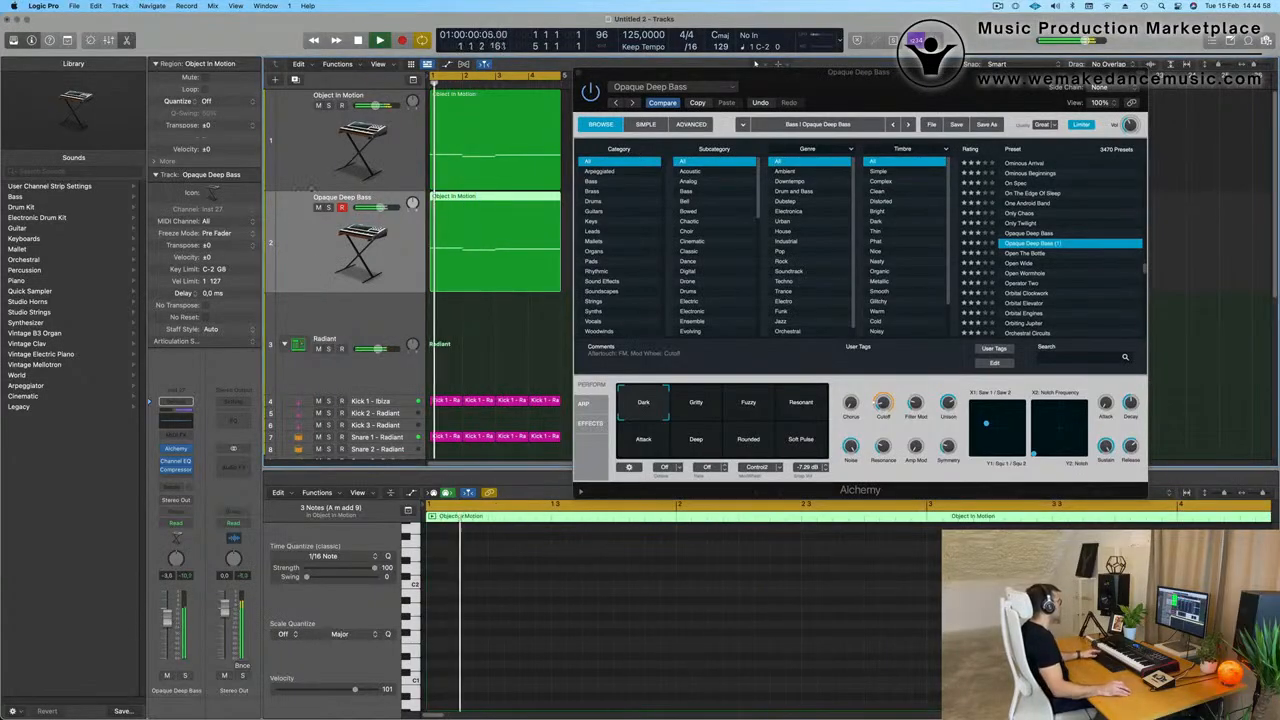
key("Up")
key("Return")
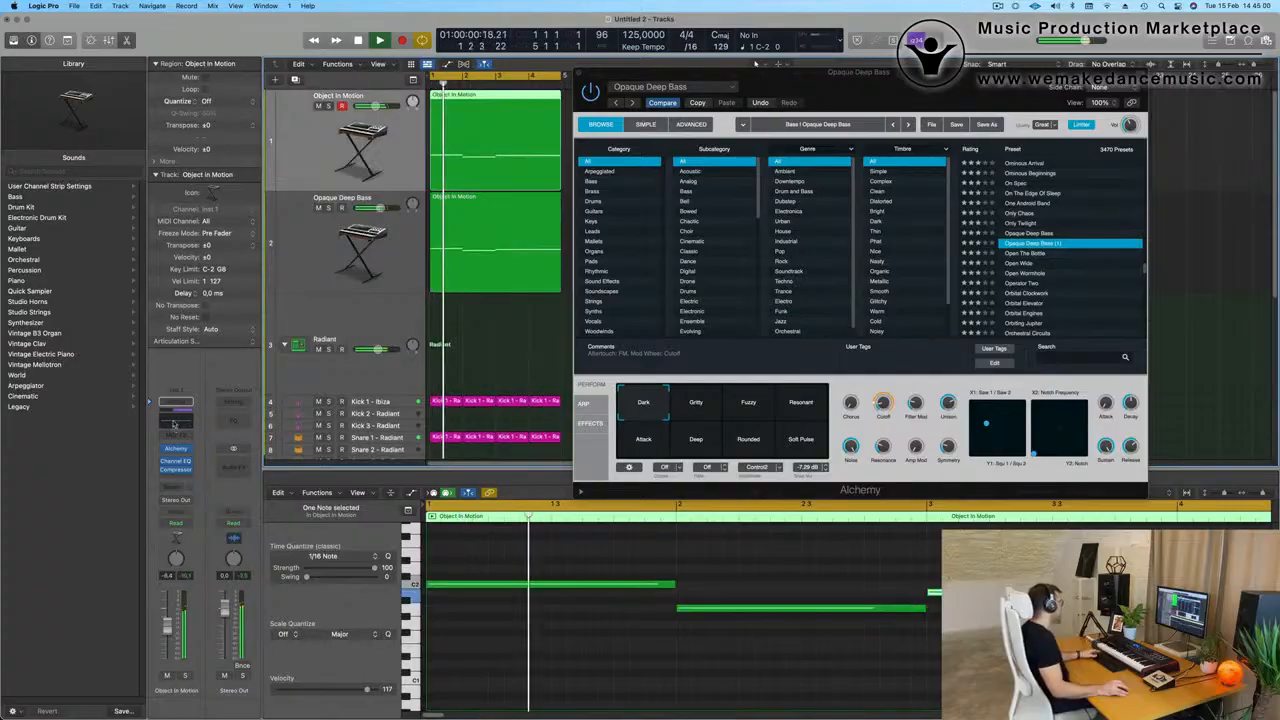
left_click(176, 459)
left_click(460, 202)
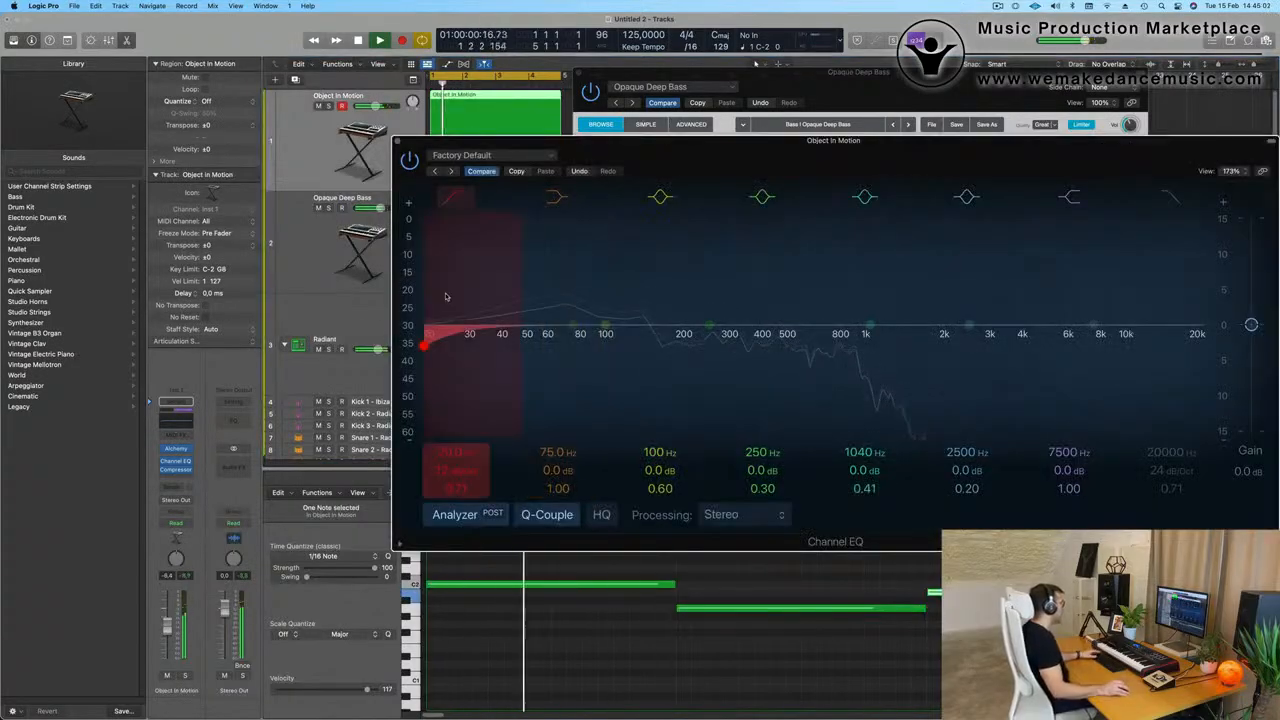
left_click_drag(470, 290, 592, 288)
left_click_drag(709, 331, 654, 321)
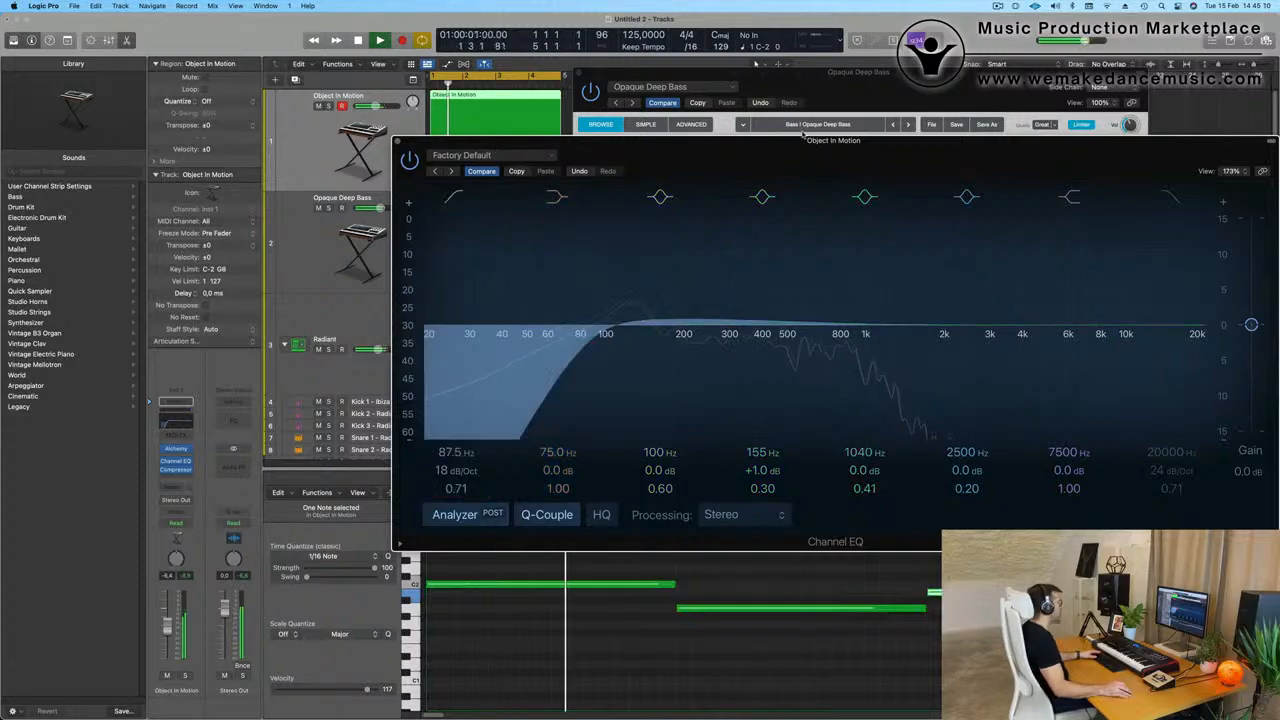
left_click_drag(734, 141, 652, 197)
left_click(318, 198)
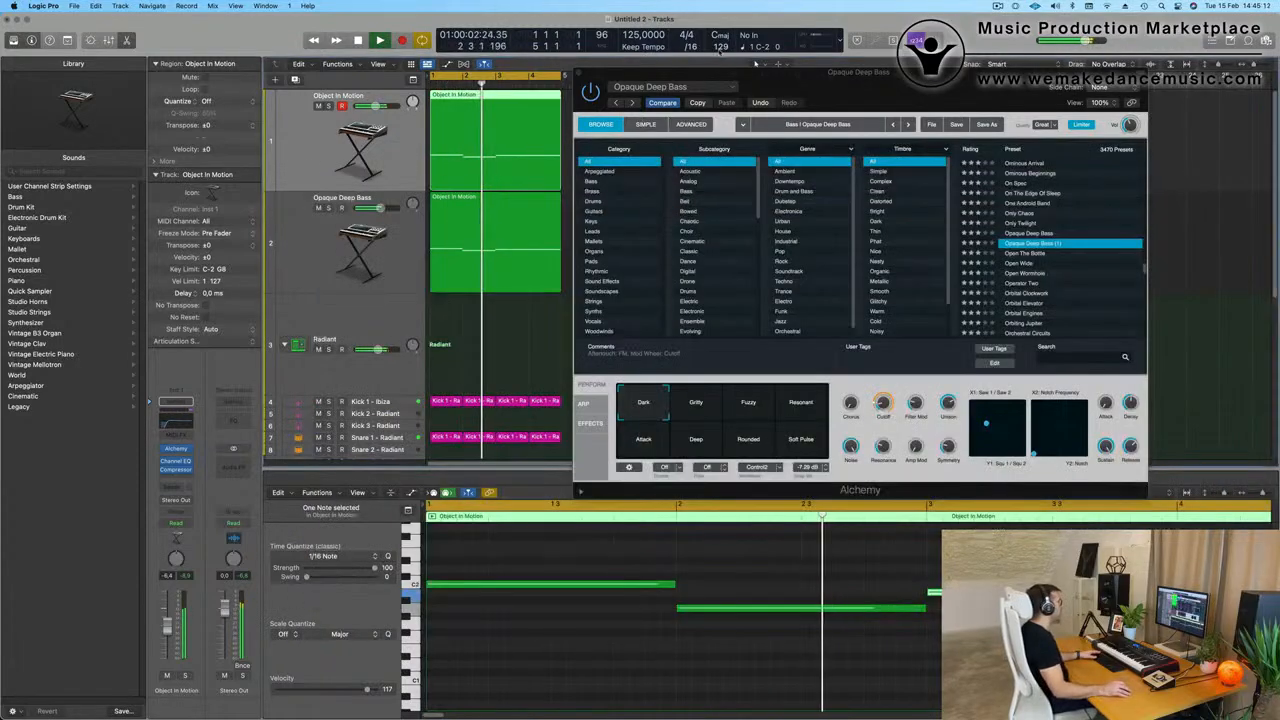
In Object In Motion's Alchemy, set the arpeggiator Pattern to 3, adjust the filter Cutoff and close the plug-in.
left_click_drag(850, 75, 899, 472)
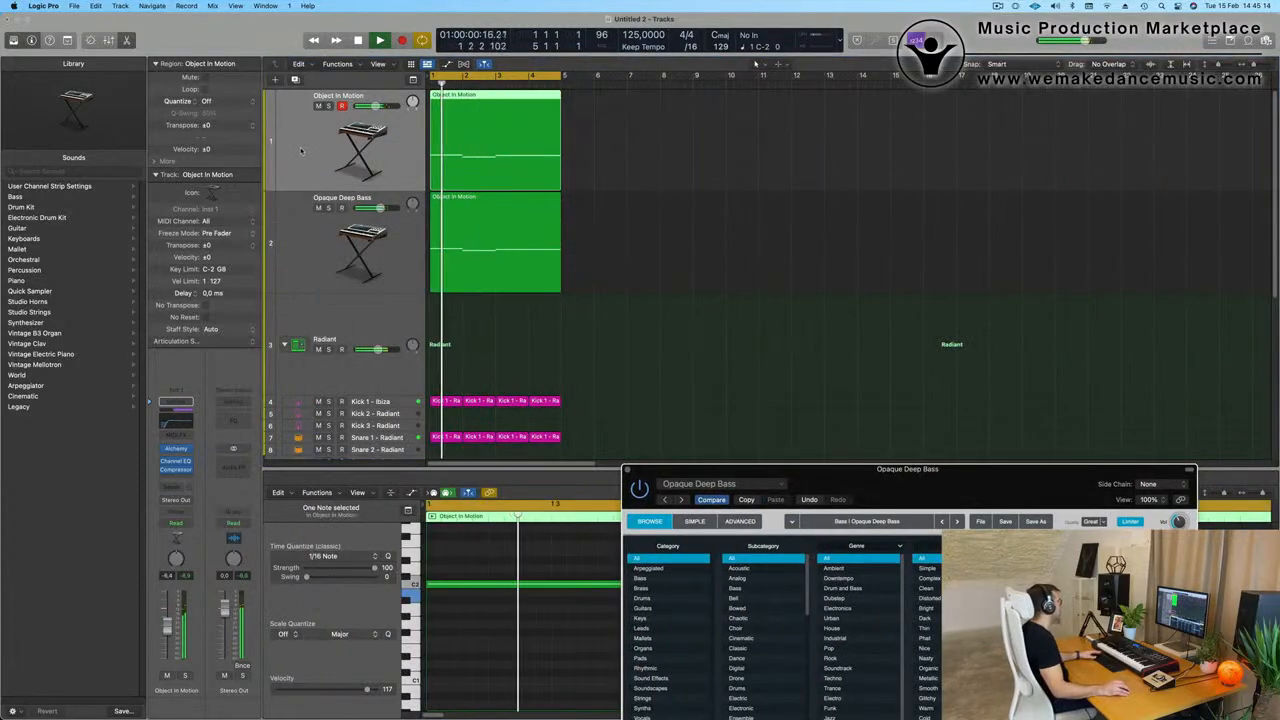
left_click(345, 128)
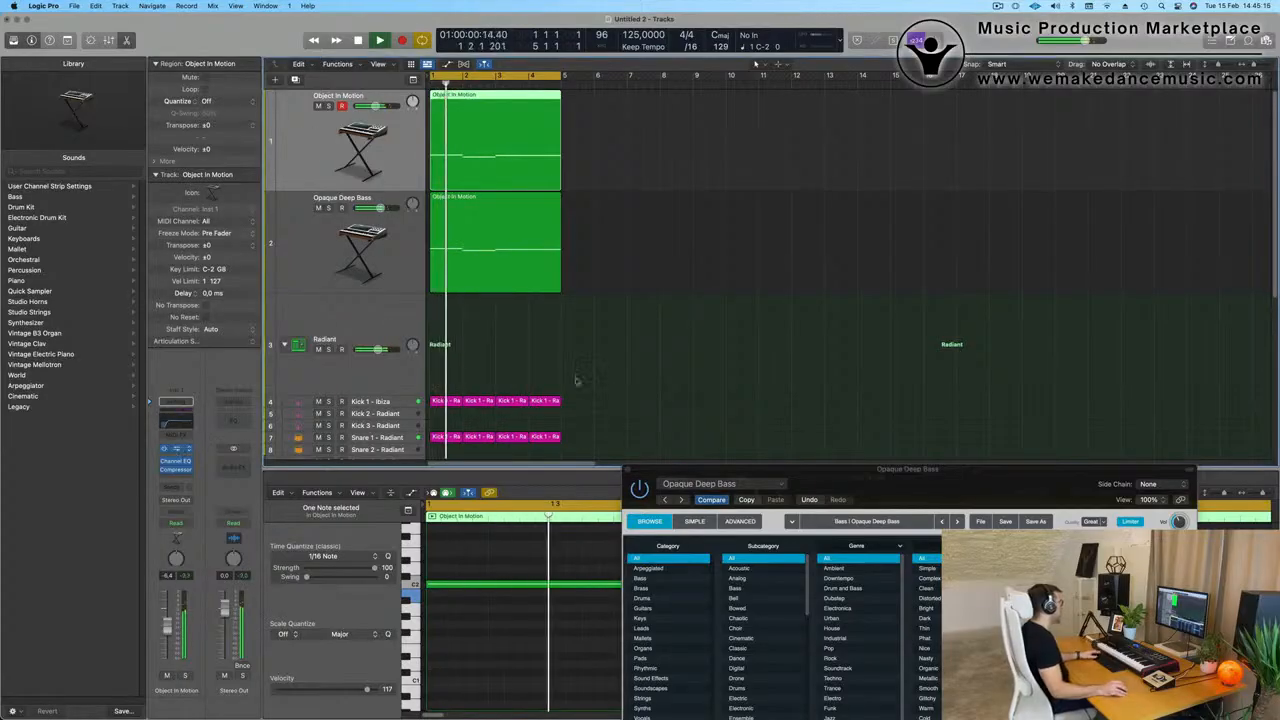
left_click(176, 450)
left_click_drag(1027, 122, 743, 133)
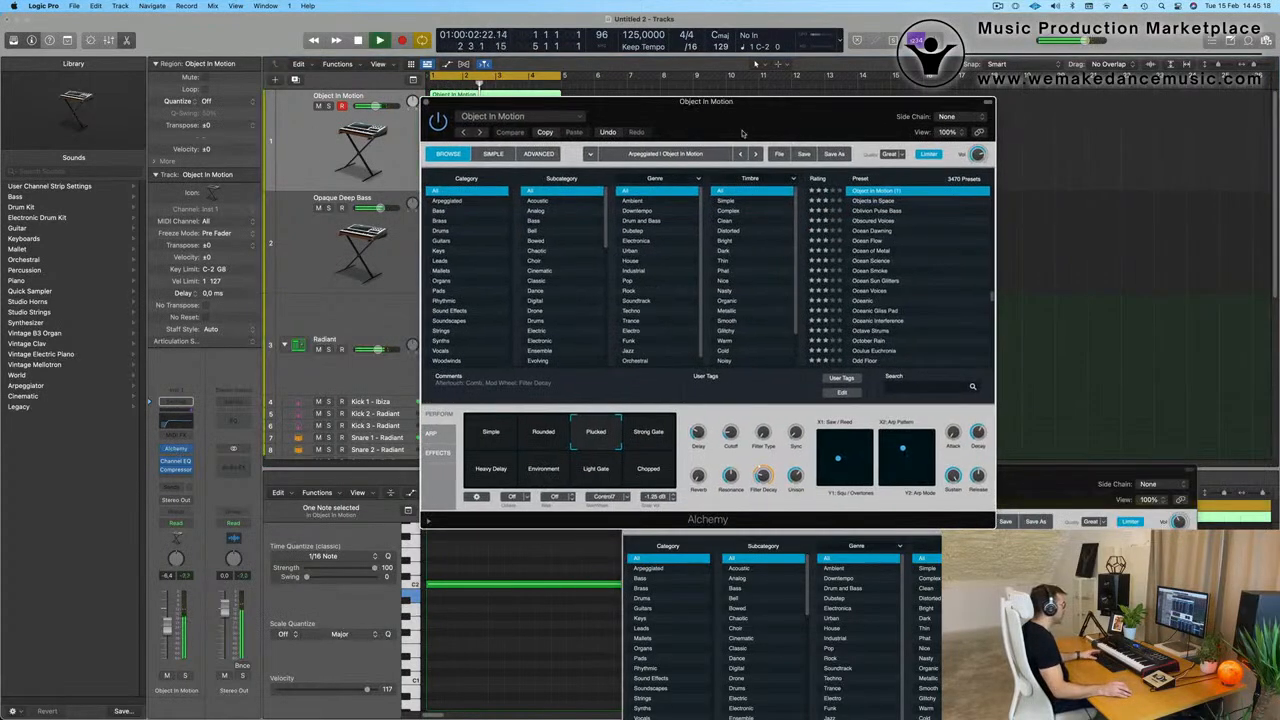
left_click(430, 433)
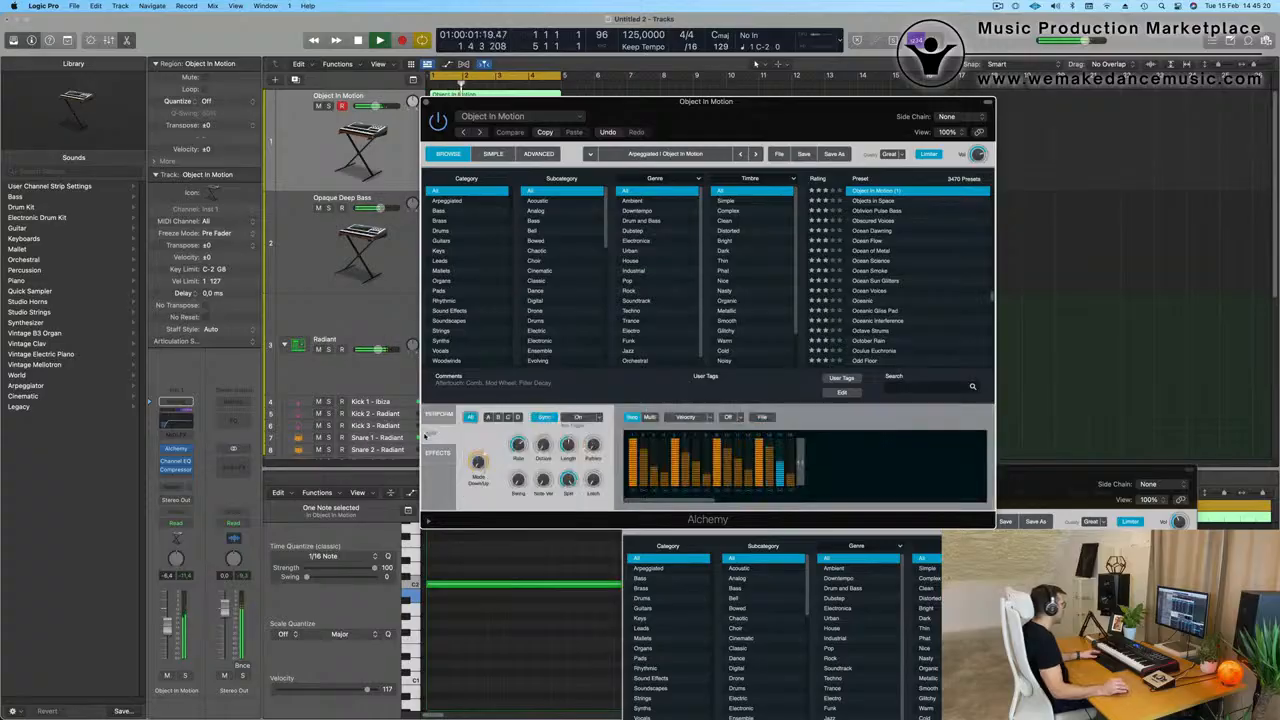
left_click_drag(597, 442, 598, 434)
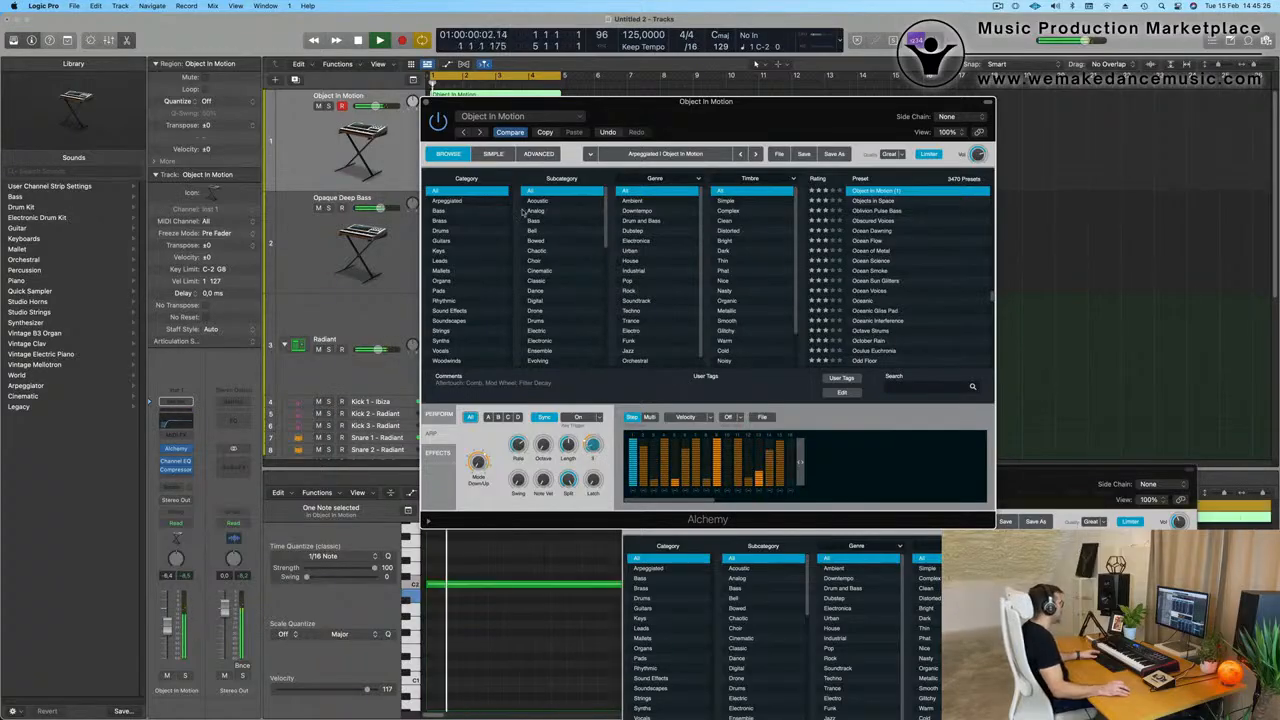
left_click(438, 414)
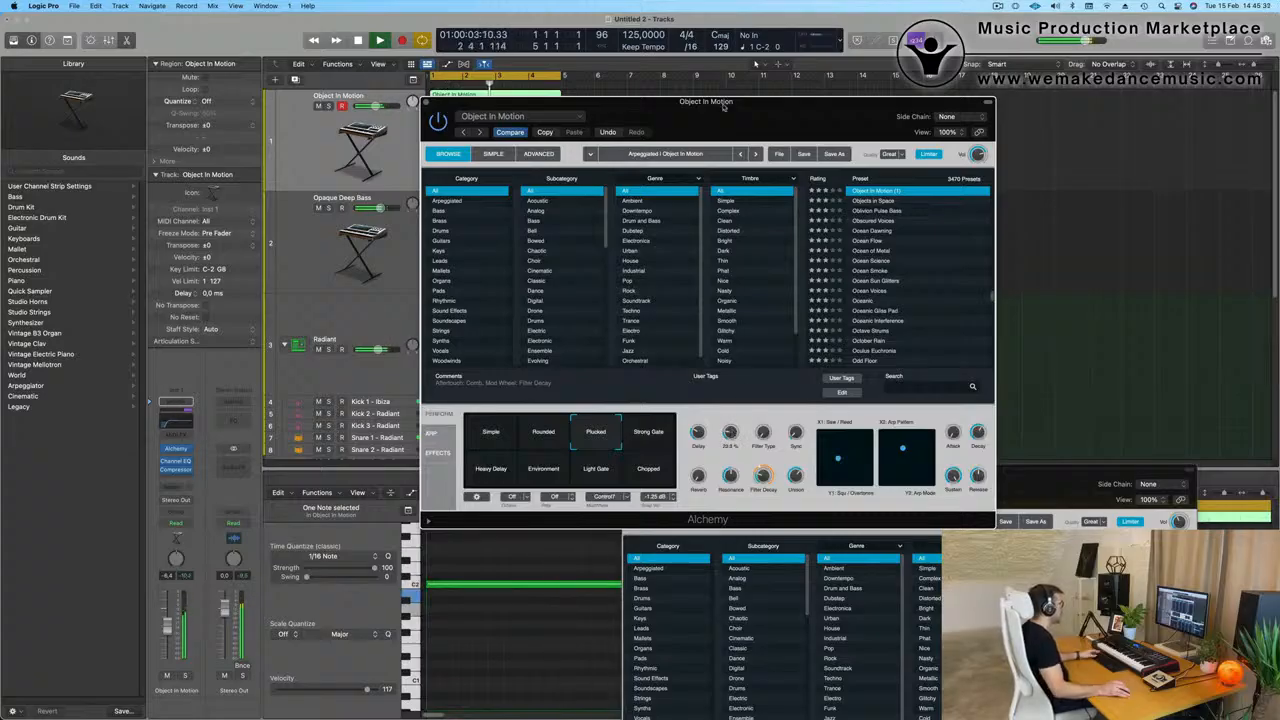
left_click_drag(723, 106, 835, 134)
left_click(549, 126)
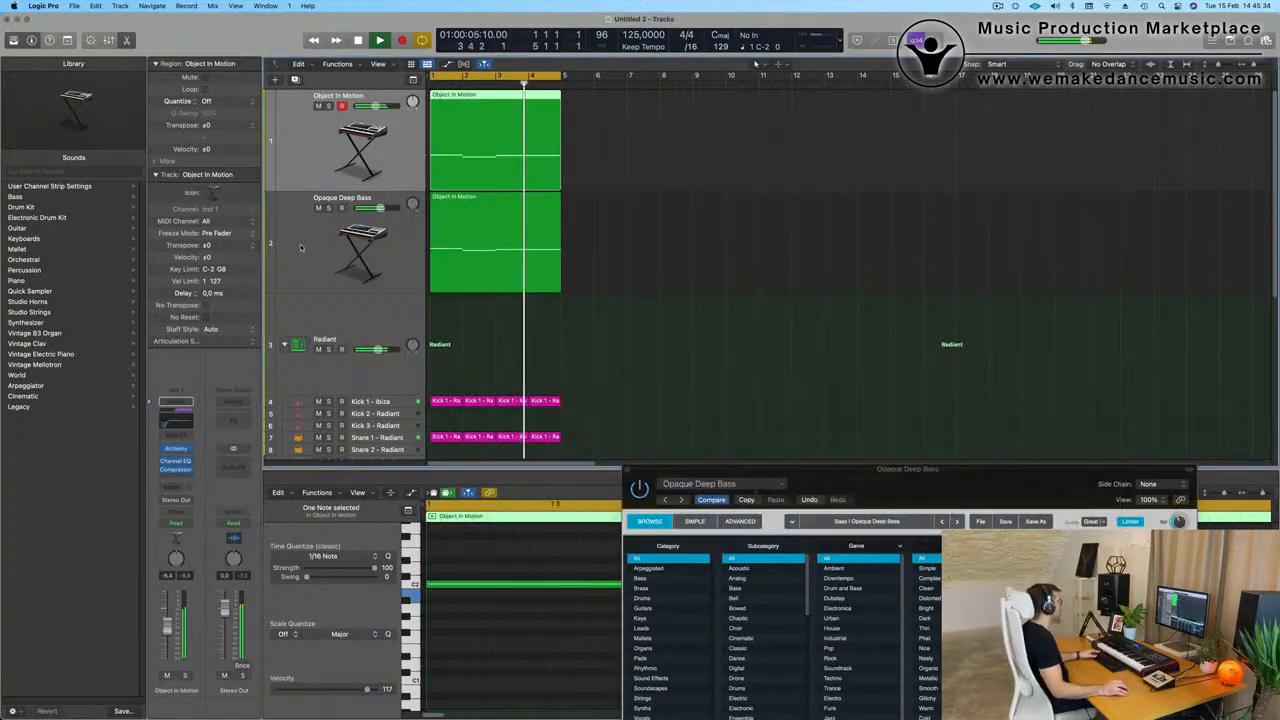
In the Opaque Deep Bass track's Alchemy, set Filter Mod to 47 % and Amp Mod to 0.0 %, and close the plug-in.
left_click(305, 243)
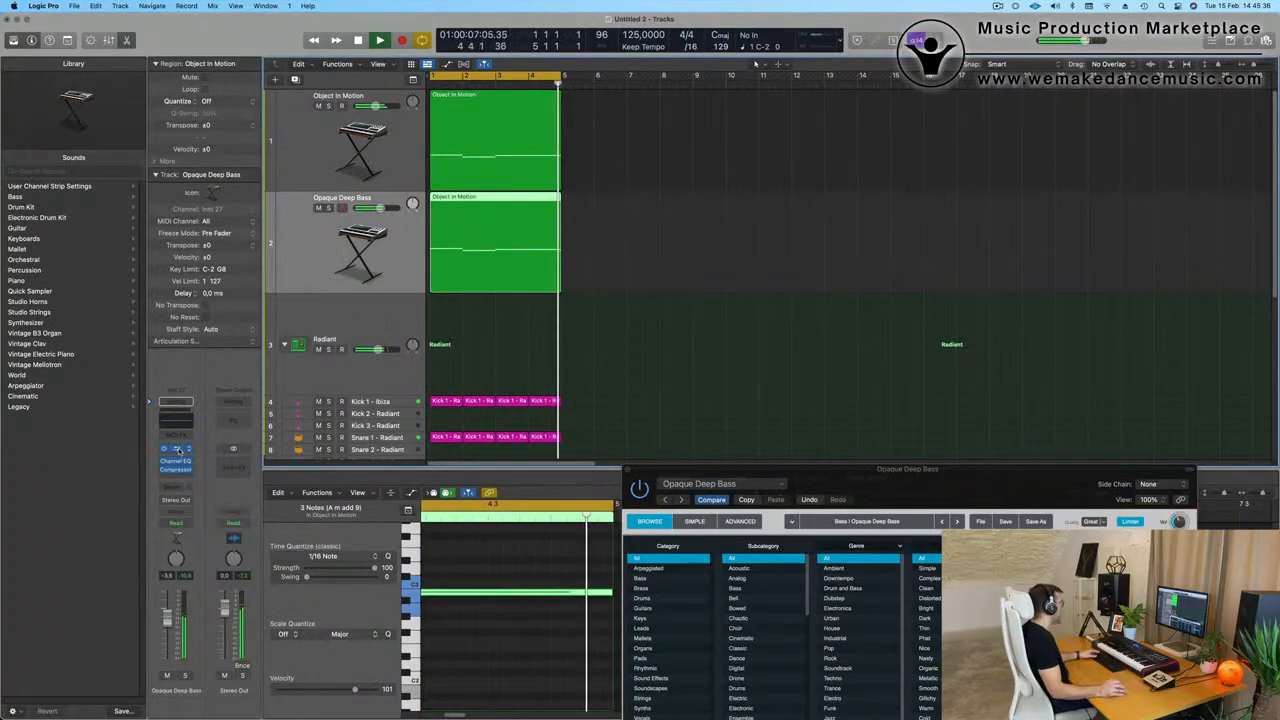
left_click(628, 469)
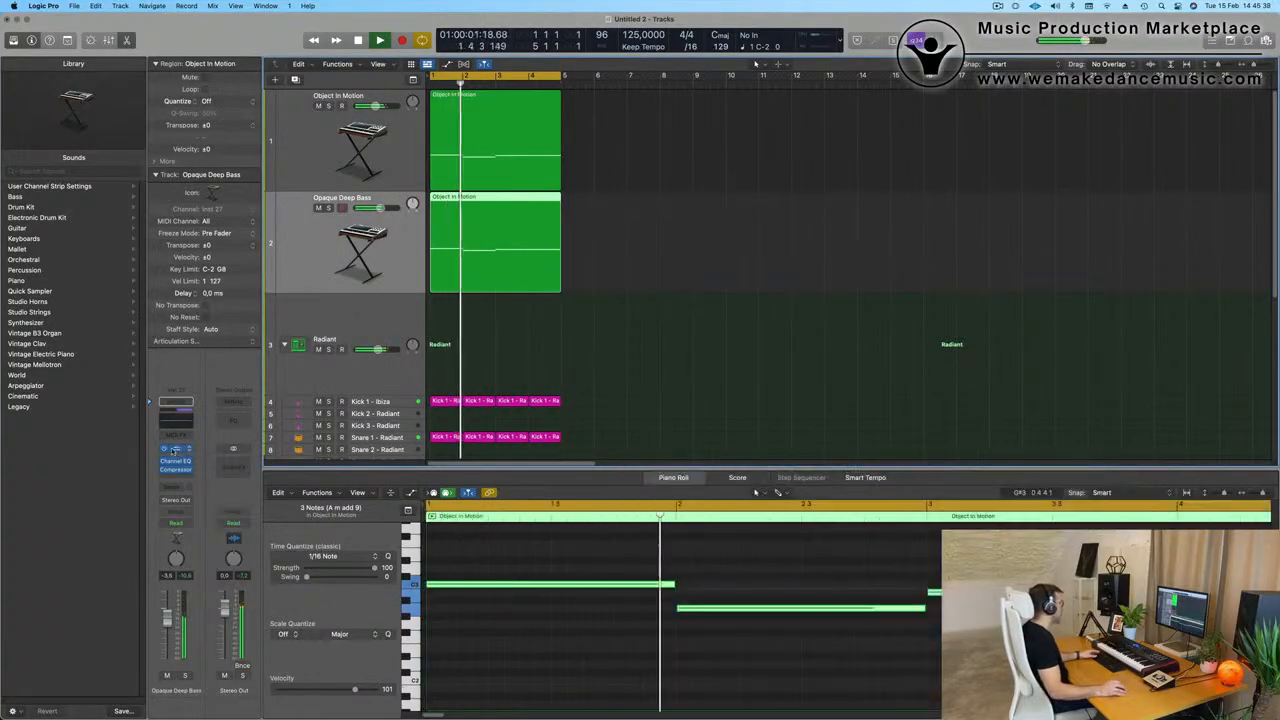
left_click(178, 449)
left_click_drag(913, 470, 808, 114)
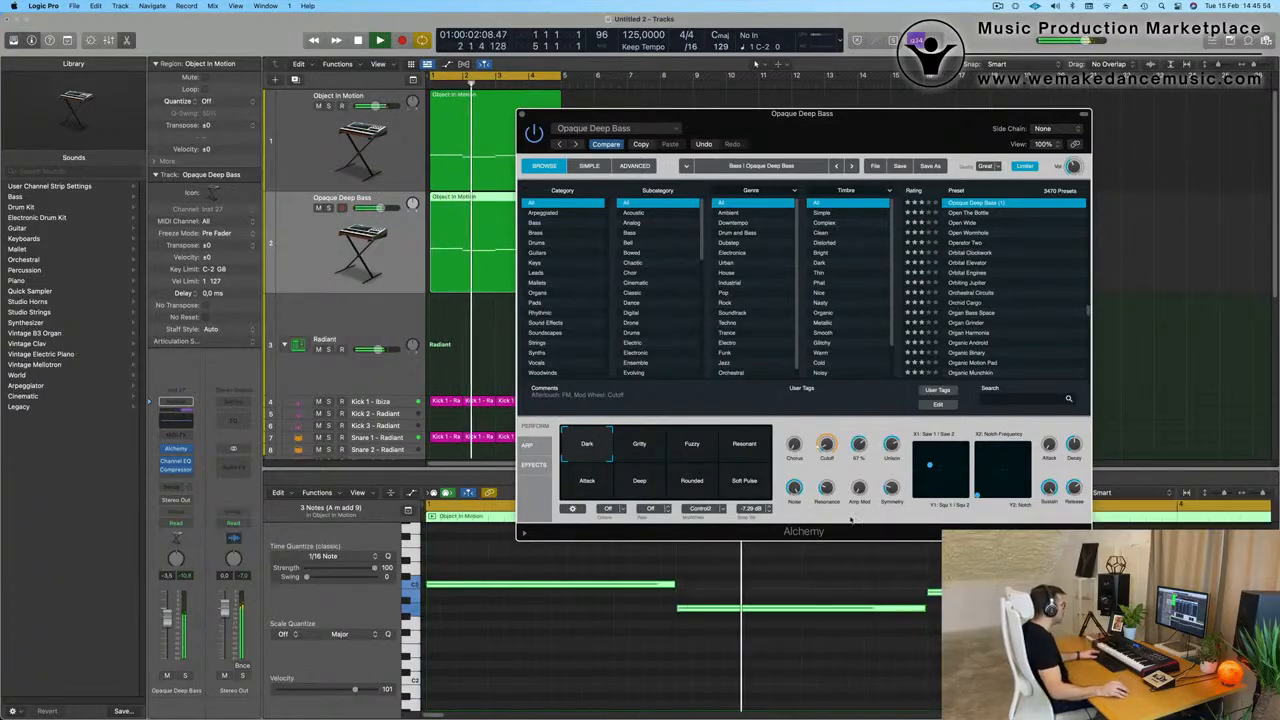
left_click_drag(847, 134, 822, 231)
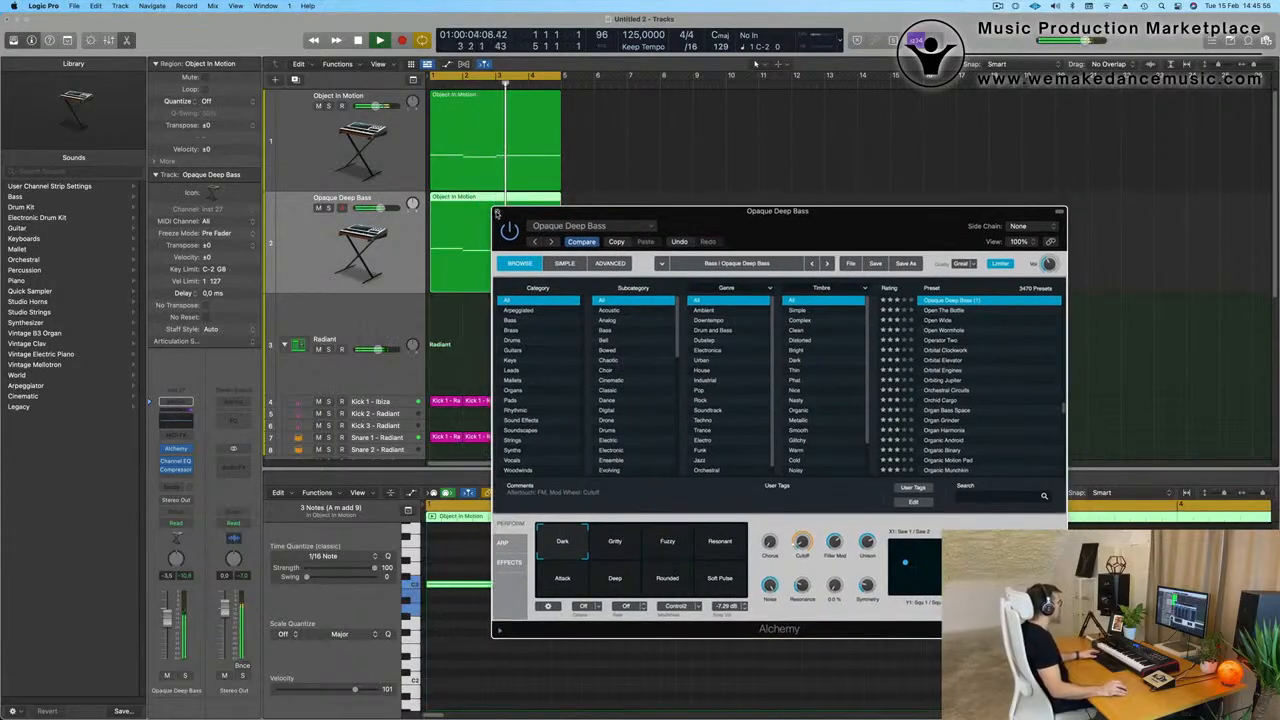
left_click(497, 213)
Adjust the Bus 3 and Bus 2 send levels on the Hi-Hat 1 - Radiant track.
left_click_drag(560, 291, 619, 294)
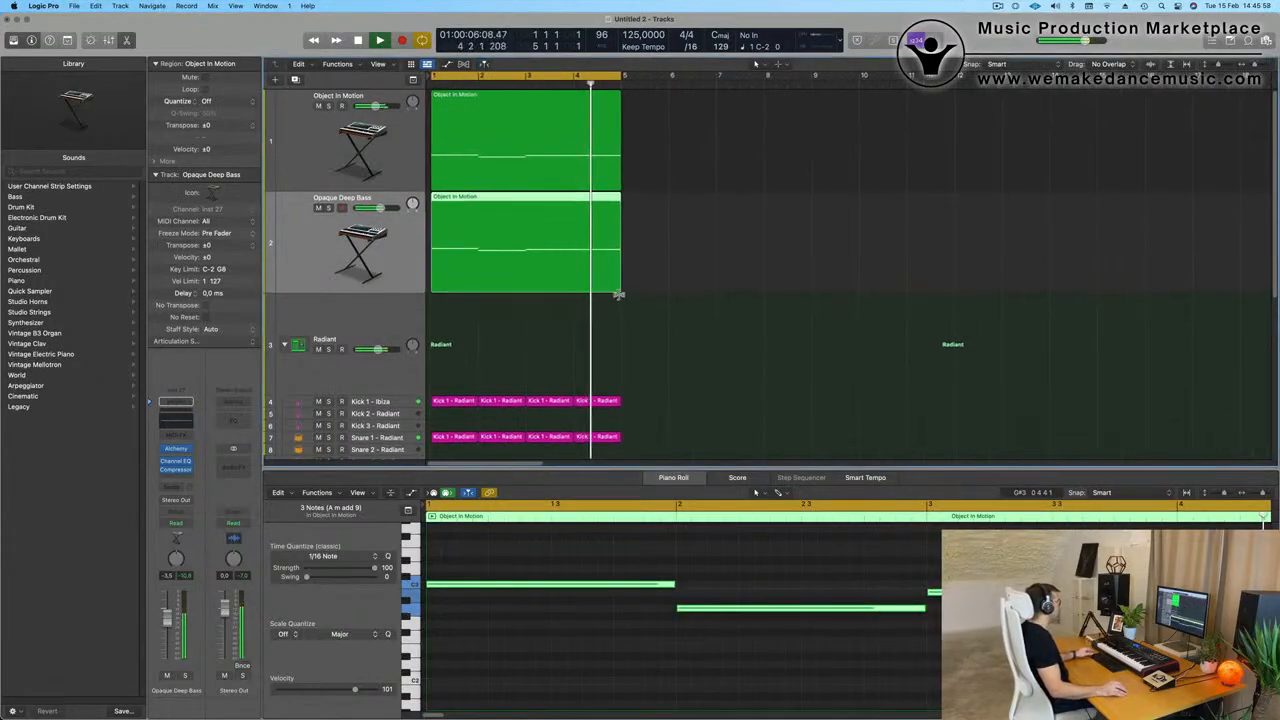
scroll(619, 294, "down", 6)
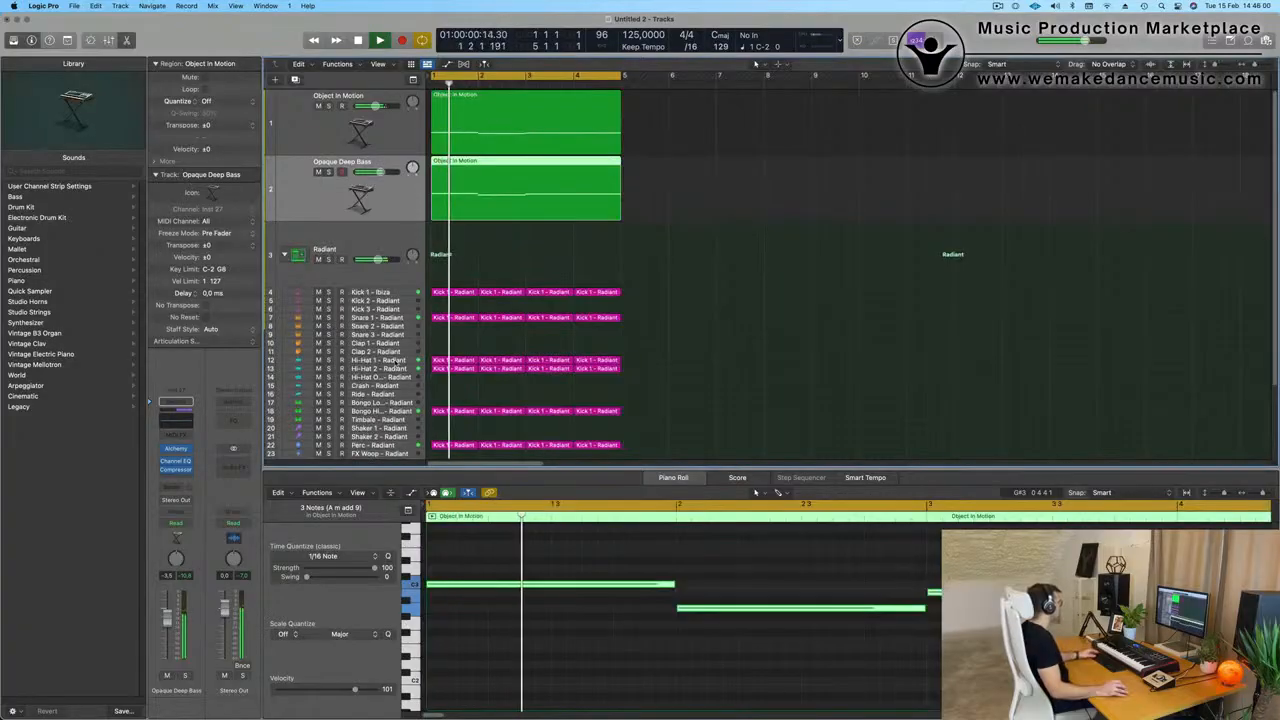
left_click(396, 362)
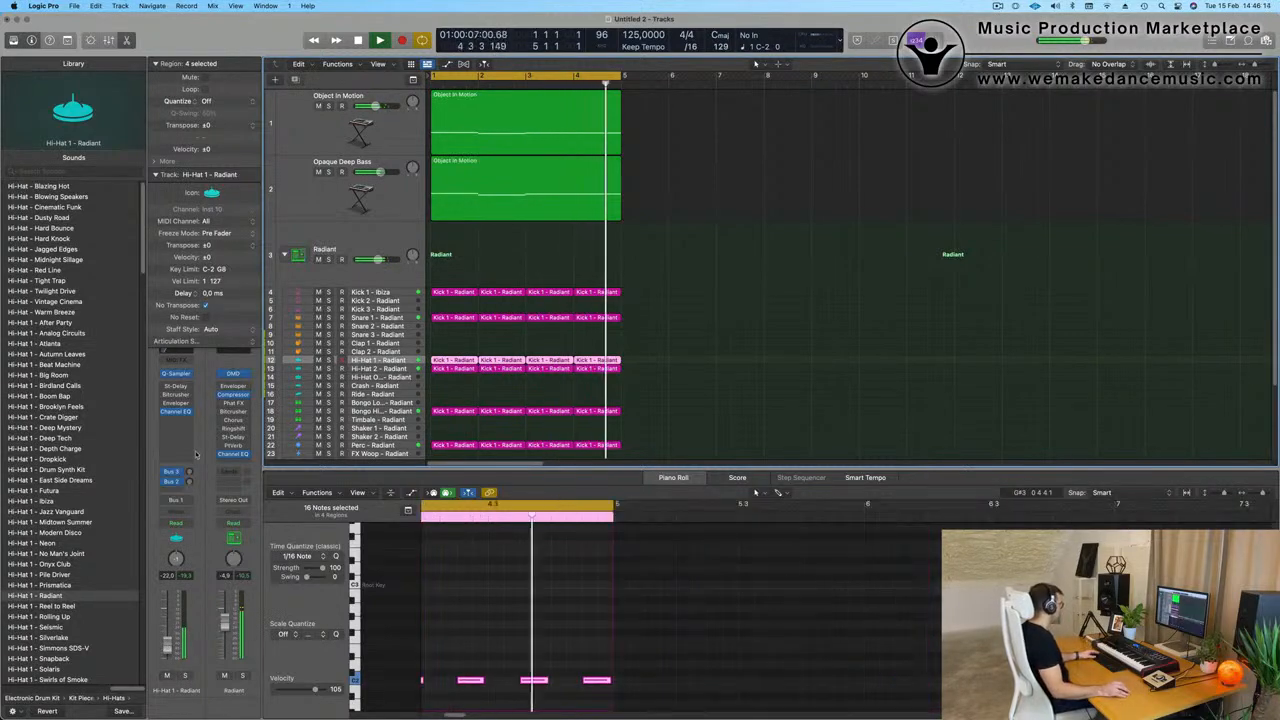
left_click_drag(190, 472, 190, 472)
left_click(190, 483)
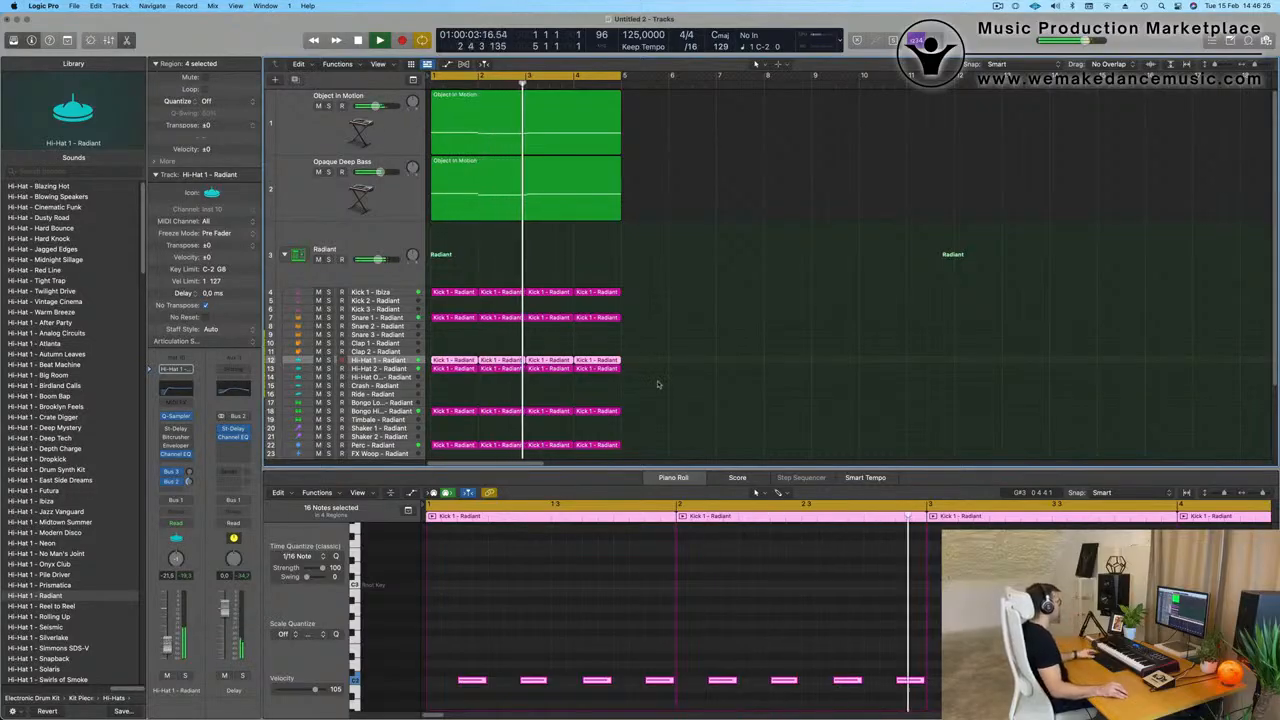
Duplicate the Object In Motion track, place the copy below Opaque Deep Bass, and set its Channel EQ low cut to 20.0 Hz.
scroll(710, 279, "down", 3)
scroll(712, 255, "down", 2)
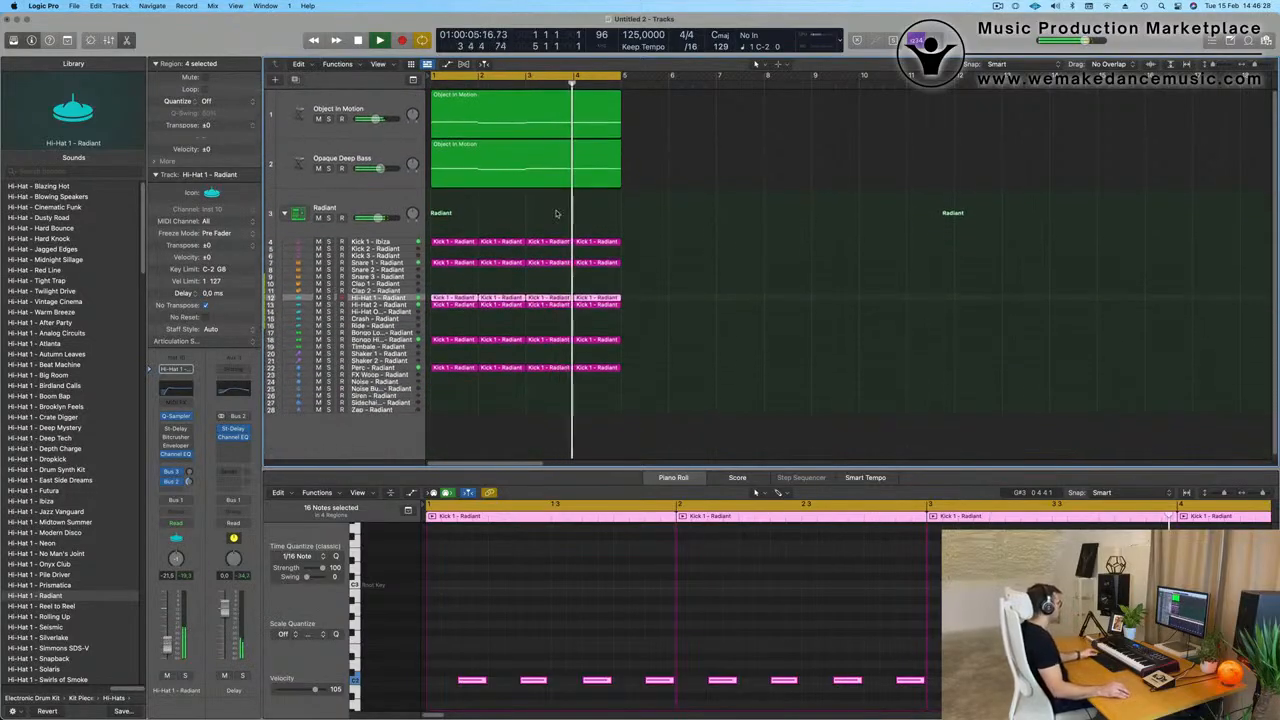
left_click(356, 150)
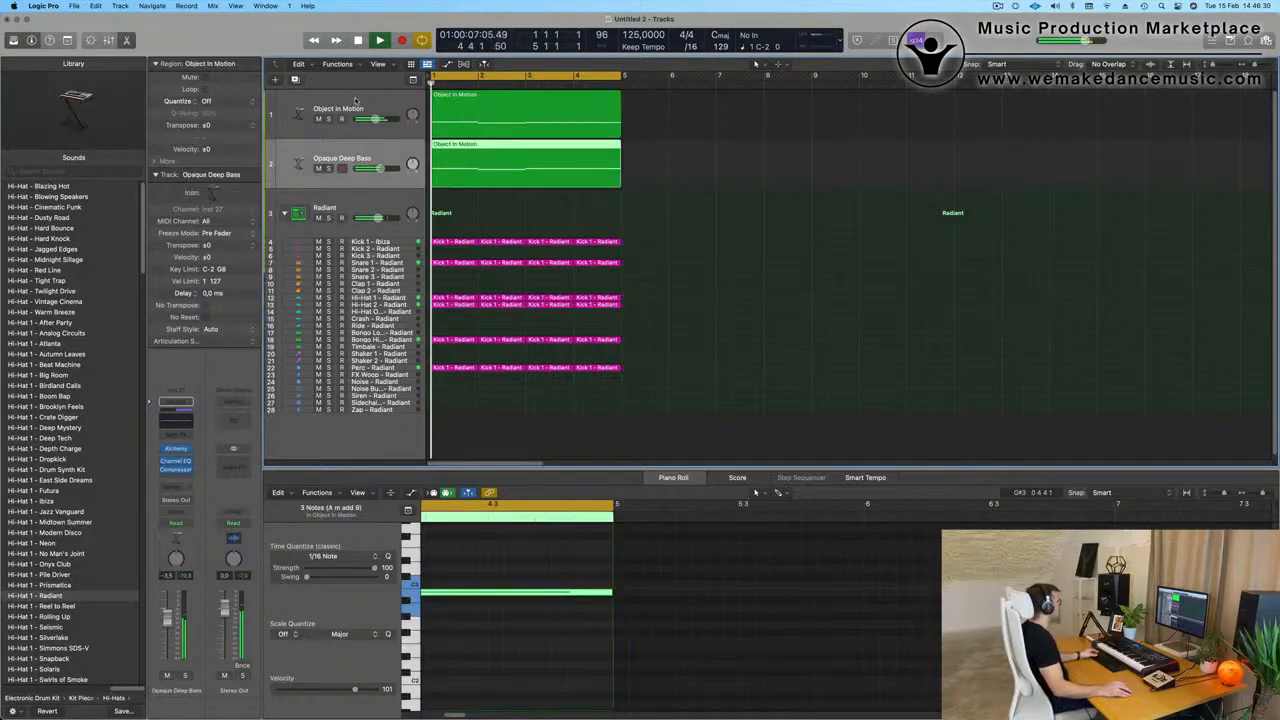
left_click(355, 101)
key("super+d")
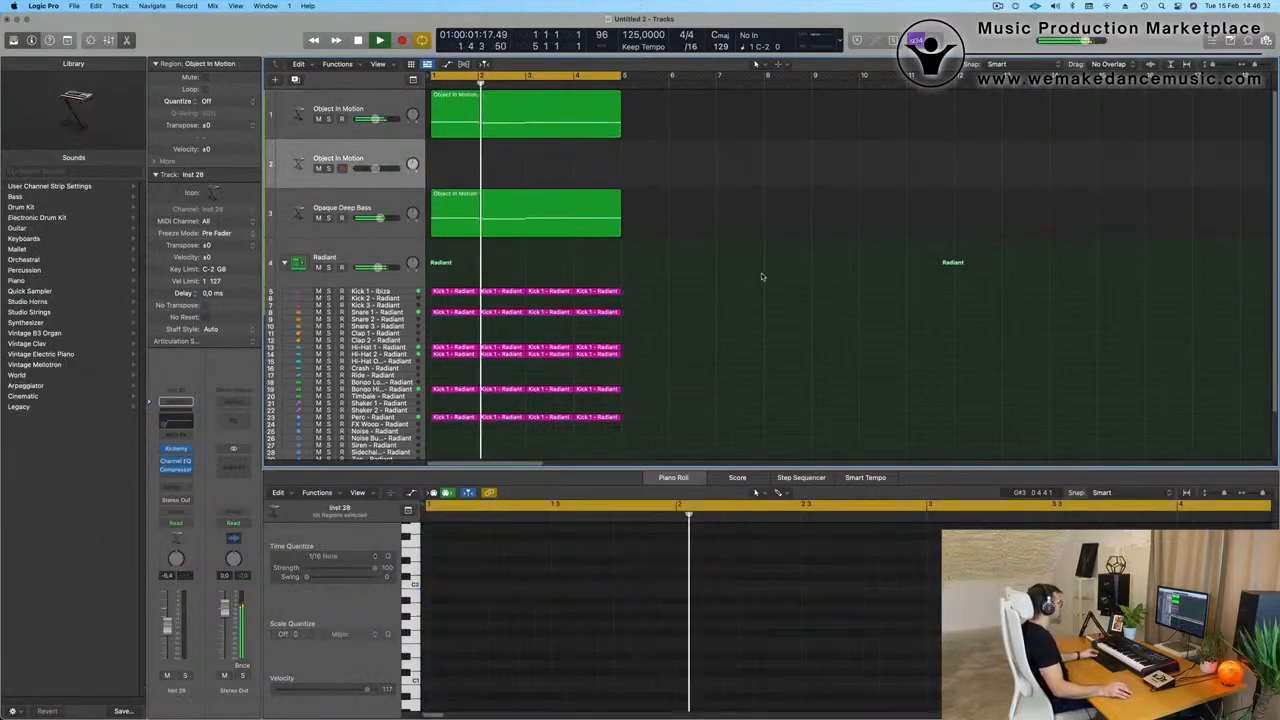
left_click_drag(372, 160, 604, 216)
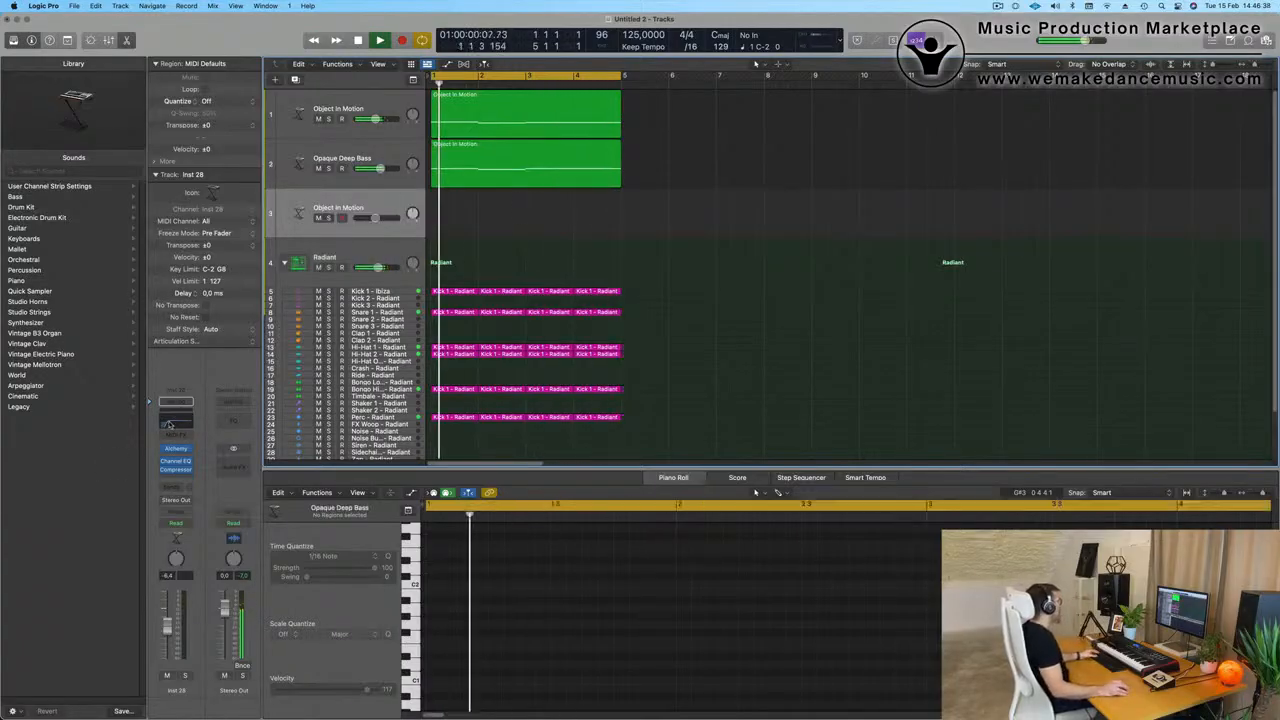
left_click(170, 425)
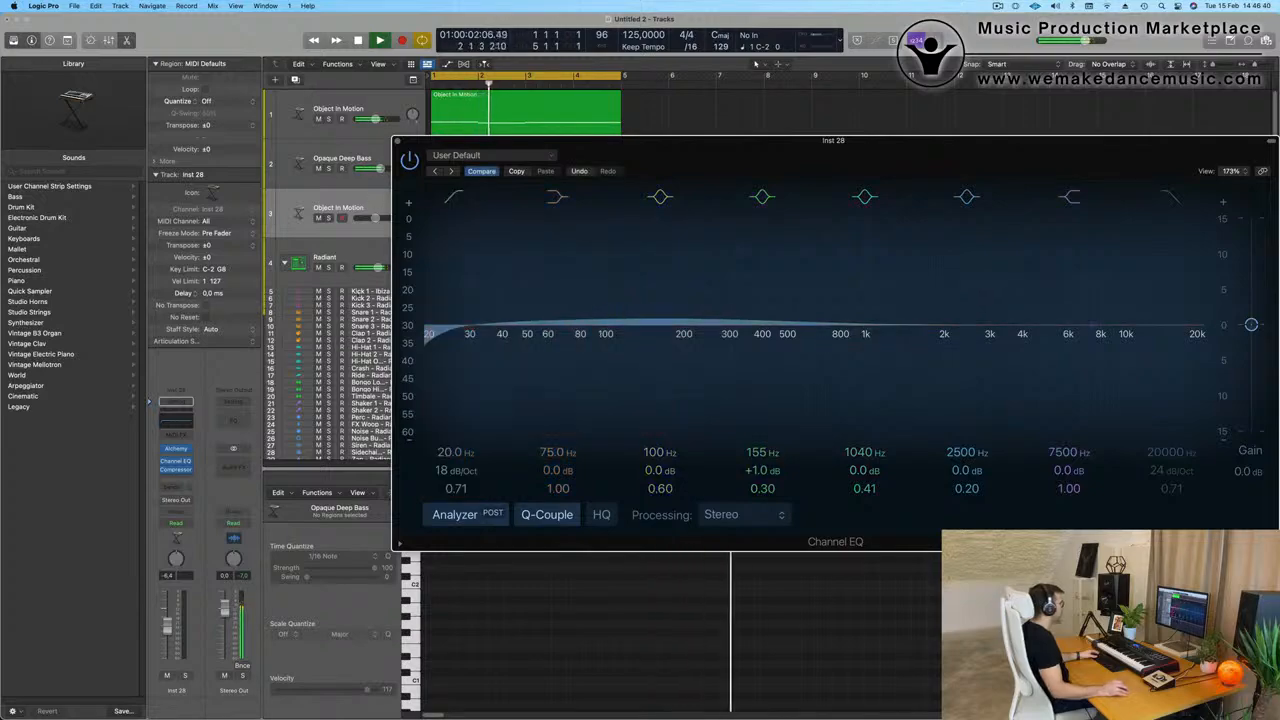
left_click(397, 142)
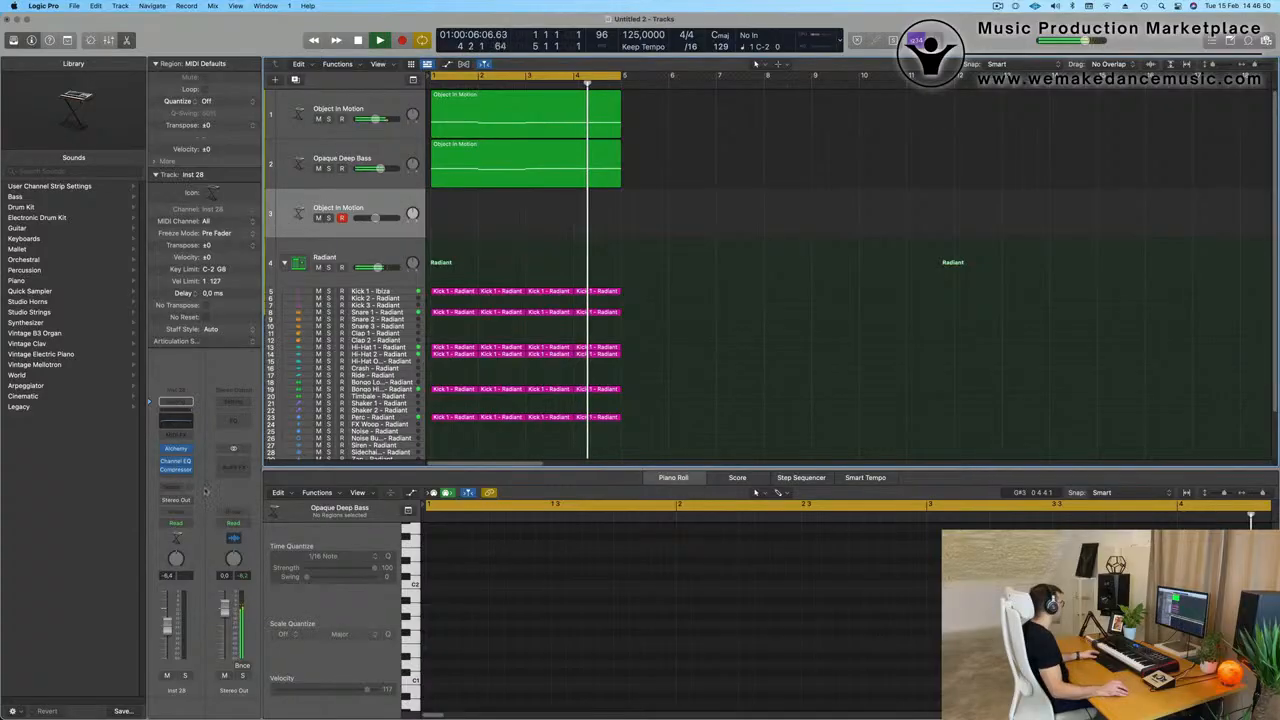
Send the duplicated Object In Motion track to Bus 5 and insert a stereo SilverVerb on that bus's aux channel.
left_click(176, 487)
mouse_move(178, 503)
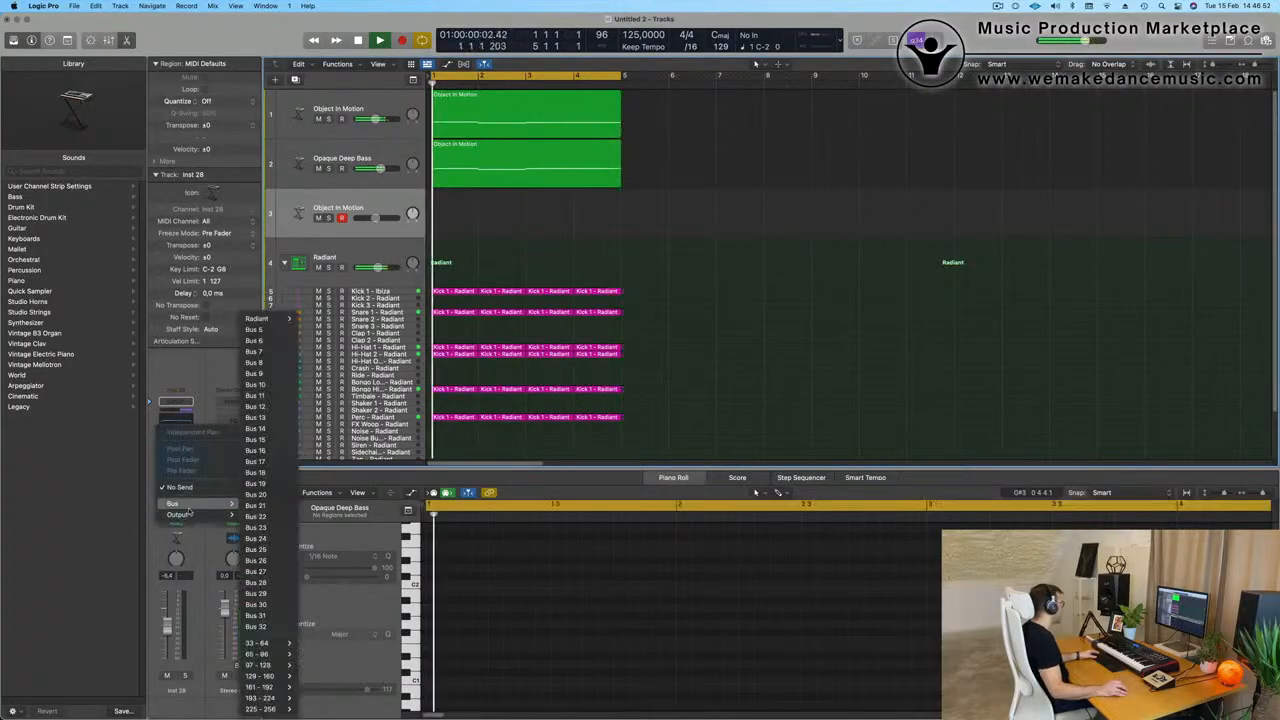
left_click(256, 329)
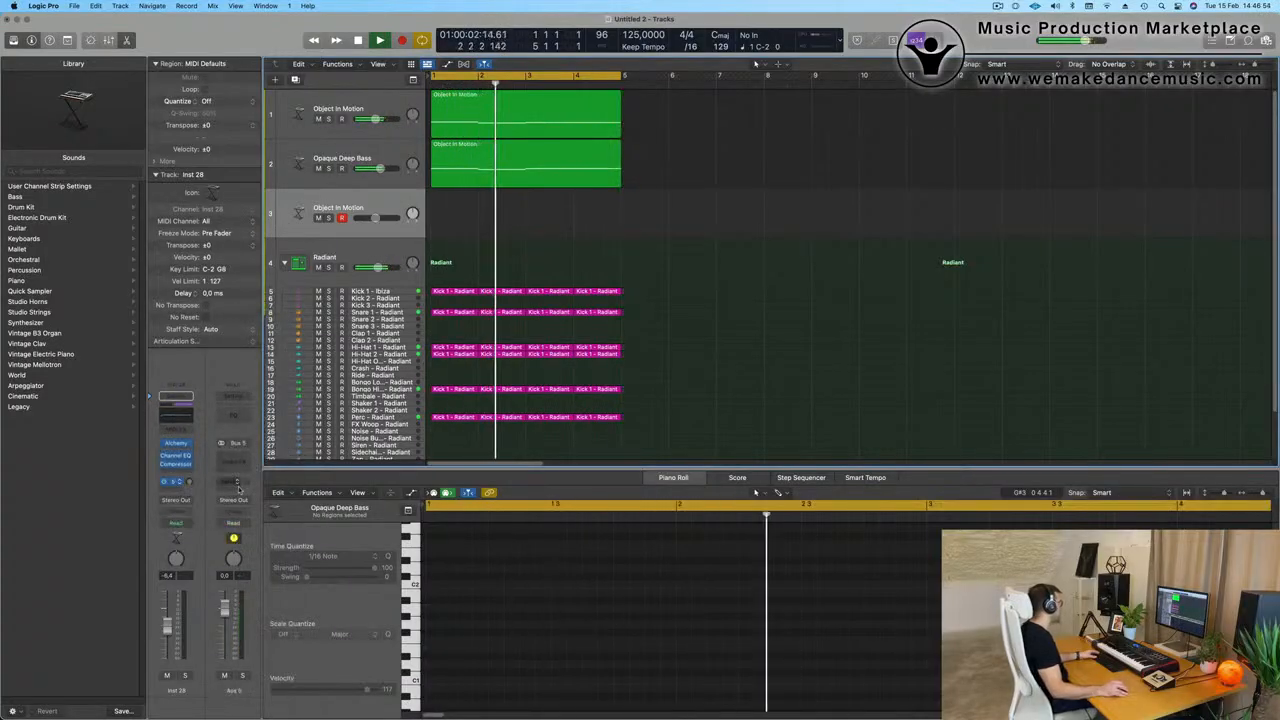
left_click(233, 458)
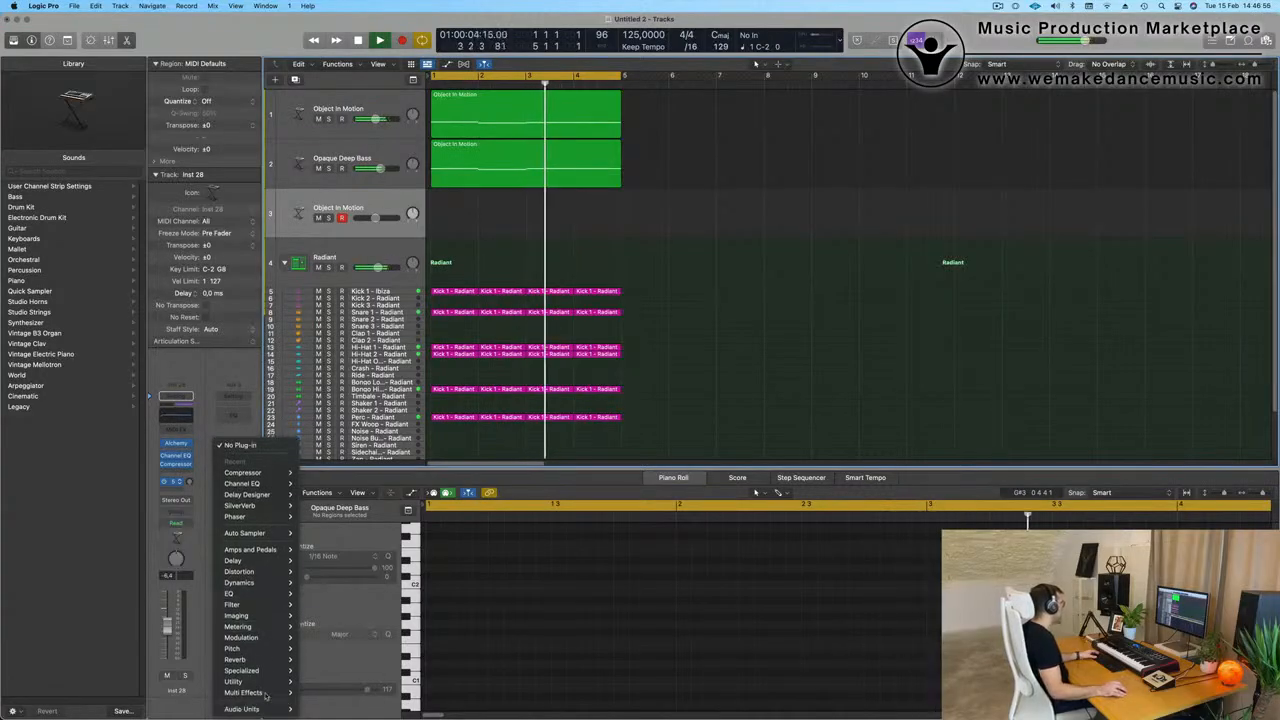
mouse_move(240, 660)
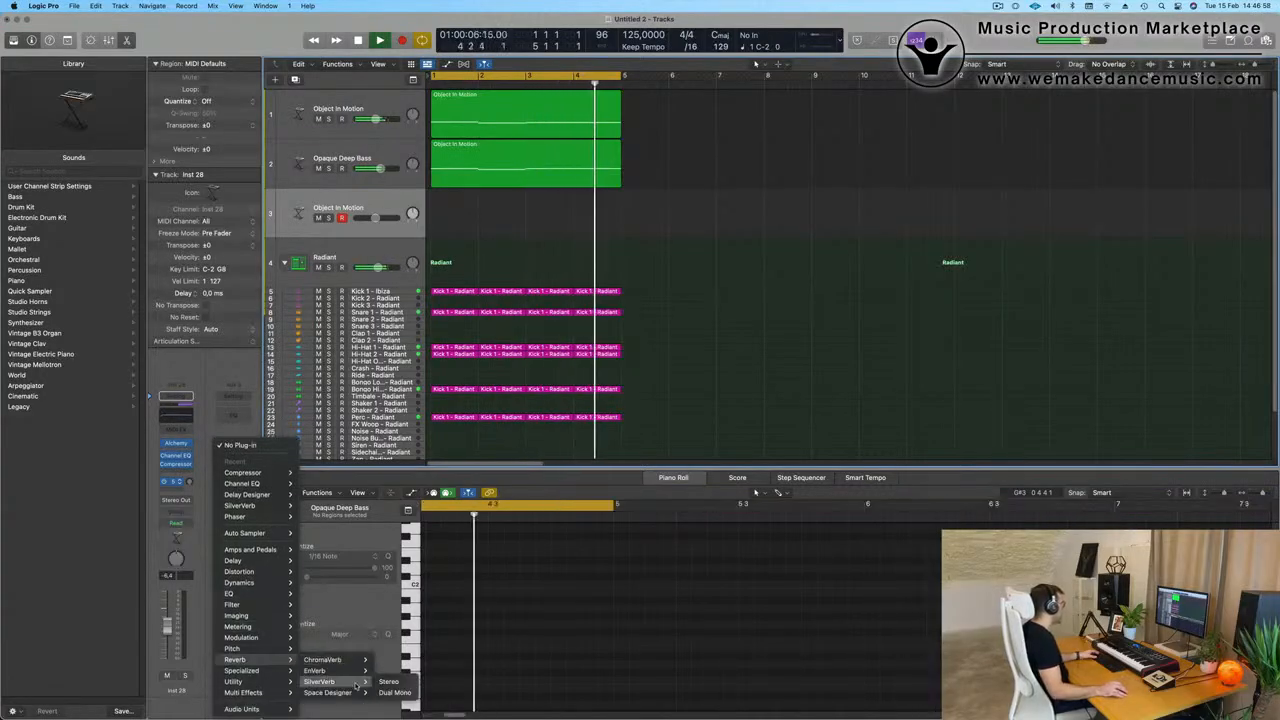
left_click(388, 681)
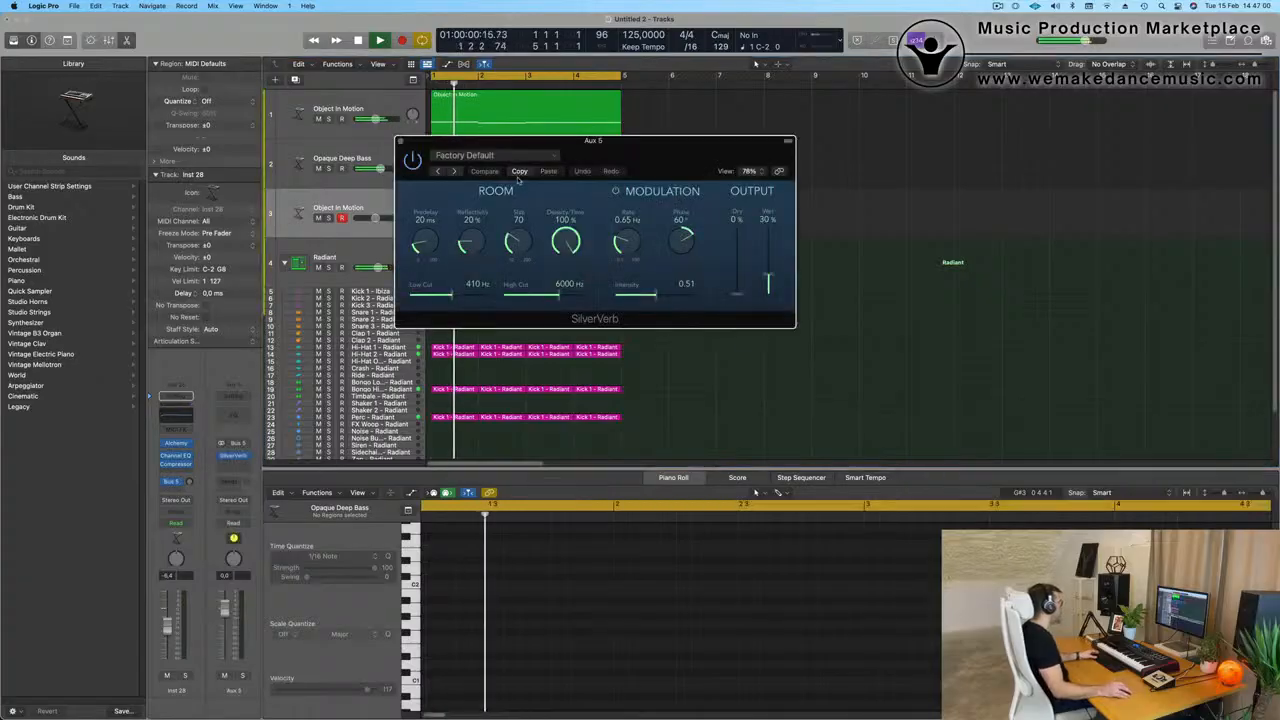
Load the grandiose preset in the aux channel's SilverVerb and close the plug-in.
left_click(490, 155)
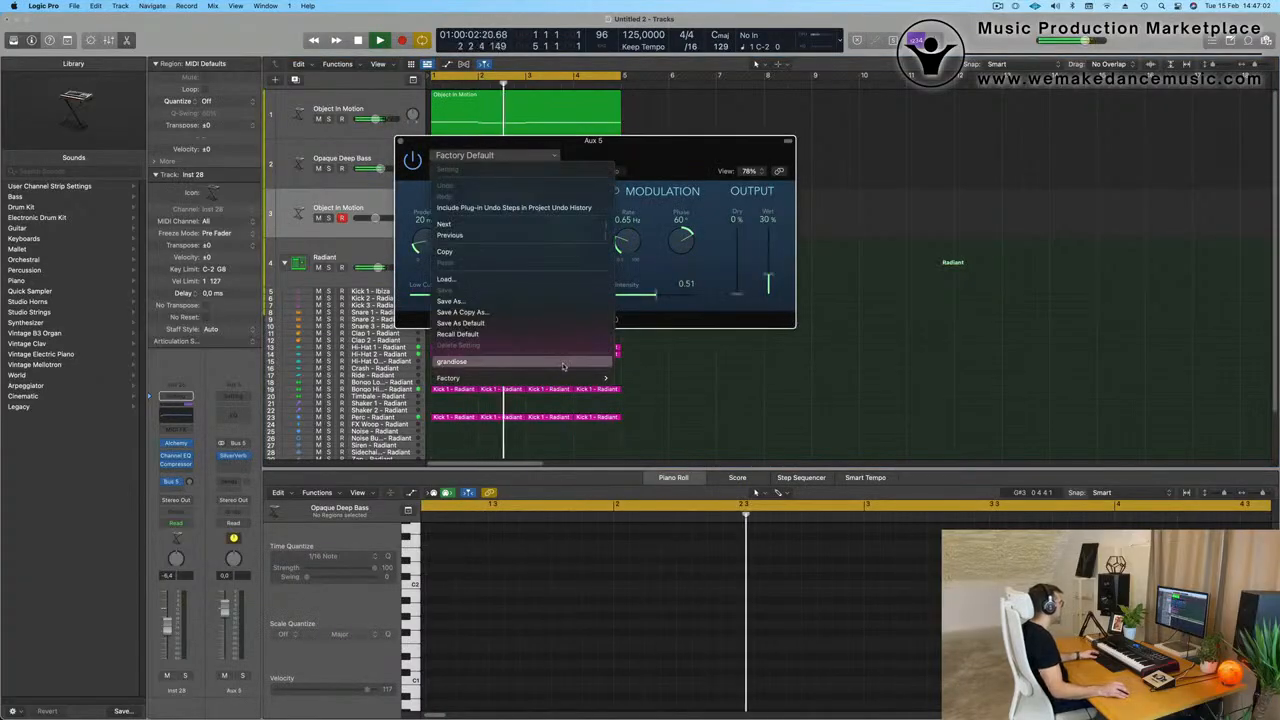
left_click(520, 362)
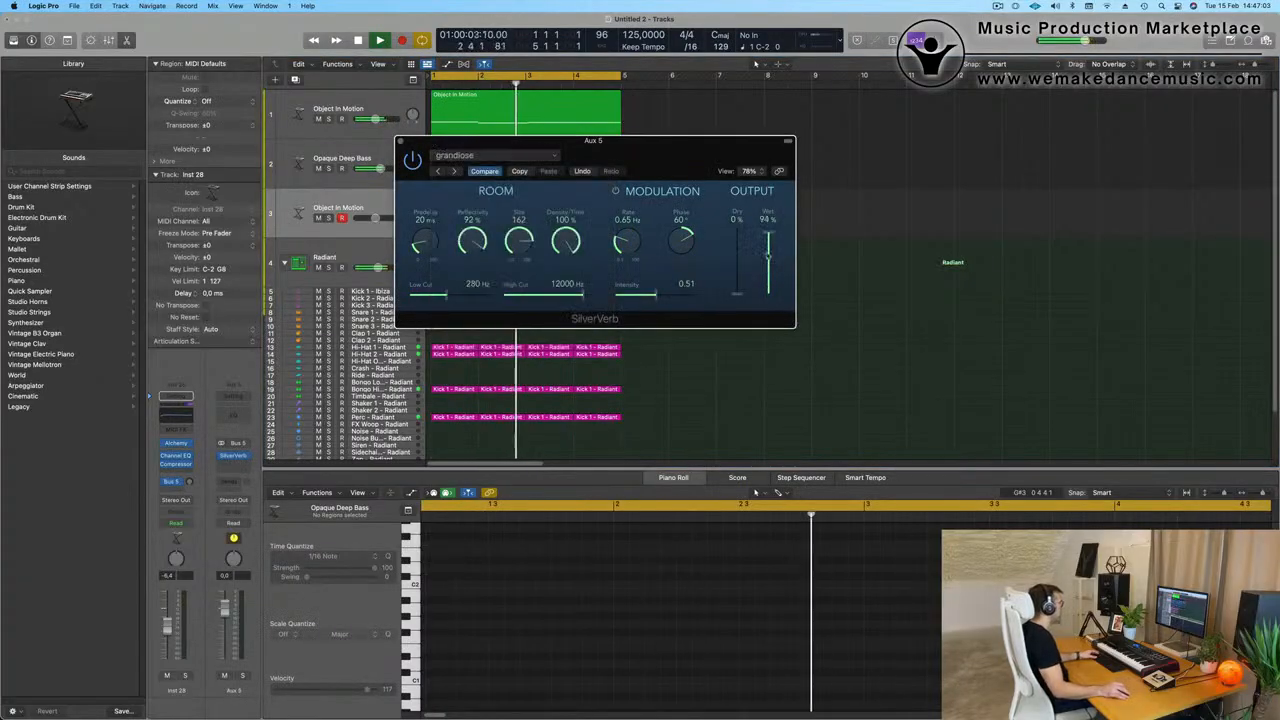
left_click(400, 142)
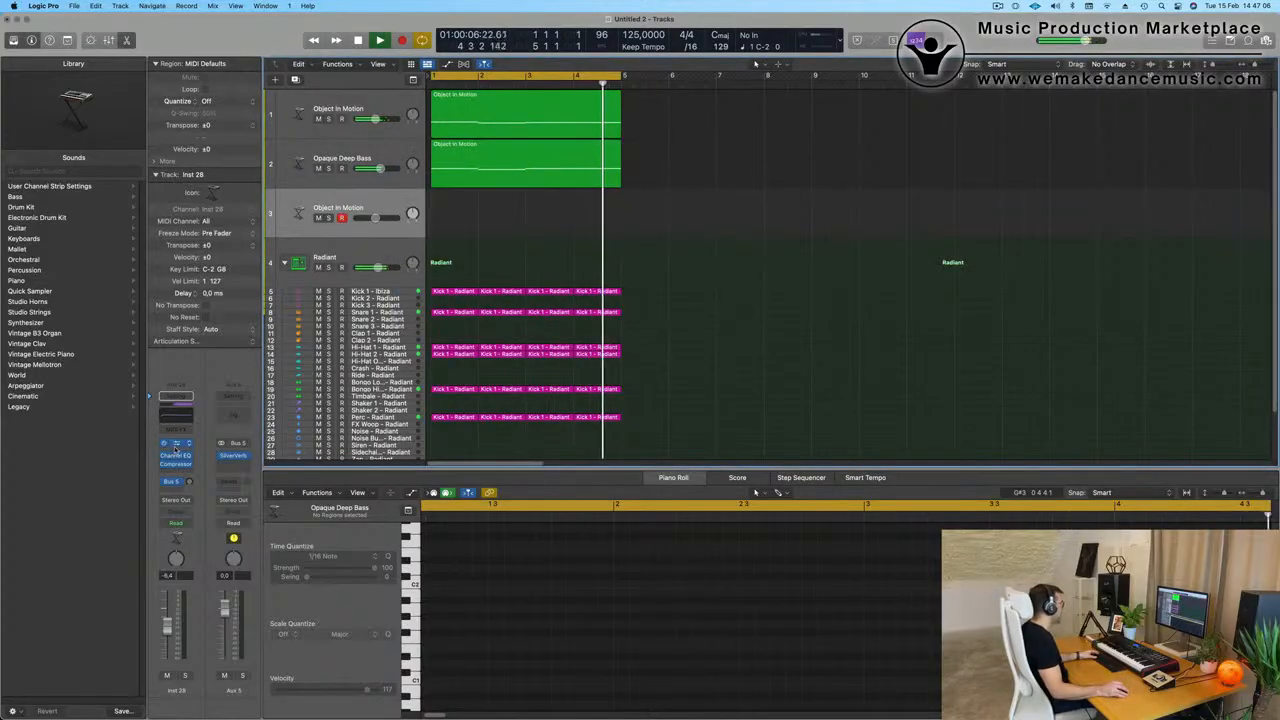
Repeat all the four-bar regions three times and extend the cycle range to bar 17.
key("super+a")
key("super+r")
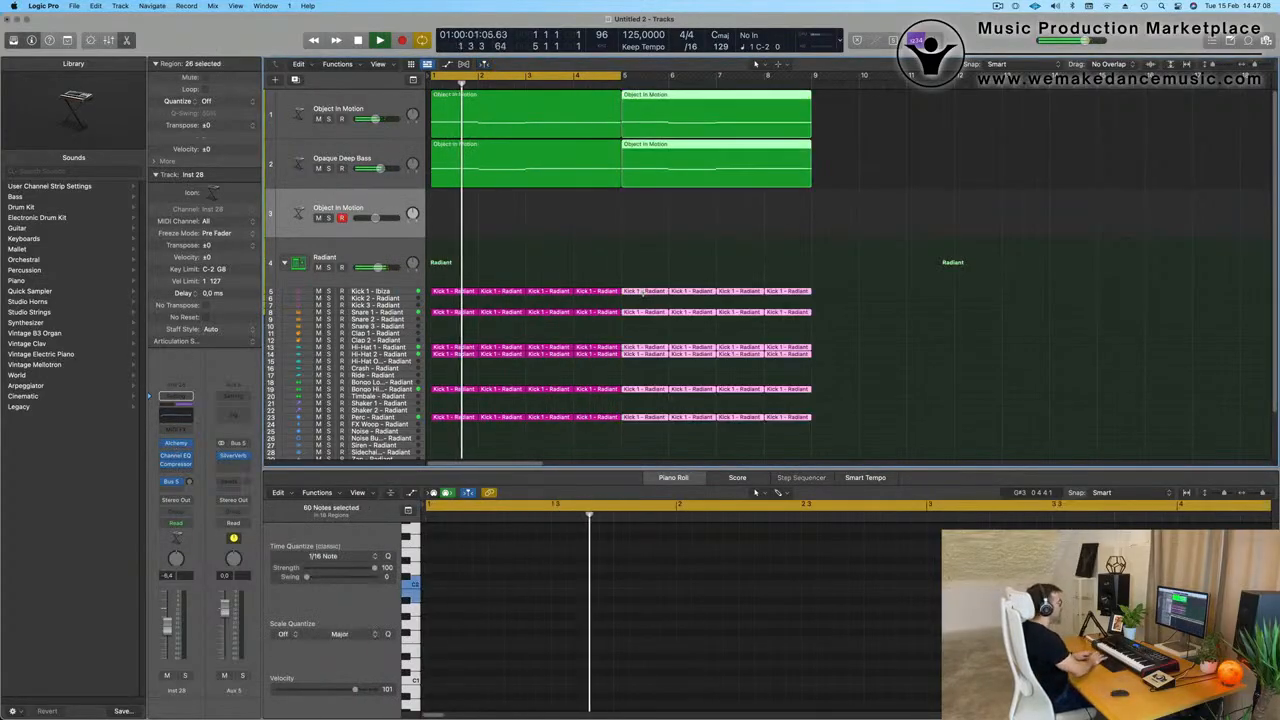
key("super+r")
key("super+r")
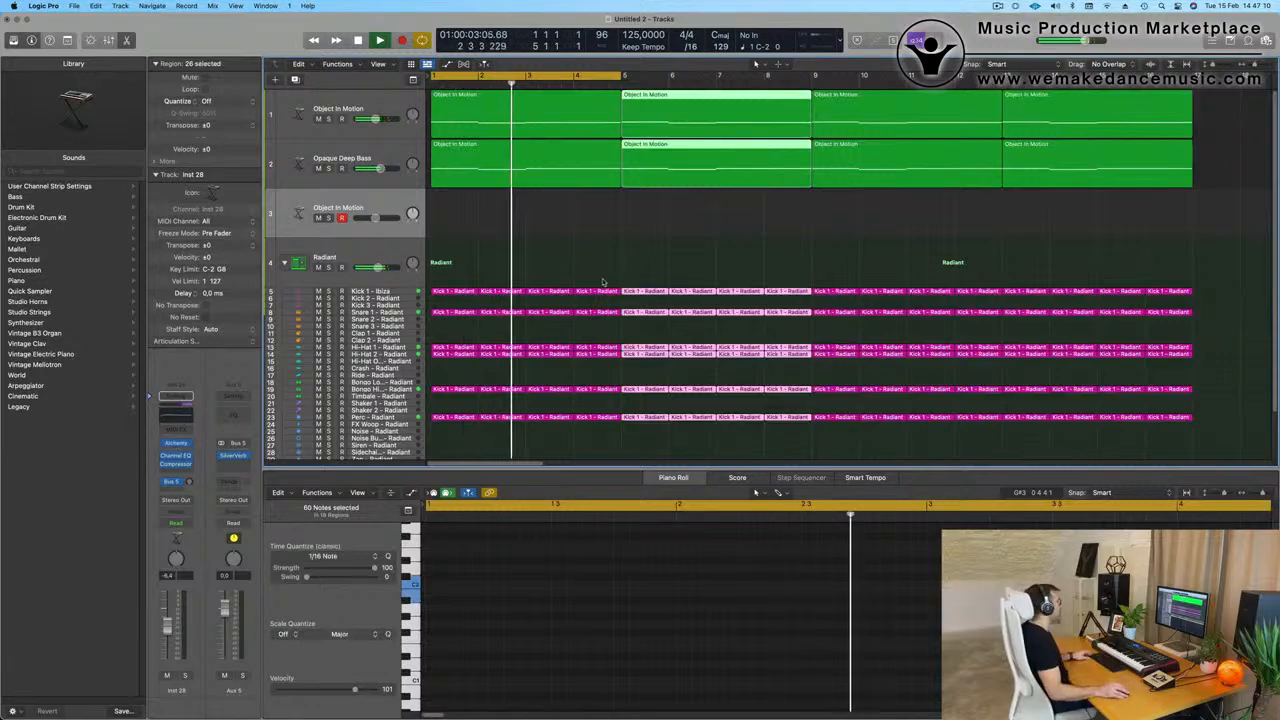
left_click_drag(622, 74, 1193, 87)
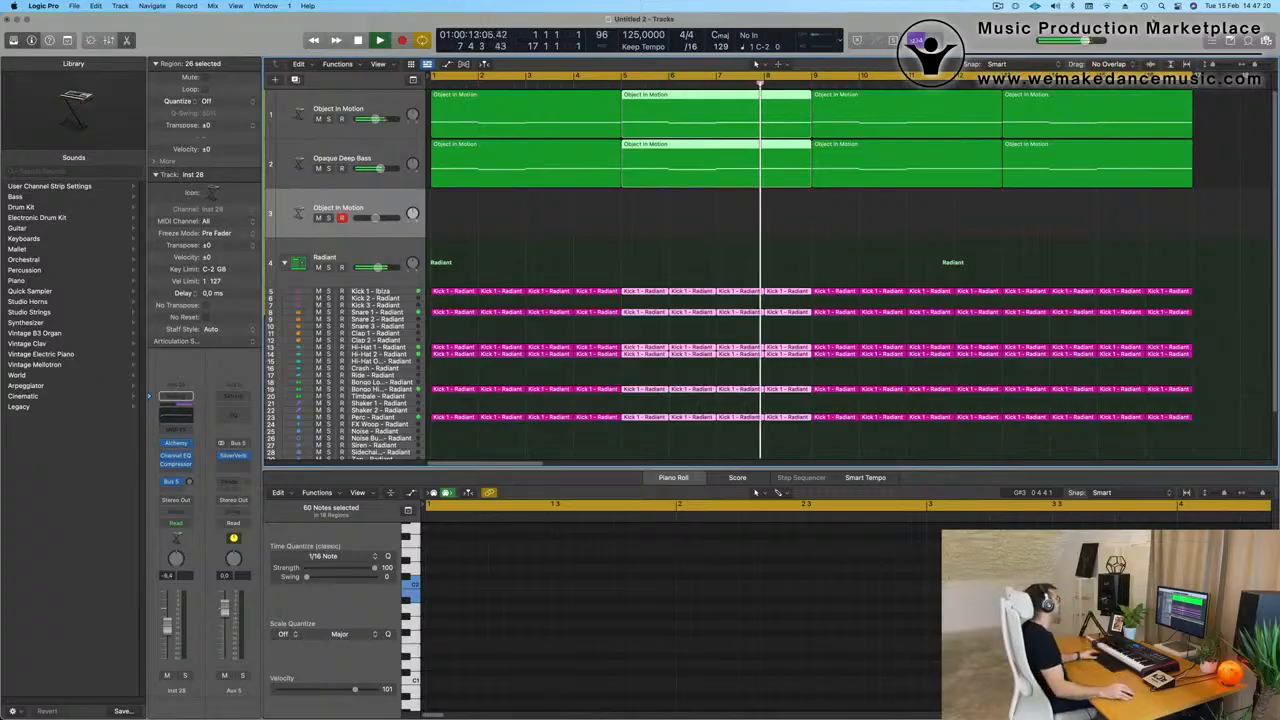
left_click(632, 225)
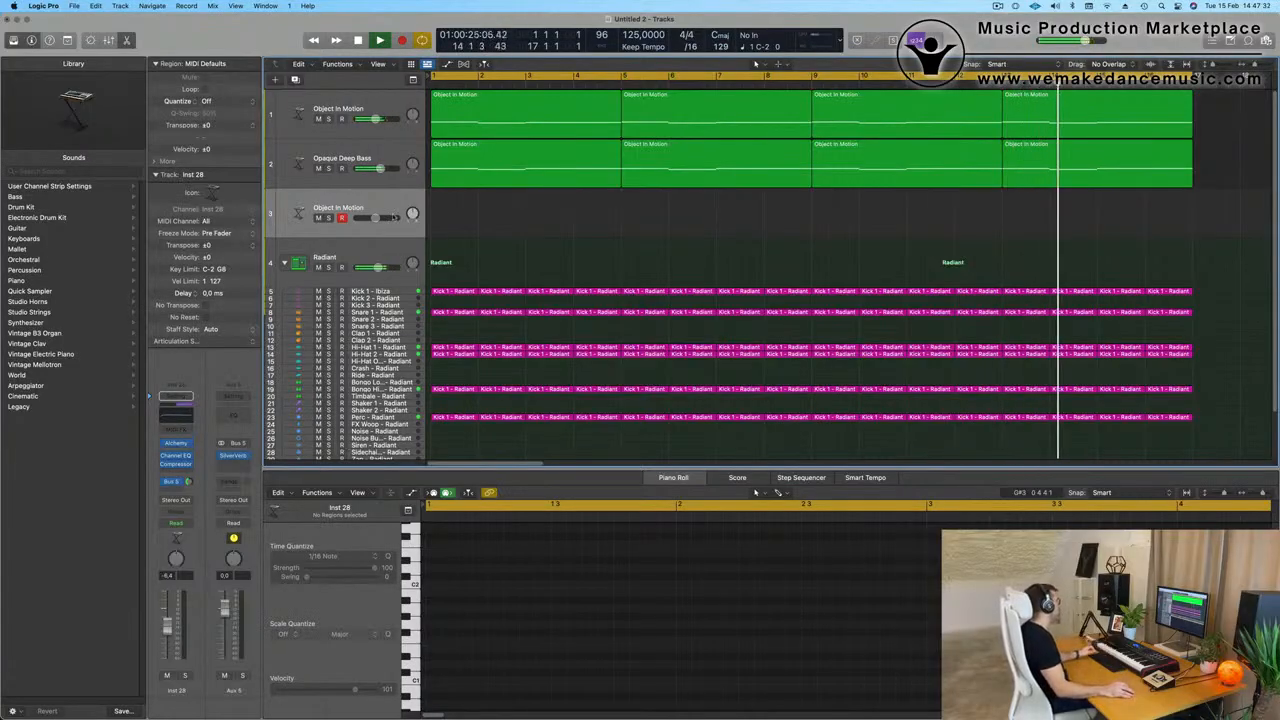
Load the Weighted Pluck preset from Oblique Structures Mallets into Alchemy on the duplicated Object In Motion track.
left_click(176, 444)
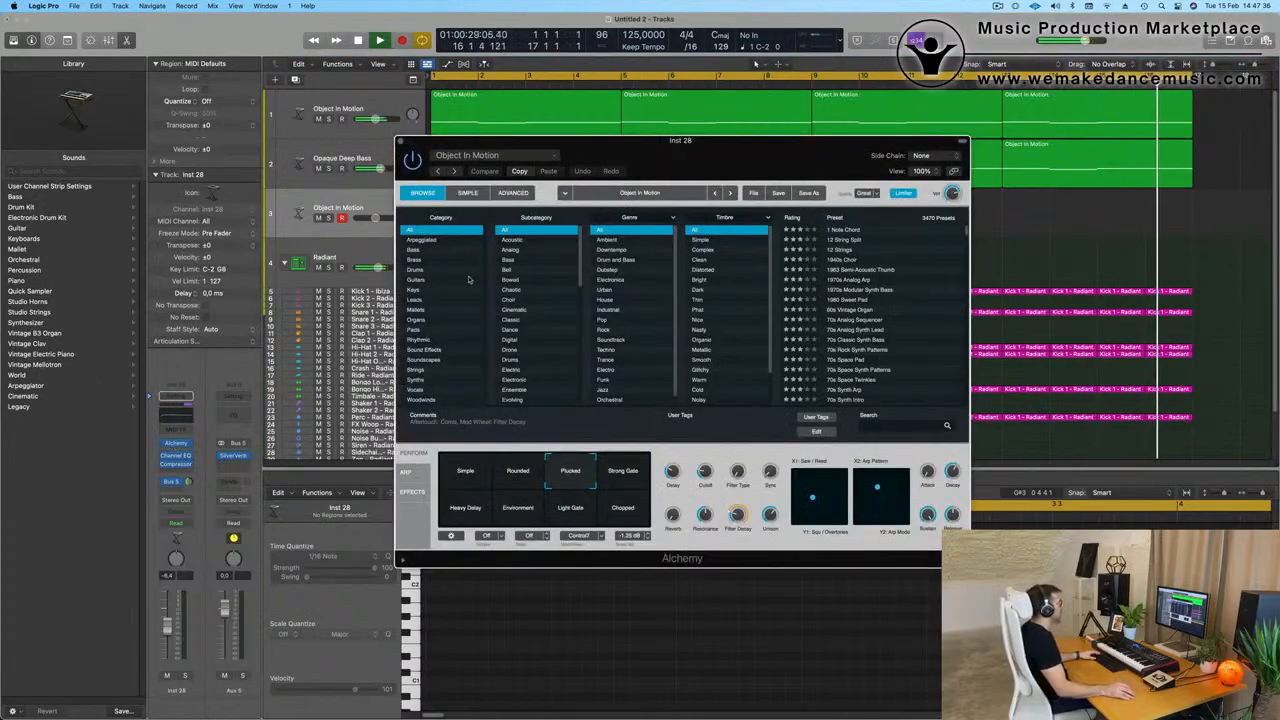
left_click(506, 158)
mouse_move(538, 473)
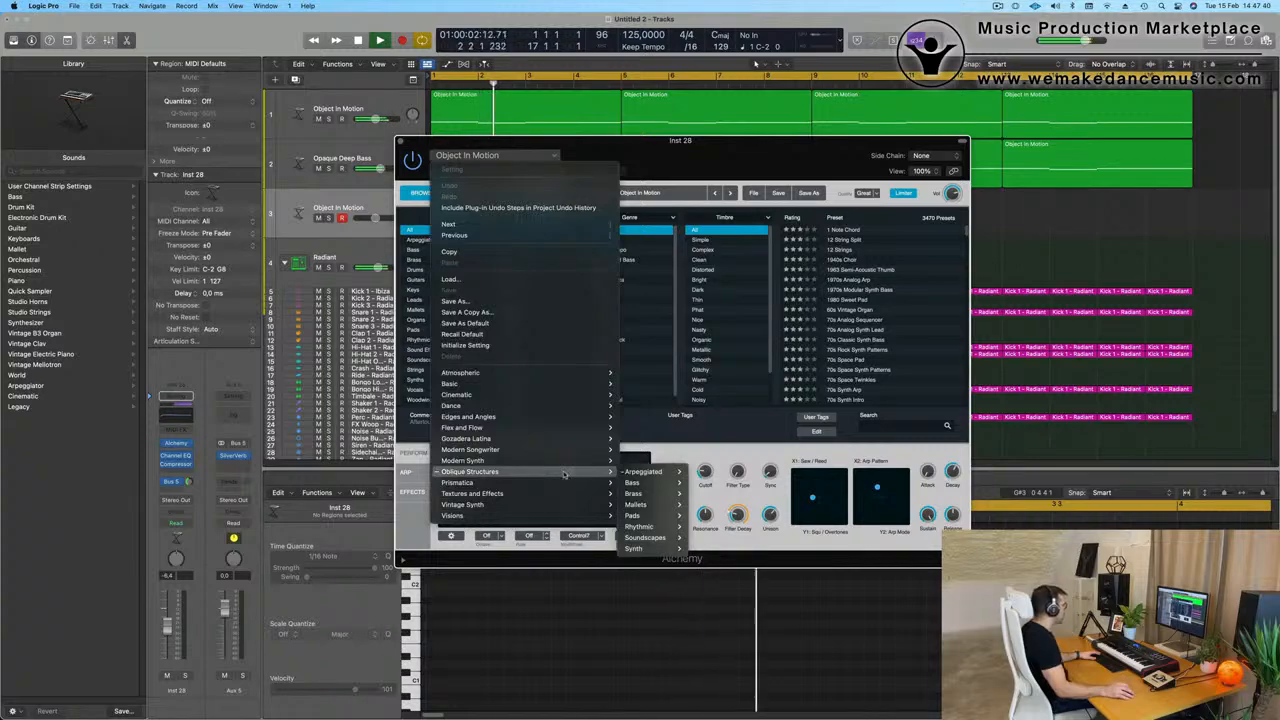
mouse_move(648, 507)
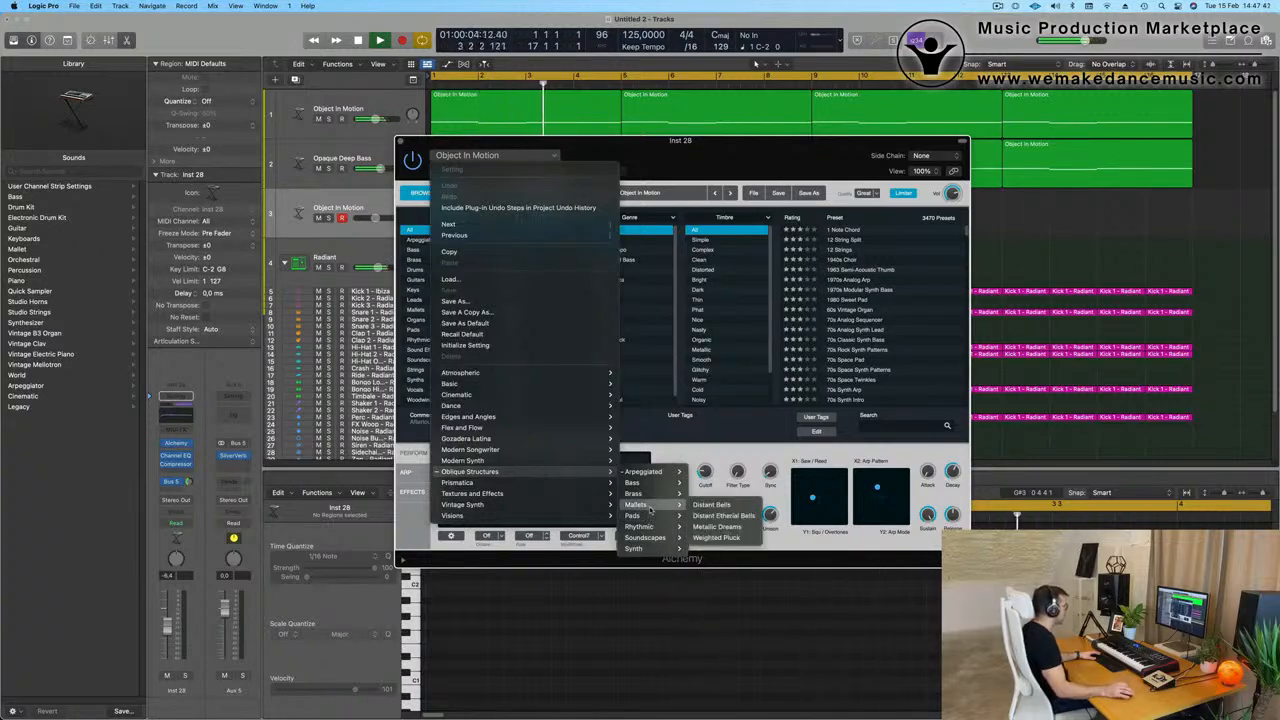
left_click(739, 539)
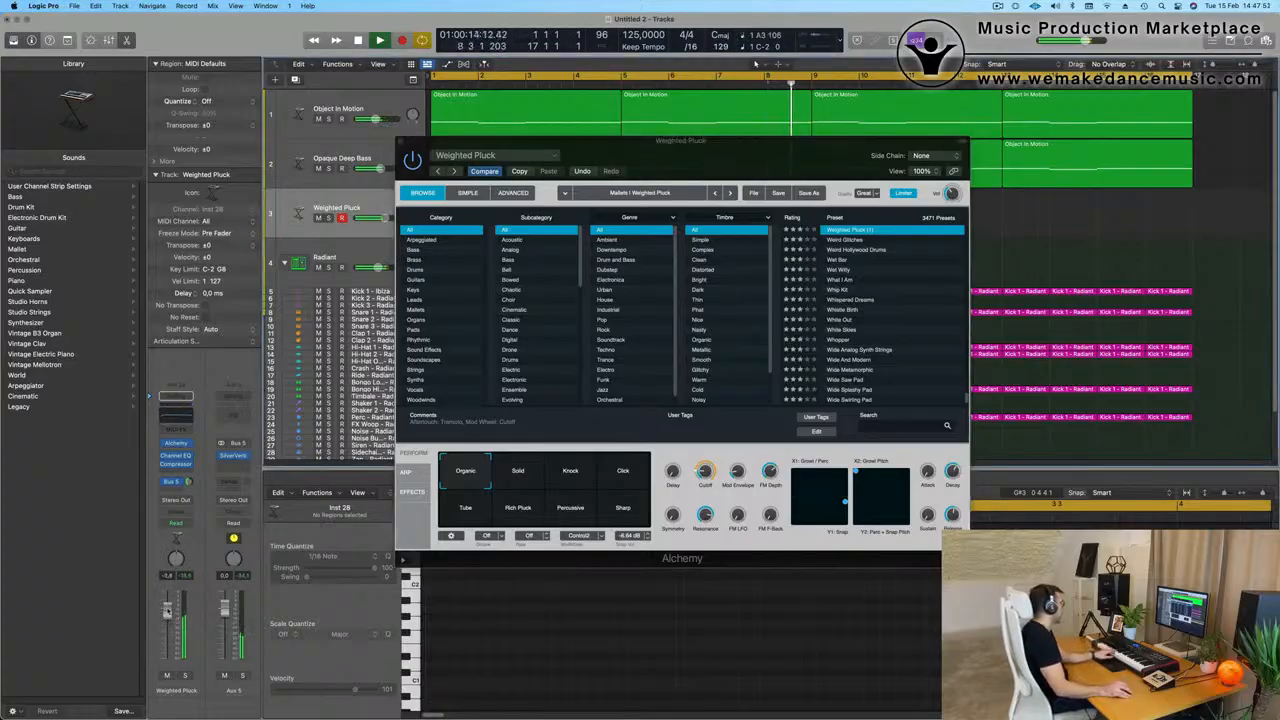
Audition Weighted Pluck's Solid, Knock, Click, Tube, Rich Pluck, Percussive and Sharp snapshots in Alchemy.
left_click(520, 485)
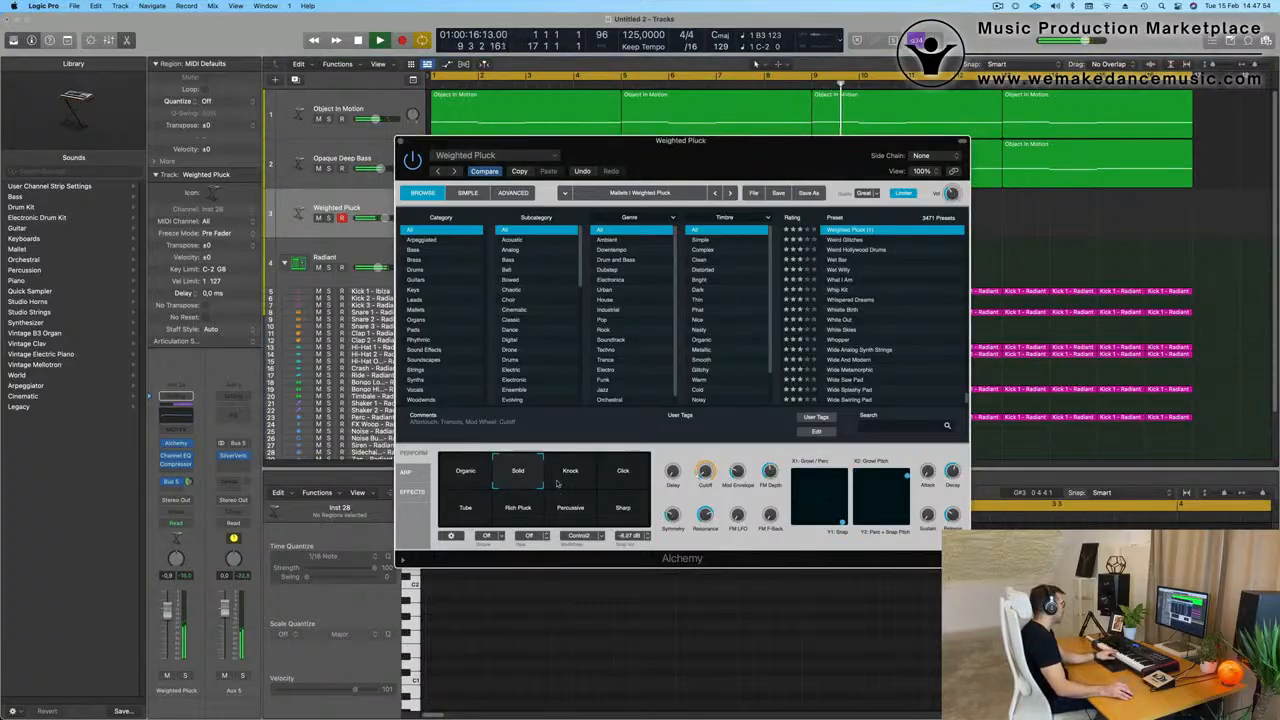
left_click(588, 481)
left_click(615, 480)
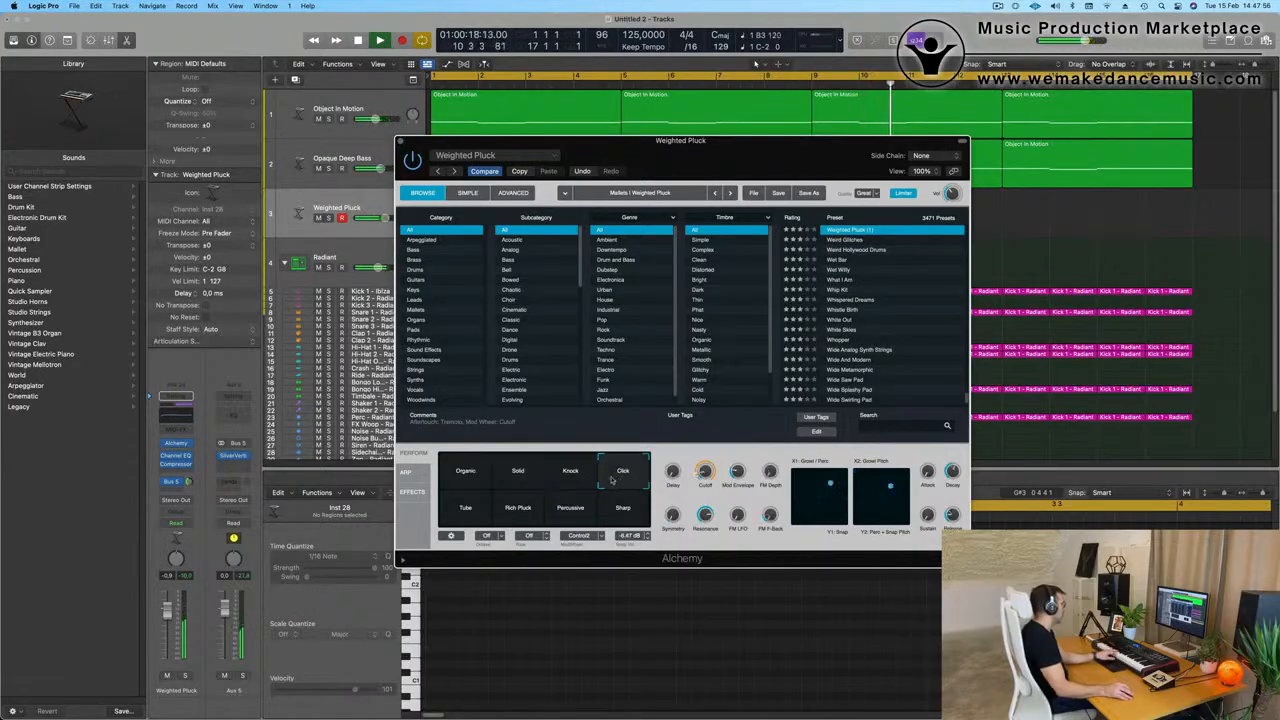
left_click(517, 477)
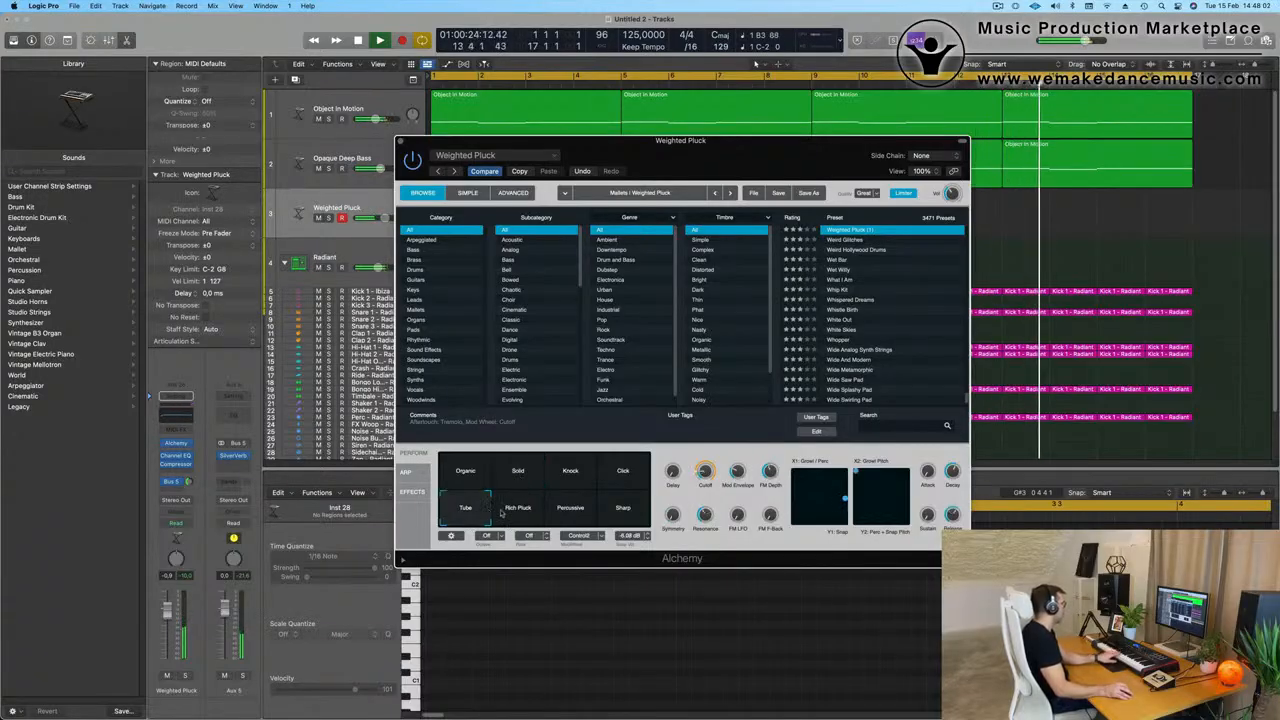
left_click(520, 510)
left_click(590, 512)
left_click(622, 510)
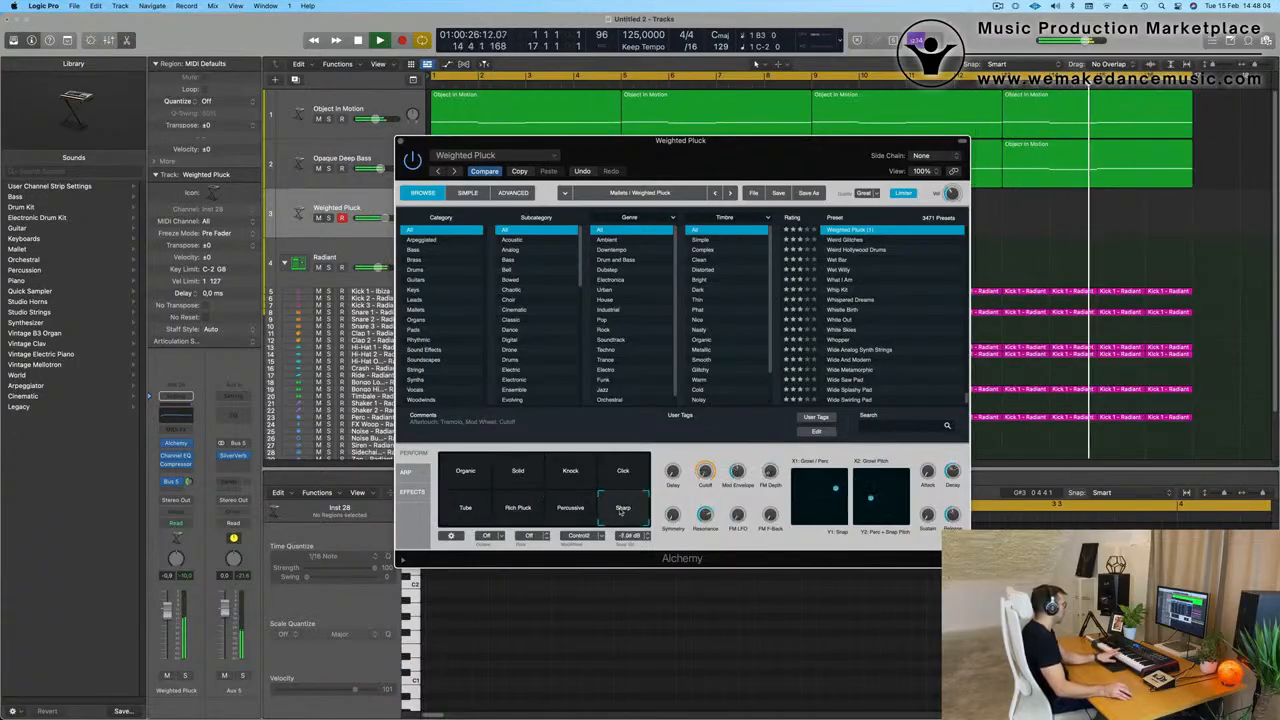
Load the Distant Etherial Bells preset from Oblique Structures Mallets into Alchemy and lower the track's volume.
left_click(462, 156)
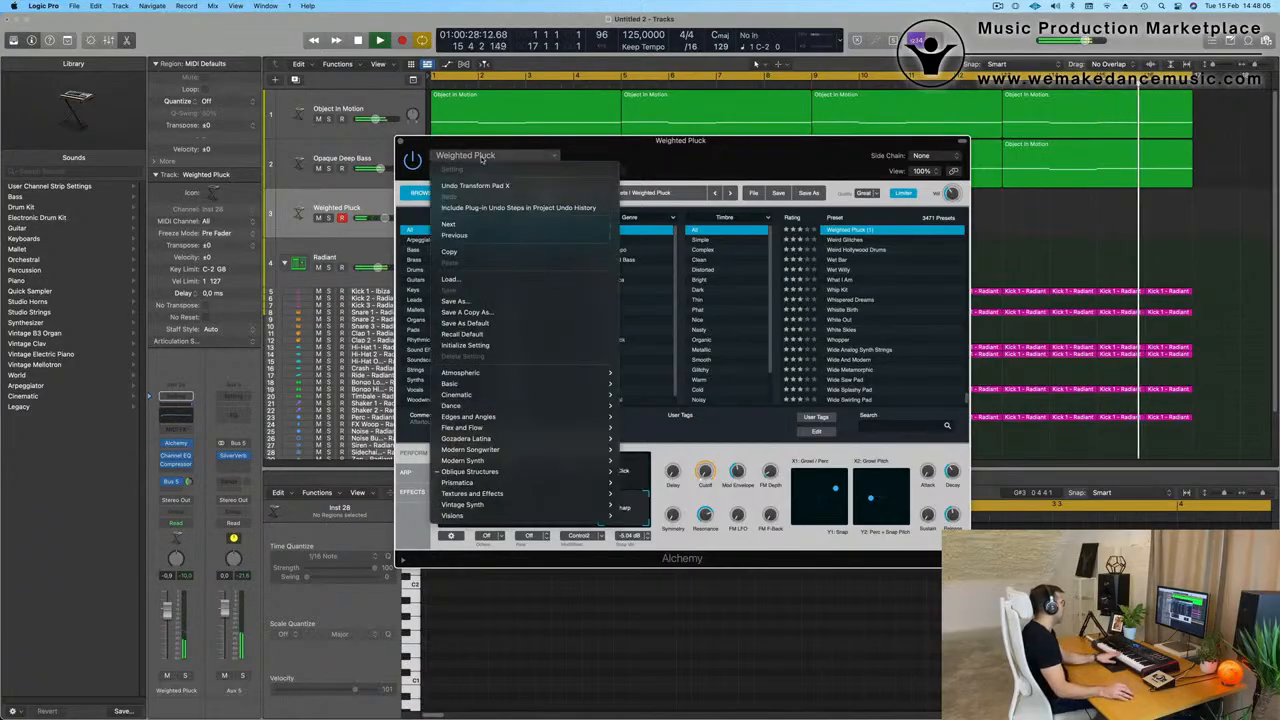
mouse_move(508, 471)
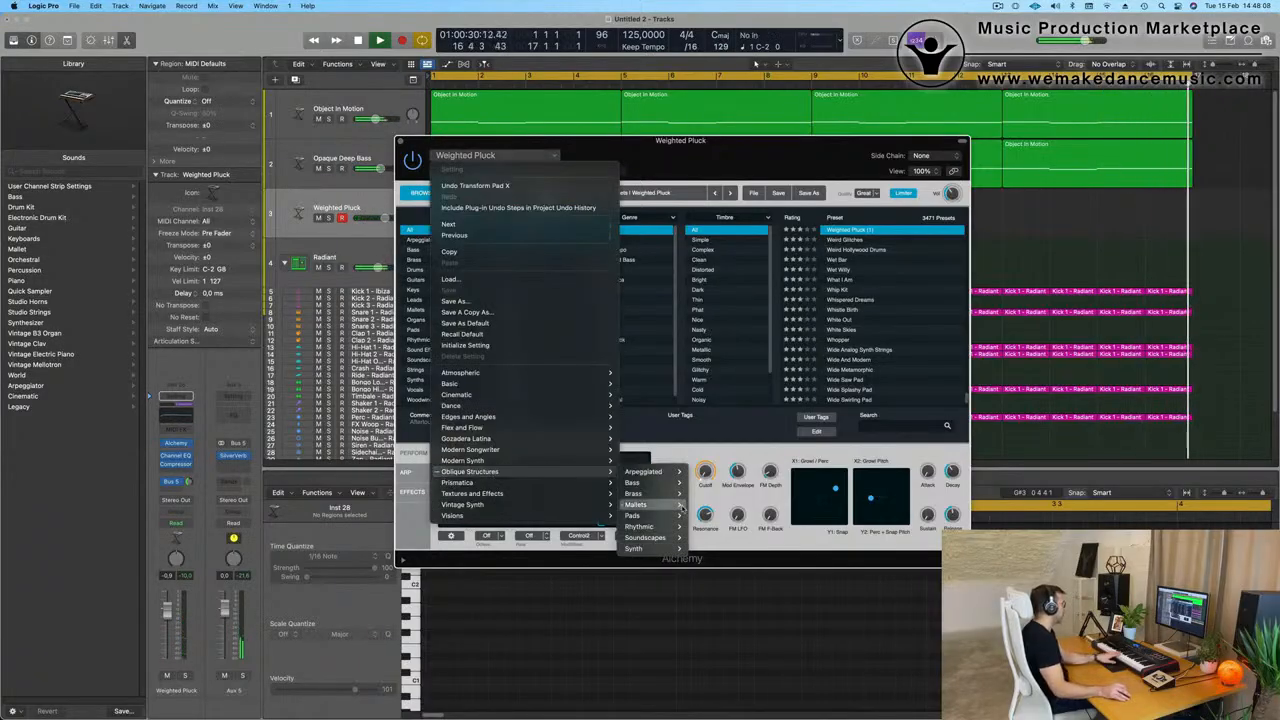
mouse_move(640, 505)
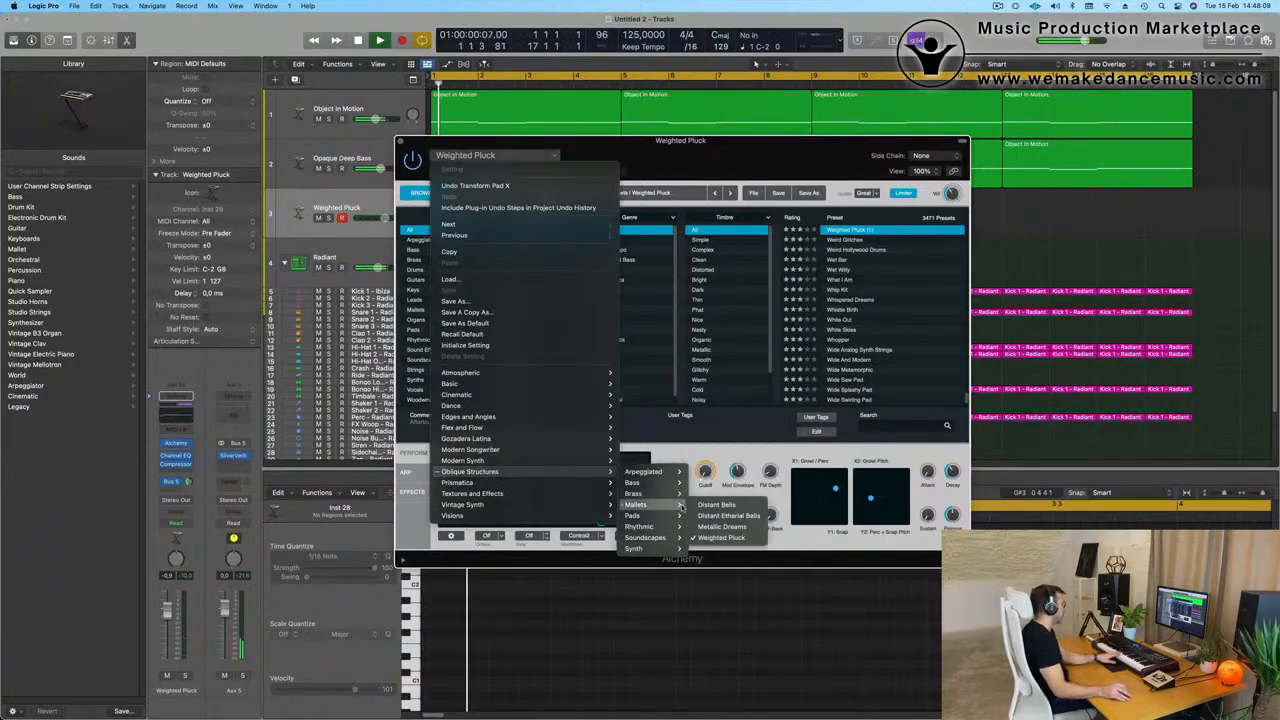
left_click(740, 516)
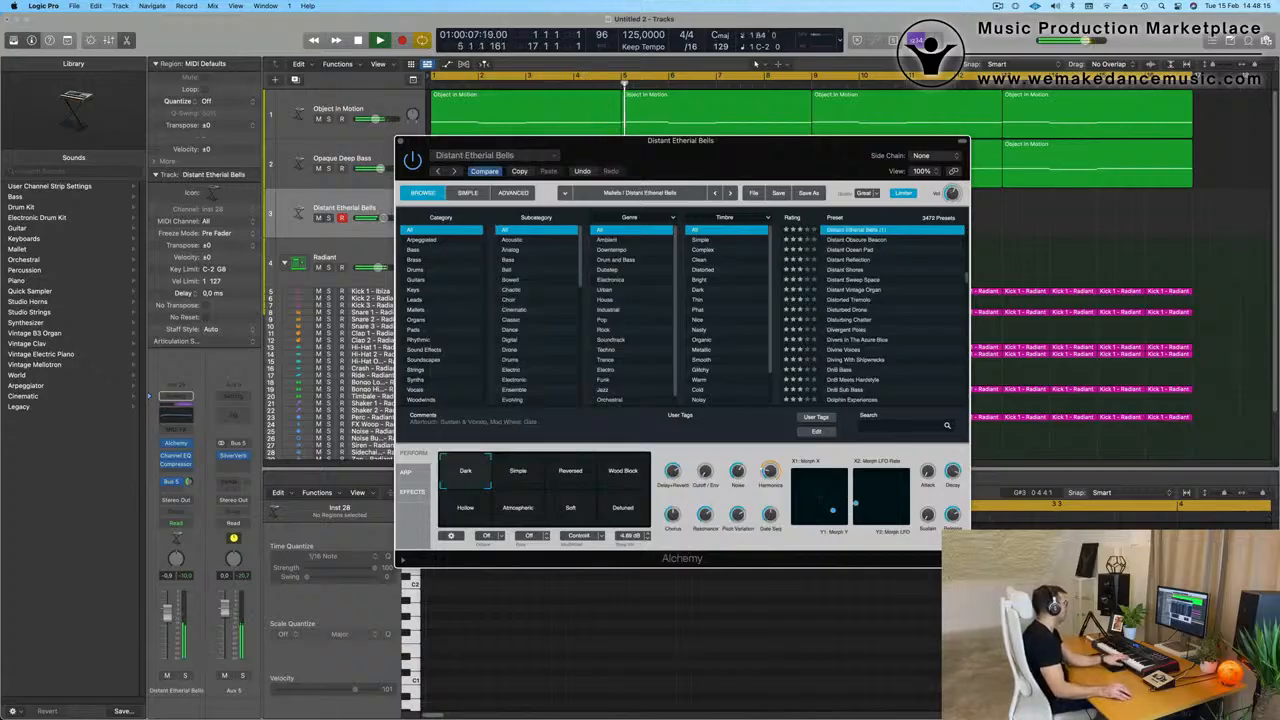
left_click(169, 638)
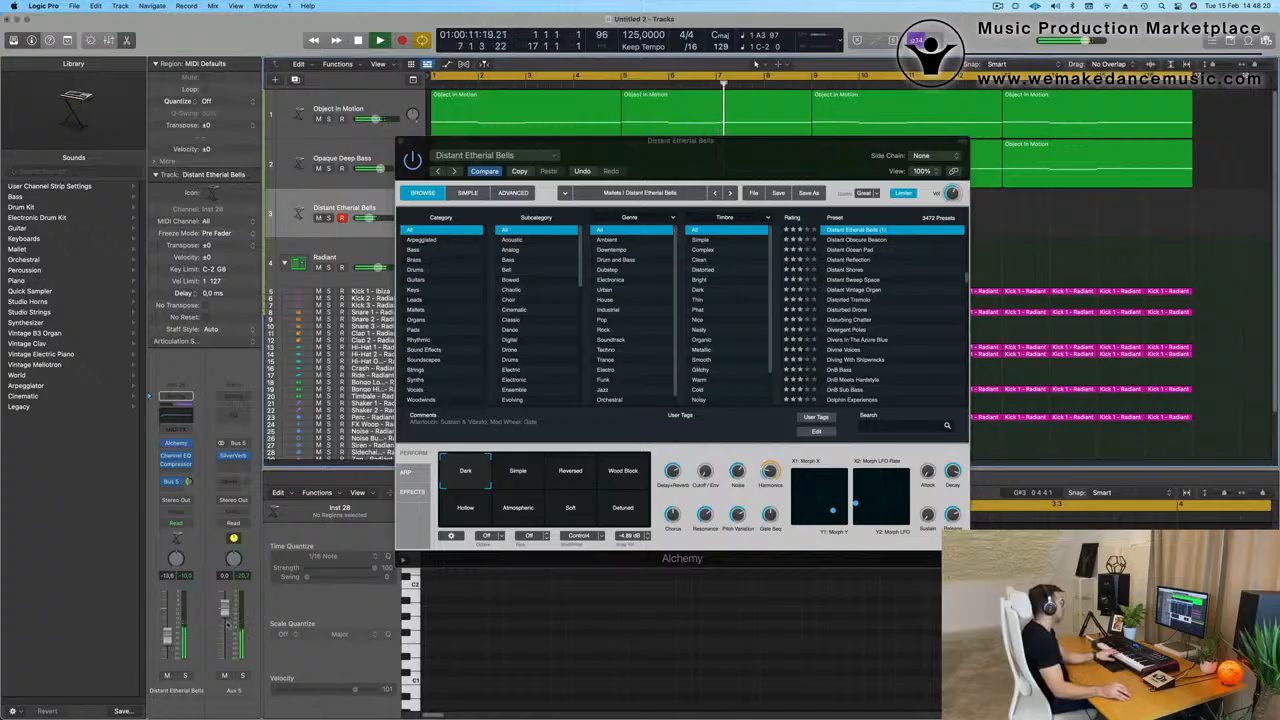
Audition the Simple snapshot, choose Reversed, and record a sparse bell part over bars 13 to 16.
left_click(519, 474)
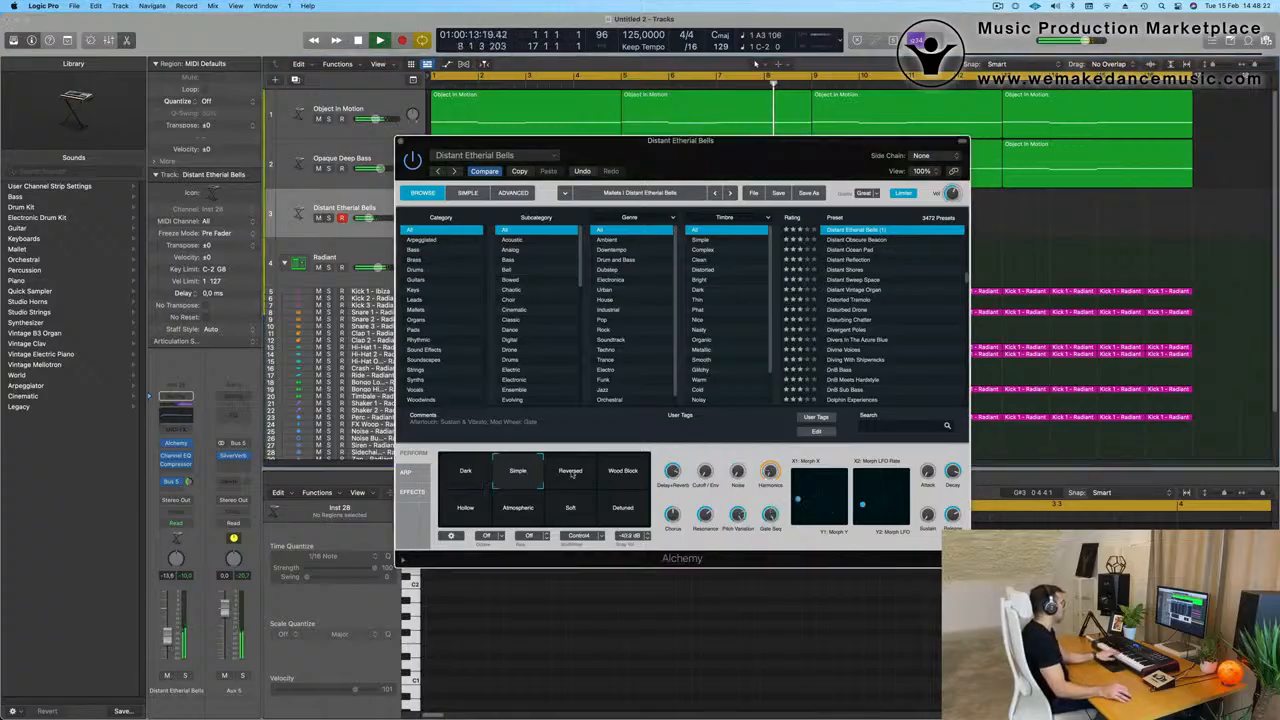
left_click(571, 474)
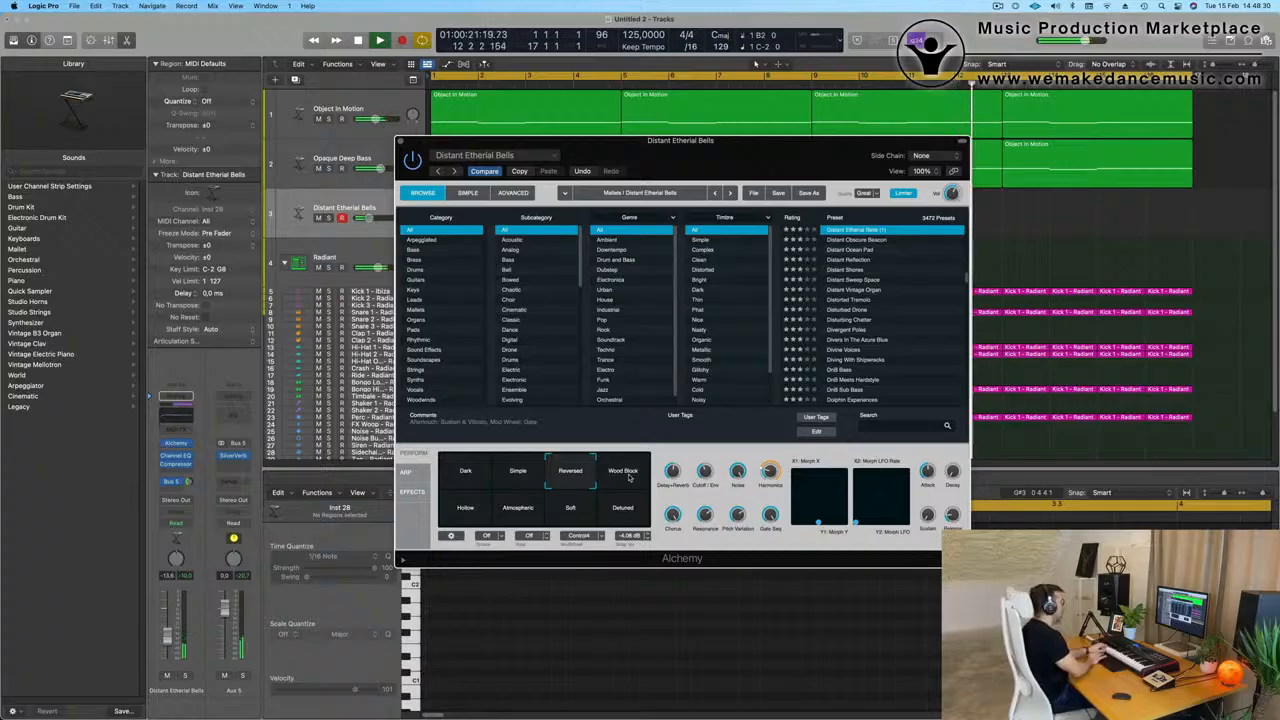
key("r")
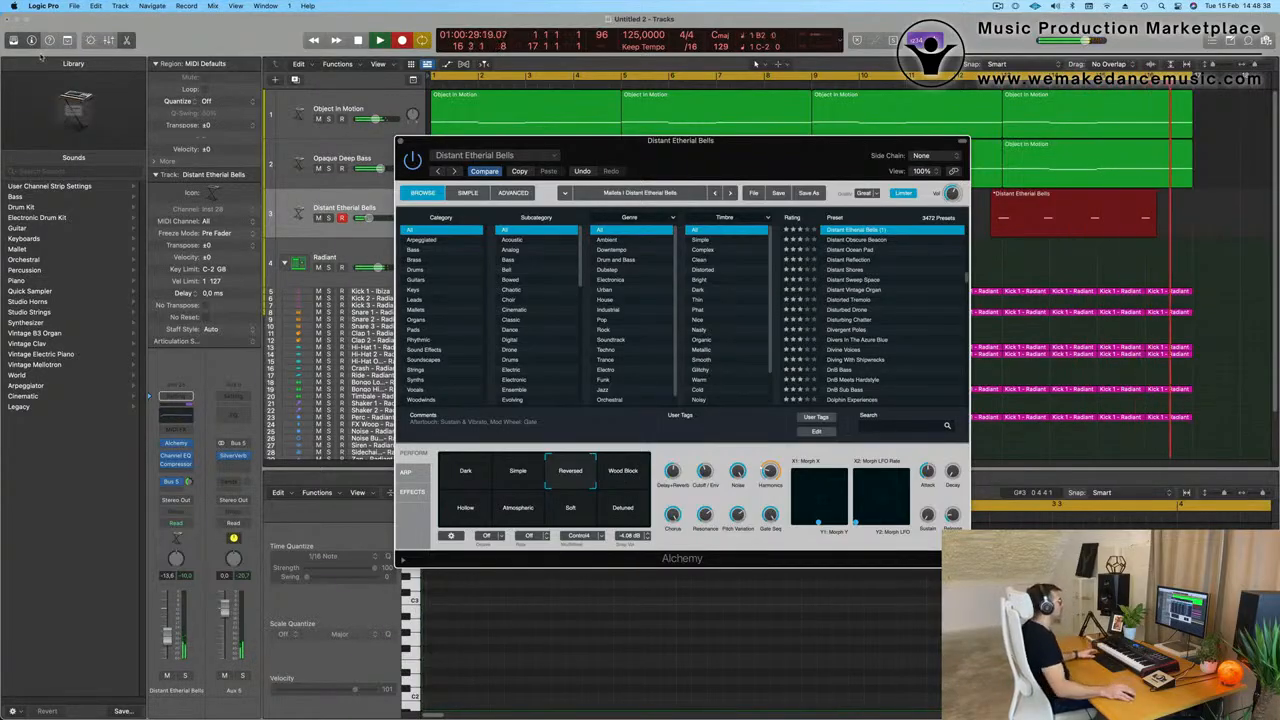
key("space")
Show the recorded Distant Etherial Bells region in the Piano Roll with the Alchemy window clear of the notes.
left_click_drag(767, 145, 681, 516)
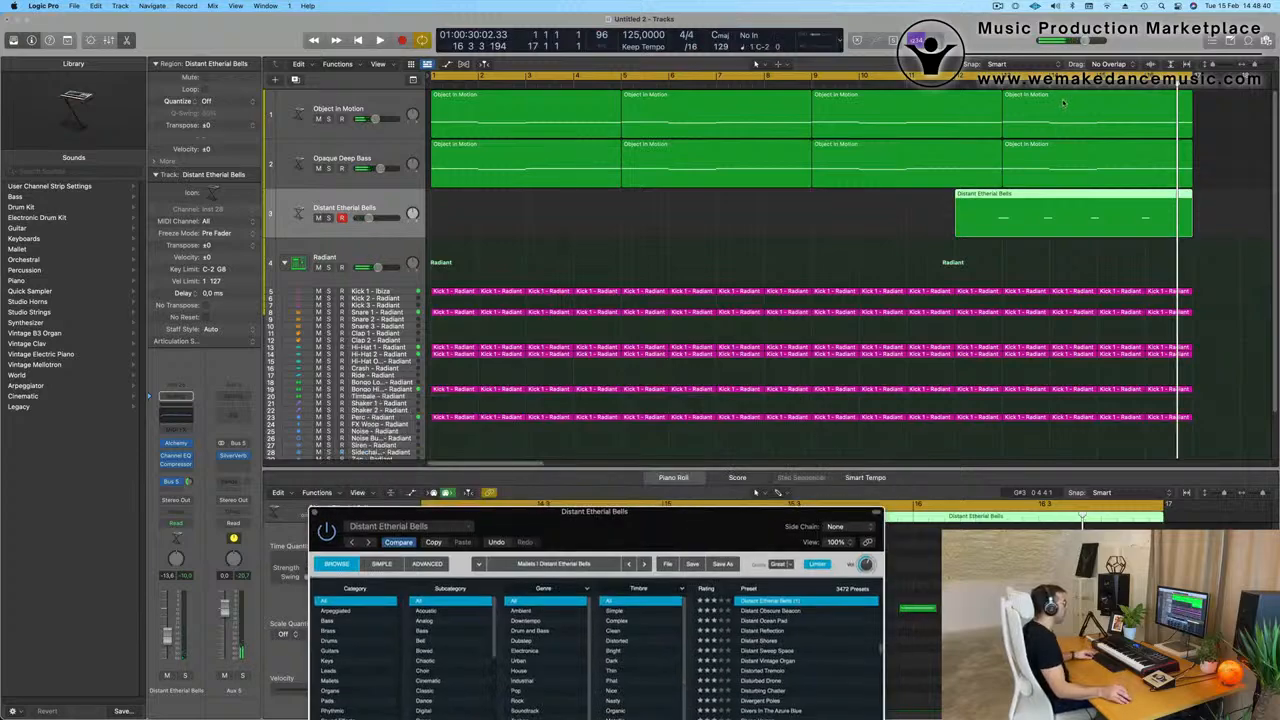
left_click(1004, 195)
key("e")
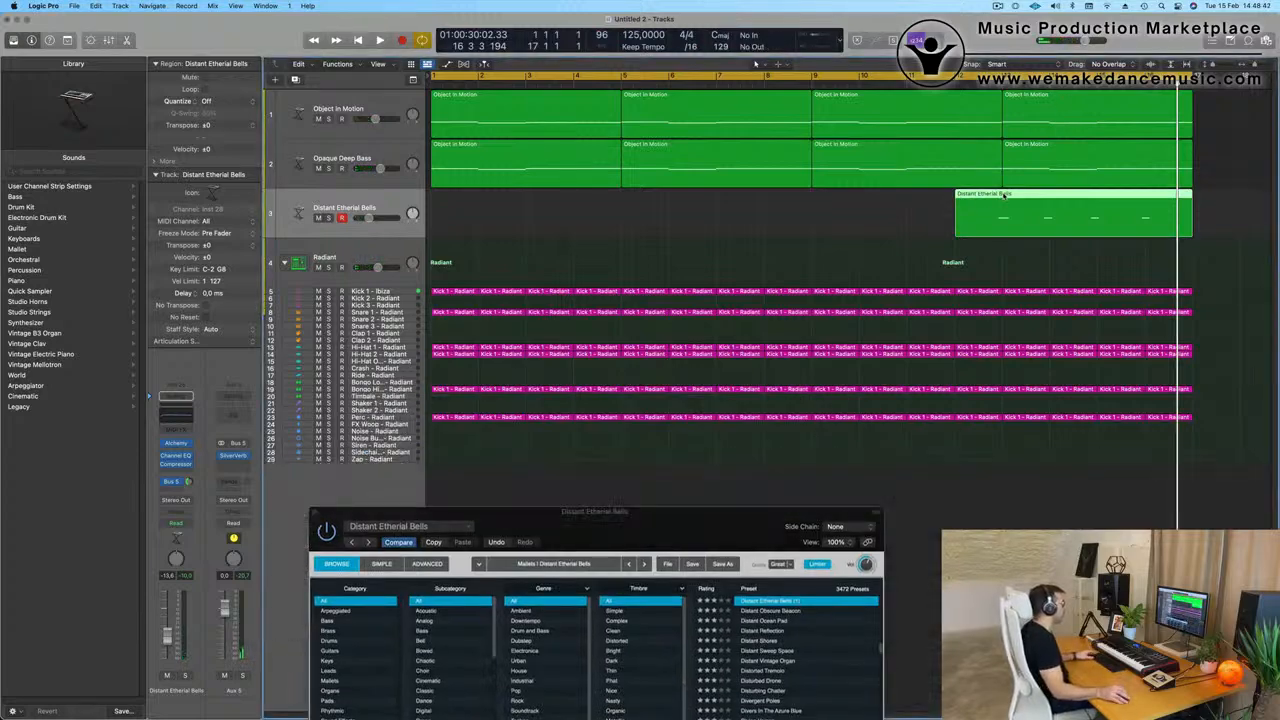
key("e")
left_click_drag(678, 523, 932, 107)
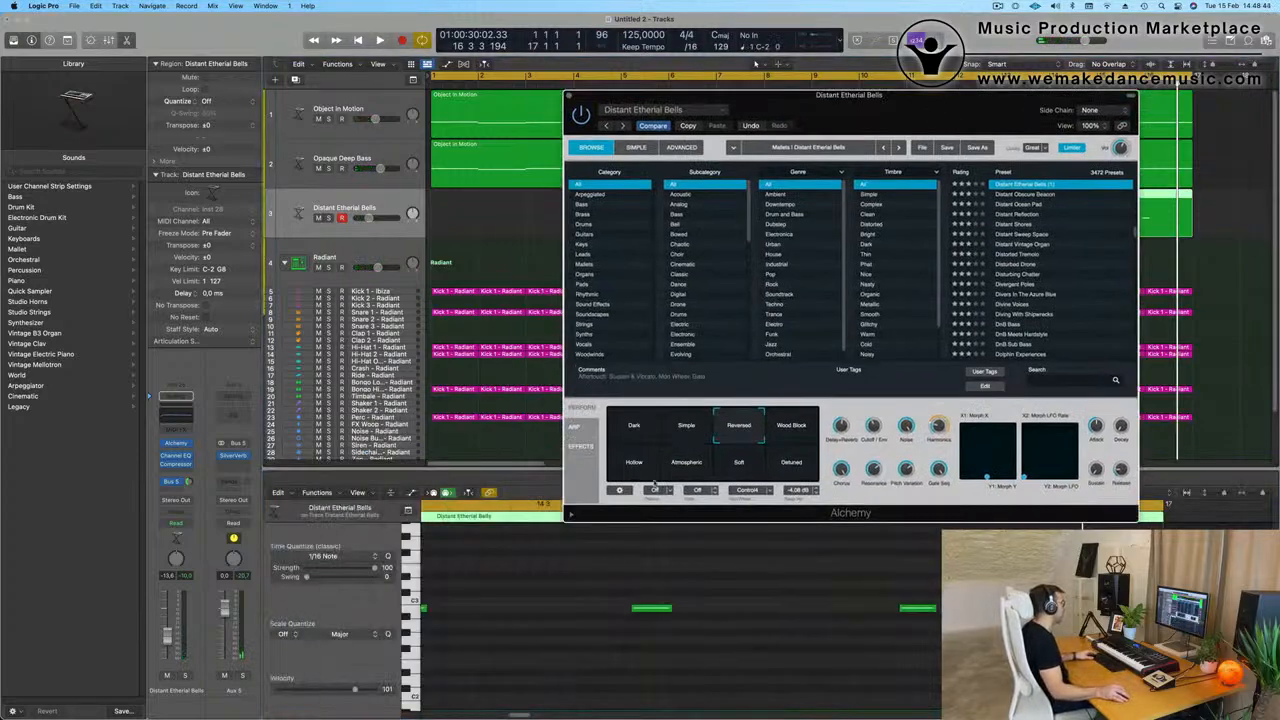
Shift the four recorded bell notes so each one starts exactly on the downbeat of bars 13 to 16.
scroll(603, 654, "down", 5)
left_click(643, 654)
key("super+a")
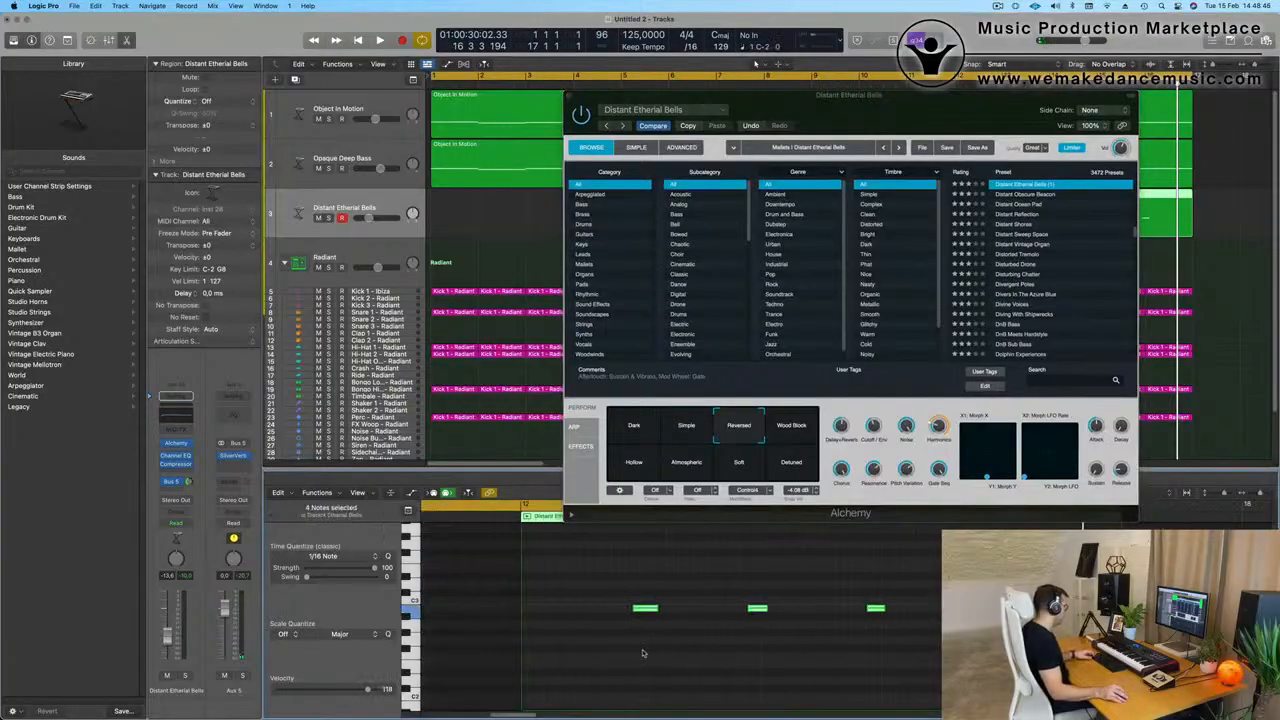
left_click_drag(644, 581, 1020, 624)
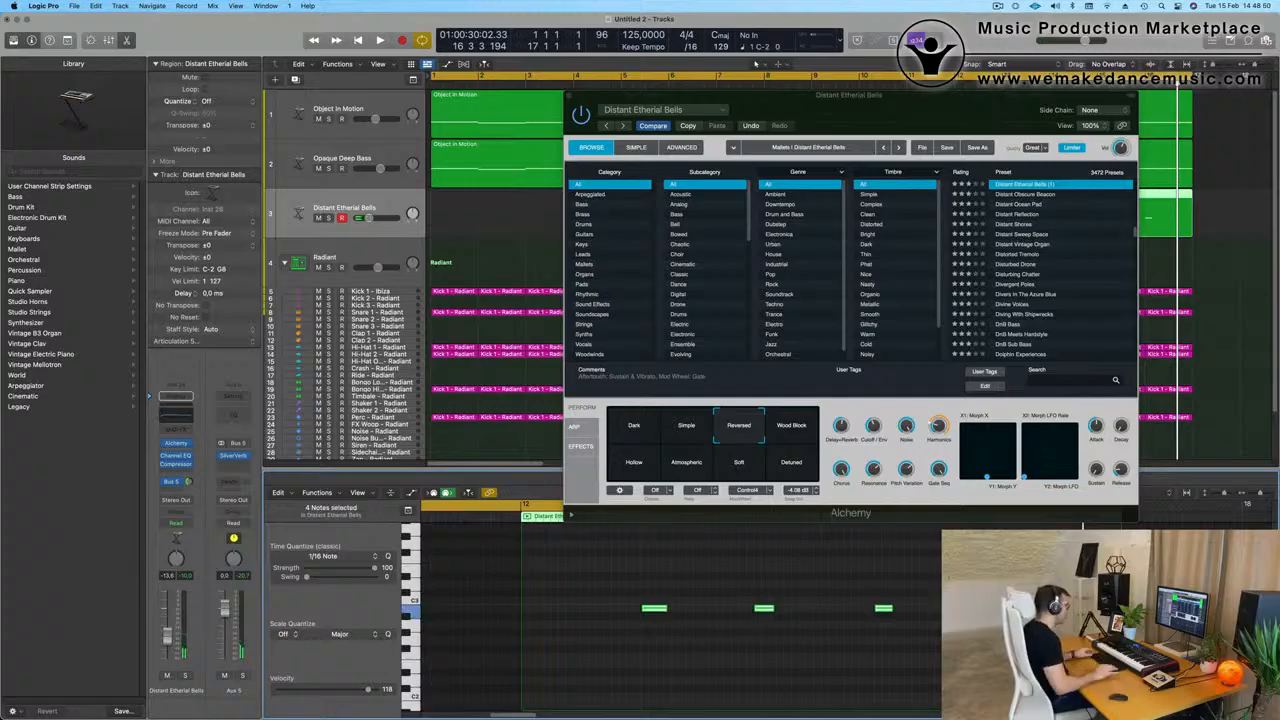
left_click_drag(744, 579, 944, 656)
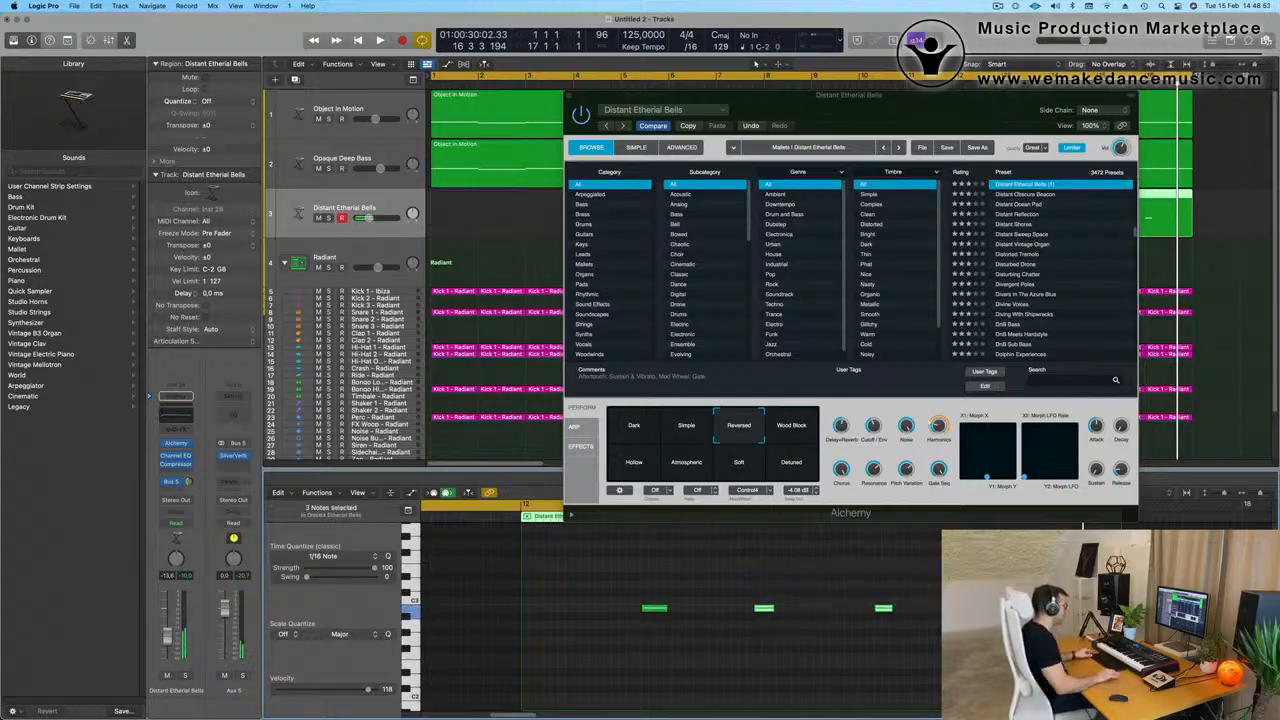
left_click_drag(753, 590, 946, 652)
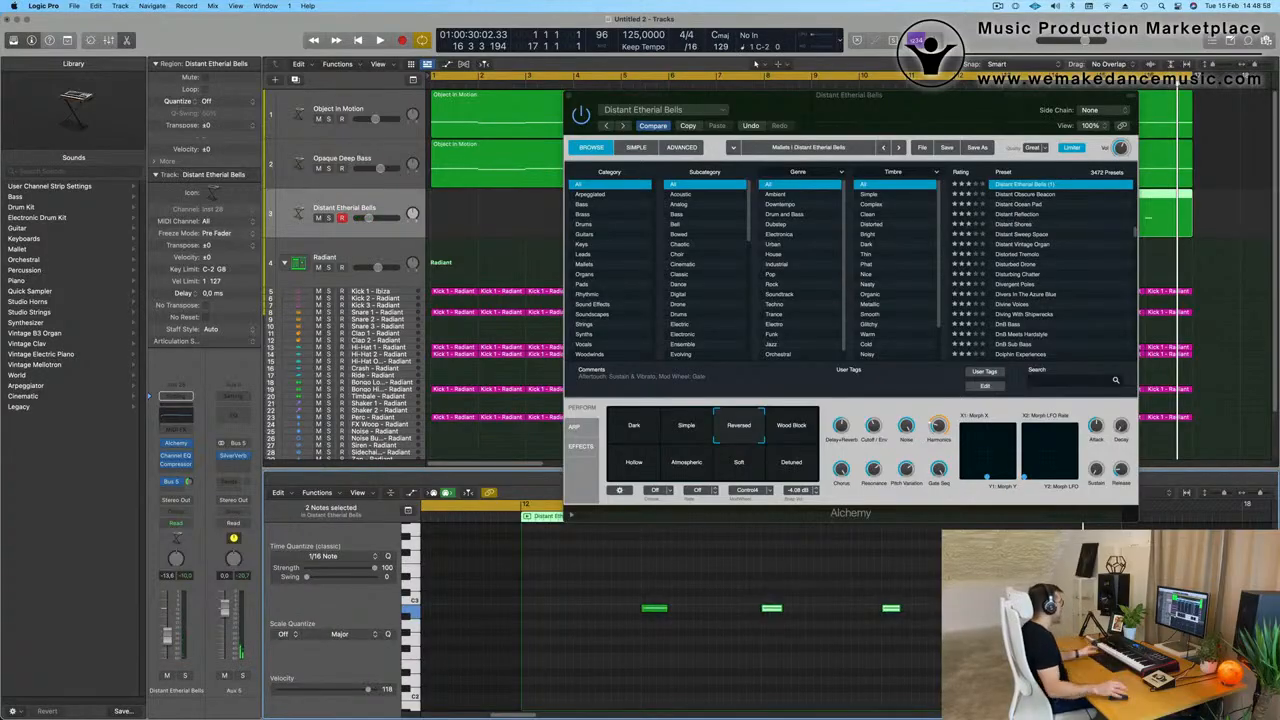
Split the bells region at bar 13, delete the empty first part, and move the four-bar remainder to bar 1.
left_click_drag(922, 98, 907, 393)
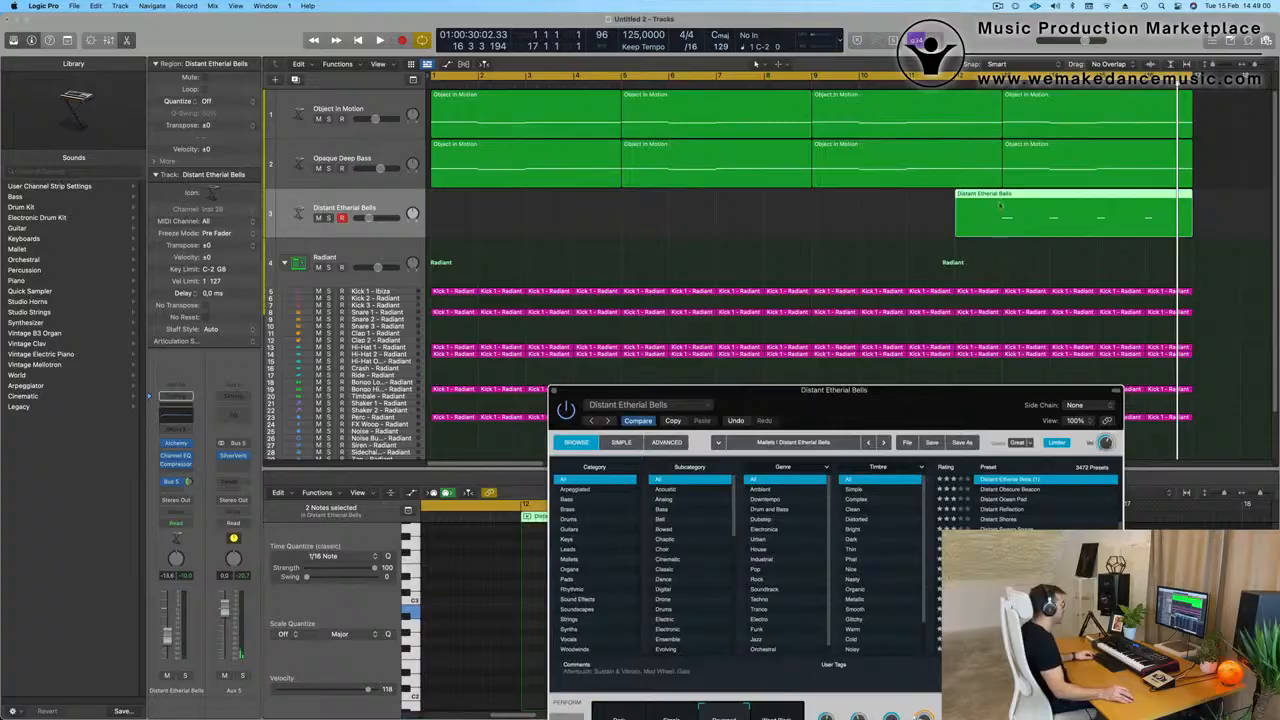
left_click(1001, 205)
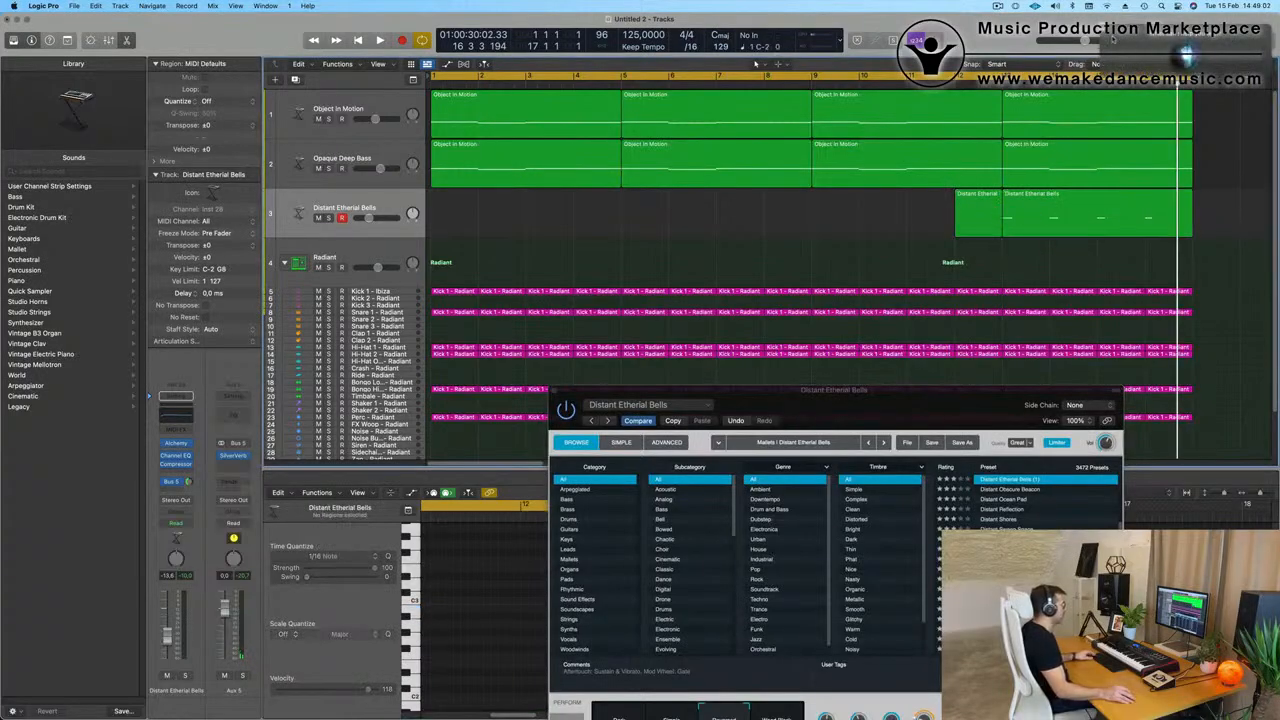
left_click(993, 207)
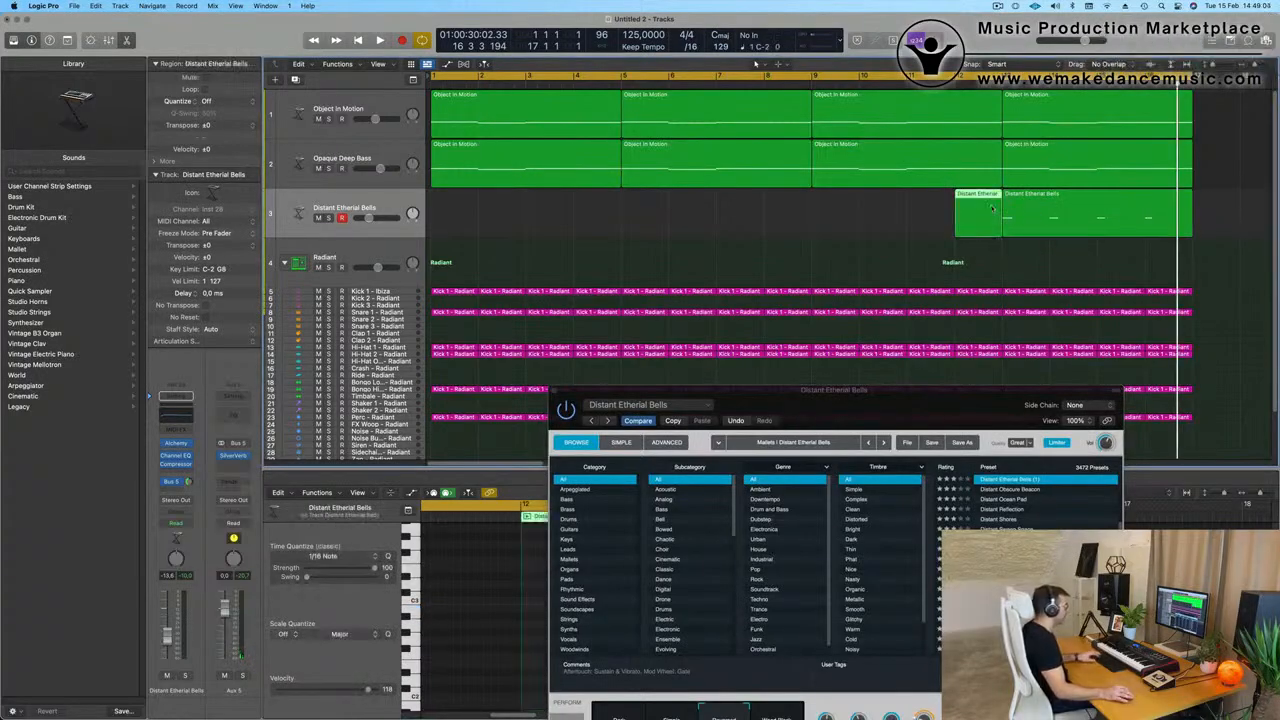
key("Delete")
left_click_drag(1098, 214, 528, 228)
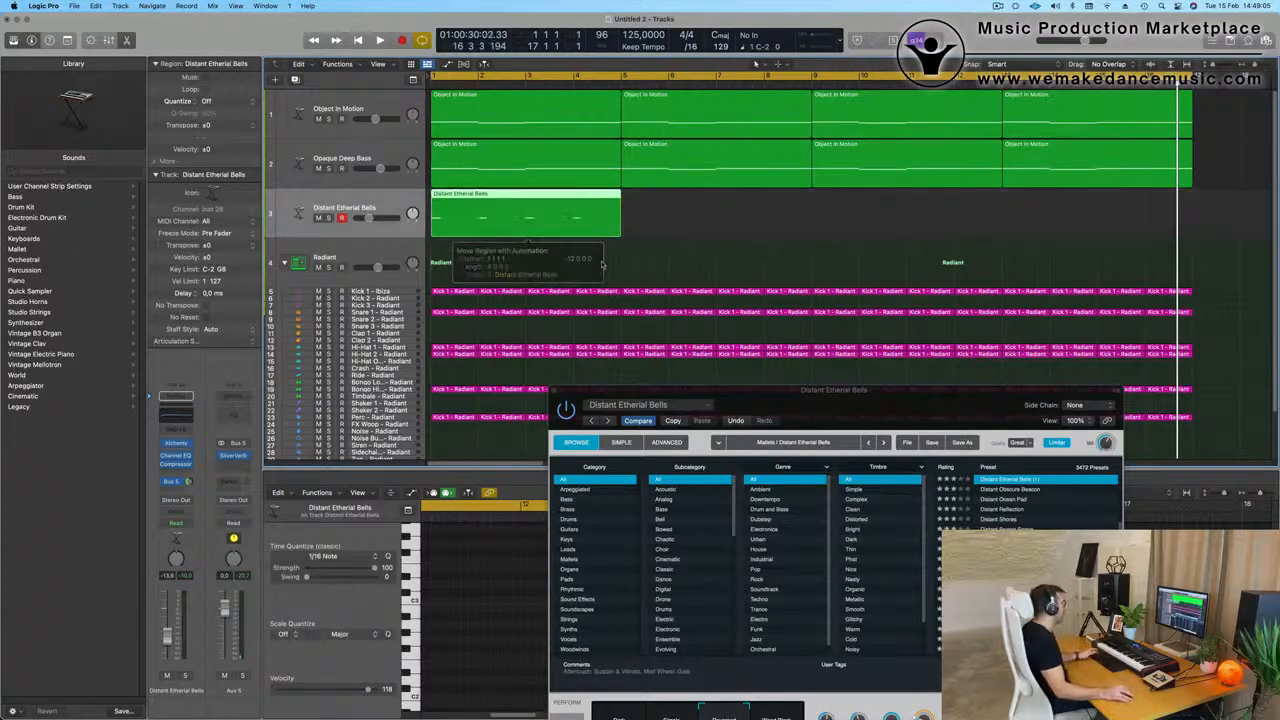
Play the arrangement from the start and lower the Distant Etherial Bells track to about -21 dB.
key("space")
key("space")
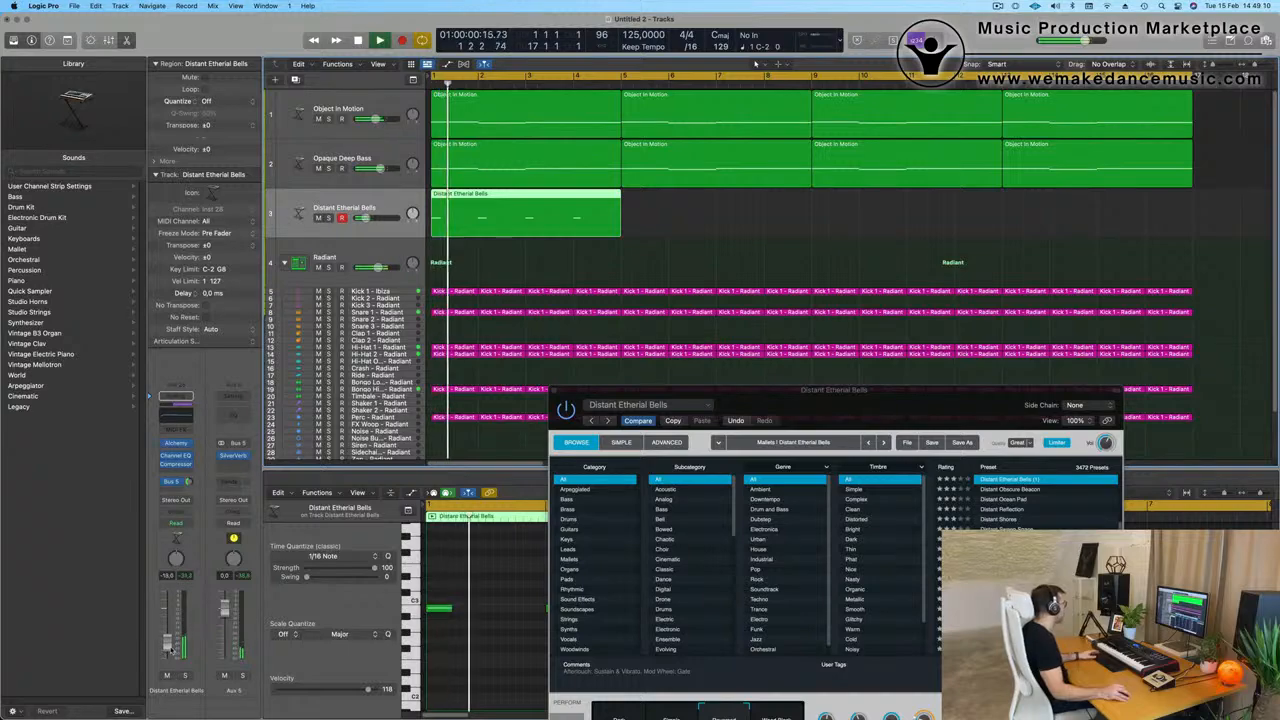
key("space")
left_click_drag(170, 650, 170, 652)
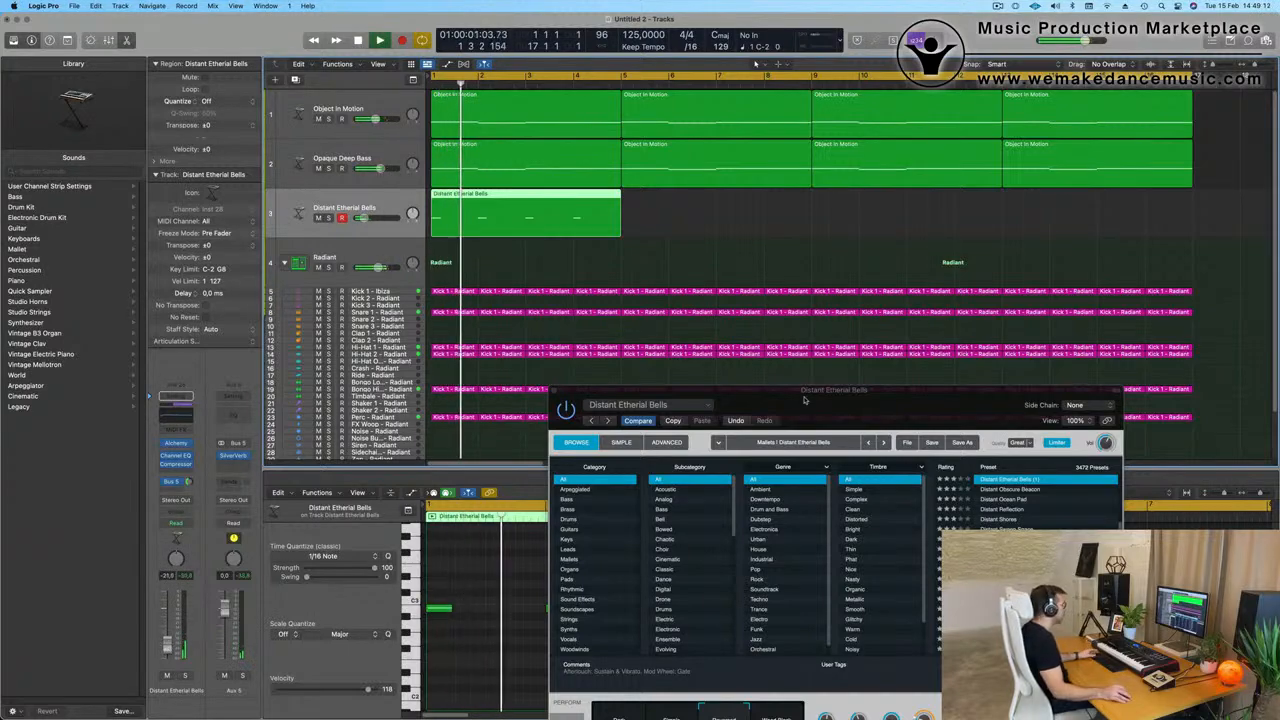
Repeat the four-bar bells region three times to fill the cycle up to bar 17 and restart playback from bar 1.
left_click_drag(803, 391, 562, 572)
left_click(498, 221)
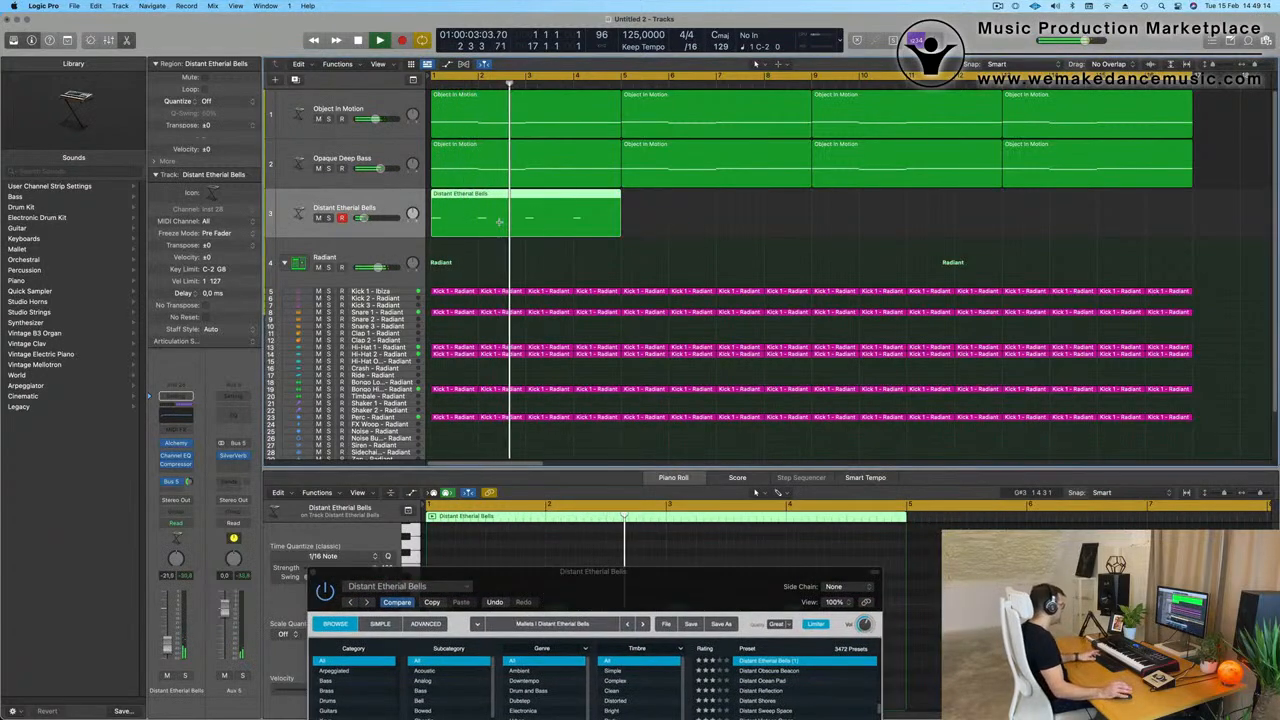
key("super+r")
key("super+r")
key("super+r")
key("super+Left")
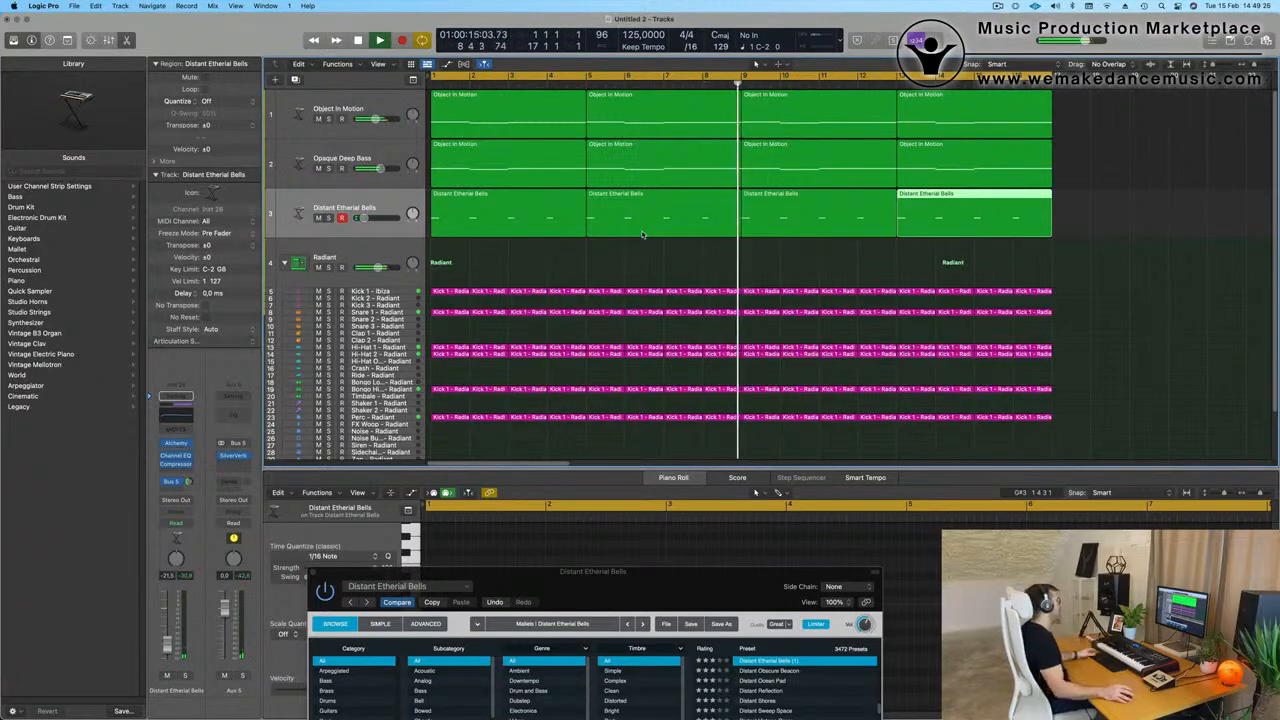
key("Return")
Compare Alchemy's Wood Block snapshot with Reversed, keep Reversed, set Cutoff / Env to about 44%, and close the plug-in.
left_click(392, 229)
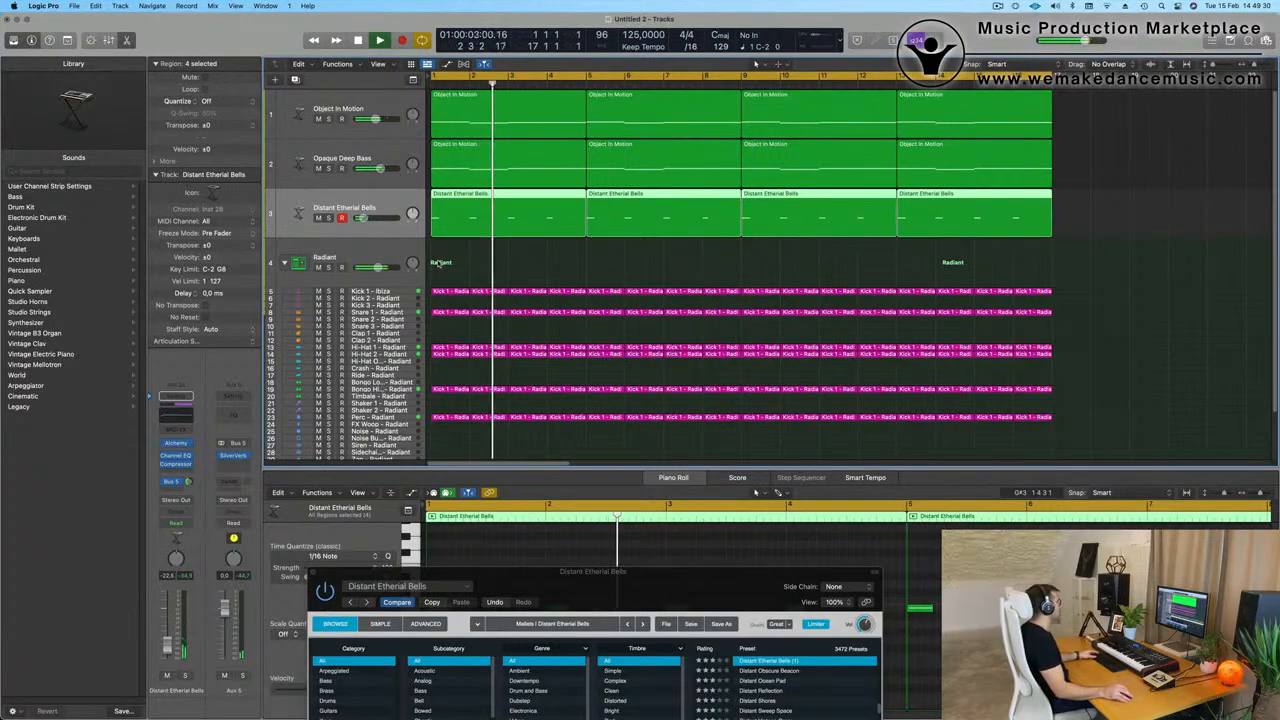
left_click_drag(457, 590, 431, 277)
left_click(516, 599)
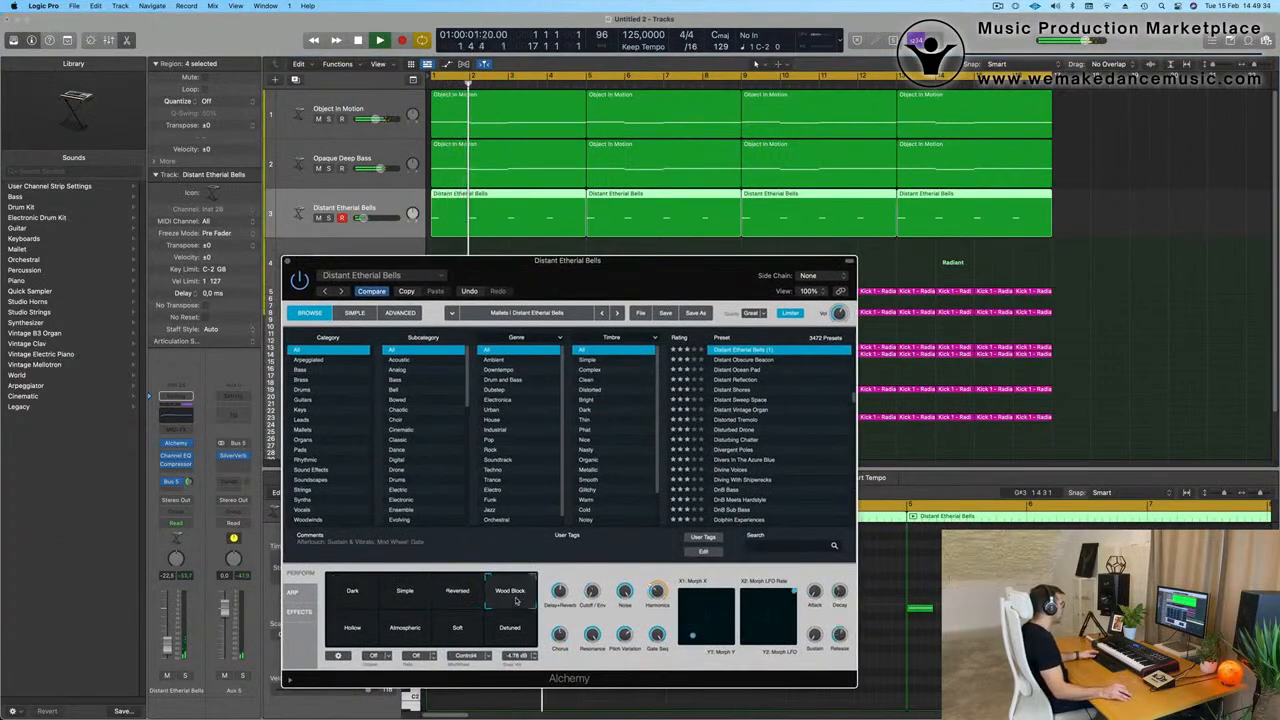
left_click(457, 593)
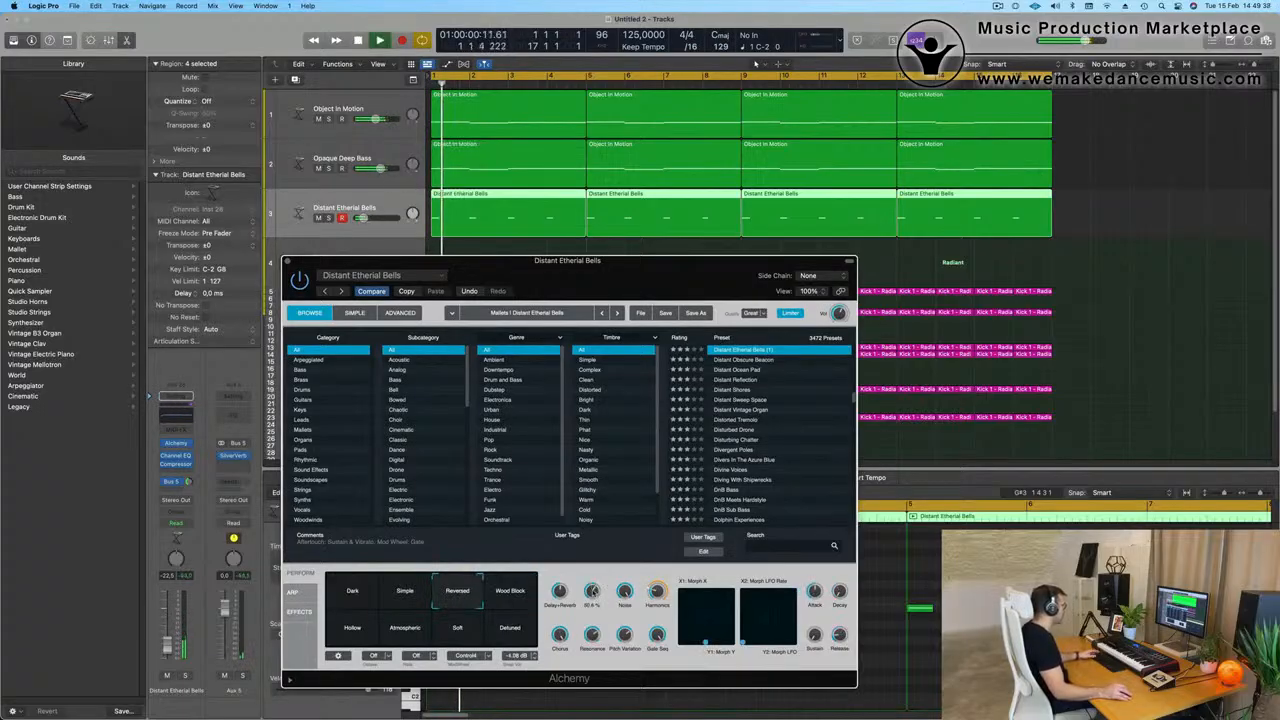
left_click_drag(672, 293, 799, 377)
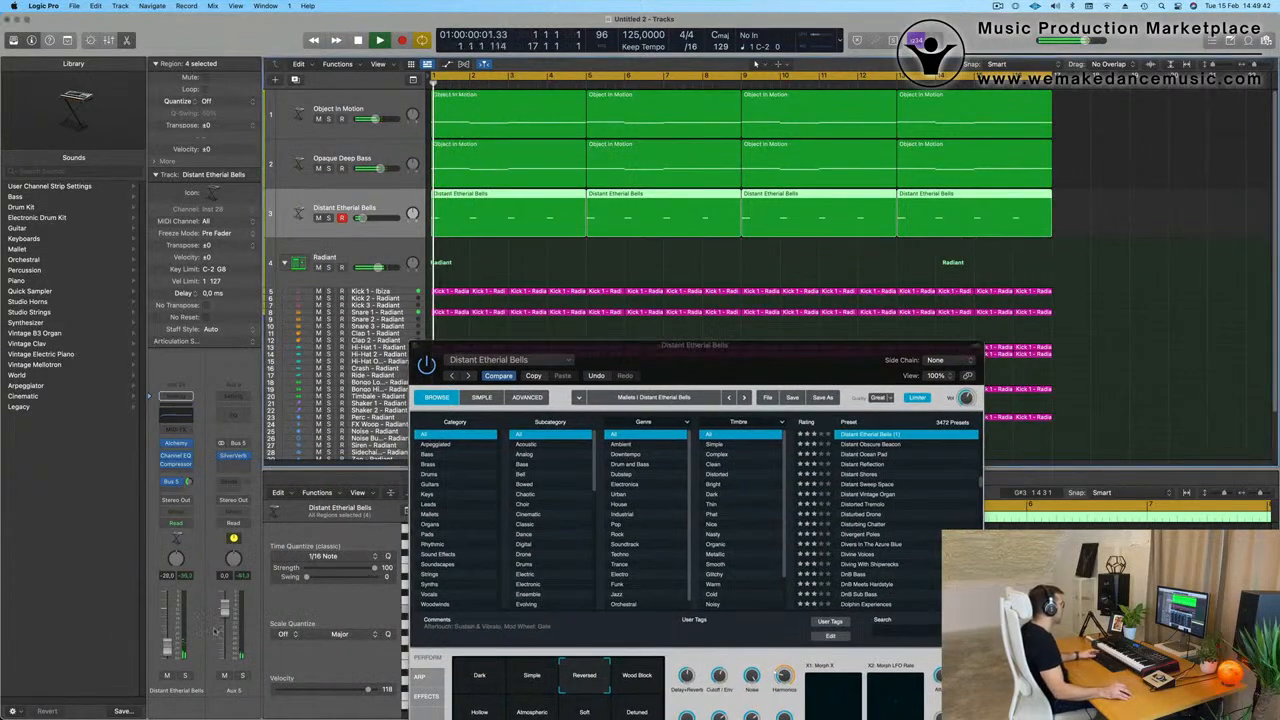
left_click_drag(691, 365, 690, 341)
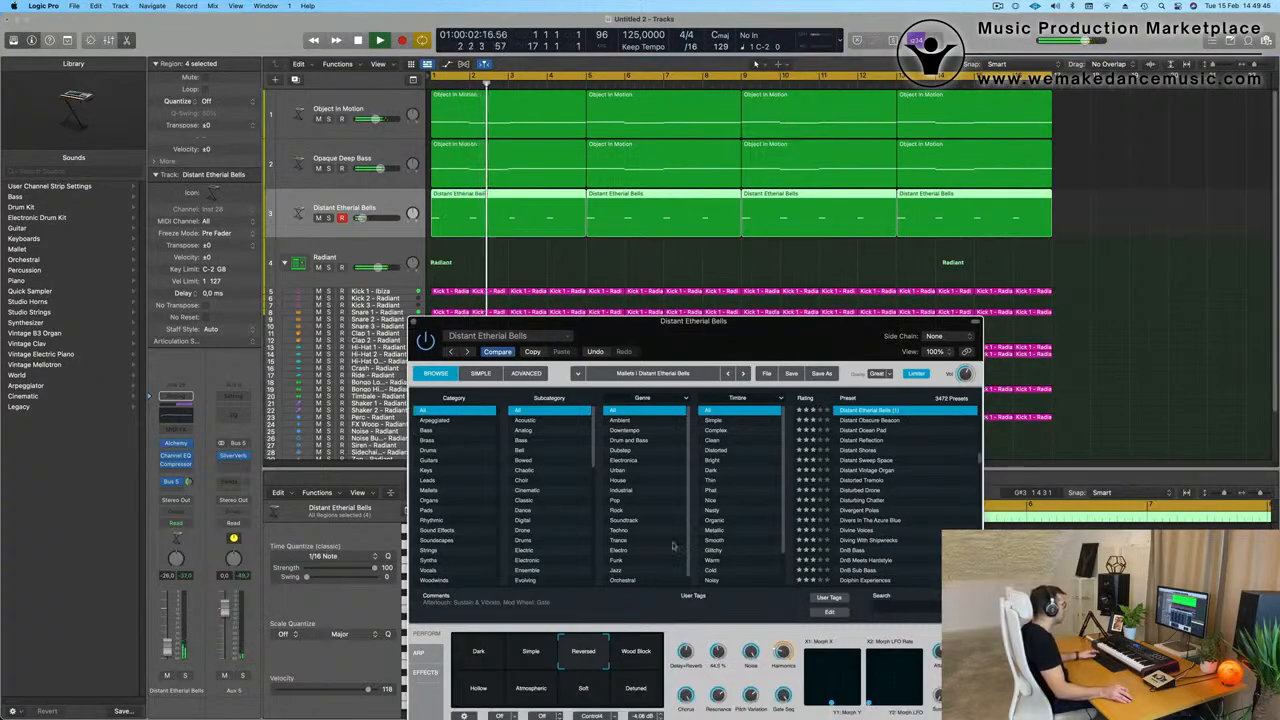
left_click(416, 323)
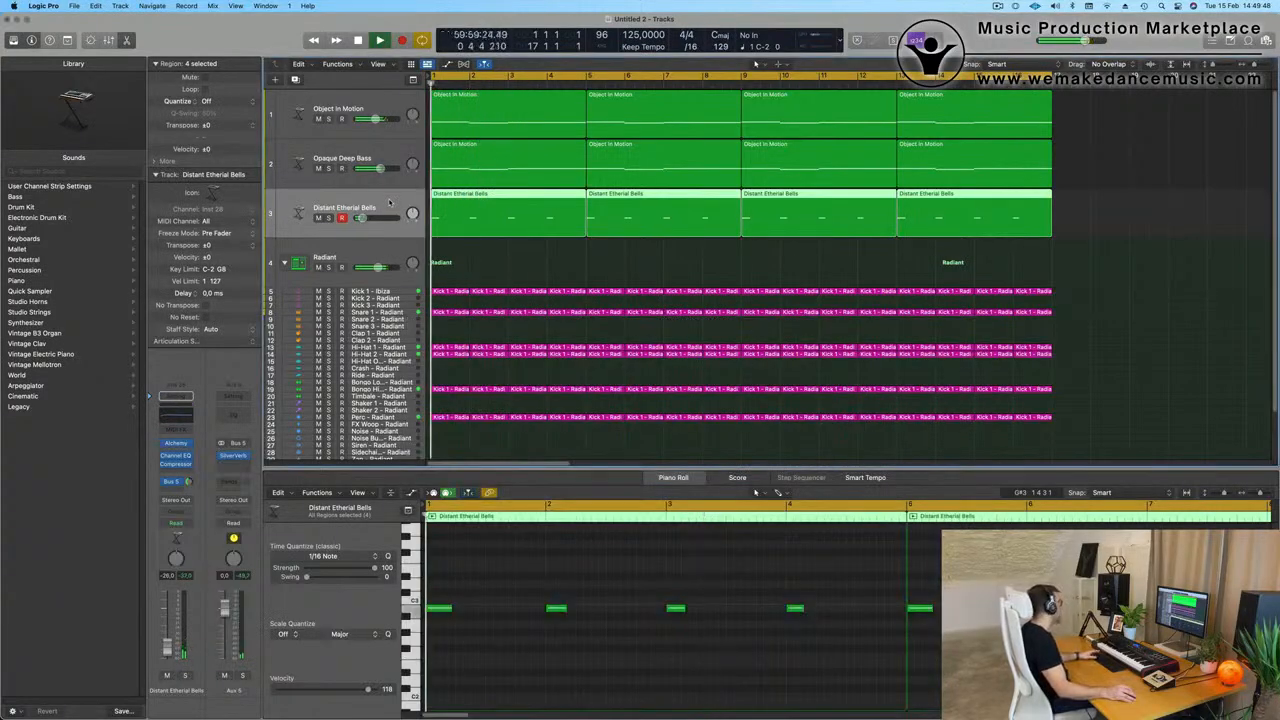
Duplicate the Distant Etherial Bells track and load the Atlantean Bells preset from the Mallets category into its Alchemy.
left_click(296, 80)
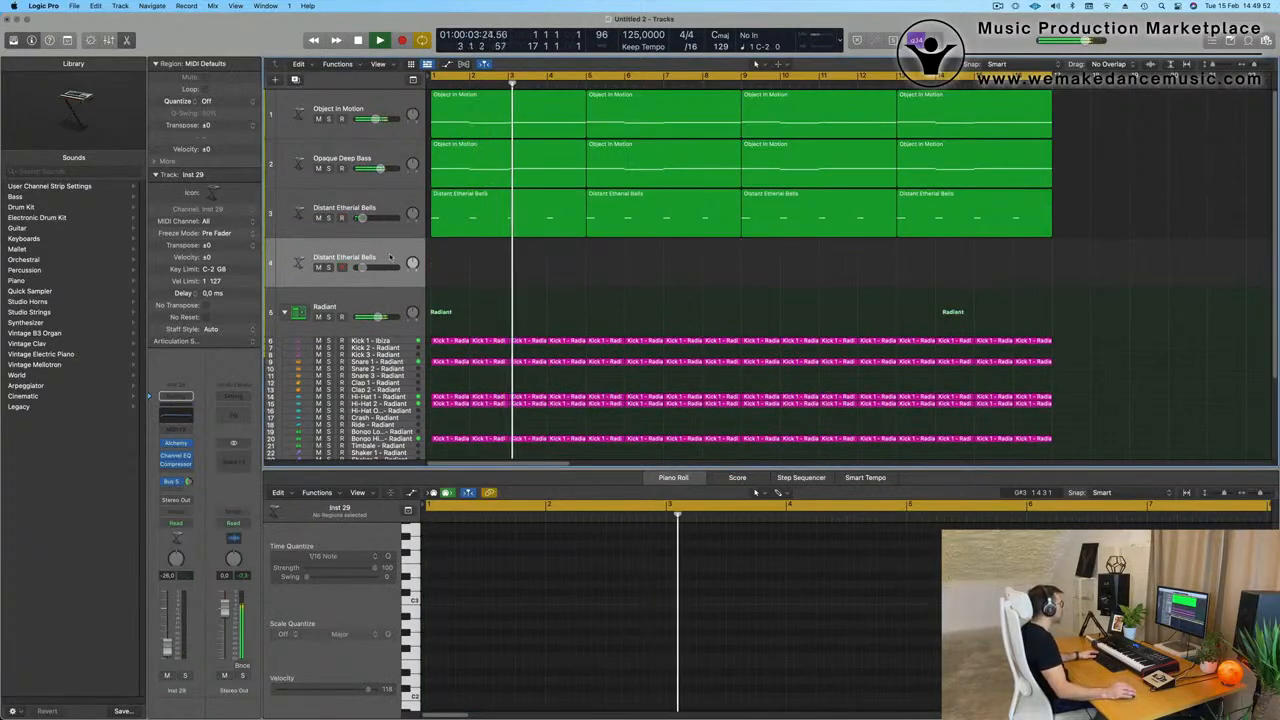
left_click(176, 443)
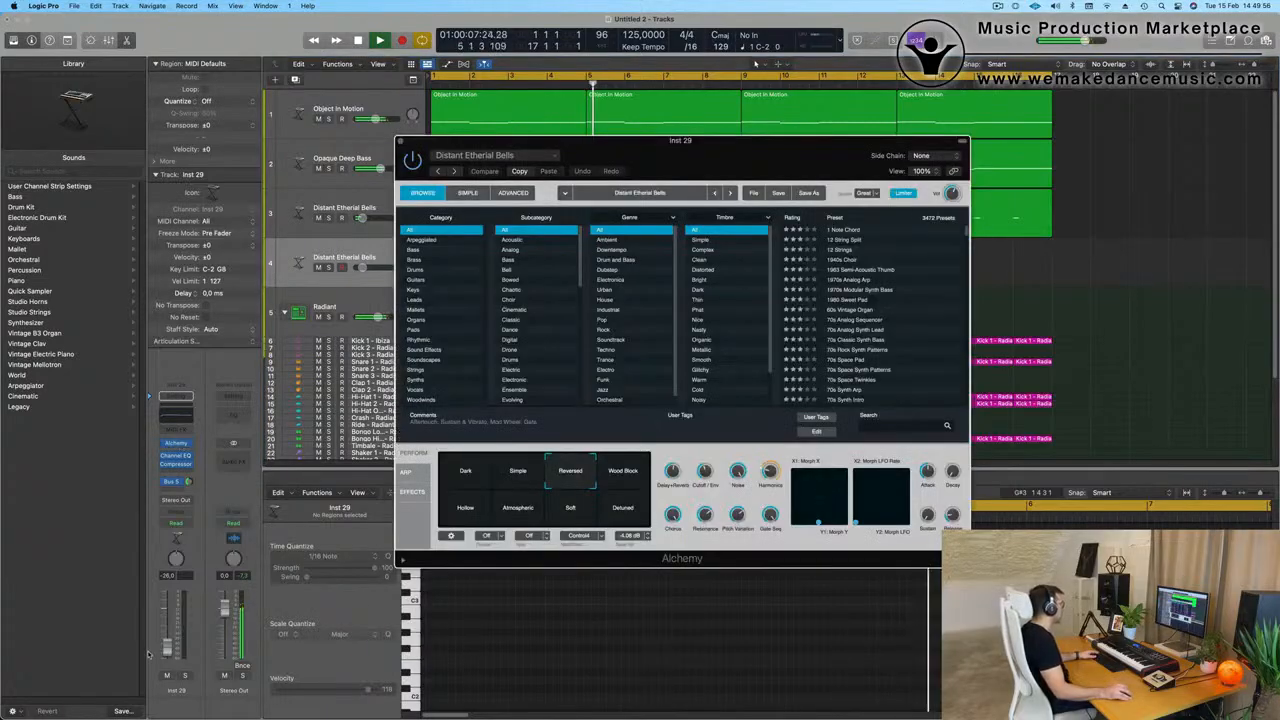
left_click(300, 252)
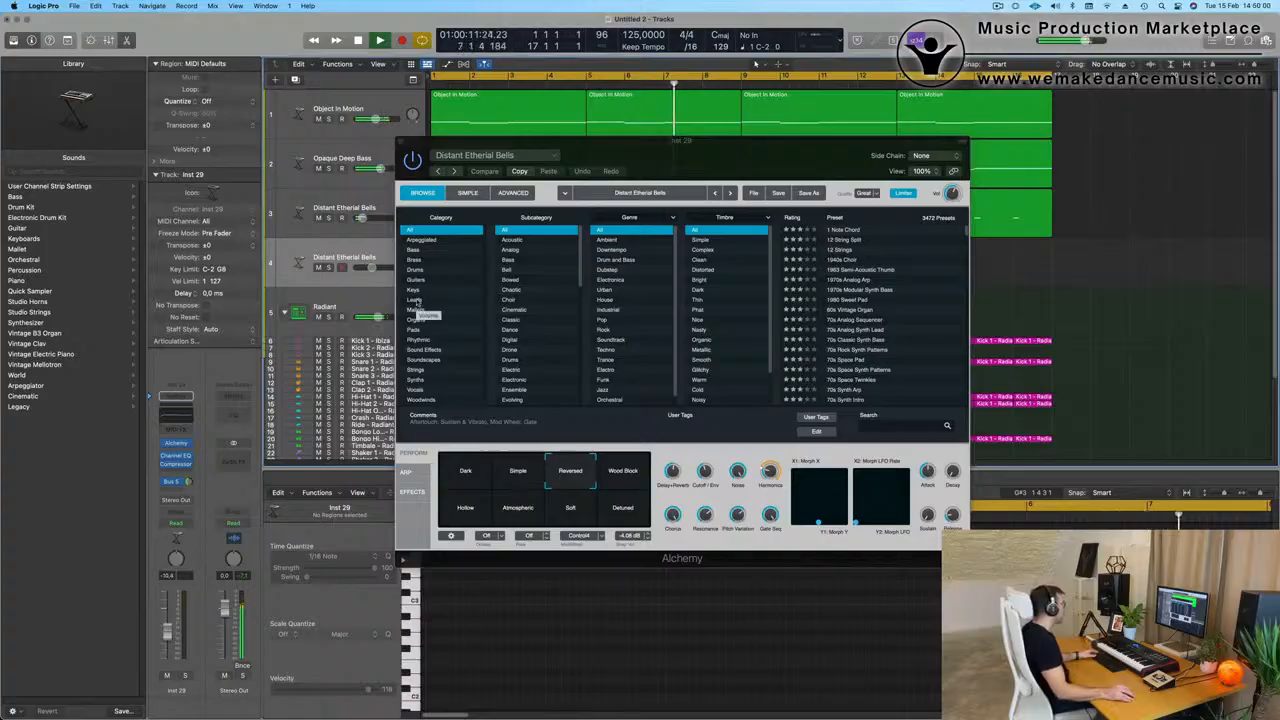
left_click(418, 310)
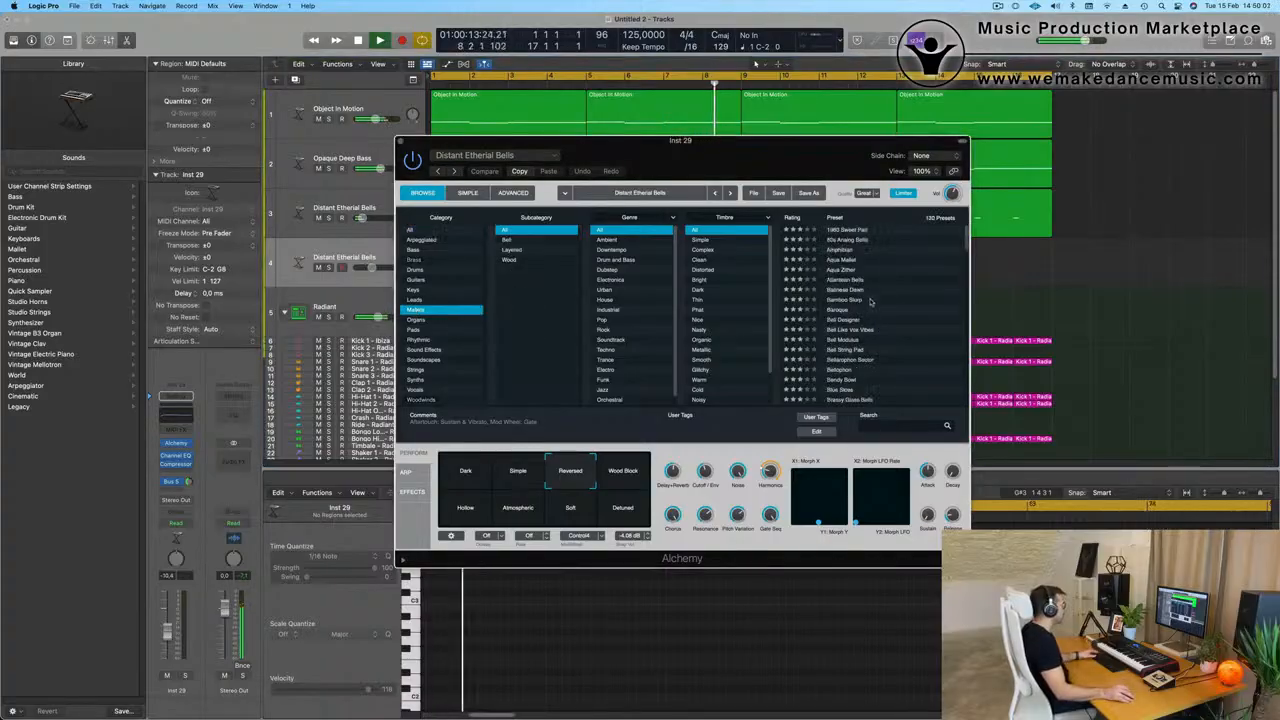
left_click(842, 280)
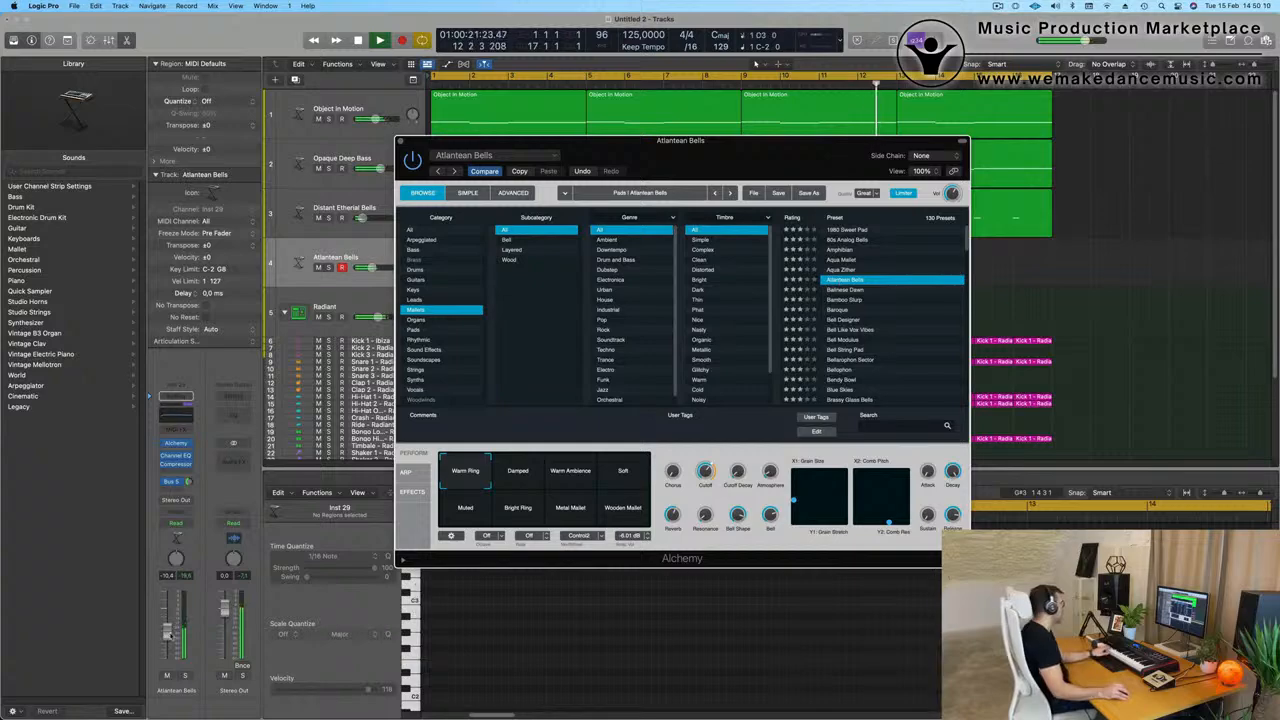
Audition the Damped and Warm Ambience variations of the Atlantean Bells preset in Alchemy.
left_click(175, 481)
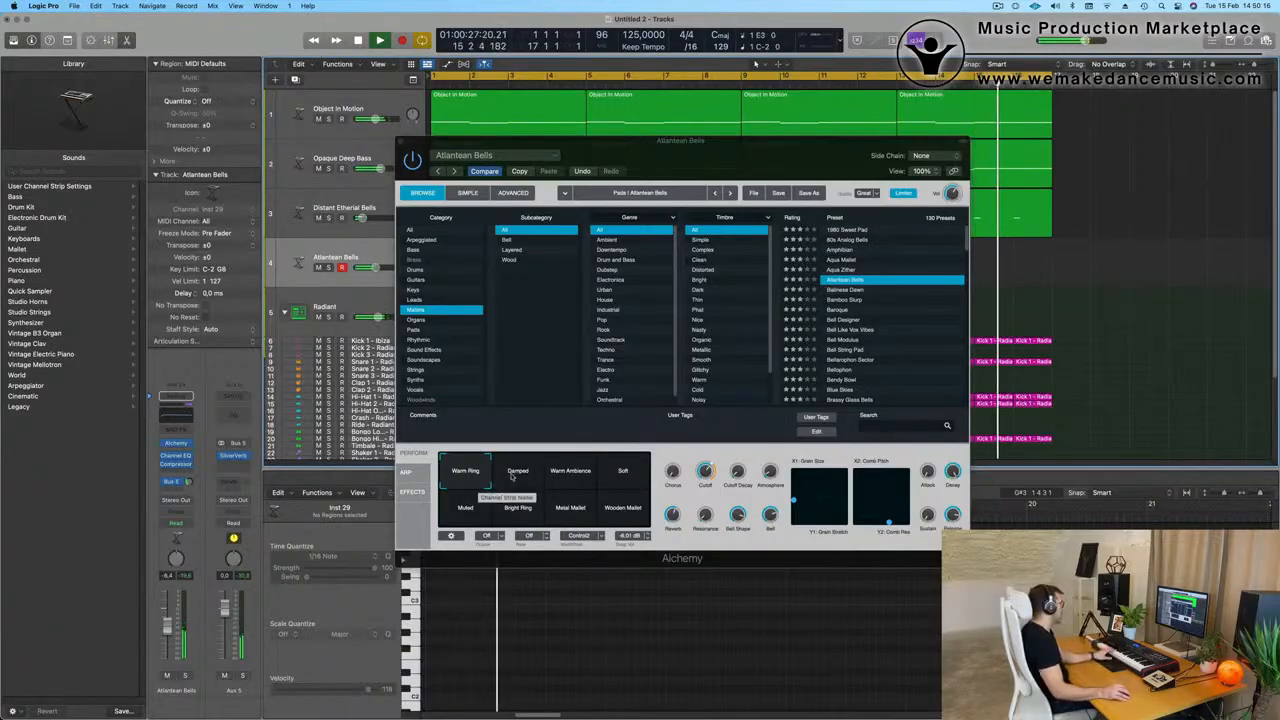
left_click(517, 474)
left_click(570, 472)
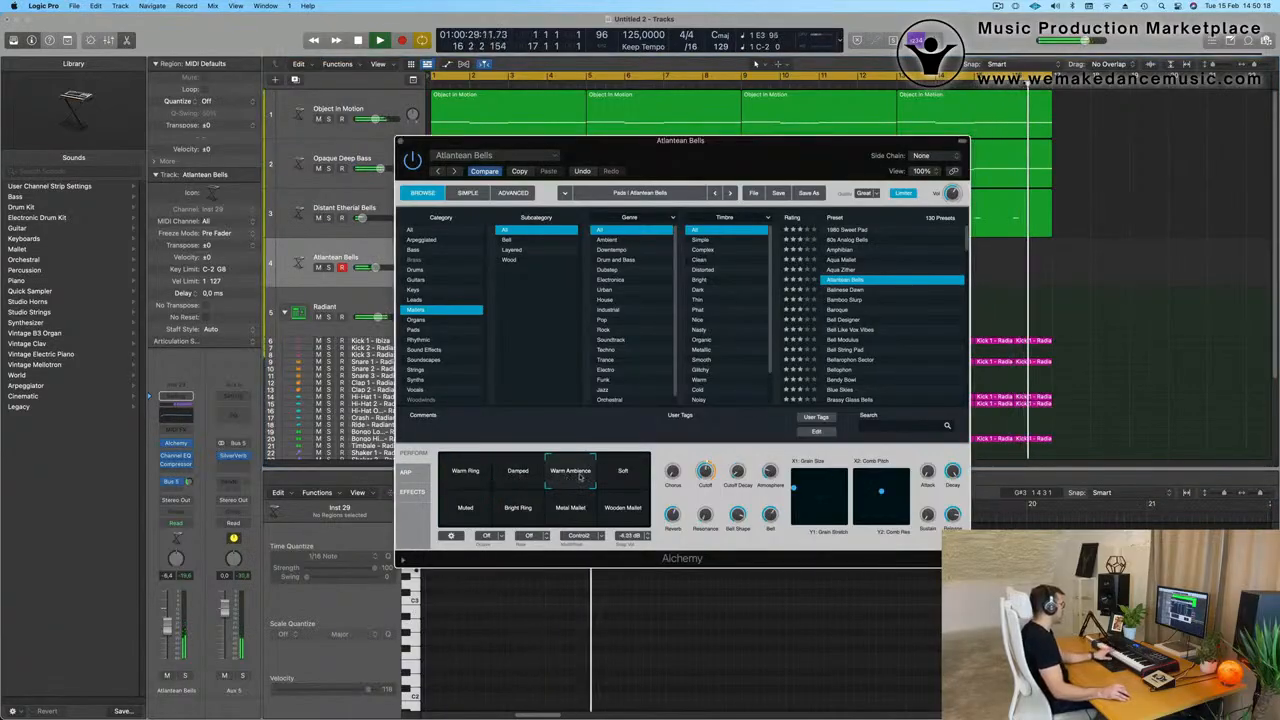
Load the Balinese Dawn preset and audition its Small Mallet, Rusty Mallet, Comb Moan, Overtone Mallet, Metal Mallet and Rusty Pad variations.
left_click(850, 290)
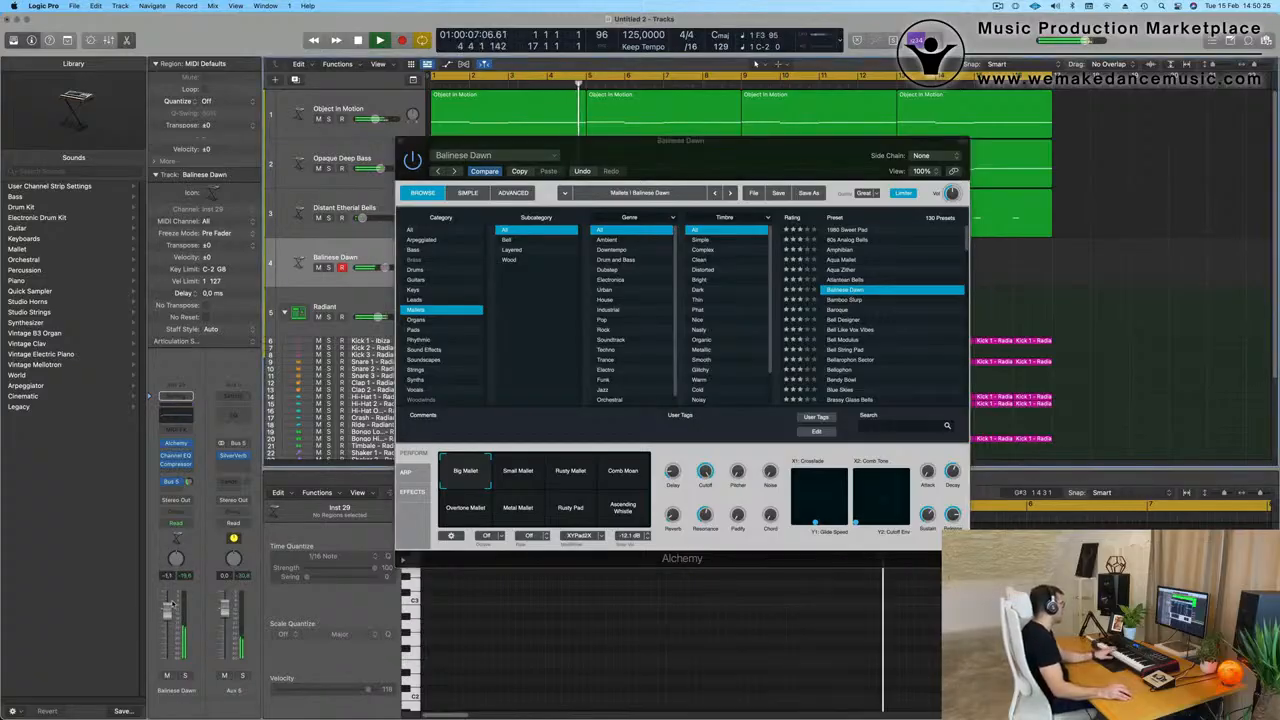
left_click(521, 470)
left_click(572, 472)
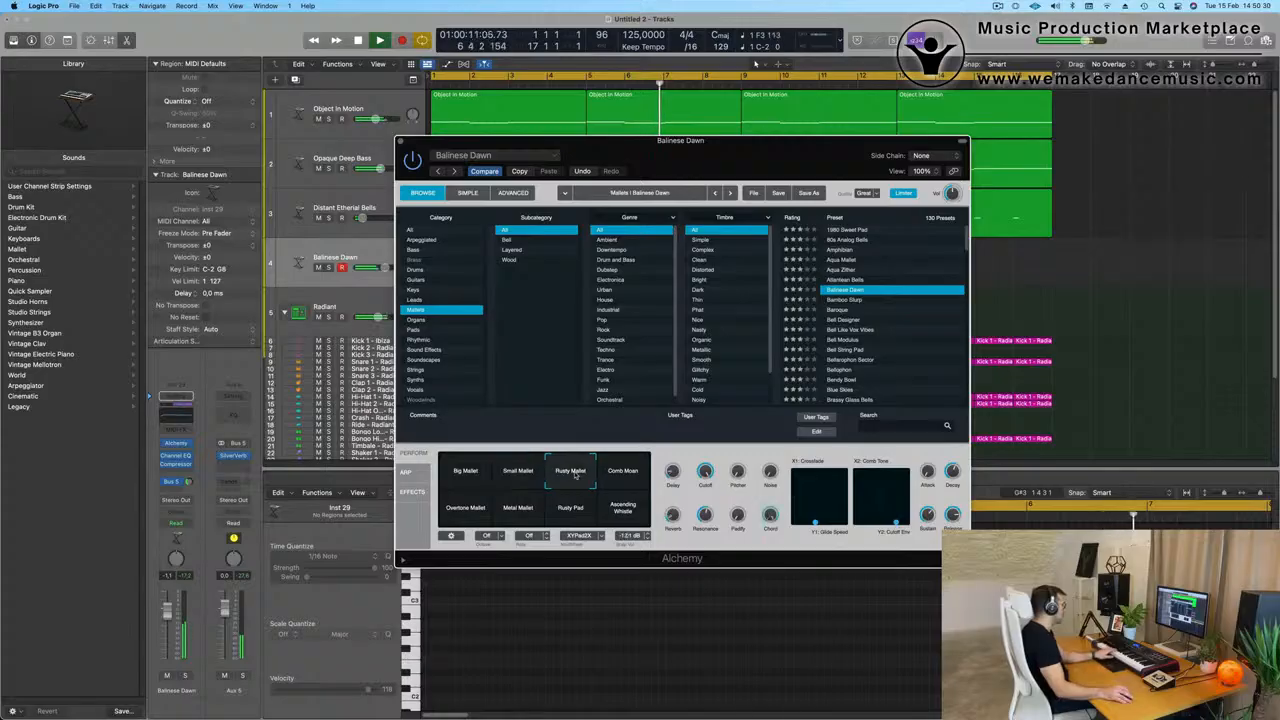
left_click(624, 473)
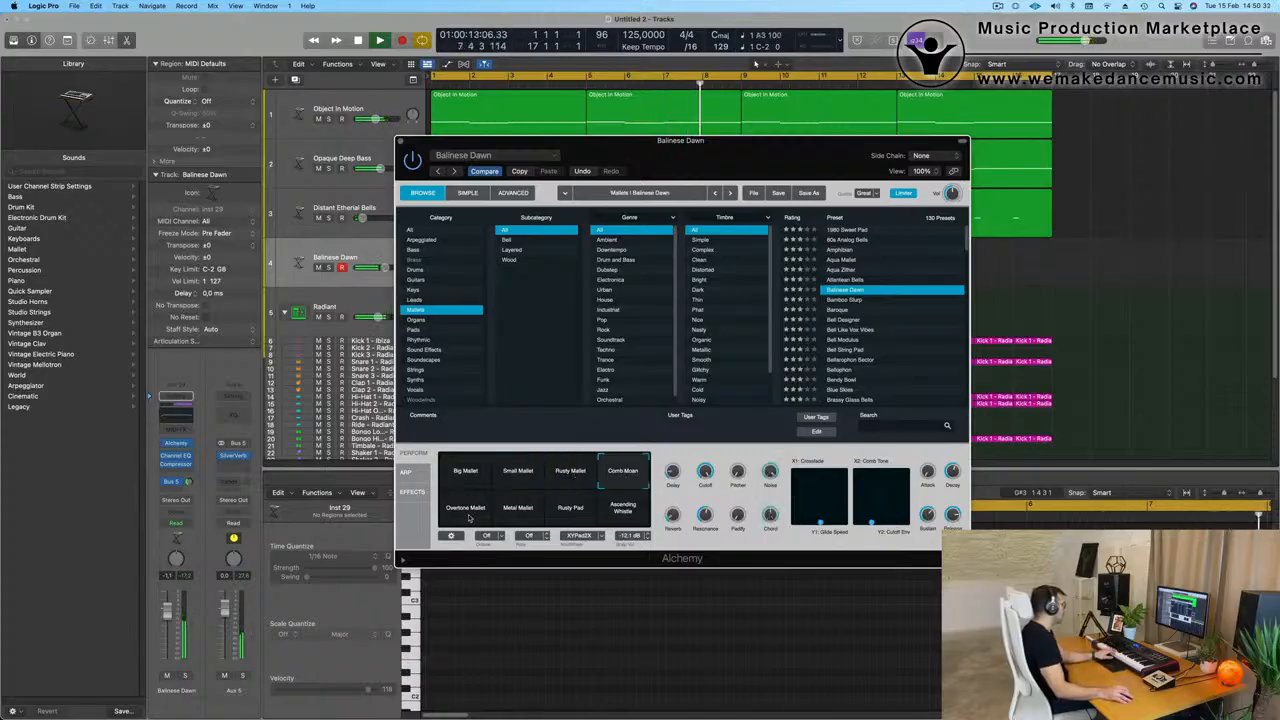
left_click(480, 512)
left_click(526, 512)
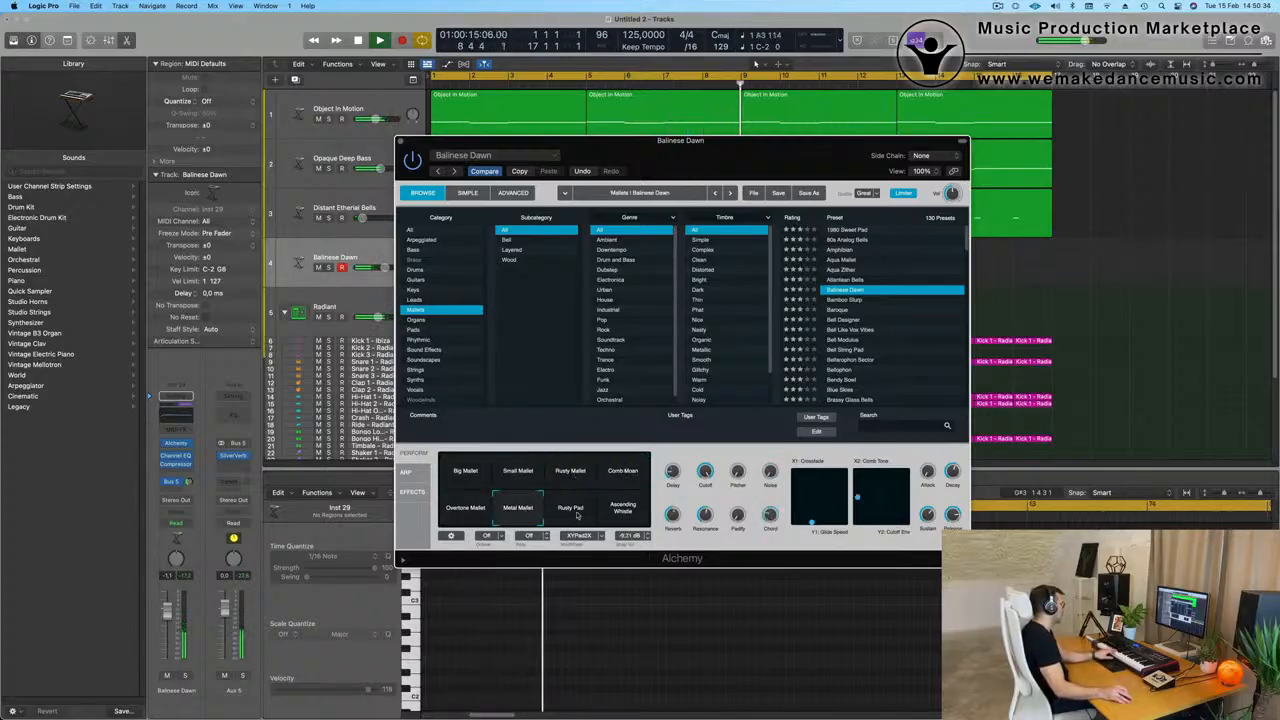
left_click(572, 510)
Load the Baroque mallet preset after trying Bamboo Slurp, and audition its Round Bells, Release Stop and Wooden Mallet variations.
left_click(902, 300)
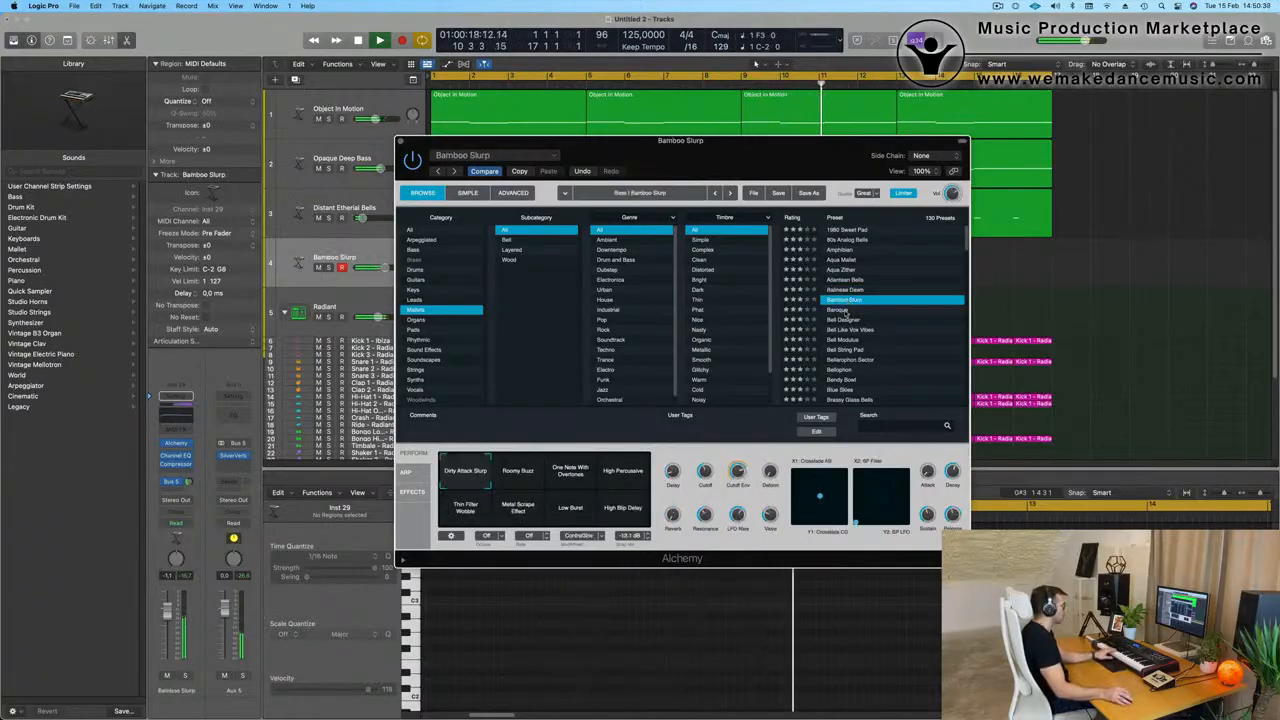
left_click(842, 310)
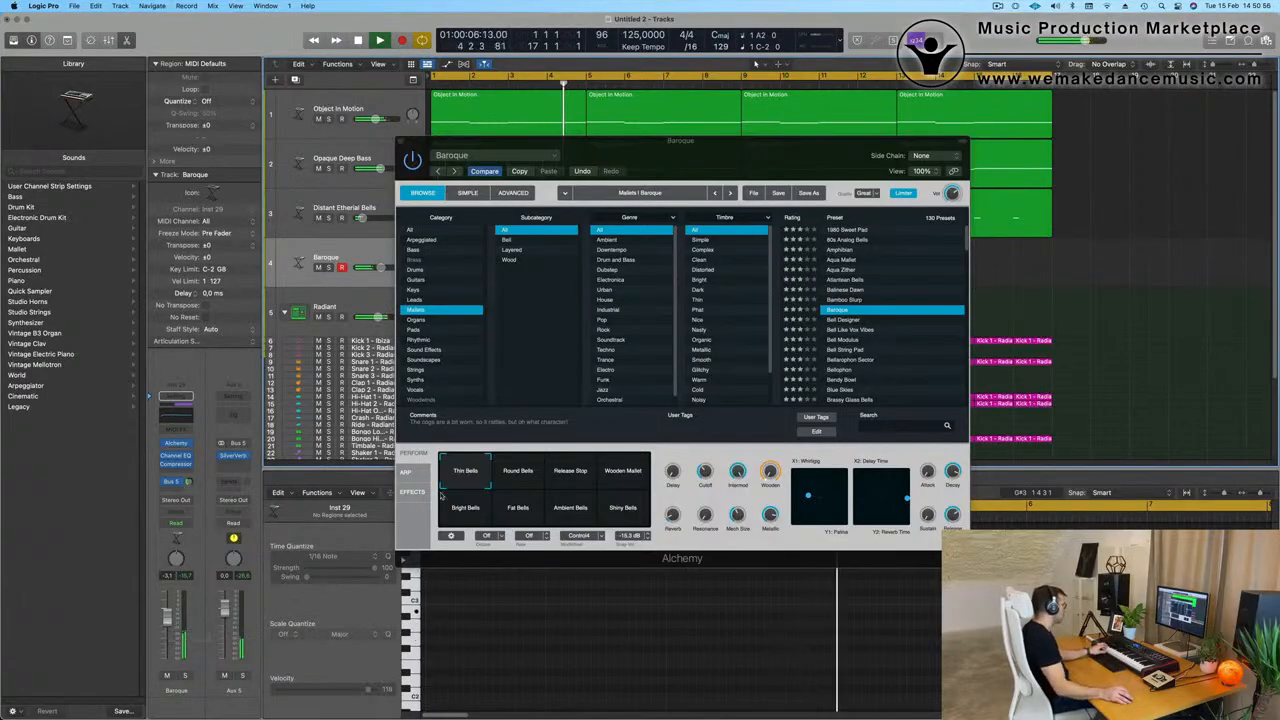
left_click(533, 468)
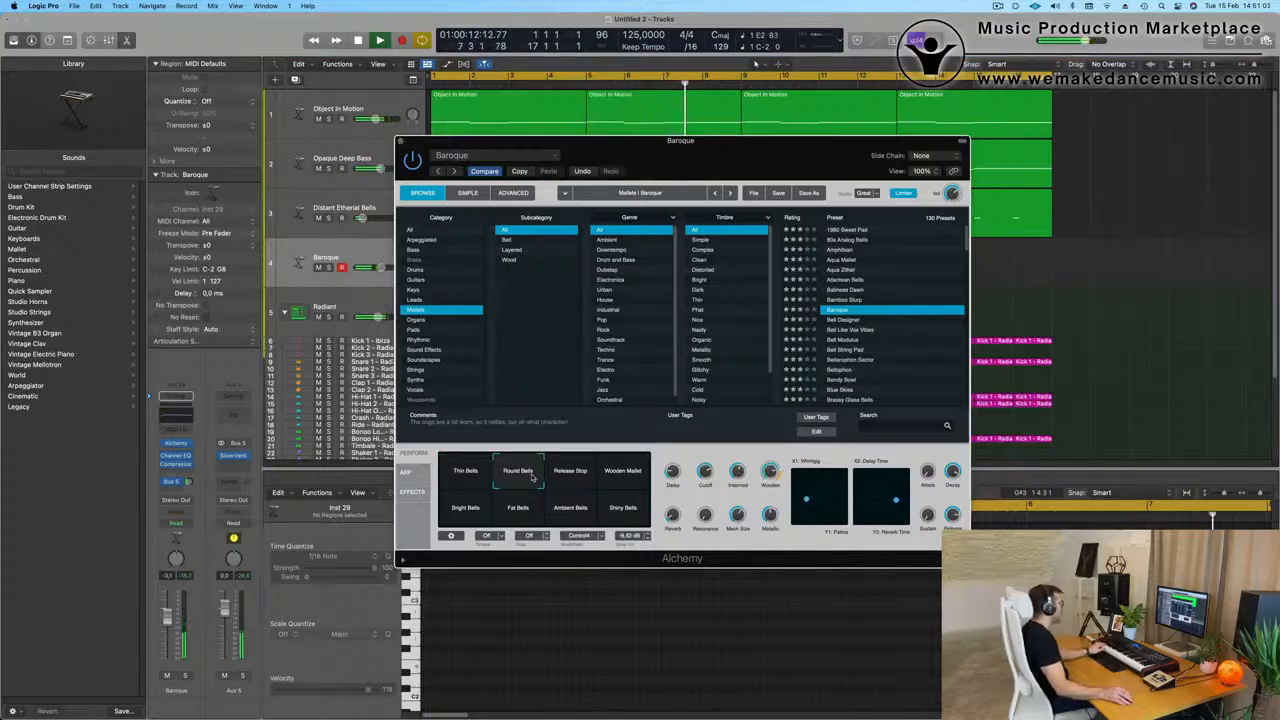
left_click(563, 477)
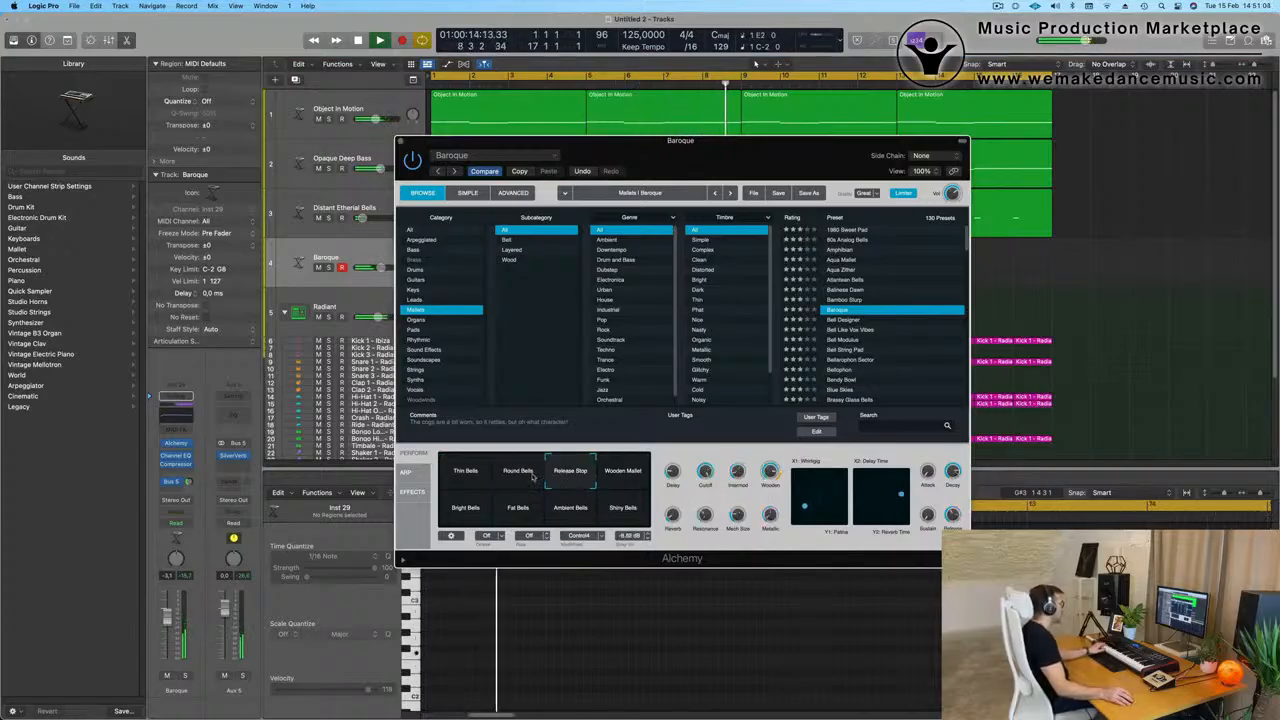
left_click(531, 477)
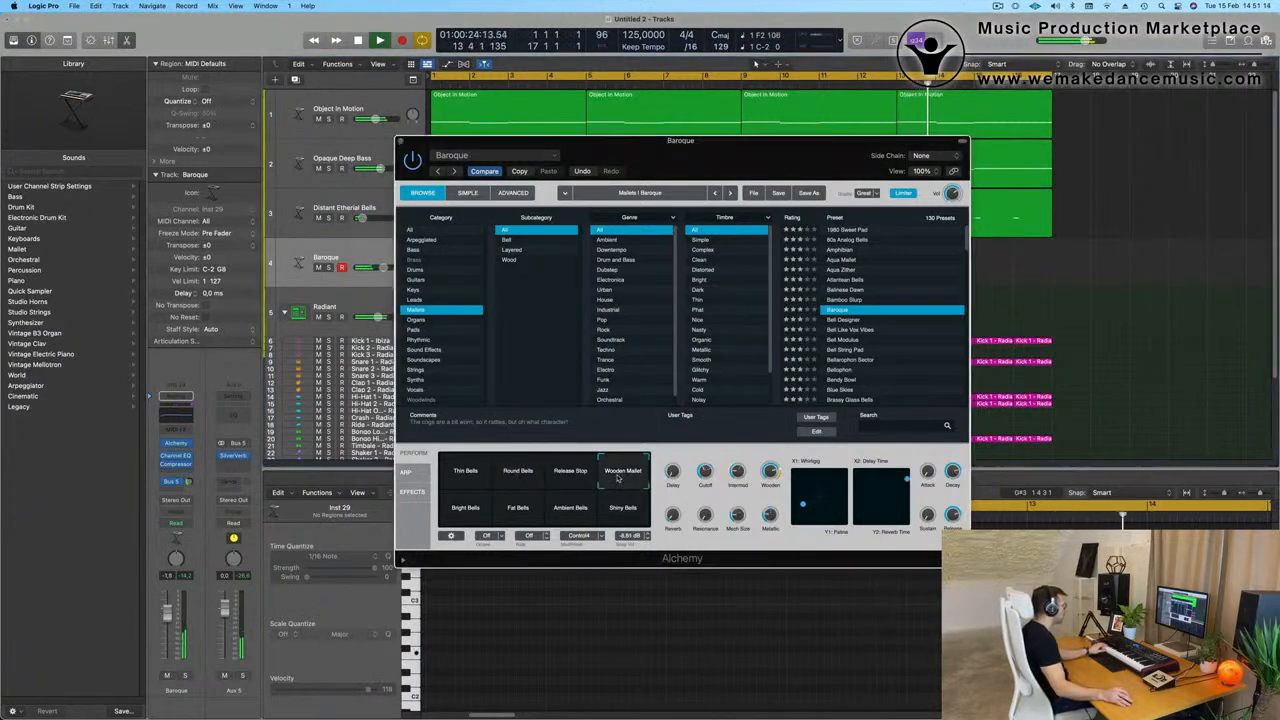
left_click(575, 477)
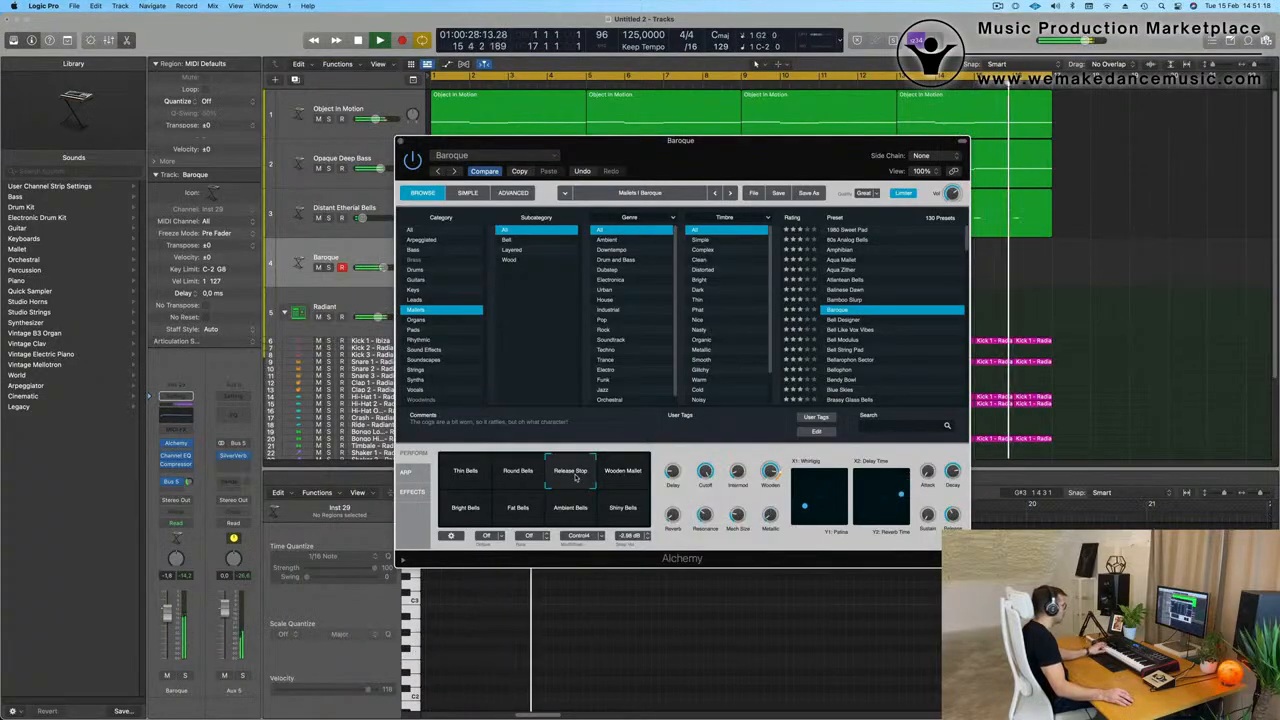
Audition the Bright Bells, Fat Bells, Ambient Bells and Shiny Bells variations of Baroque and settle on Fat Bells.
left_click(466, 510)
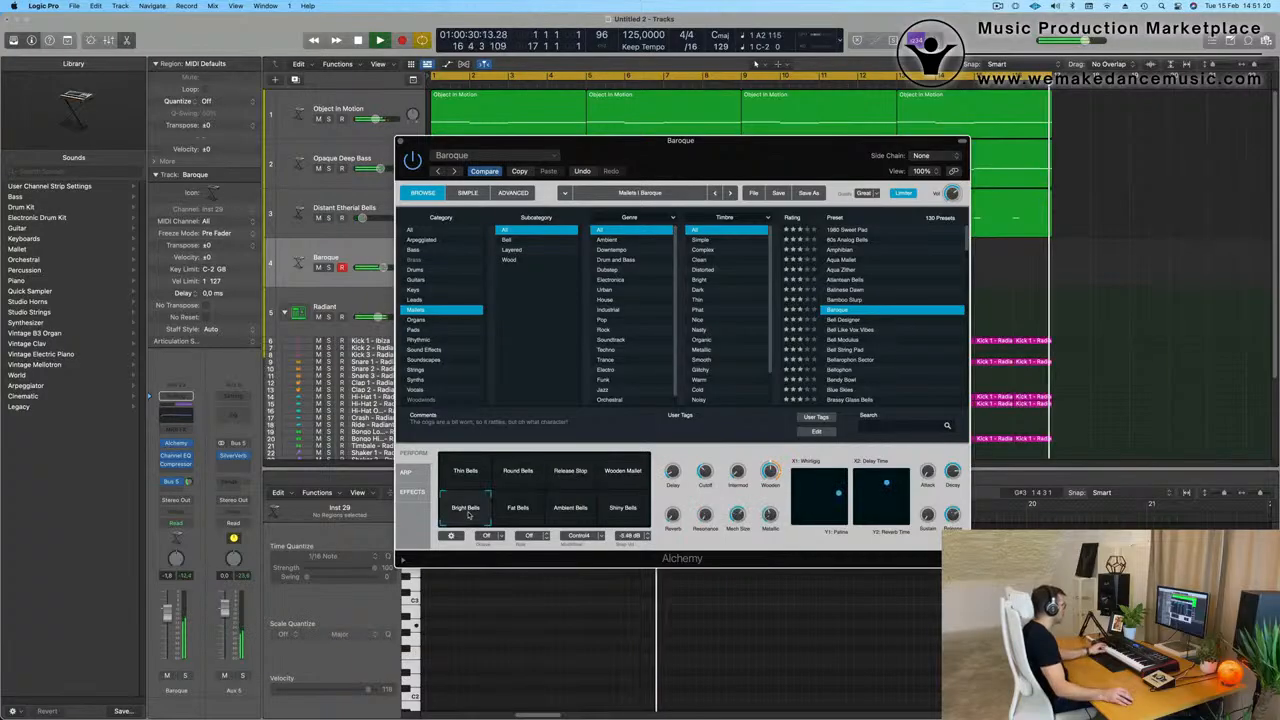
left_click(518, 510)
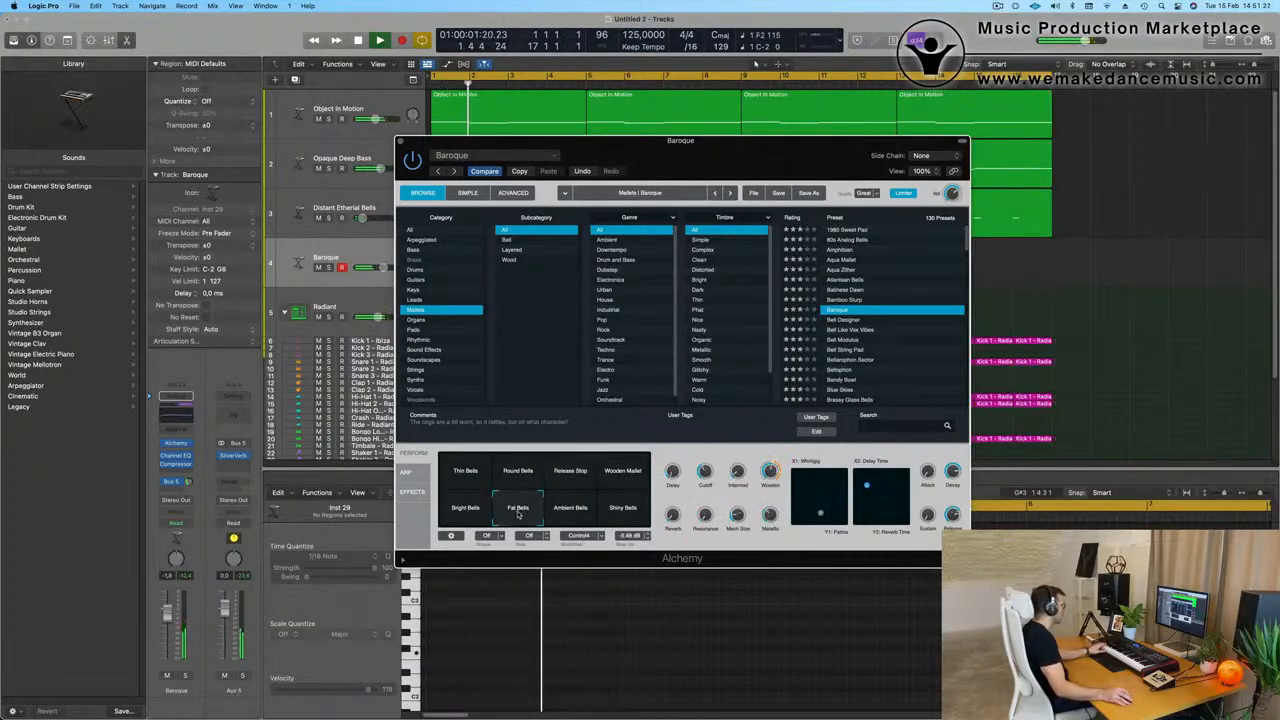
left_click(572, 511)
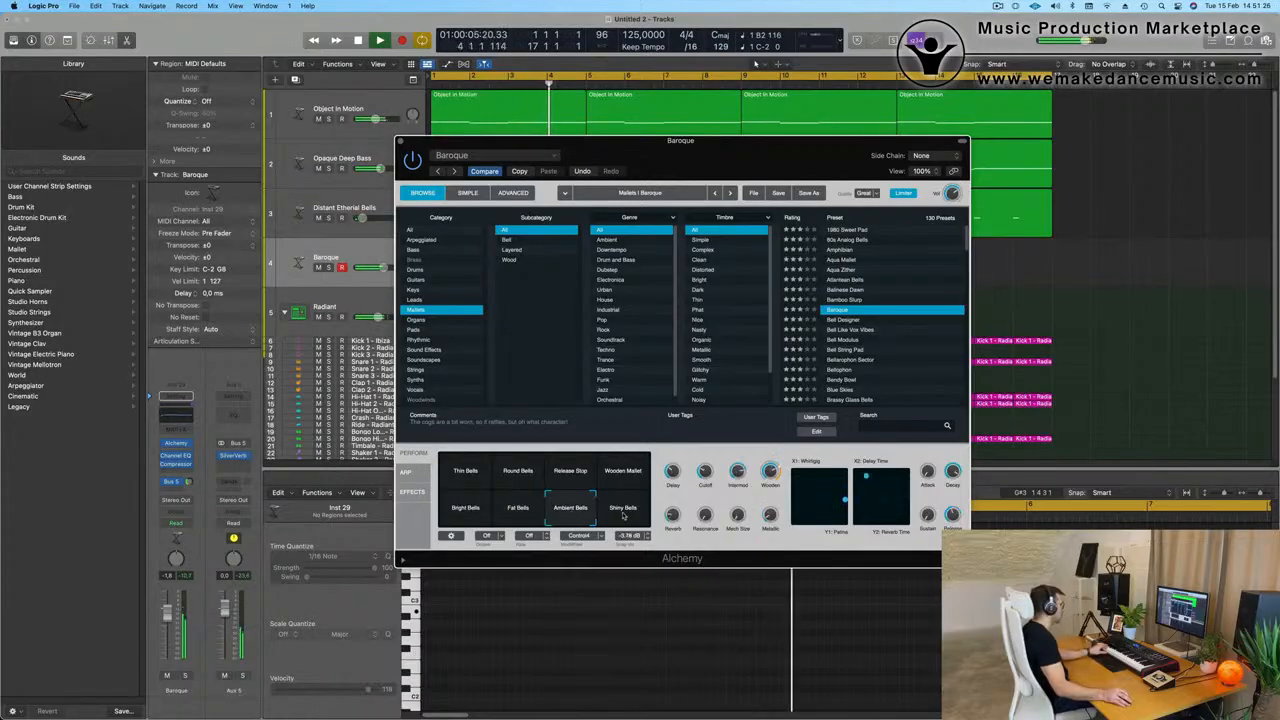
left_click(623, 511)
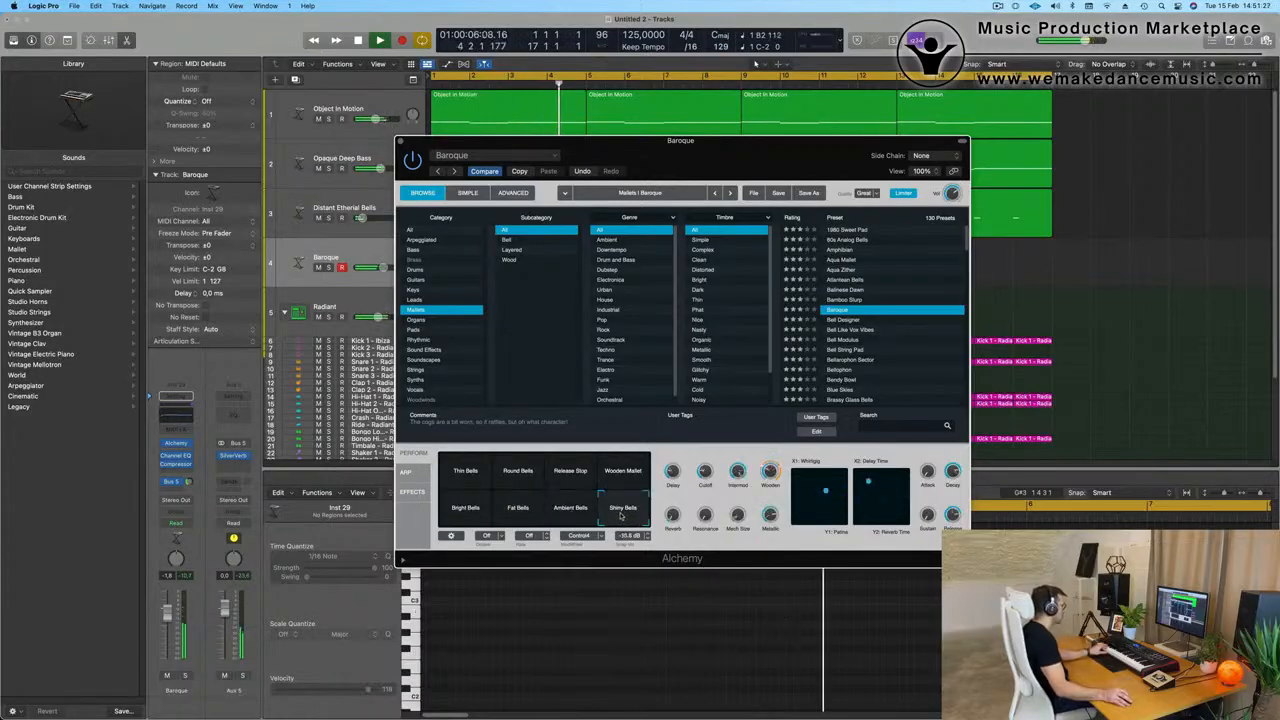
left_click(521, 512)
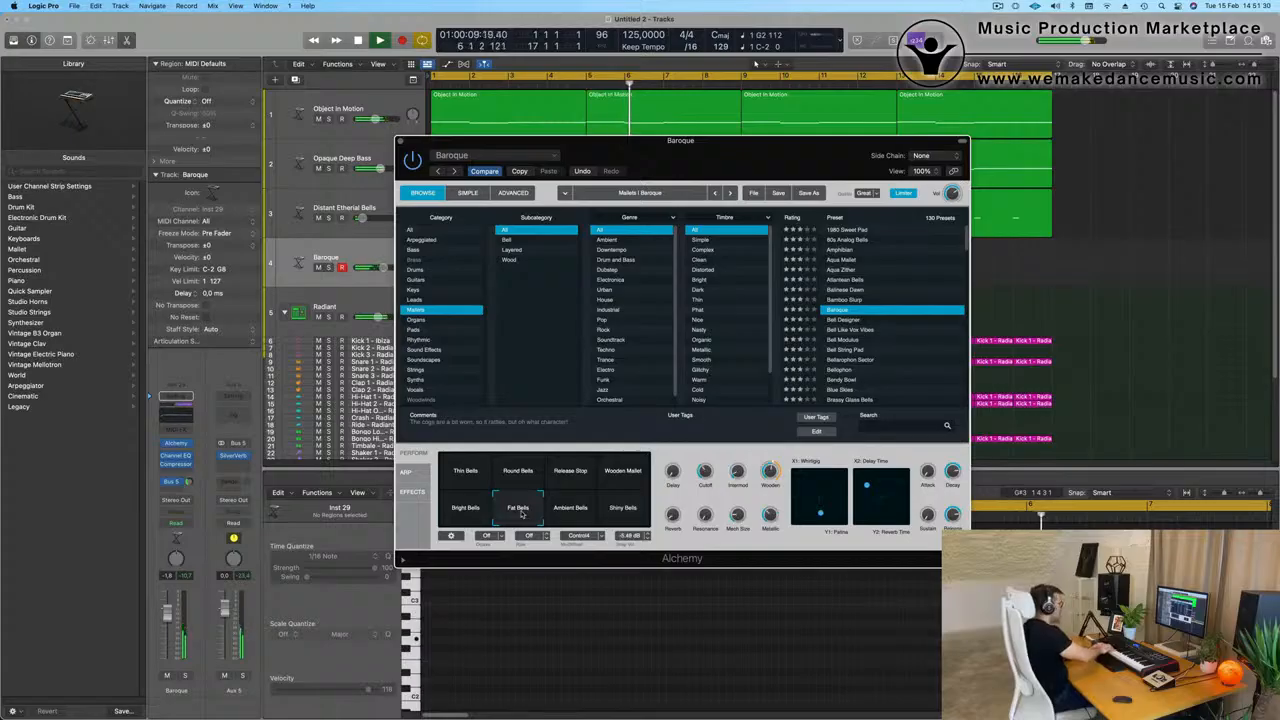
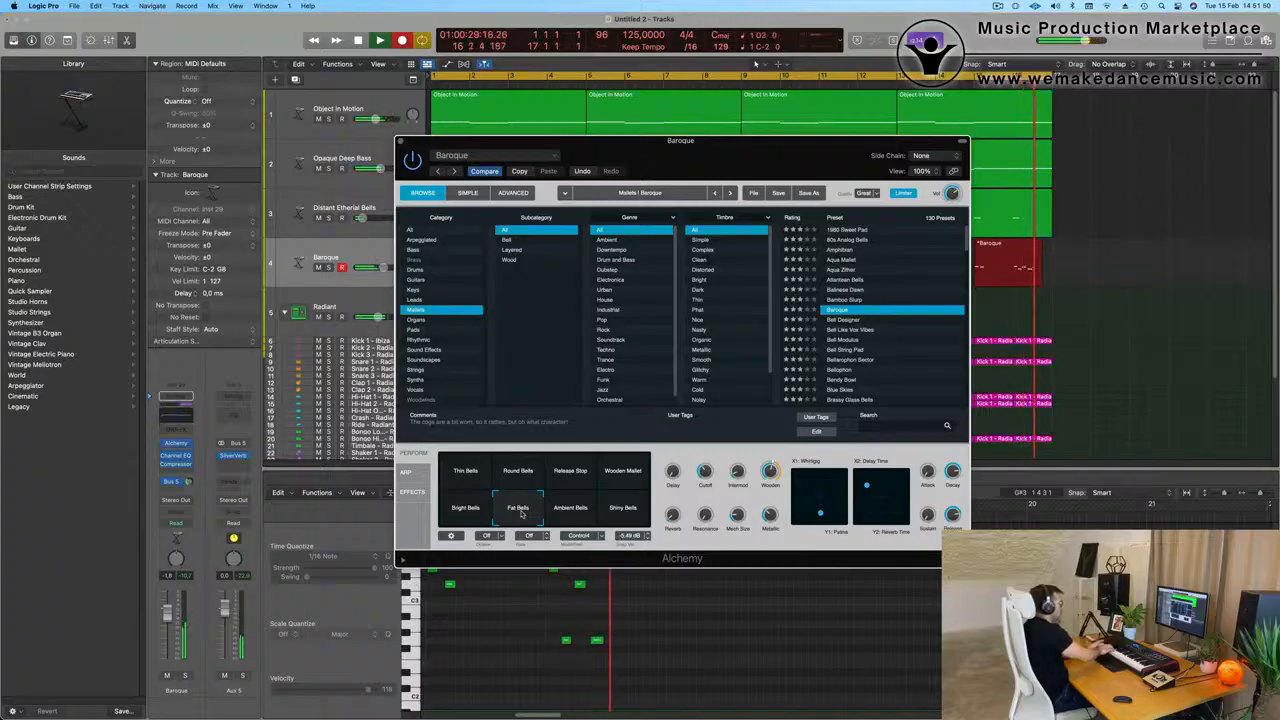
Stop recording the Baroque bell melody and move the Alchemy window clear of the recorded region.
key("space")
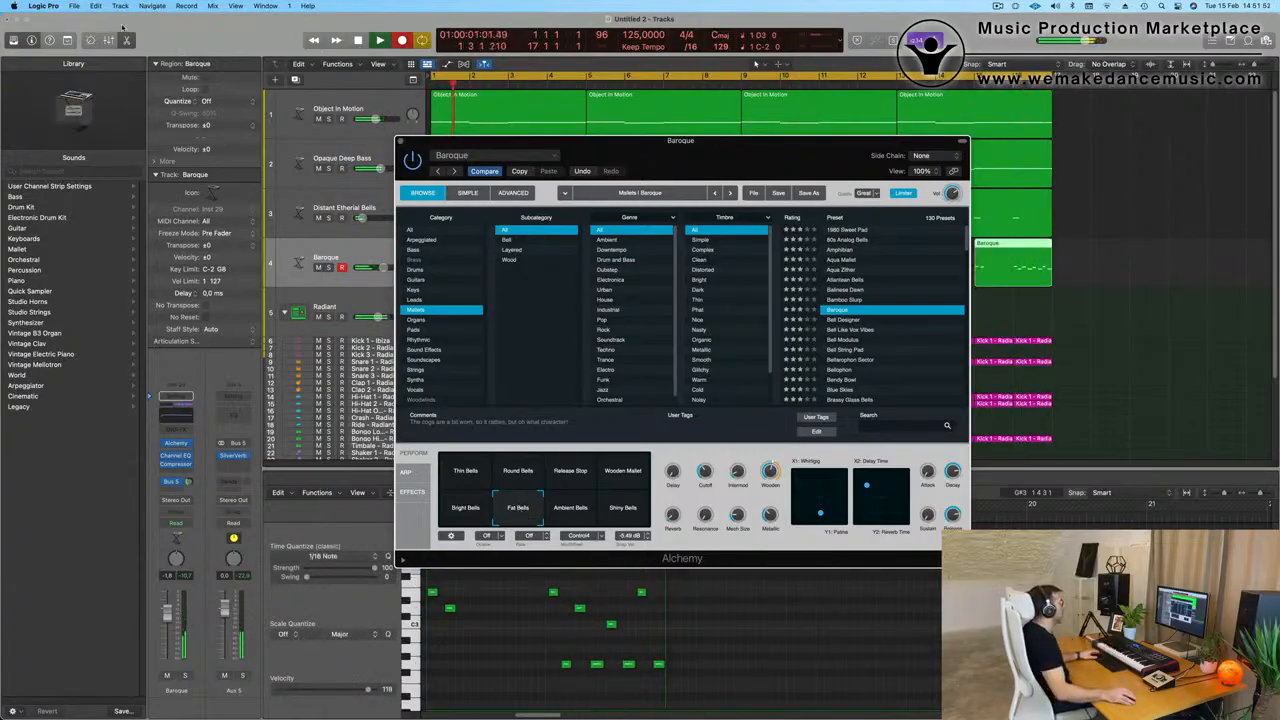
left_click_drag(798, 163, 782, 302)
key("space")
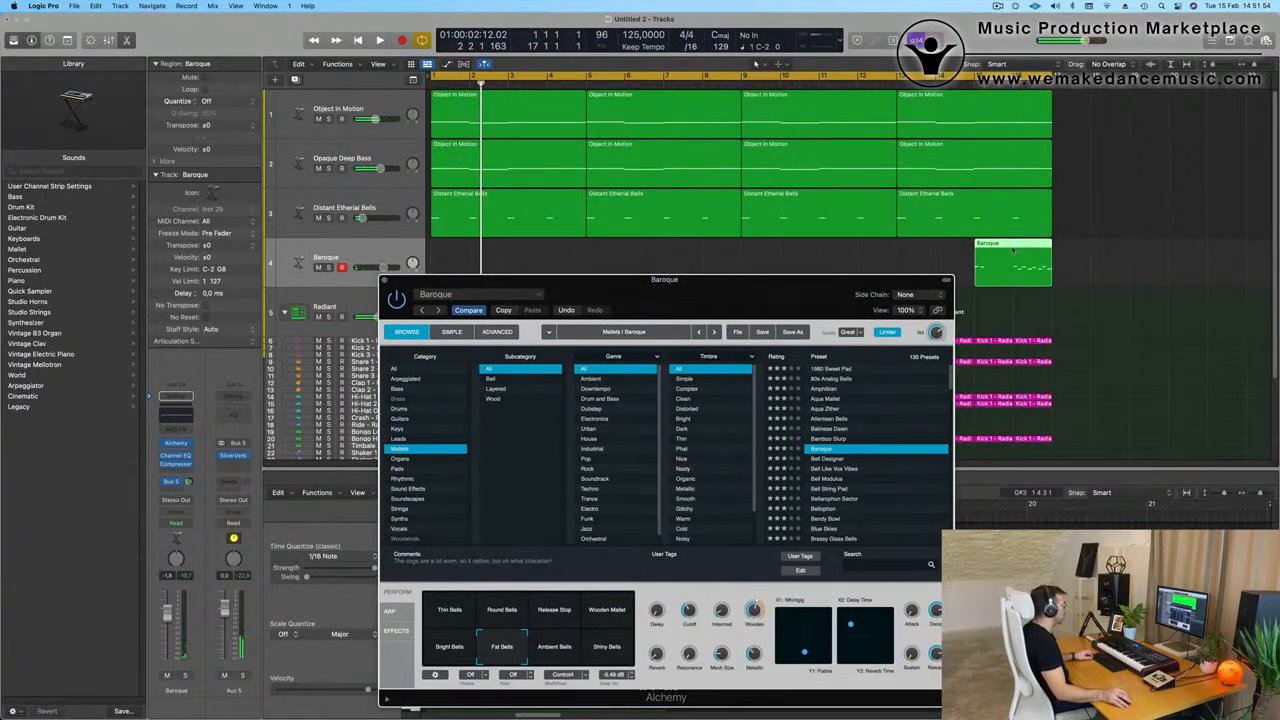
Split the recorded Baroque region at bar 16, discard its first half and move the remaining one-bar region to bar 1.
double_click(1014, 257, "super")
left_click(997, 254)
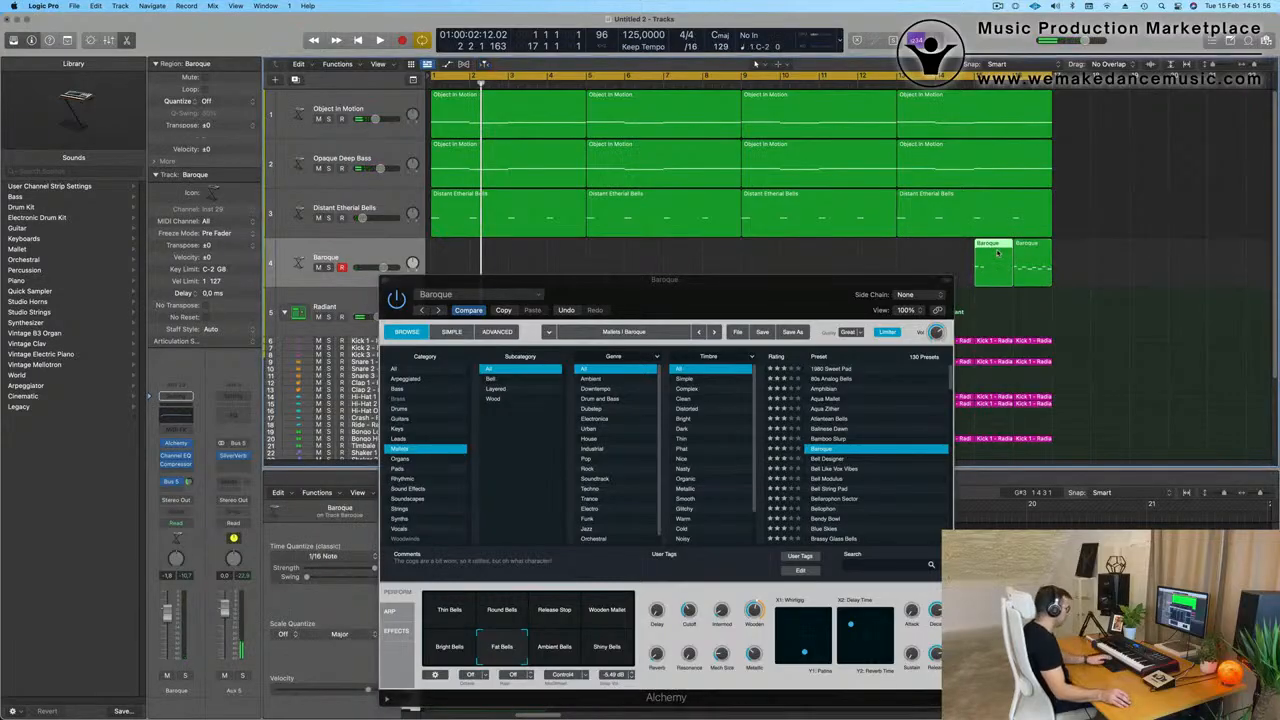
key("Delete")
left_click(1037, 247)
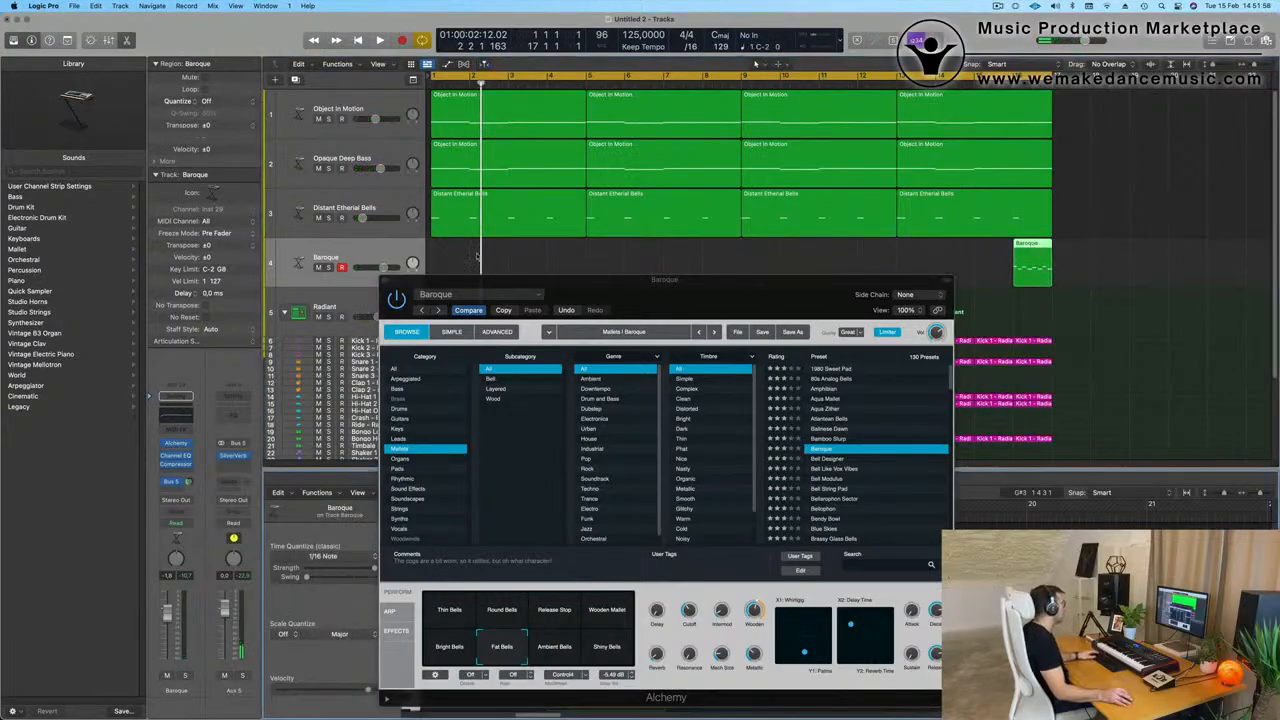
left_click_drag(1028, 245, 445, 254)
Move the Alchemy window off the piano roll and show the notes of the Baroque region at bar 1.
left_click_drag(585, 287, 1013, 285)
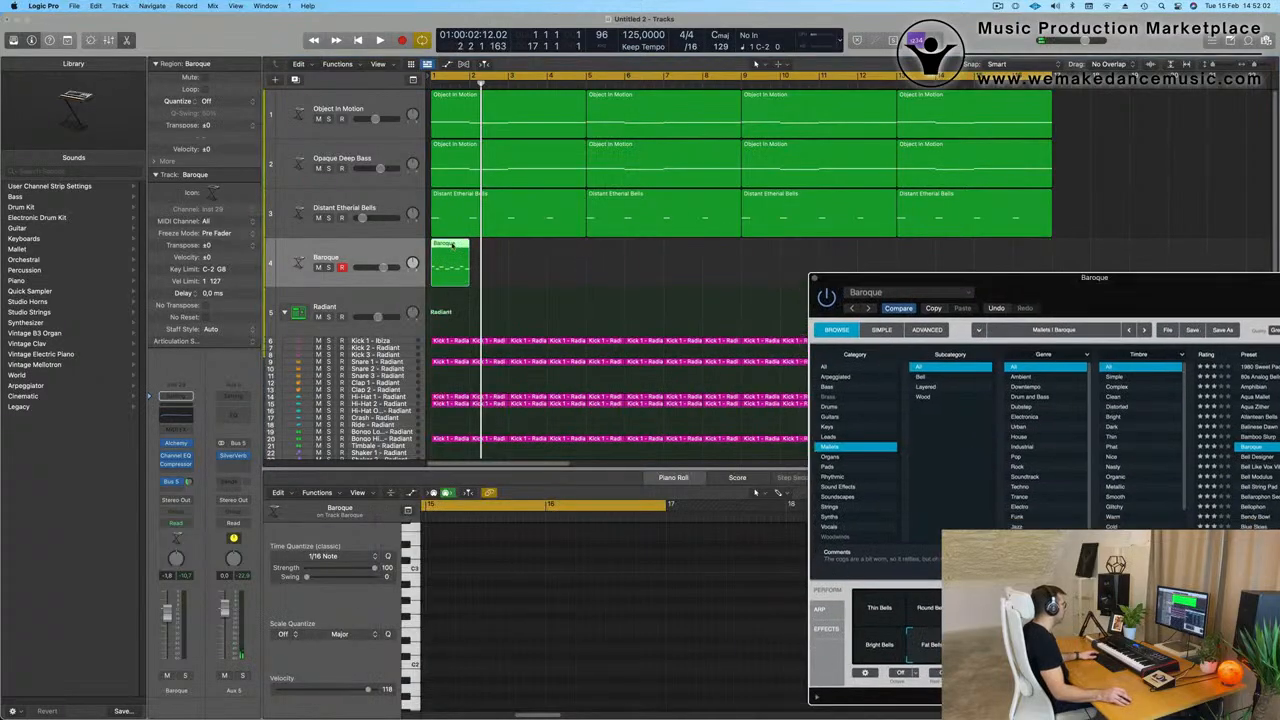
key("e")
key("e")
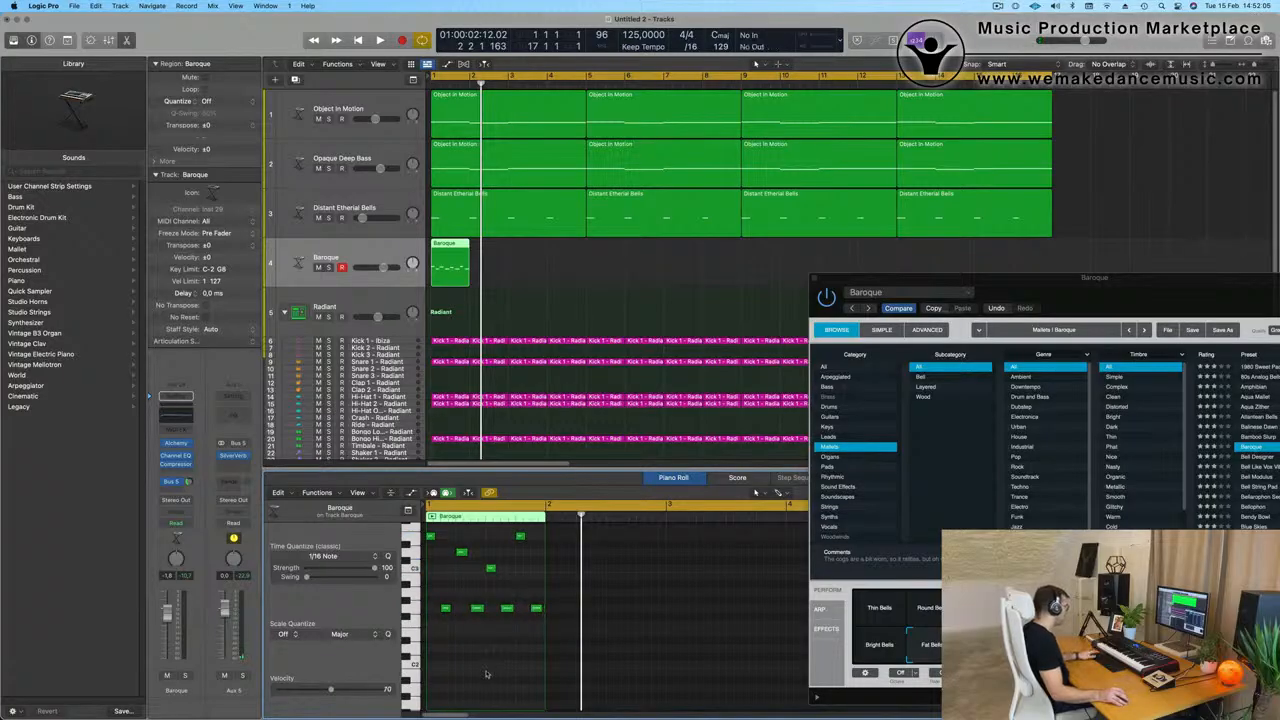
Play the arrangement from the start and copy the one-bar Baroque region to bar 3.
key("space")
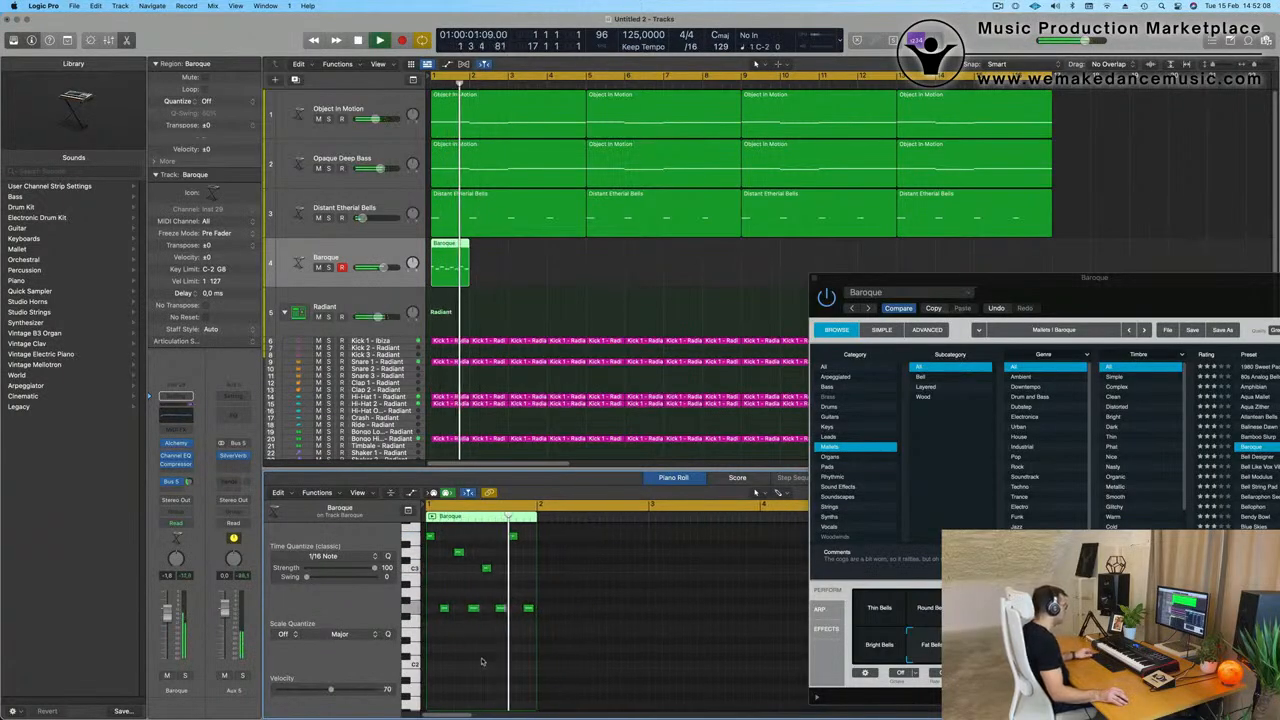
key("space")
key("space")
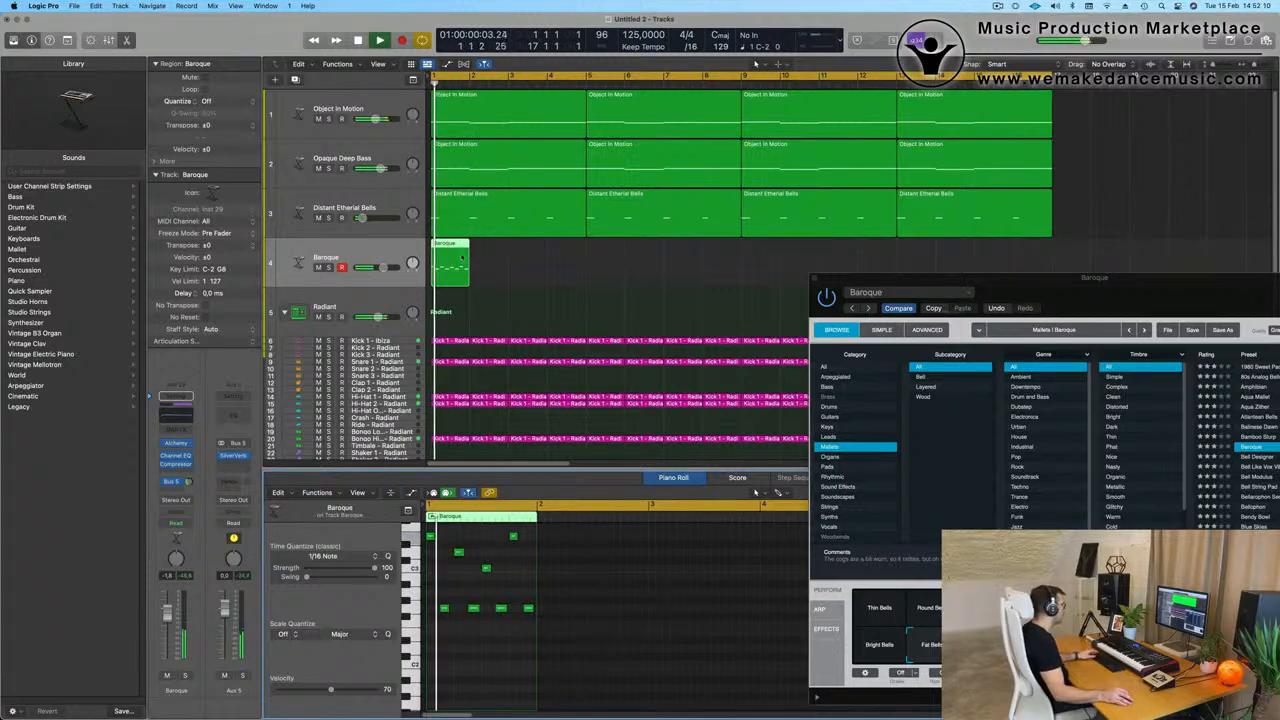
left_click_drag(453, 245, 537, 250)
left_click_drag(1144, 295, 599, 277)
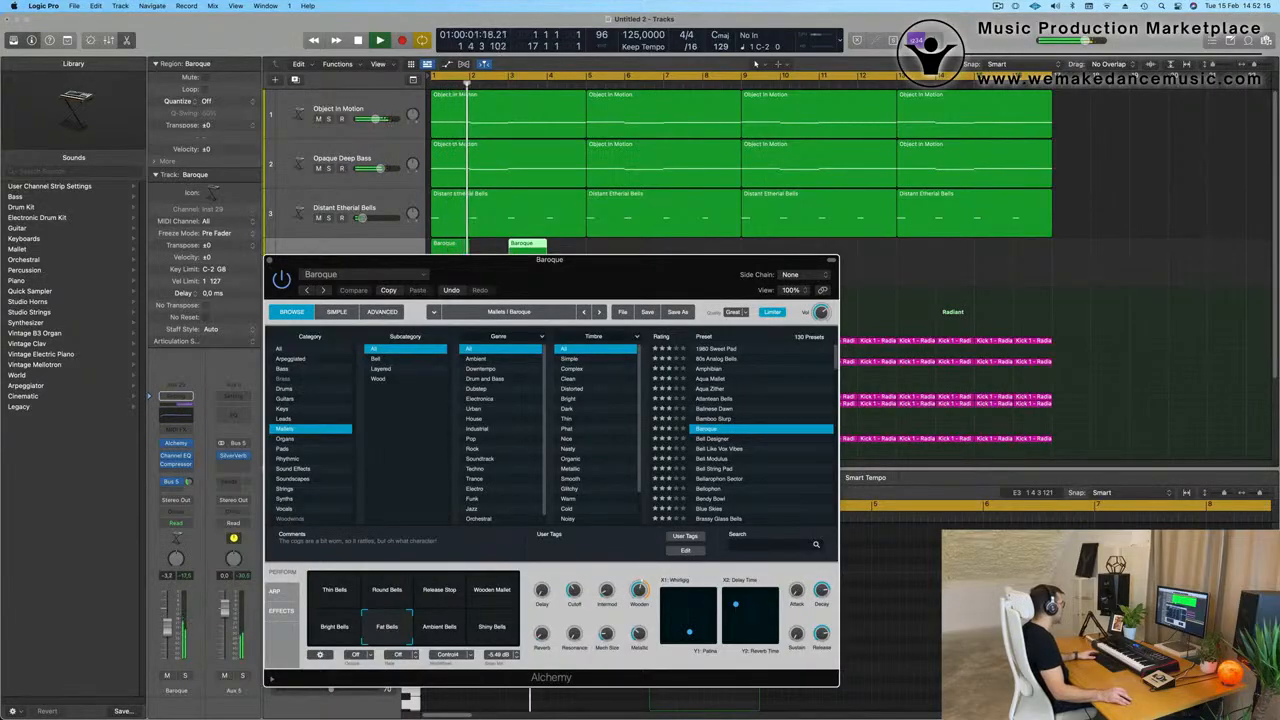
In the Baroque track's Channel EQ, set the low shelf to 368 Hz at +0.3 dB and the low cut to 560 Hz.
key("space")
left_click(176, 412)
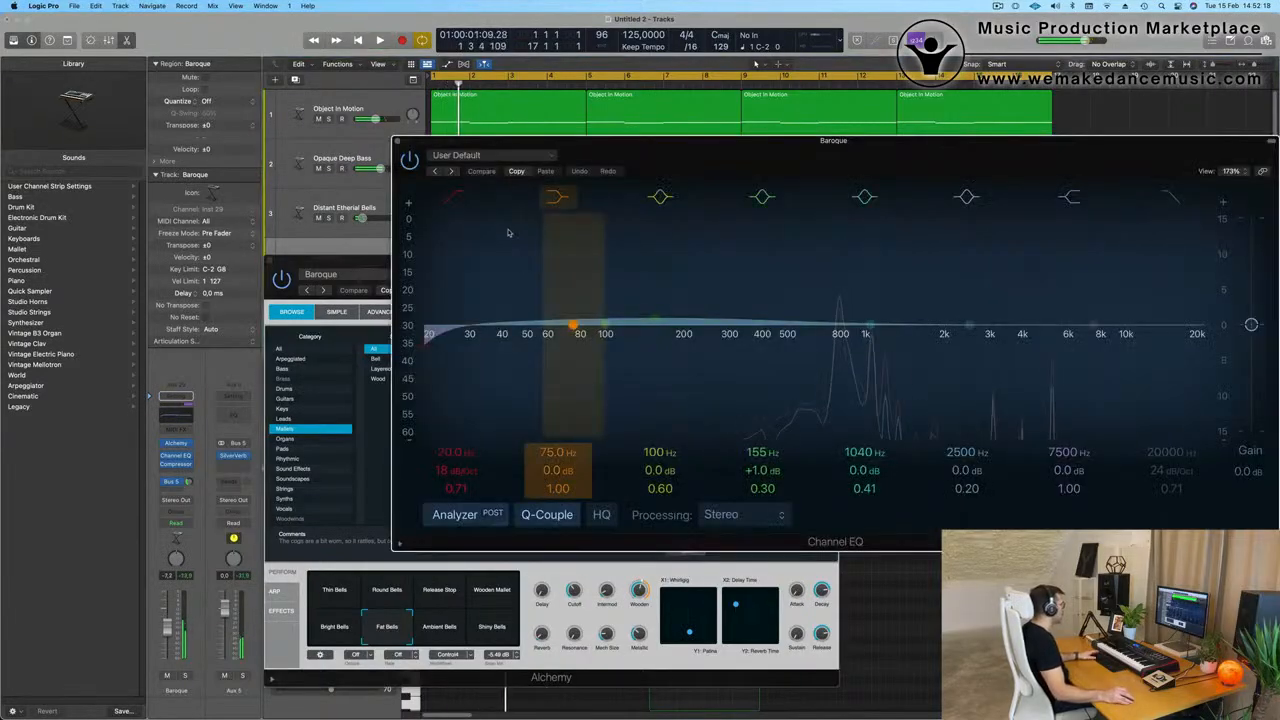
left_click_drag(574, 321, 753, 321)
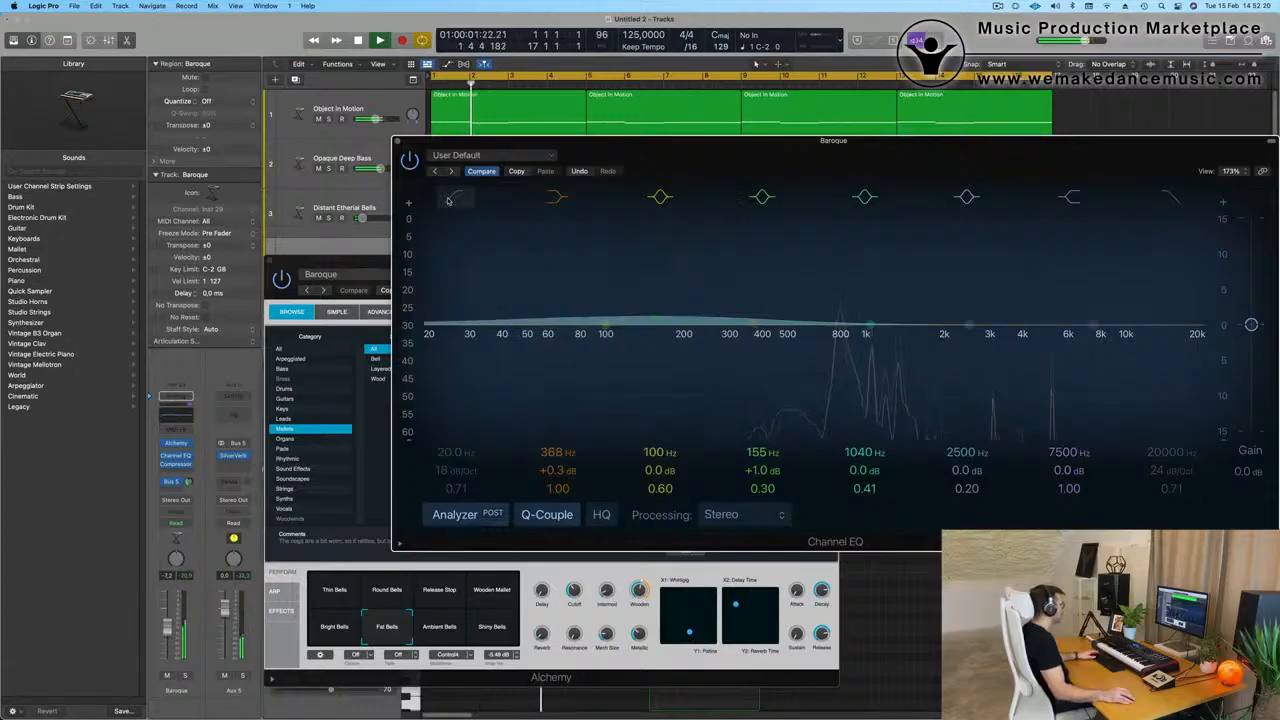
left_click(449, 200)
left_click_drag(436, 325, 800, 325)
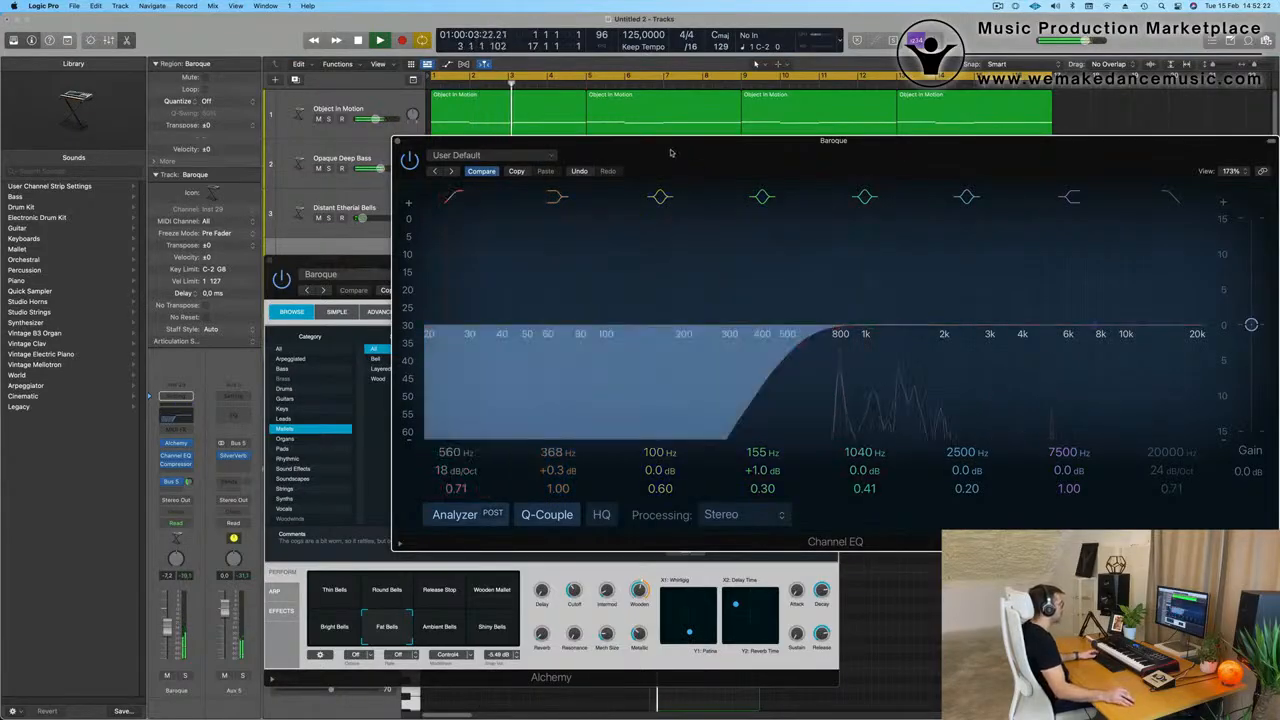
Move the Channel EQ and Alchemy windows aside and open the Baroque region at bar 3 in the piano roll.
left_click_drag(672, 152, 697, 459)
left_click_drag(661, 275, 1132, 240)
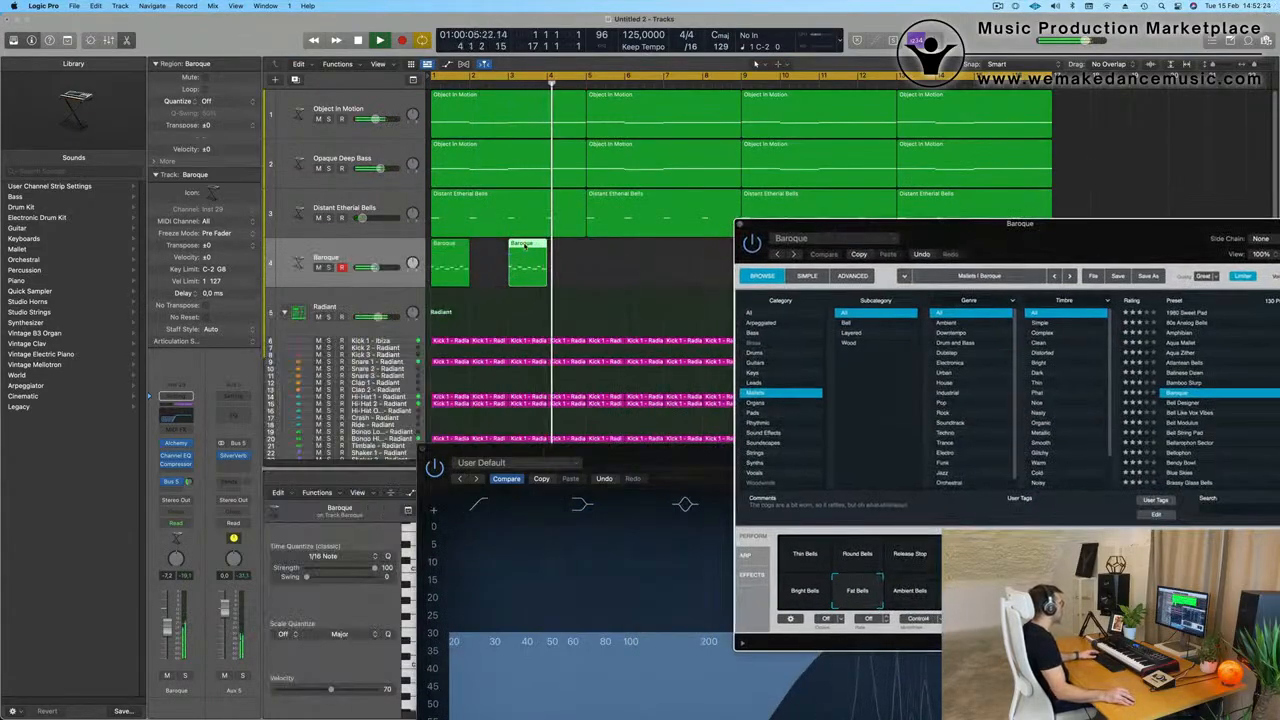
left_click(528, 245)
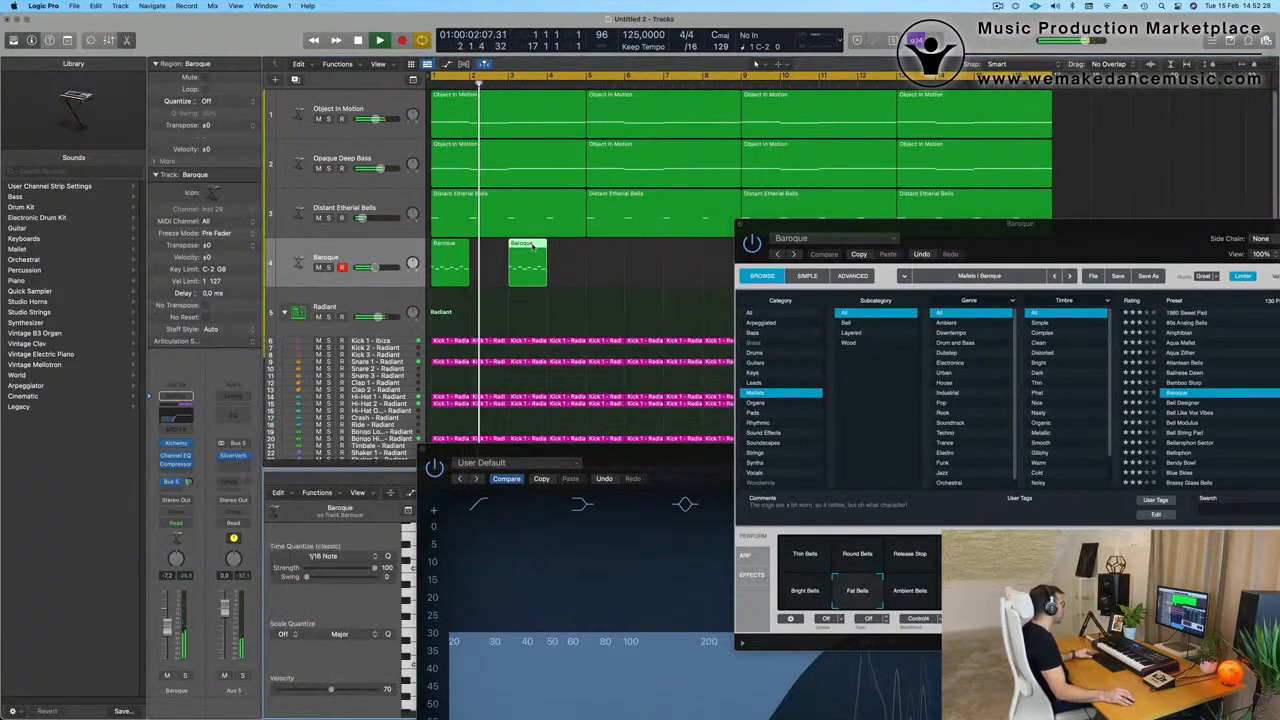
double_click(533, 246)
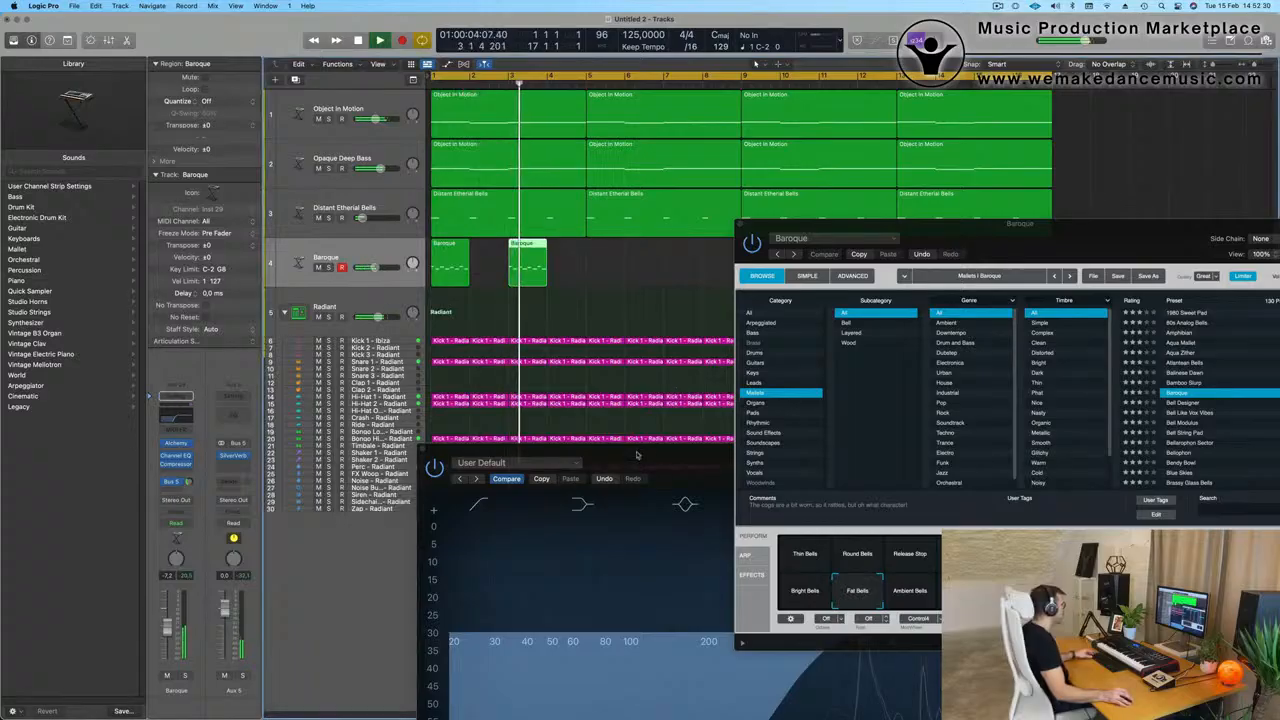
left_click_drag(637, 451, 1121, 109)
double_click(528, 250)
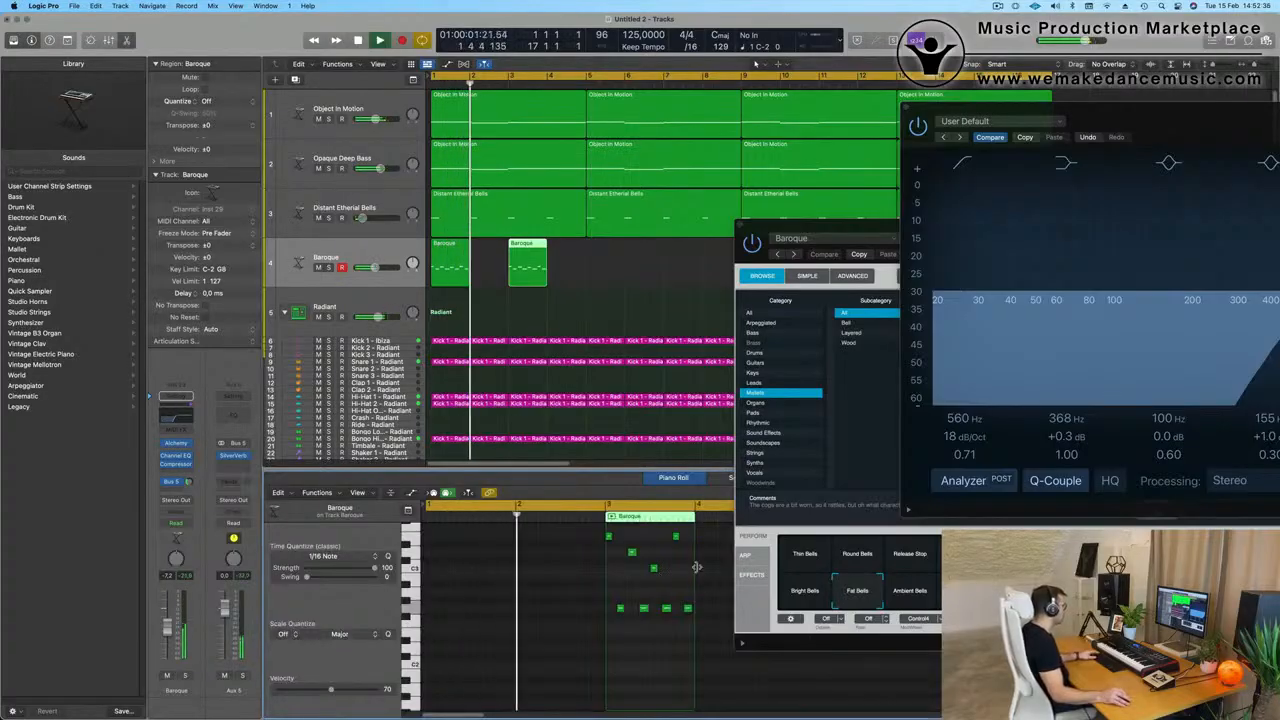
Select the four low notes of the Baroque region at bar 3 and try them two semitones higher during playback.
key("Return")
left_click_drag(617, 599, 729, 622)
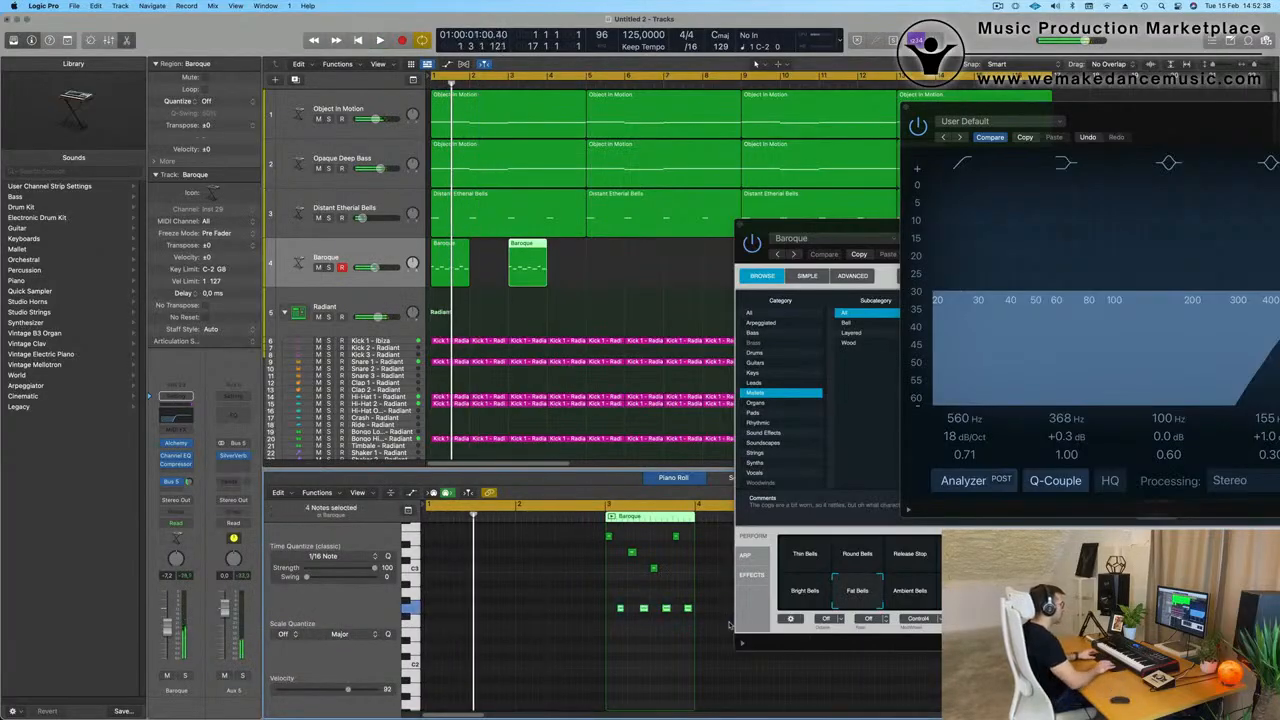
key("Return")
key("alt+Down")
key("alt+Up")
key("alt+Up")
key("alt+Up")
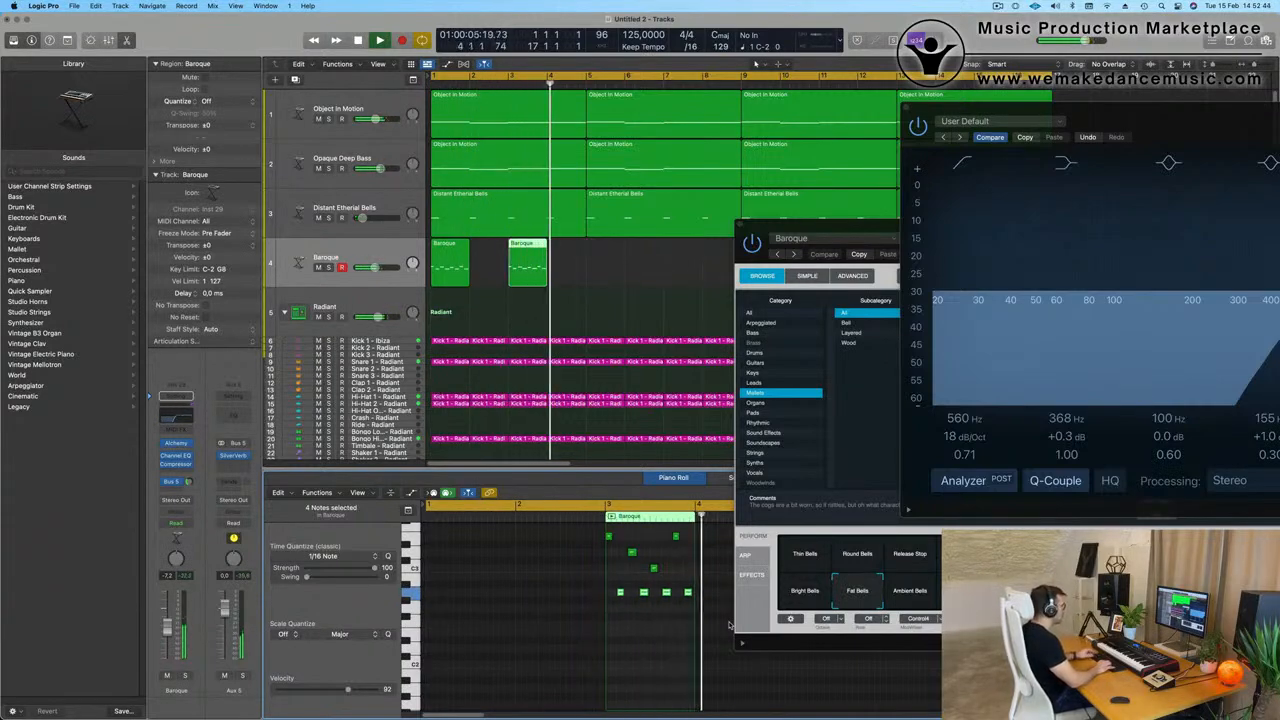
Try the four low notes two semitones below their original pitch, compare with the raised version, and return them to the original pitch.
key("alt+Down")
key("alt+Down")
key("alt+Down")
key("alt+Down")
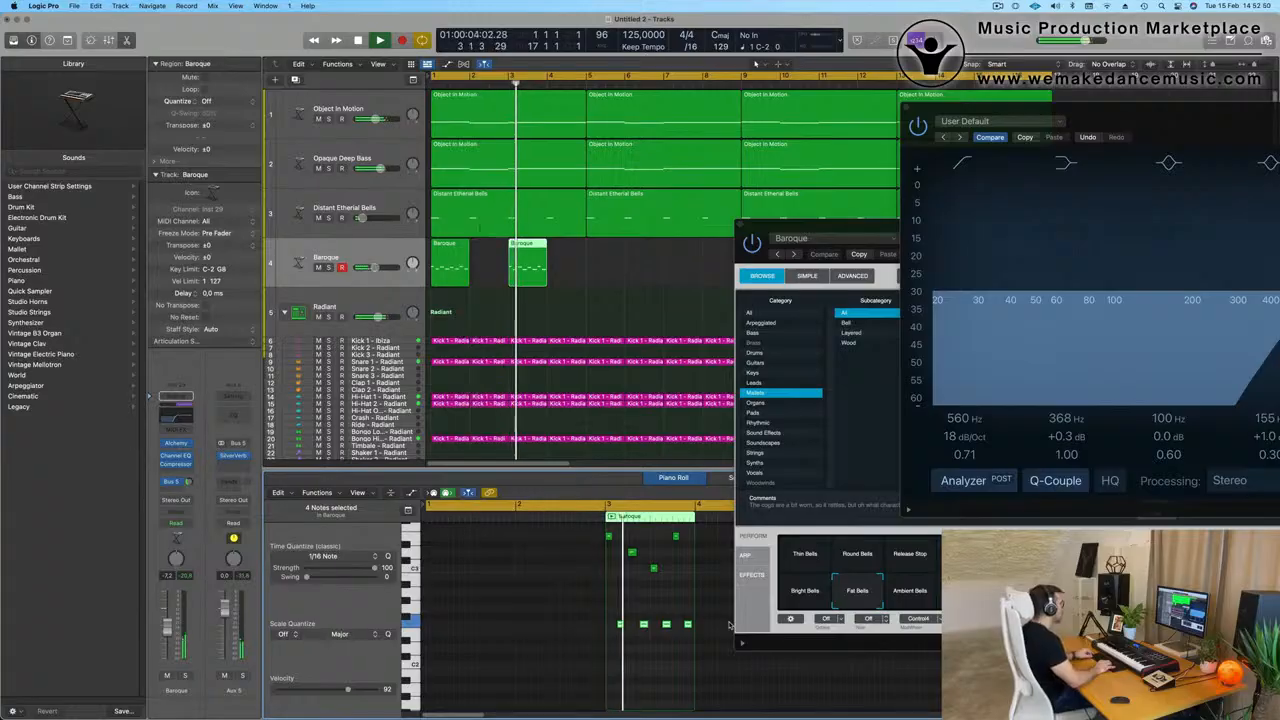
key("alt+Up")
key("alt+Up")
key("alt+Up")
key("alt+Up")
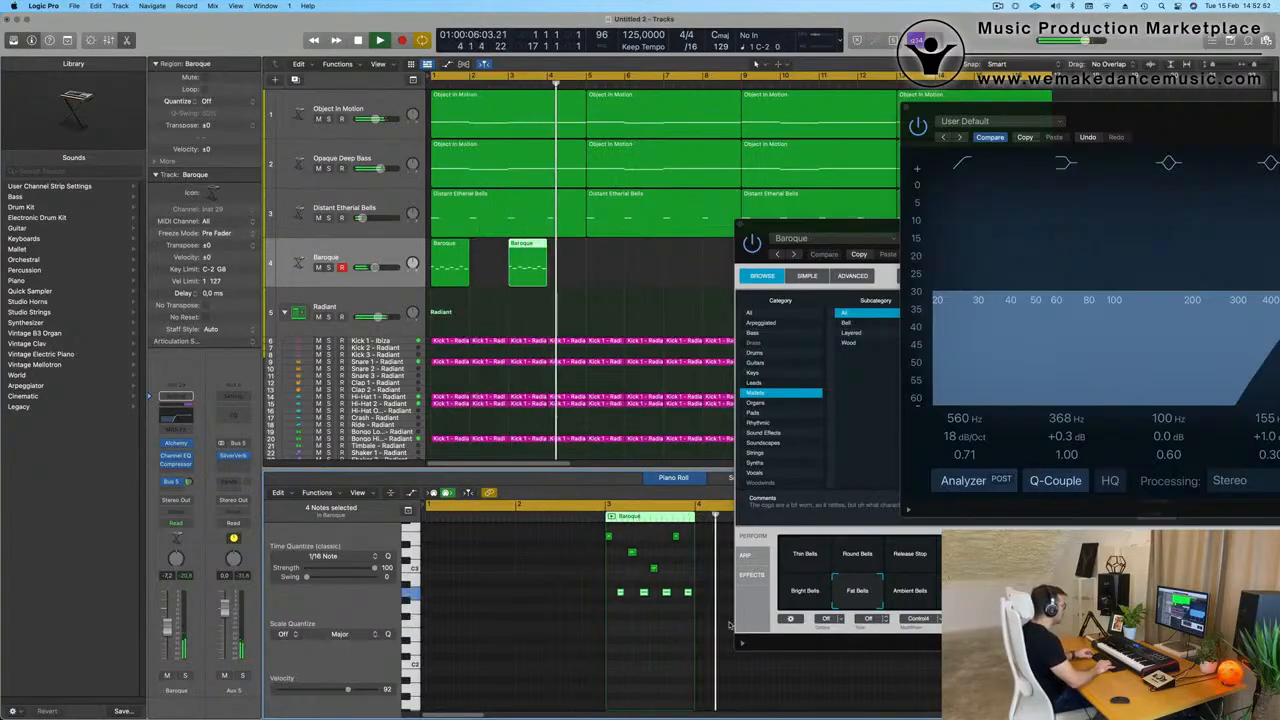
key("alt+Down")
key("alt+Down")
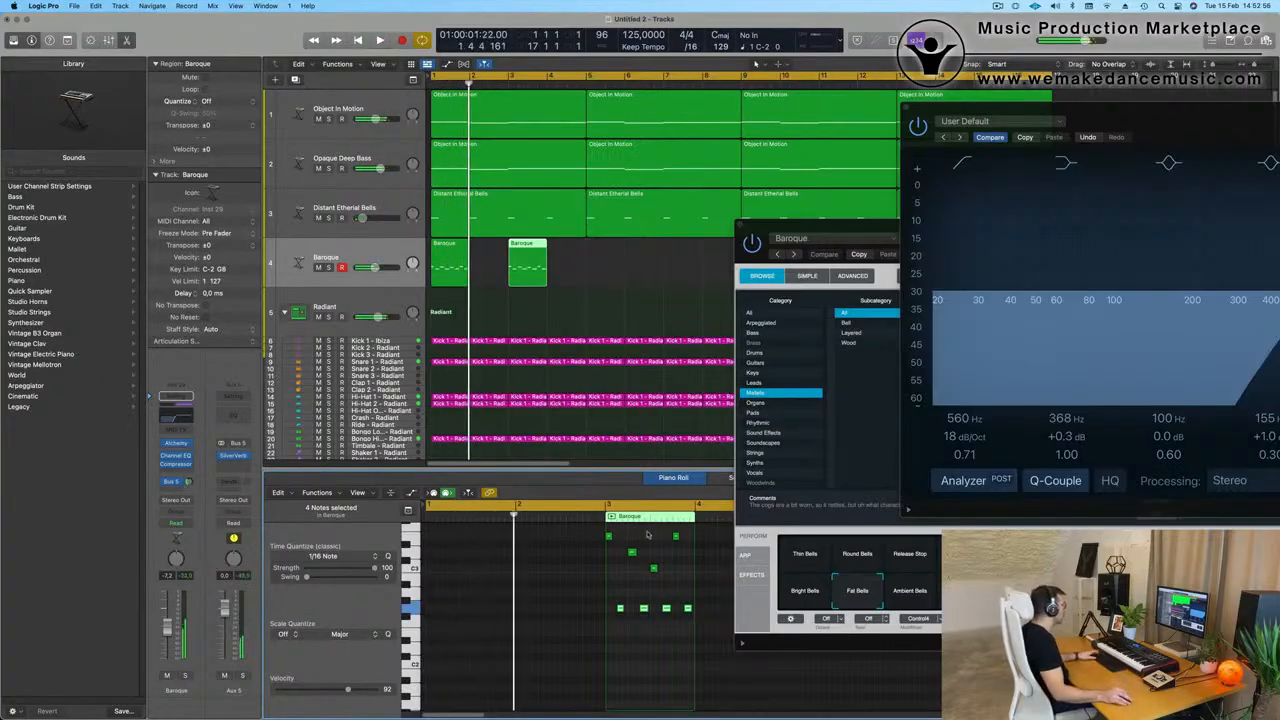
In the bar 3 Baroque region, lower the second high melody note to B2 and raise the third to D3.
key("space")
mouse_move(654, 571)
left_mouse_down()
mouse_move(651, 552)
mouse_move(632, 577)
left_mouse_up()
key("space")
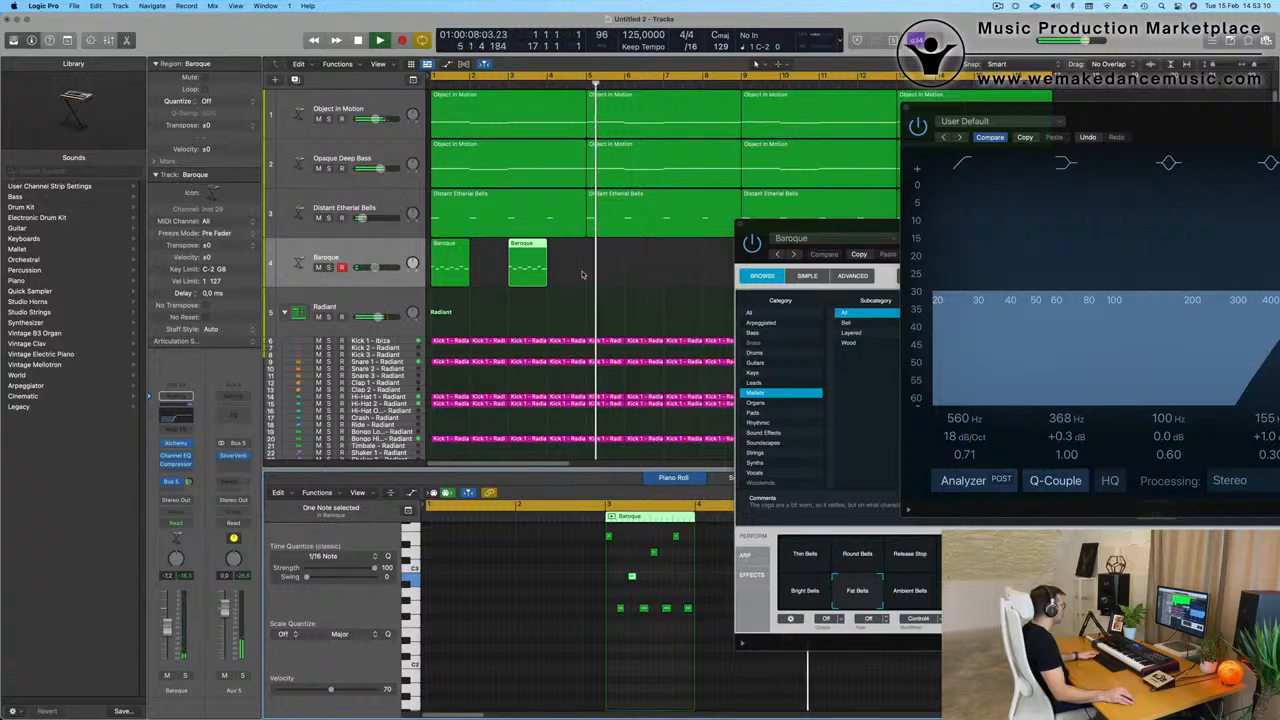
Copy the two Baroque regions at bars 1 and 3 to bars 5 and 7.
left_click_drag(597, 273, 452, 264)
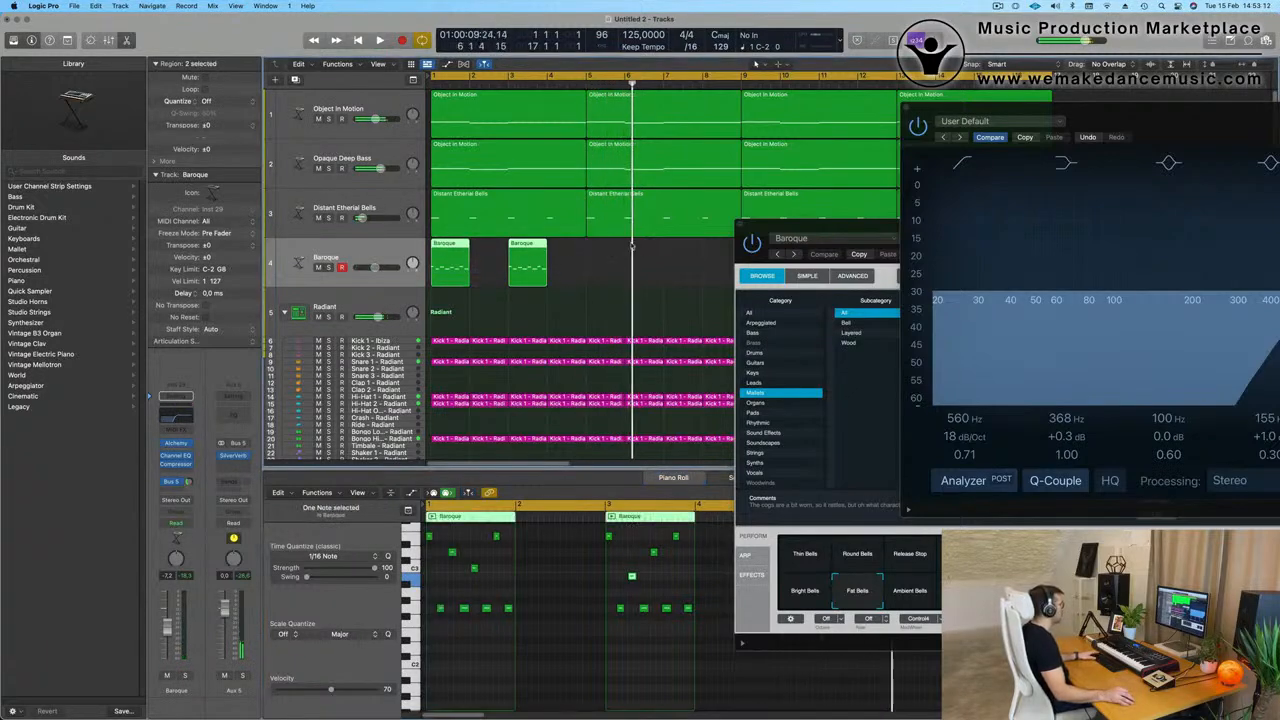
left_click_drag(797, 227, 467, 303)
key("space")
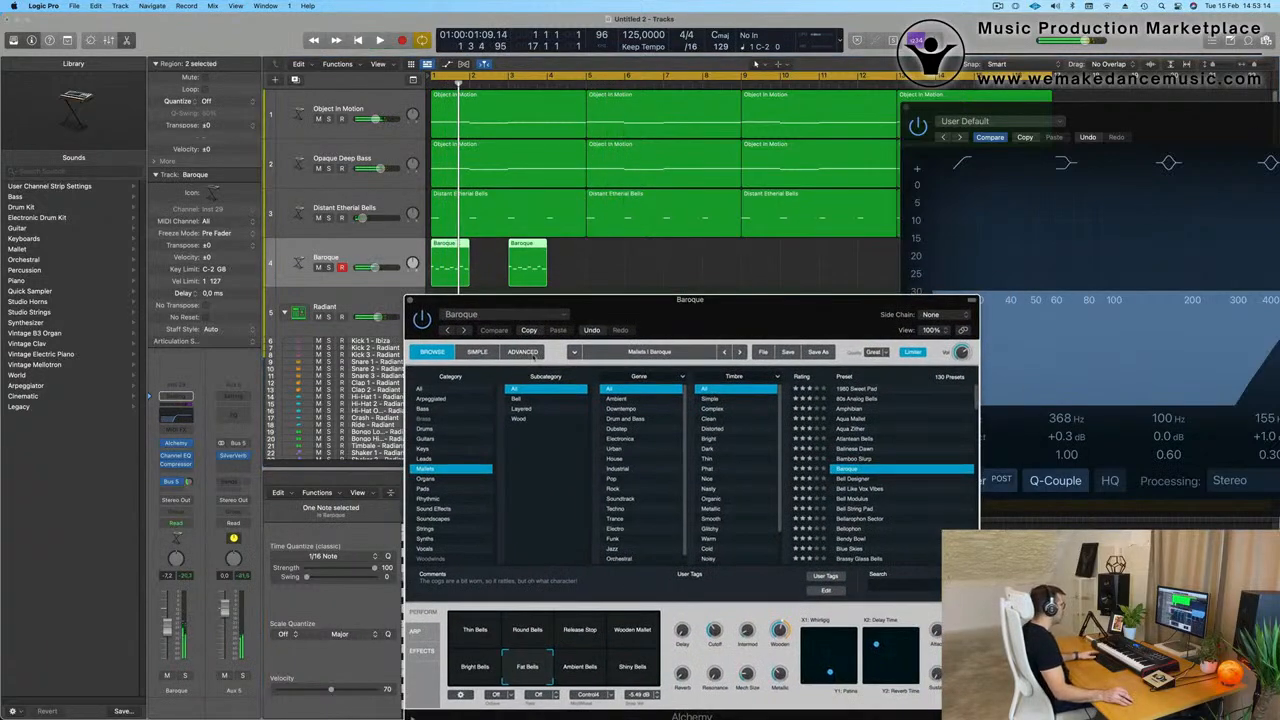
left_click_drag(645, 316, 639, 362)
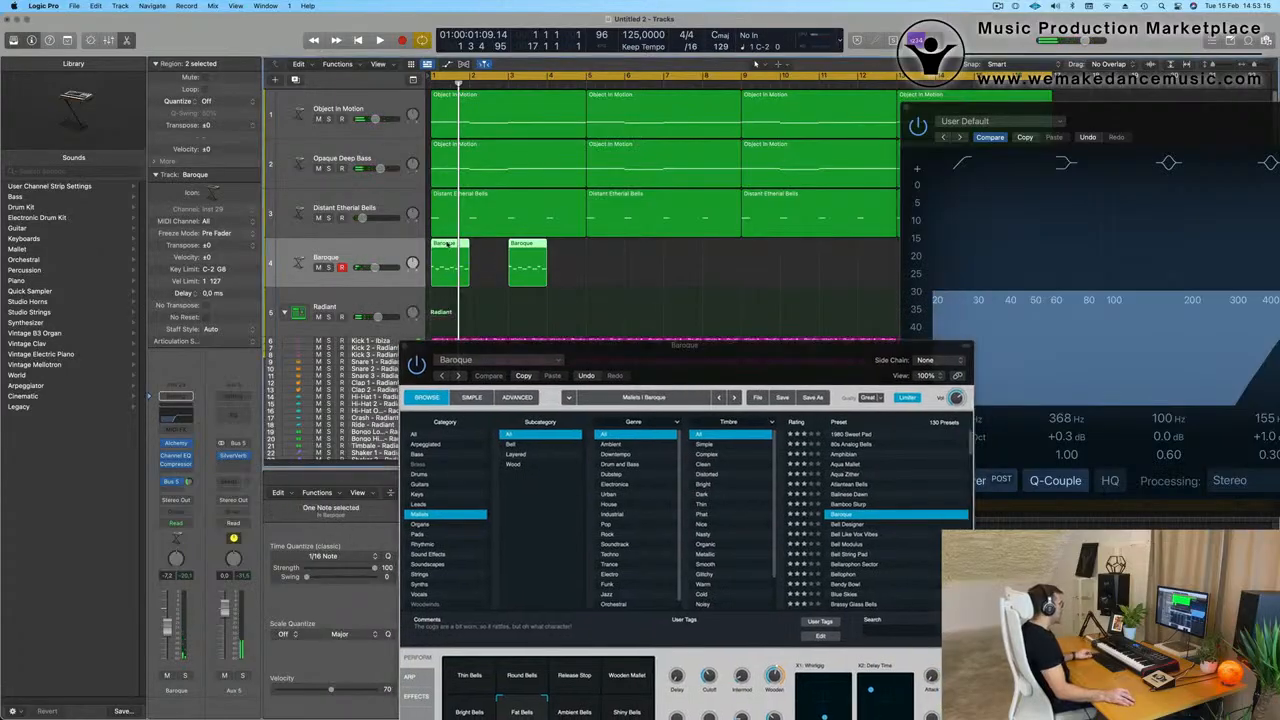
left_click_drag(449, 262, 605, 259)
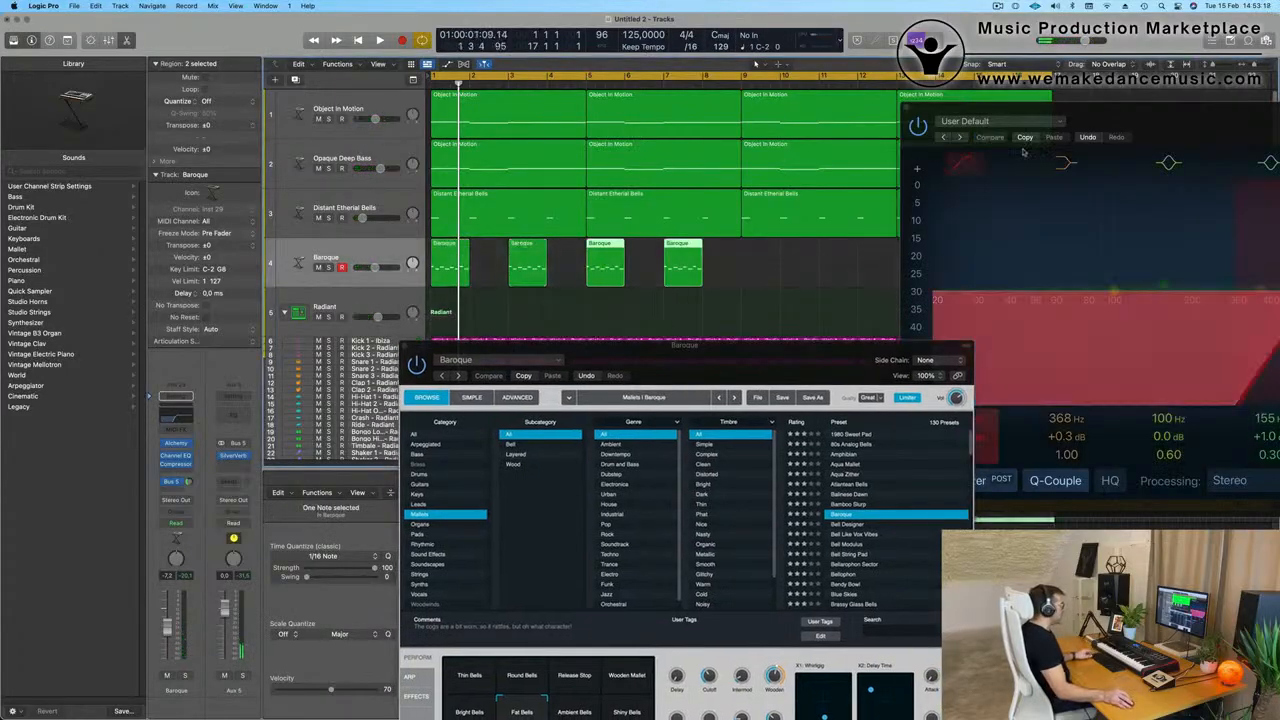
Copy all four Baroque regions to bars 9, 11, 13 and 15.
left_click_drag(1112, 107, 1034, 388)
left_click_drag(777, 271, 289, 276)
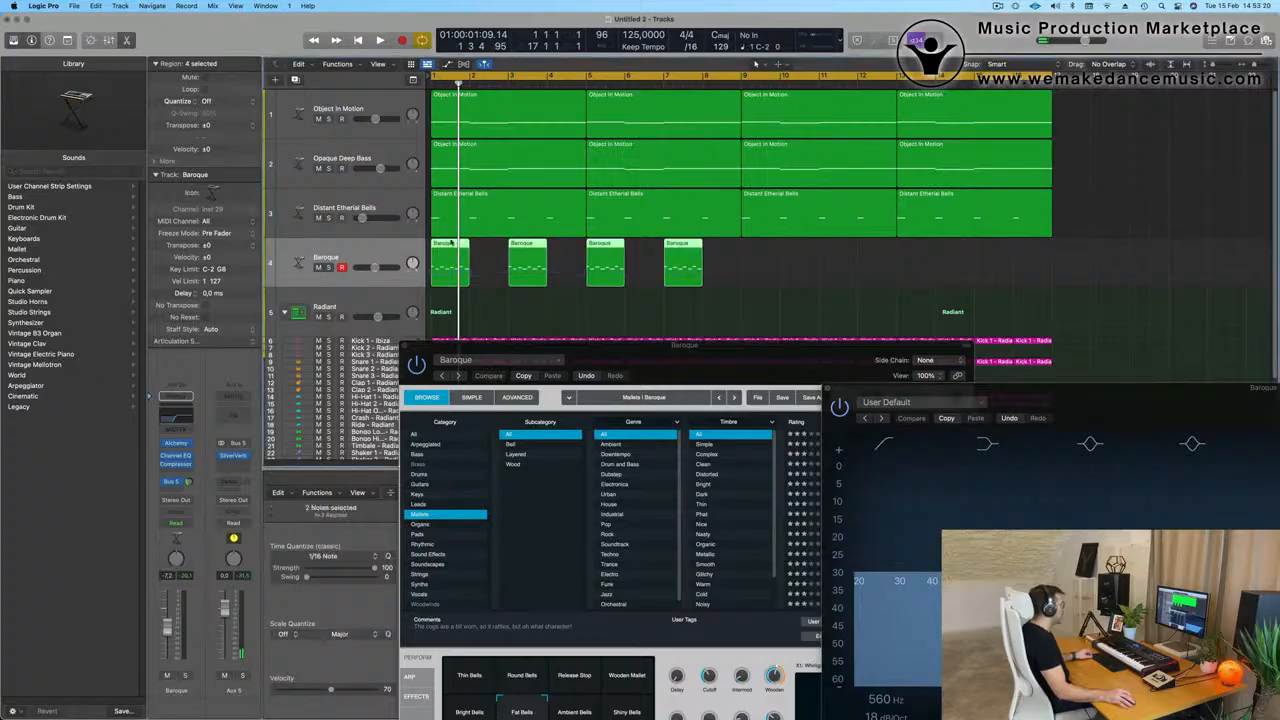
left_click_drag(443, 249, 750, 262)
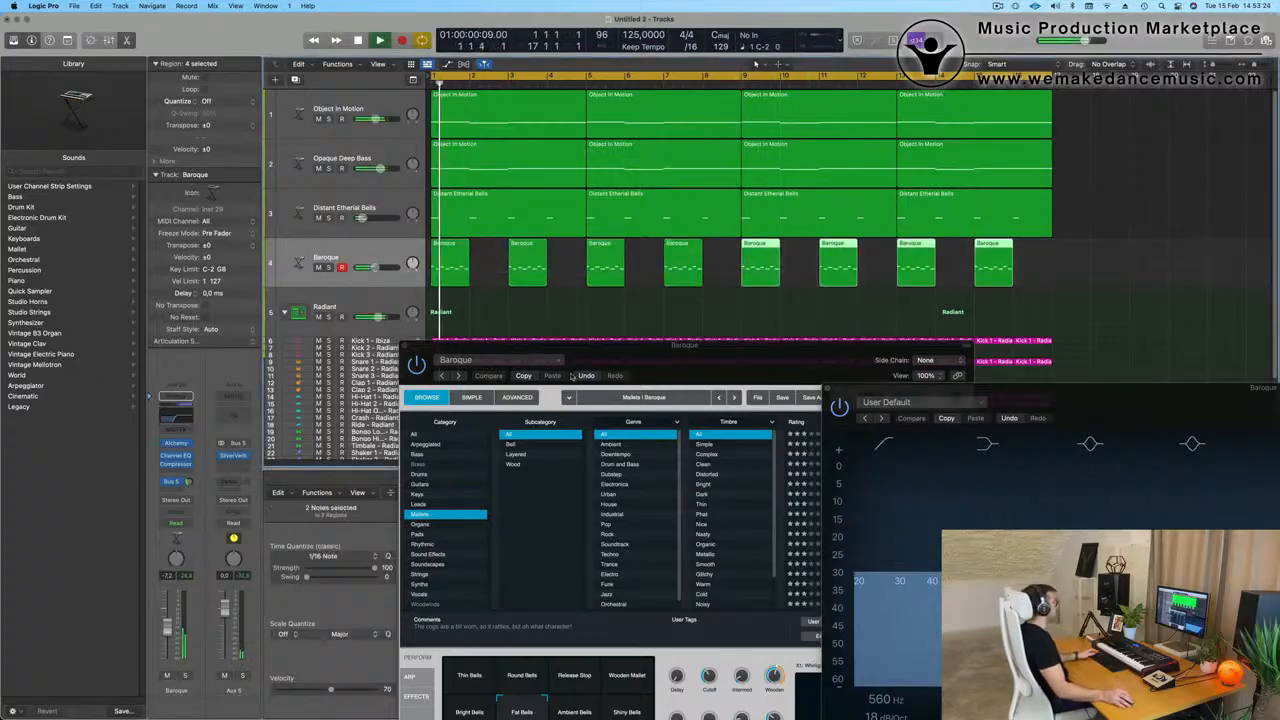
Audition Alchemy's Shiny Bells, Ambient Bells, Release Stop, Round Bells and Thin Bells variations during playback, and return to Fat Bells.
left_click_drag(697, 355, 753, 147)
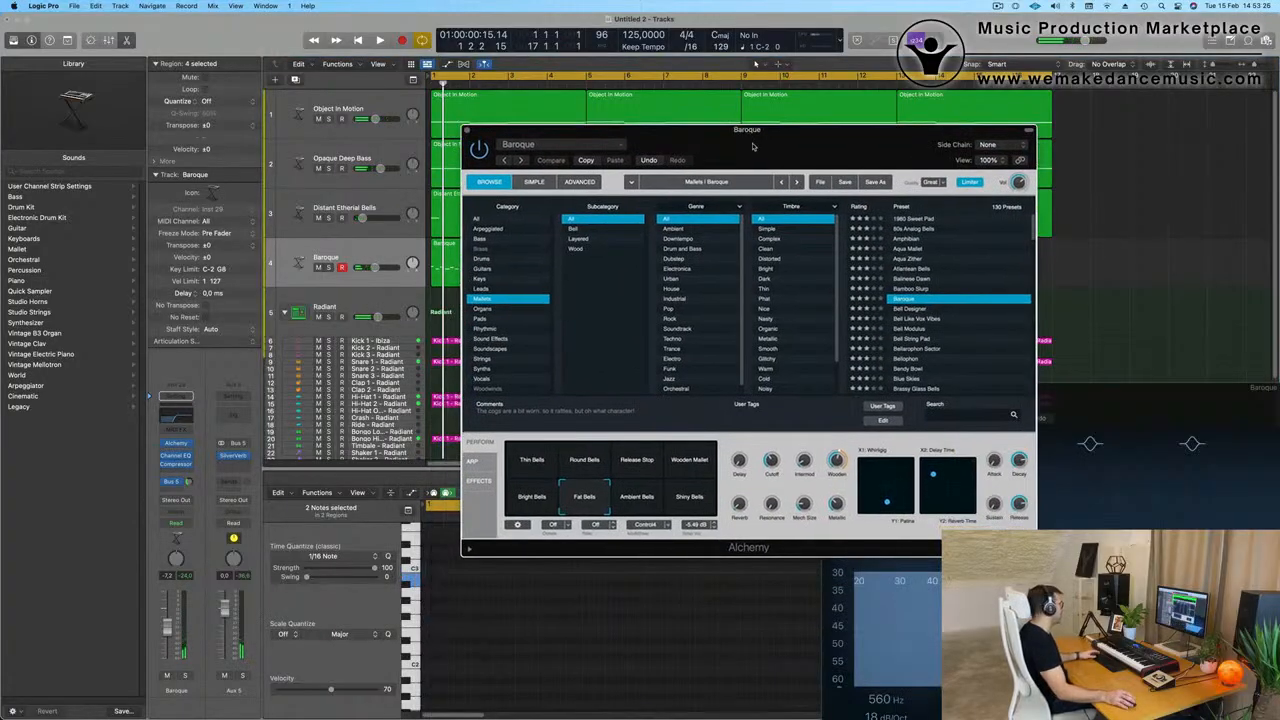
key("space")
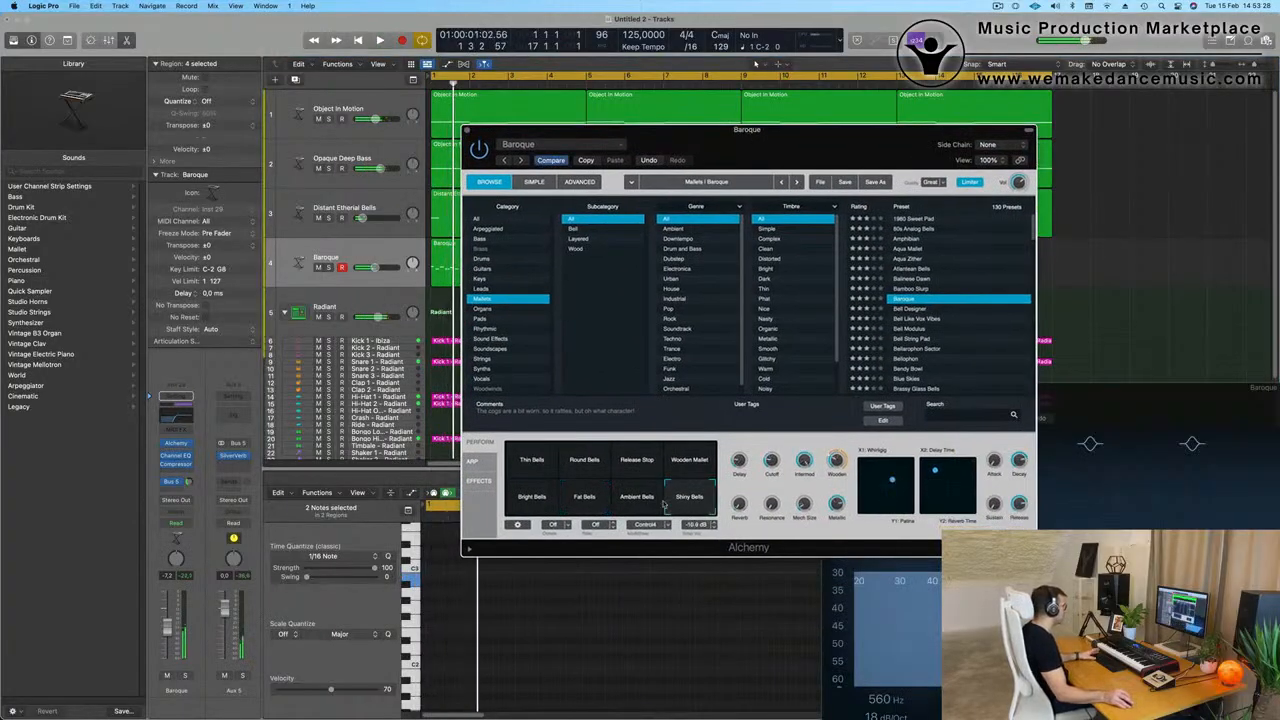
left_click(645, 505)
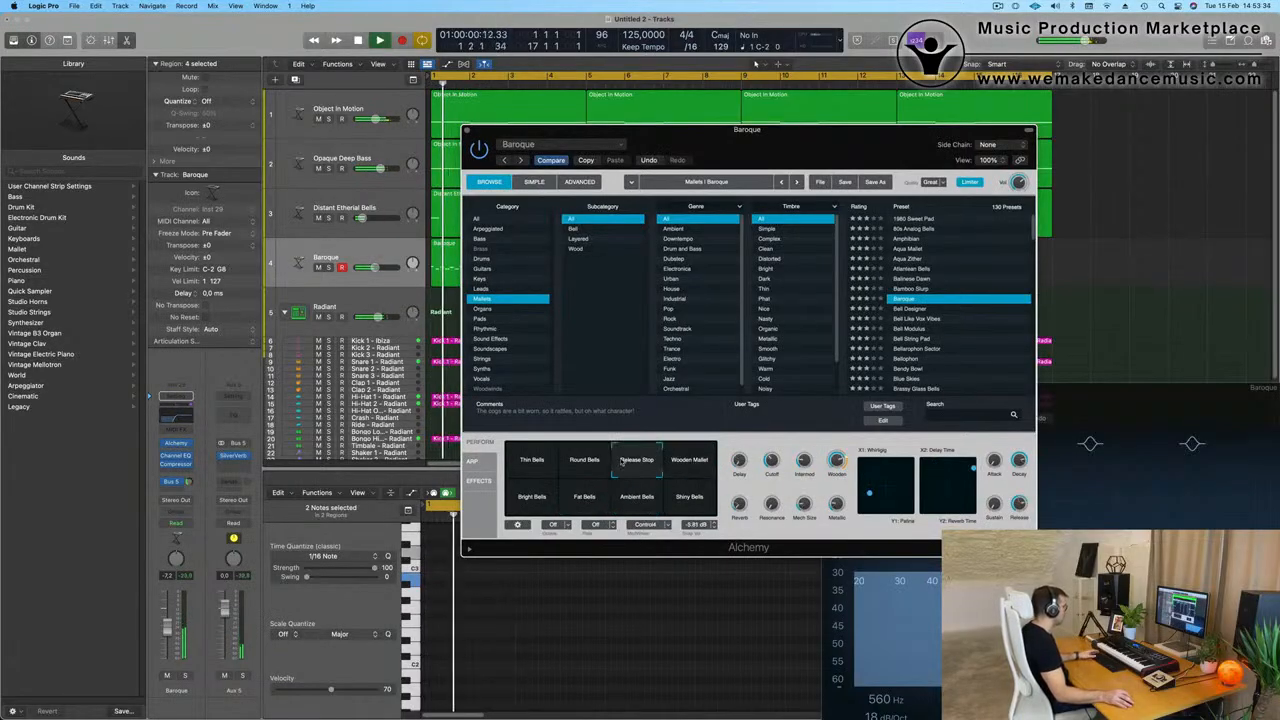
left_click(578, 460)
left_click(549, 462)
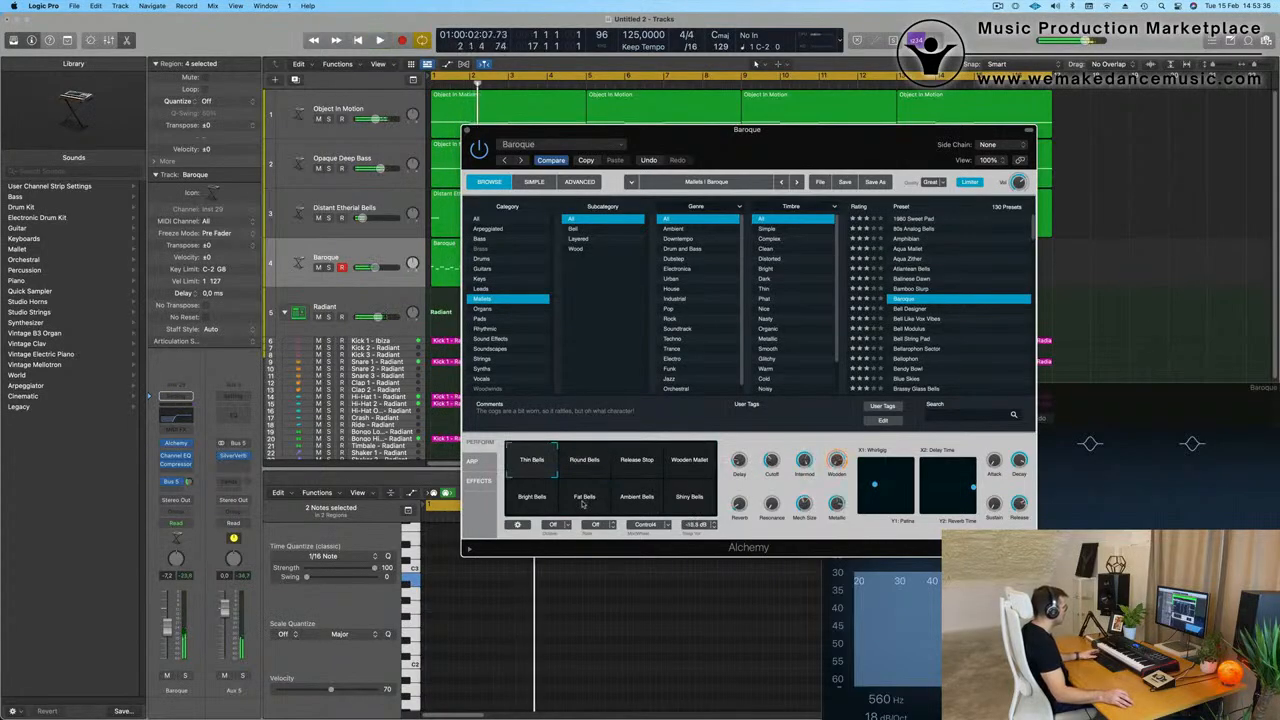
left_click(584, 500)
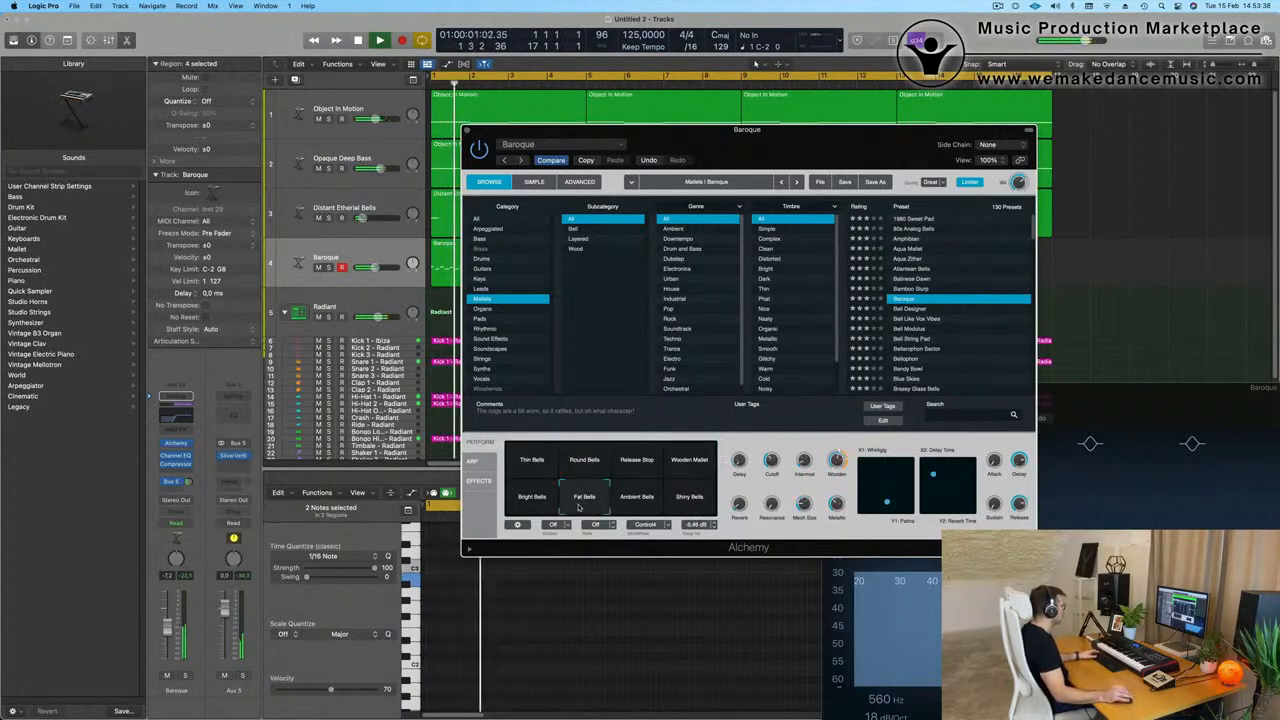
Lower the Baroque track's volume to -11.0 dB and the Distant Etherial Bells track's to -27.5 dB, closing the Alchemy window.
left_click_drag(808, 152, 824, 148)
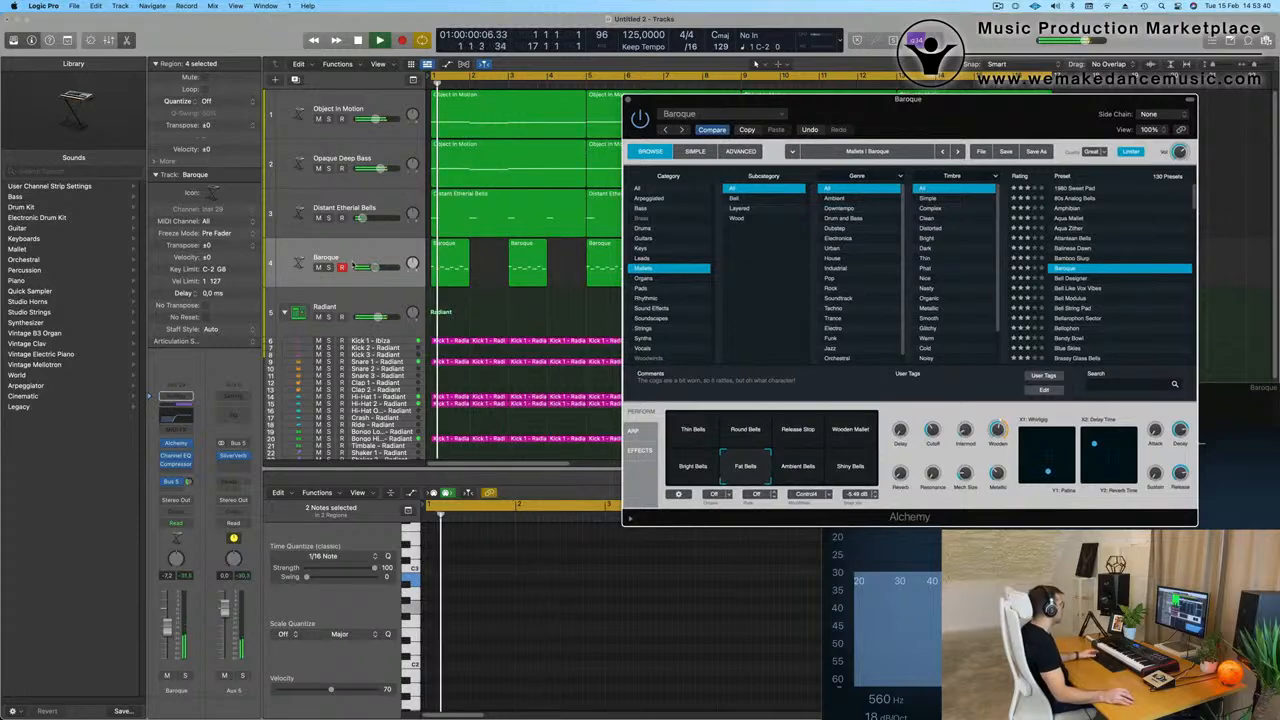
left_click(177, 632)
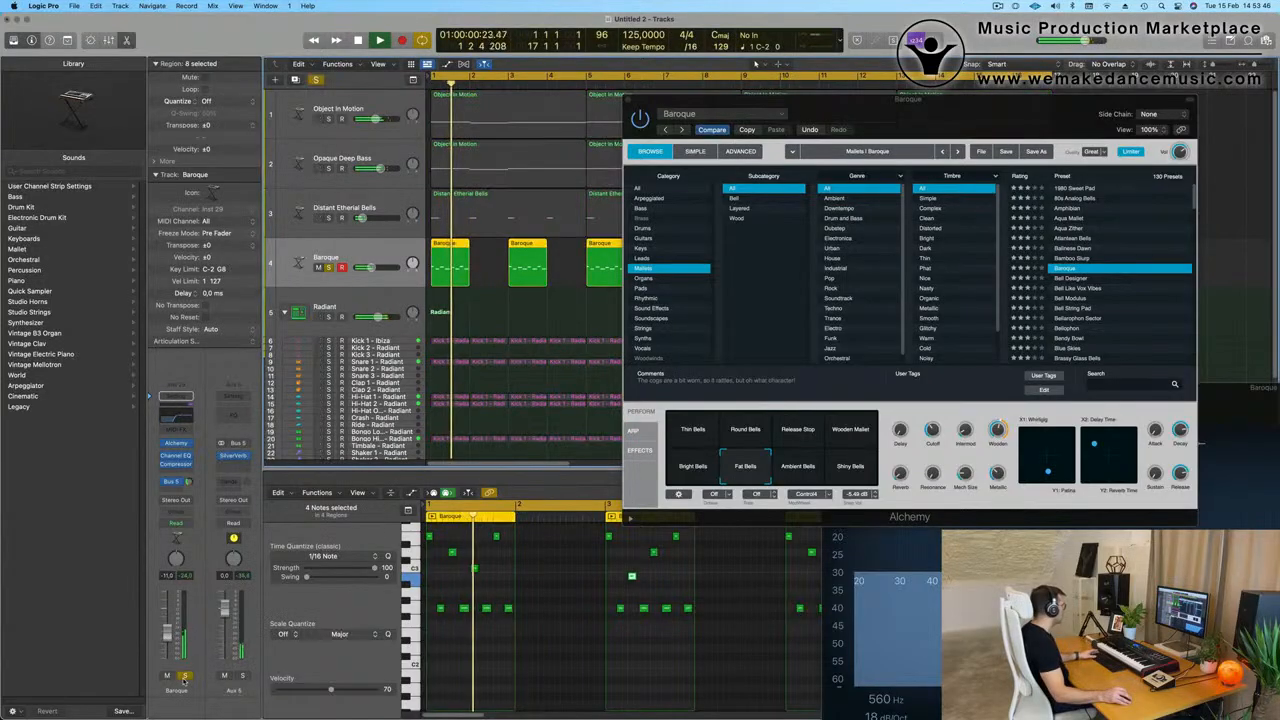
left_click(382, 201)
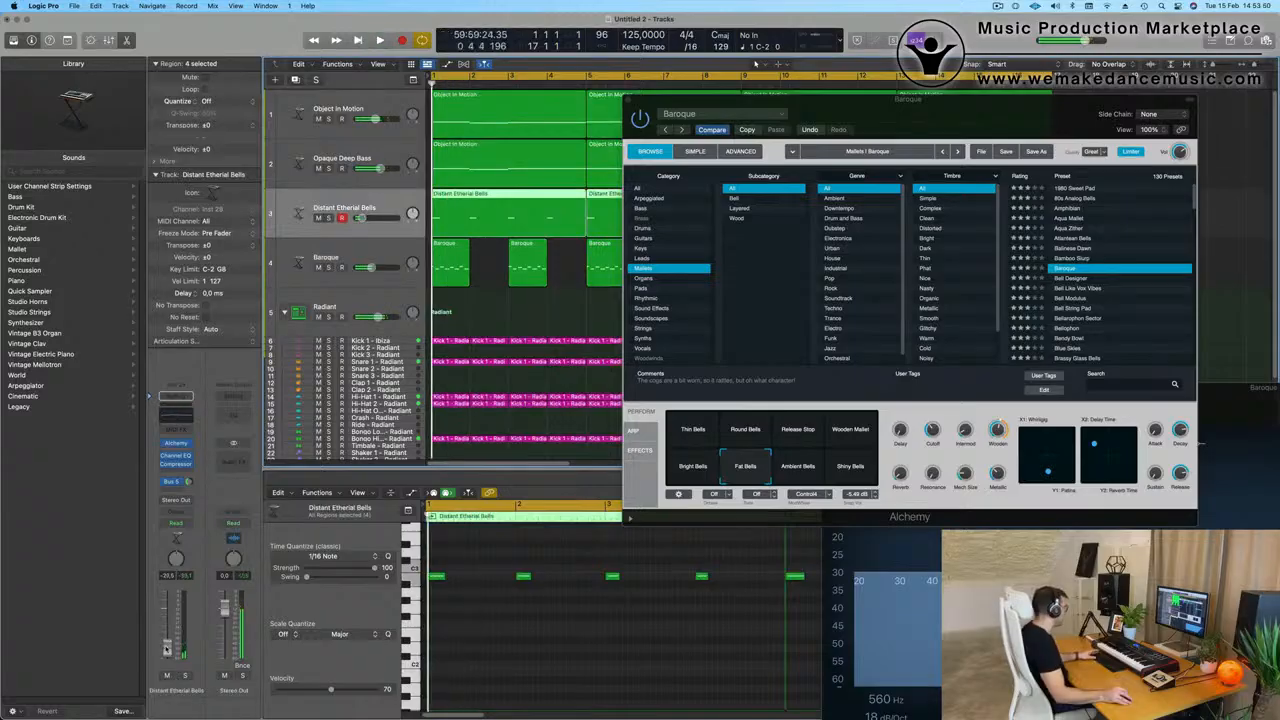
left_click_drag(658, 100, 472, 175)
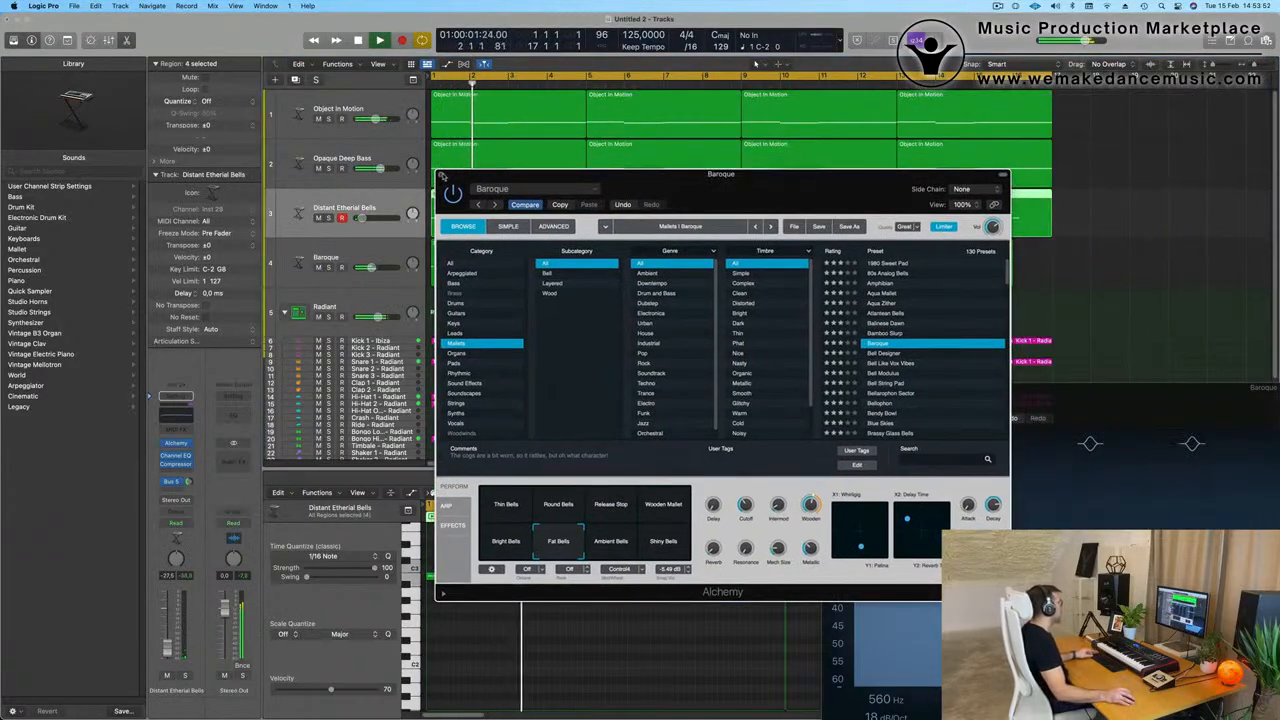
left_click(441, 175)
Duplicate the Opaque Deep Bass track and copy its first Object In Motion region onto the duplicate at bar 1.
scroll(566, 334, "down", 5)
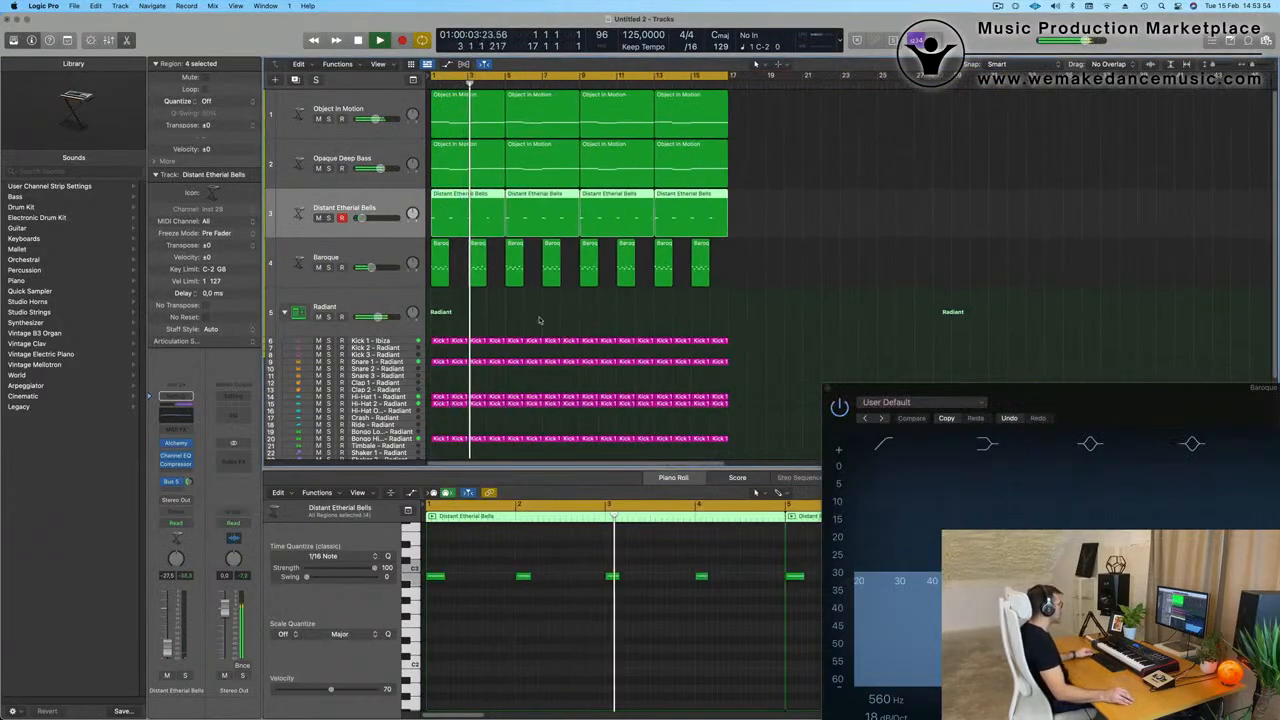
scroll(545, 320, "up", 2)
scroll(545, 320, "up", 1)
scroll(543, 318, "right", 1)
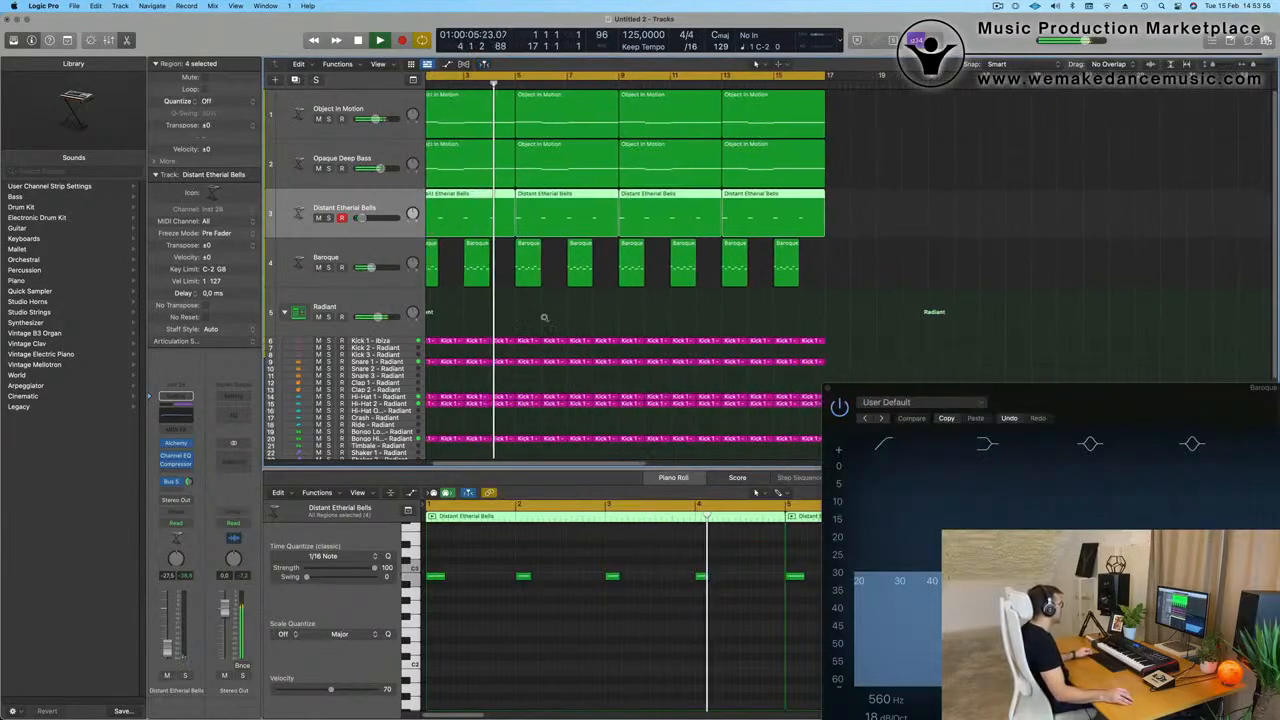
scroll(543, 318, "down", 1)
left_click(300, 174)
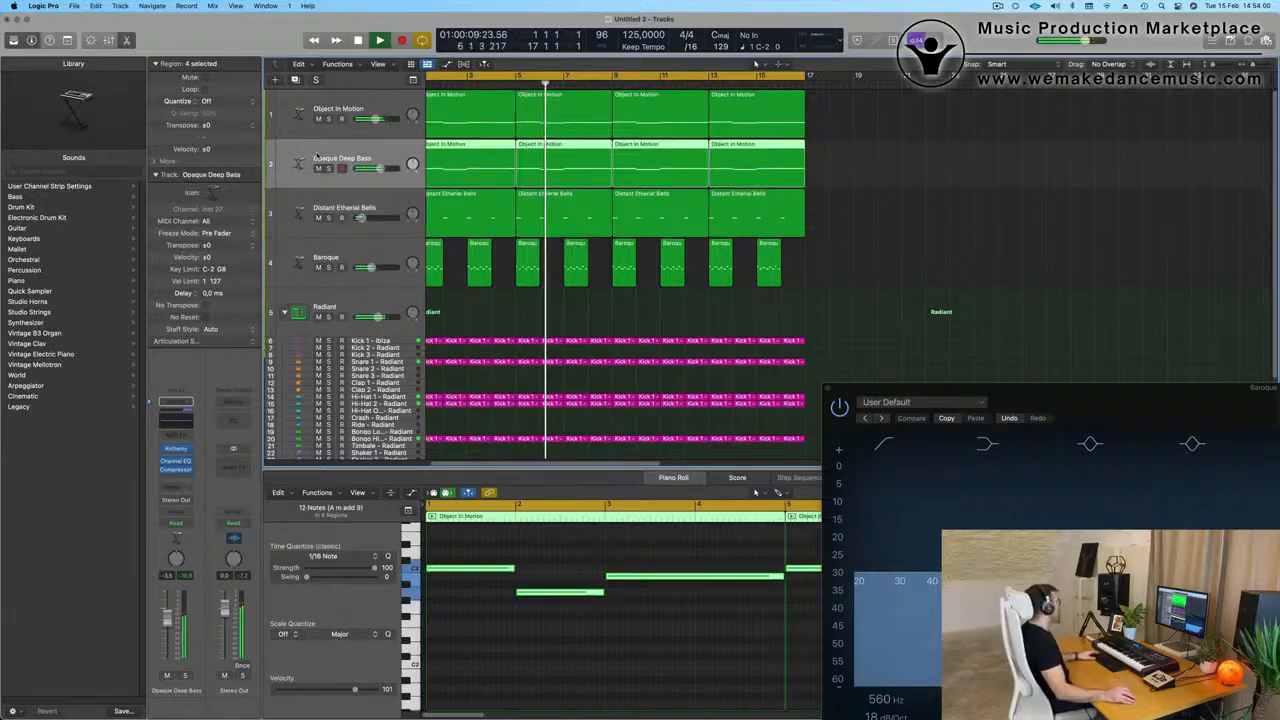
key("Return")
left_click(295, 80)
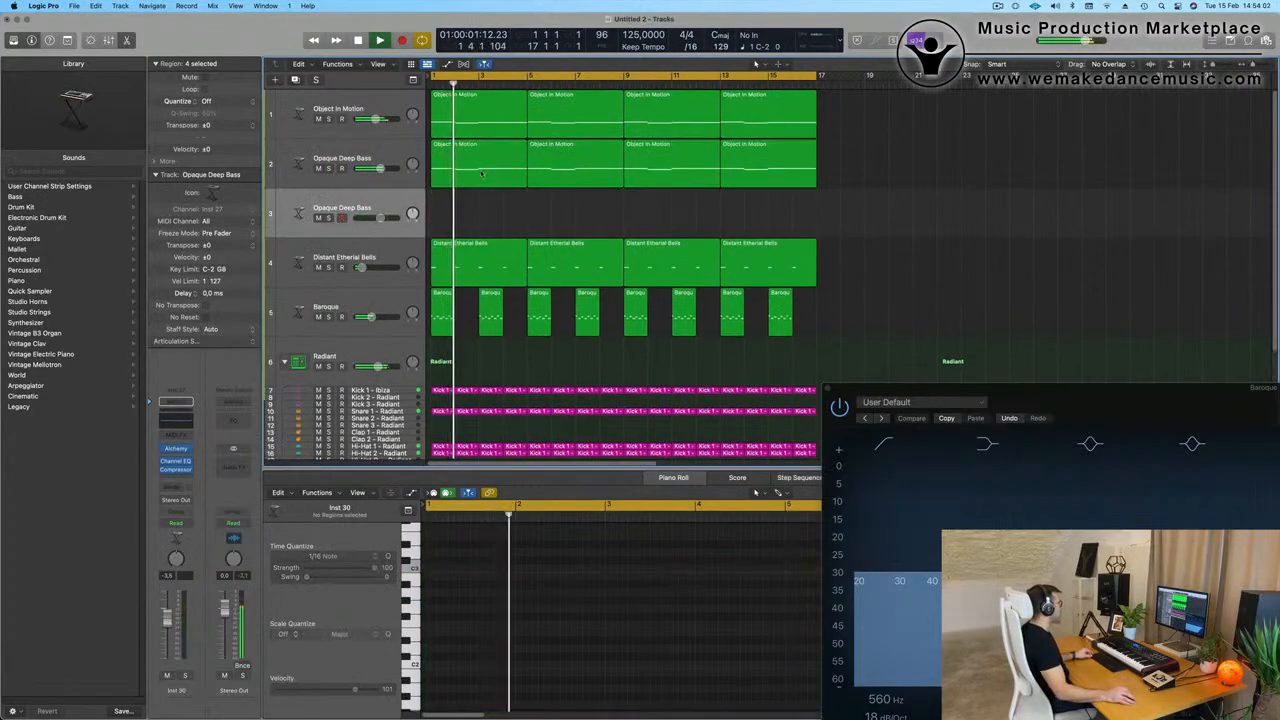
left_click(478, 170)
left_click_drag(480, 205, 480, 212)
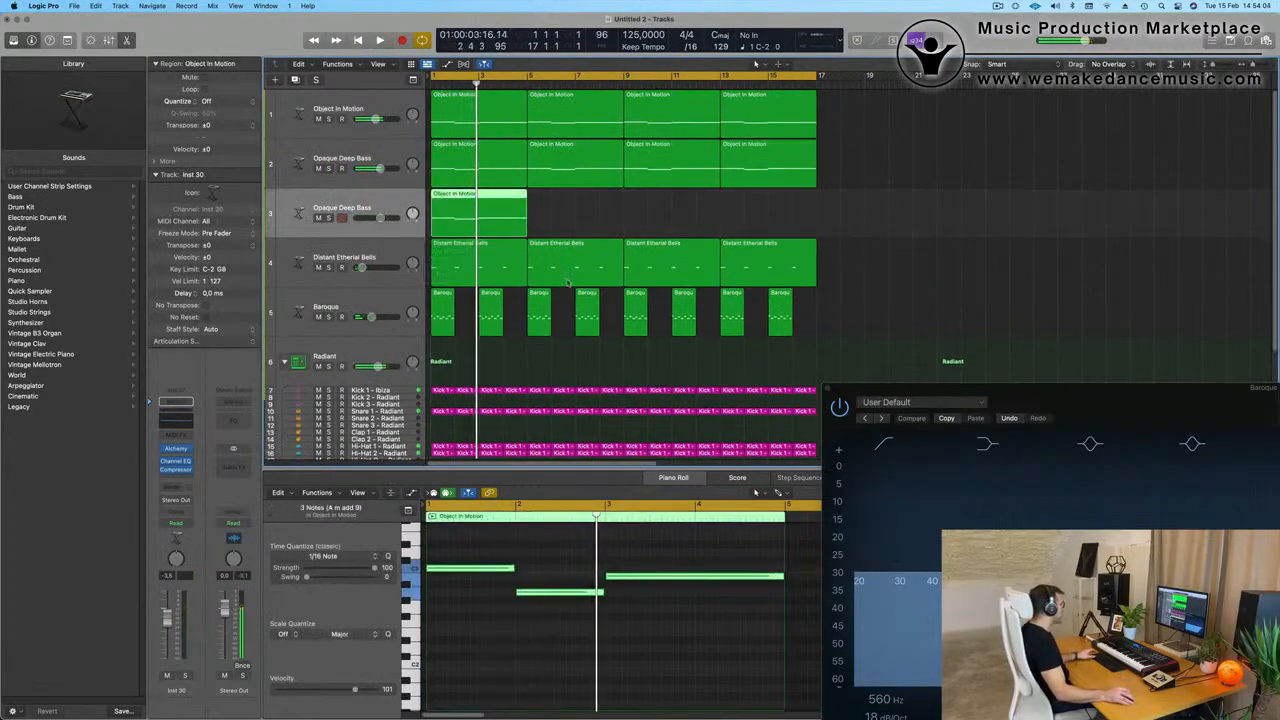
In the copied region, shorten the two-bar note at bar 3 to one bar and add the same note at bar 4.
key("Return")
scroll(573, 534, "down", 4)
key("space")
left_click_drag(497, 551, 613, 639)
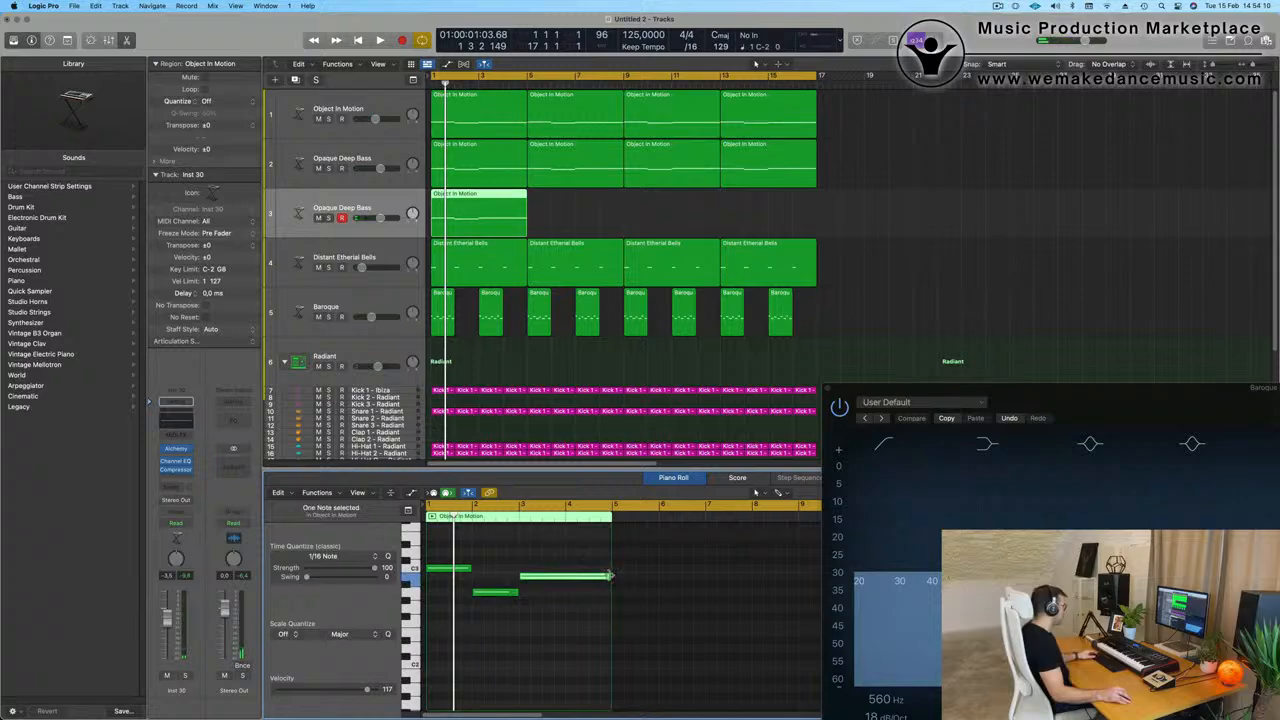
mouse_move(609, 576)
left_mouse_down()
mouse_move(562, 580)
mouse_move(588, 580)
left_mouse_up()
Shorten all four notes of the copied region to about one beat each and play the arrangement from the start.
key("super+a")
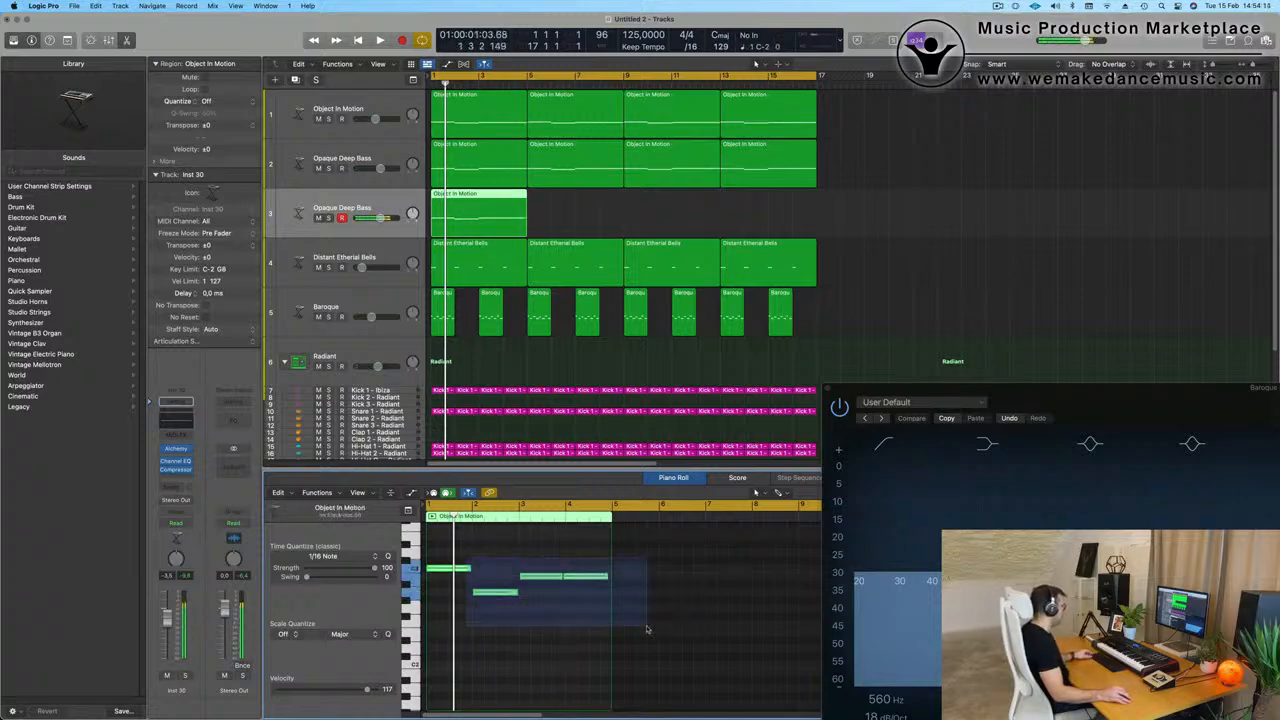
left_click_drag(606, 577, 577, 586)
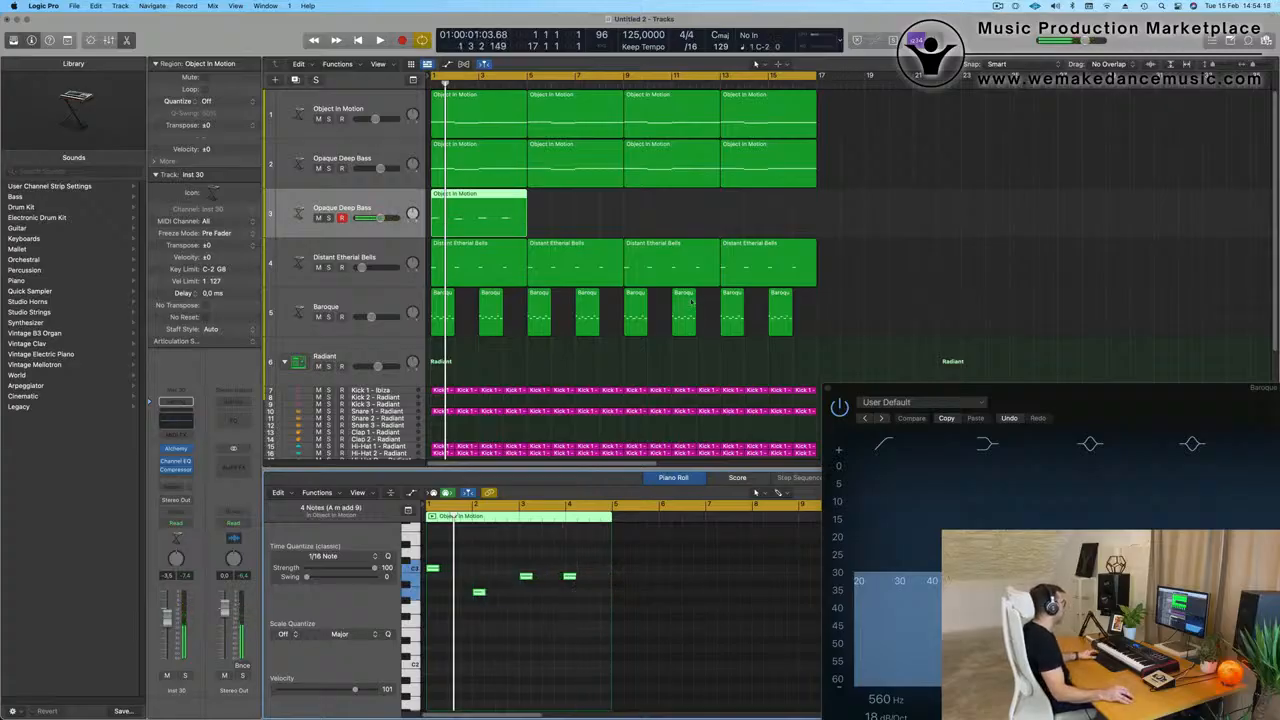
key("Return")
key("space")
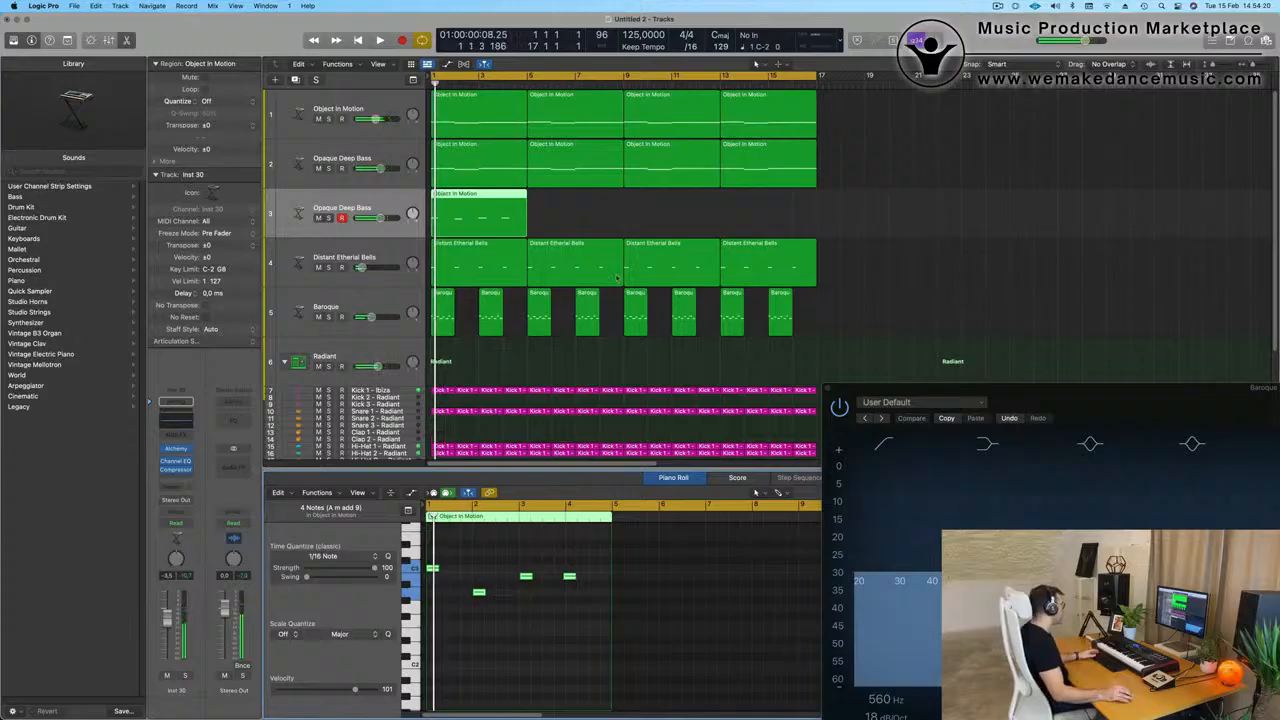
key("space")
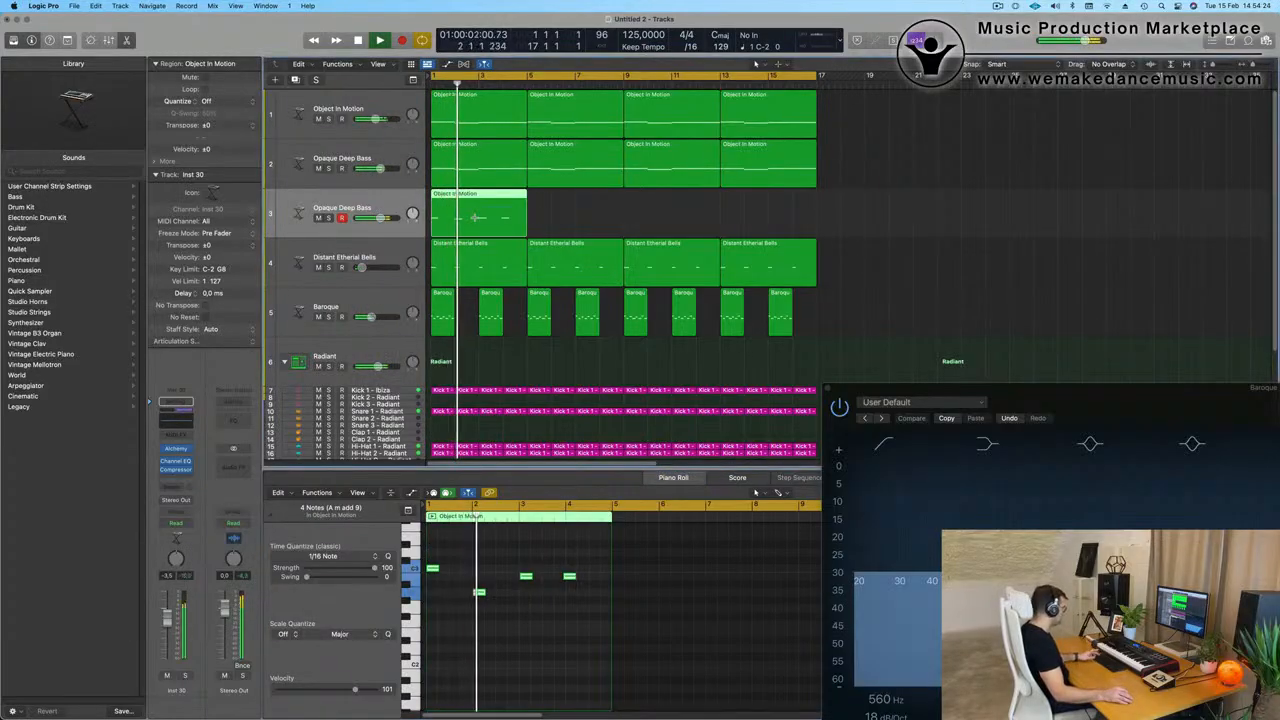
Repeat the shortened-note region three times to fill the duplicate track up to bar 17, and play from the start.
key("super+r")
key("super+r")
key("super+r")
key("Return")
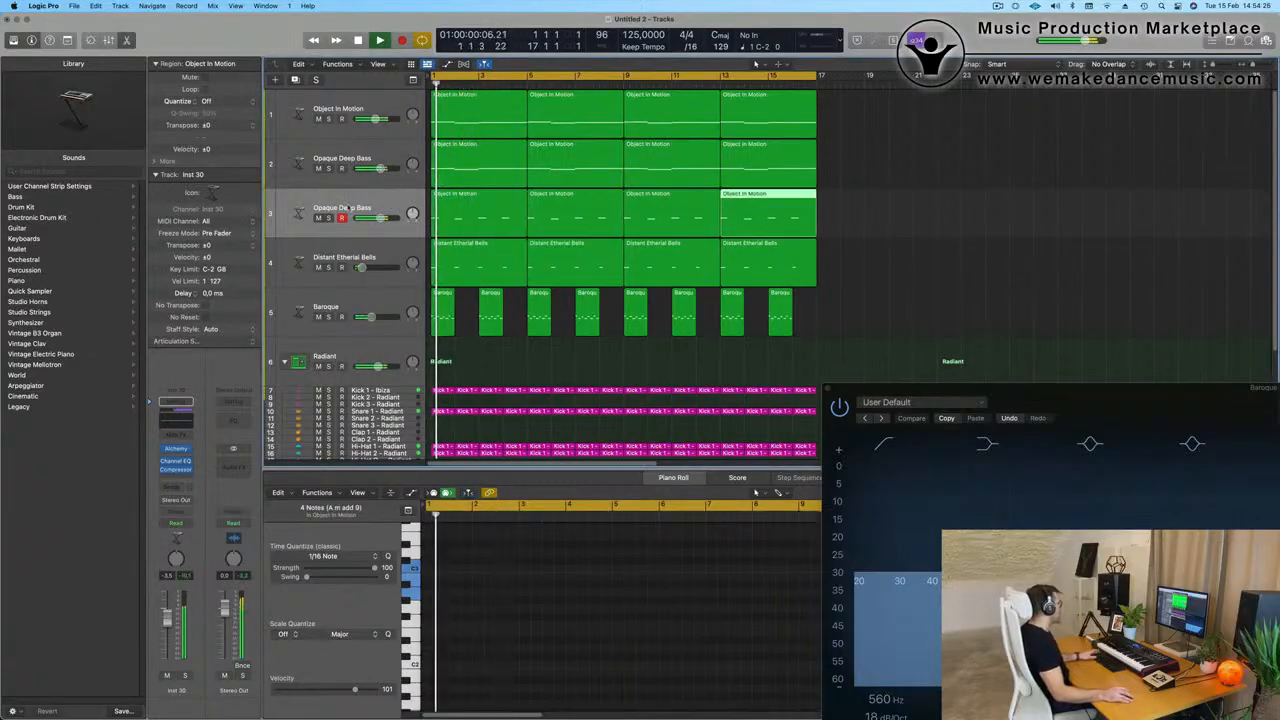
Load the Prophetic Brass preset from the Vintage Synth brass sounds into Alchemy on the duplicated Opaque Deep Bass track.
left_click(342, 210)
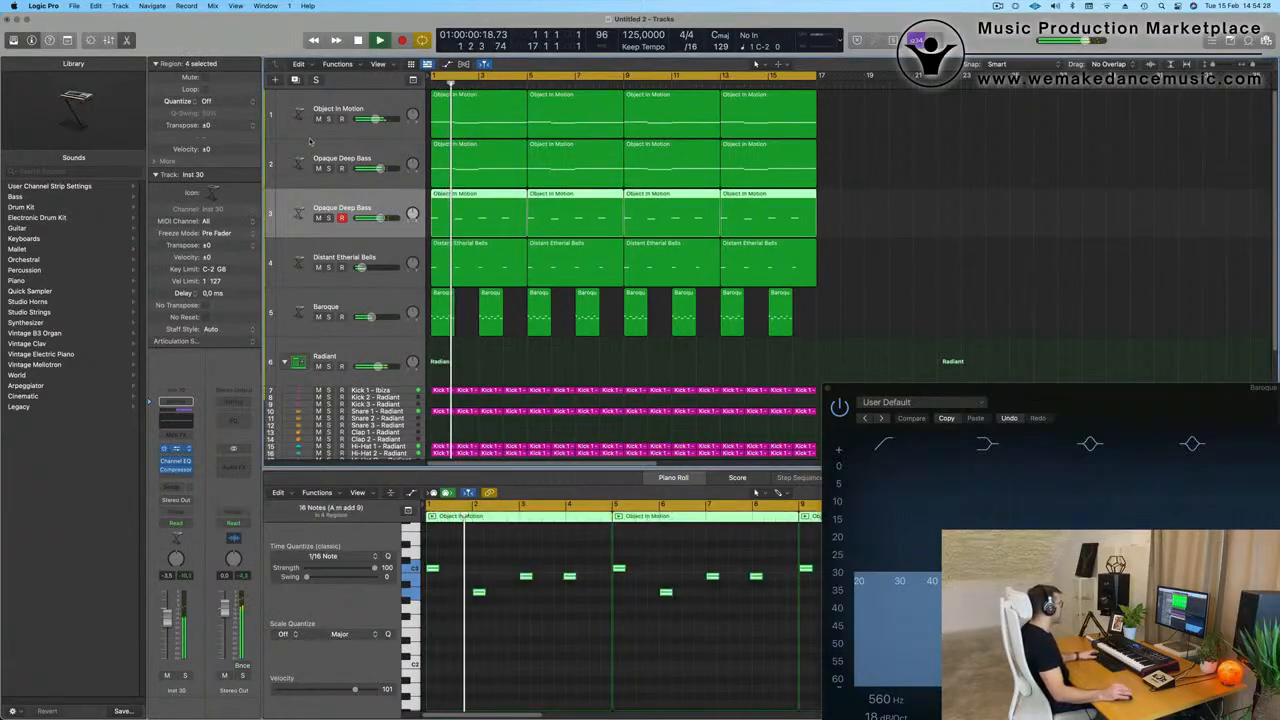
left_click(480, 157)
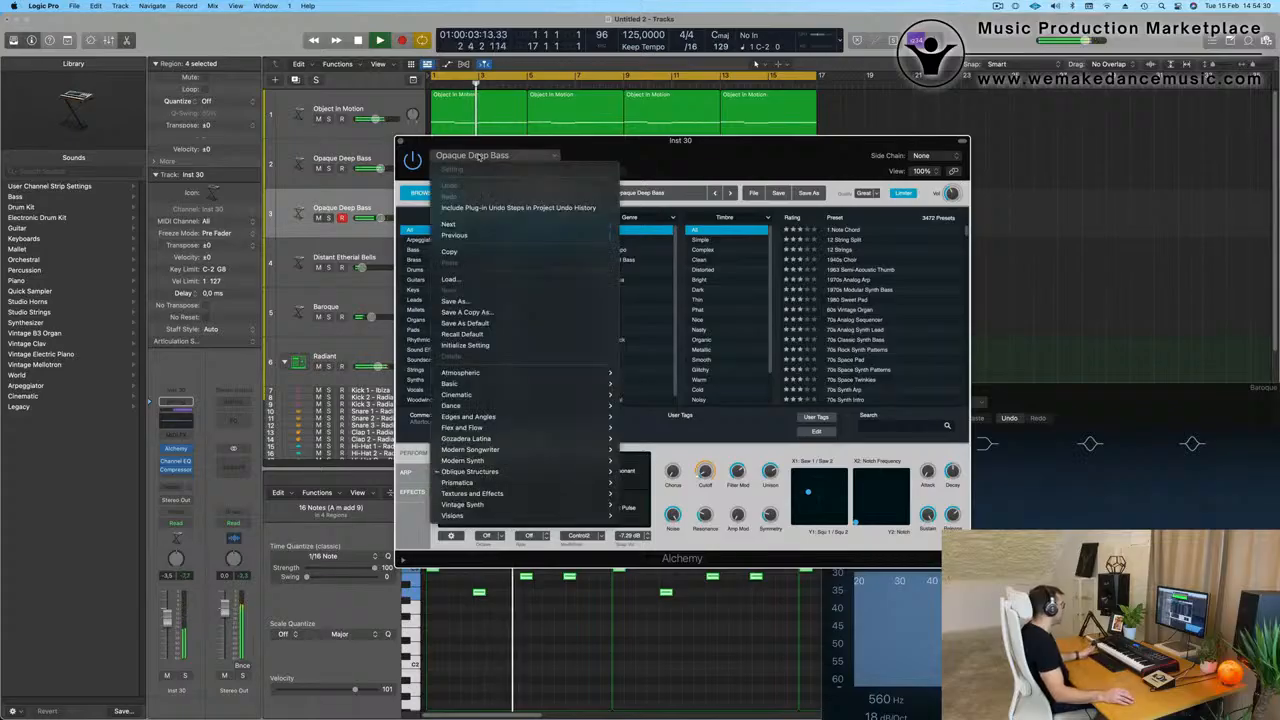
mouse_move(510, 508)
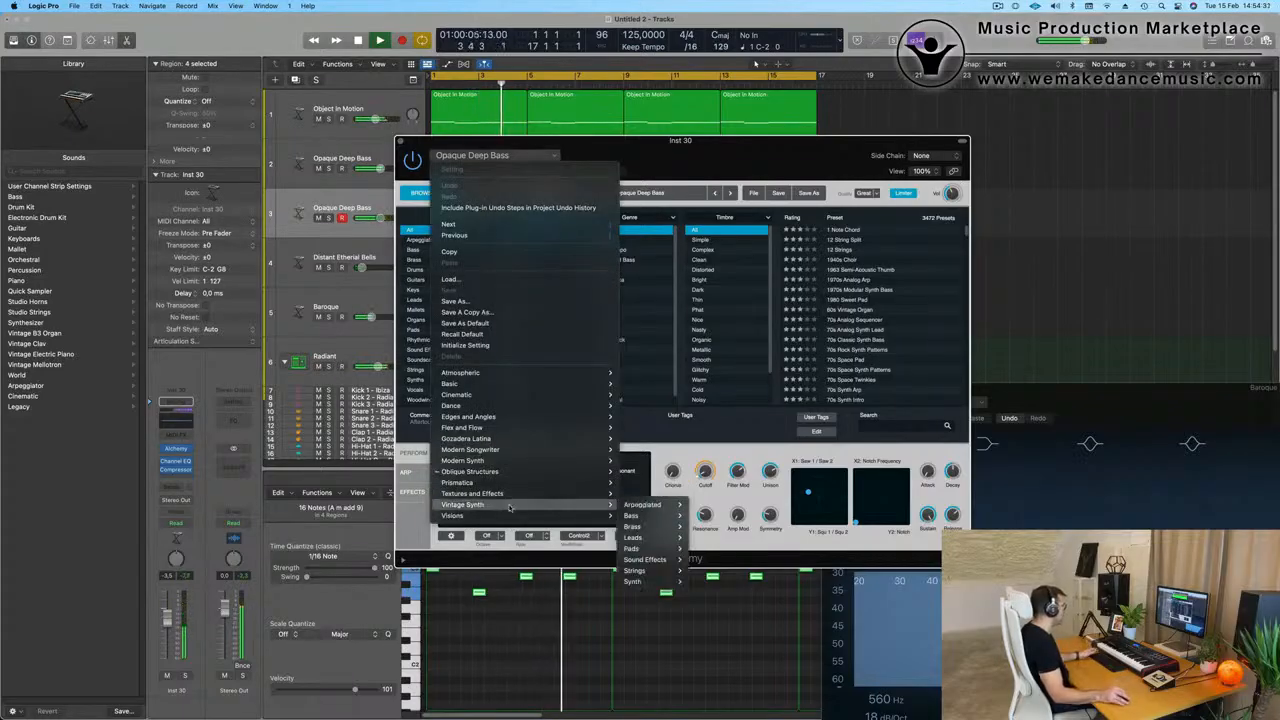
mouse_move(660, 526)
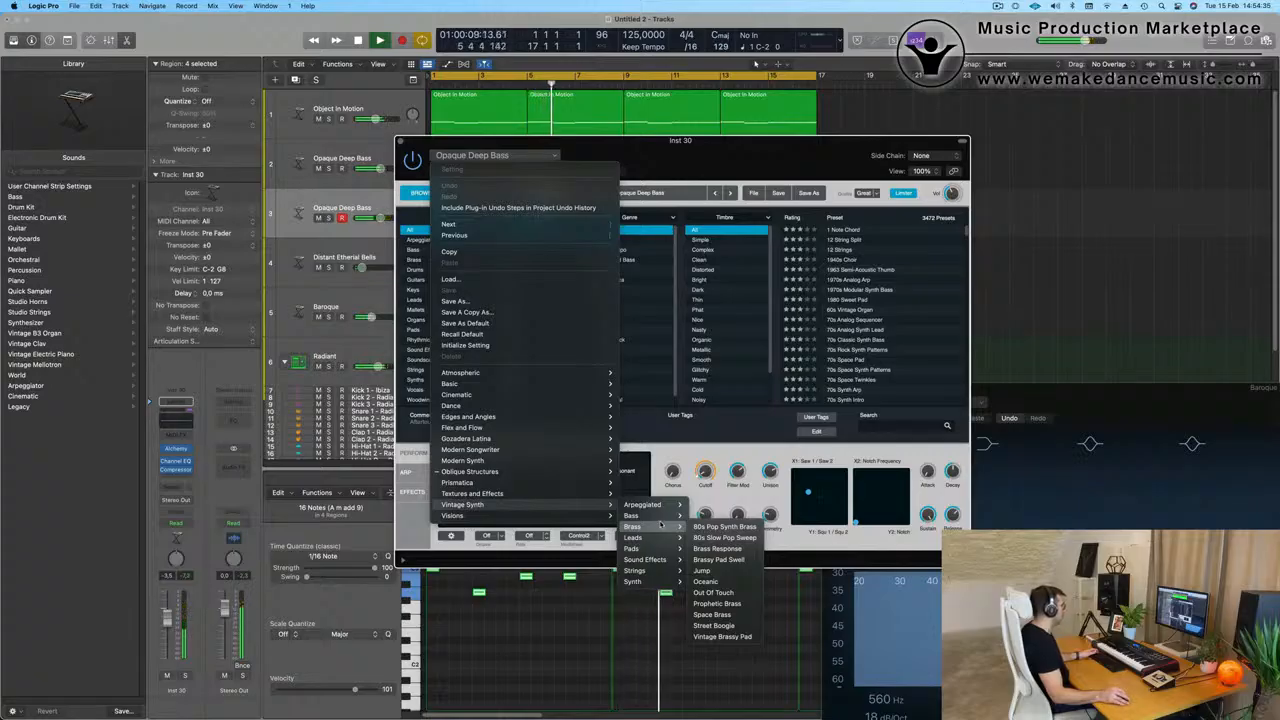
left_click(732, 611)
left_click_drag(690, 149, 940, 130)
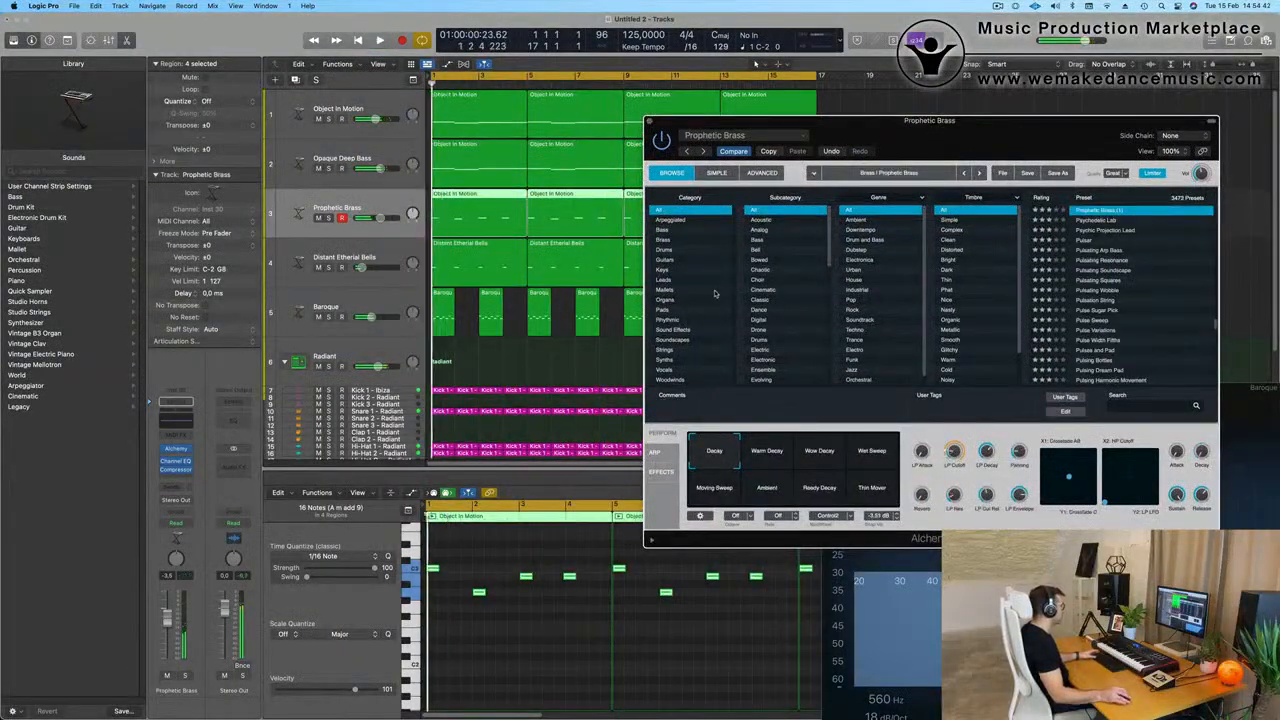
Choose the Wow Decay snapshot for Prophetic Brass, set the track volume to -1.9 dB and play from the start.
left_click(774, 454)
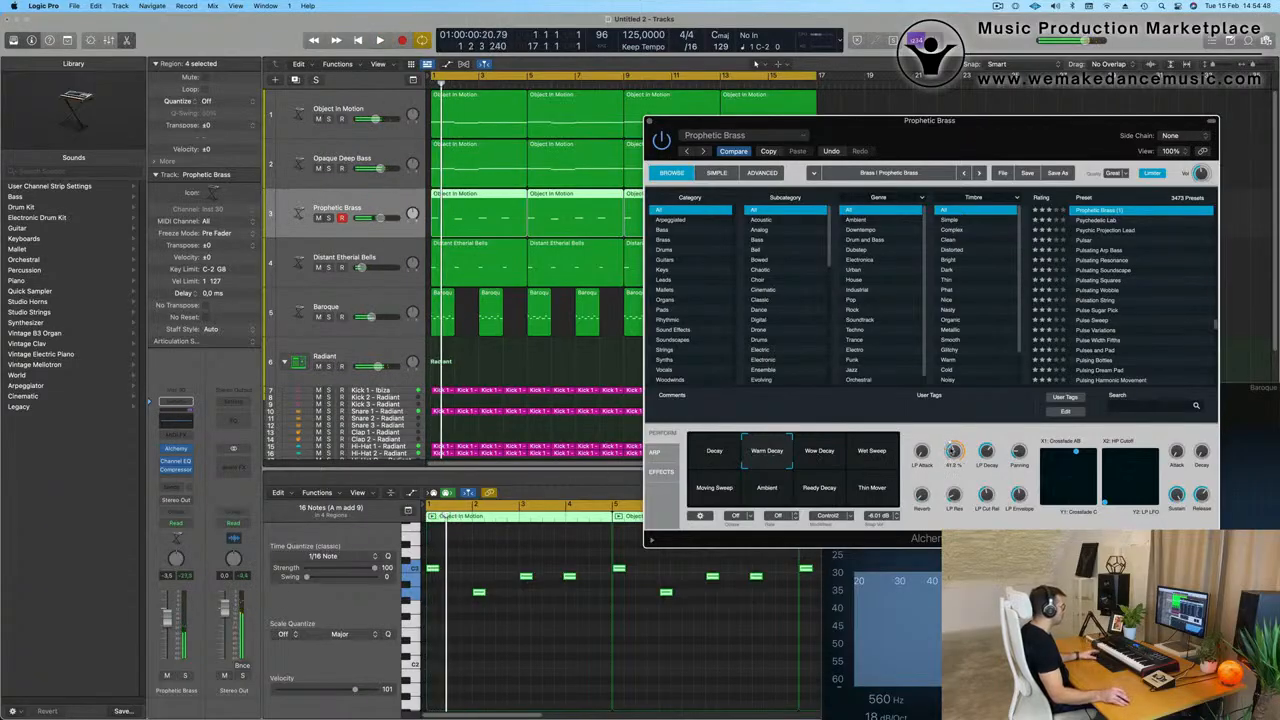
left_click(822, 458)
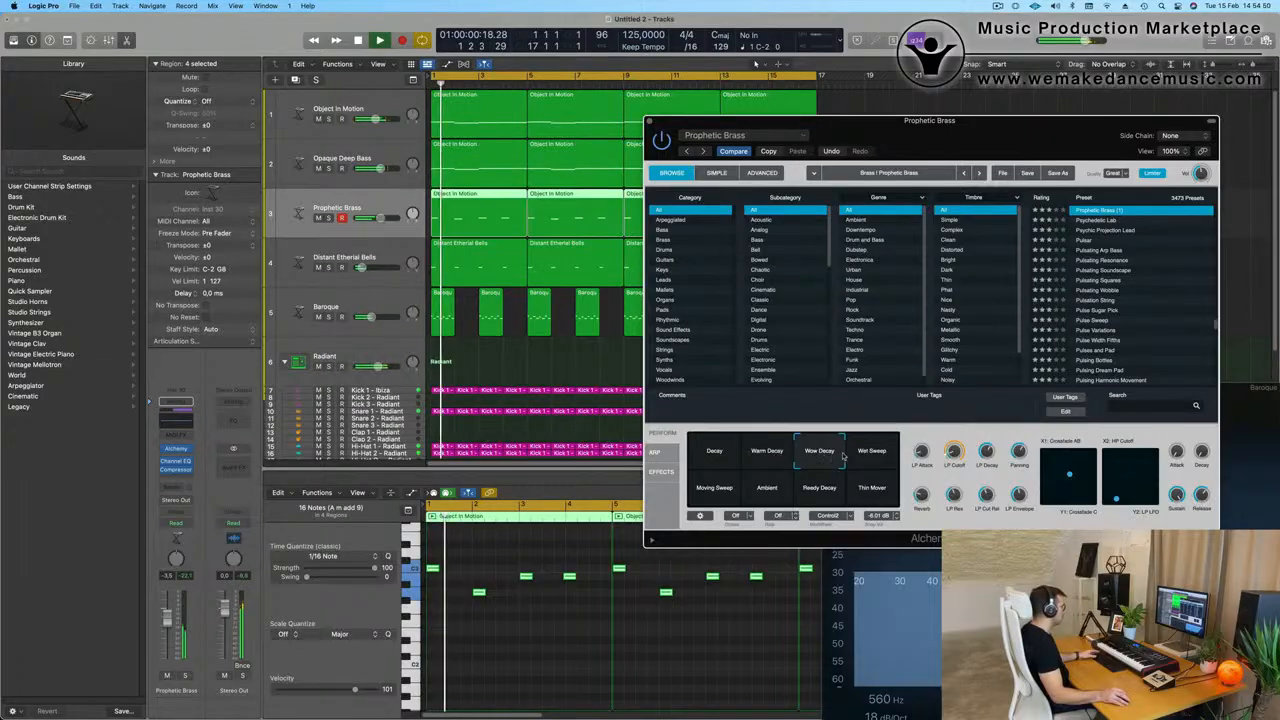
left_click(755, 63)
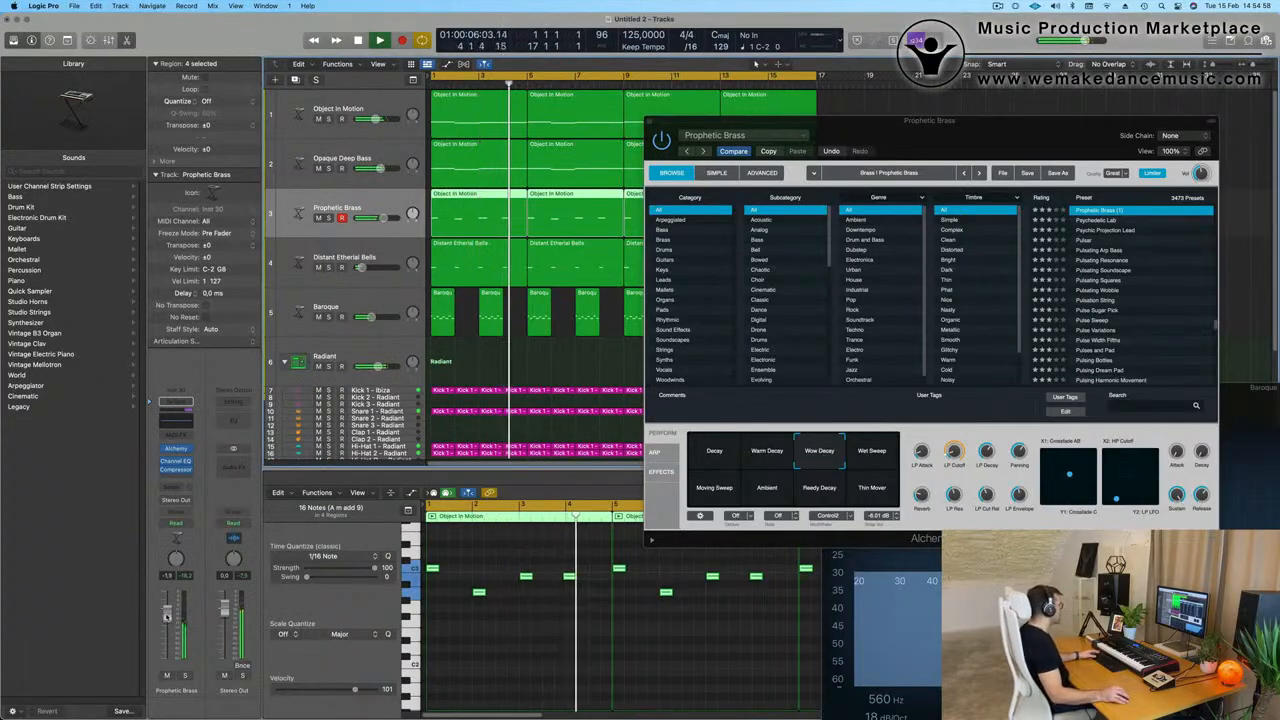
key("Return")
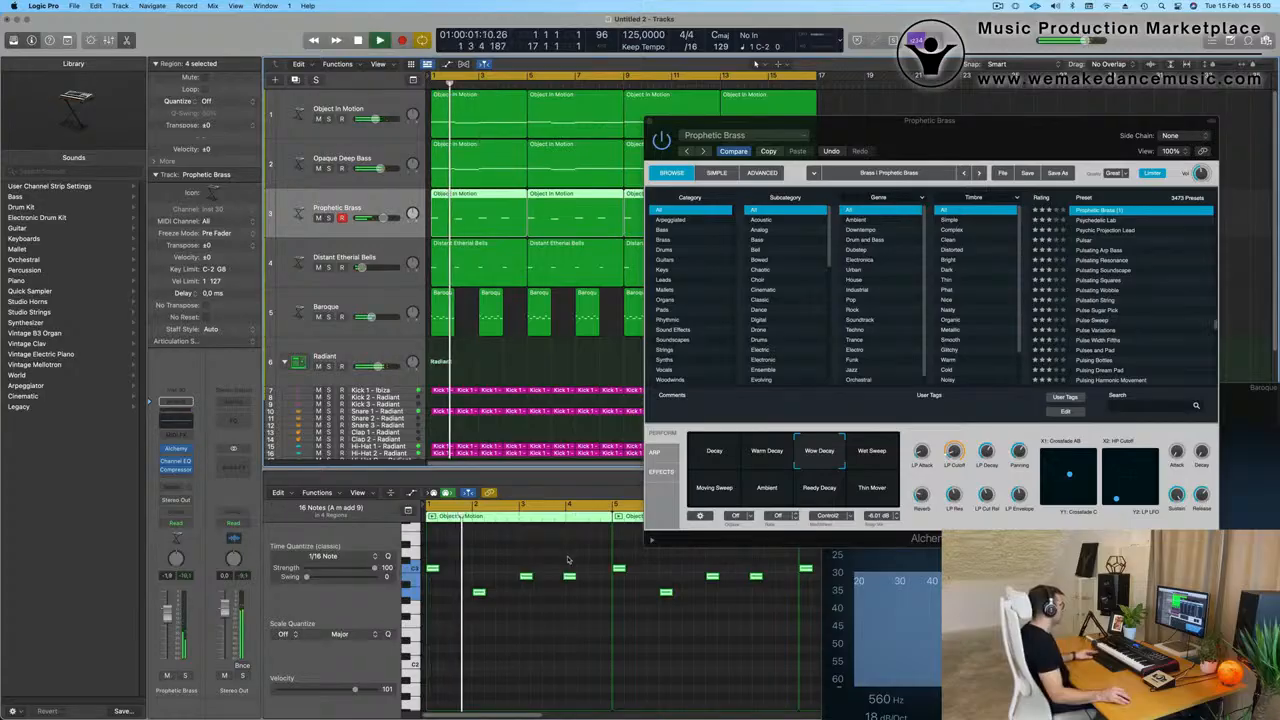
Shift the bar 4 note of the first Prophetic Brass region slightly later and delete the three regions after it.
left_click(569, 576)
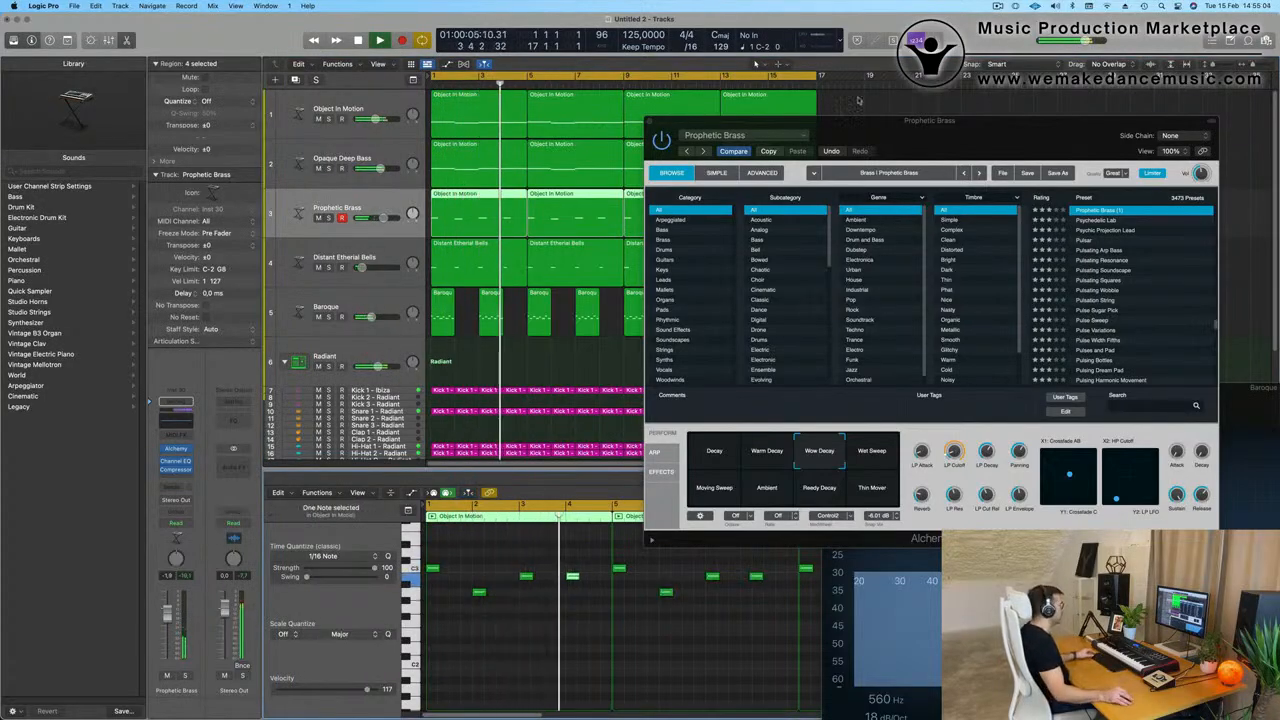
left_click_drag(855, 121, 678, 356)
left_click_drag(852, 209, 565, 212)
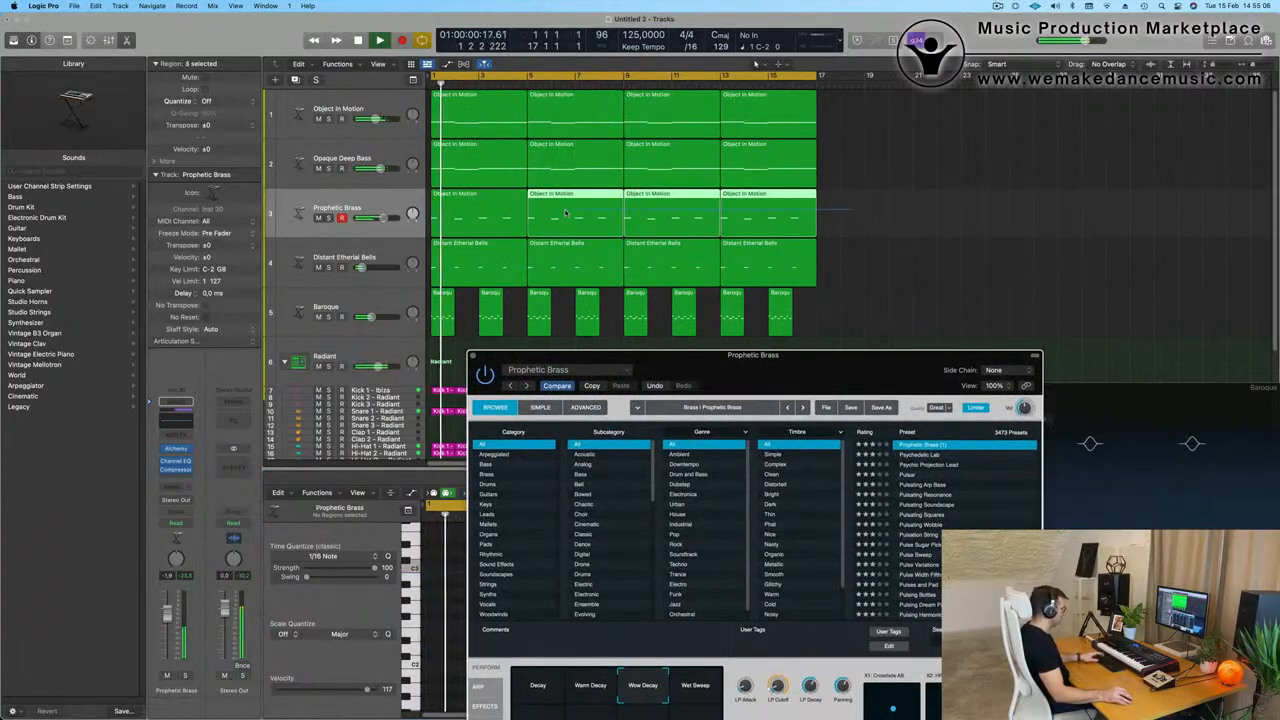
key("Delete")
Repeat the edited Prophetic Brass region three times to fill the track up to bar 17.
left_click(461, 224)
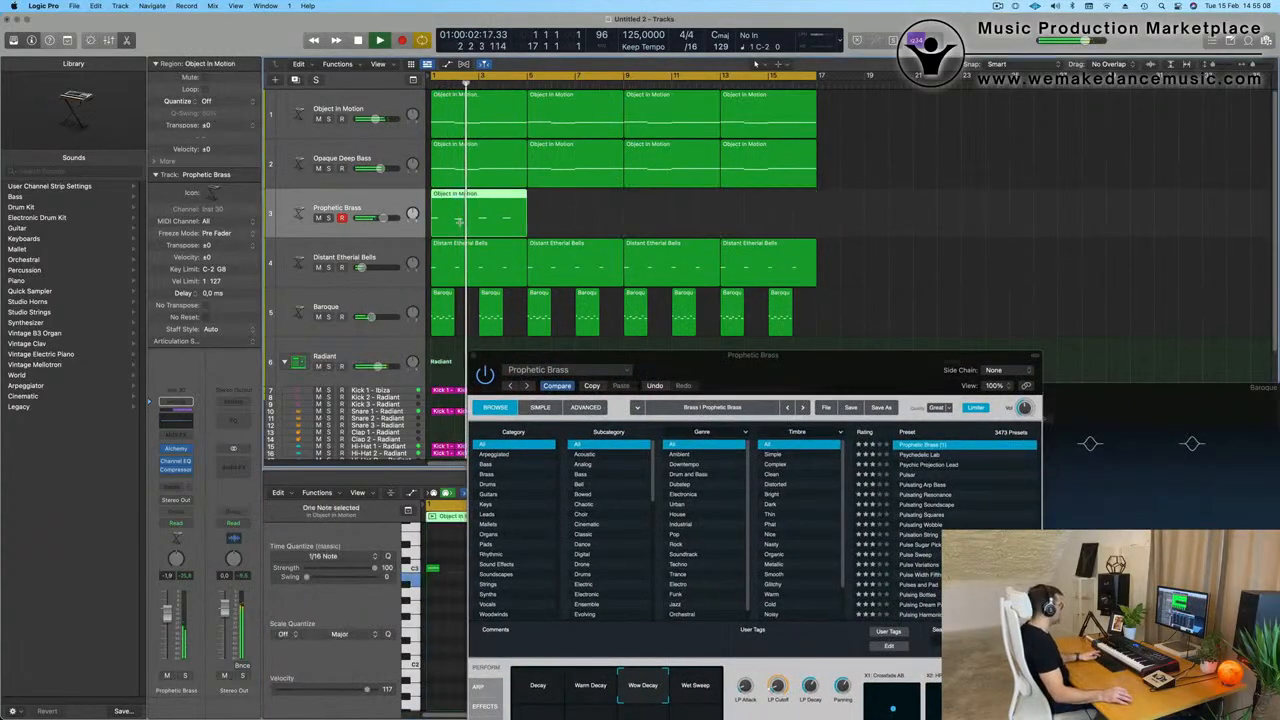
key("super+r")
key("super+r")
key("super+r")
left_click(836, 262)
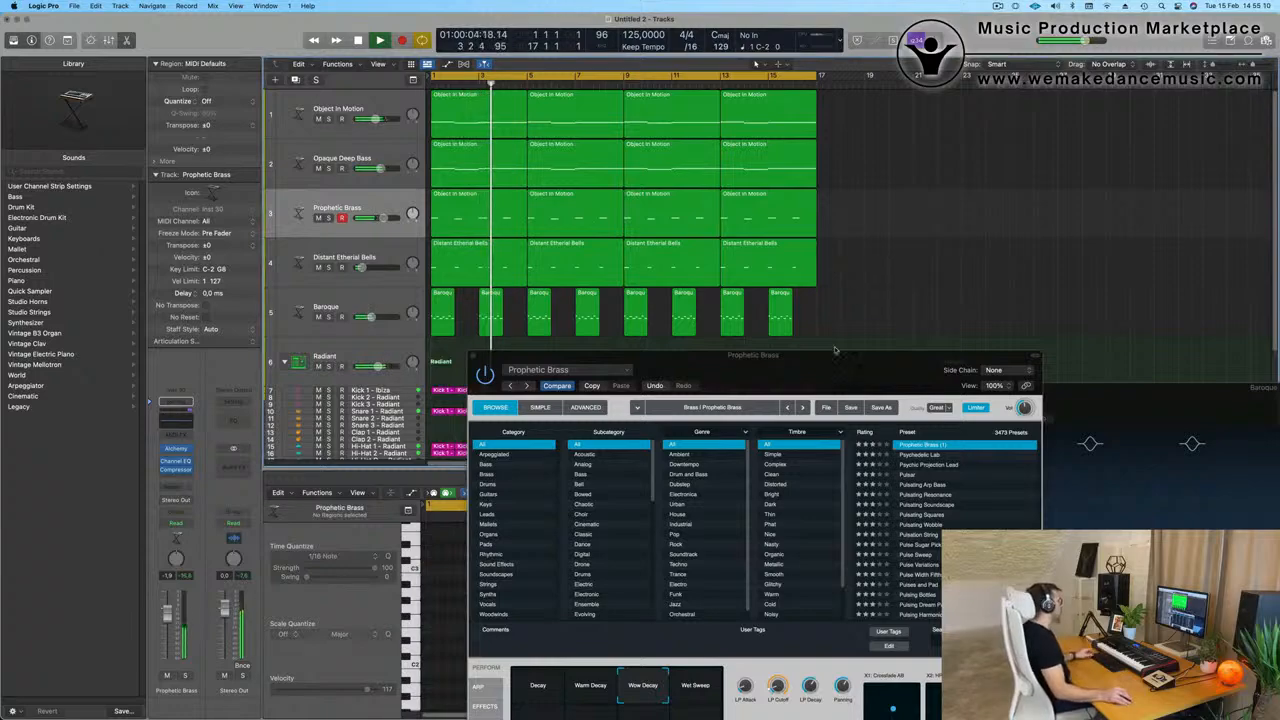
Set Alchemy's LP Attack to 51% and Reverb to 25% for Prophetic Brass, with the track volume at -1.7 dB.
left_click_drag(836, 350, 952, 140)
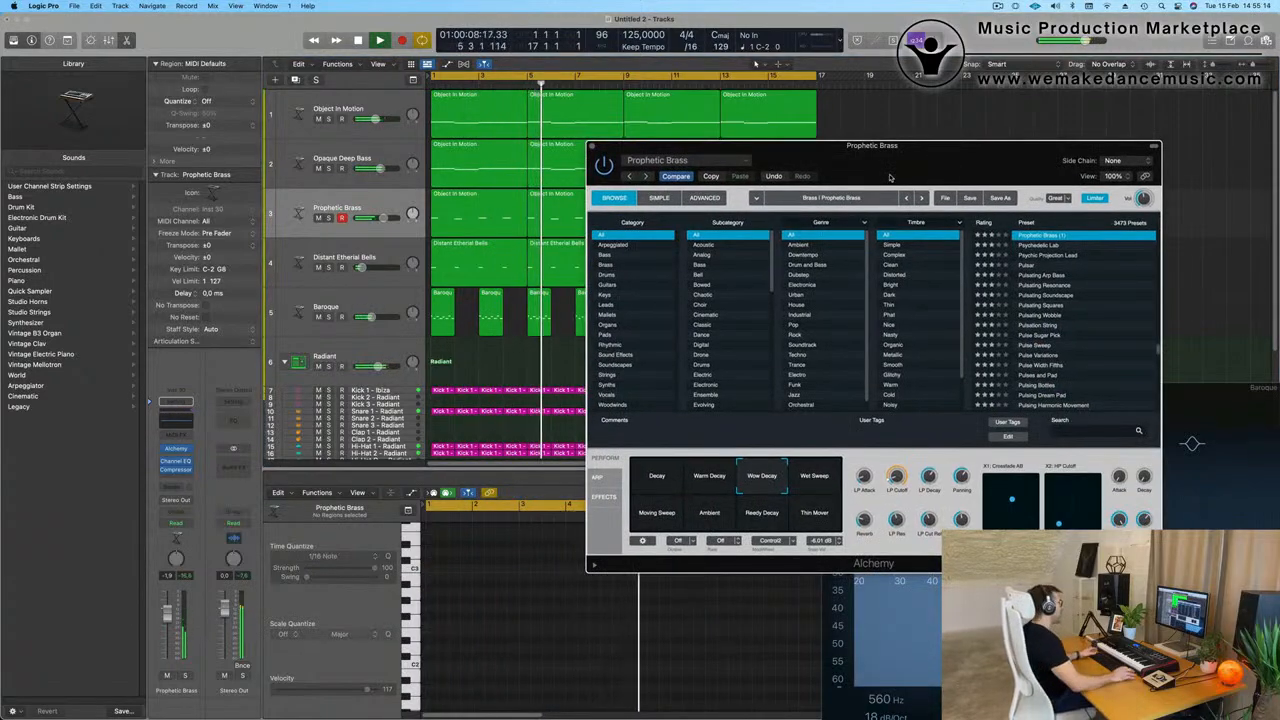
left_click_drag(957, 160, 938, 135)
left_click(798, 445)
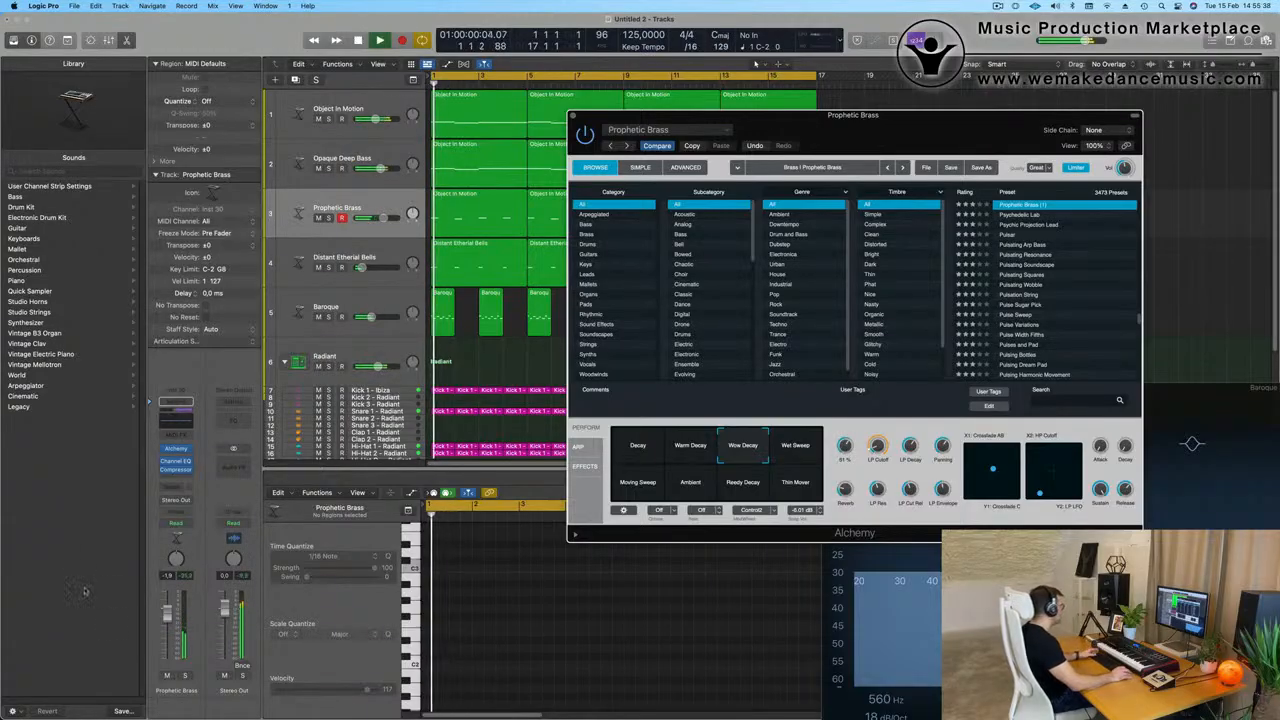
left_click_drag(169, 622, 169, 621)
key("space")
key("space")
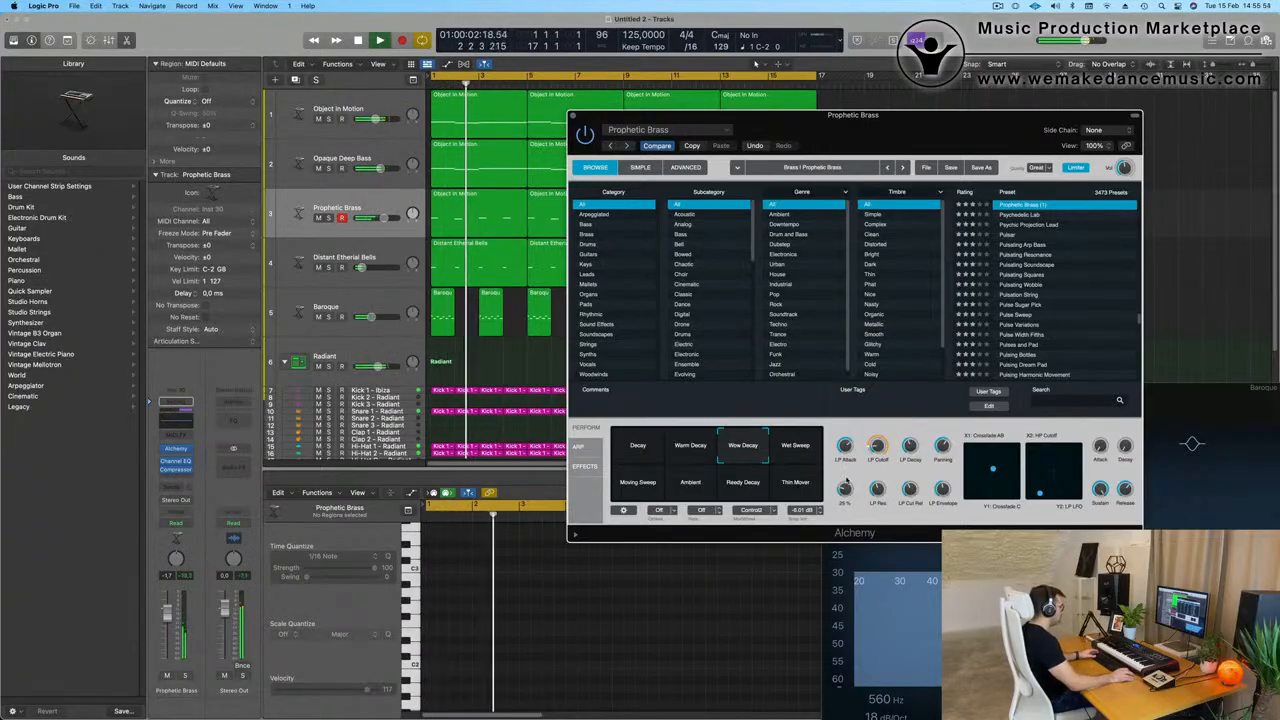
left_click_drag(978, 133, 994, 171)
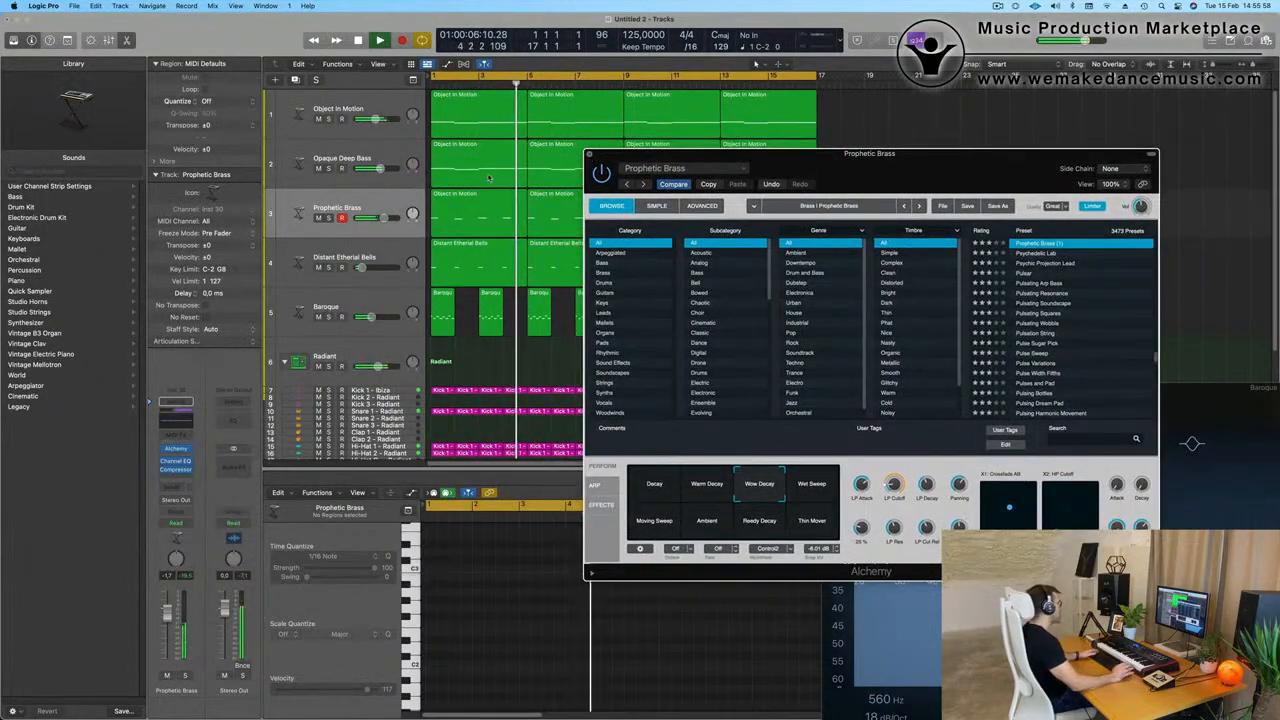
left_click(591, 155)
Add a low cut at 122 Hz with a 24 dB/Oct slope in the Prophetic Brass track's Channel EQ.
left_click(384, 209)
key("space")
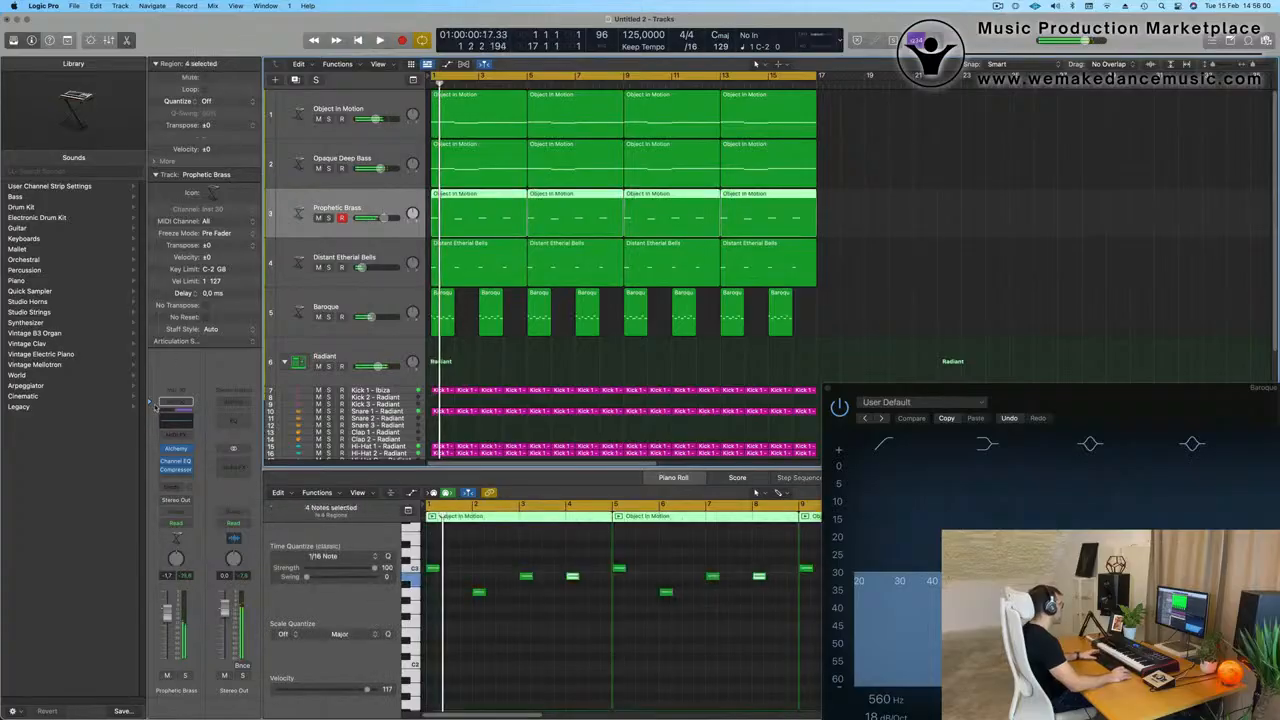
left_click(175, 458)
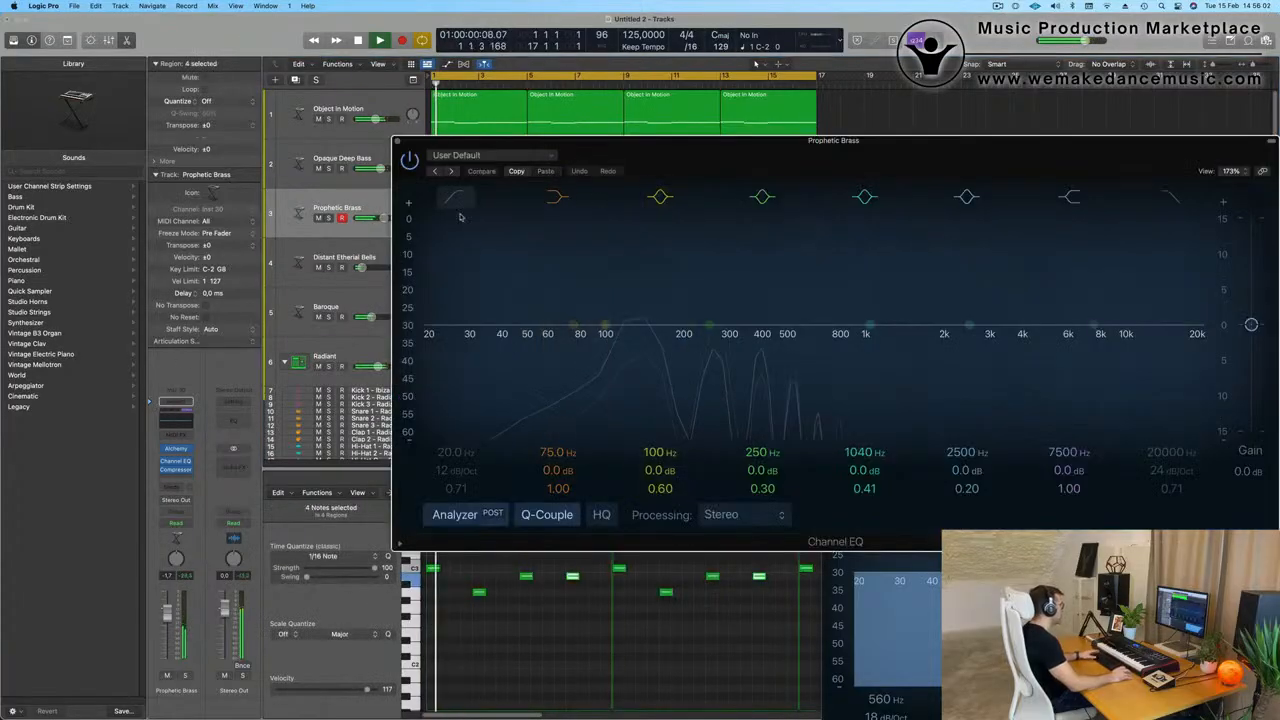
left_click_drag(611, 275, 642, 276)
left_click_drag(455, 470, 455, 461)
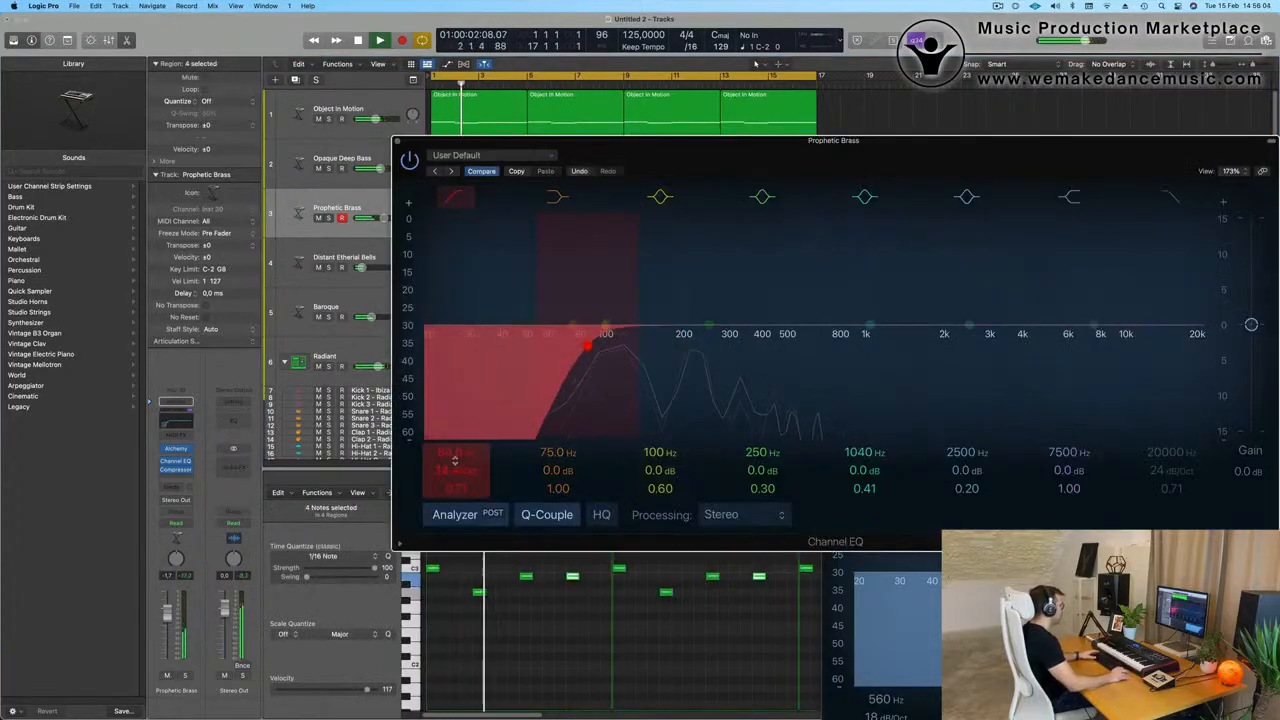
left_click_drag(587, 346, 628, 346)
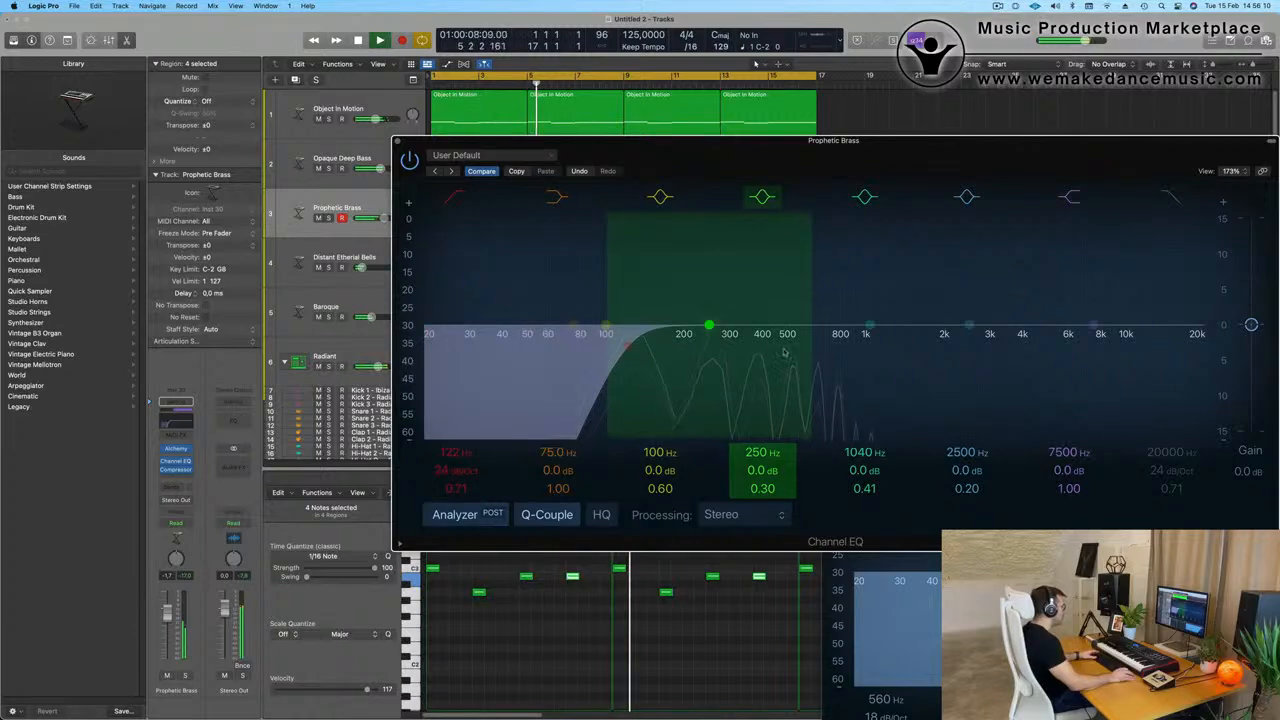
left_click(398, 141)
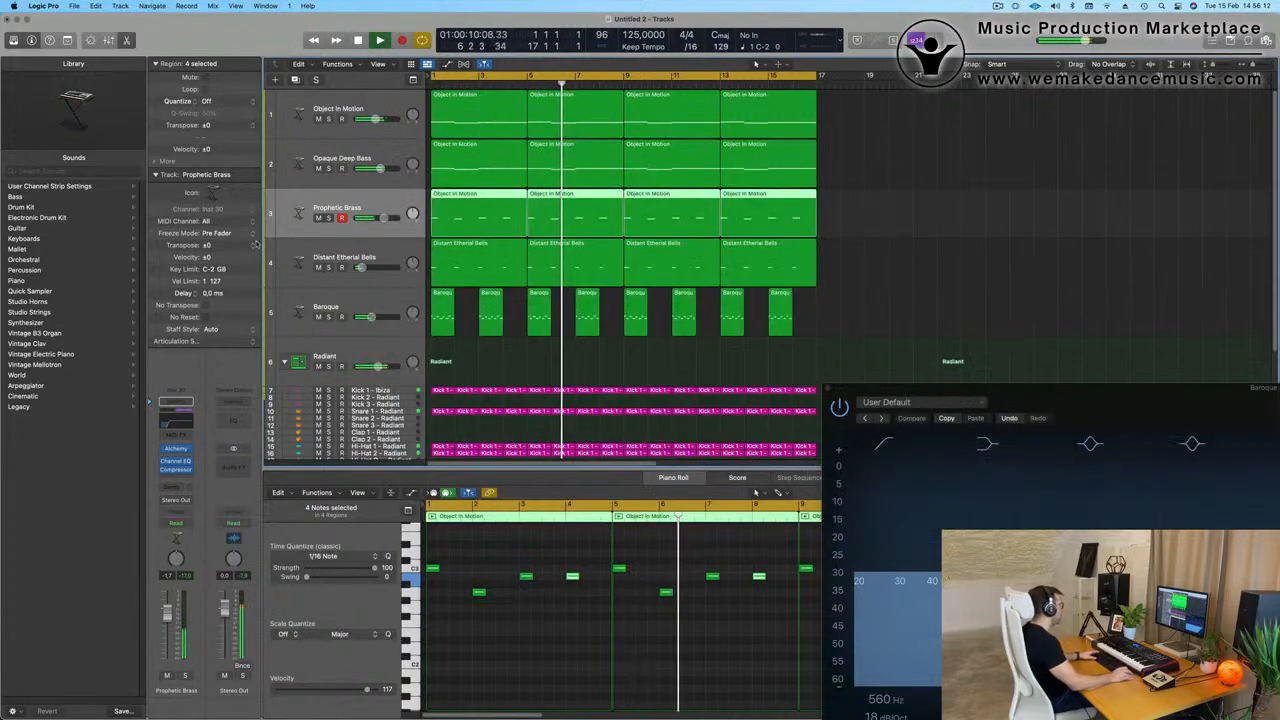
Lower the Prophetic Brass volume to -4.3 dB while replaying the arrangement, and close the leftover Baroque EQ window.
key("space")
key("space")
key("space")
key("space")
left_click_drag(168, 613, 169, 621)
key("space")
key("space")
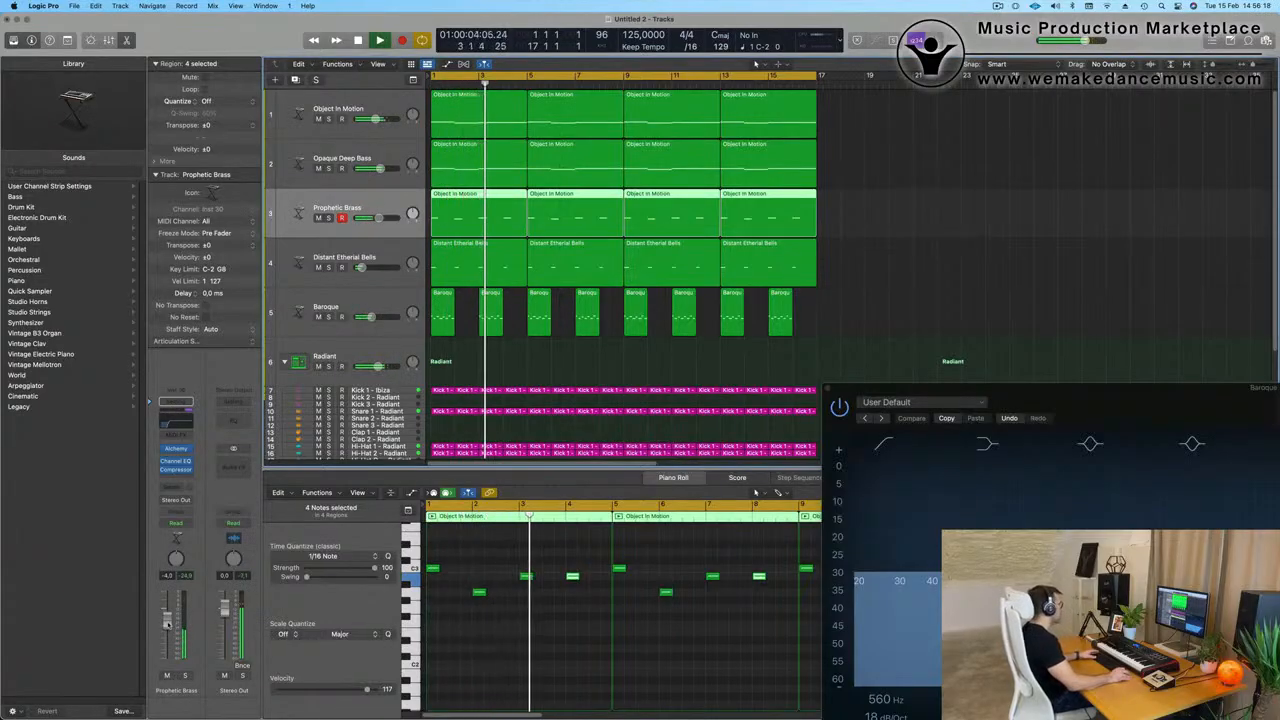
left_click(828, 390)
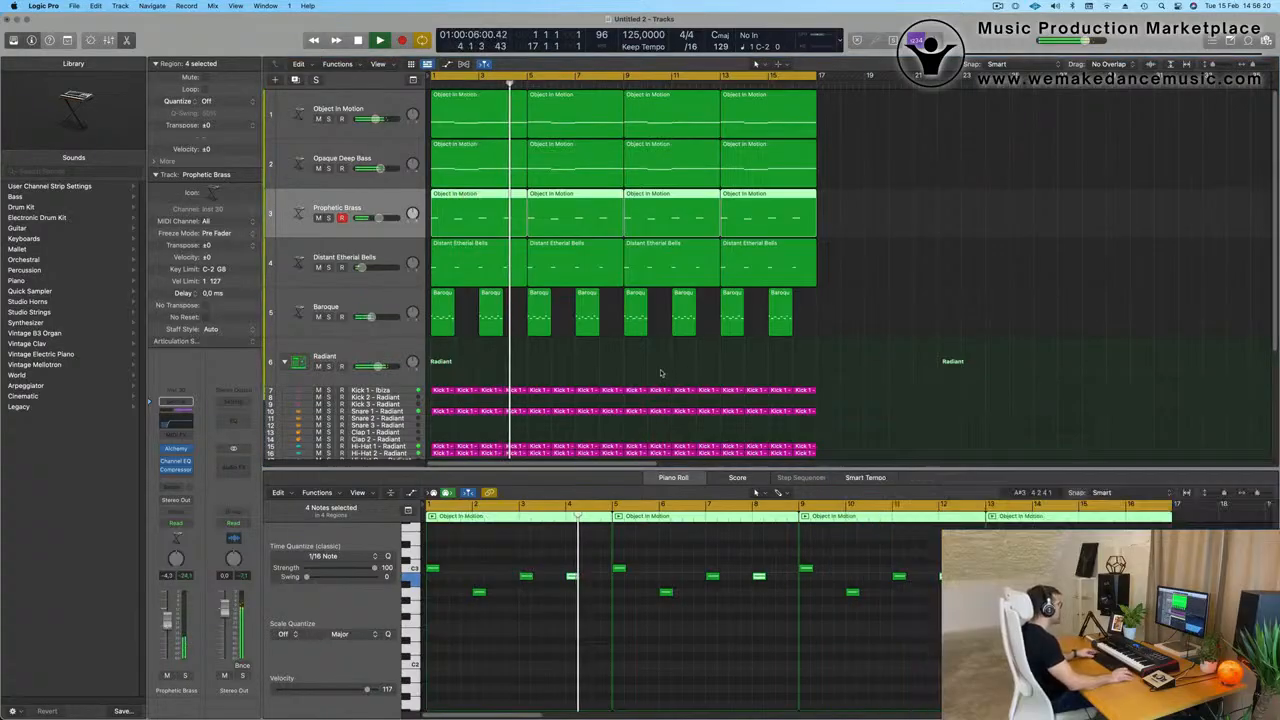
Duplicate the Object In Motion track, move the duplicate directly below Baroque and restart playback from the beginning.
scroll(687, 370, "up", 1)
scroll(687, 370, "down", 2)
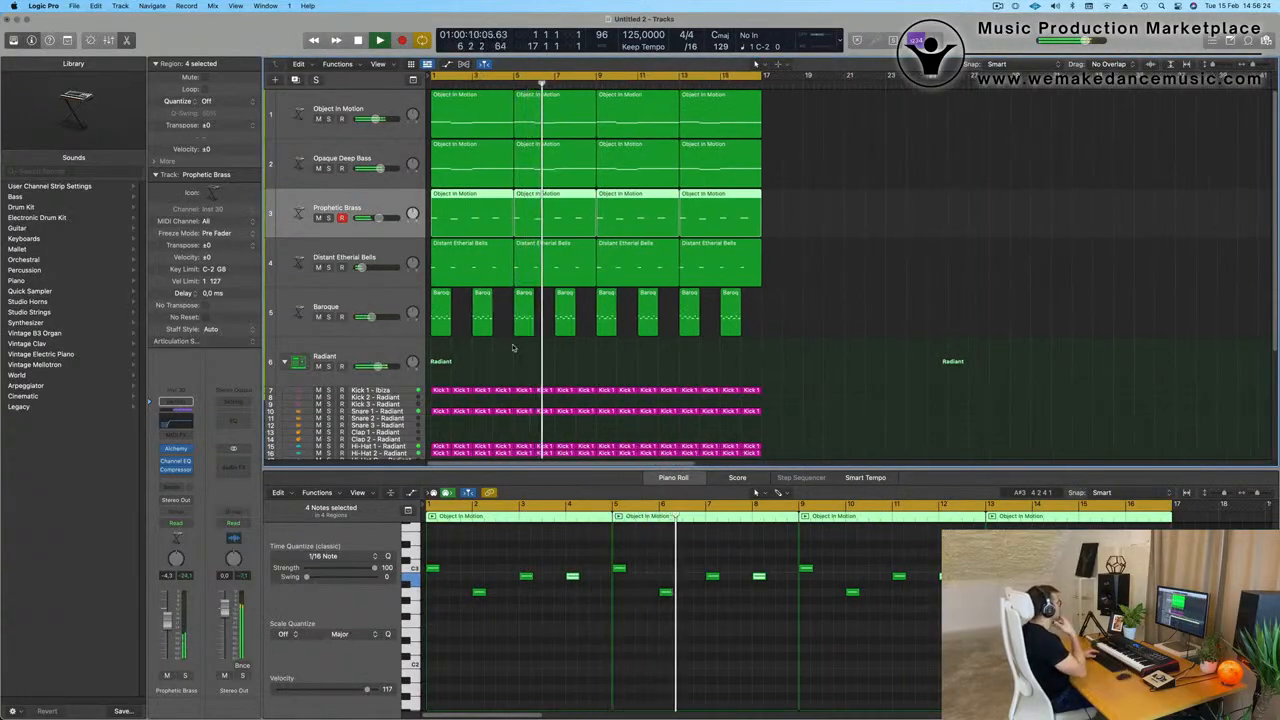
scroll(492, 84, "down", 2)
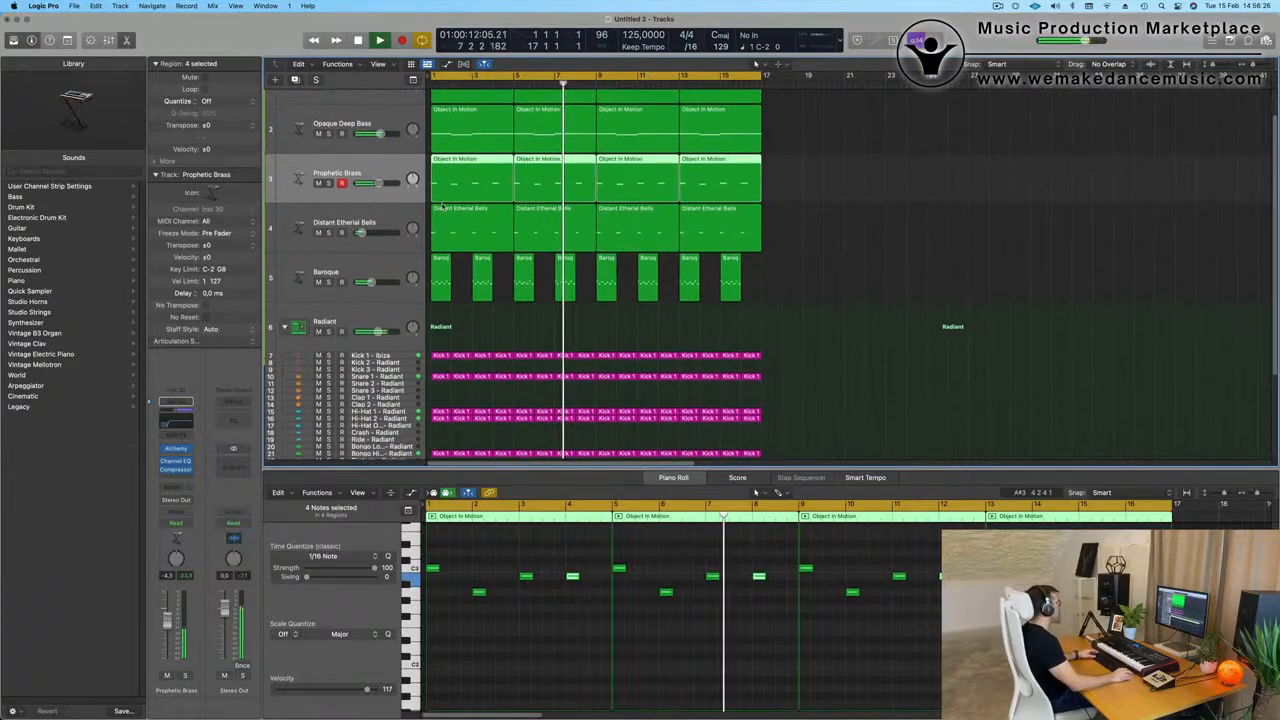
scroll(390, 104, "up", 1)
left_click(347, 118)
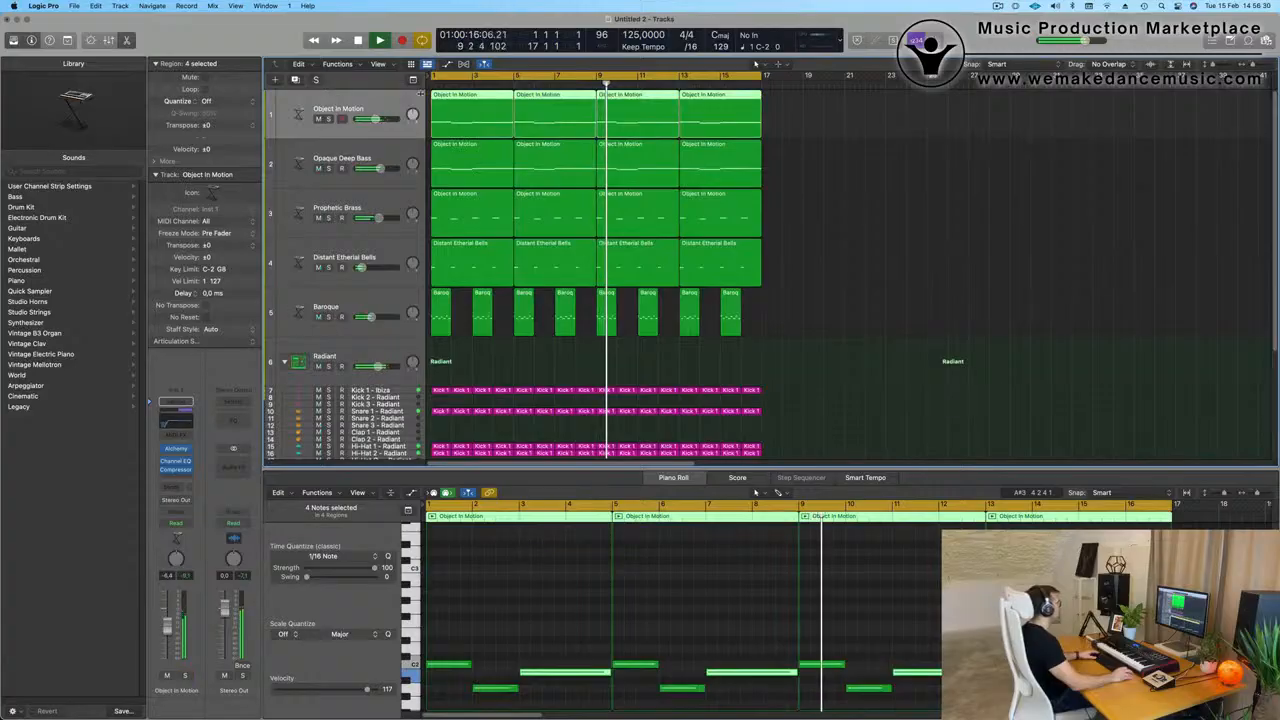
key("Return")
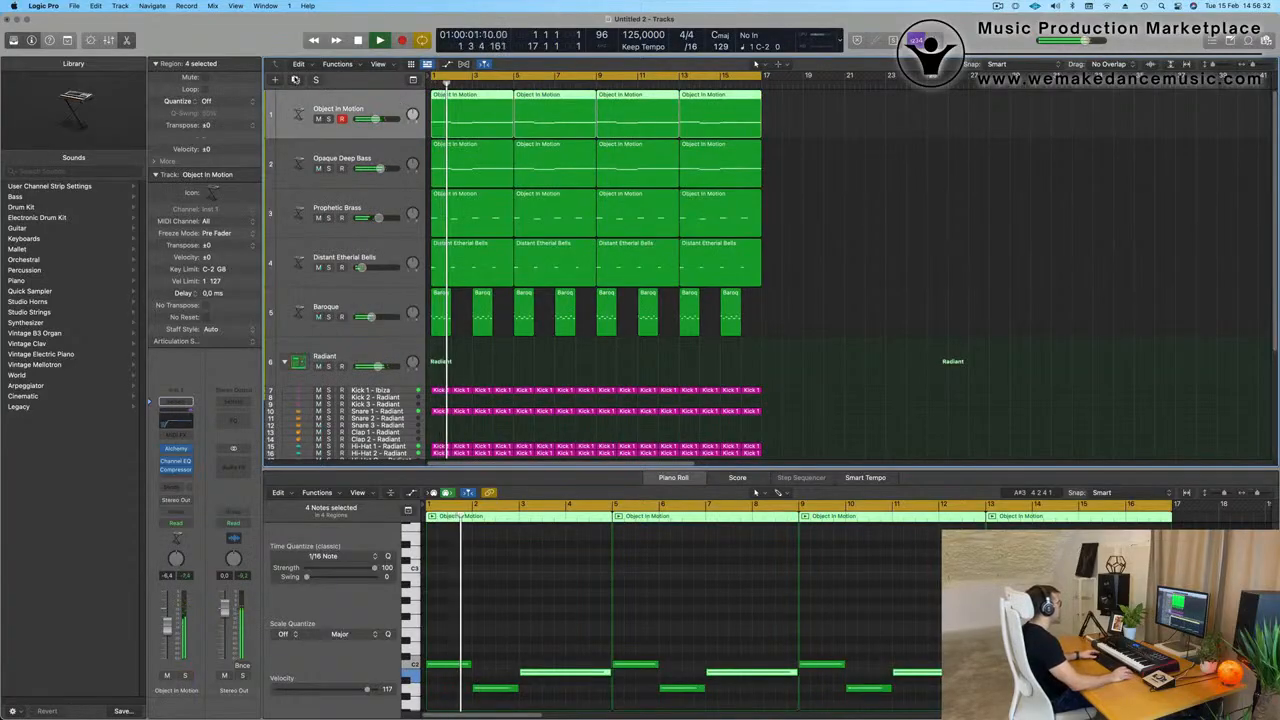
left_click(295, 79)
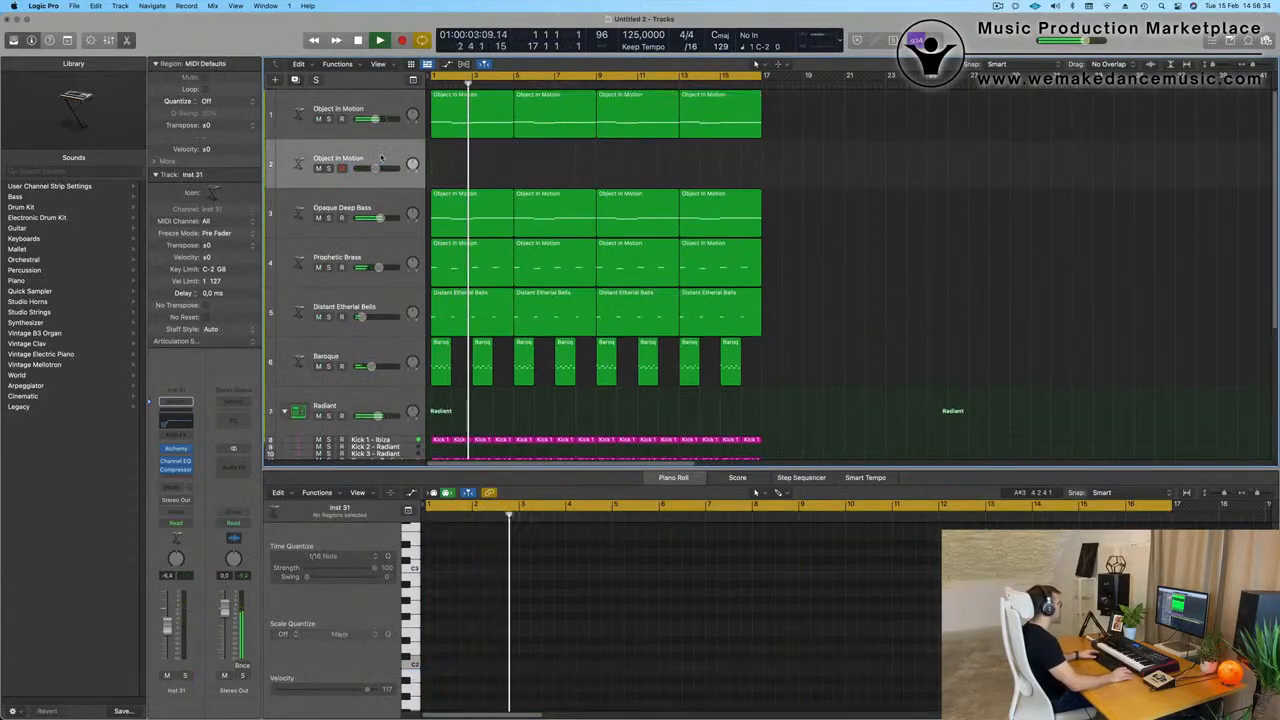
left_click_drag(380, 157, 383, 347)
key("Return")
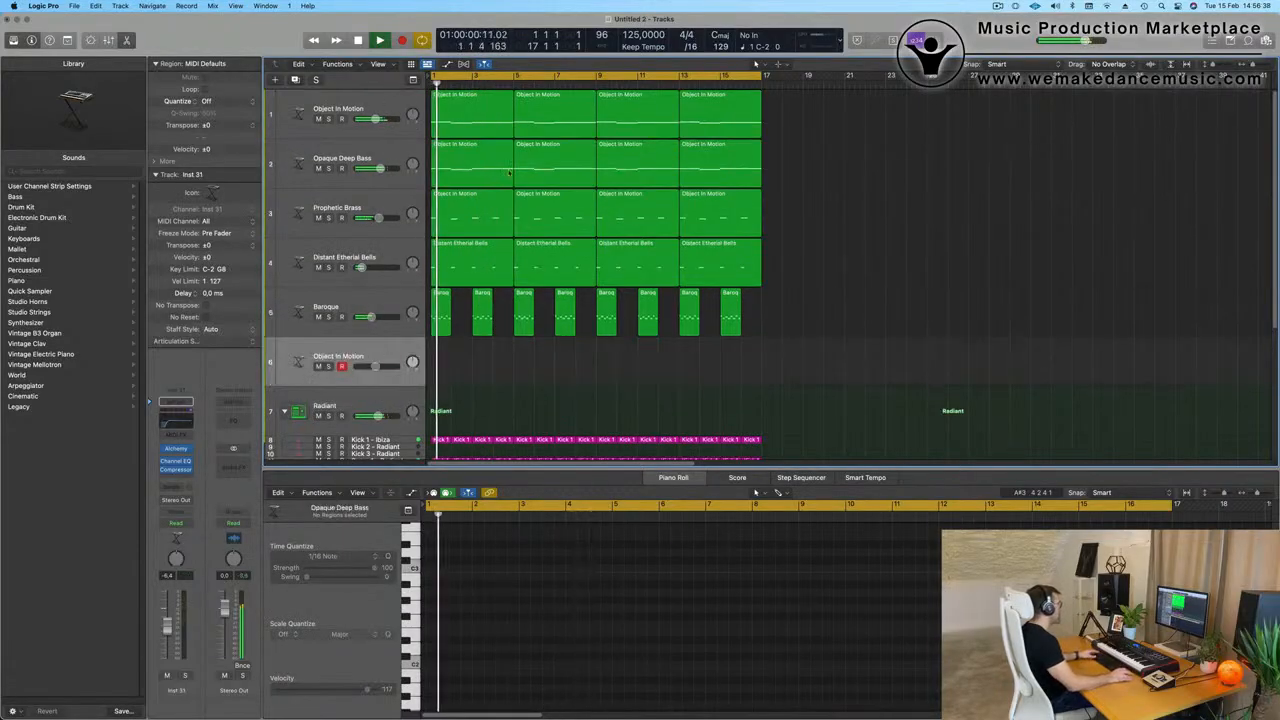
Copy the first Object In Motion region onto the duplicate at bar 1 and double its three notes one octave higher.
left_click_drag(467, 118, 467, 381)
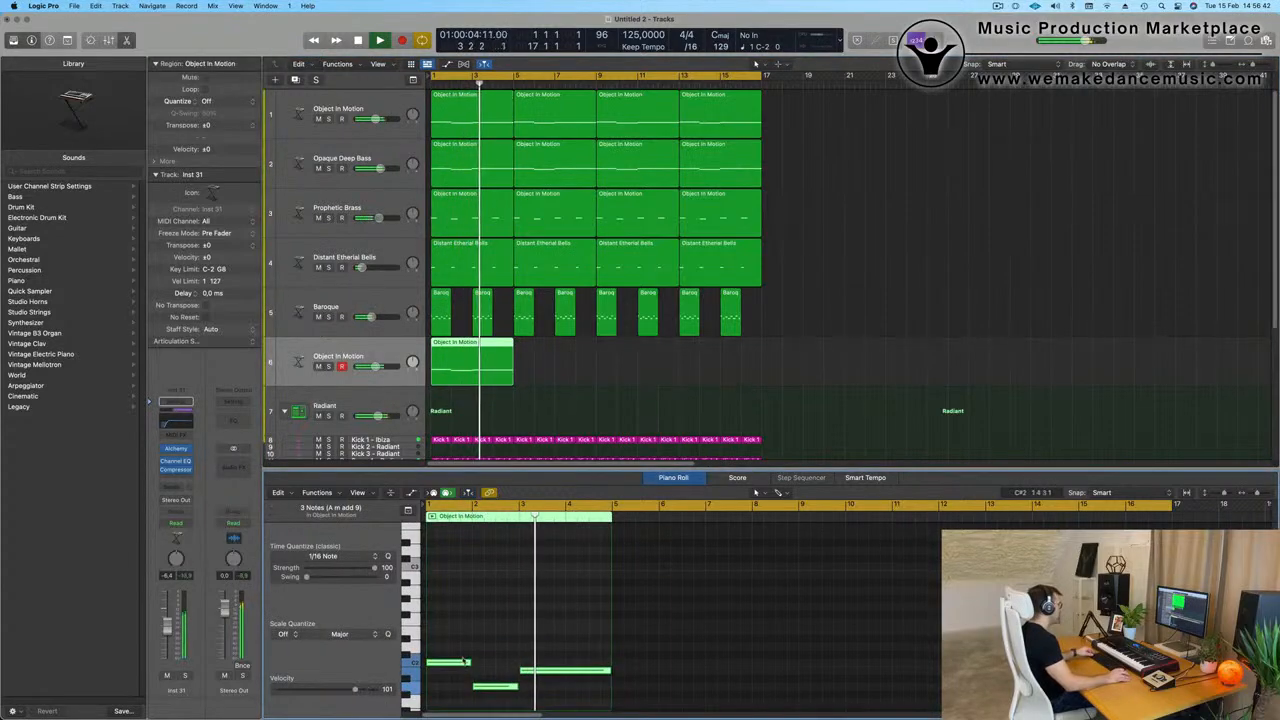
left_click_drag(463, 662, 463, 573)
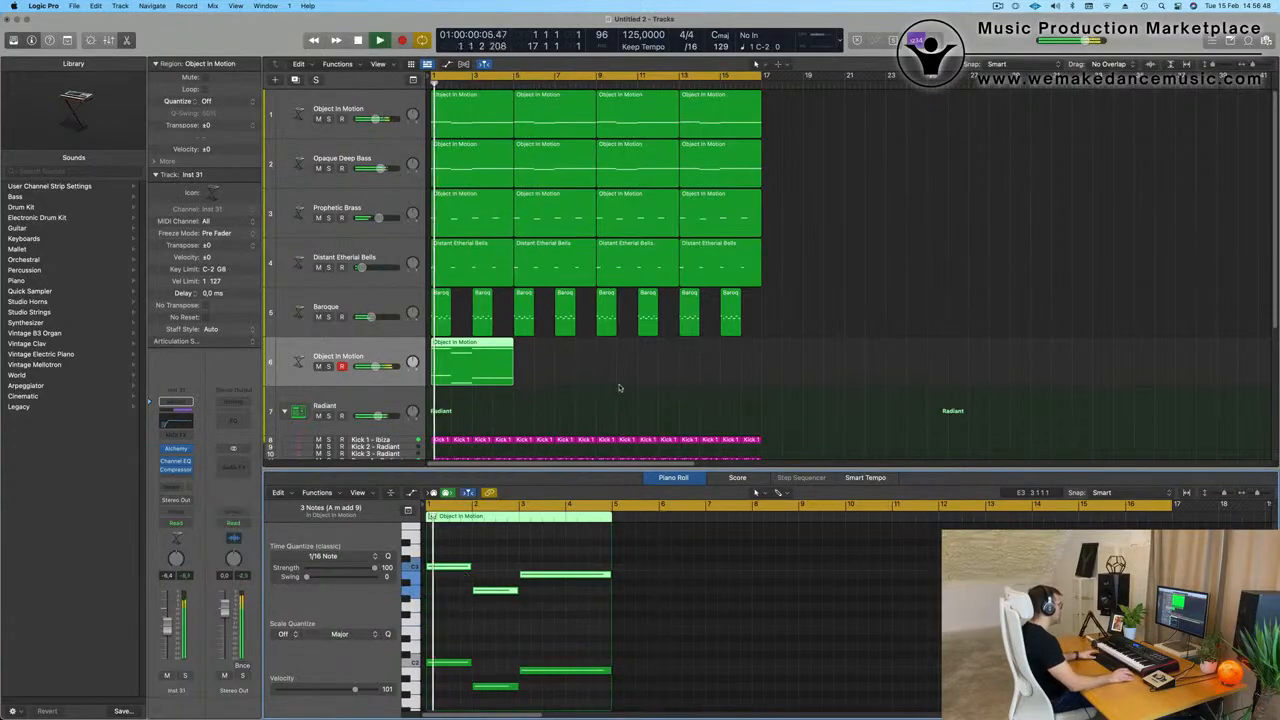
key("space")
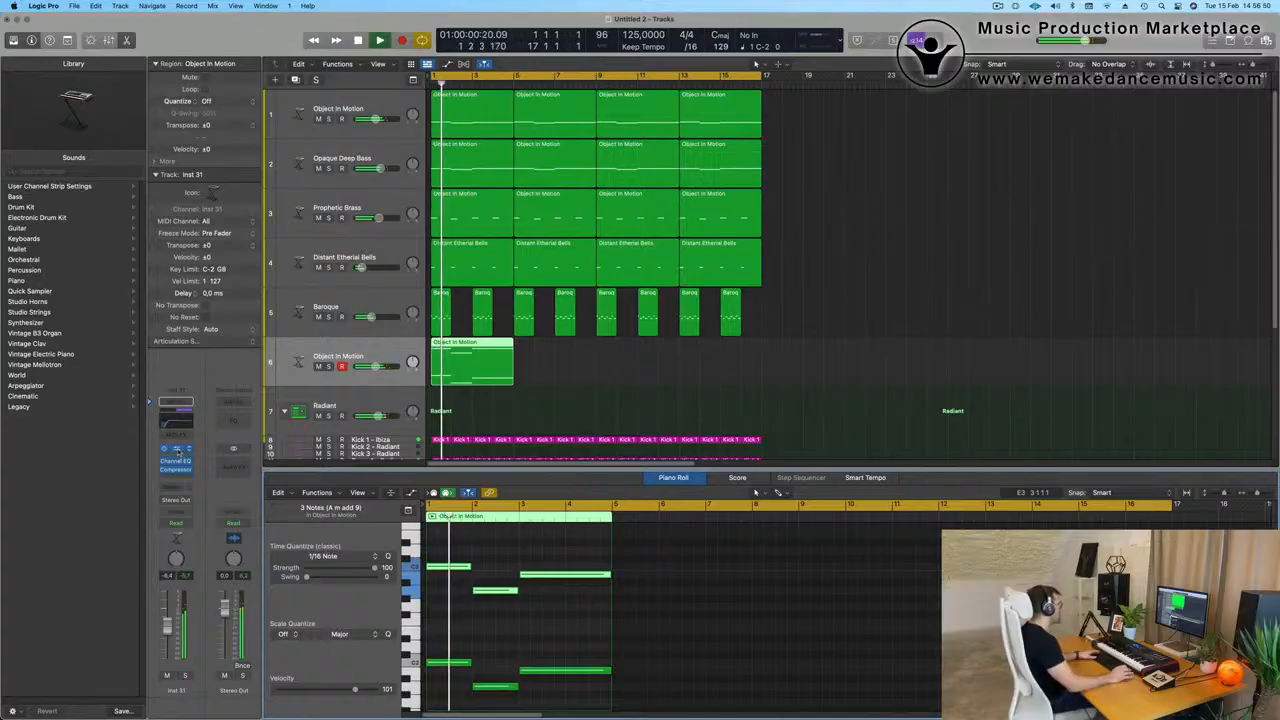
Open the duplicate track's Alchemy synth and repeat the octave-doubled region three times to fill the track up to bar 17.
left_click(176, 449)
left_click_drag(806, 158, 1157, 160)
key("space")
key("space")
left_click(606, 364)
left_click(474, 378)
key("super+r")
key("super+r")
key("super+r")
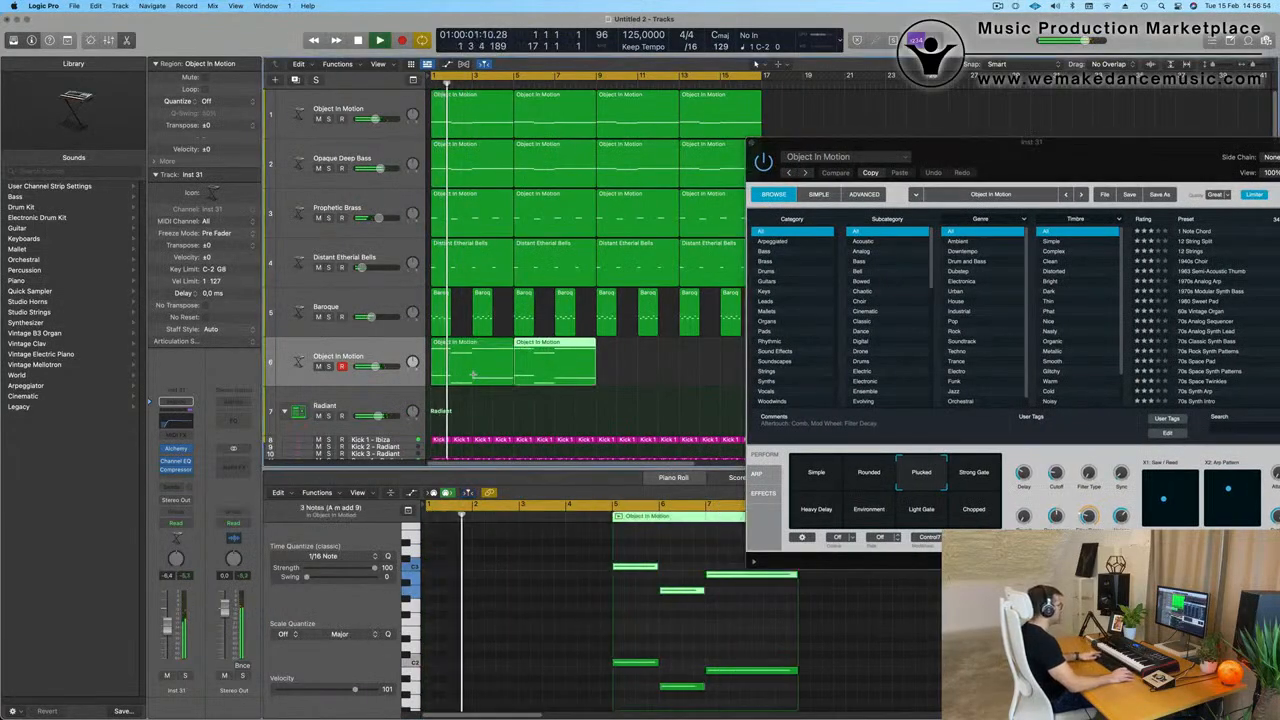
left_click_drag(983, 167, 722, 157)
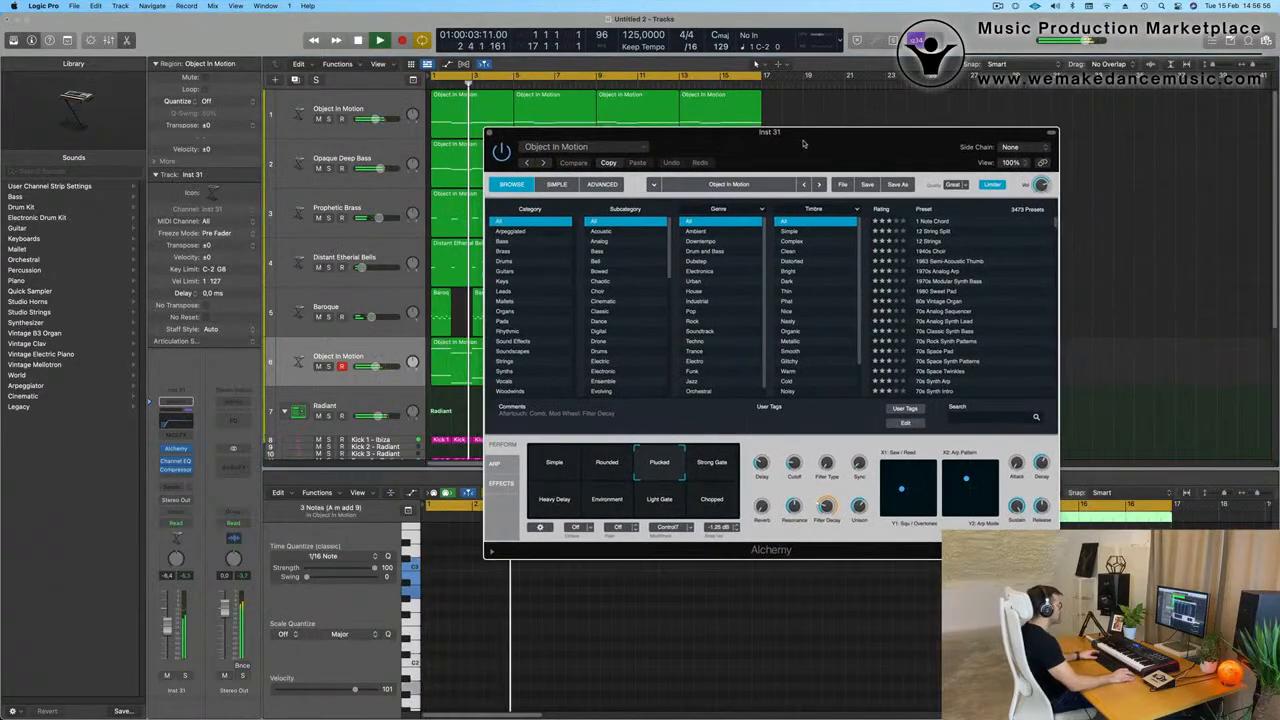
Filter the Alchemy presets to the Pads category and load Cirrus Clouds on the duplicate track while the arrangement plays.
key("space")
key("space")
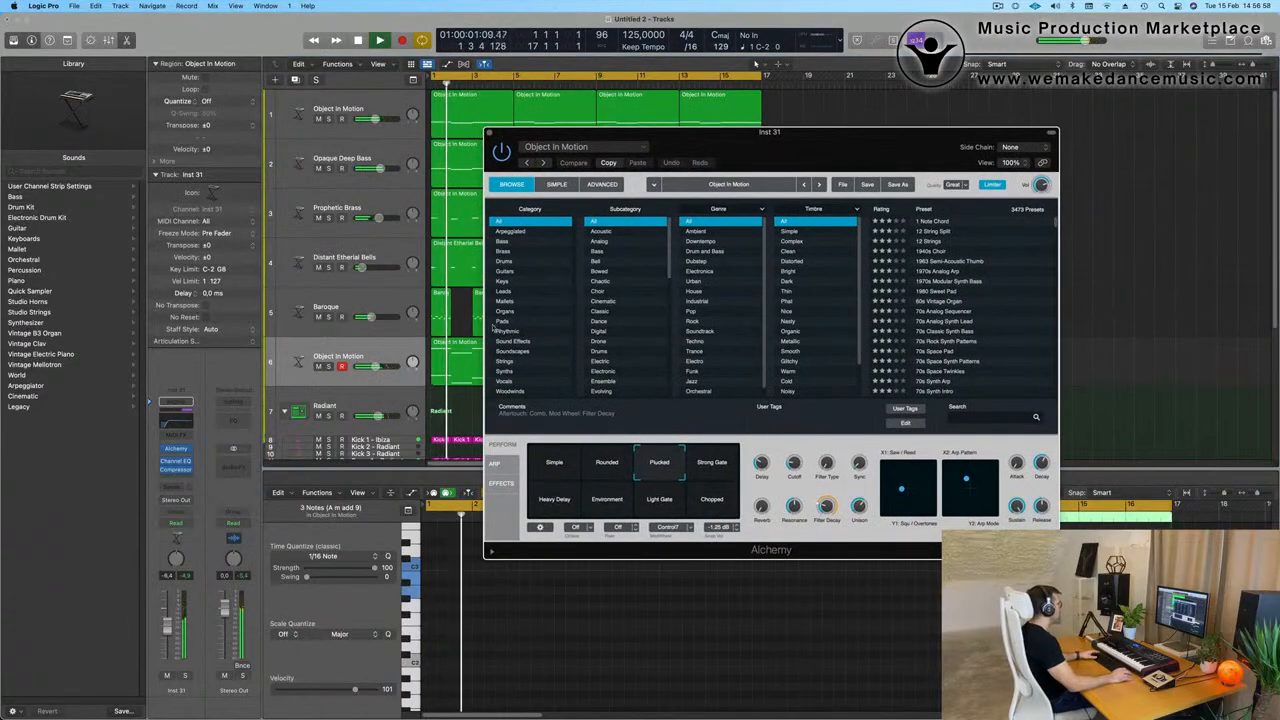
left_click(505, 321)
scroll(934, 319, "down", 15)
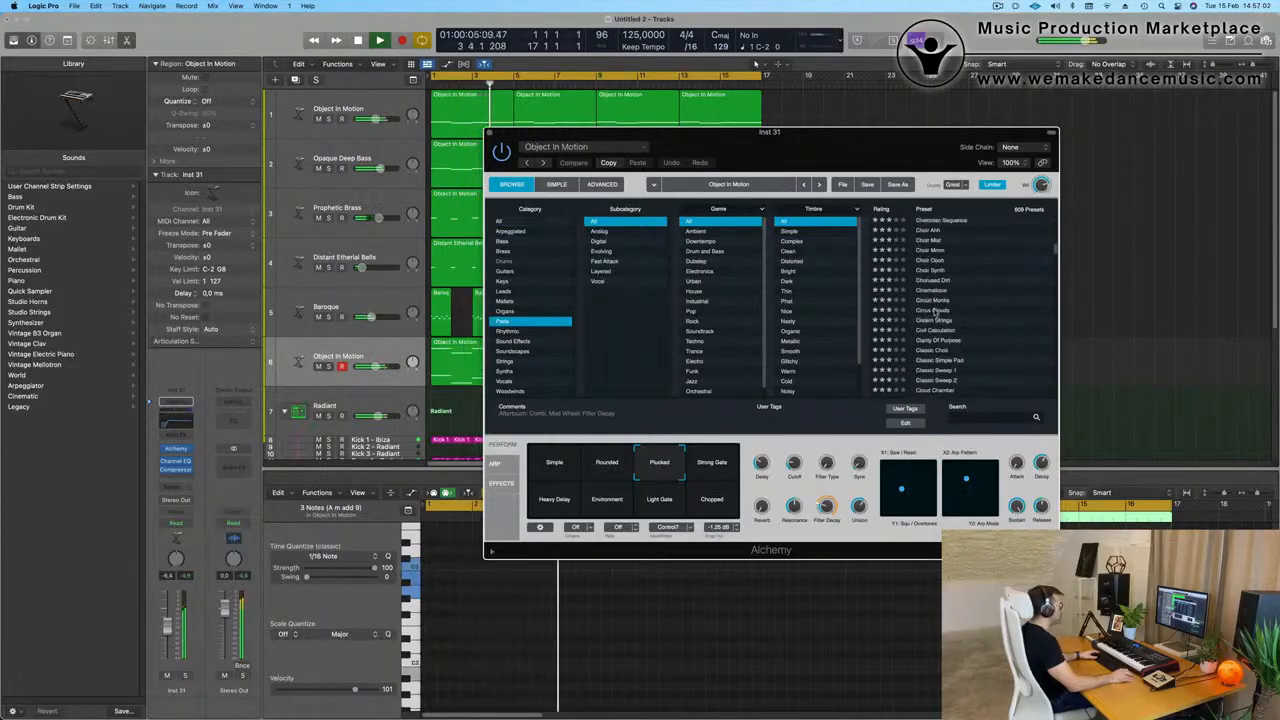
left_click(934, 313)
left_click_drag(849, 147, 961, 138)
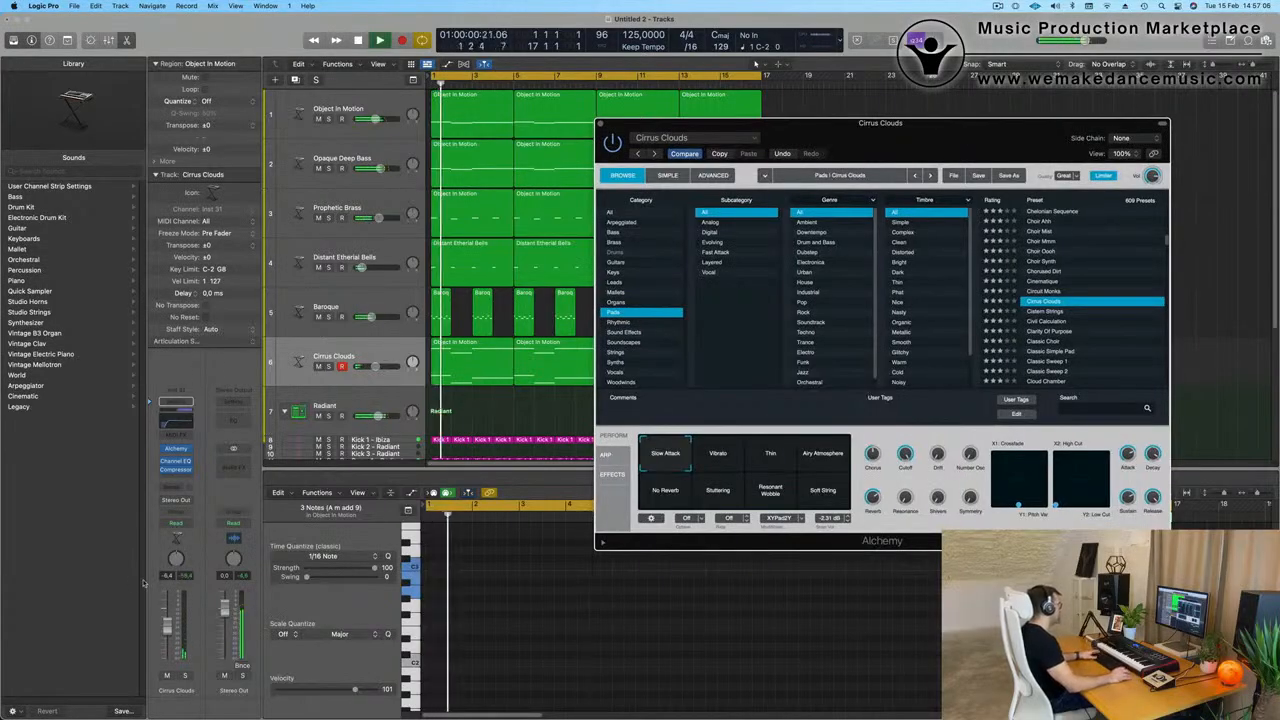
Set the Cirrus Clouds track's volume to -2.4 dB and audition the Vibrato snapshot with a changed attack.
left_click_drag(168, 605, 168, 608)
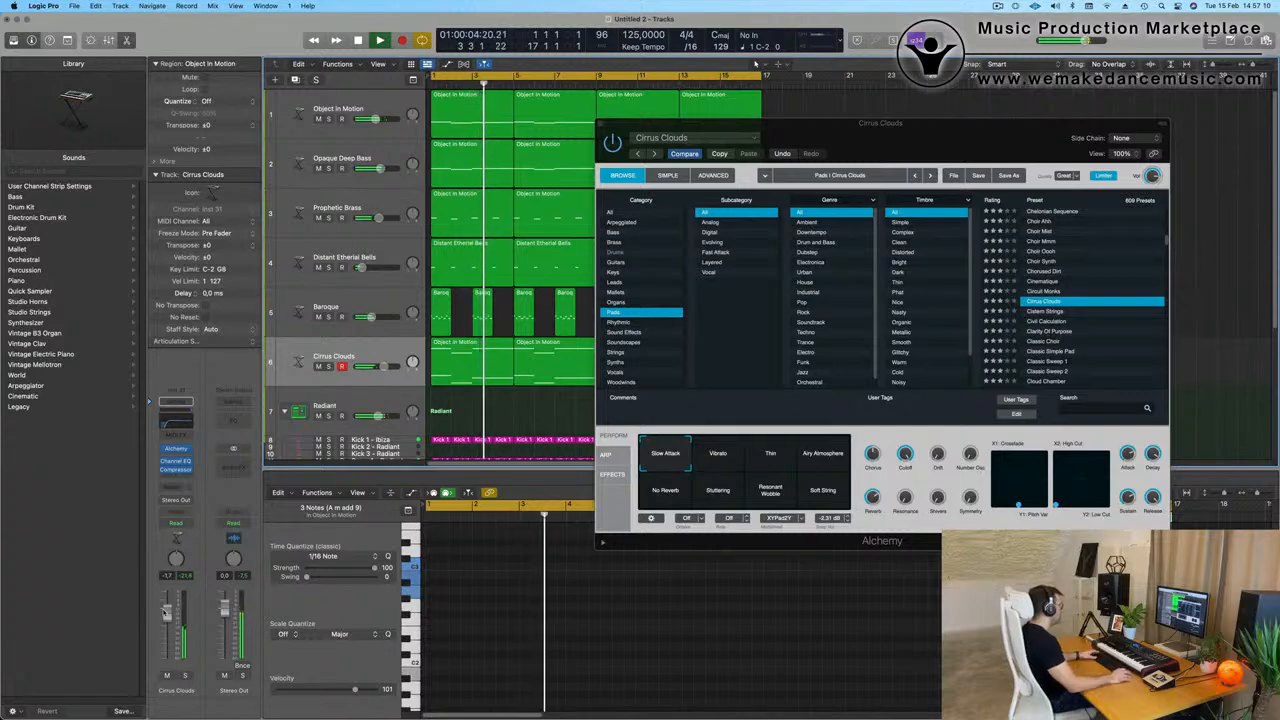
left_click(728, 456)
key("Return")
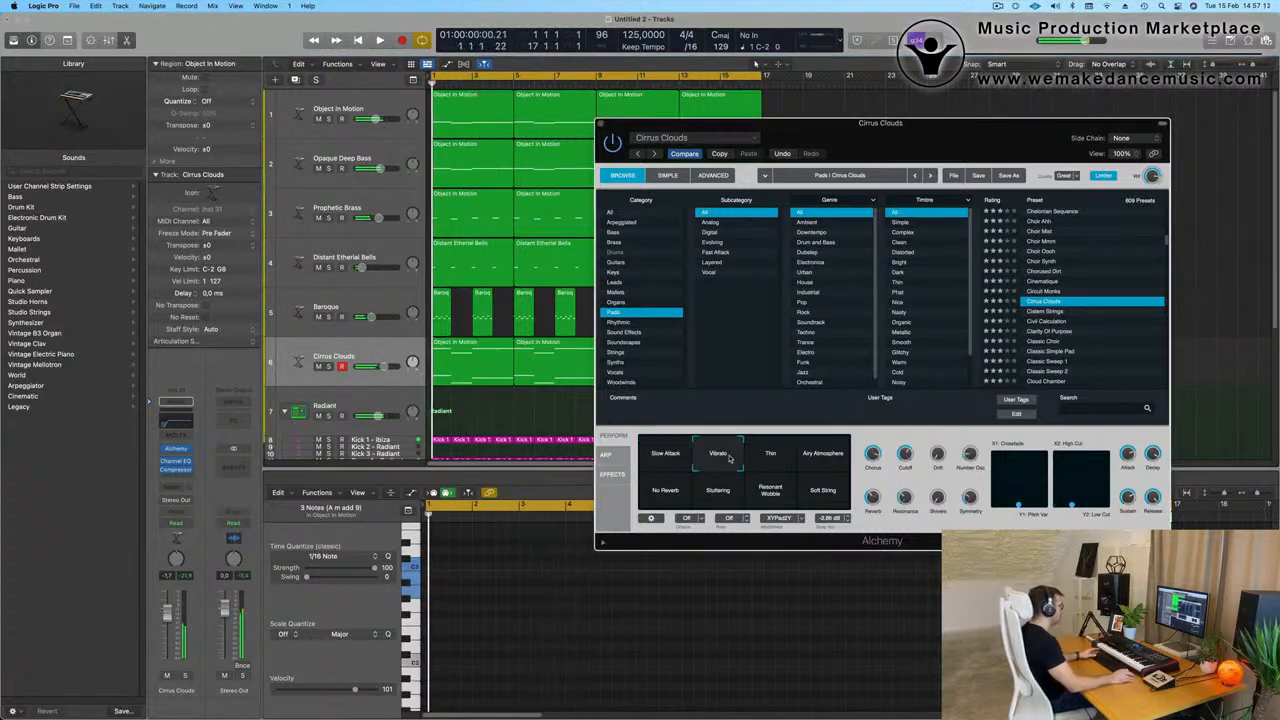
left_click_drag(168, 609, 168, 613)
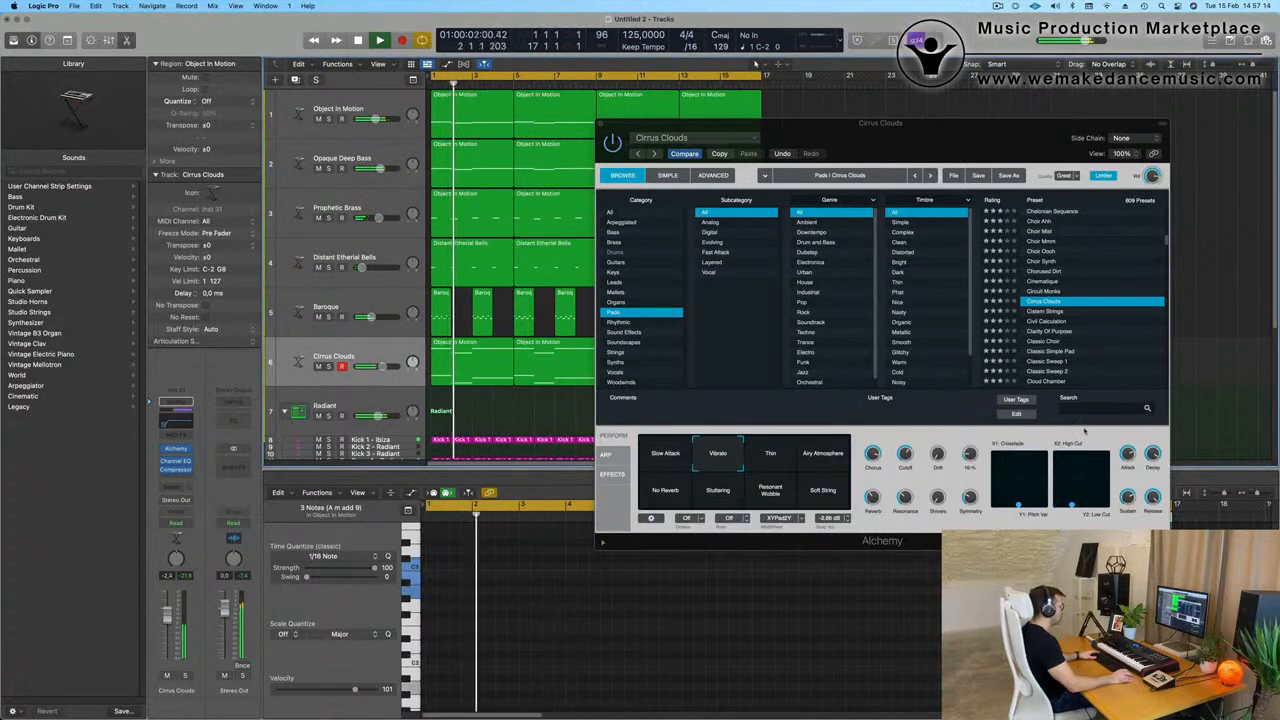
left_click(1130, 459)
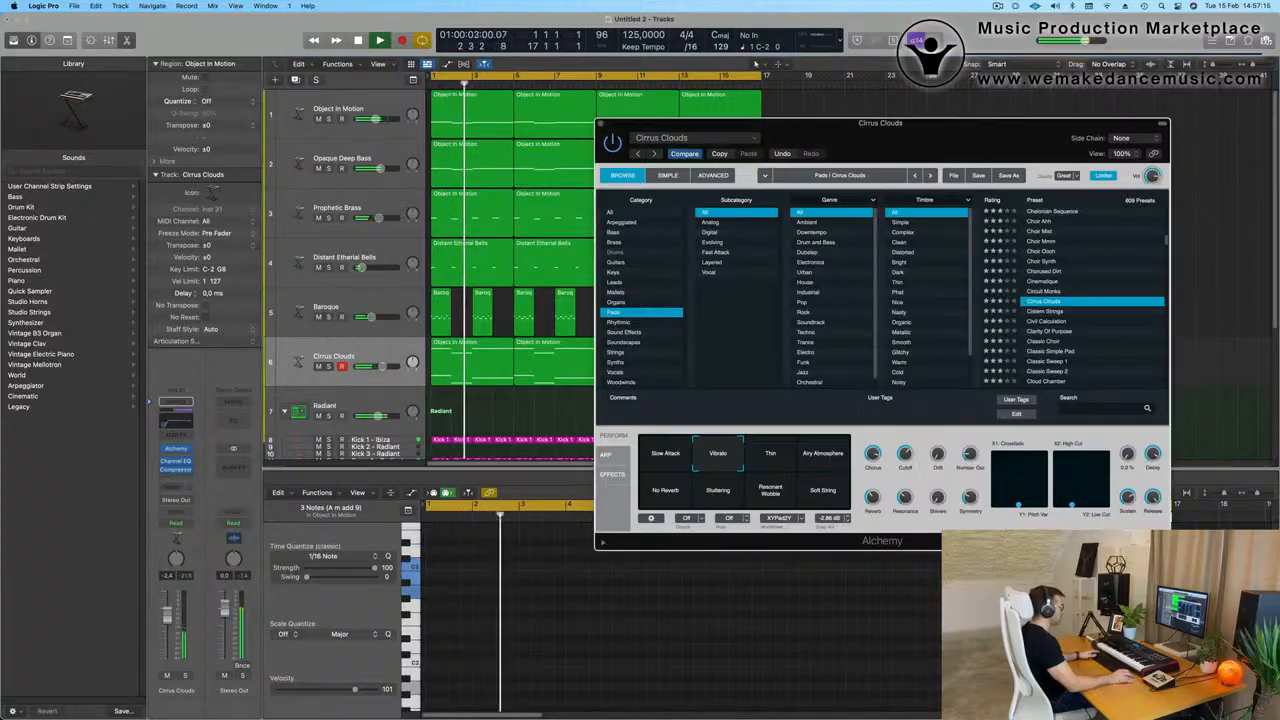
Audition the Thin and No Reverb snapshots of Cirrus Clouds and lower the track's volume to -4.0 dB.
left_click(770, 458)
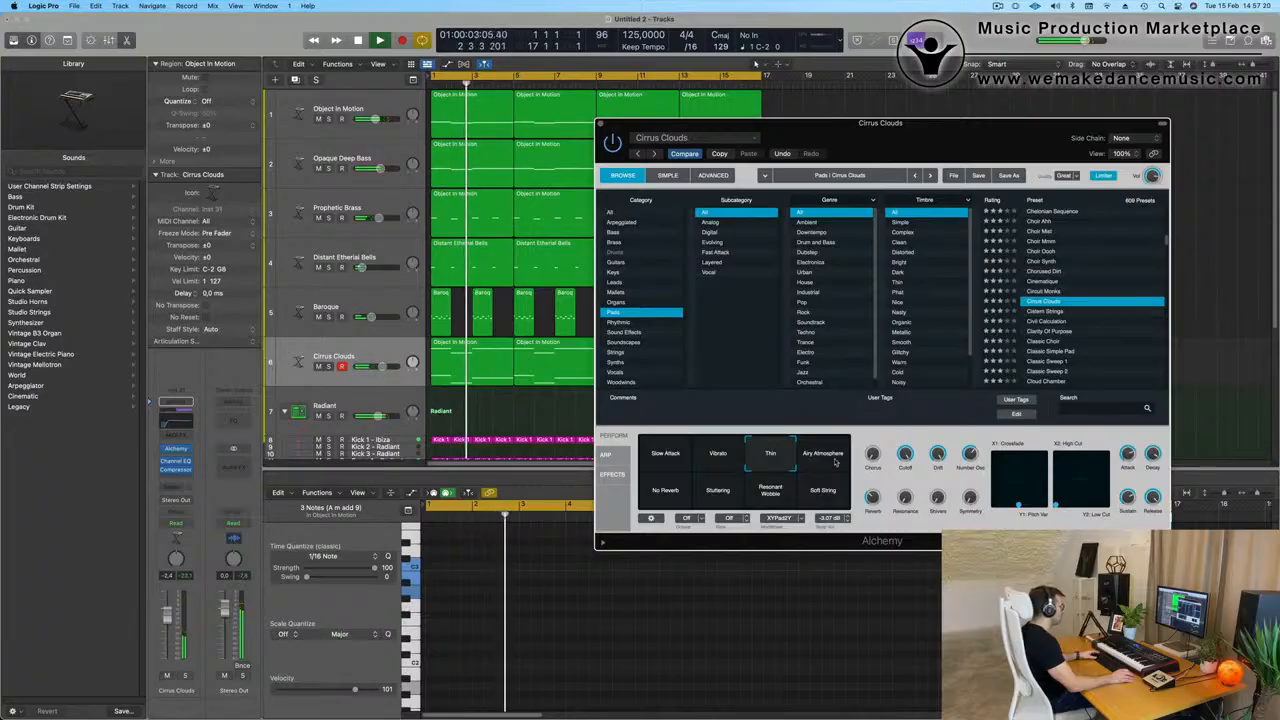
key("space")
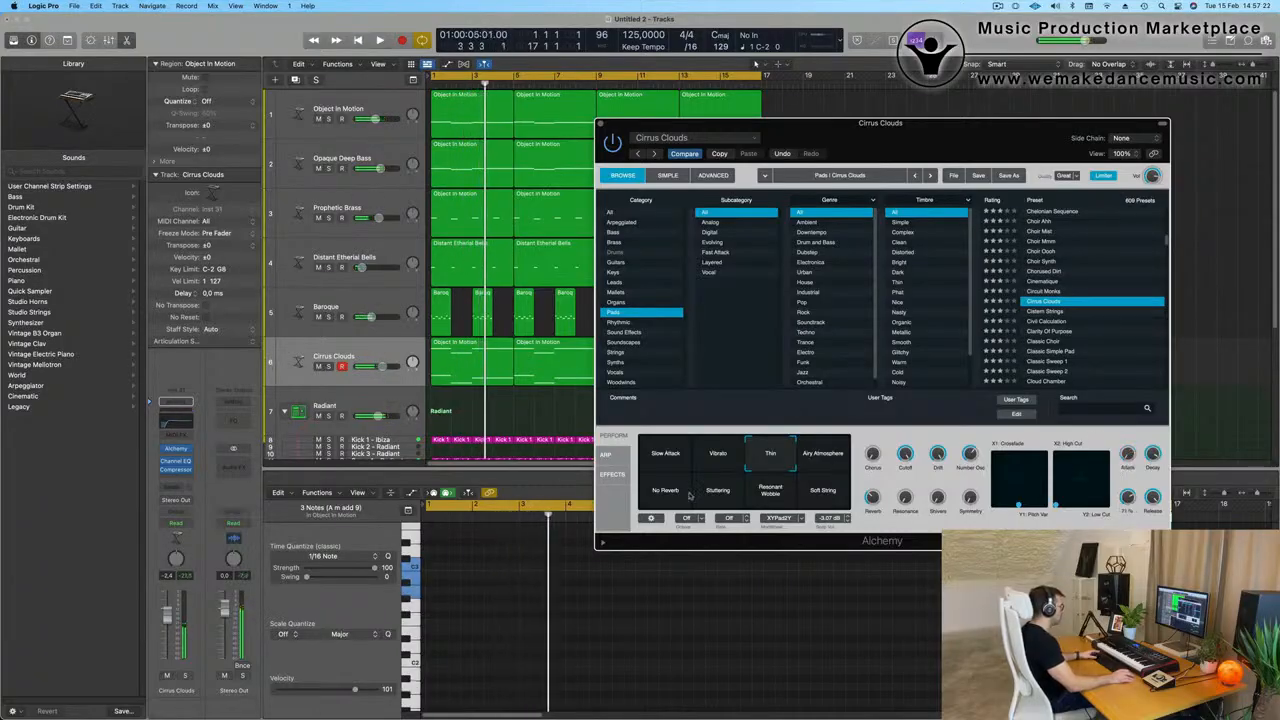
key("space")
left_click_drag(382, 367, 378, 367)
key("space")
key("space")
left_click(688, 500)
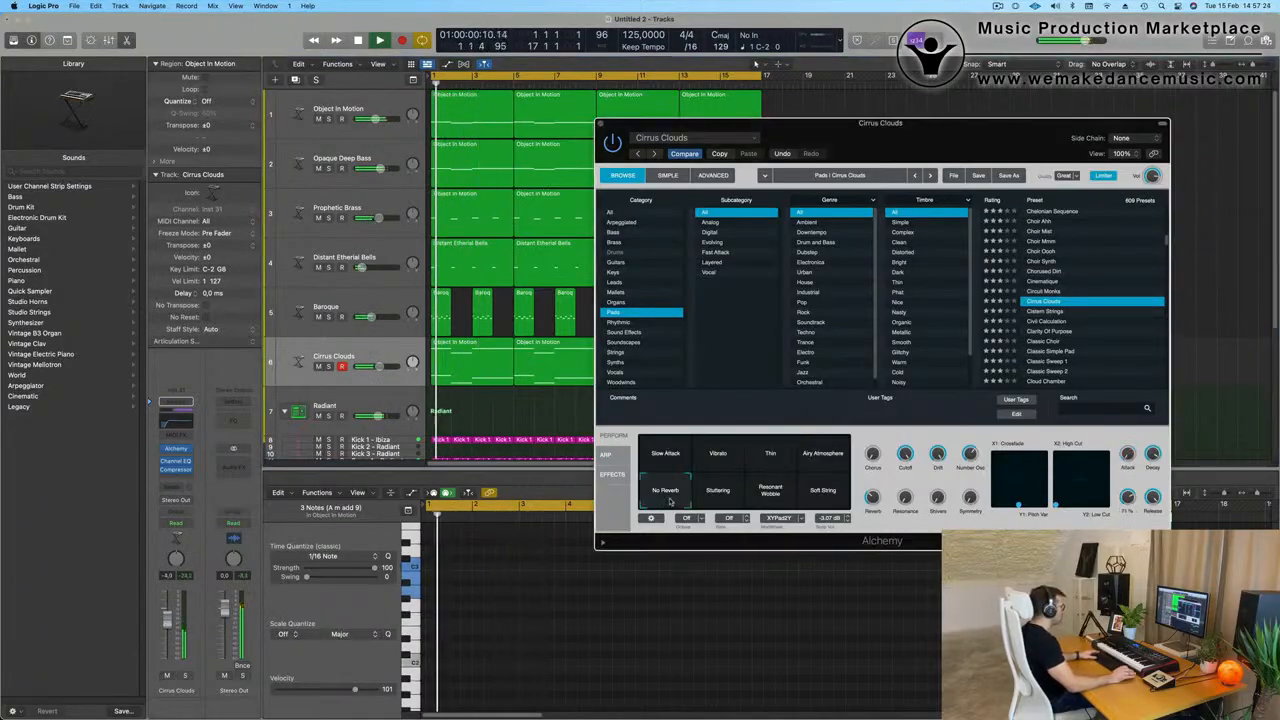
Audition the Cistern Strings pad preset and replace it with Classic Sweep 1 on the same track.
key("space")
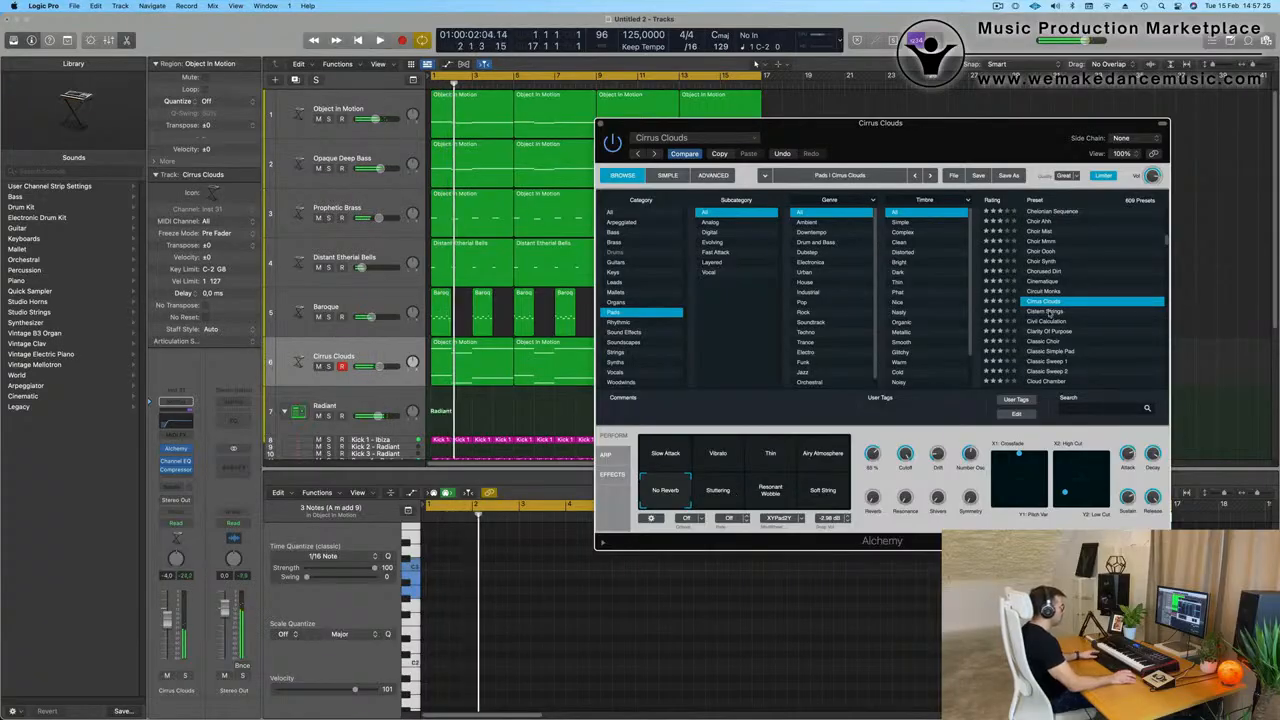
key("space")
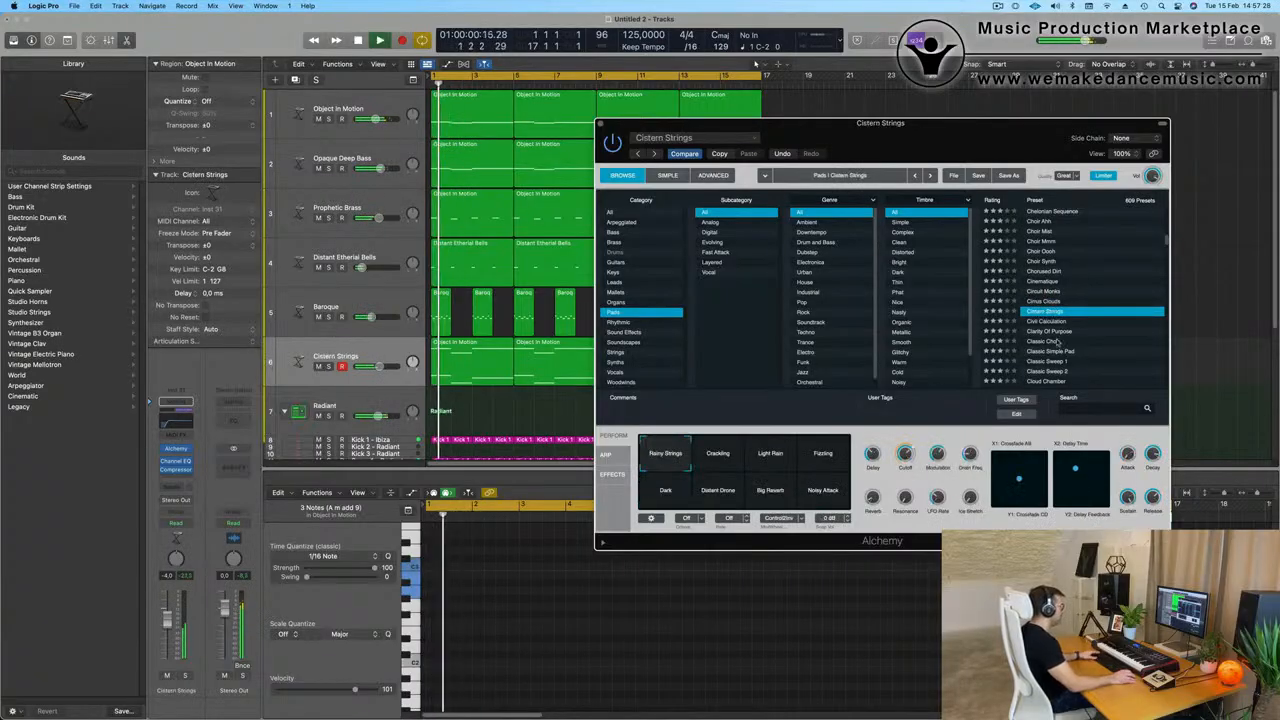
left_click_drag(978, 139, 823, 127)
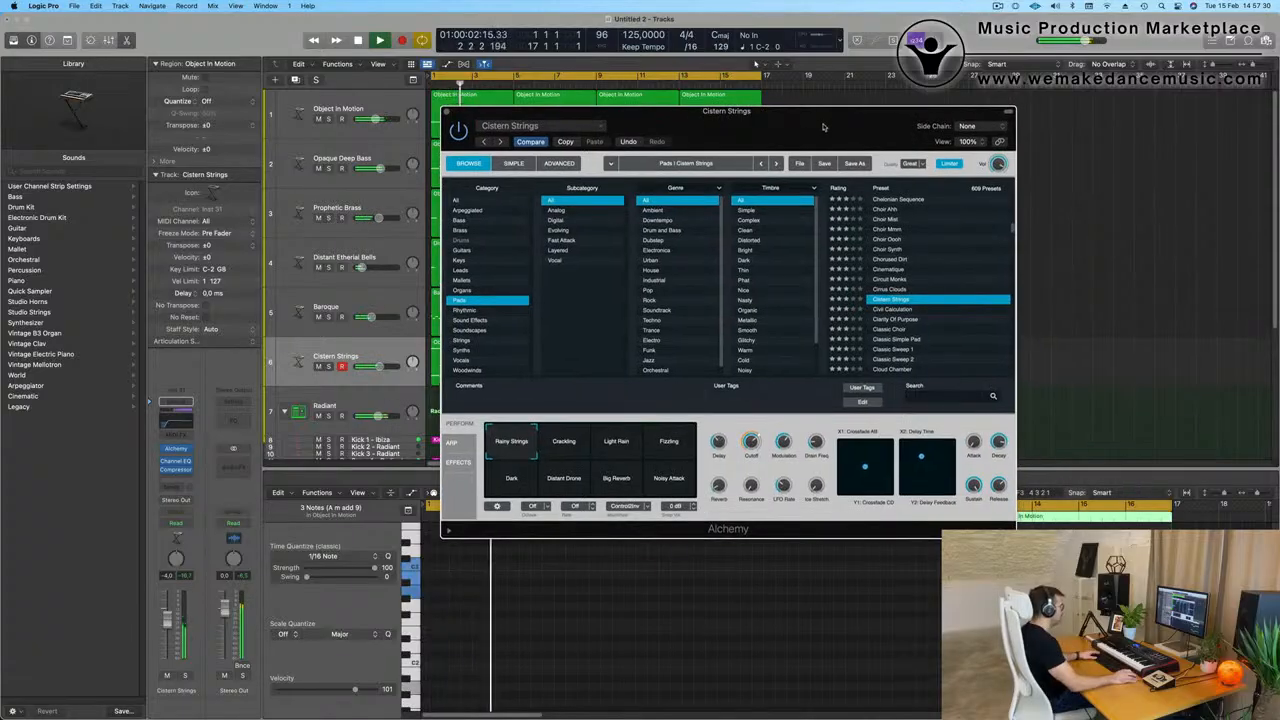
scroll(910, 350, "down", 1)
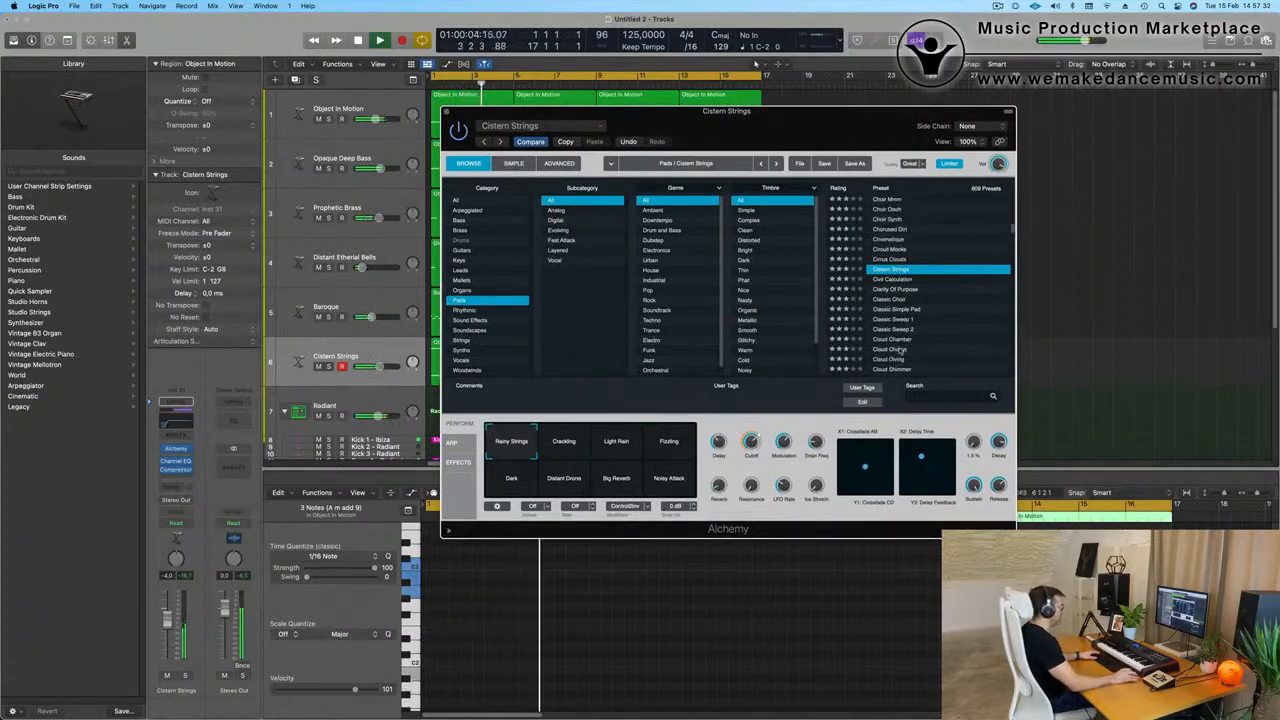
left_click(886, 320)
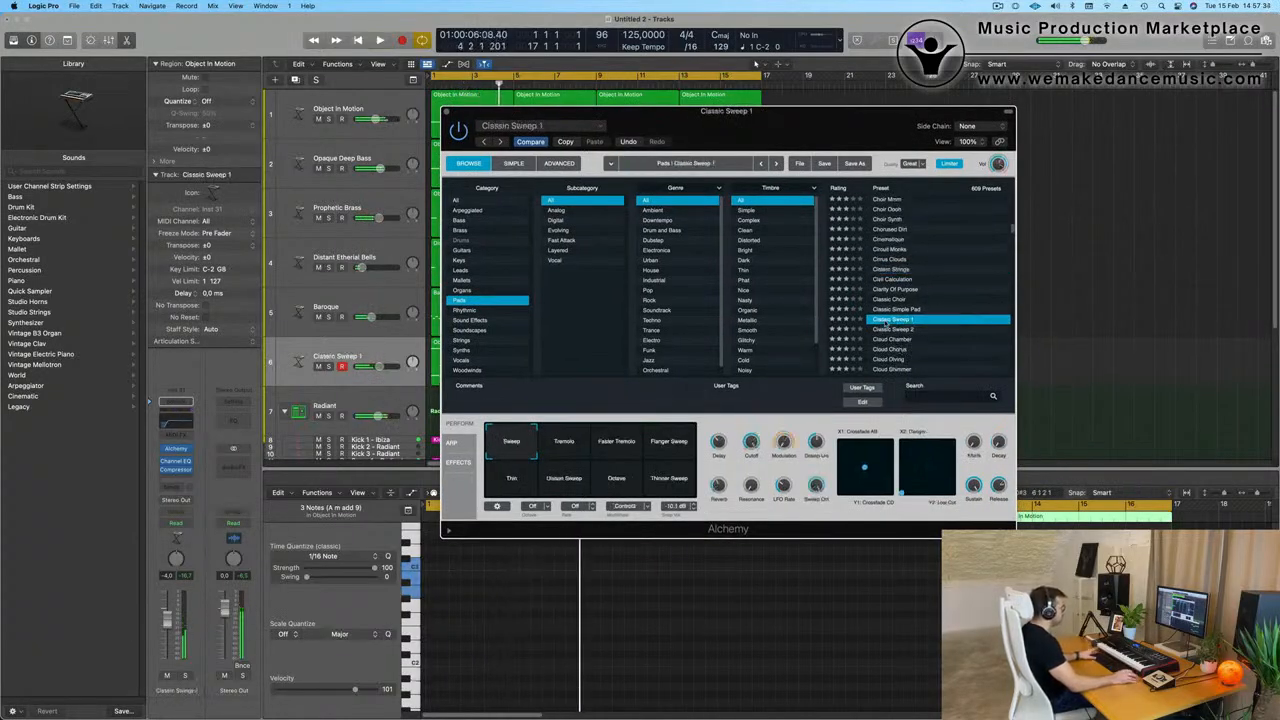
left_click_drag(804, 136, 874, 162)
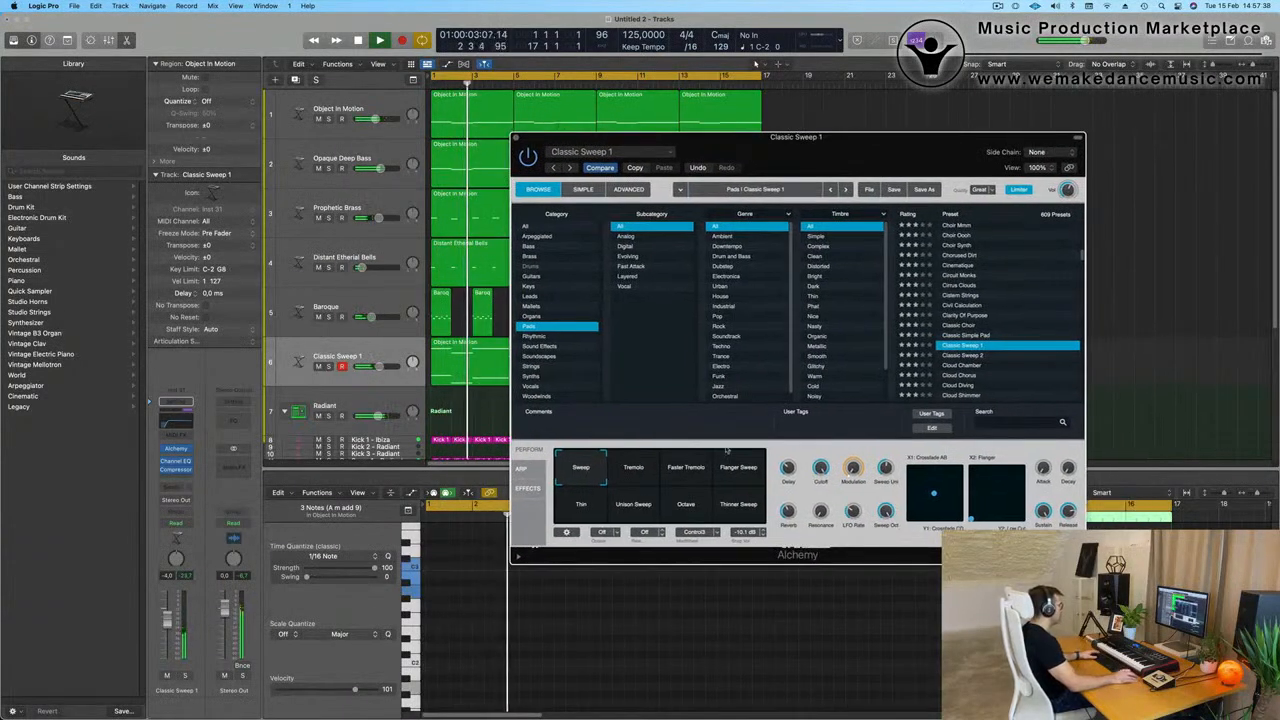
Audition the other Classic Sweep 1 snapshots, from Tremolo to Thinner Sweep, and return to the Sweep snapshot.
left_click(634, 468)
left_click(695, 474)
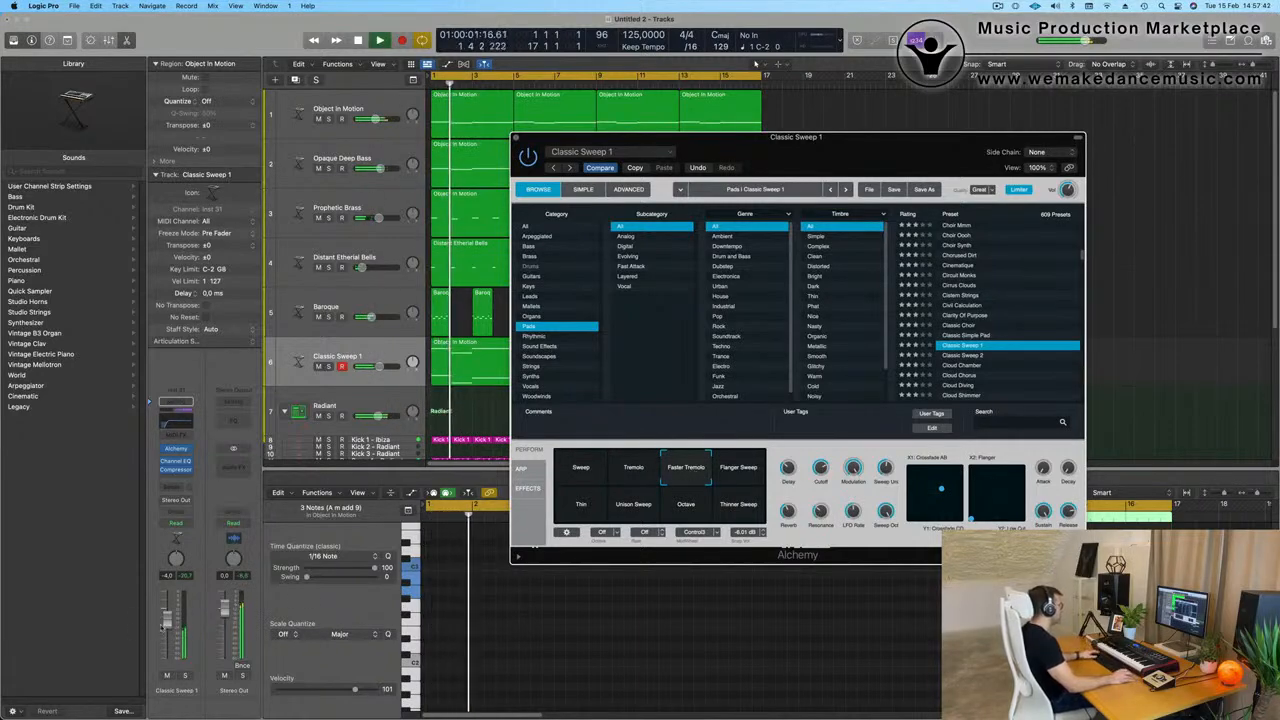
left_click_drag(379, 366, 381, 366)
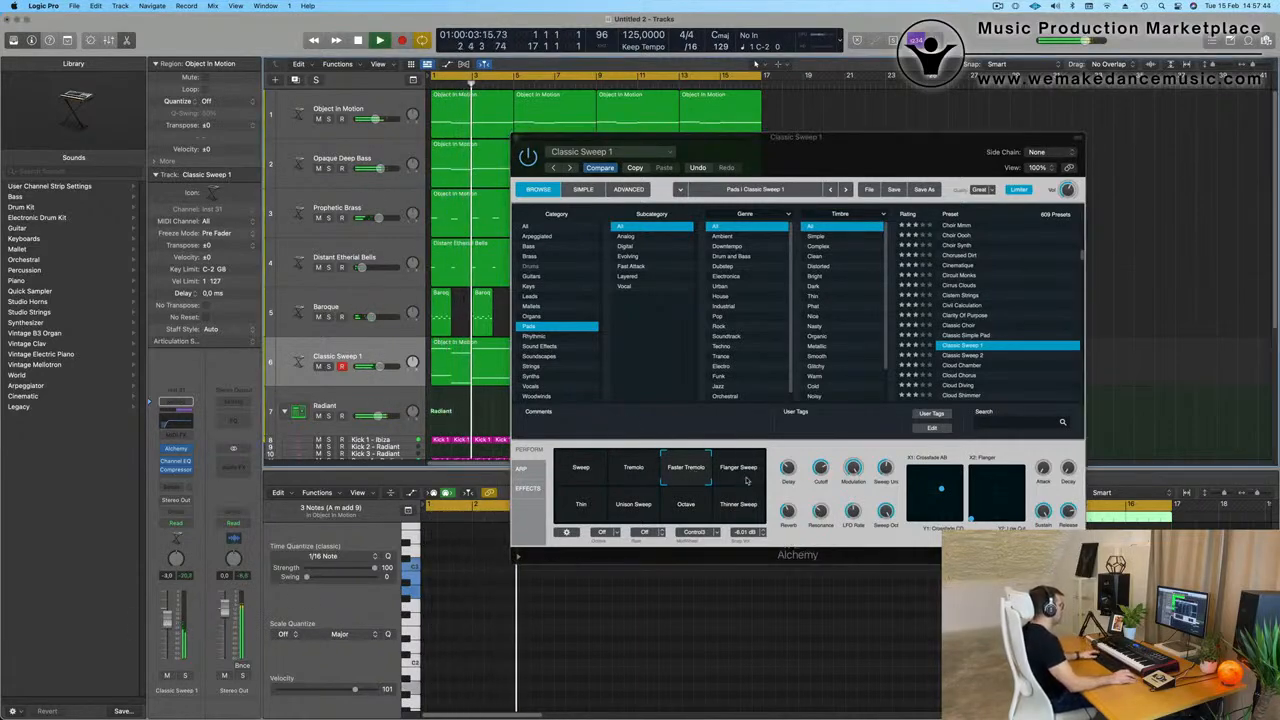
left_click(745, 481)
left_click(575, 513)
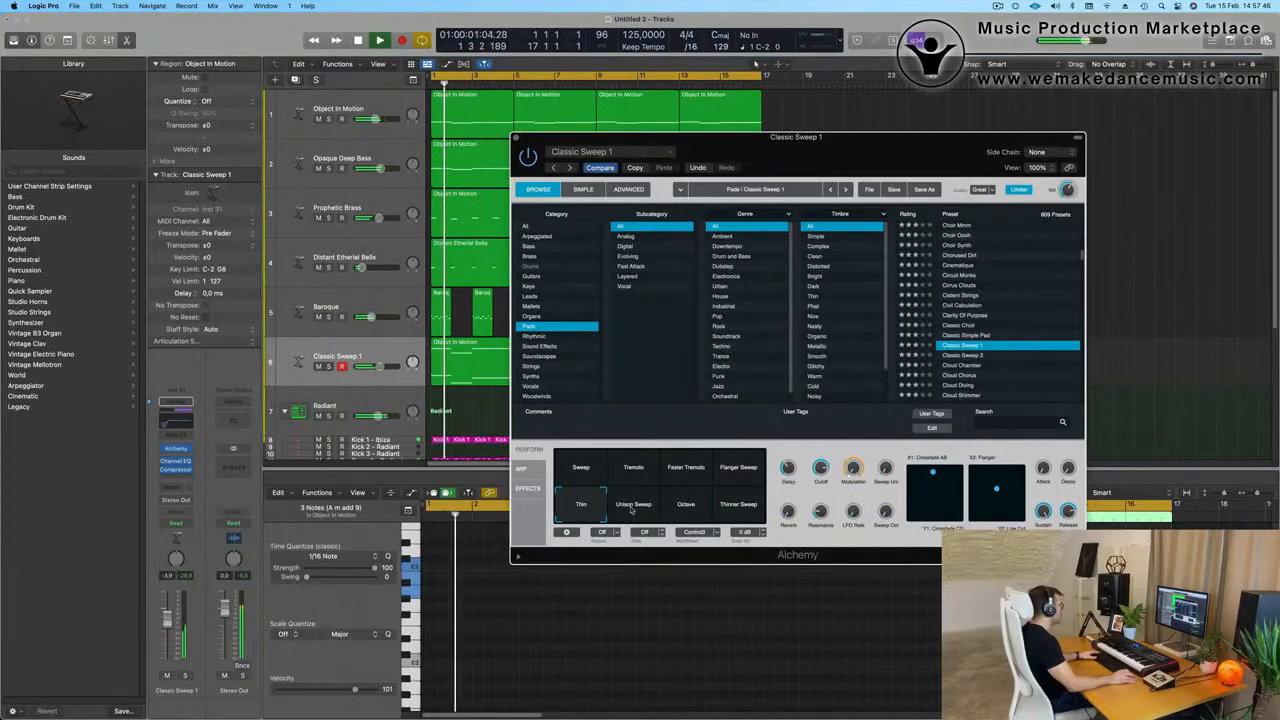
left_click(630, 512)
left_click(686, 512)
left_click(743, 512)
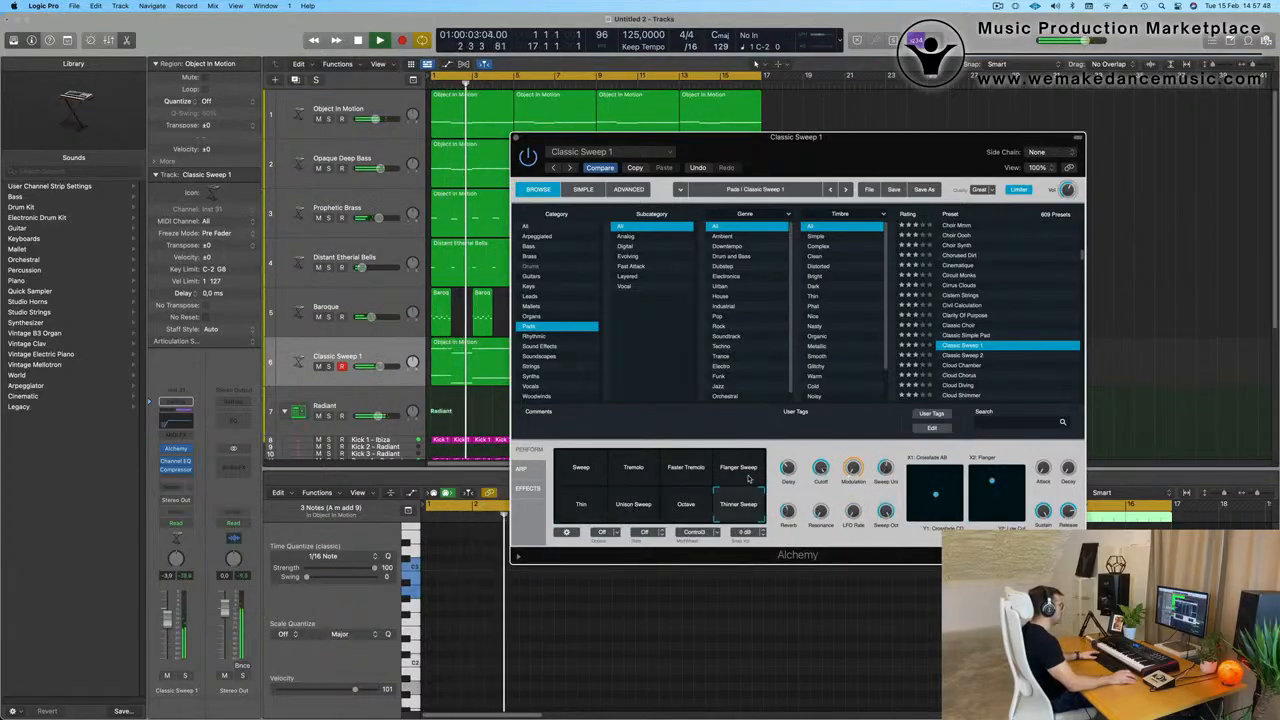
left_click(748, 480)
key("space")
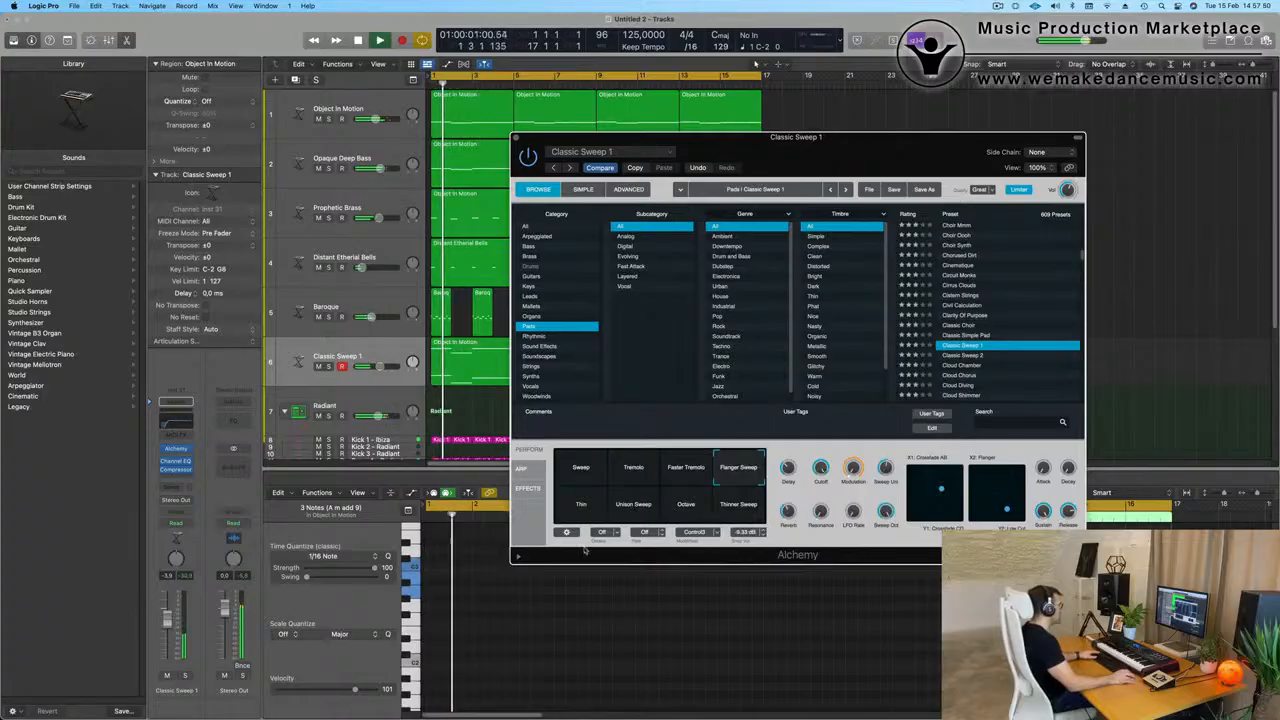
left_click(598, 466)
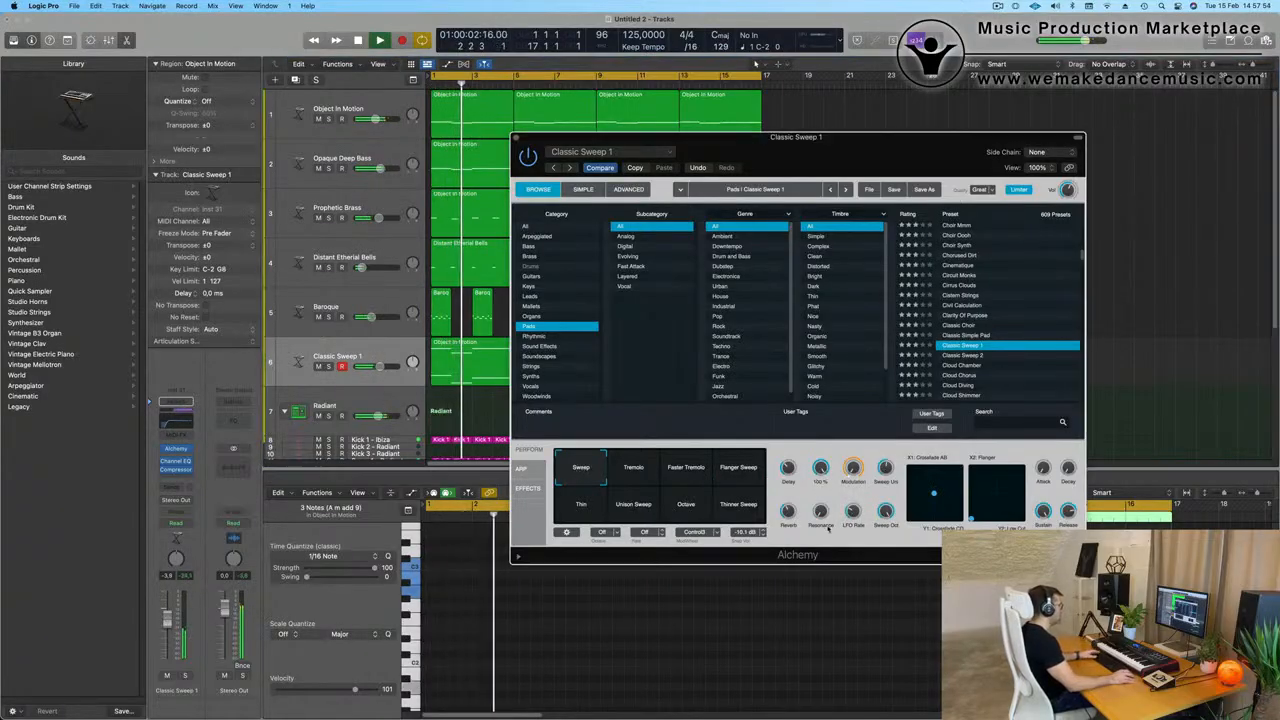
Raise the Classic Sweep 1 track's volume to -1.1 dB and adjust its Cutoff in Alchemy before closing the synth.
key("space")
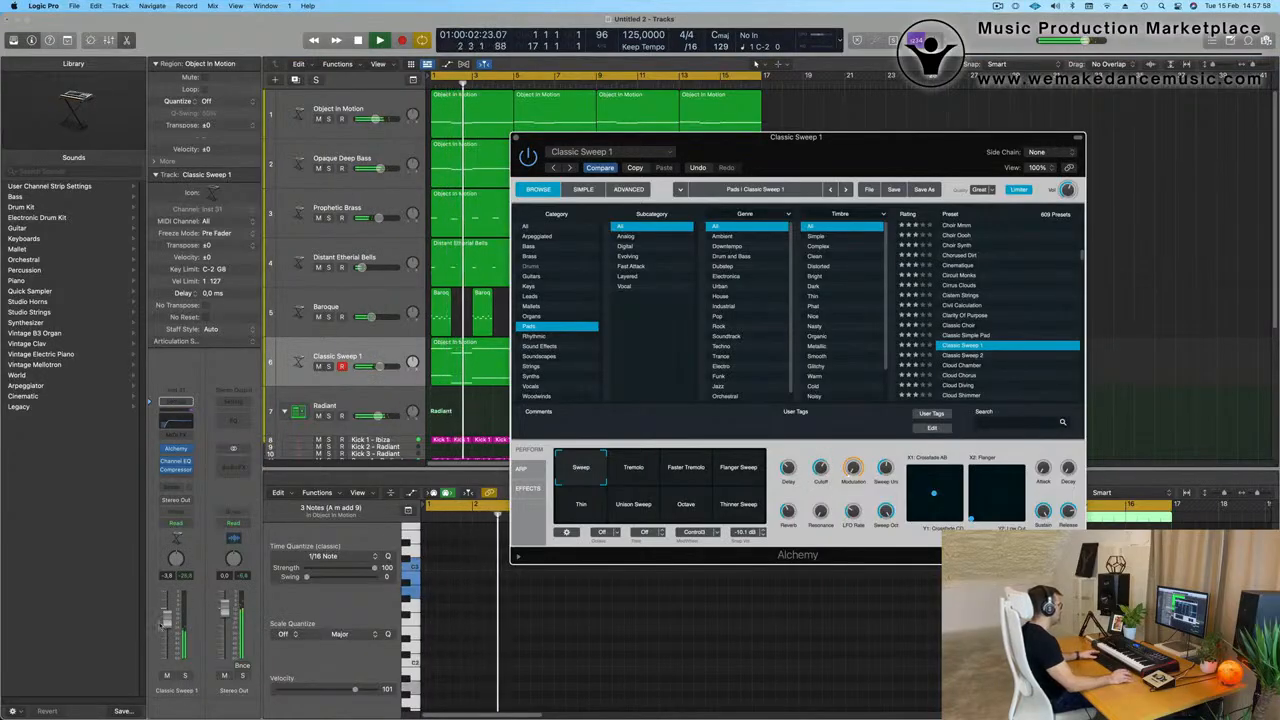
left_click_drag(167, 620, 167, 611)
key("Return")
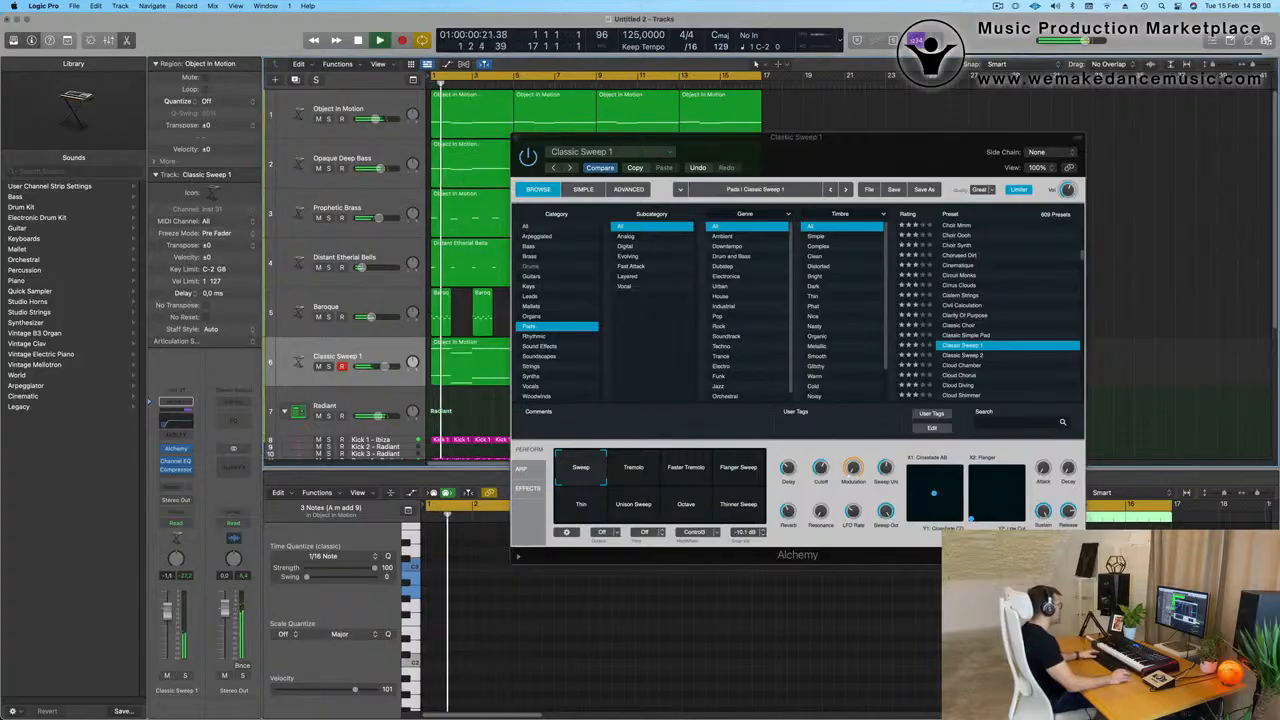
left_click(821, 468)
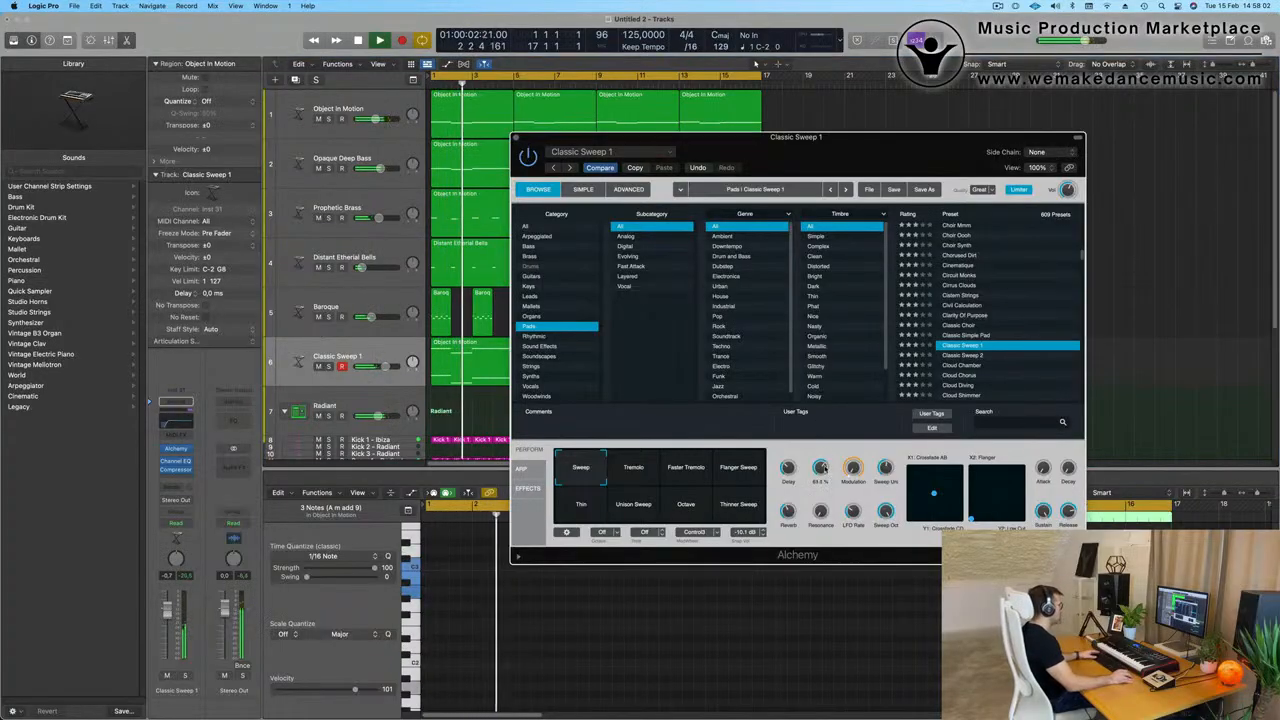
left_click_drag(864, 160, 880, 151)
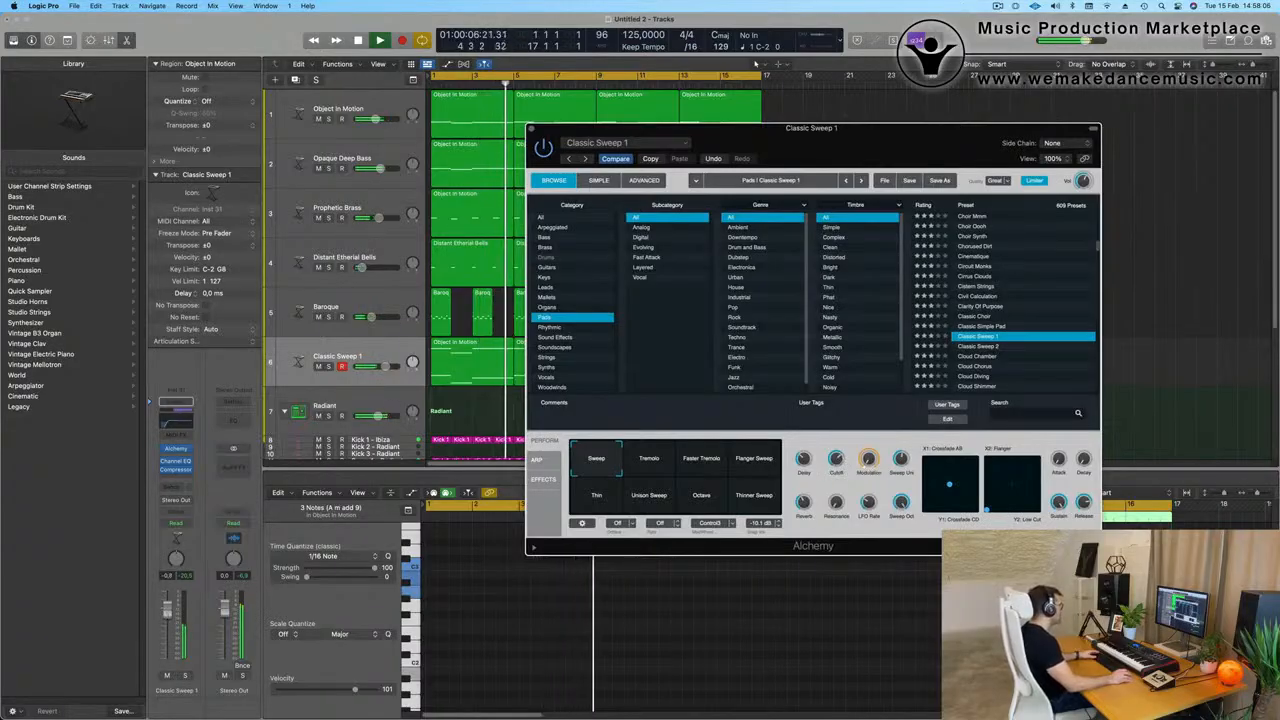
left_click(533, 130)
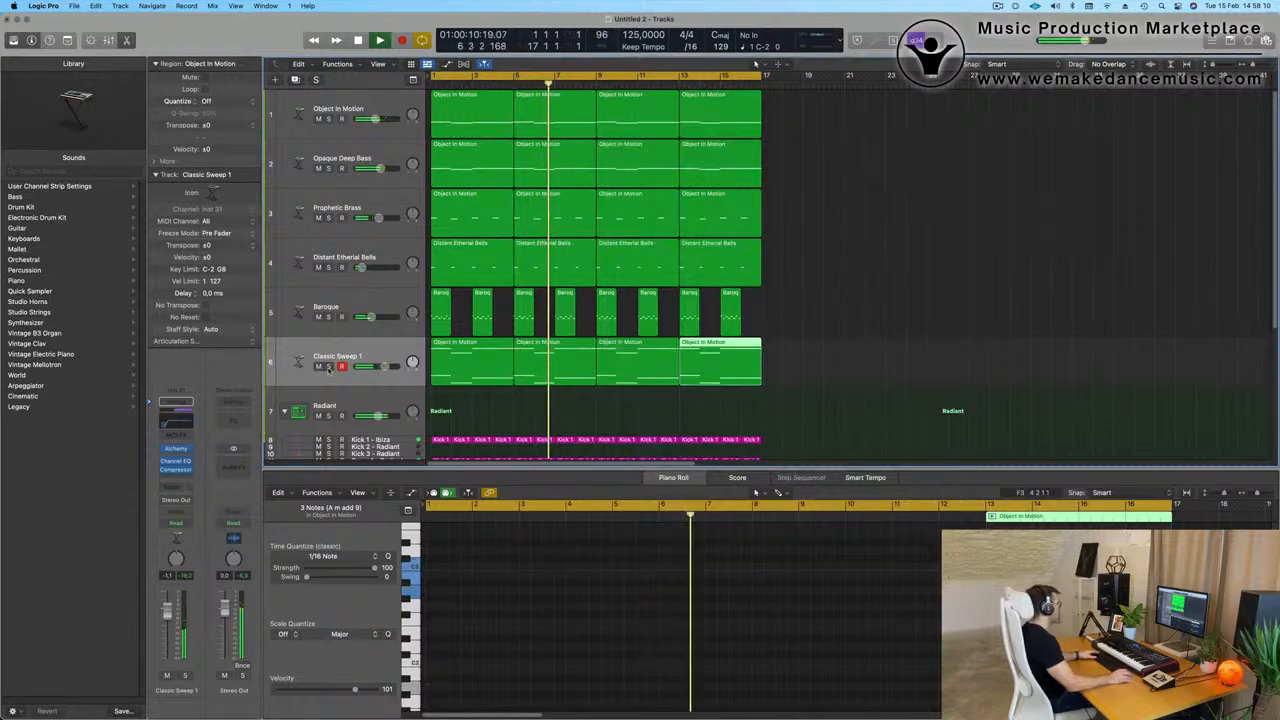
Check how the Classic Sweep 1 track and its regions sit in the playing arrangement, soloing the track briefly.
left_click(328, 367)
left_click(328, 368)
left_click(372, 354)
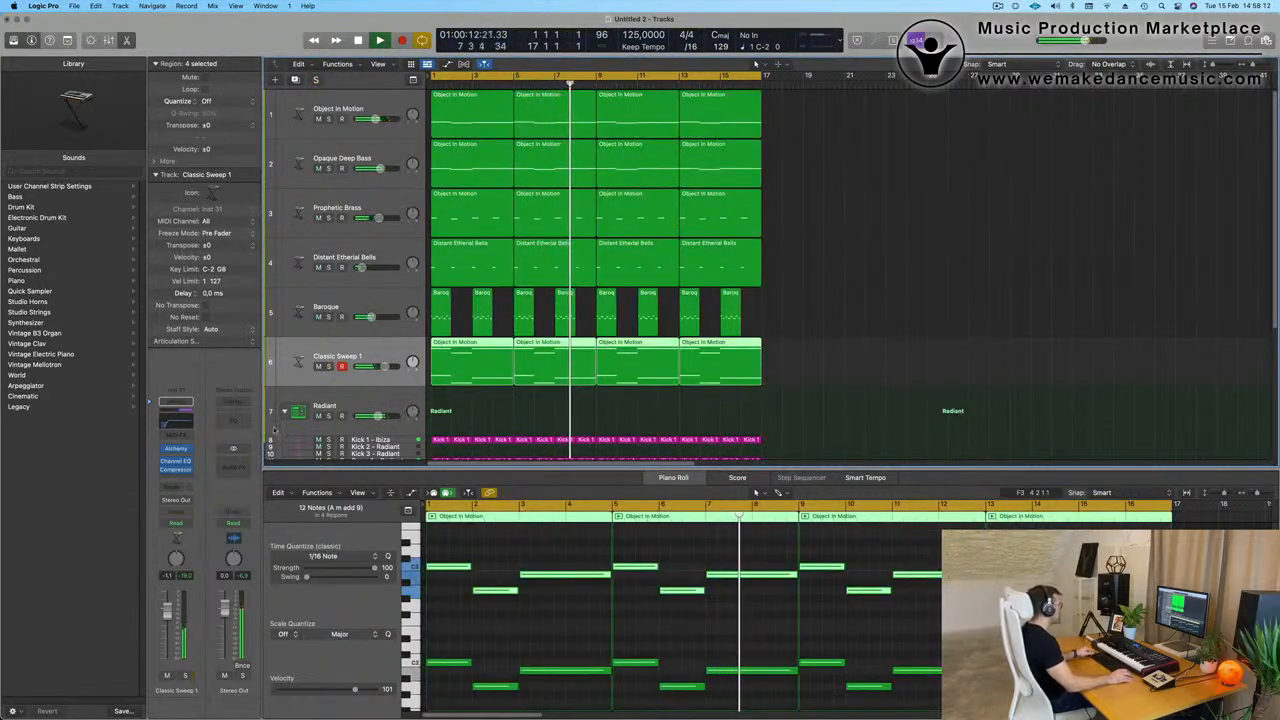
scroll(848, 260, "down", 2)
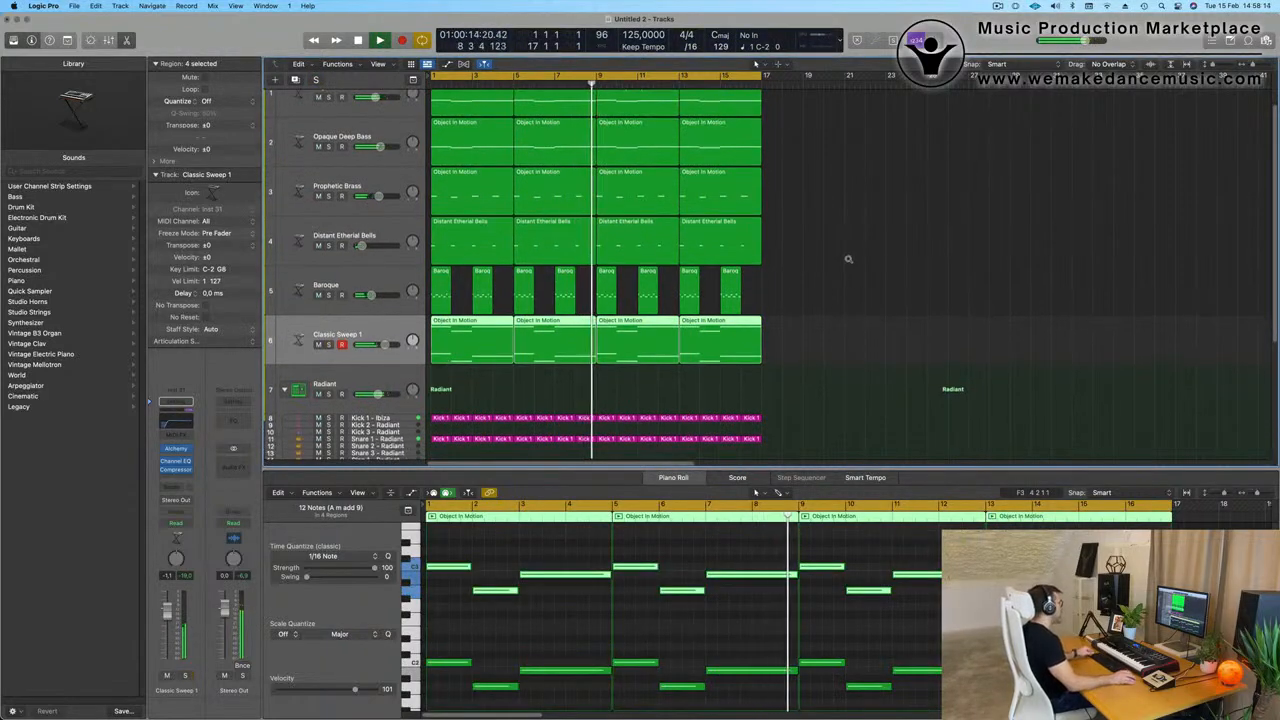
scroll(846, 262, "up", 2)
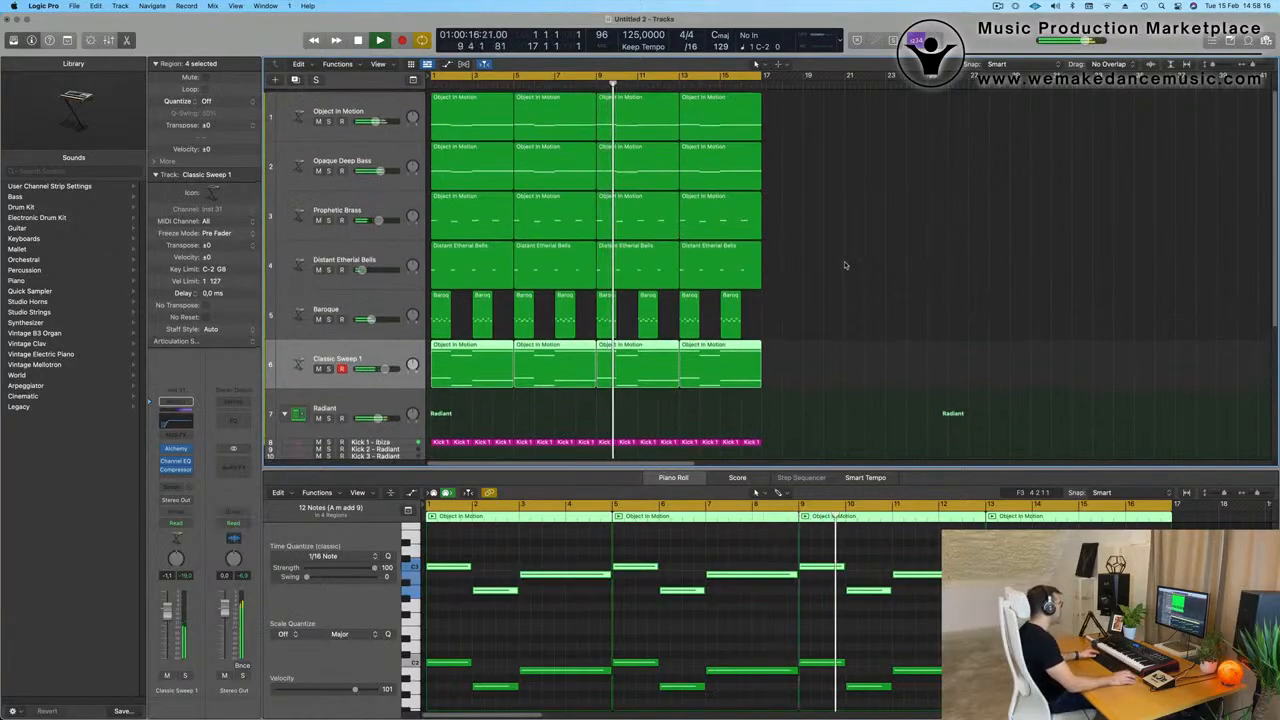
left_click(844, 265)
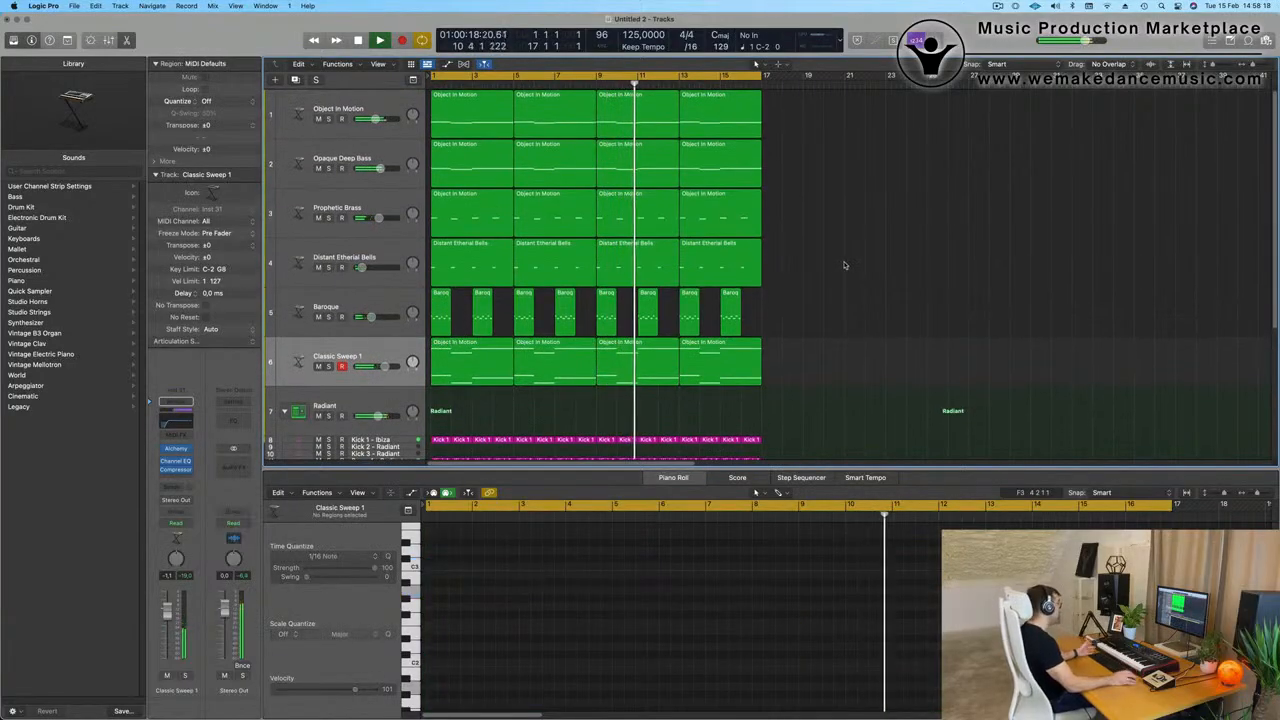
left_click(381, 359)
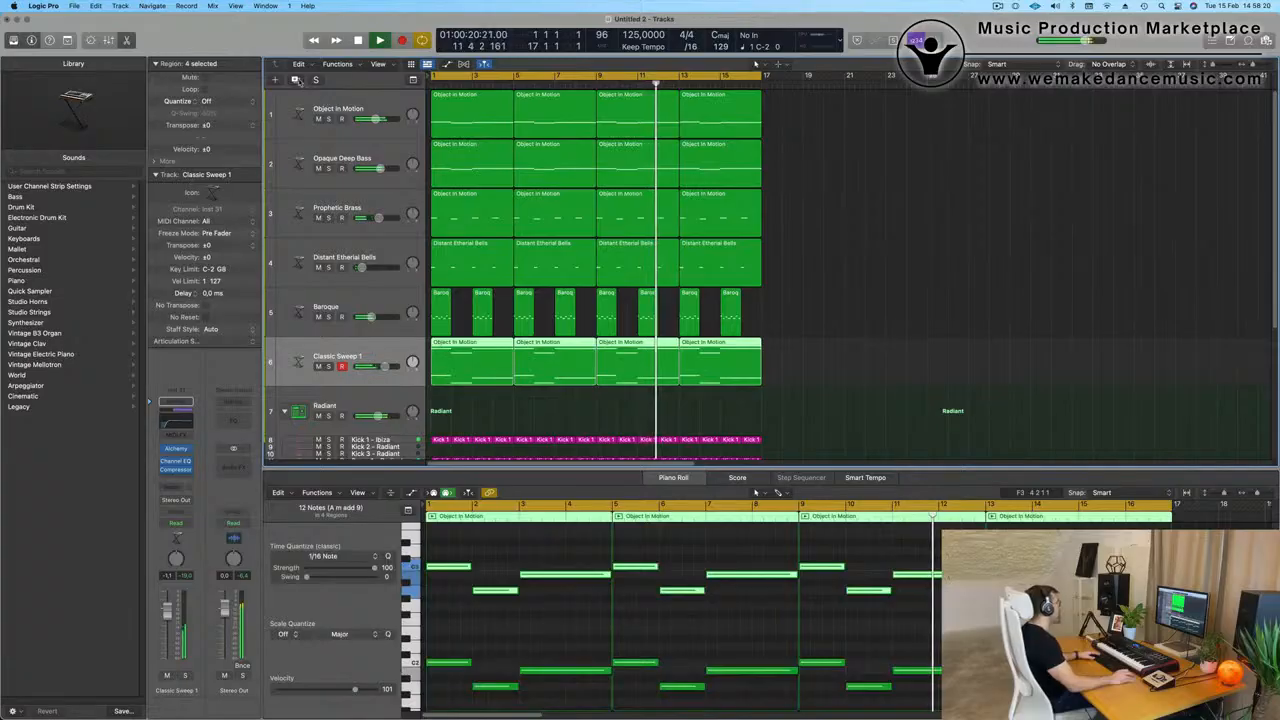
Repeat all regions of the arrangement once so every track continues from bar 17 to bar 33.
key("super+a")
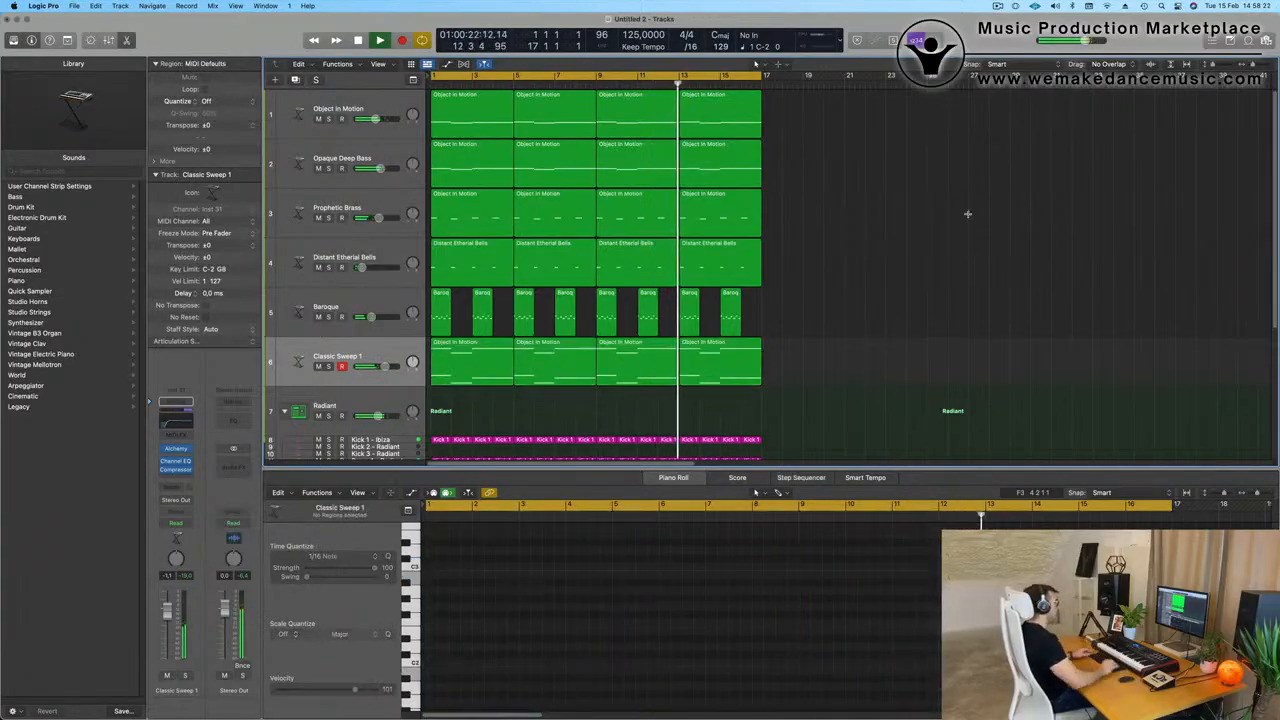
key("super+r")
key("super+Left")
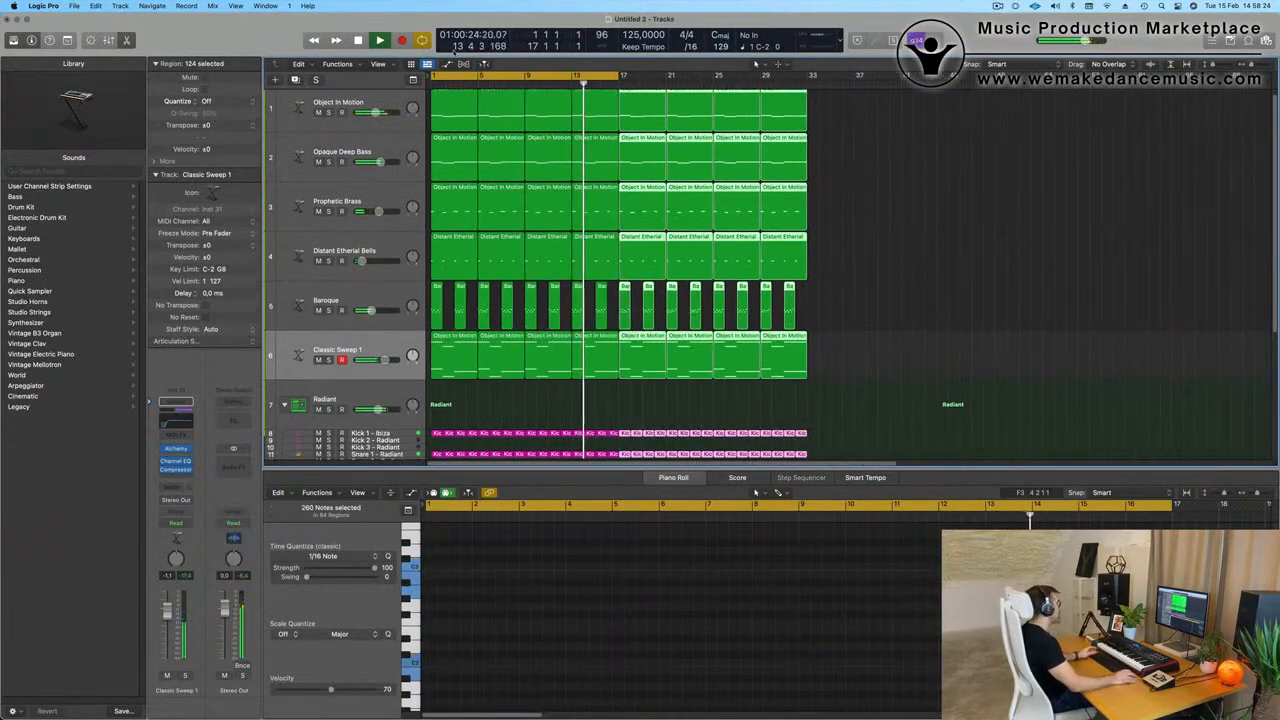
Show the secondary time ruler above the arrangement and deselect all regions.
left_click(379, 64)
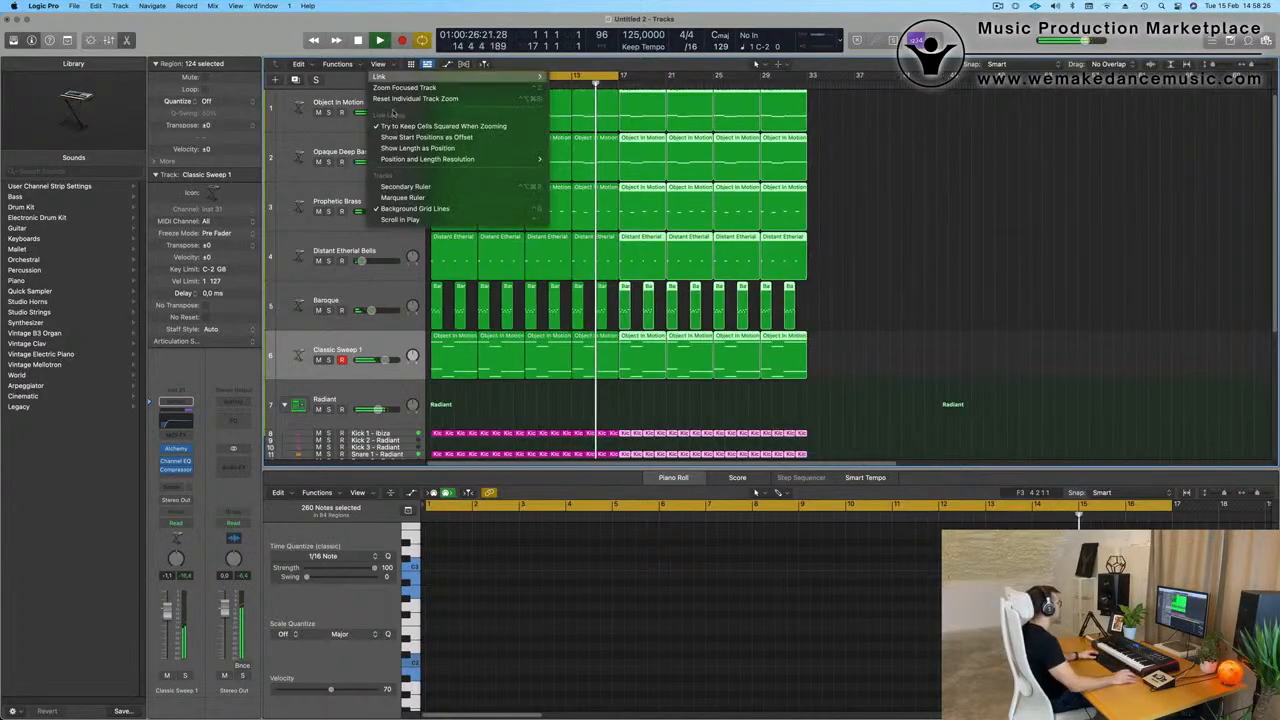
left_click(410, 187)
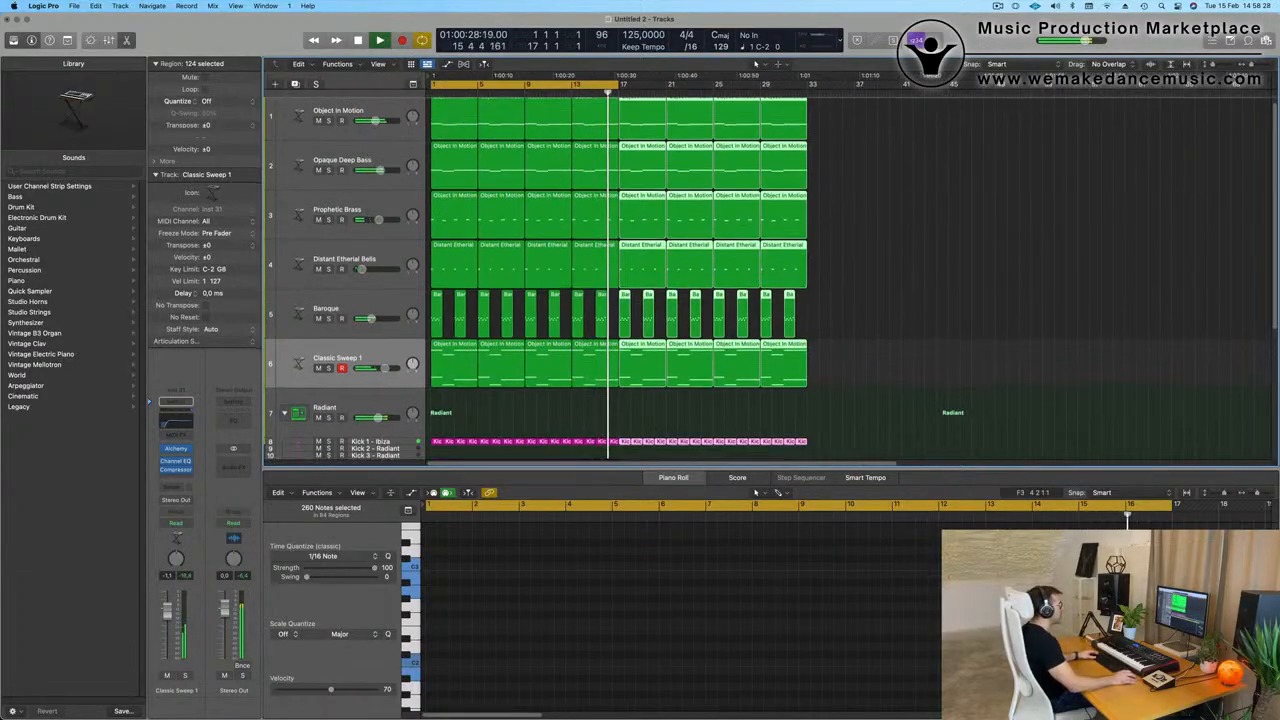
left_click(928, 188)
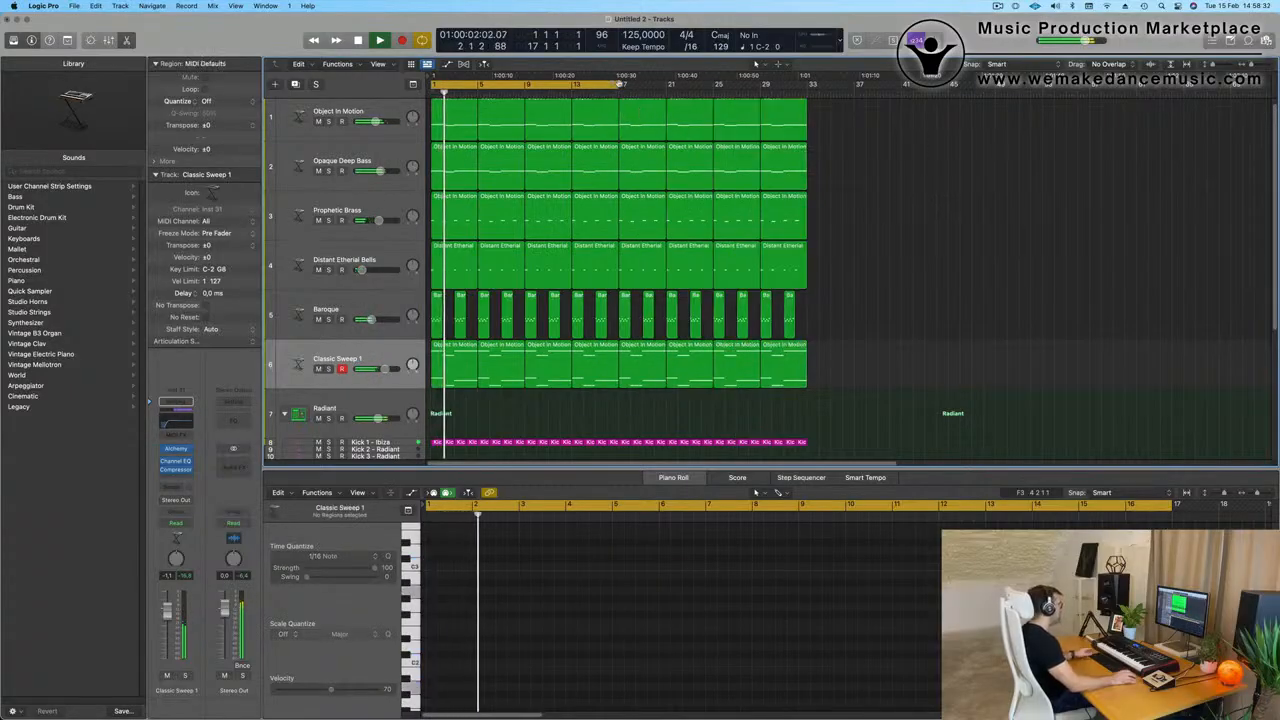
Extend the cycle range to bar 33 so it covers the repeated regions, and restart playback from bar 1.
left_click_drag(634, 104, 806, 104)
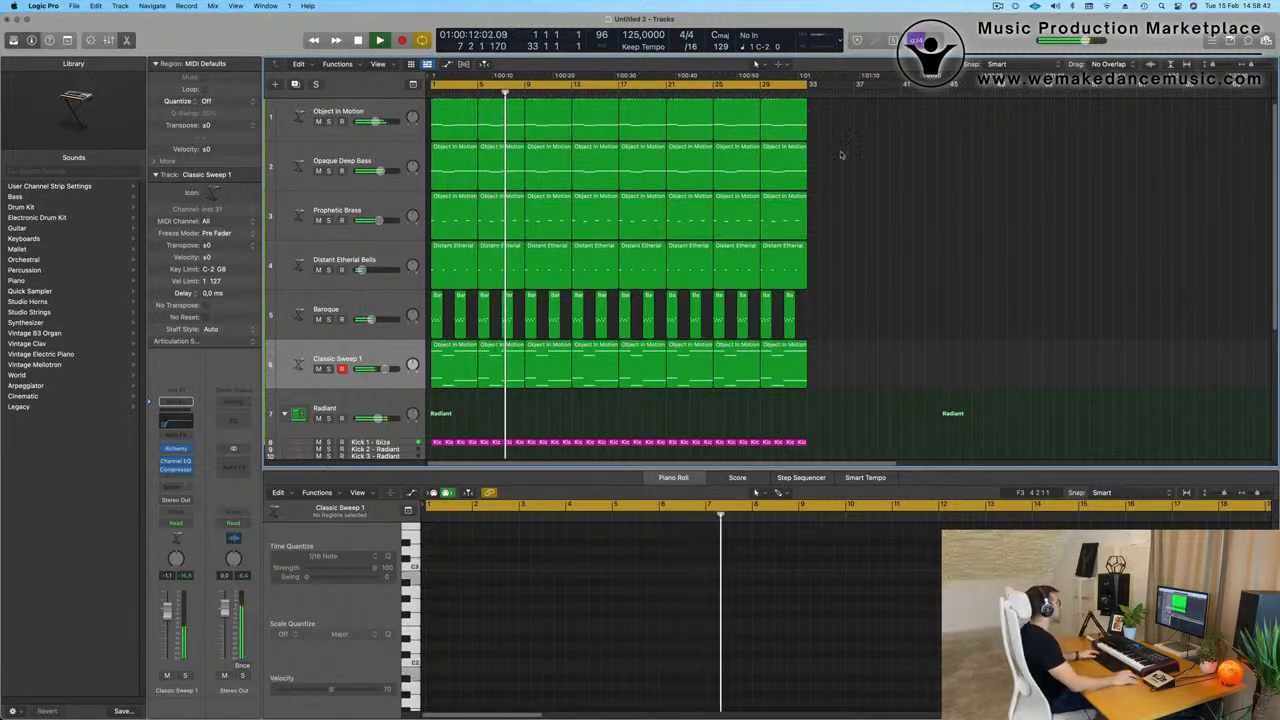
key("Return")
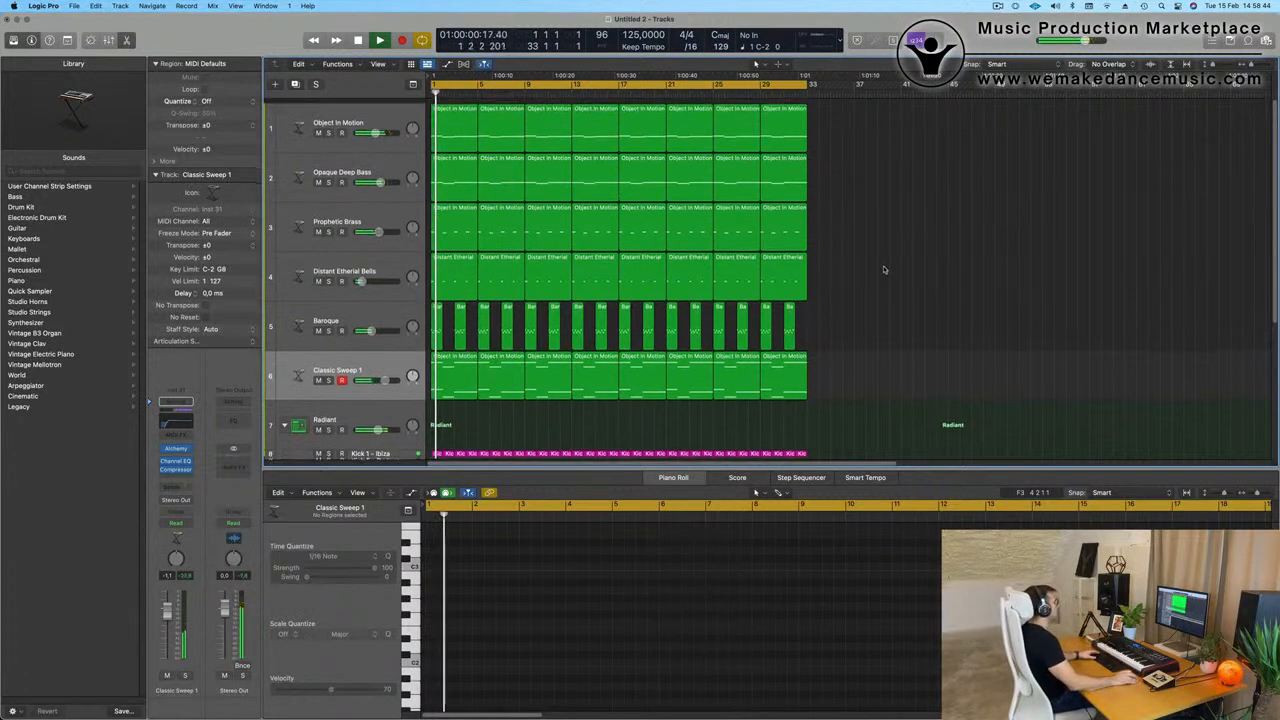
key("Return")
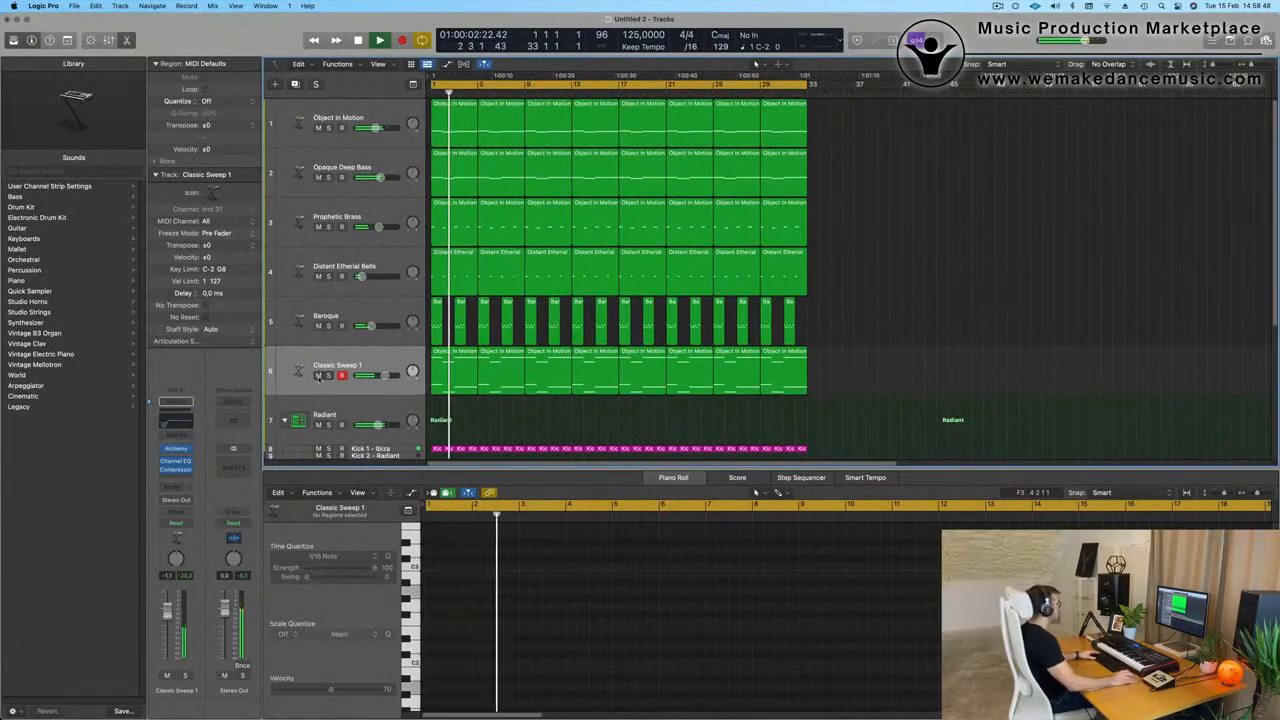
Repeat all regions of the arrangement once, from bar 33 to bar 65, and extend the cycle range to bar 65.
left_click(382, 360)
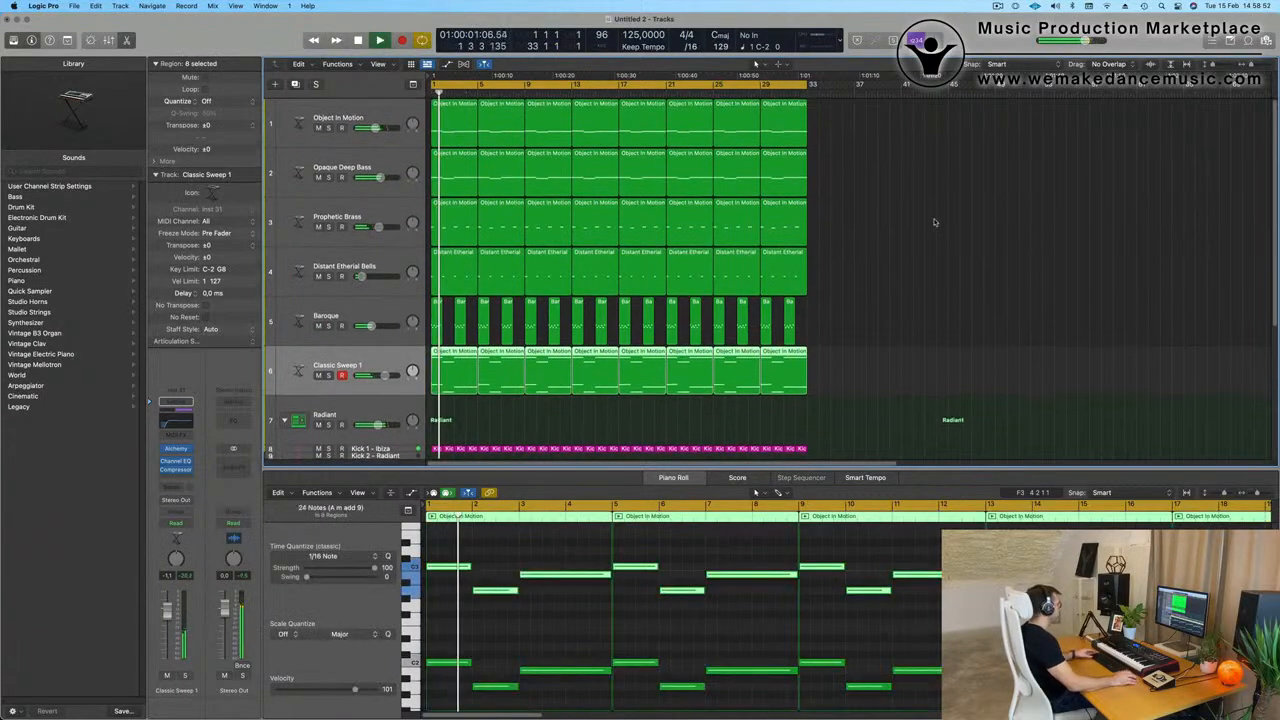
key("super+a")
key("super+r")
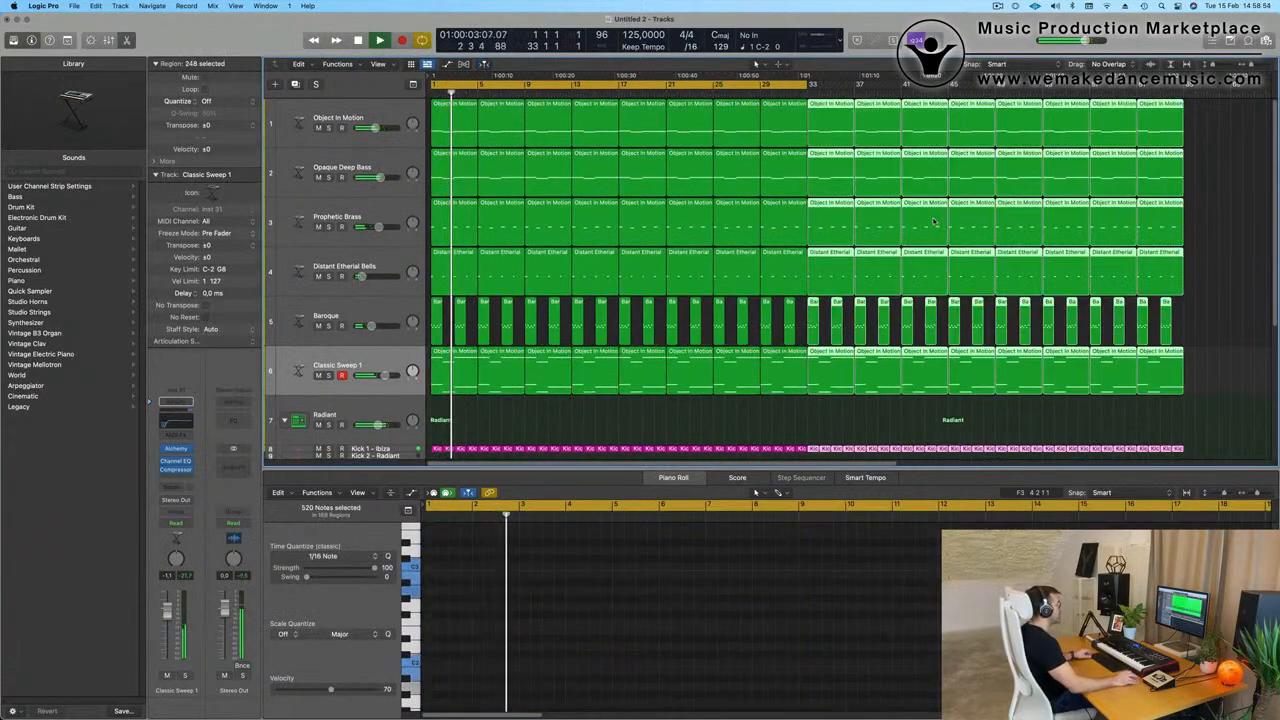
key("super+Left")
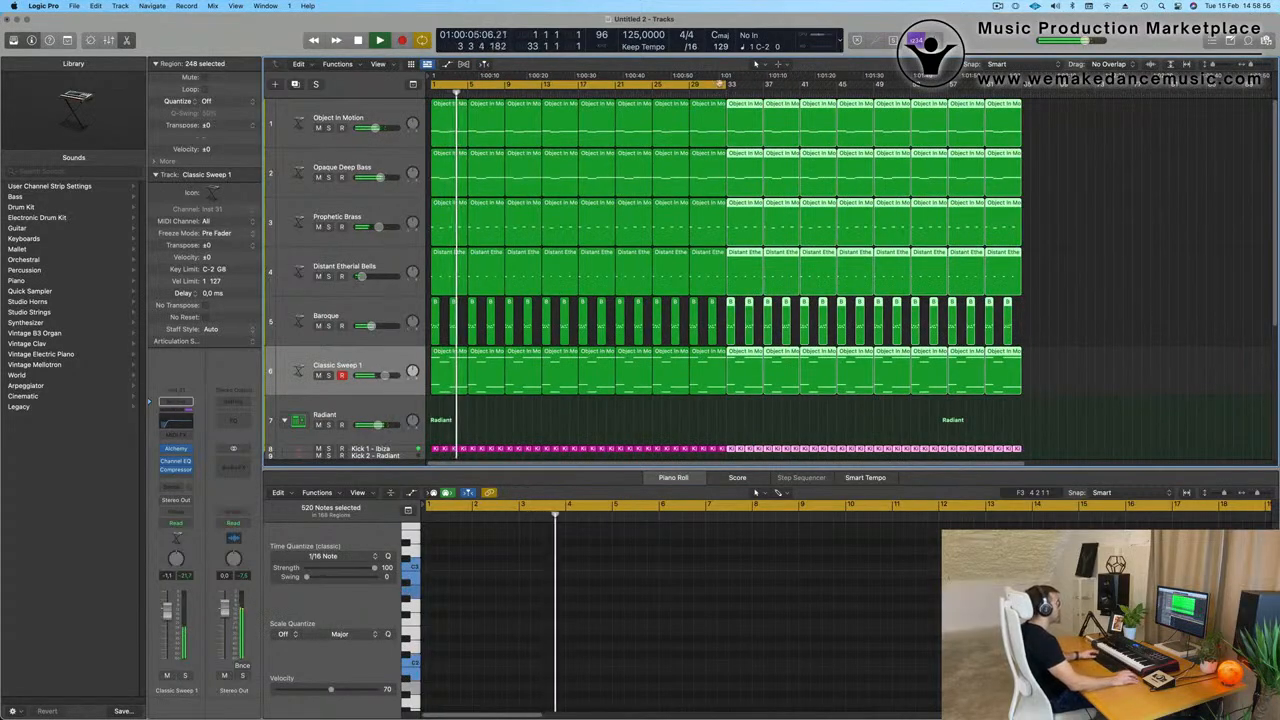
left_click_drag(725, 85, 985, 102)
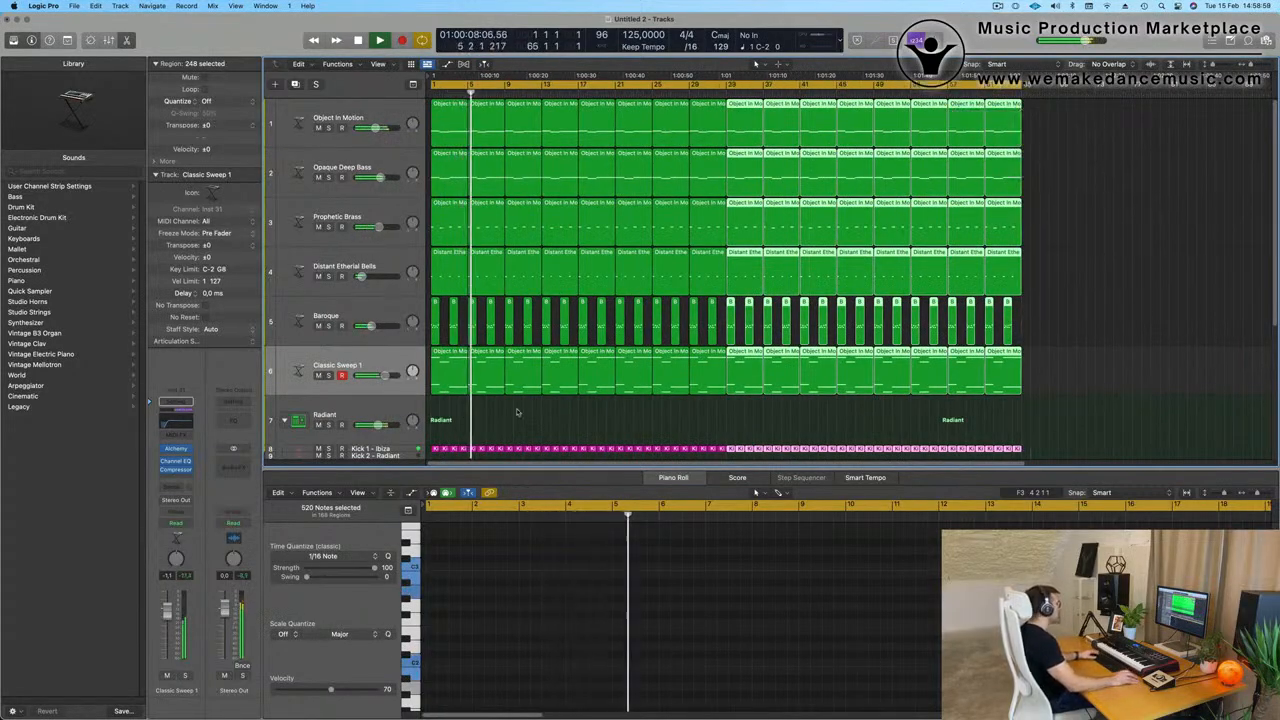
Create a new track with the same settings as Classic Sweep 1 and open its Alchemy synth.
left_click(378, 362)
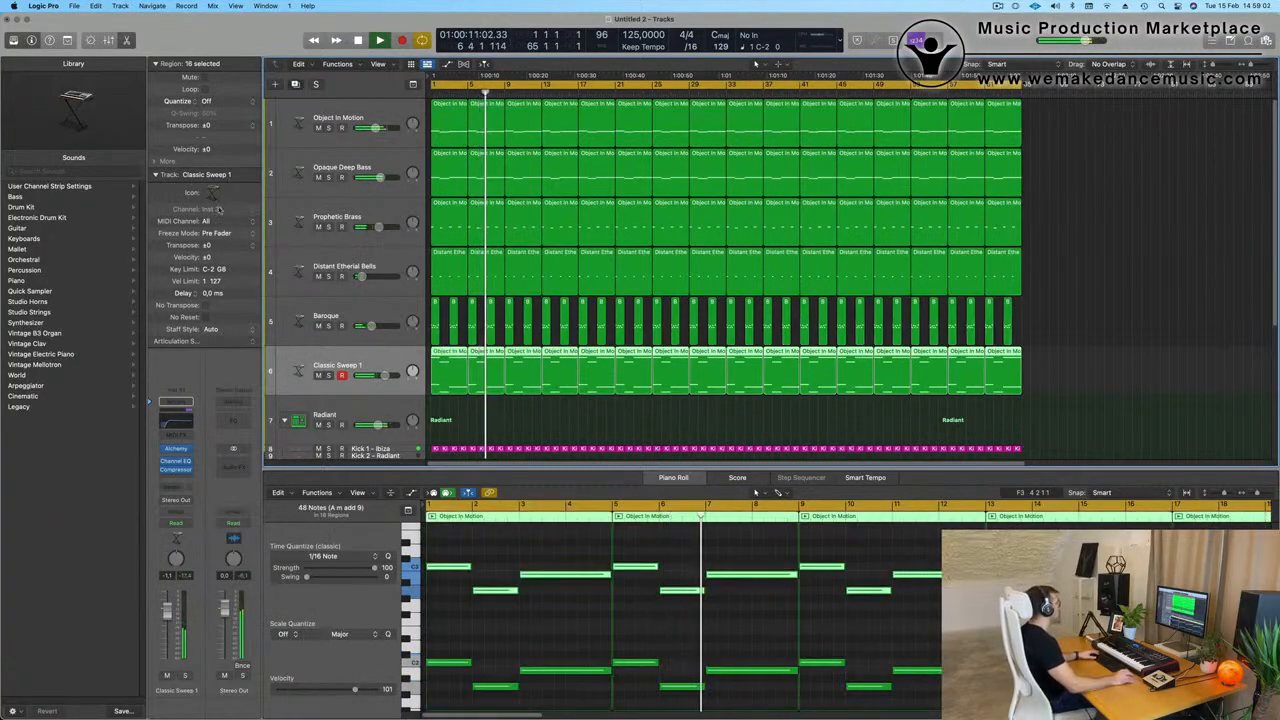
key("super+d")
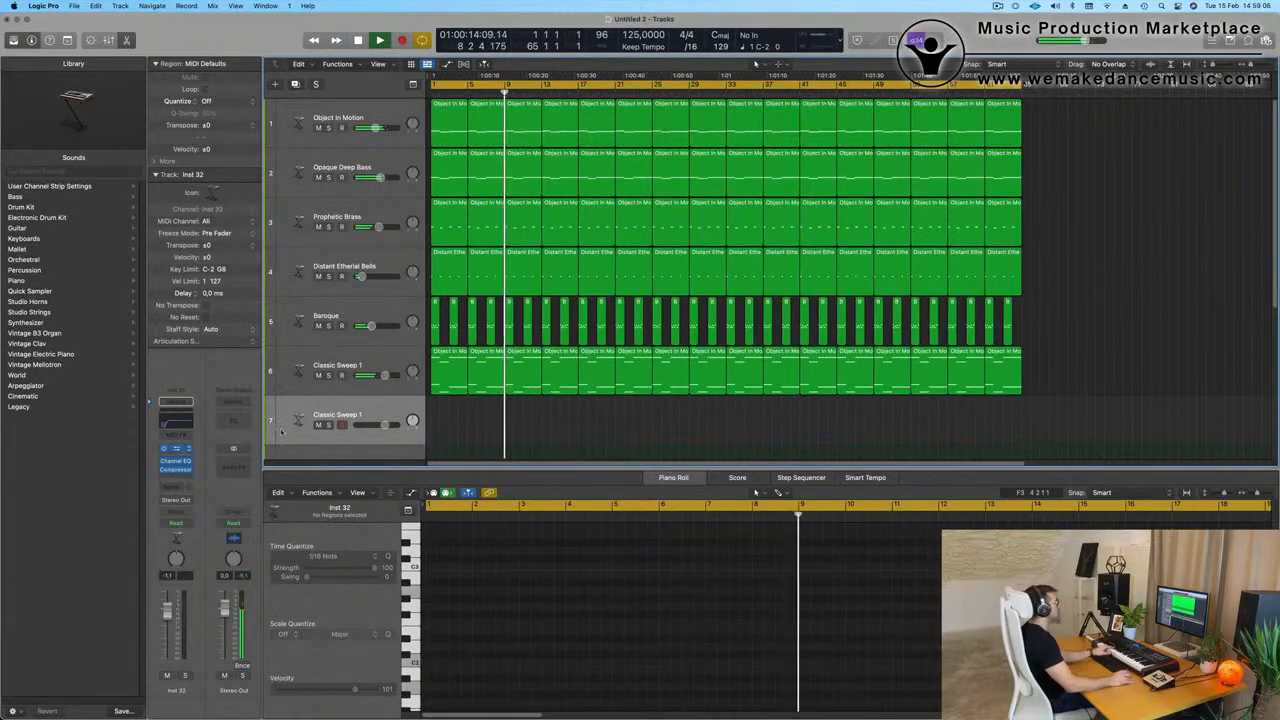
left_click(177, 451)
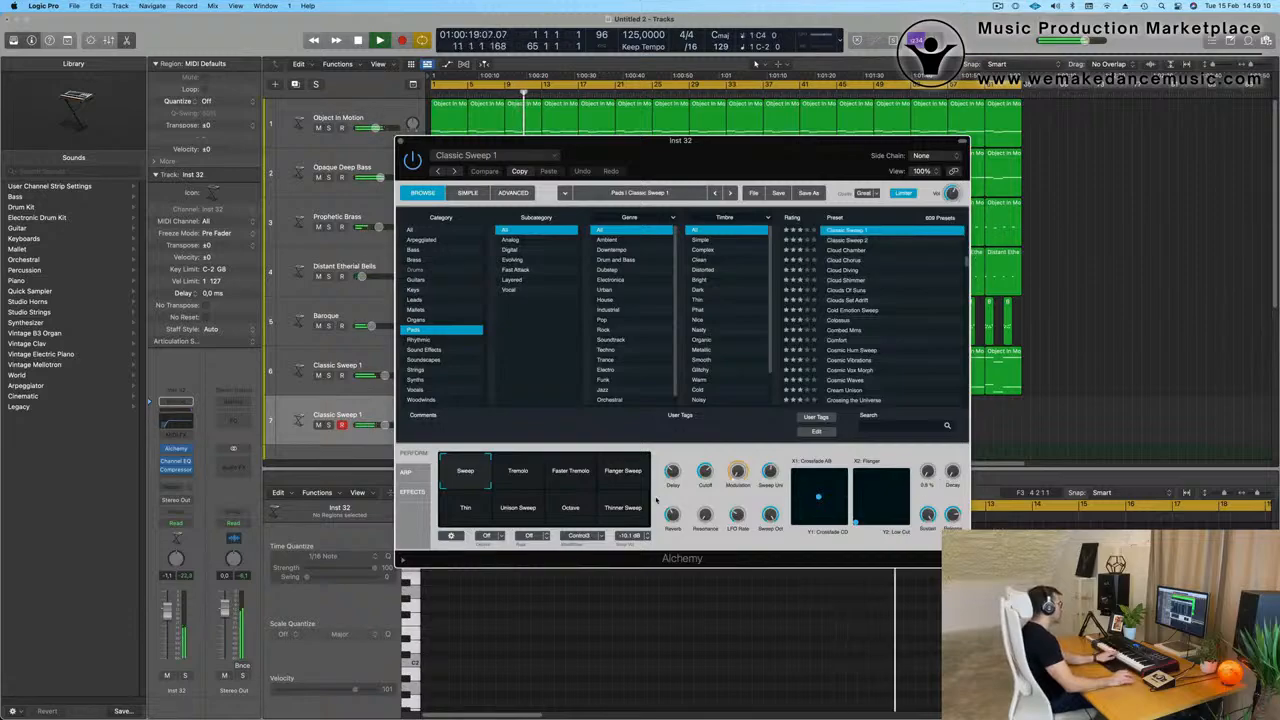
Try the Colossus pad in Alchemy, filter the pads by Fast Attack and load the Brassy Jazz Ensemble preset.
left_click_drag(715, 153, 804, 165)
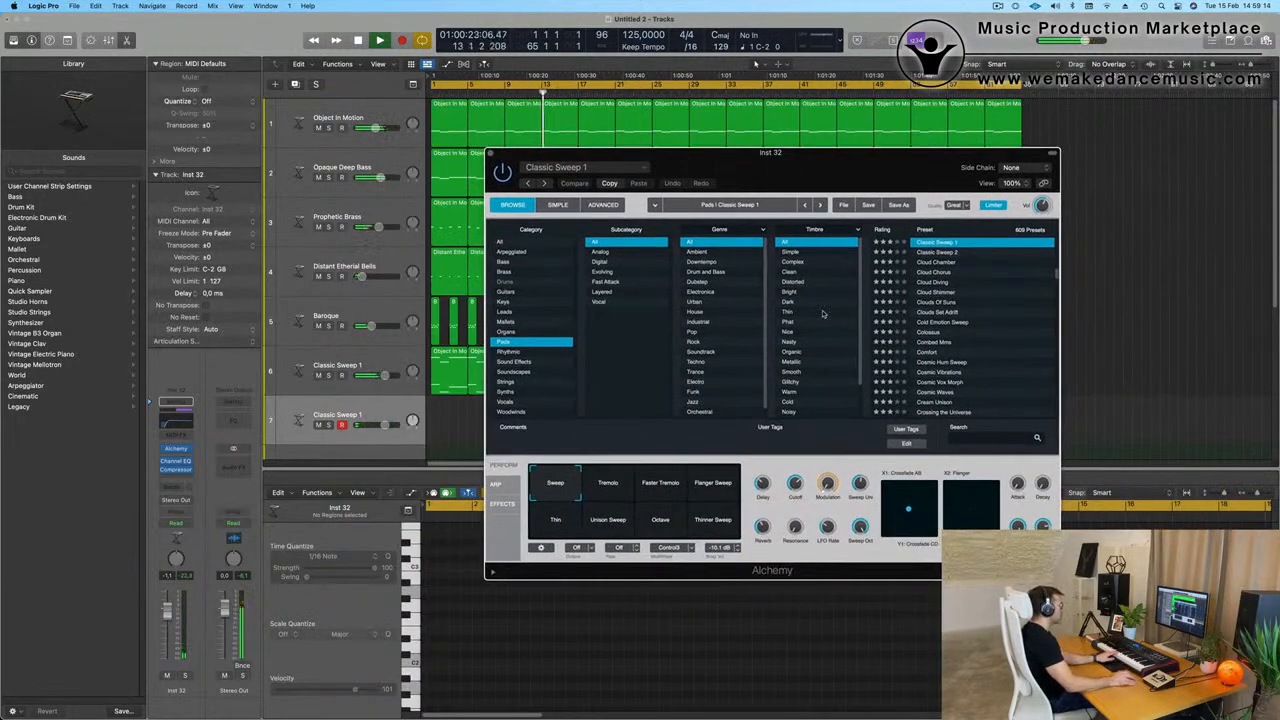
left_click(928, 334)
left_click(605, 282)
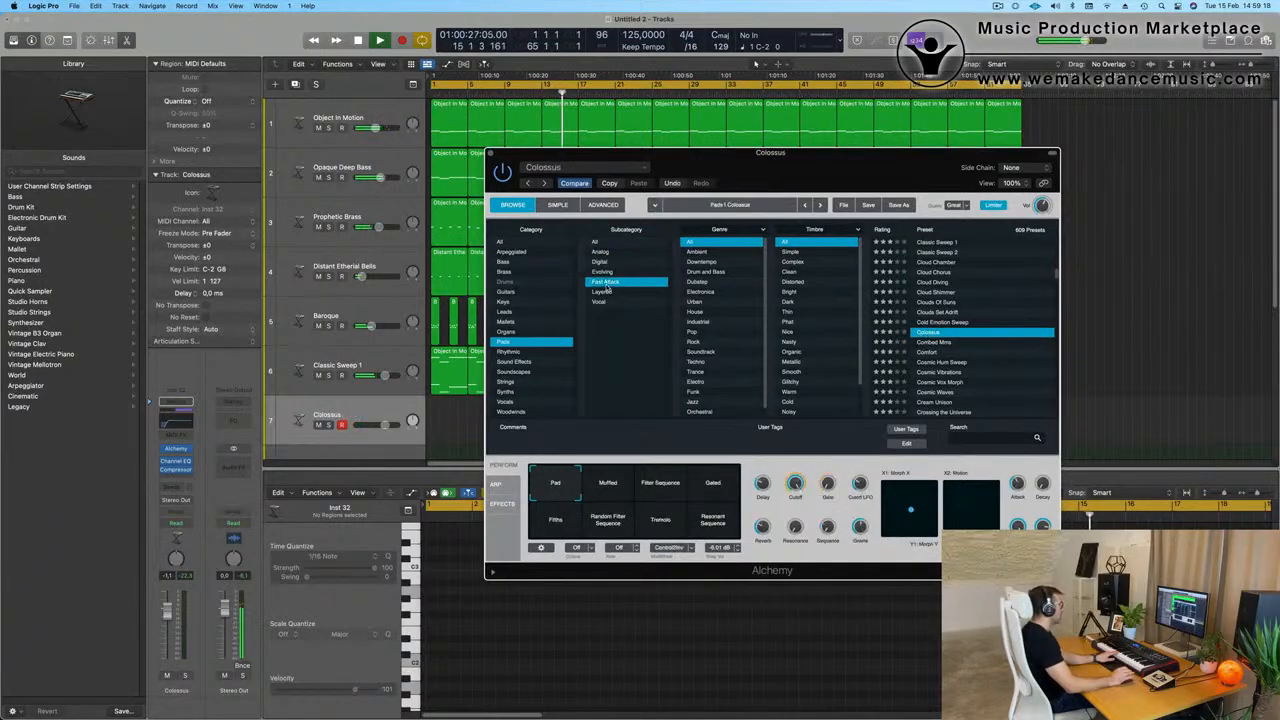
left_click(939, 283)
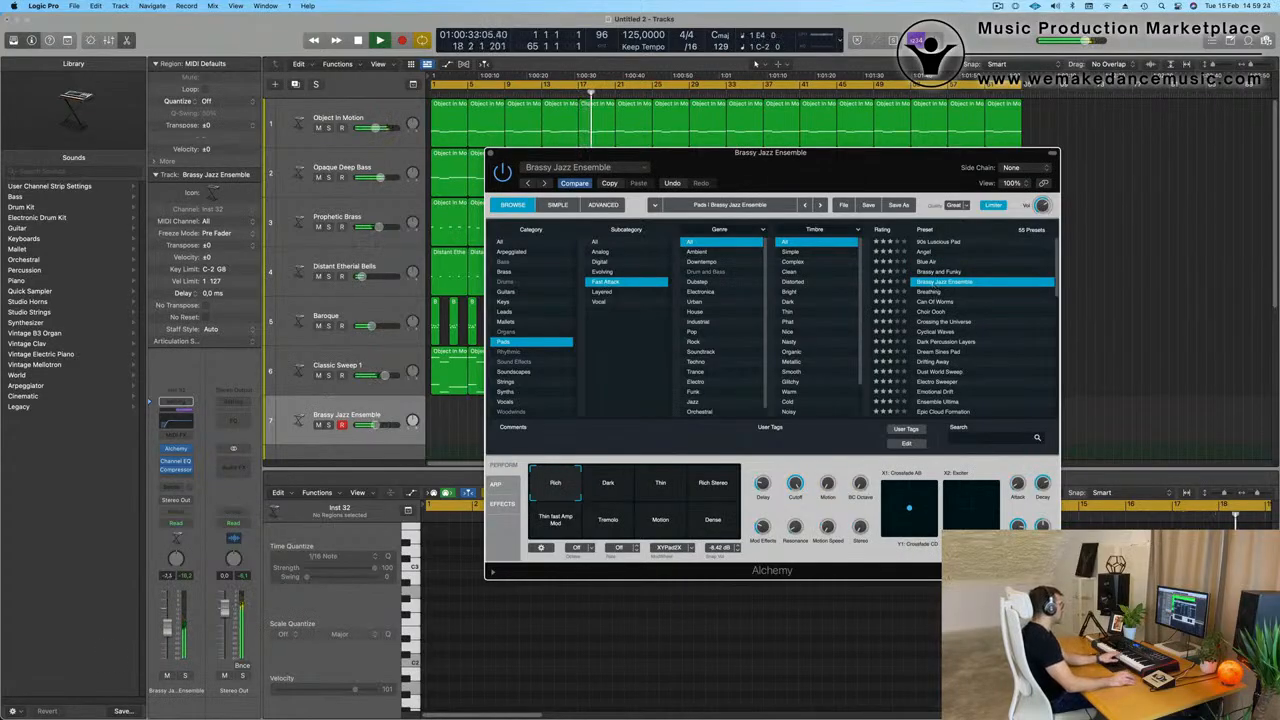
Add a send to Bus 5 on the Brassy Jazz Ensemble track.
left_click(176, 487)
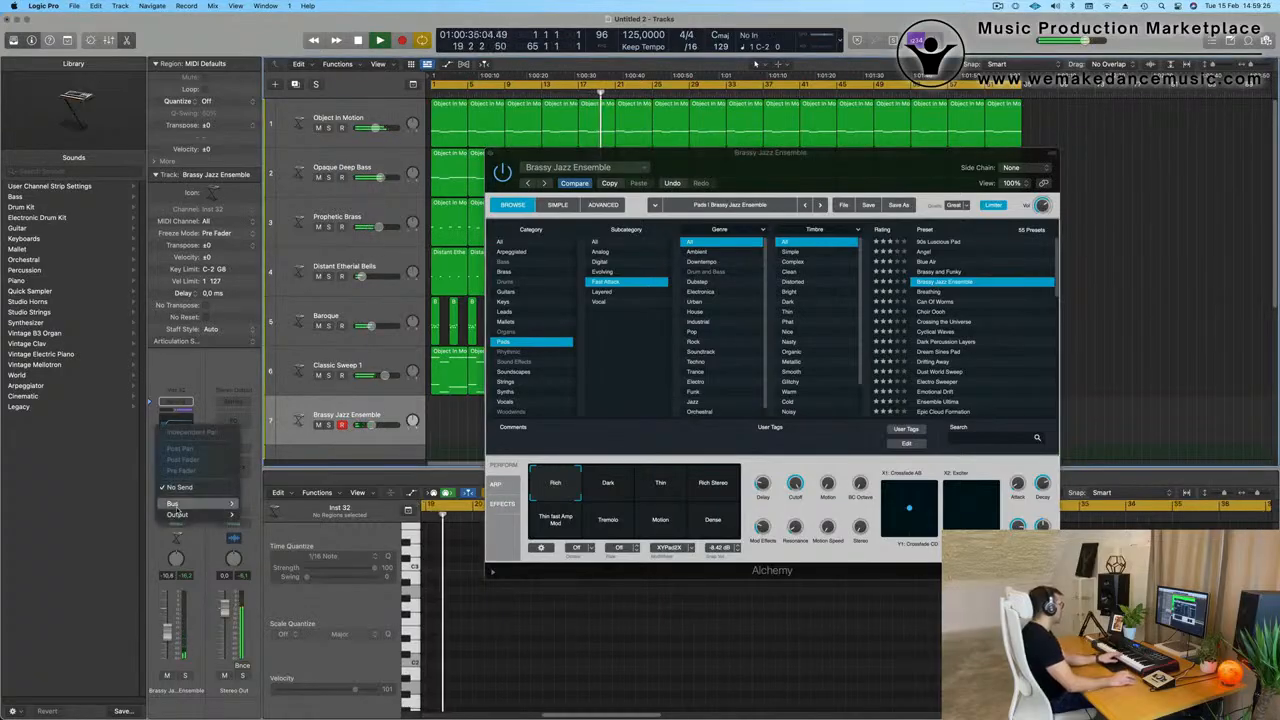
mouse_move(190, 503)
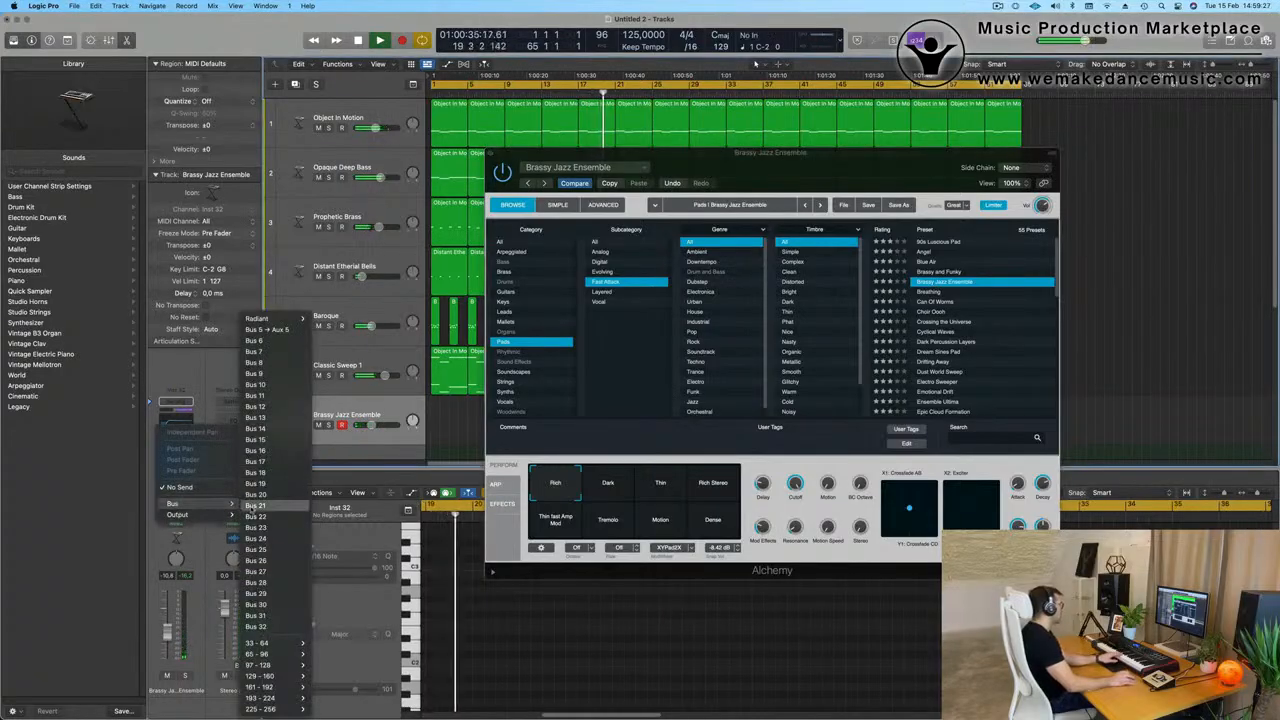
left_click(280, 333)
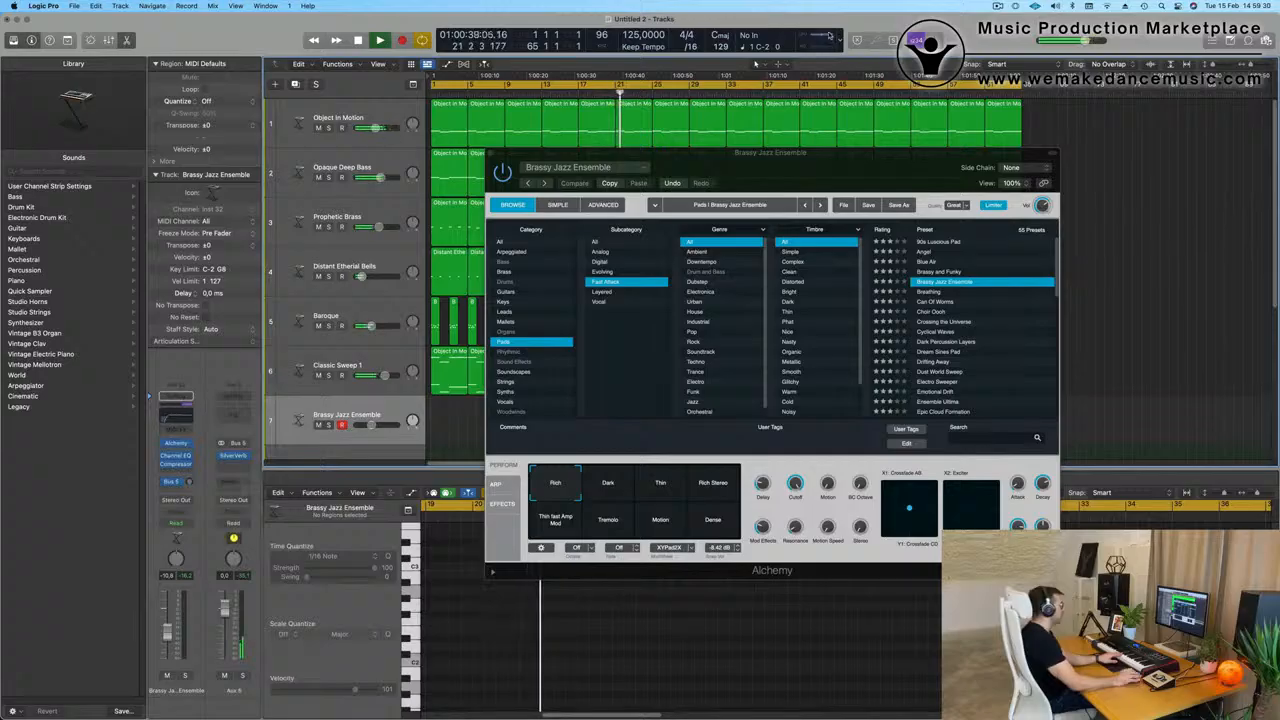
Open the Performance Meter and arrange it and the Alchemy window so the processing load can be checked.
left_click(828, 38)
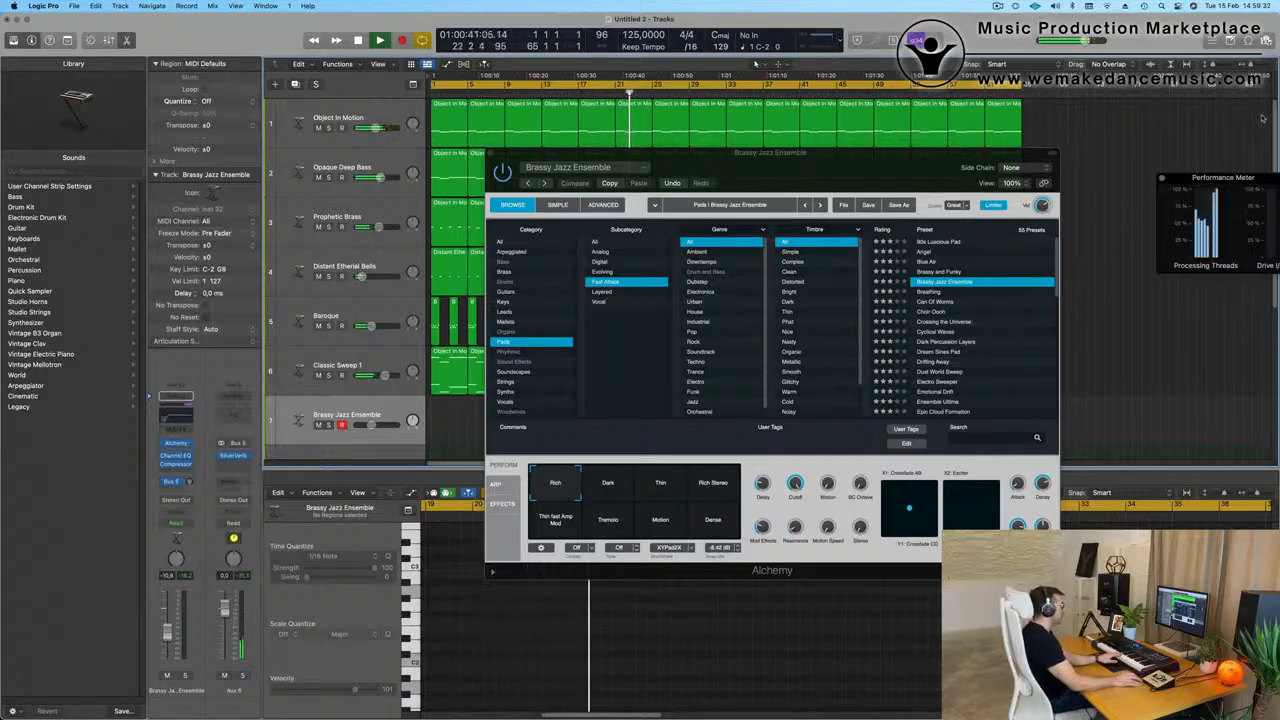
left_click_drag(1232, 183, 969, 79)
left_click_drag(798, 163, 1068, 240)
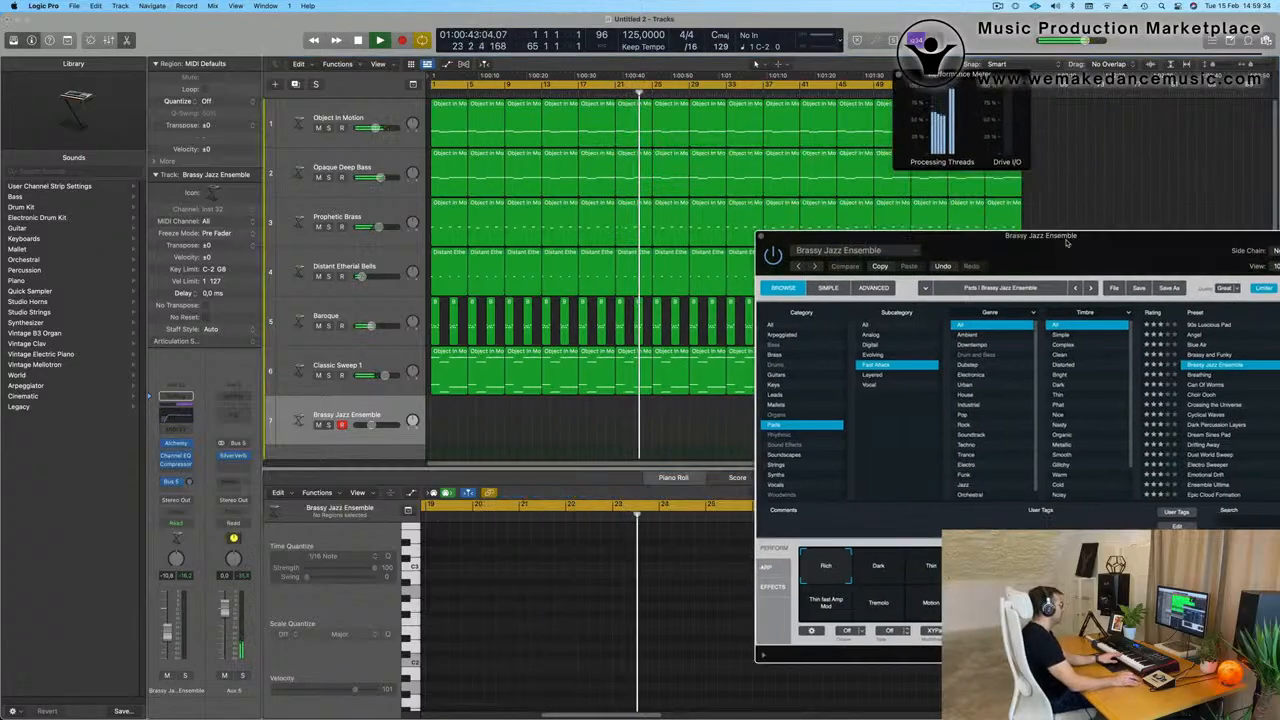
Mute the Baroque and Classic Sweep 1 tracks and restart playback to compare the processing load.
left_click(318, 326)
left_click(318, 376)
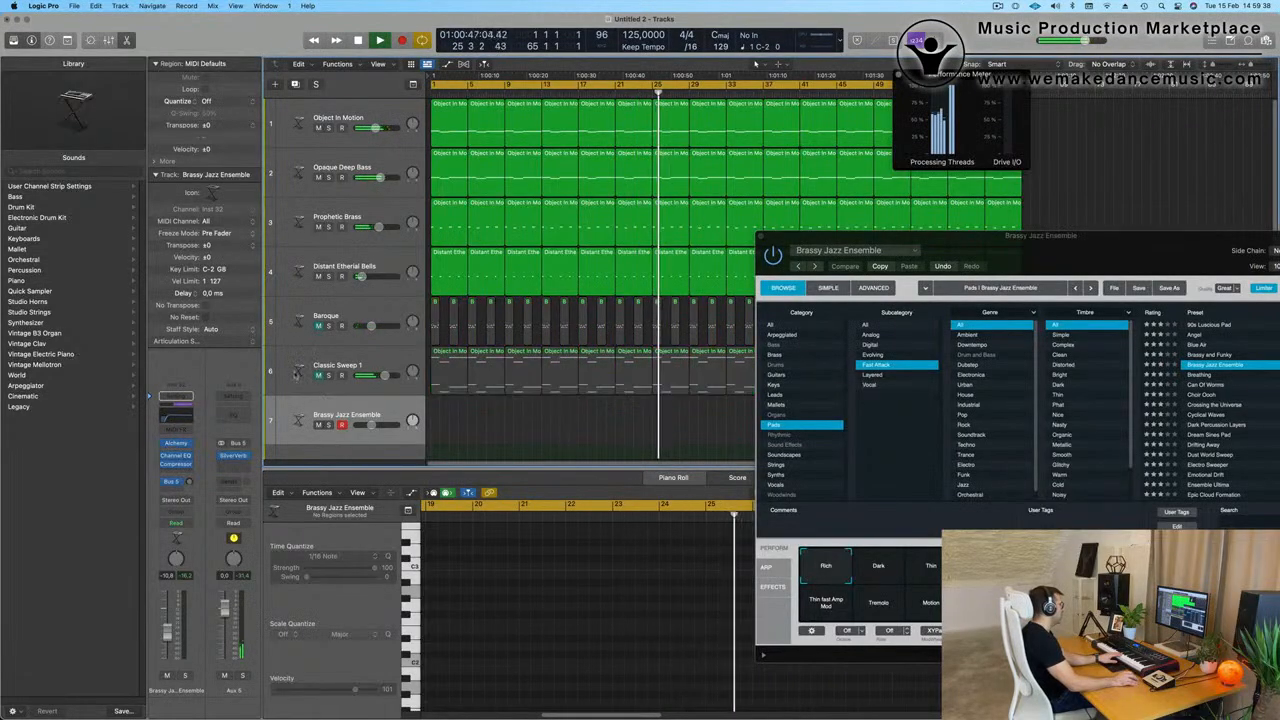
key("Return")
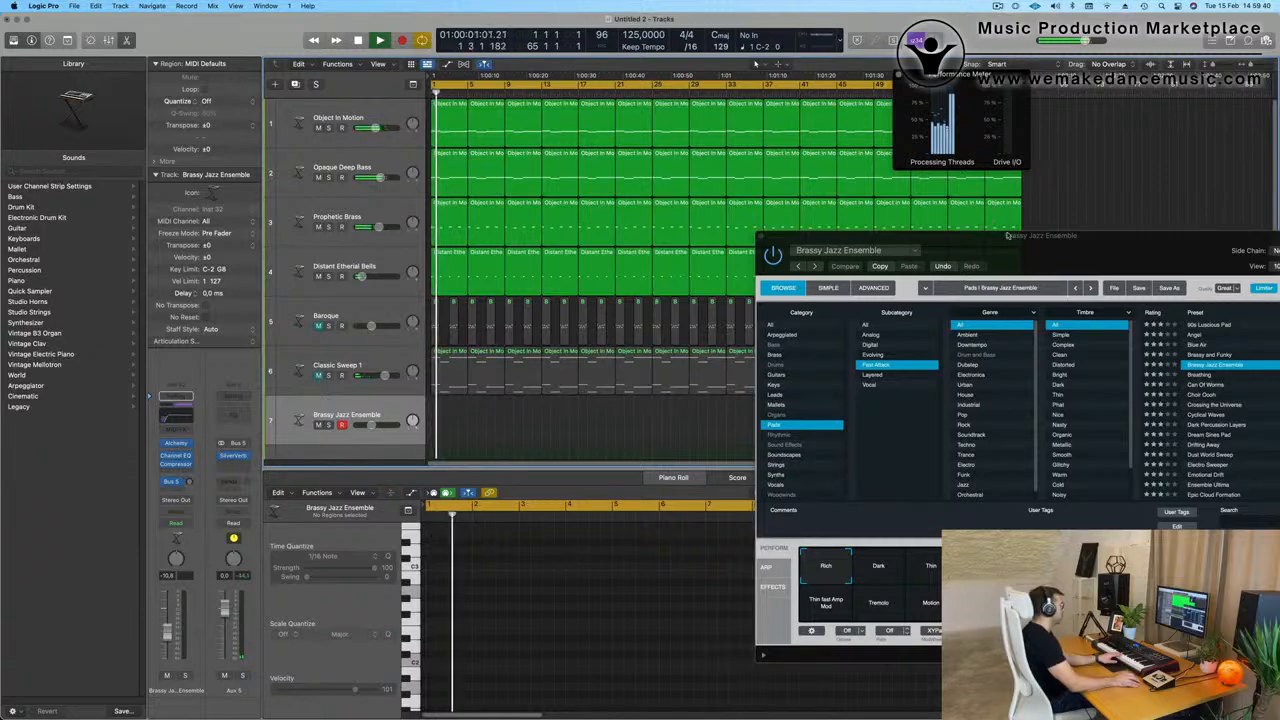
left_click_drag(1084, 238, 1049, 213)
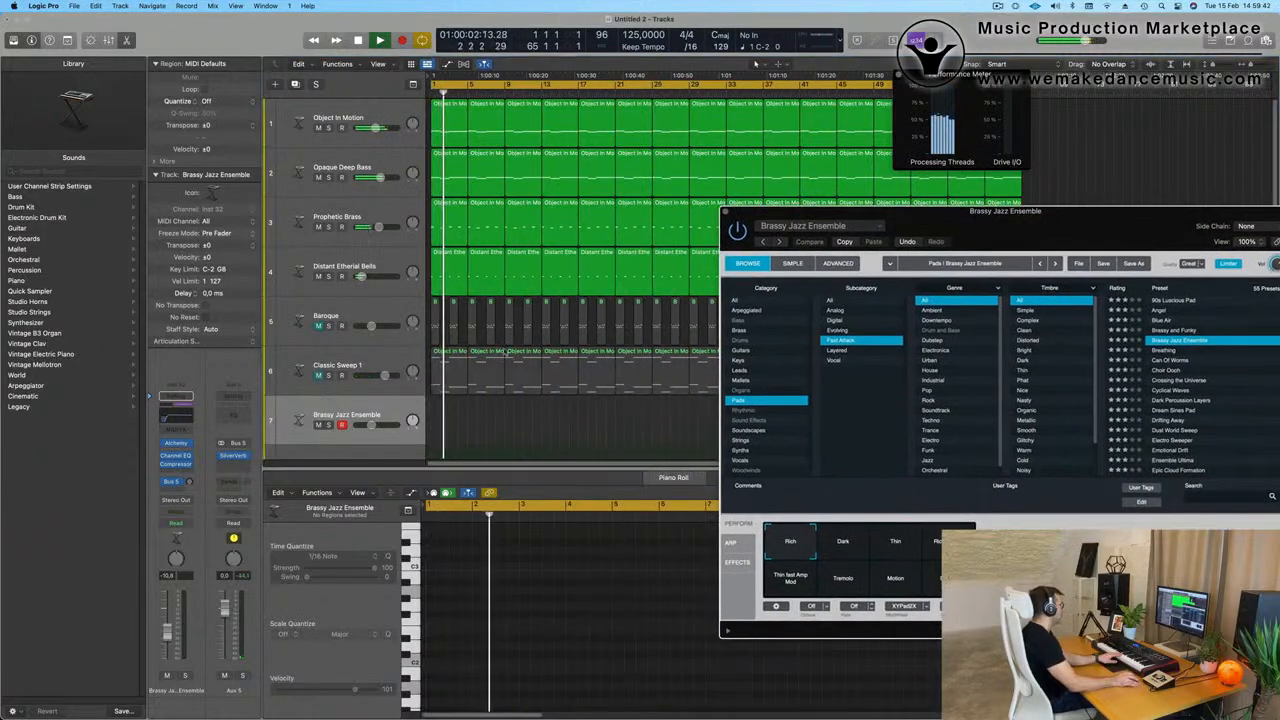
Unmute the Baroque and Classic Sweep 1 tracks one after the other while the arrangement plays.
left_click(345, 366)
left_click(318, 326)
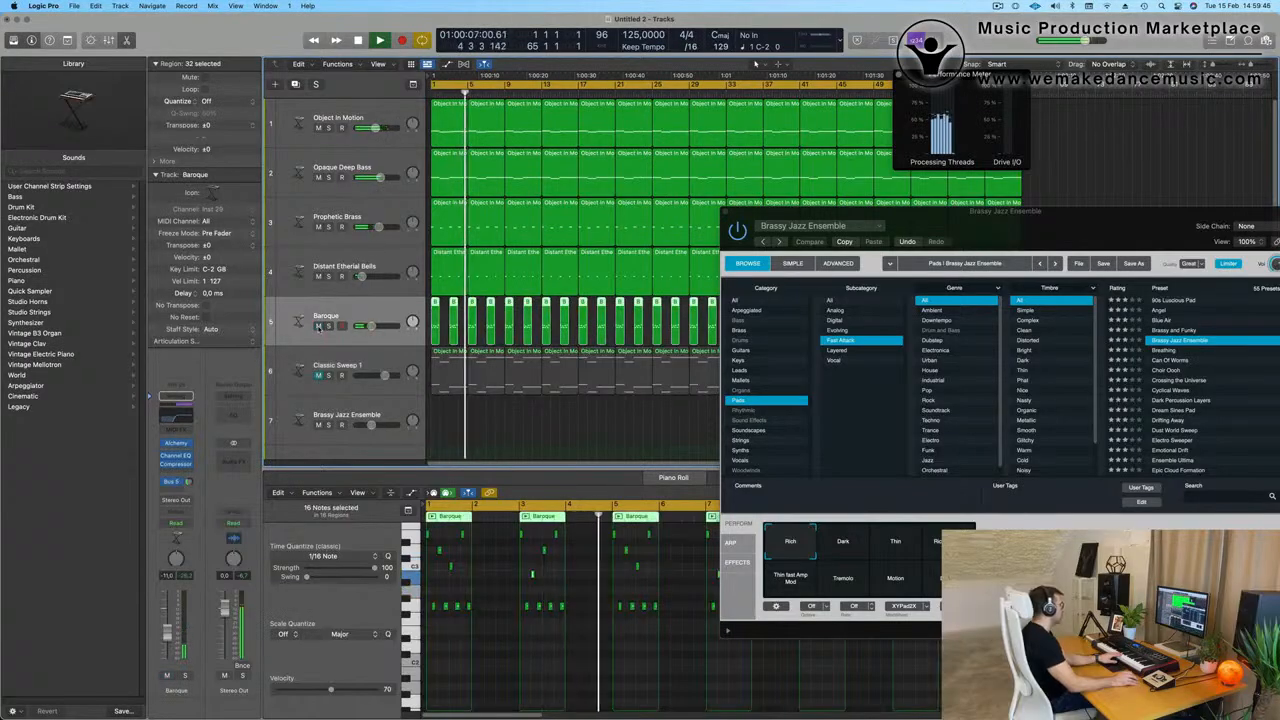
left_click(380, 365)
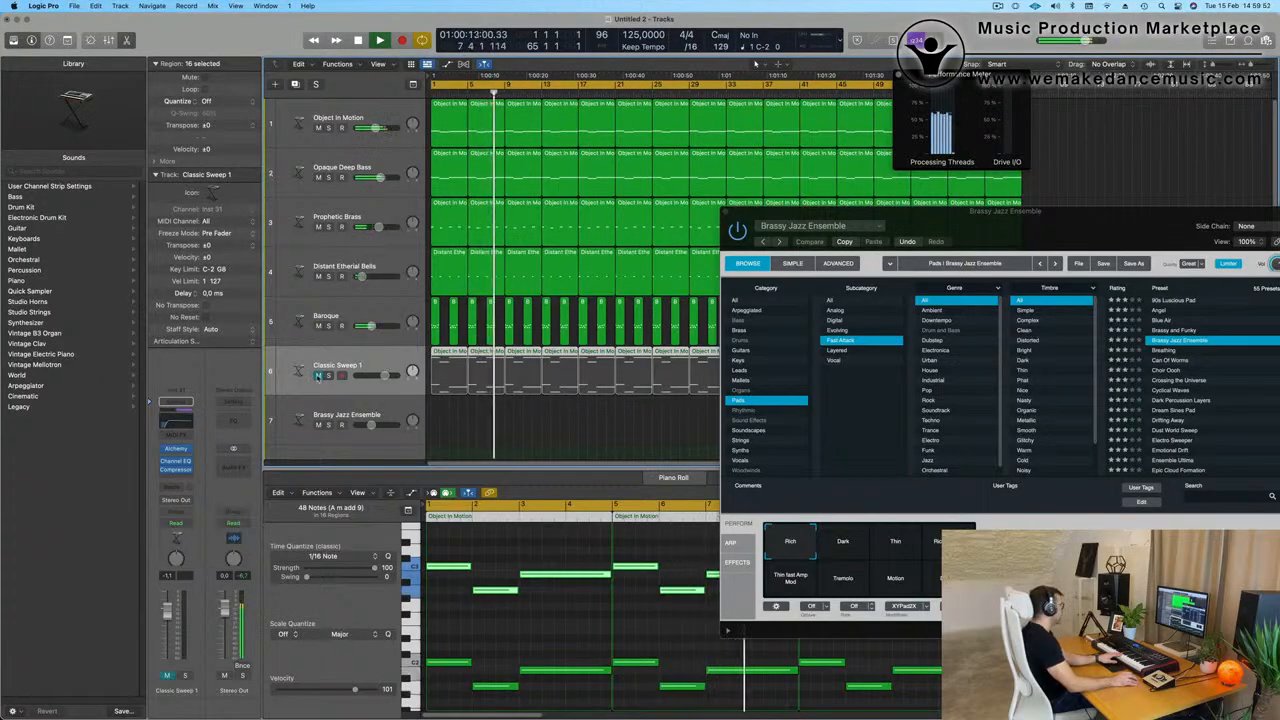
left_click(319, 376)
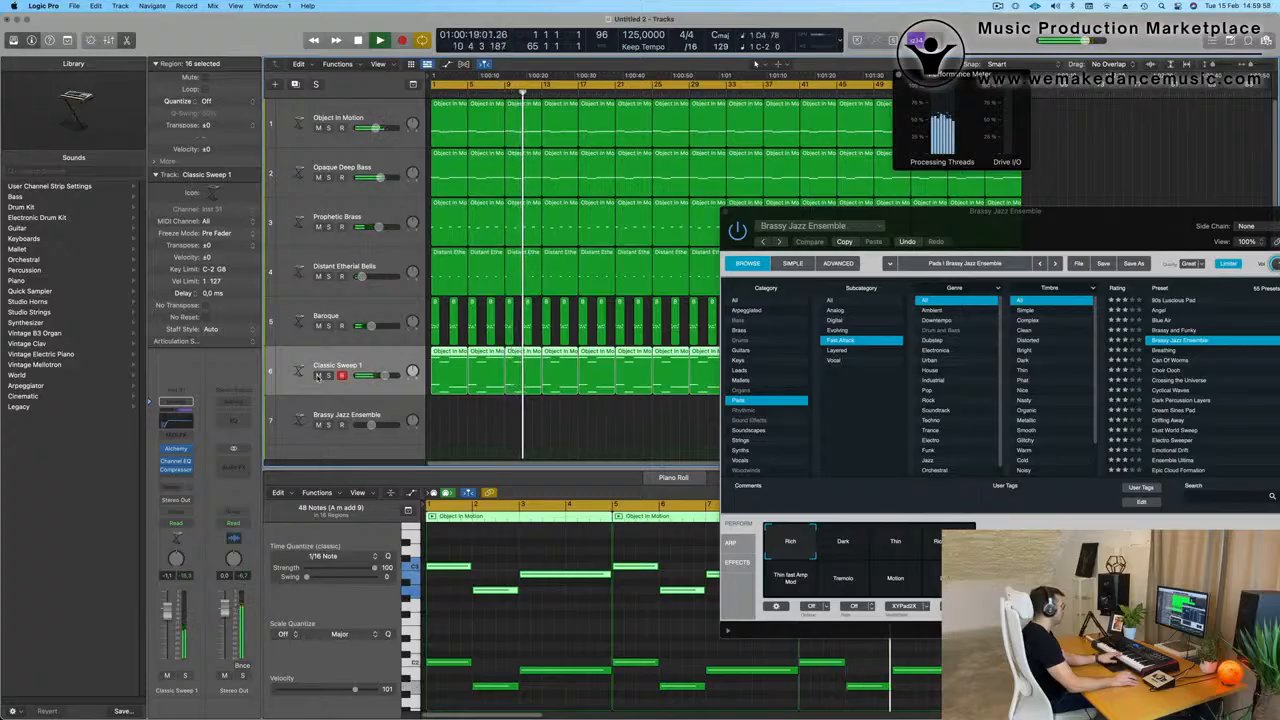
Select the Brassy Jazz Ensemble track for playing and mute the Classic Sweep 1 and Baroque tracks.
left_click(350, 407)
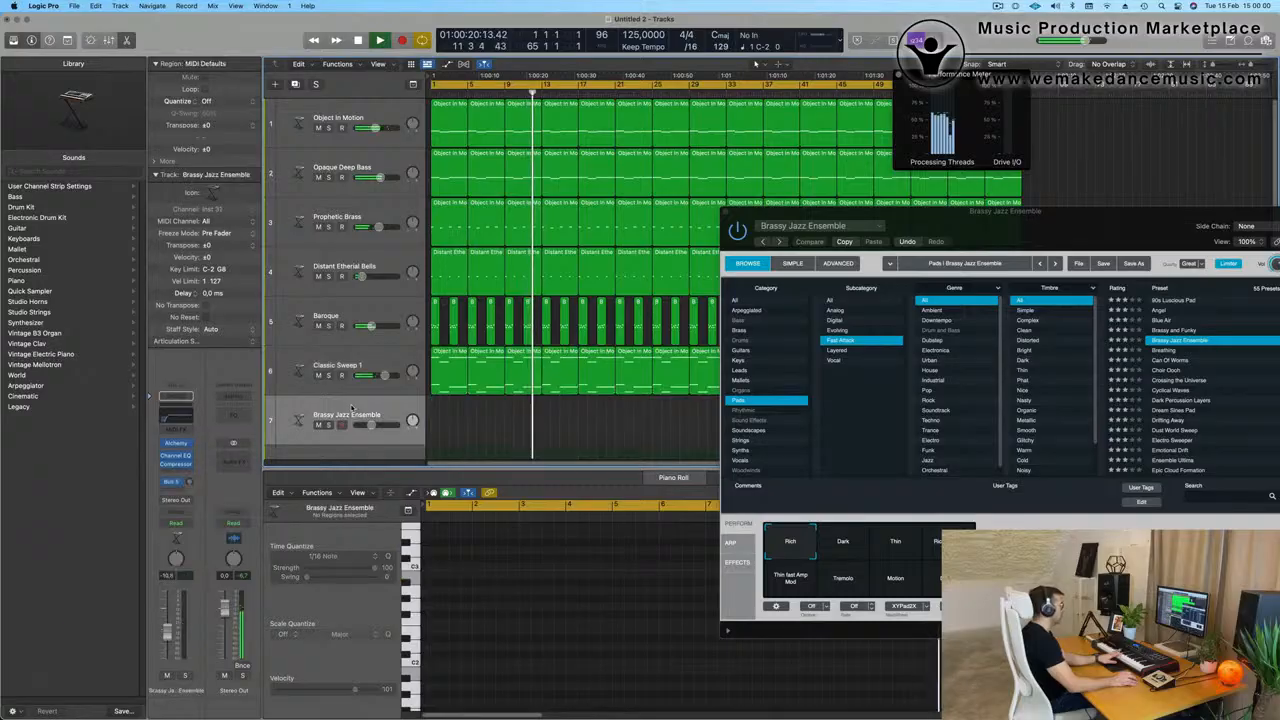
left_click_drag(1050, 229, 1026, 94)
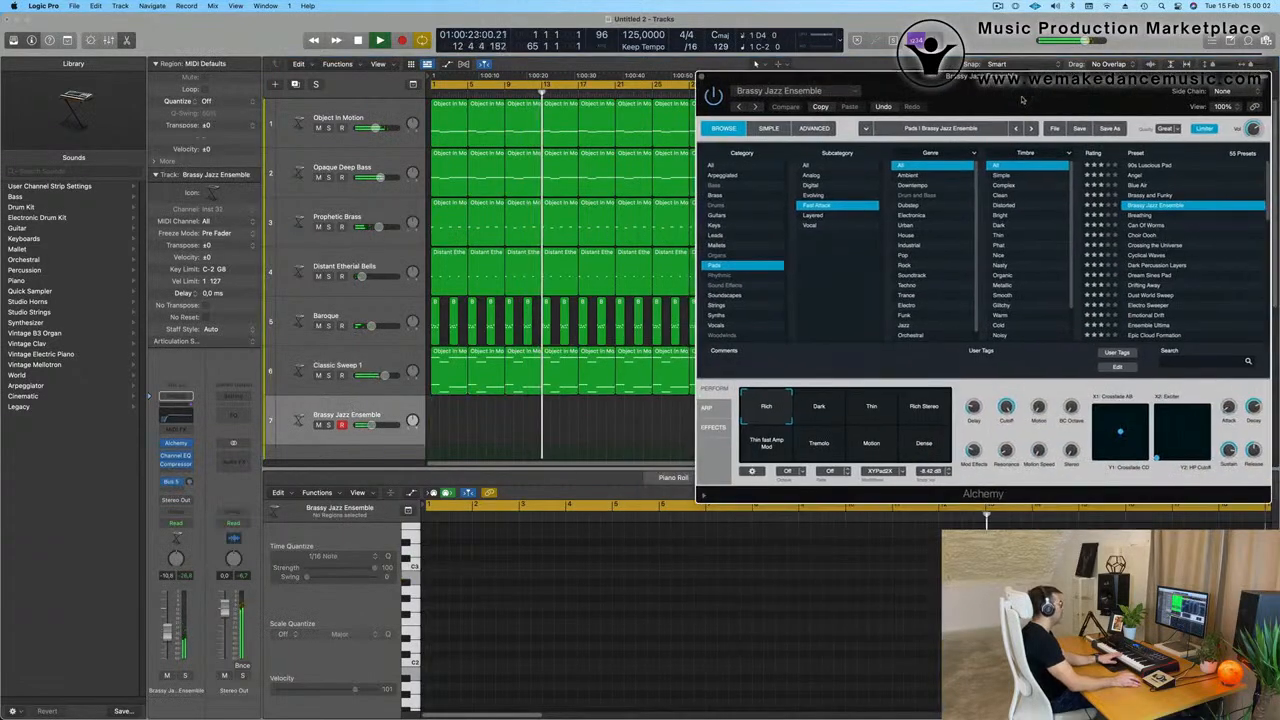
left_click(318, 375)
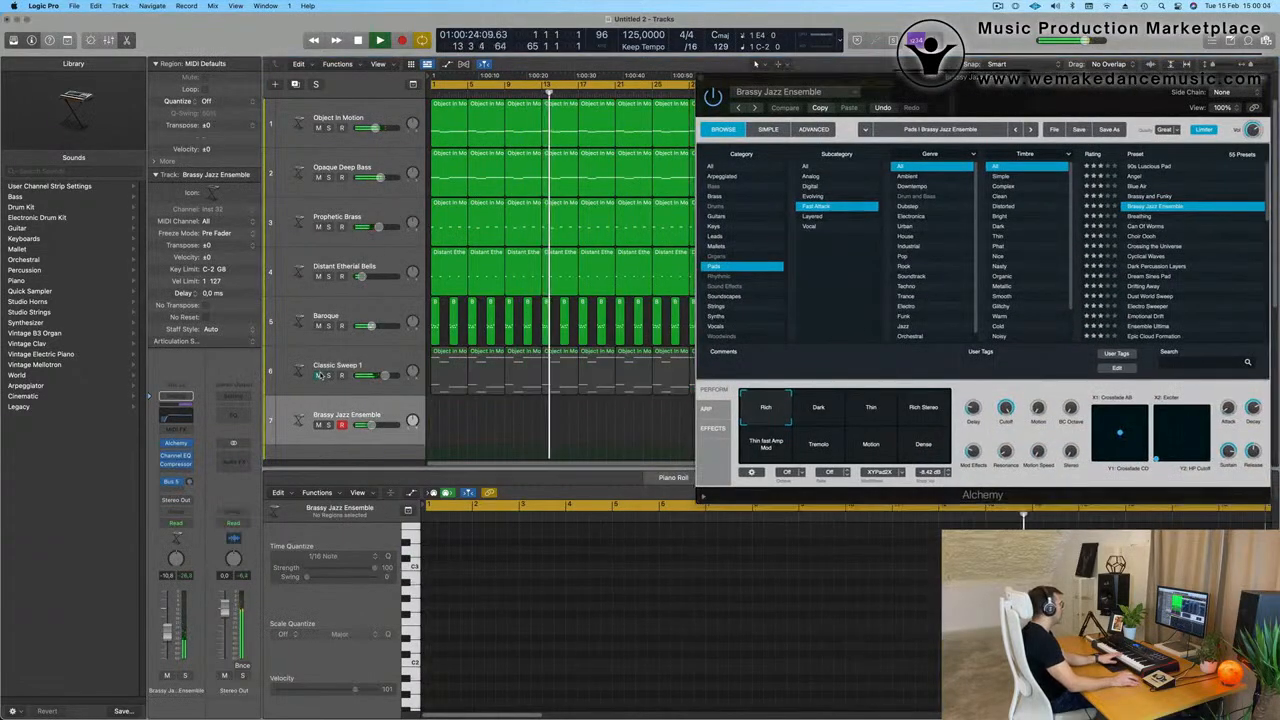
left_click(318, 326)
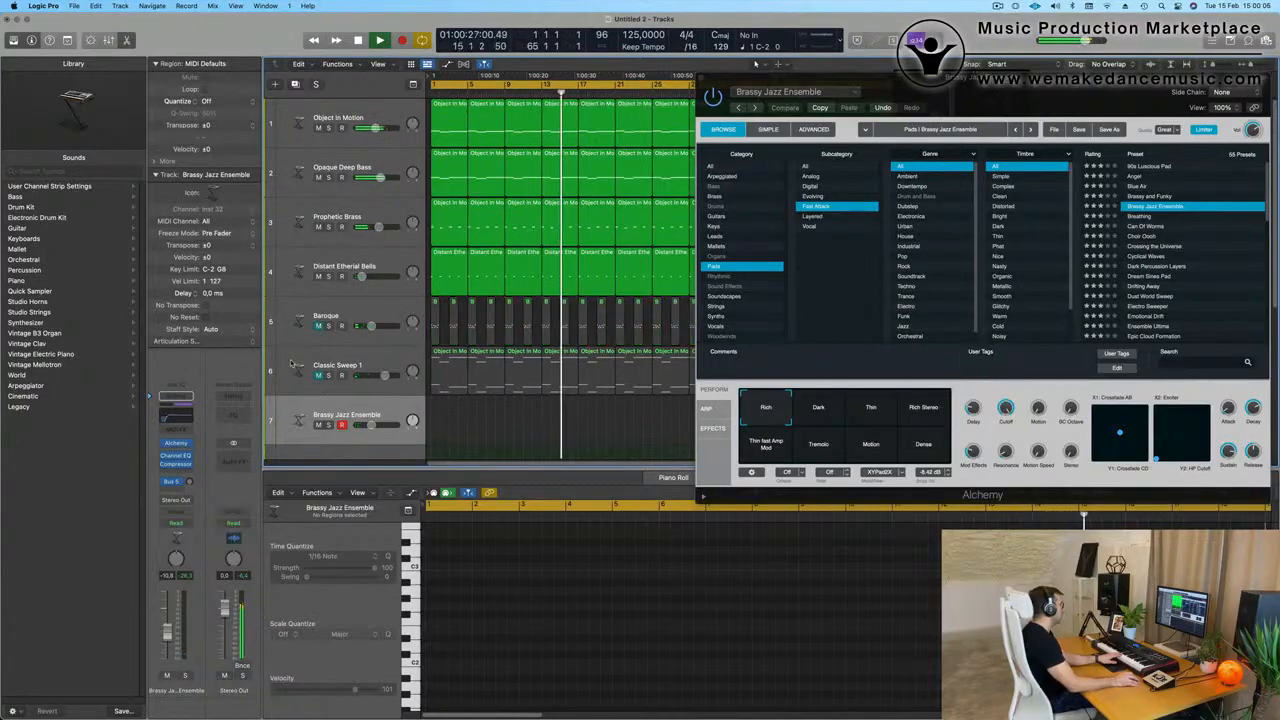
Check and close the Performance Meter, reposition the Alchemy window and mute the Distant Etherial Bells track.
left_click_drag(1041, 84, 883, 298)
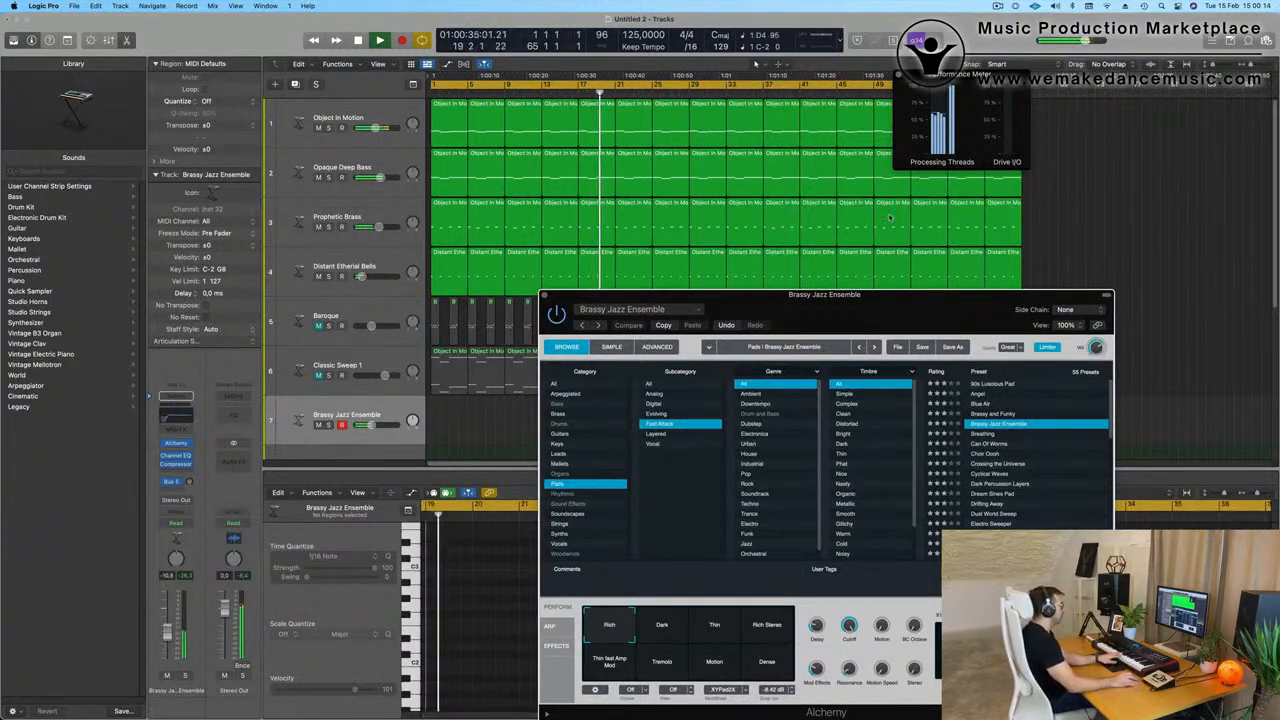
left_click_drag(884, 295, 908, 193)
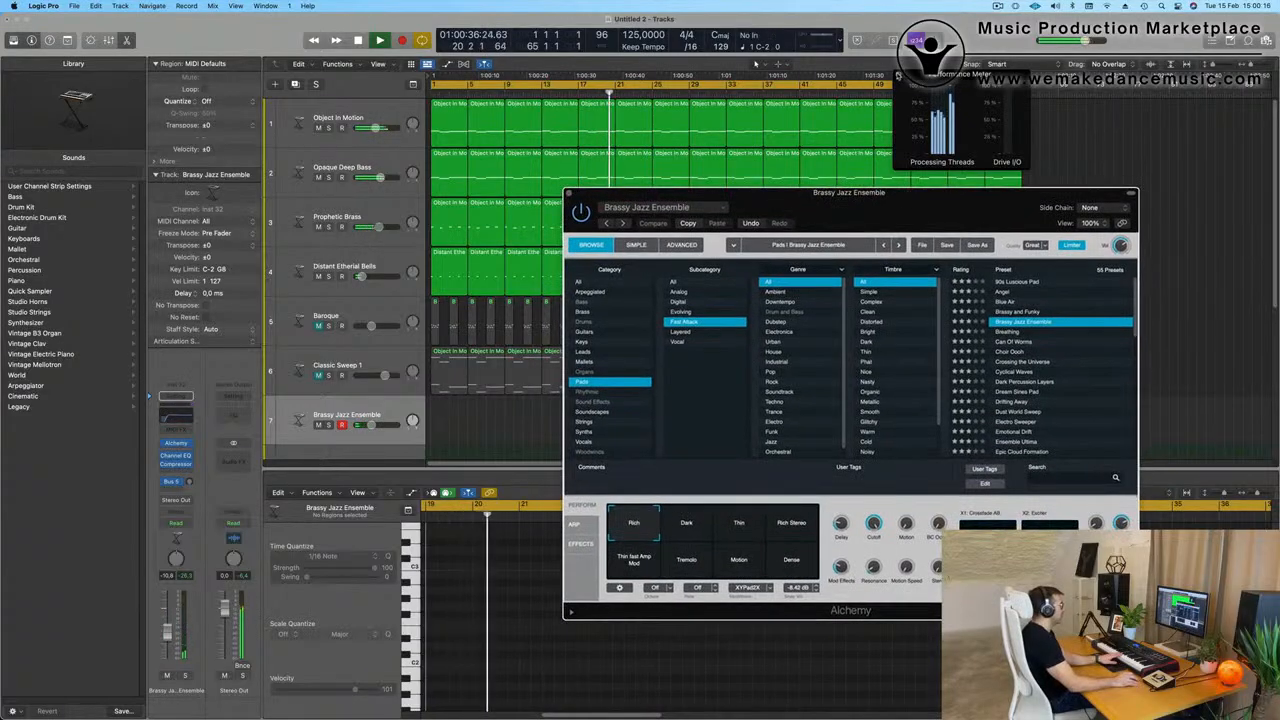
left_click(898, 76)
left_click_drag(905, 207, 949, 177)
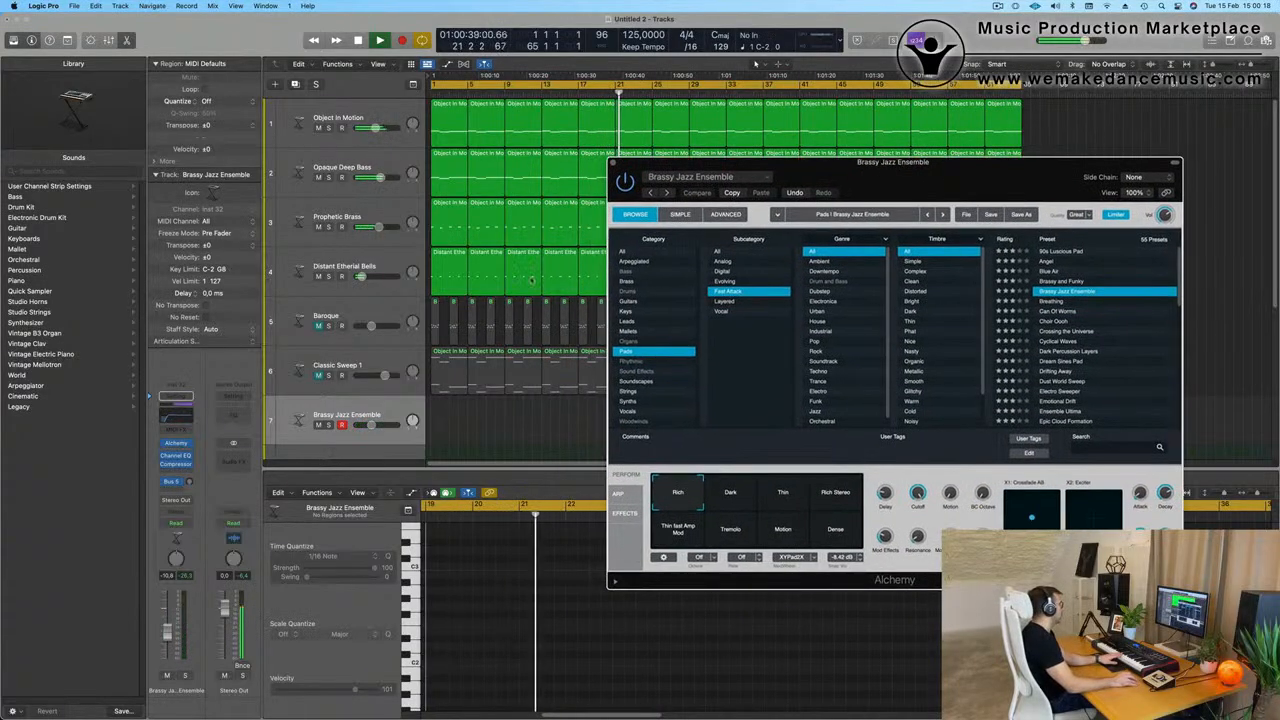
left_click(318, 277)
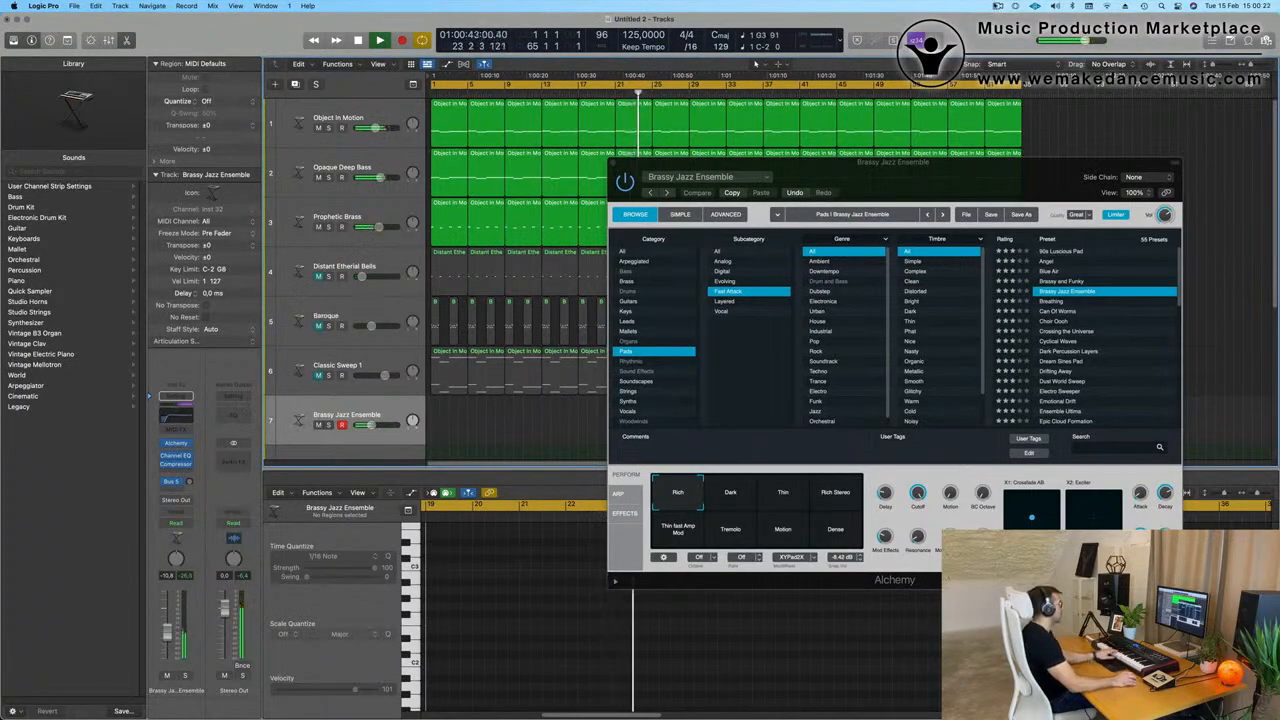
Set the Alchemy quality of the Brassy Jazz Ensemble track to Good and move the plug-in window clear of the upper tracks.
left_click_drag(934, 190, 782, 171)
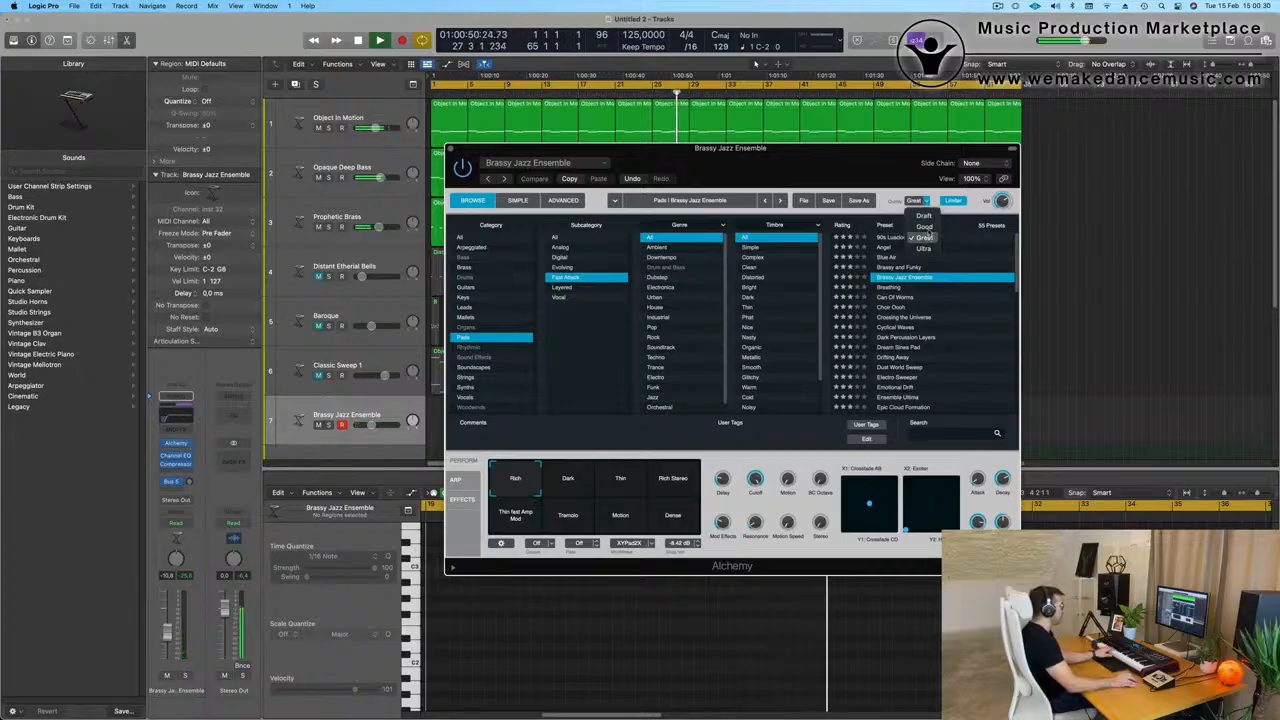
left_click_drag(837, 164, 845, 164)
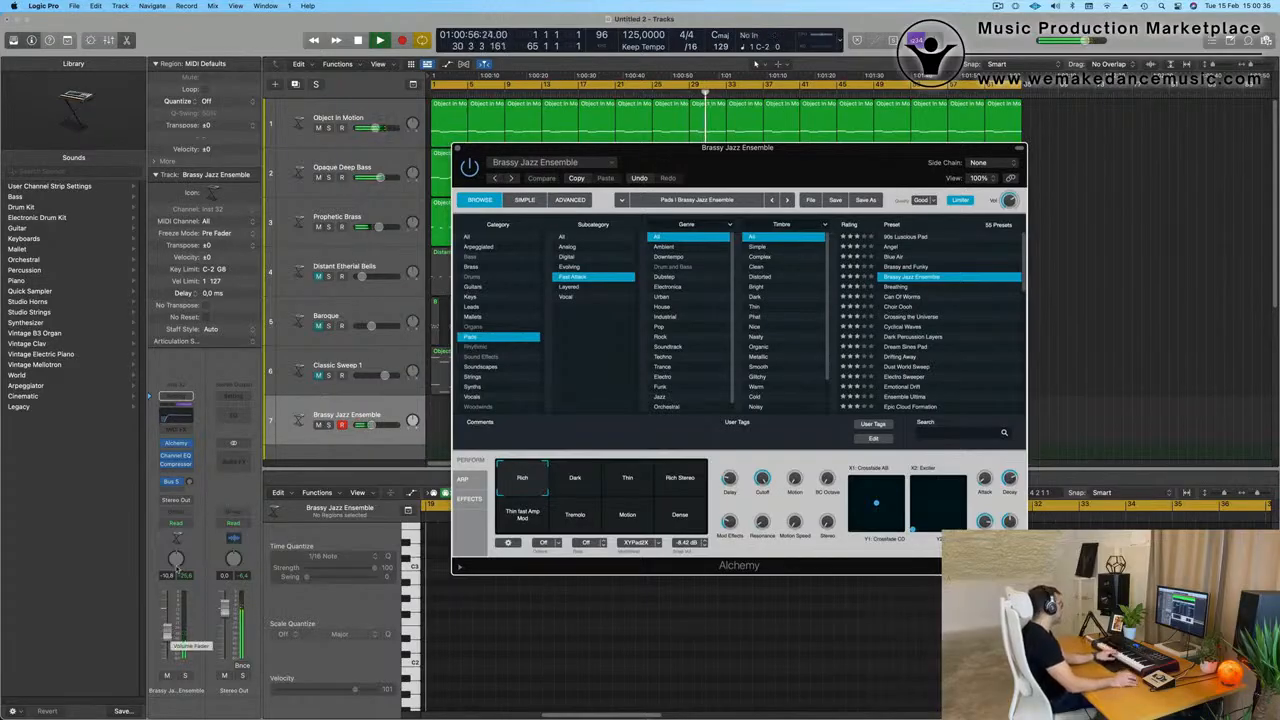
left_click_drag(745, 163, 810, 365)
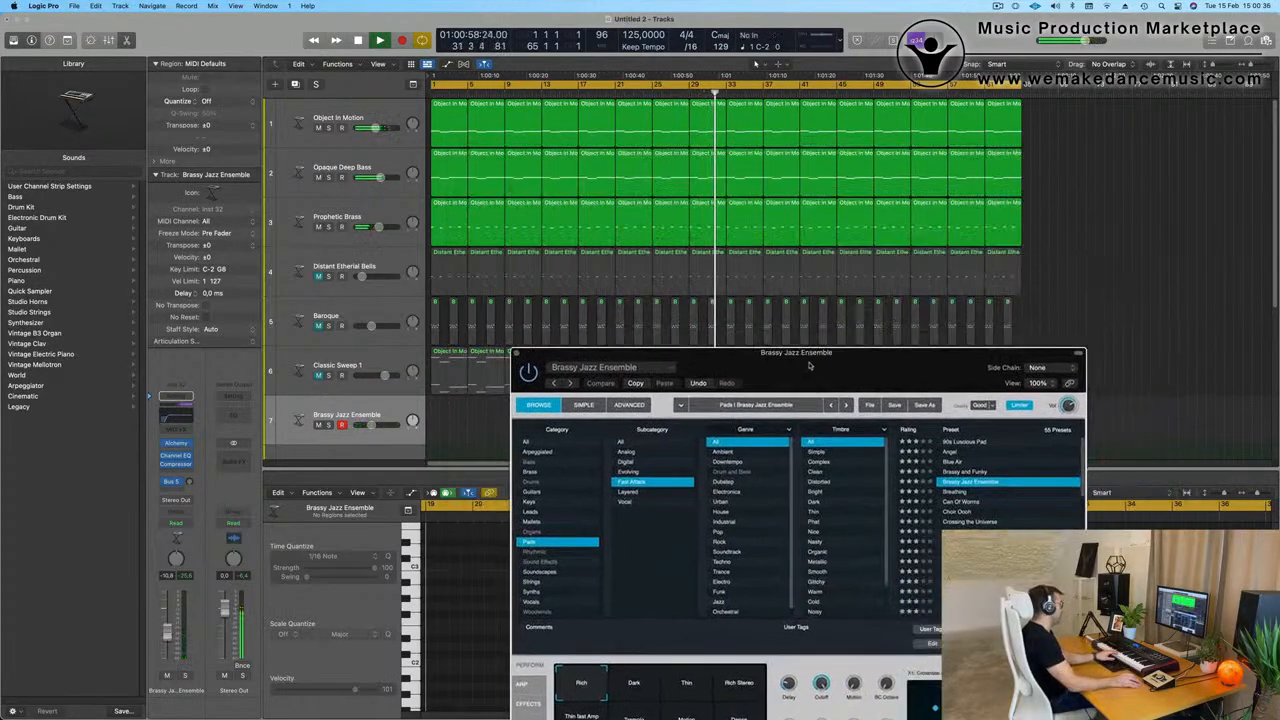
Mute the Prophetic Brass, Opaque Deep Bass and Object In Motion tracks and open the Performance Meter to check the load.
left_click(317, 227)
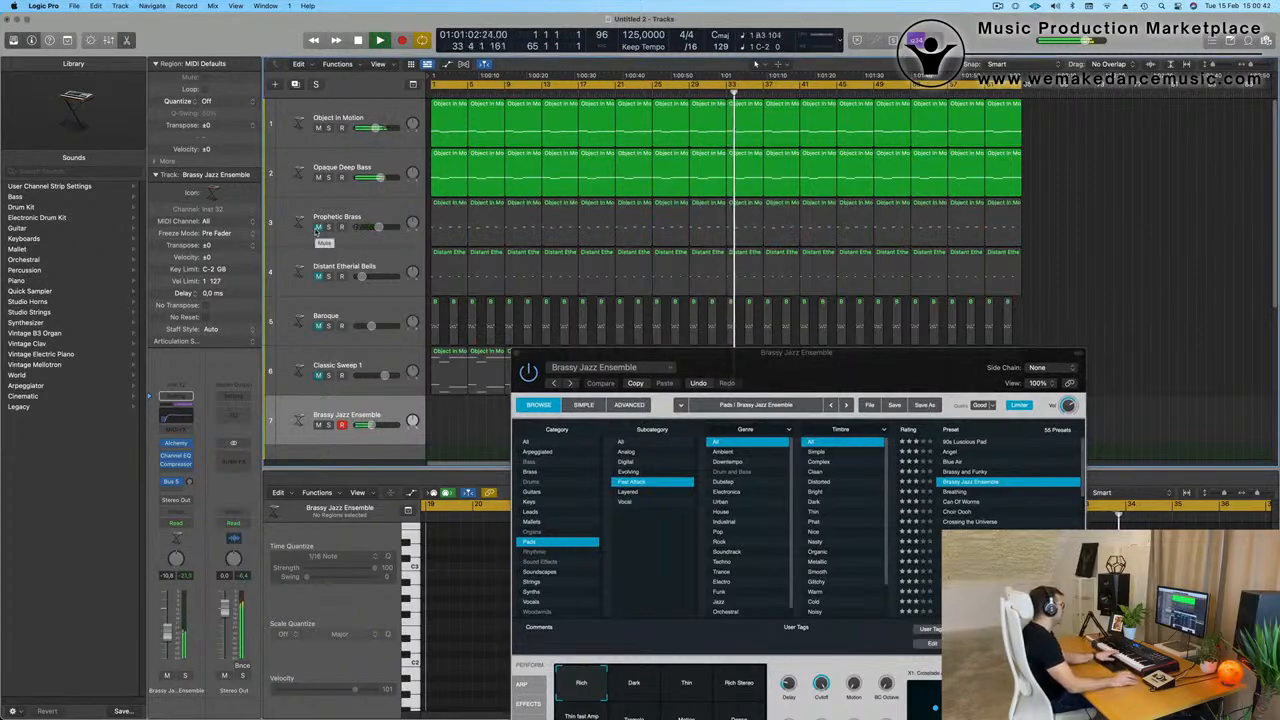
left_click(335, 125)
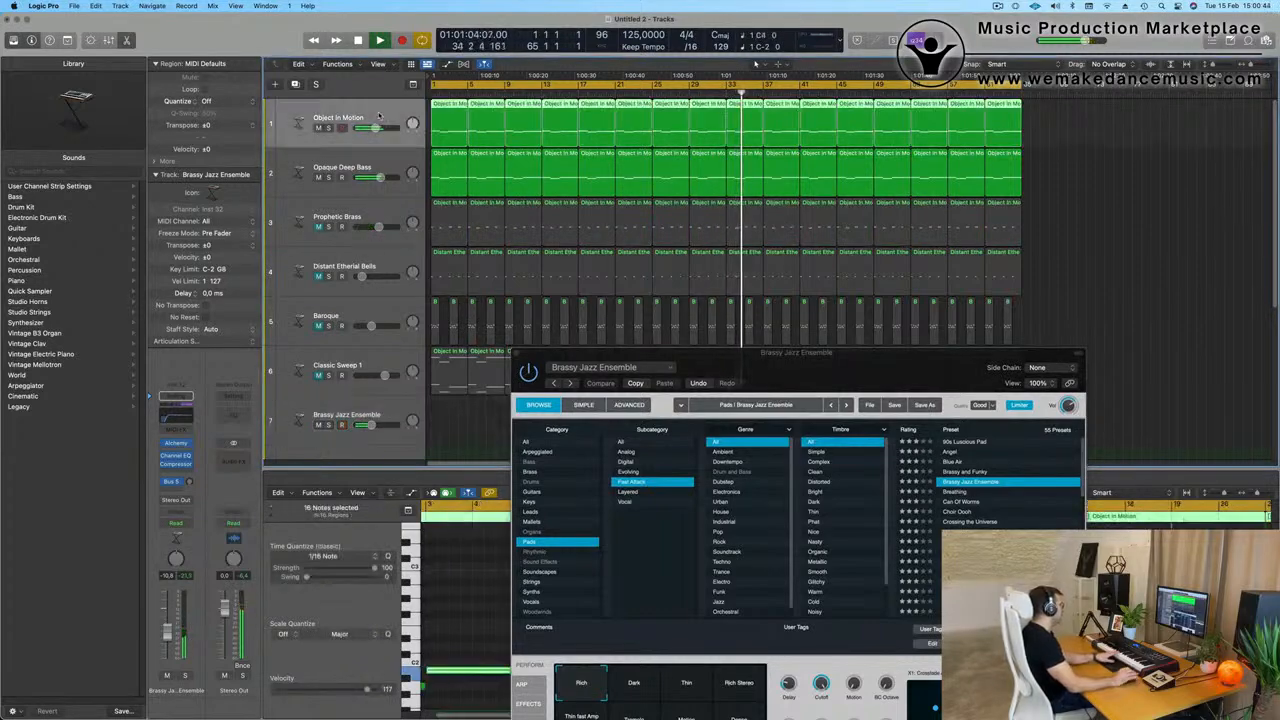
left_click(328, 128)
left_click(328, 128)
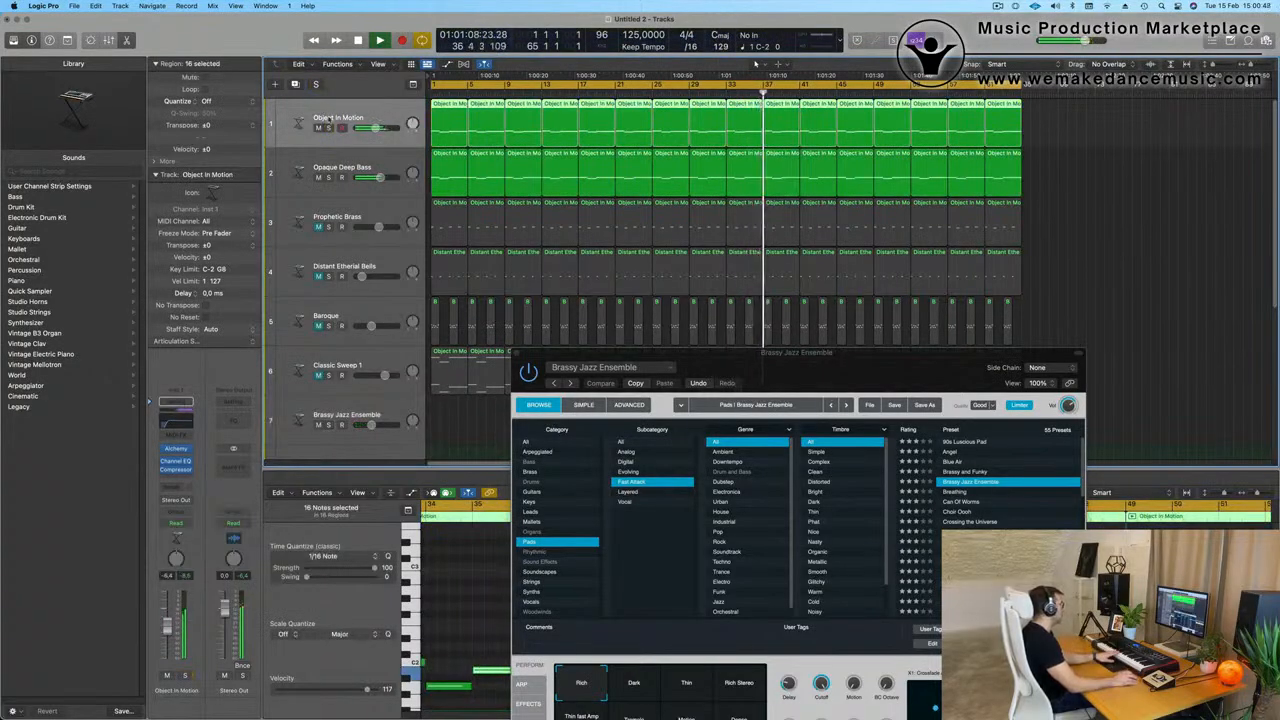
left_click(319, 179)
left_click(318, 129)
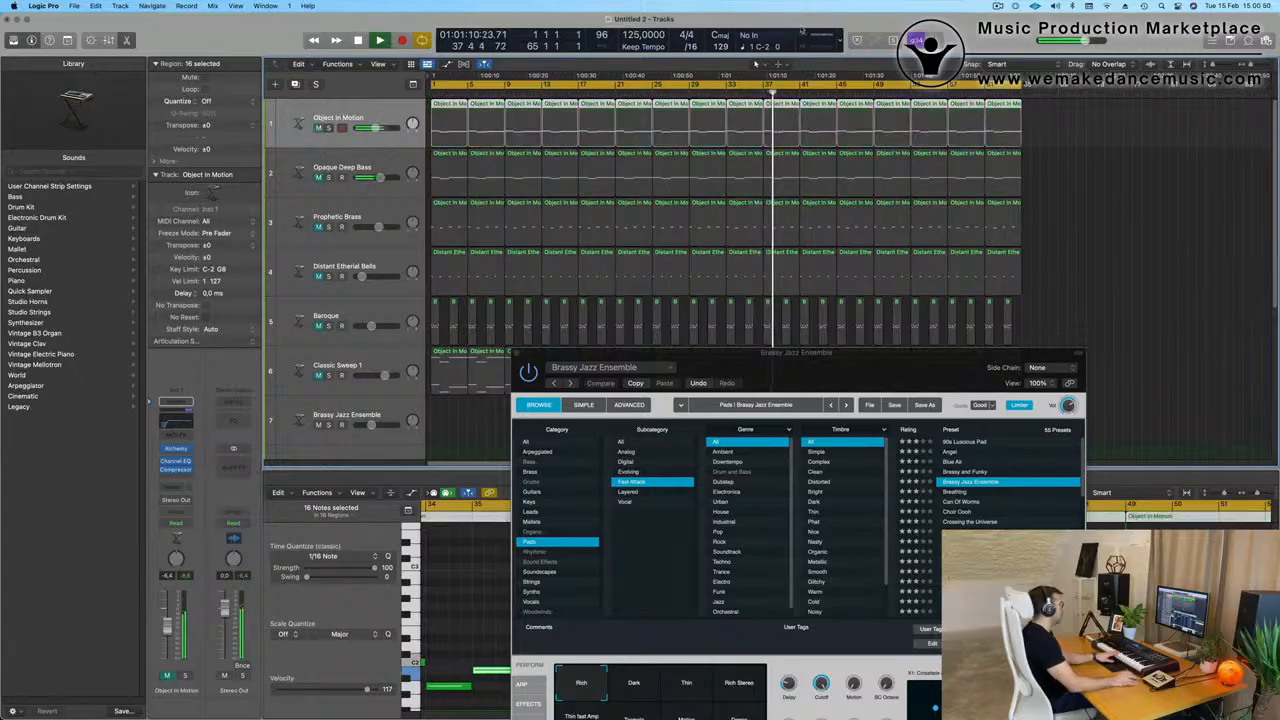
double_click(822, 38)
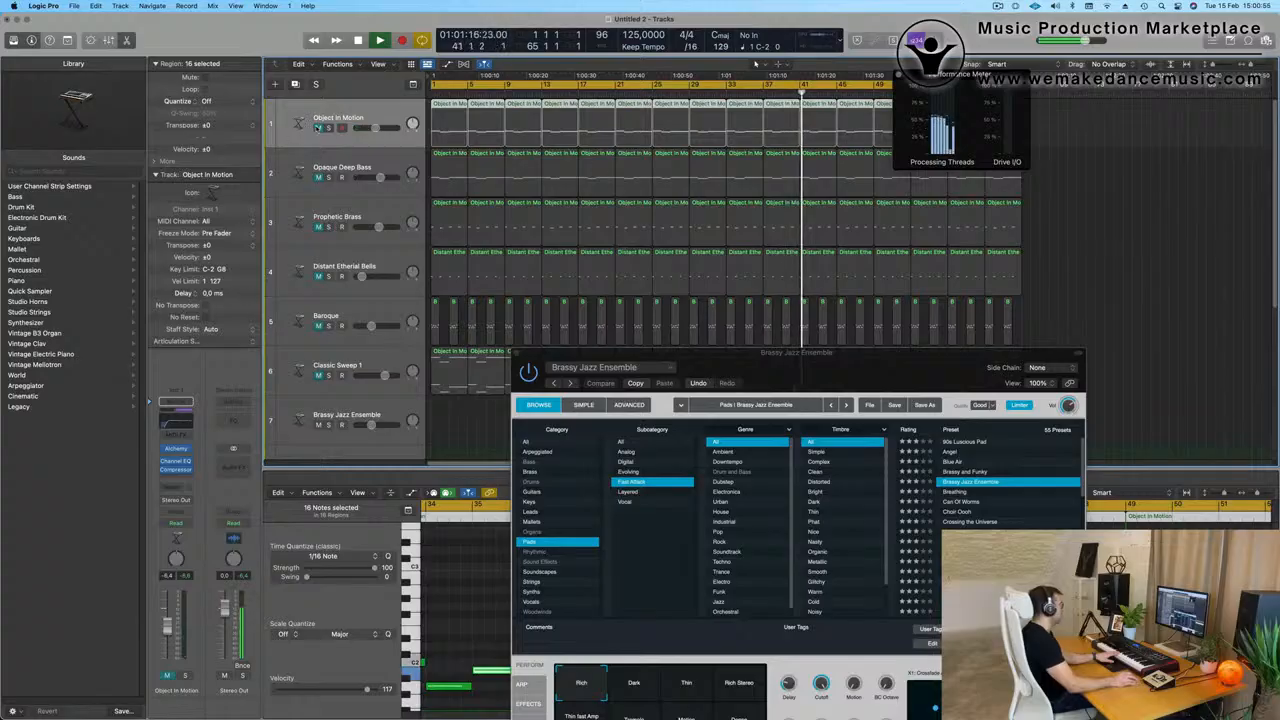
Unmute the Prophetic Brass, Distant Etherial Bells, Baroque and Classic Sweep 1 tracks.
scroll(340, 200, "down", 6)
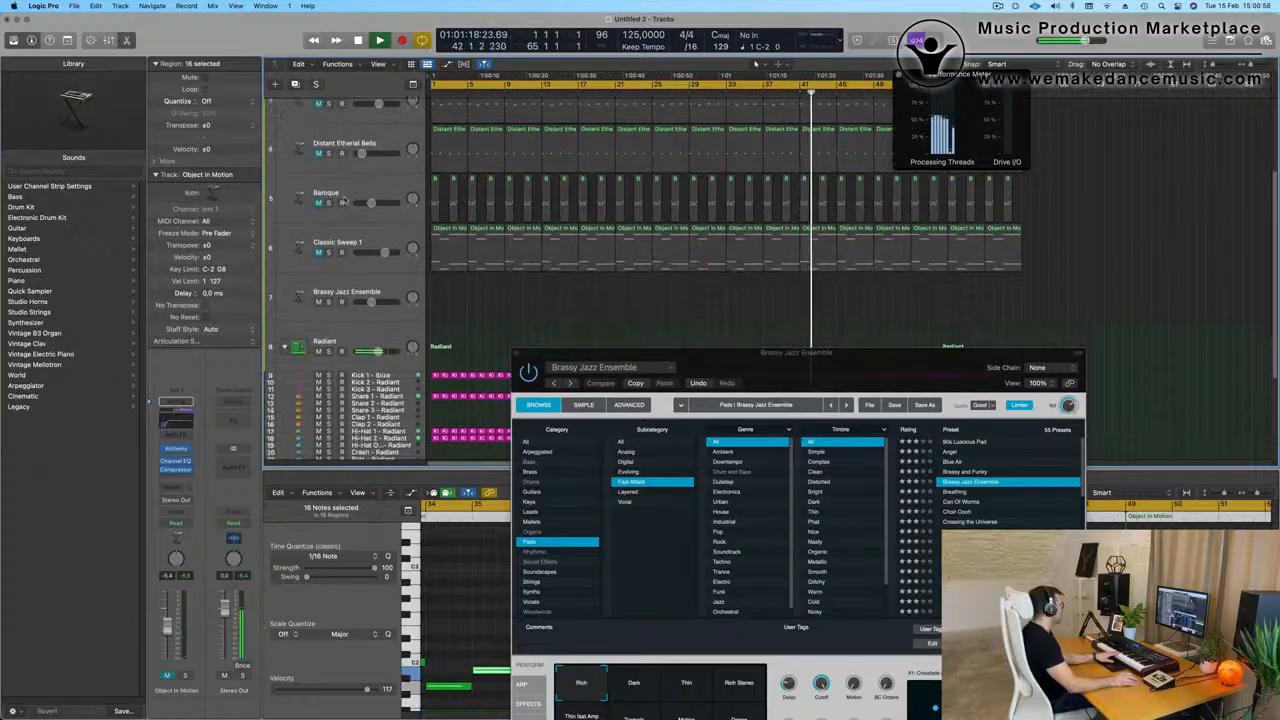
scroll(345, 200, "up", 1)
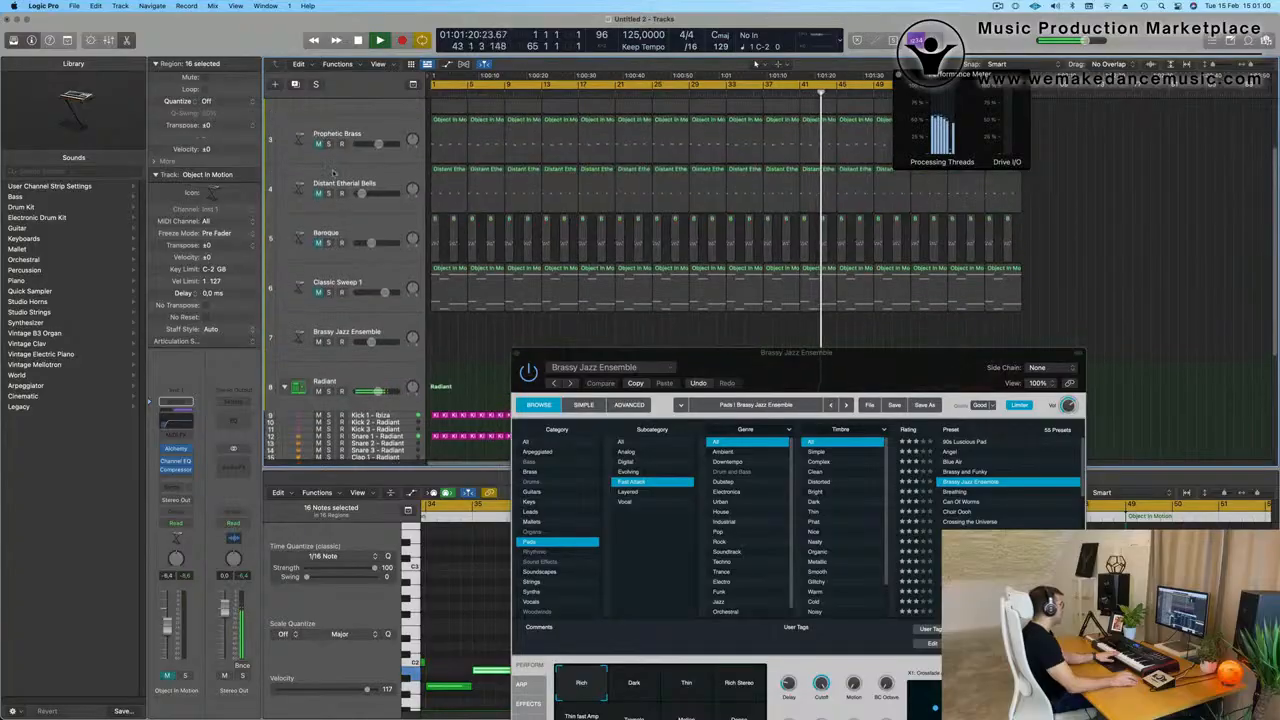
left_click_drag(318, 144, 316, 294)
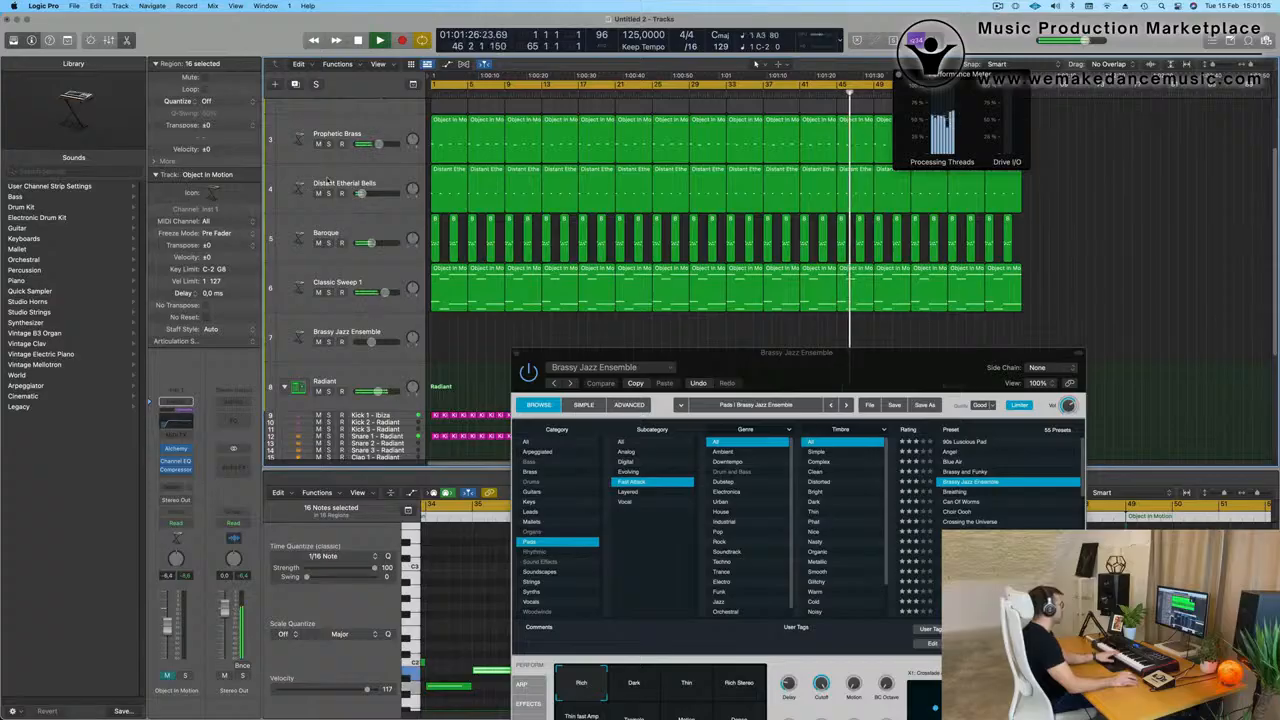
Select the Brassy Jazz Ensemble track for playing and restart playback from the beginning.
left_click(391, 327)
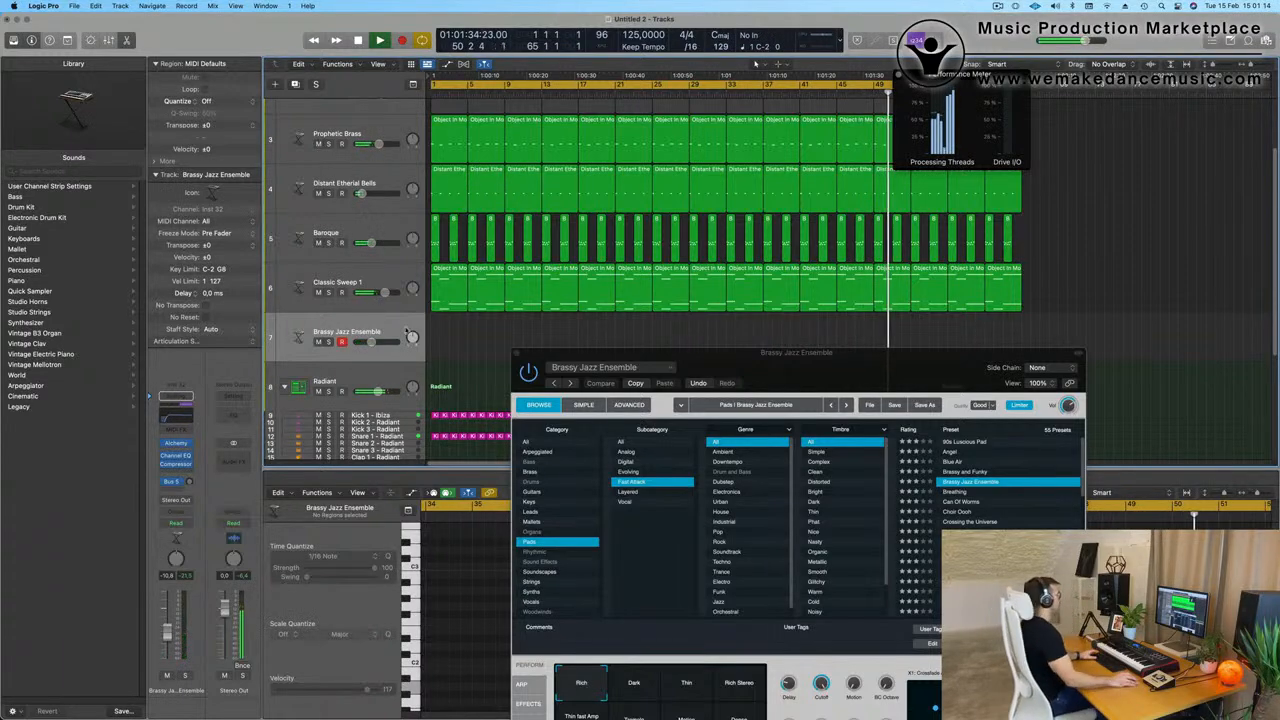
key("space")
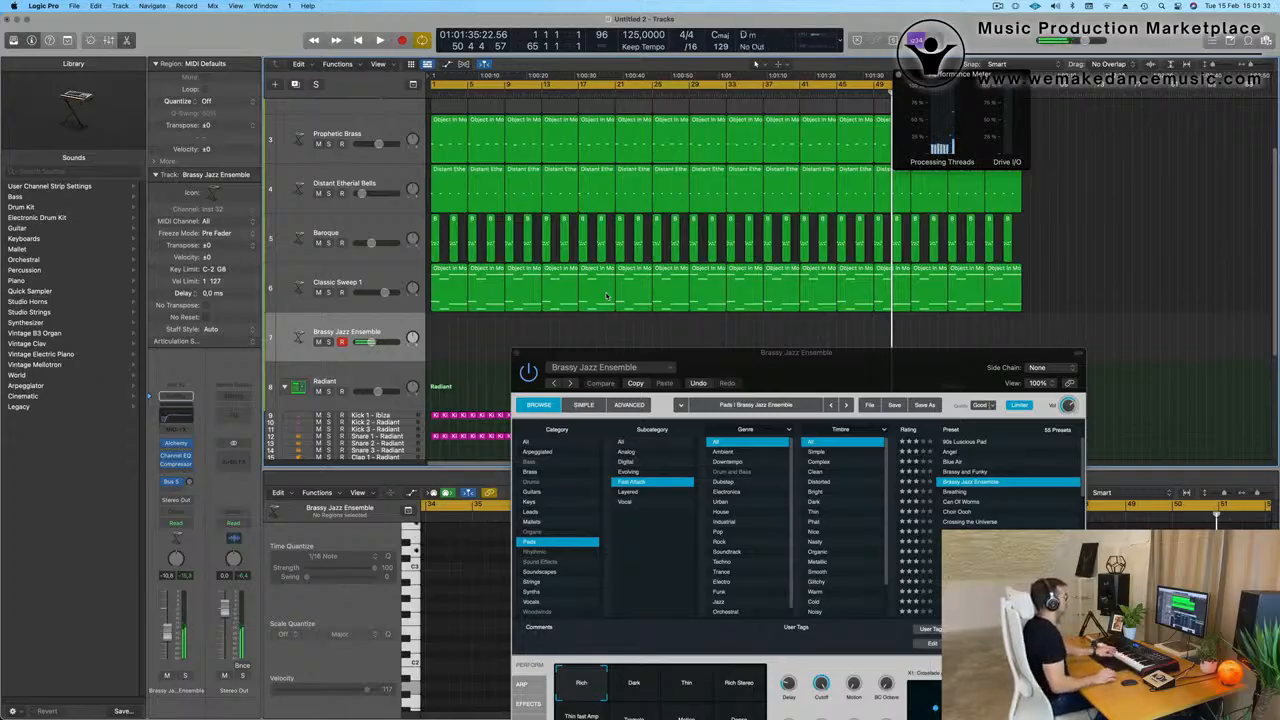
key("space")
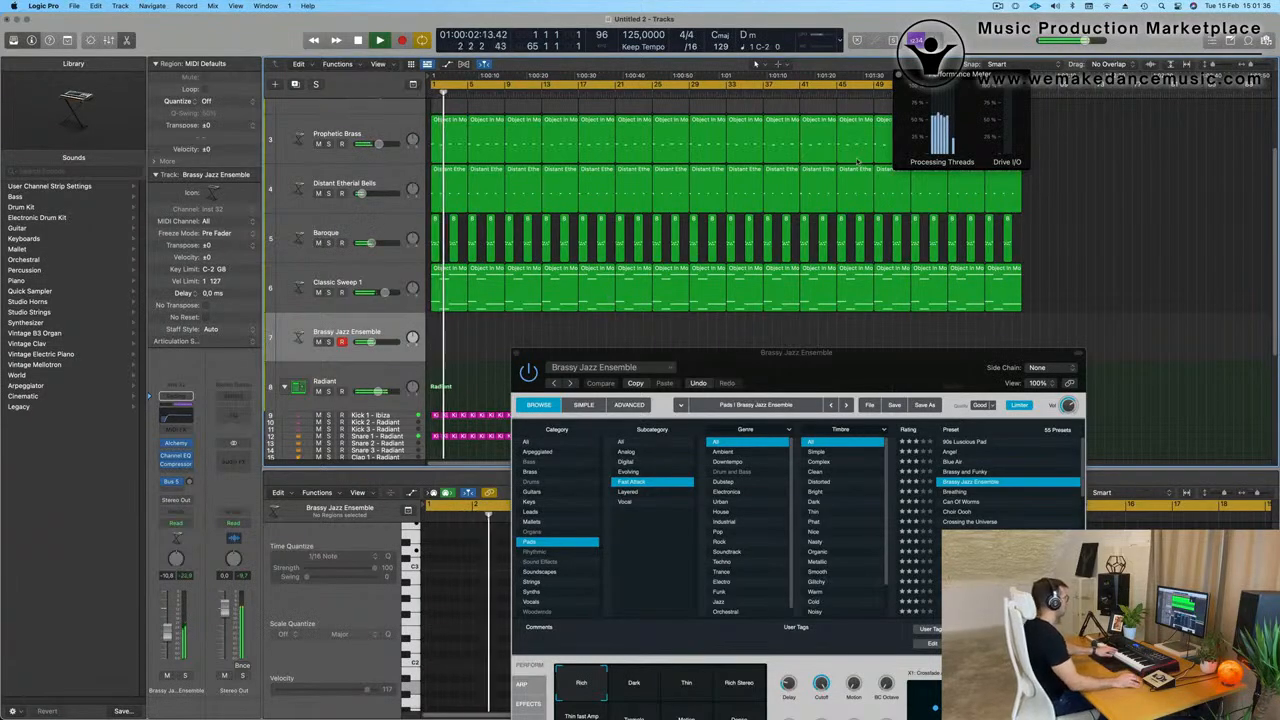
Try the Dark variation, followed by the Can Of Worms, Metallic Sweeps, Spacey Echo Bells and Sparkle Motion pad presets.
left_click_drag(900, 359, 937, 276)
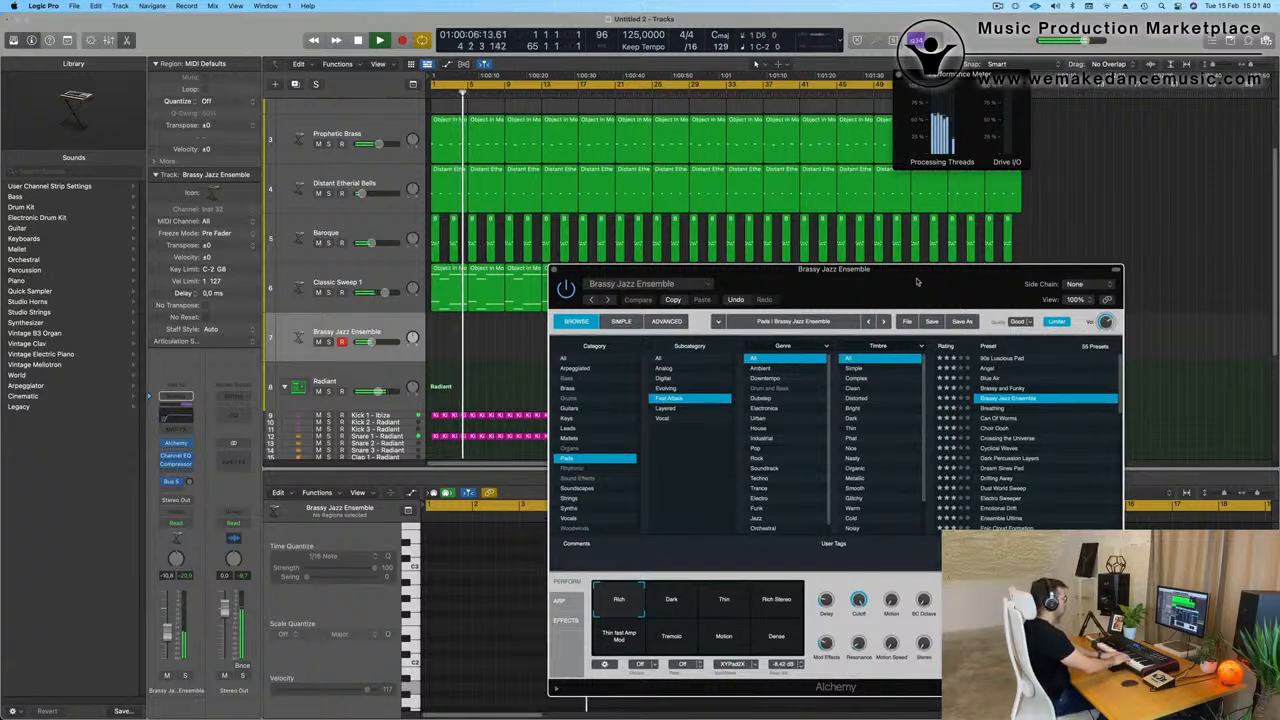
left_click(672, 601)
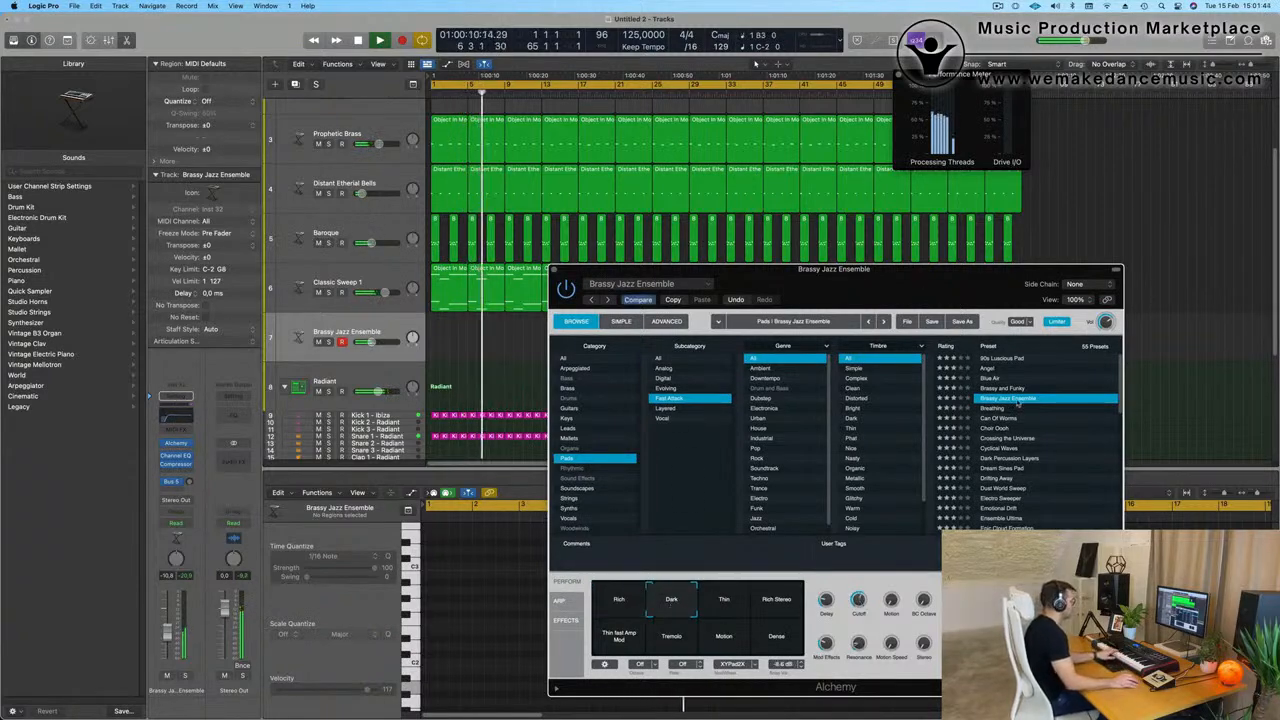
left_click(996, 418)
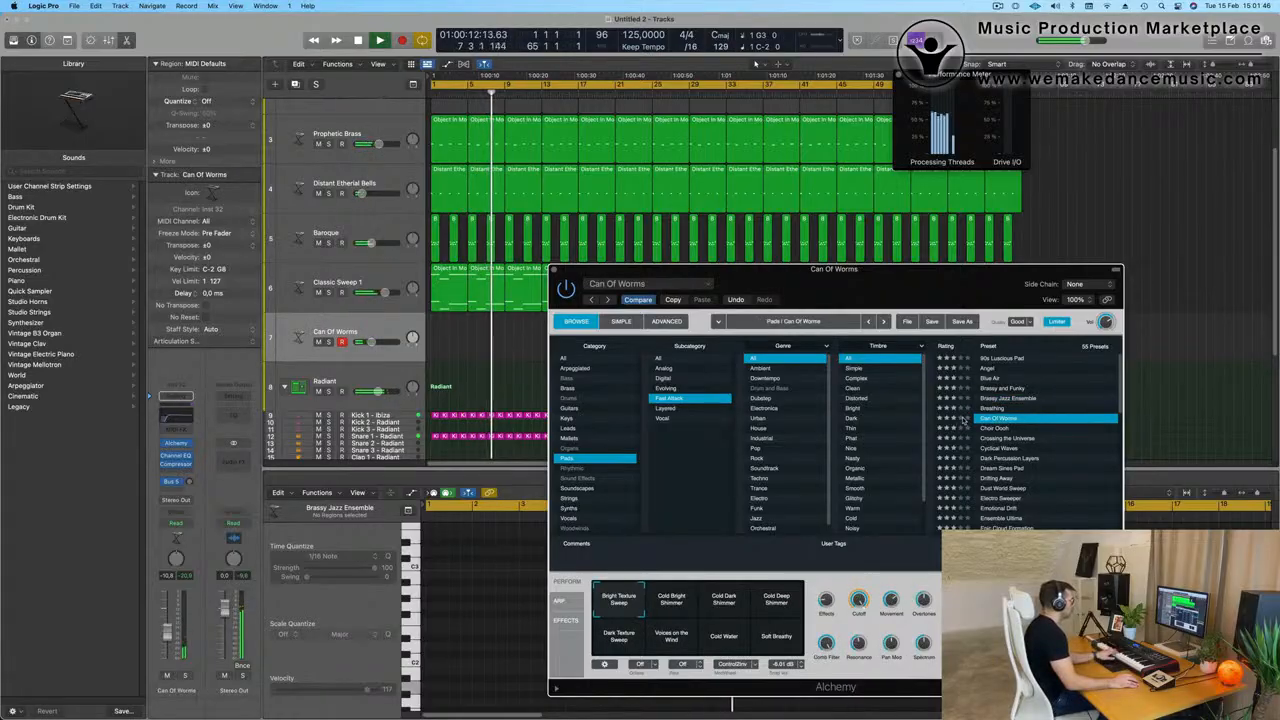
scroll(1055, 460, "down", 3)
scroll(1055, 460, "down", 3)
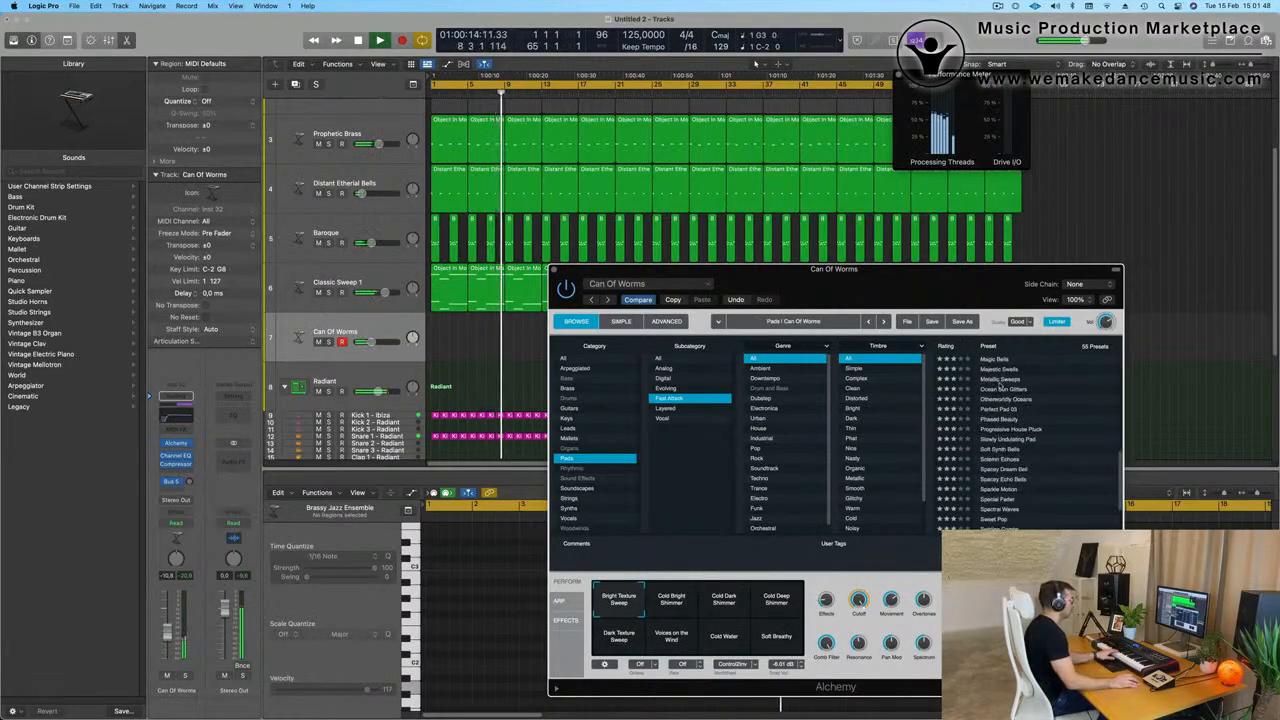
left_click(1000, 381)
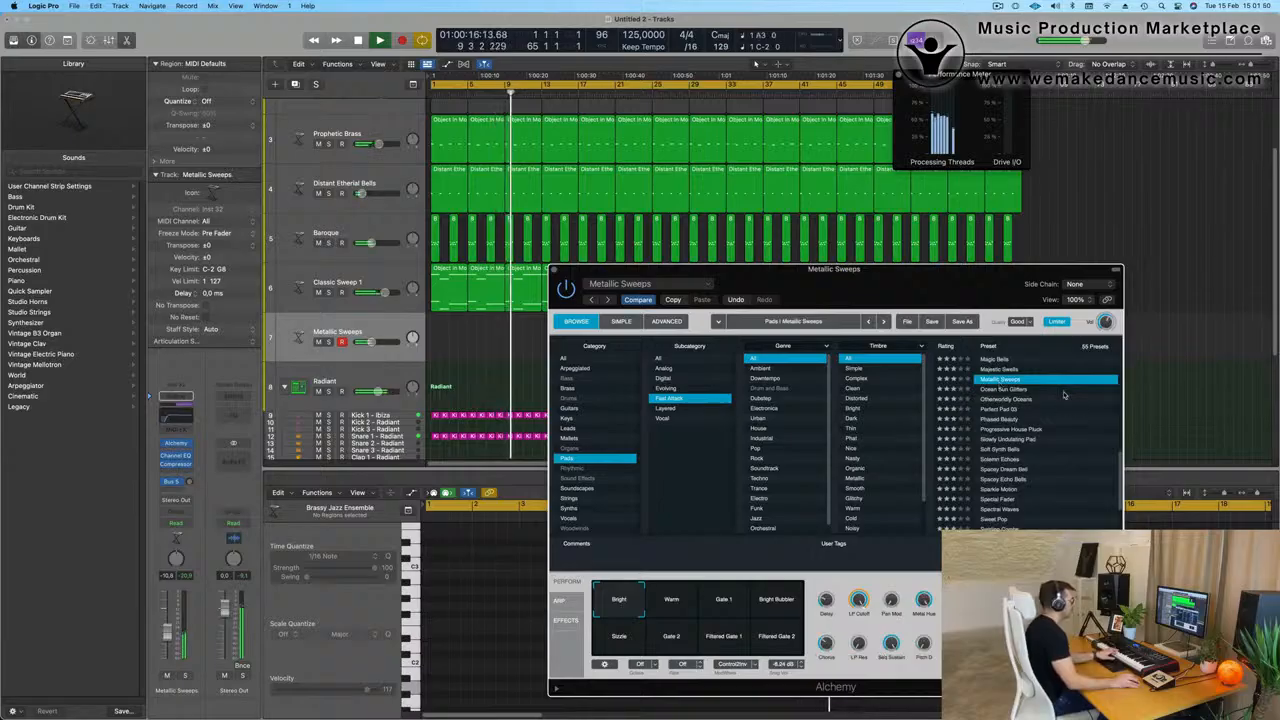
scroll(1060, 393, "down", 2)
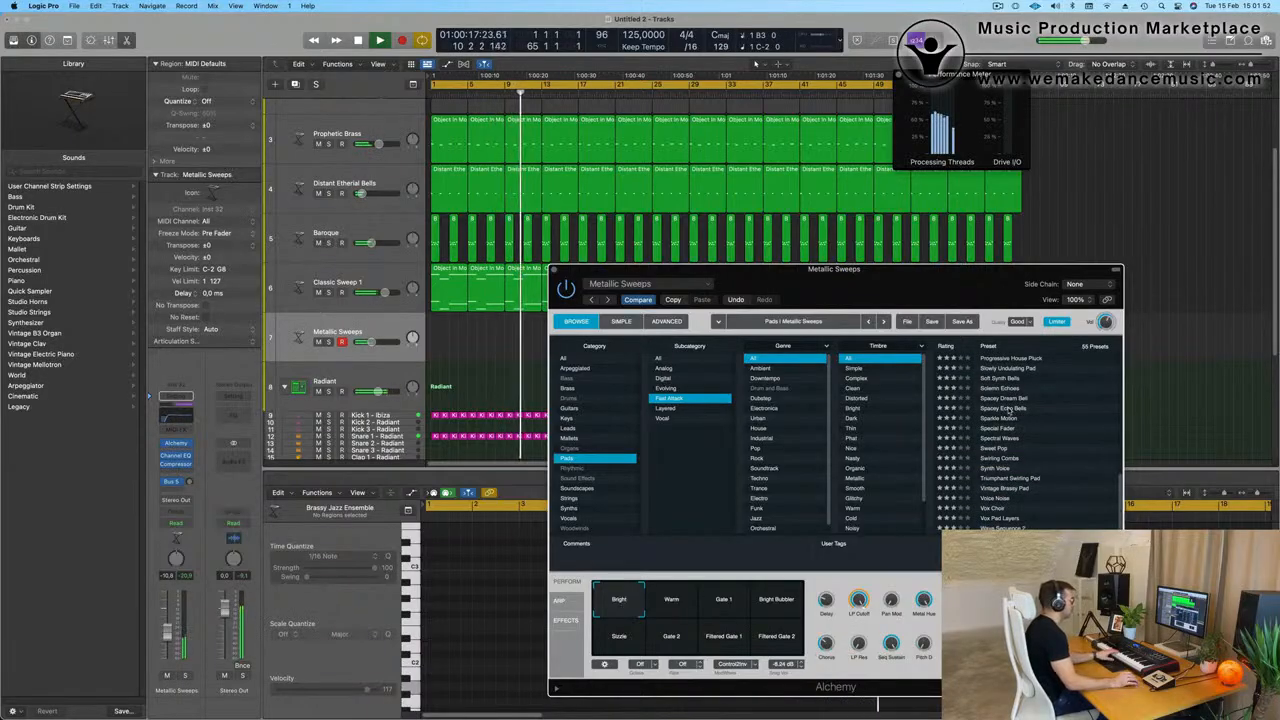
left_click(1008, 408)
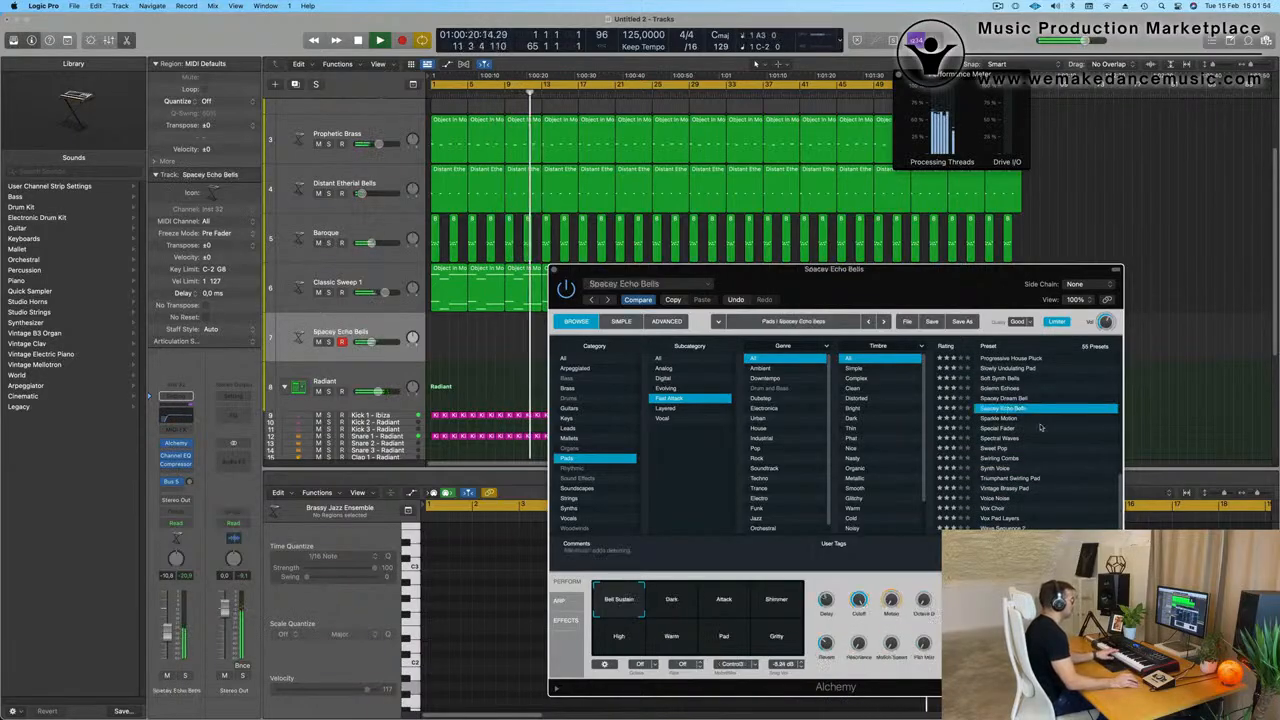
left_click(1010, 419)
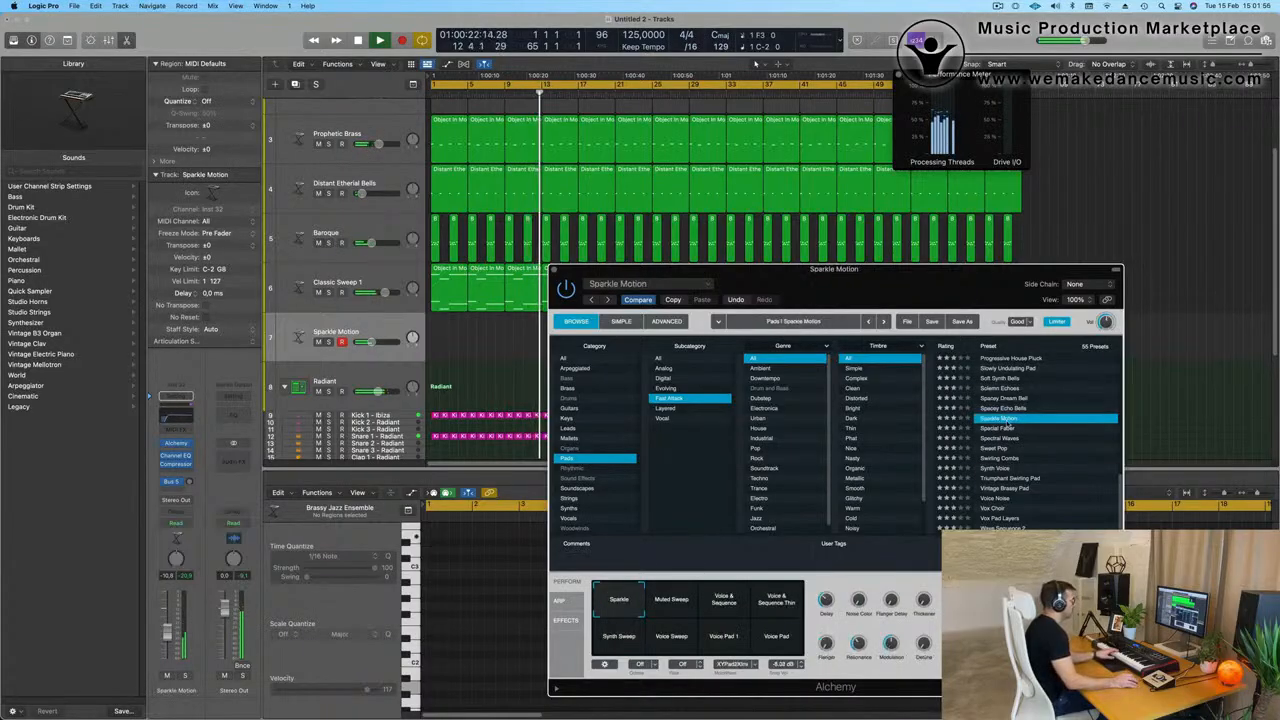
Audition the Triumphant Swirling Pad, Vox Choir, Wave Sequence 2, Angel, Breathing and Crossing the Universe presets on the pad track.
left_click(1010, 478)
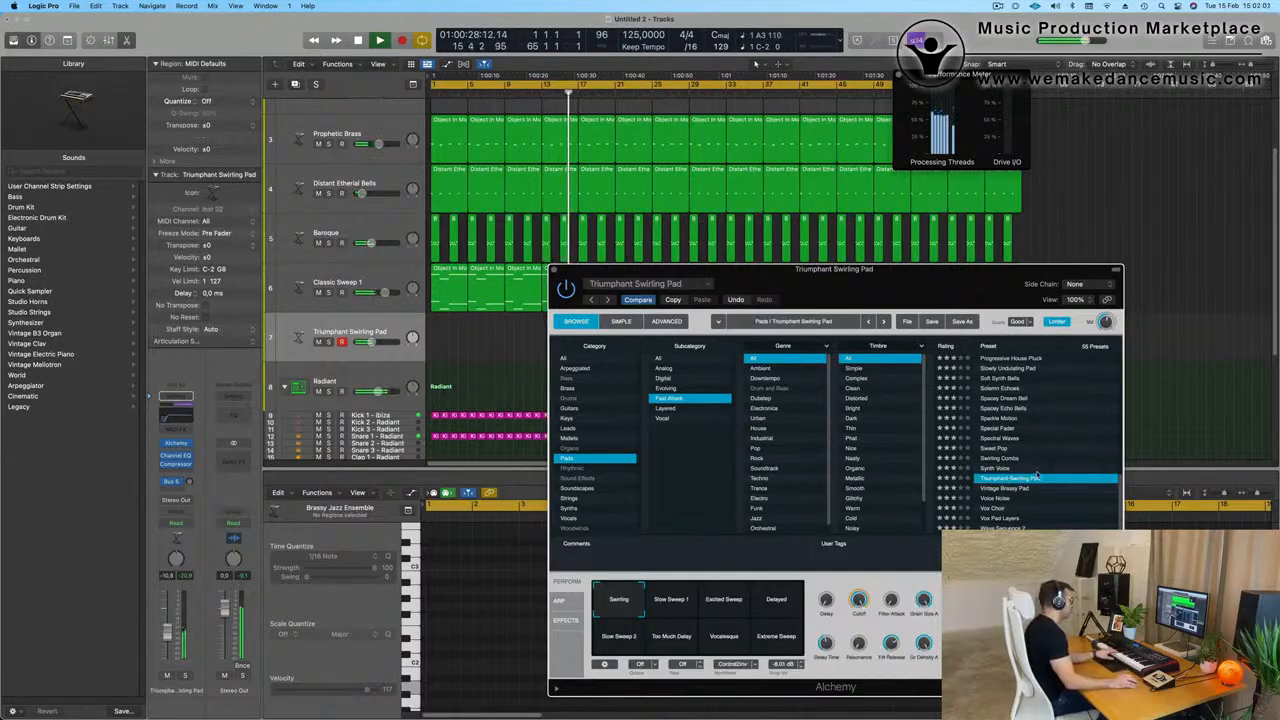
left_click(995, 508)
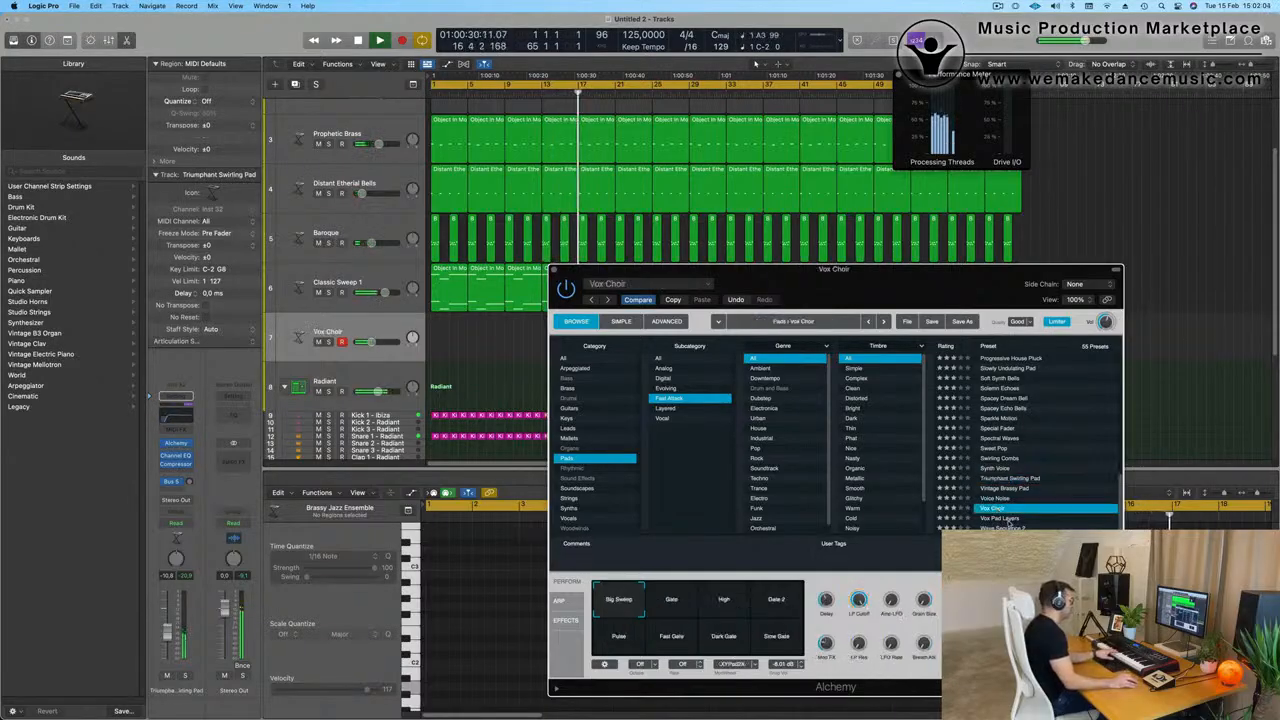
left_click(1012, 528)
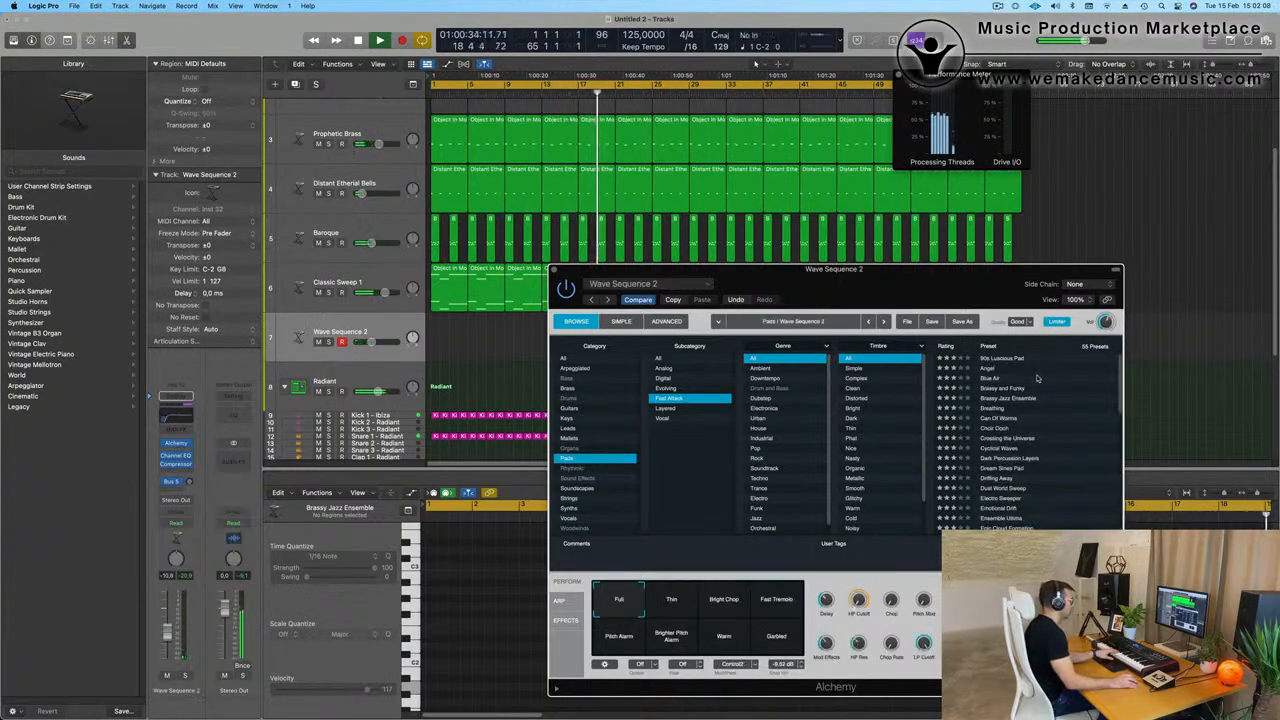
left_click(1005, 368)
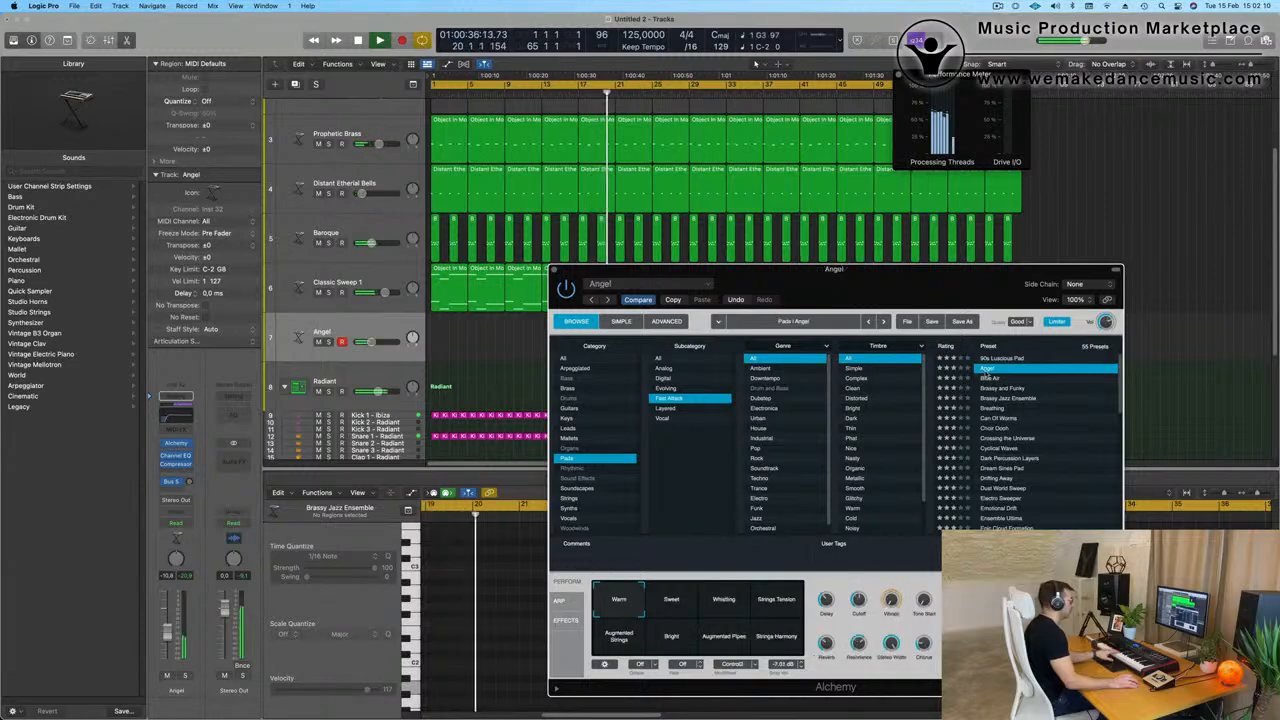
left_click(1010, 408)
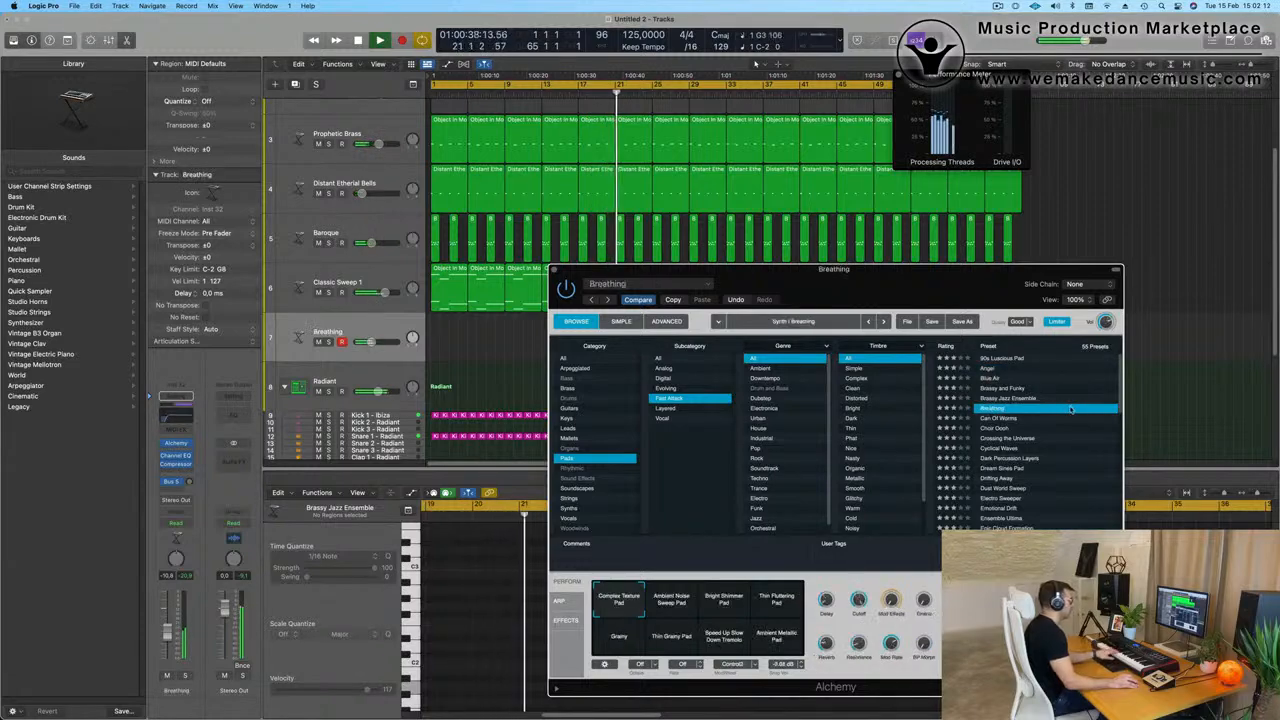
left_click(1012, 438)
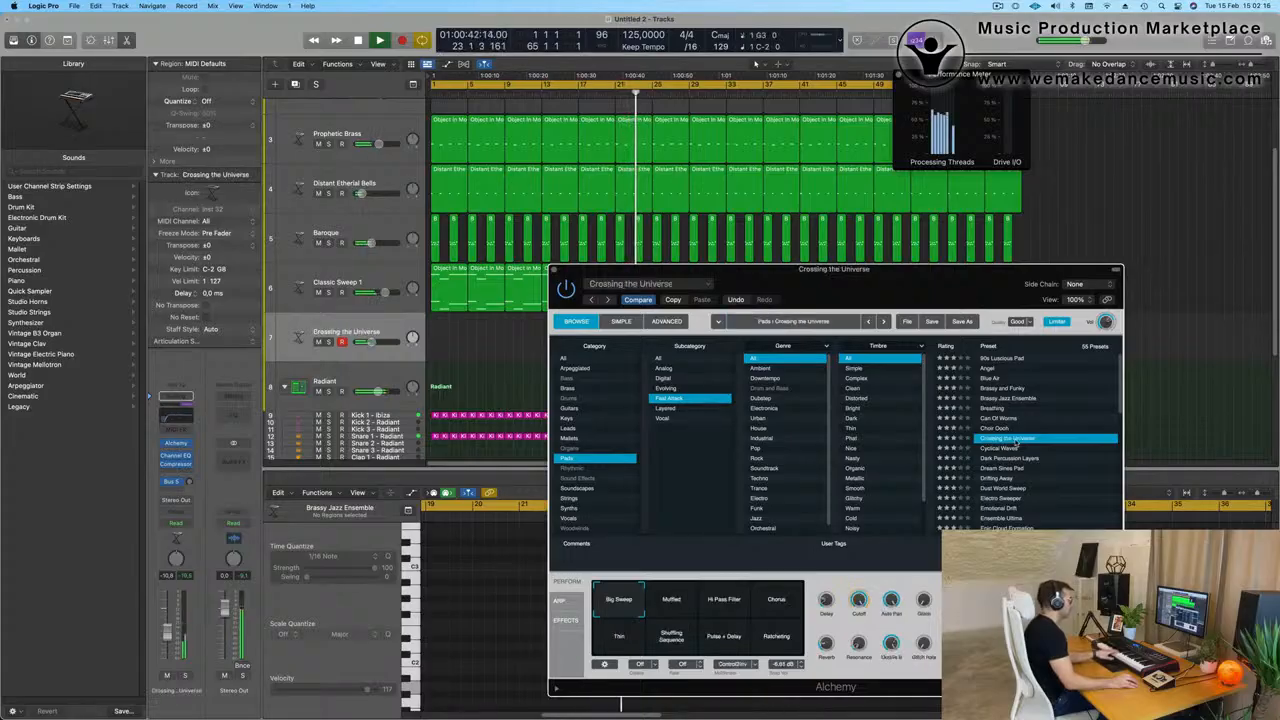
Load the Epic Cloud Formation pad preset on the track and raise the track's volume.
scroll(1069, 433, "down", 5)
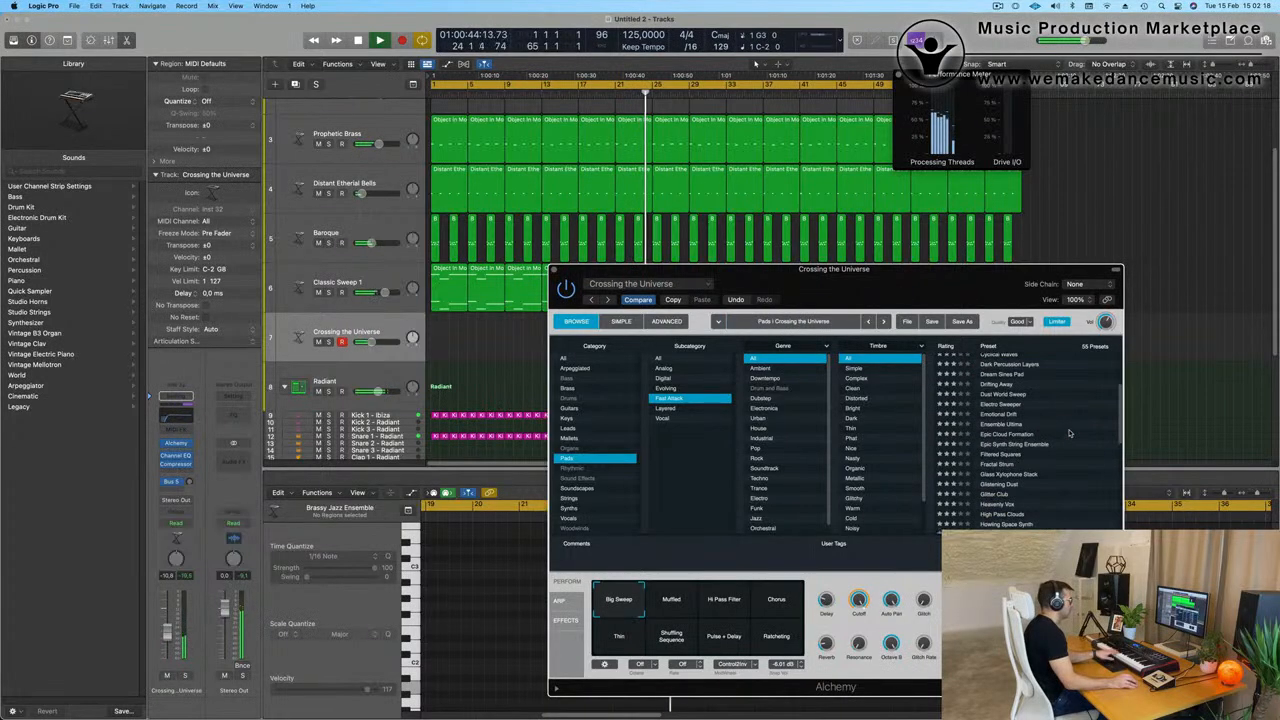
left_click(995, 436)
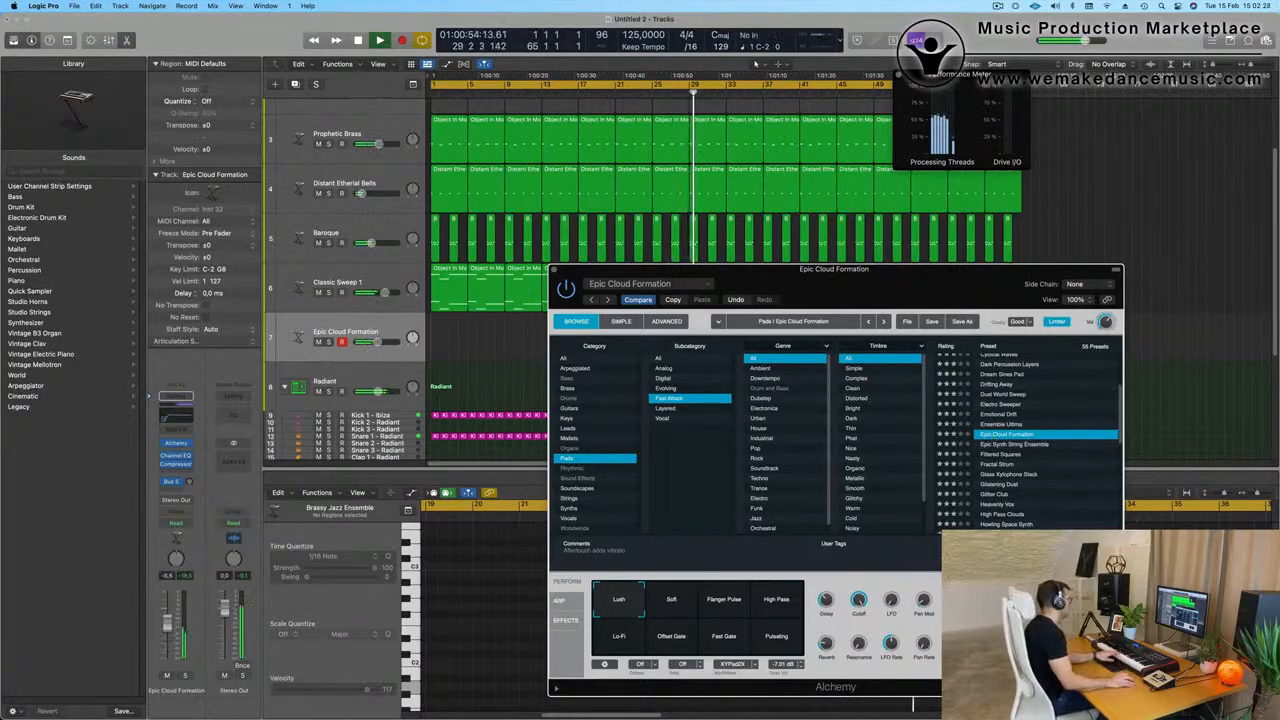
Unmute the Object In Motion and Opaque Deep Bass tracks and raise the Epic Cloud Formation volume to -1.0 dB.
scroll(366, 130, "up", 5)
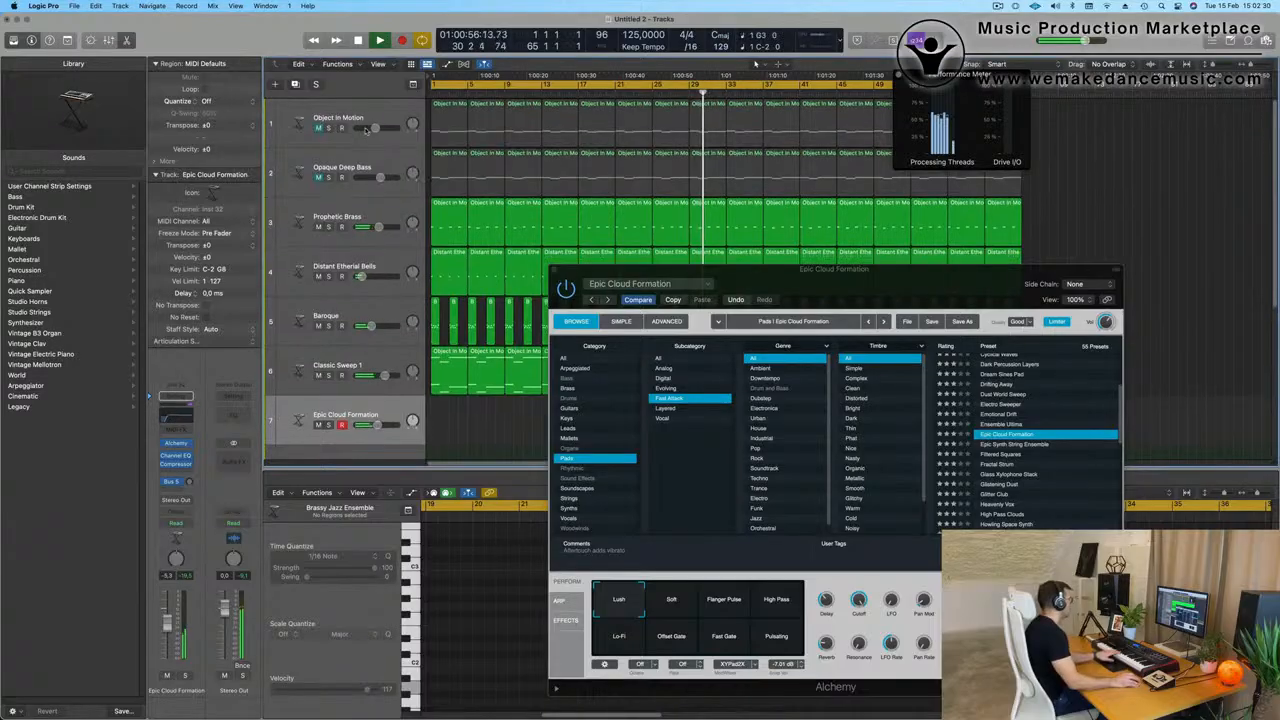
left_click(318, 128)
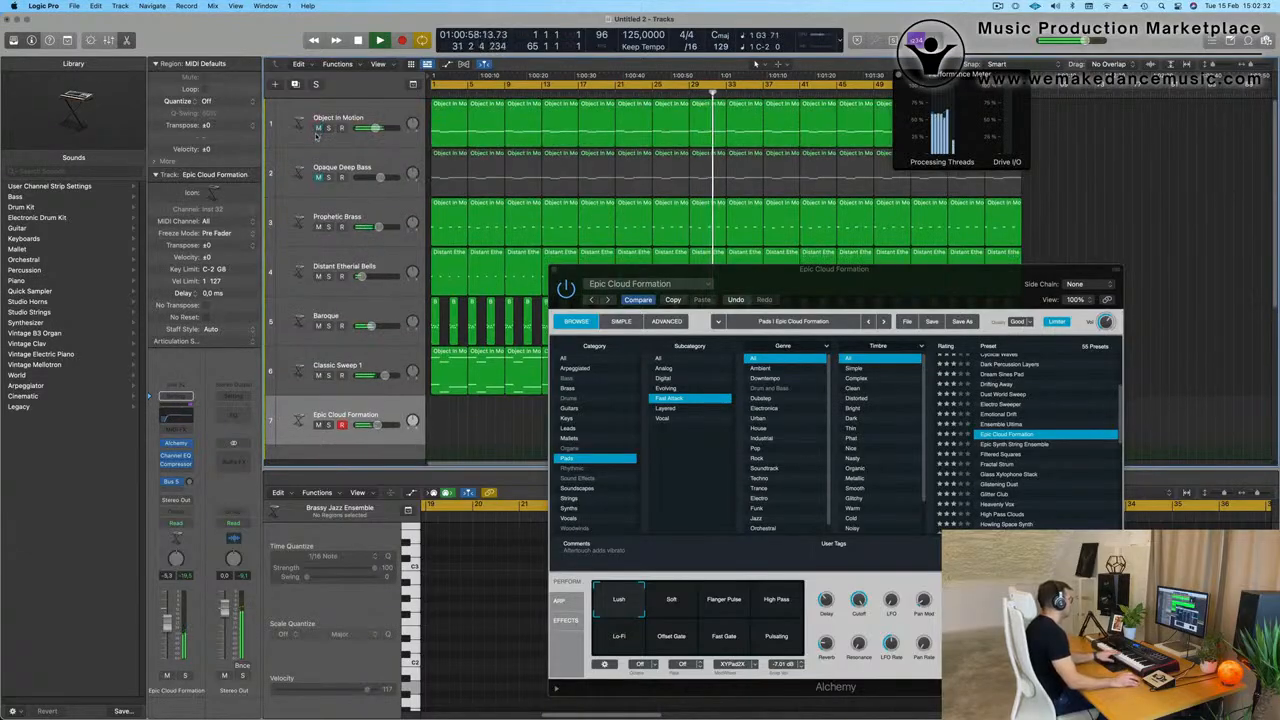
left_click(319, 177)
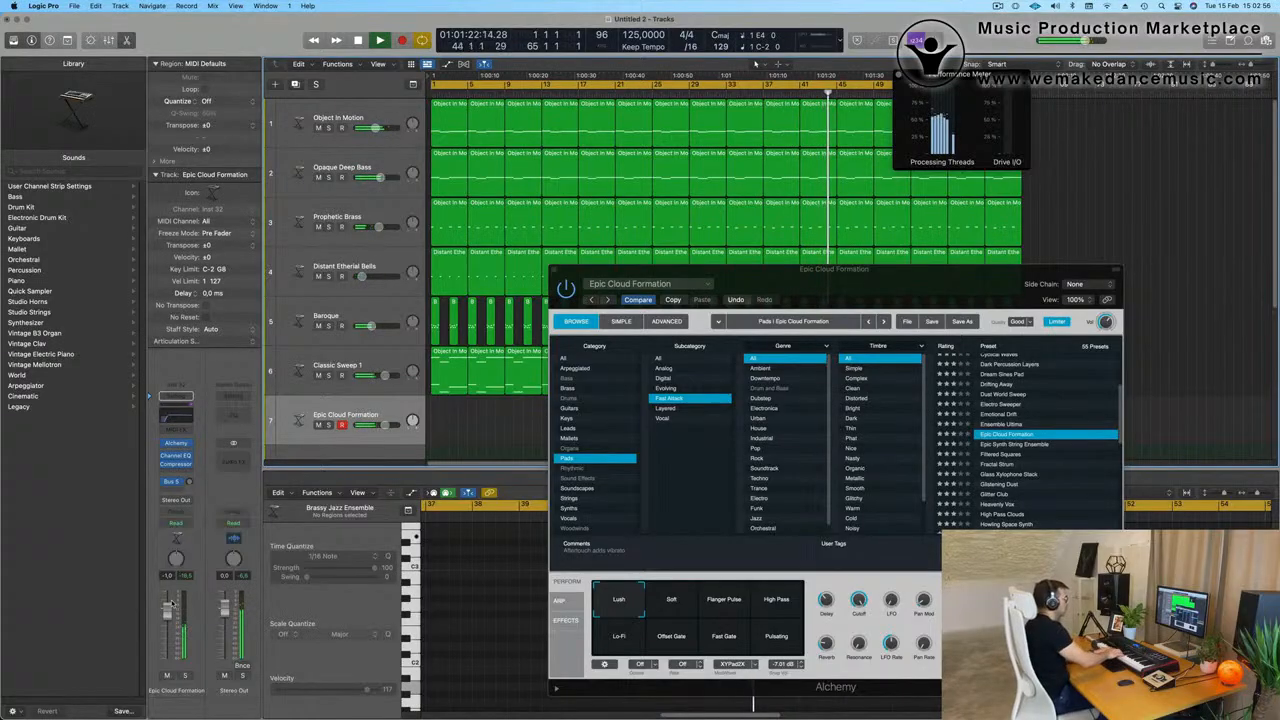
Record an Epic Cloud Formation pad take on track 7 while the arrangement plays, and clear the Alchemy window off the arrangement.
key("r")
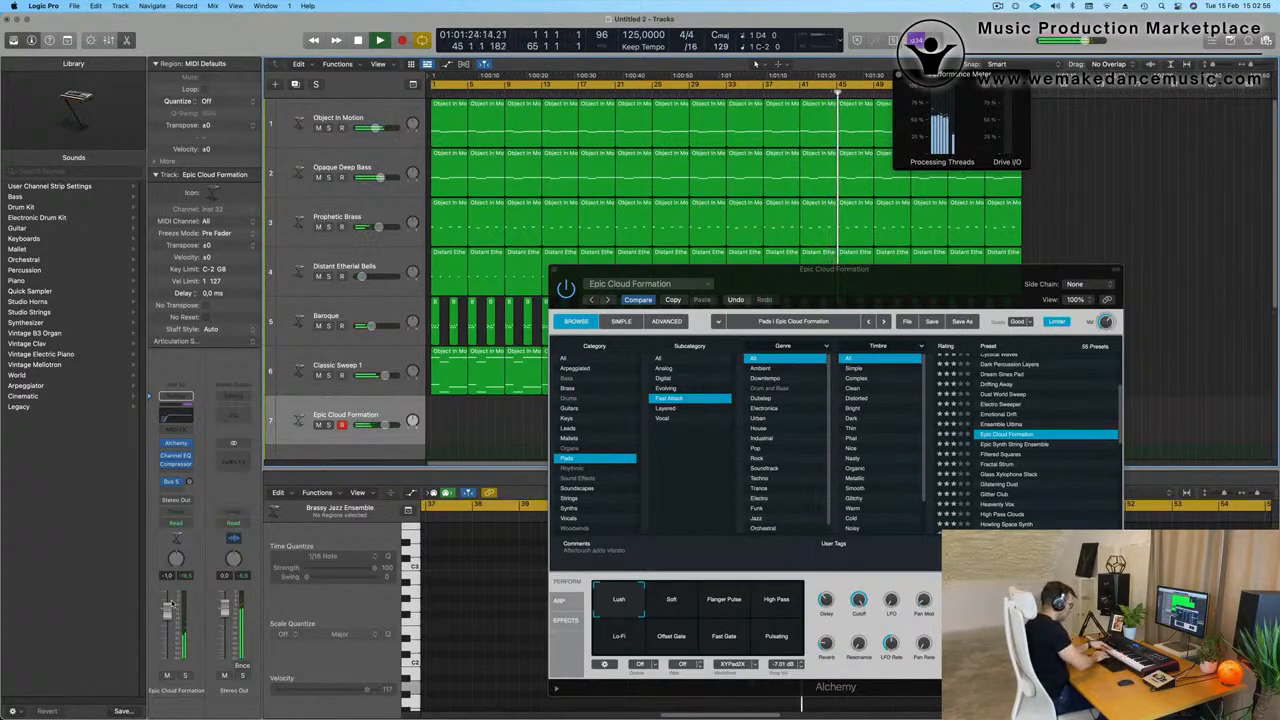
key("t")
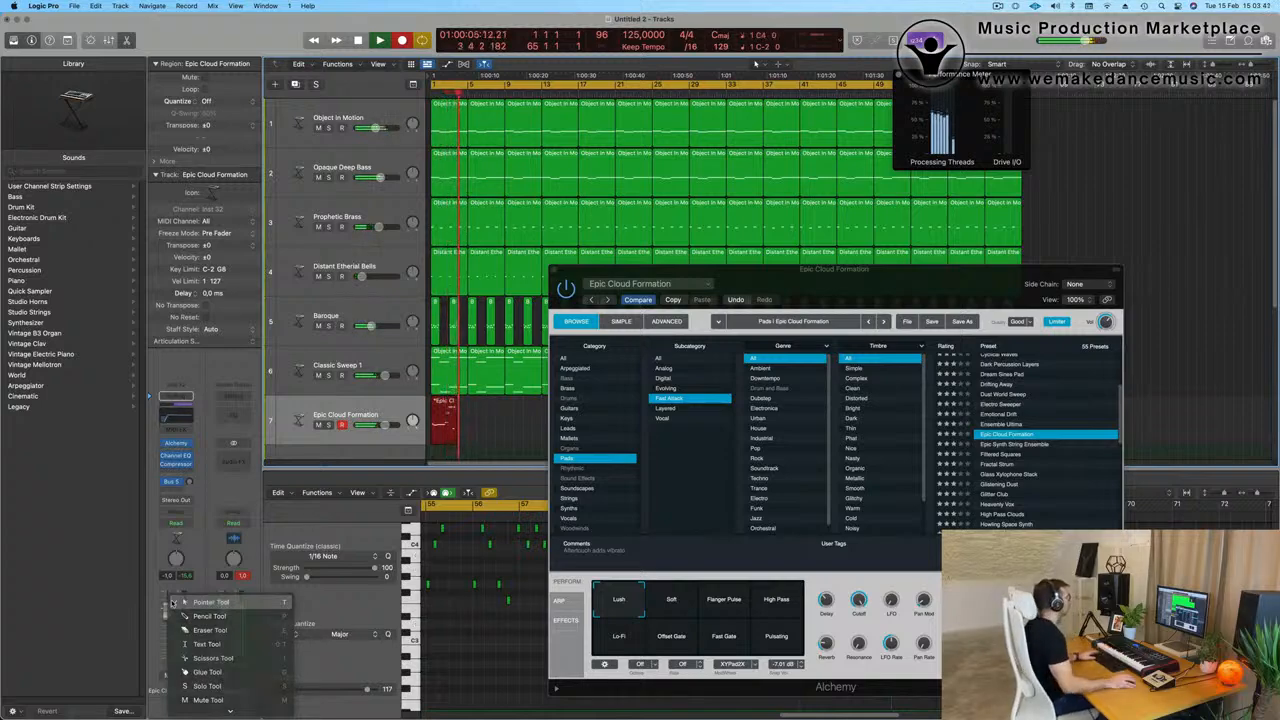
key("space")
left_click_drag(906, 277, 810, 521)
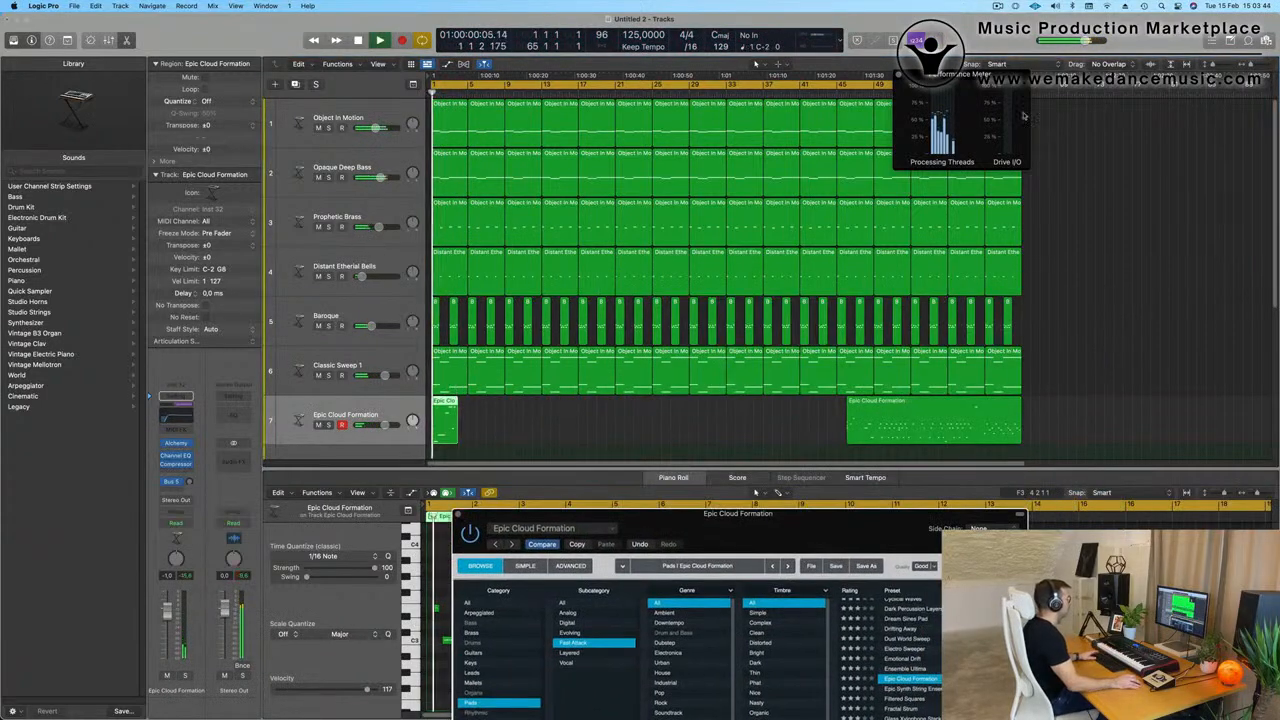
Play back the recorded pad take from about bars 61 and 55 and open its long region in the Piano Roll.
left_click_drag(960, 73, 625, 89)
key("space")
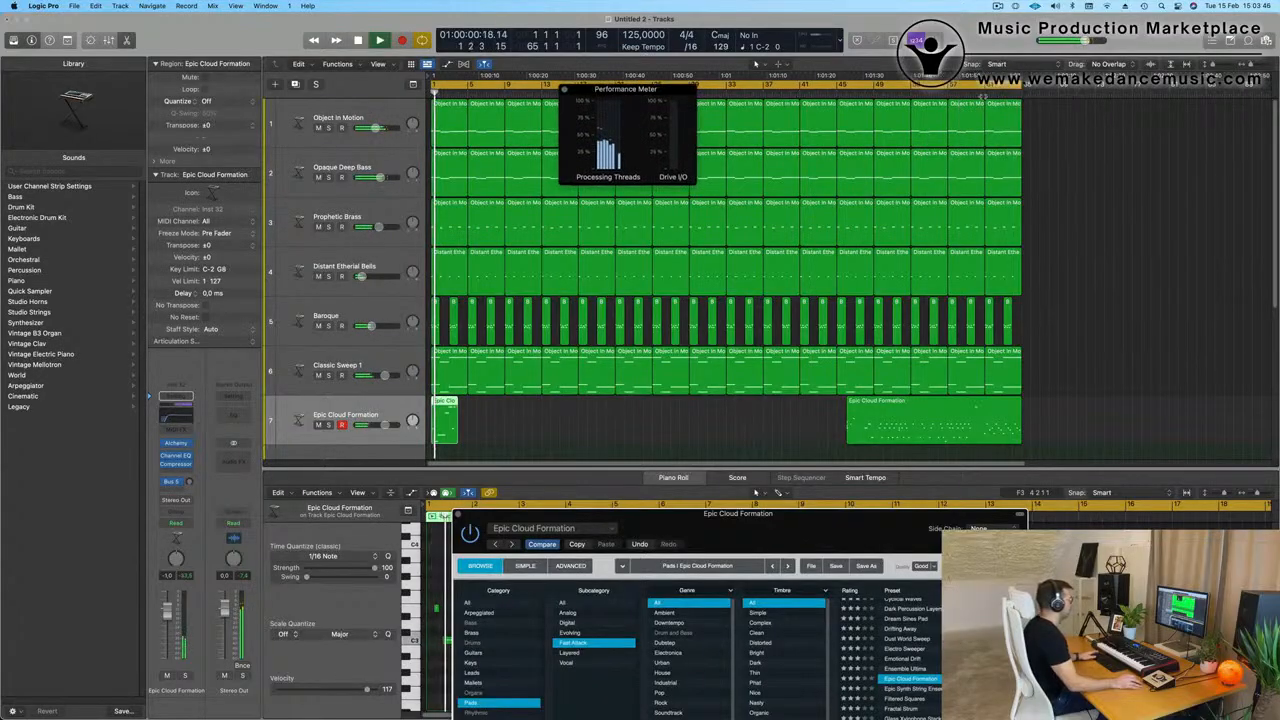
left_click(984, 93)
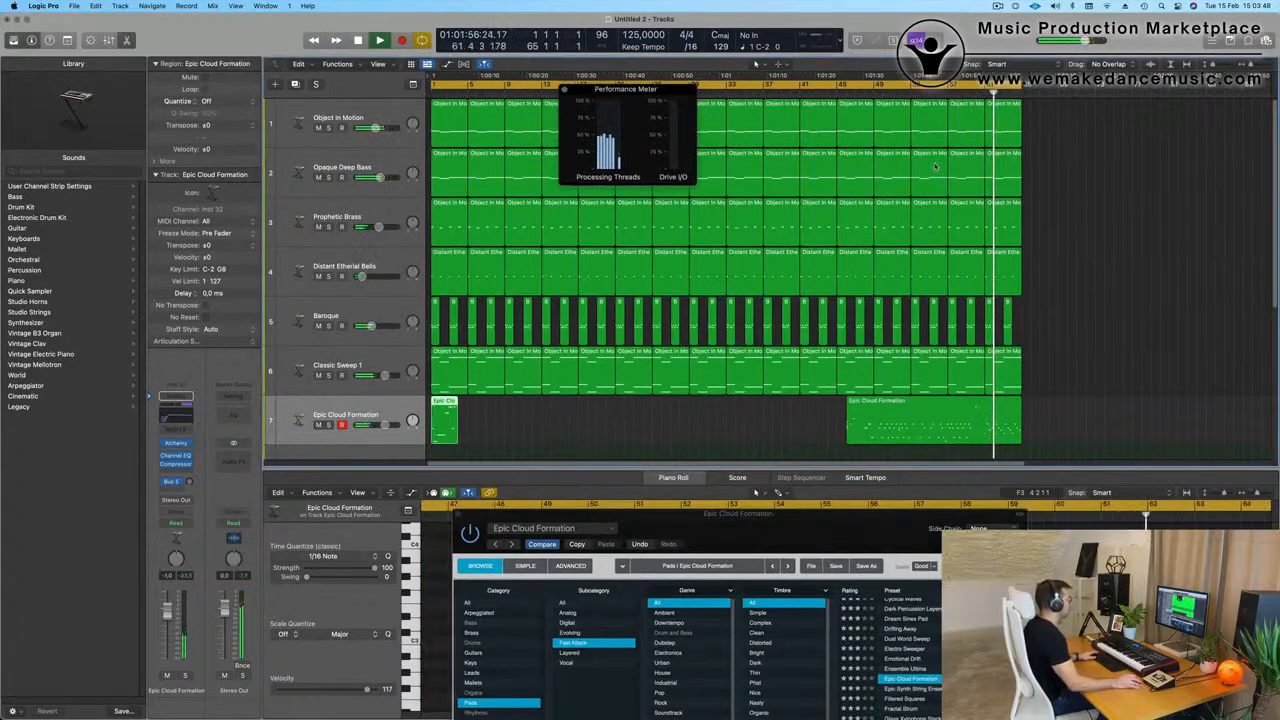
left_click(930, 96)
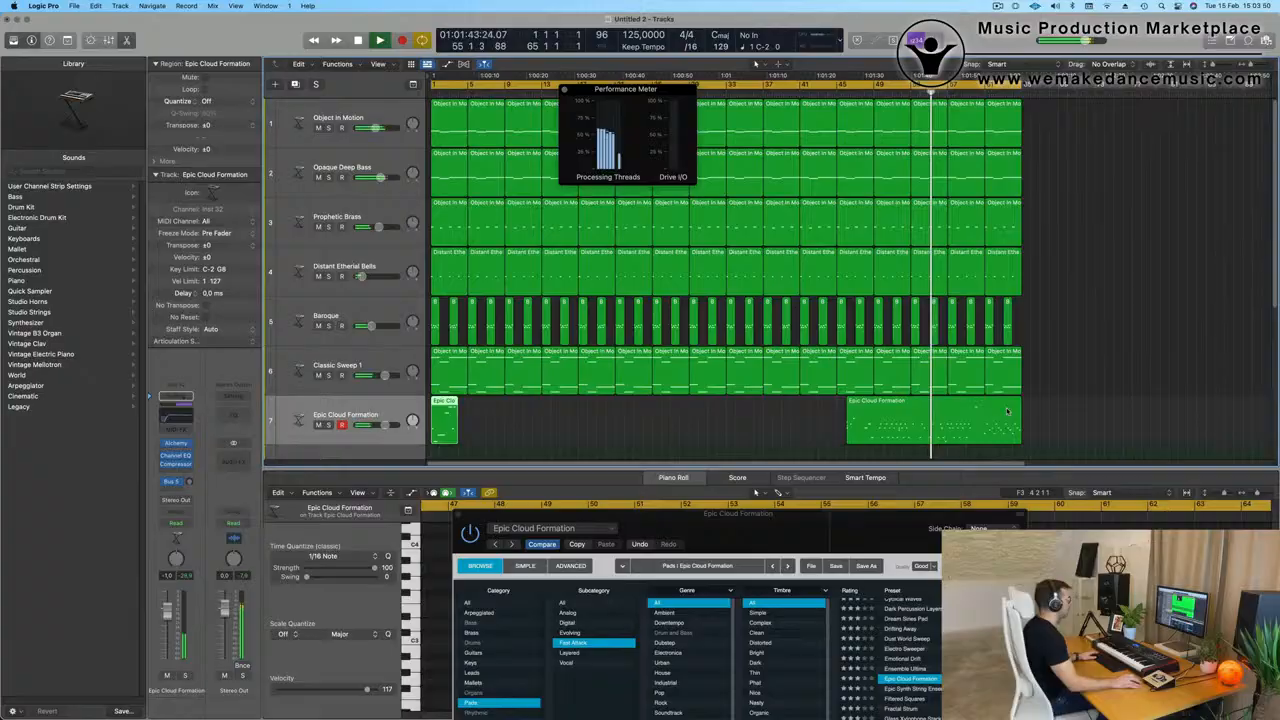
double_click(950, 415)
left_click_drag(738, 513, 463, 624)
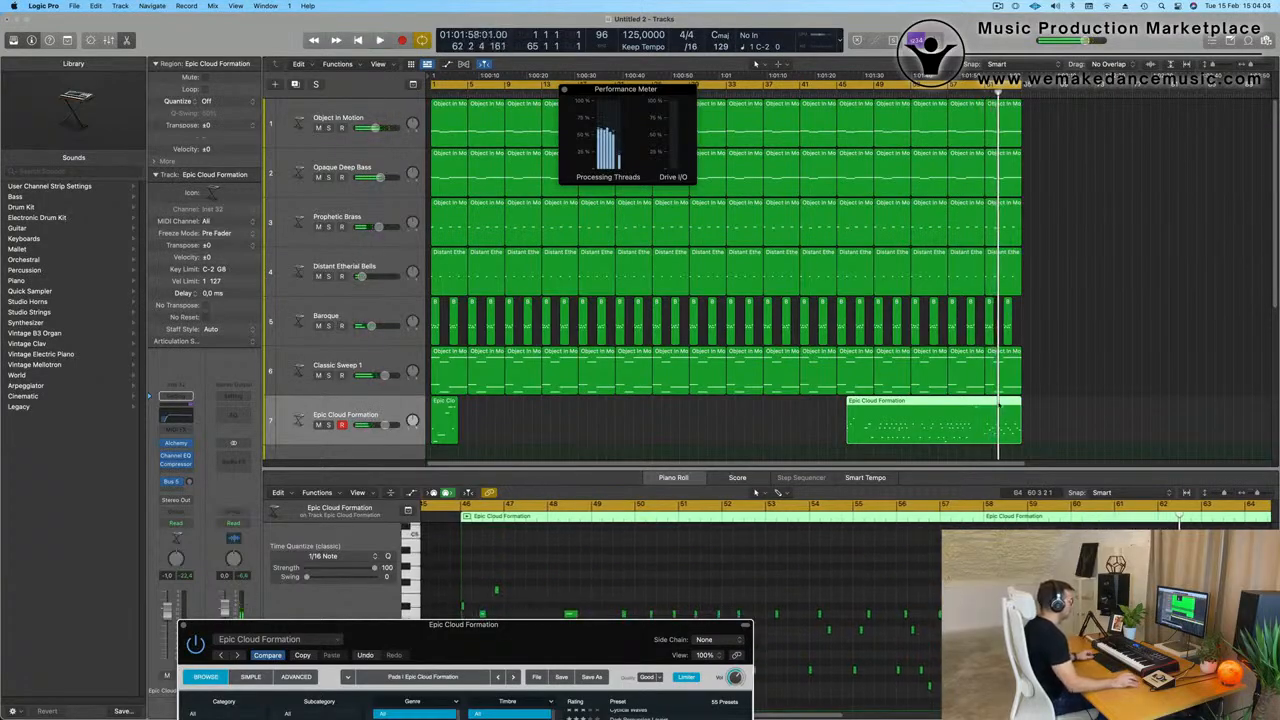
Split the long Epic Cloud Formation region at bar 61, and delete its earlier part and the short region at bar 1.
double_click(986, 409)
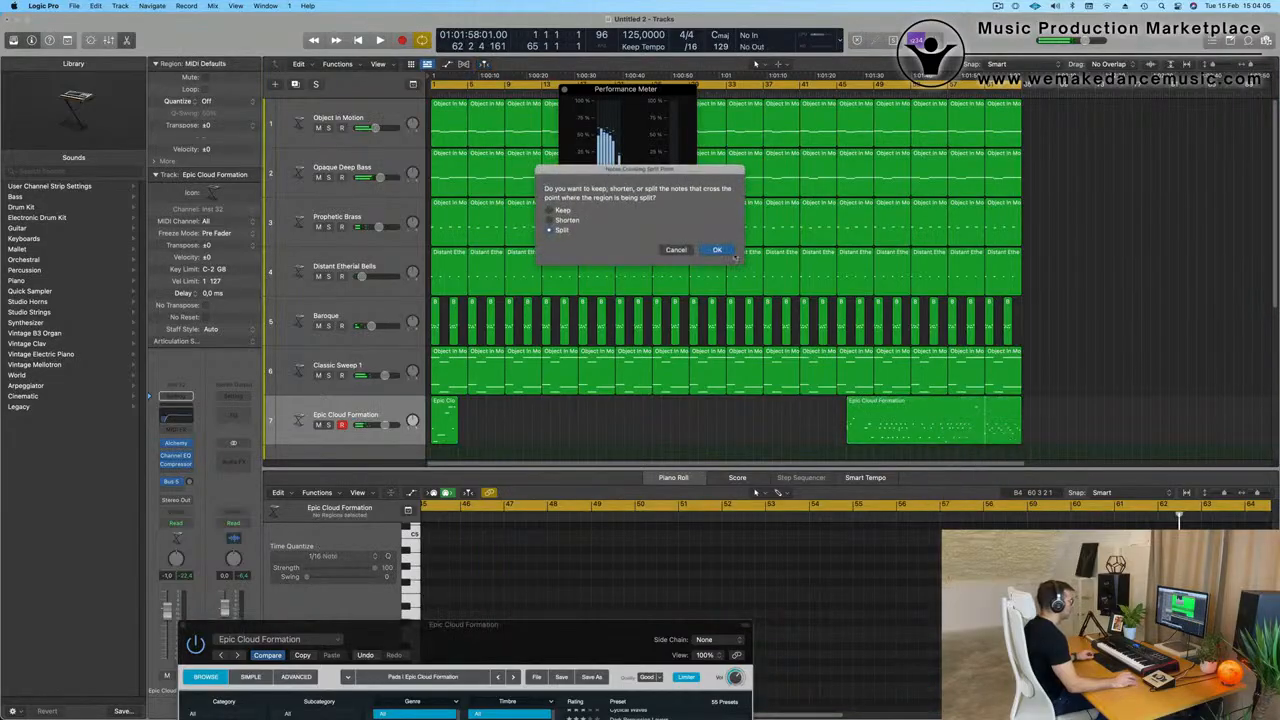
left_click(718, 250)
left_click(927, 405)
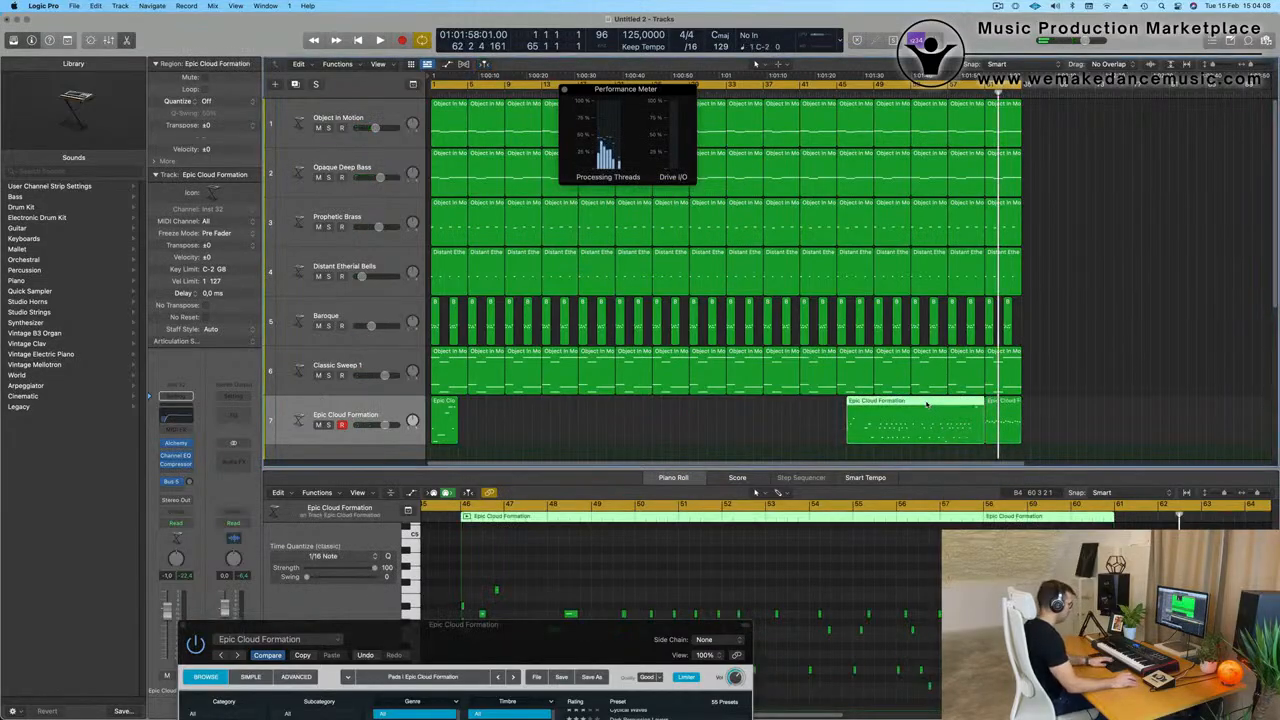
key("Delete")
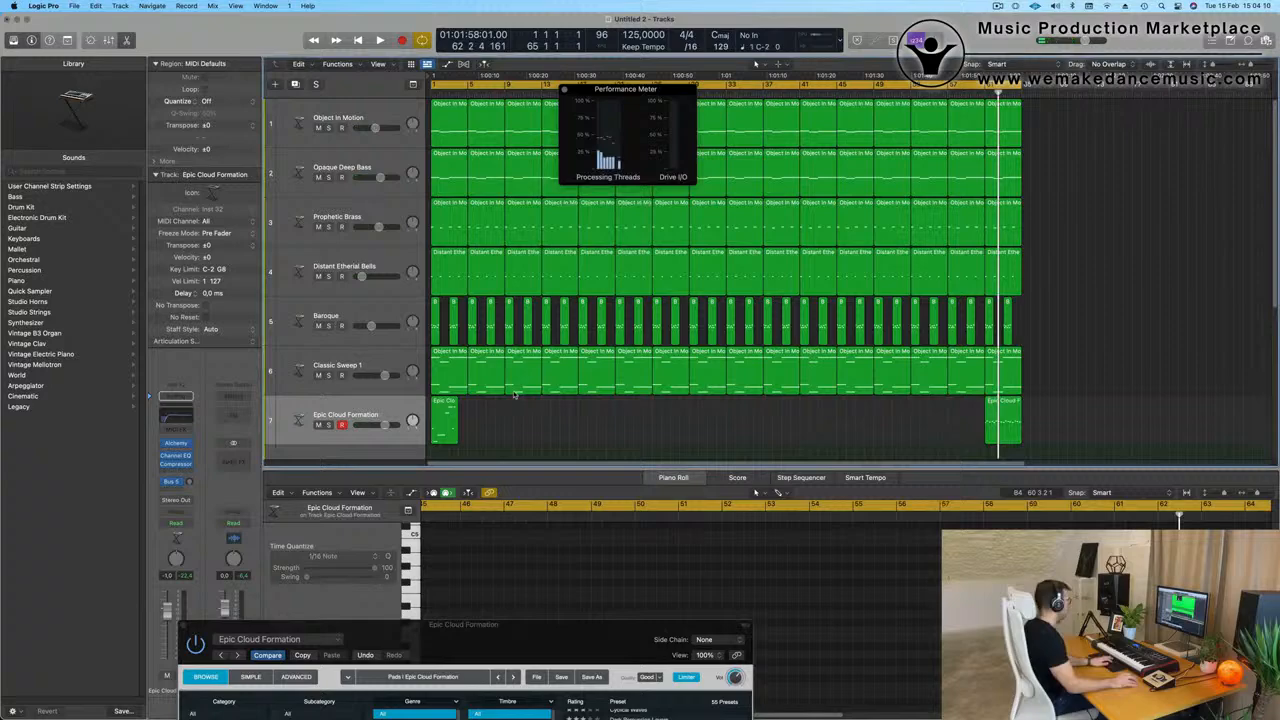
left_click(445, 421)
key("Delete")
Move the remaining four-bar Epic Cloud Formation region to bar 1 and play it from the start.
left_click_drag(1011, 407, 457, 420)
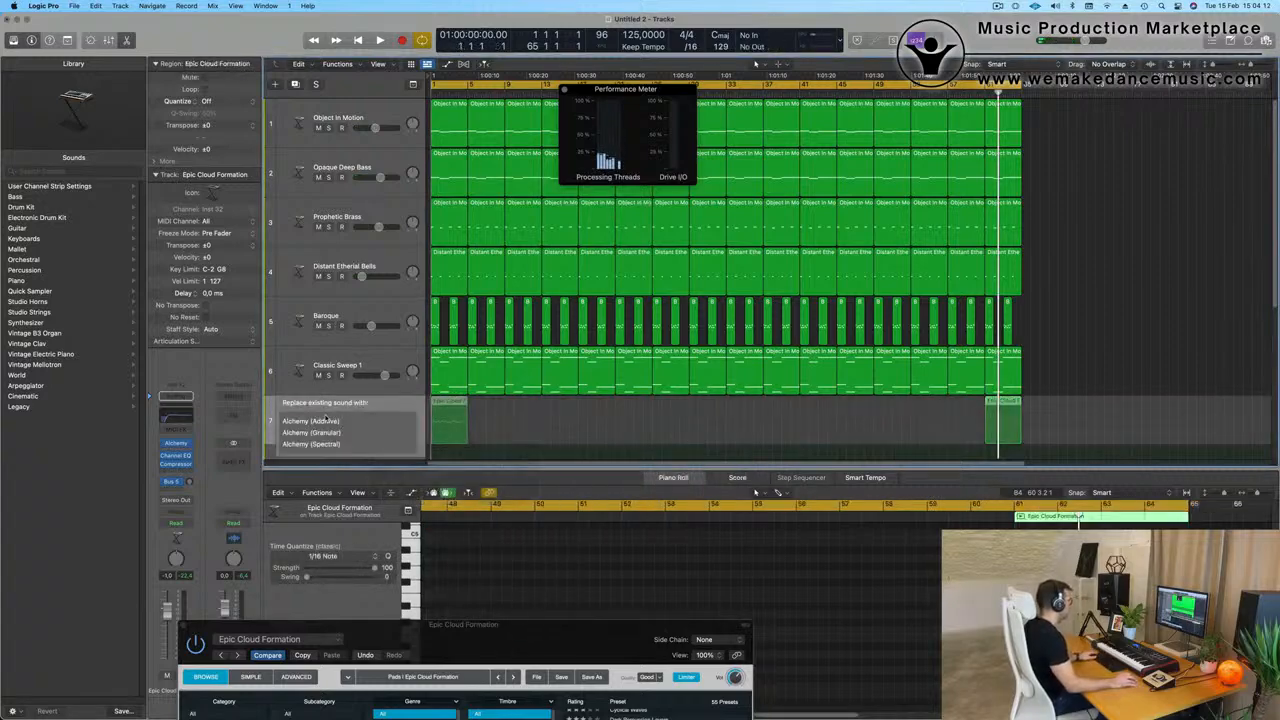
key("Return")
key("space")
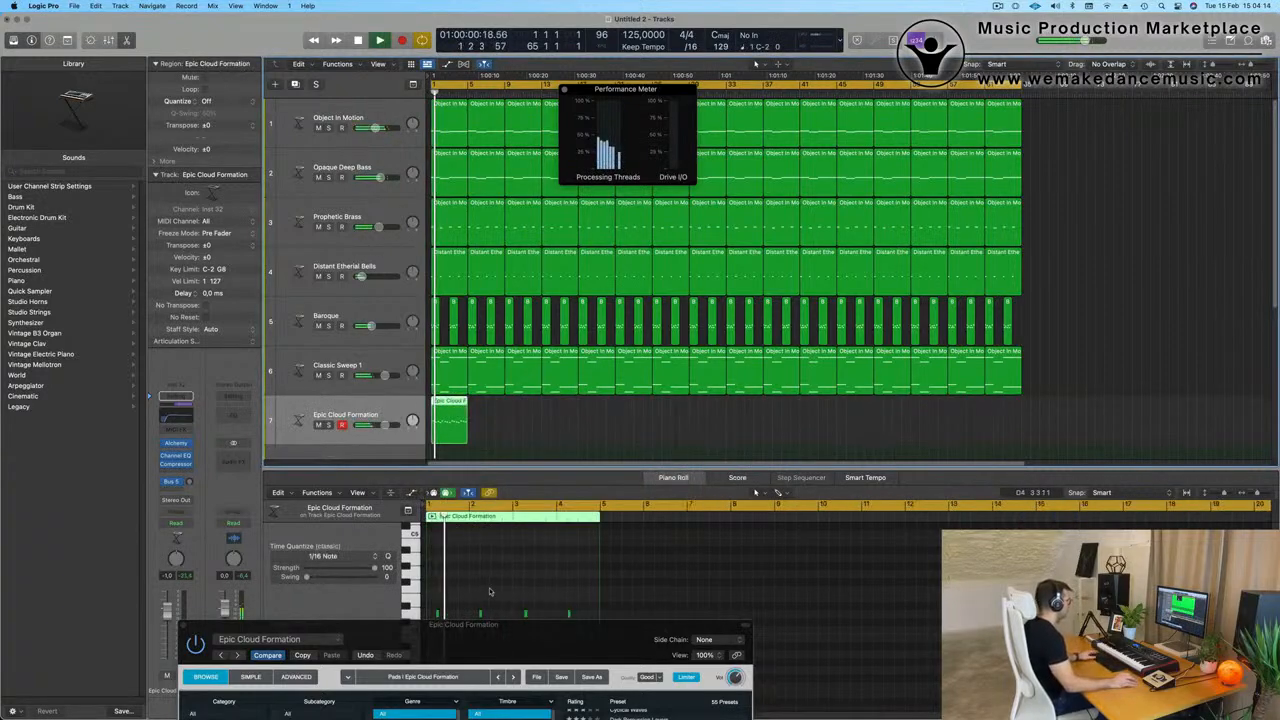
scroll(494, 588, "up", 4)
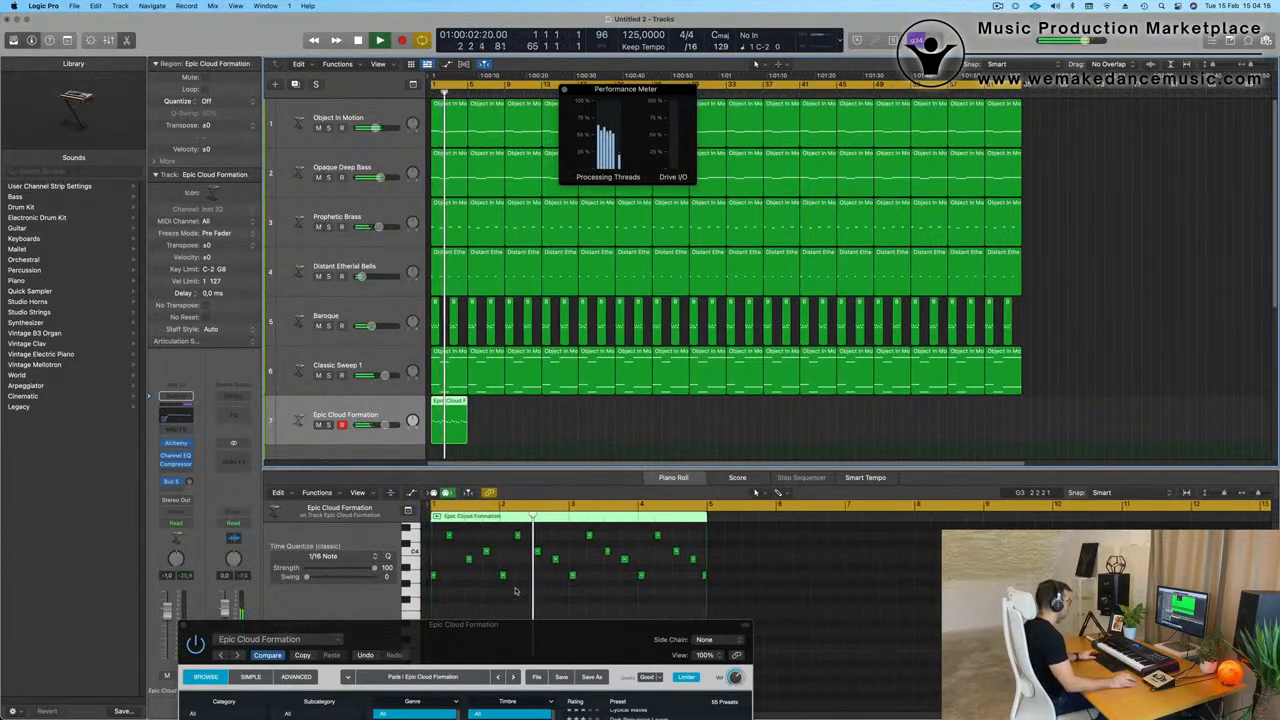
key("Return")
scroll(484, 604, "up", 1)
key("space")
Quantize the Epic Cloud Formation region to 1/16 Note and play it with its notes in view.
key("super+a")
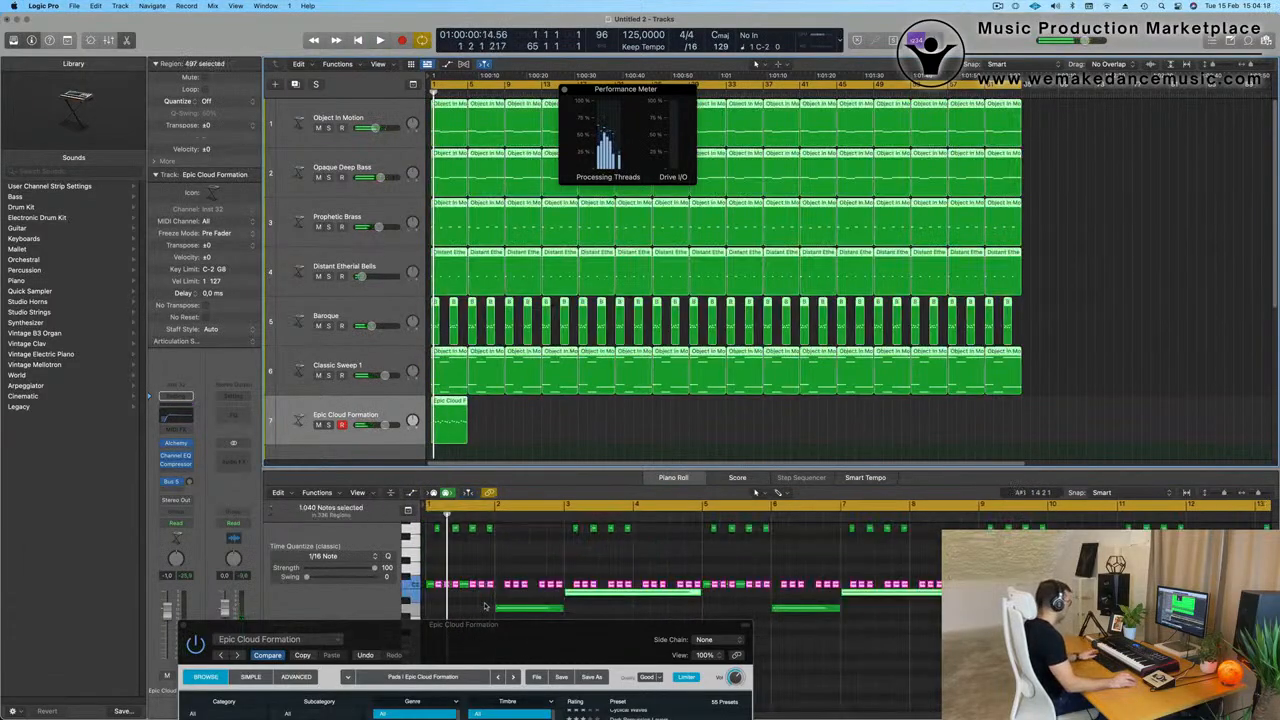
left_click(555, 433)
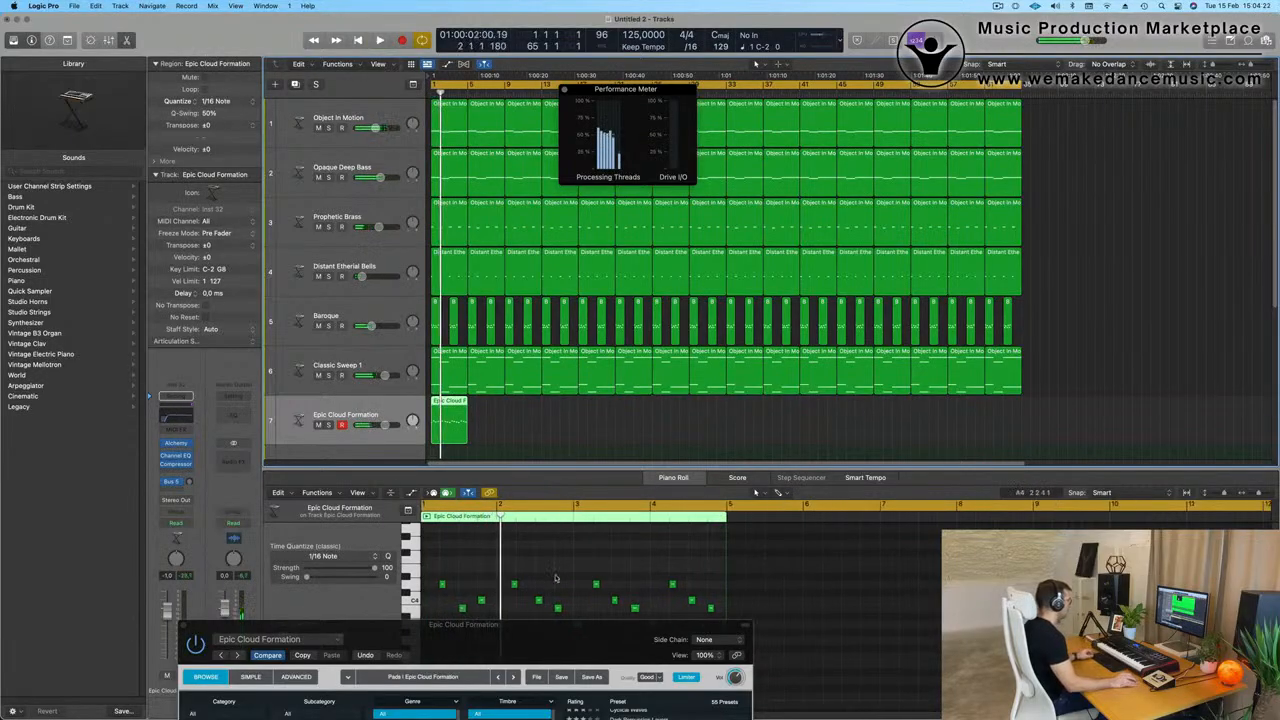
scroll(556, 579, "down", 1)
left_click_drag(554, 637, 1122, 37)
key("space")
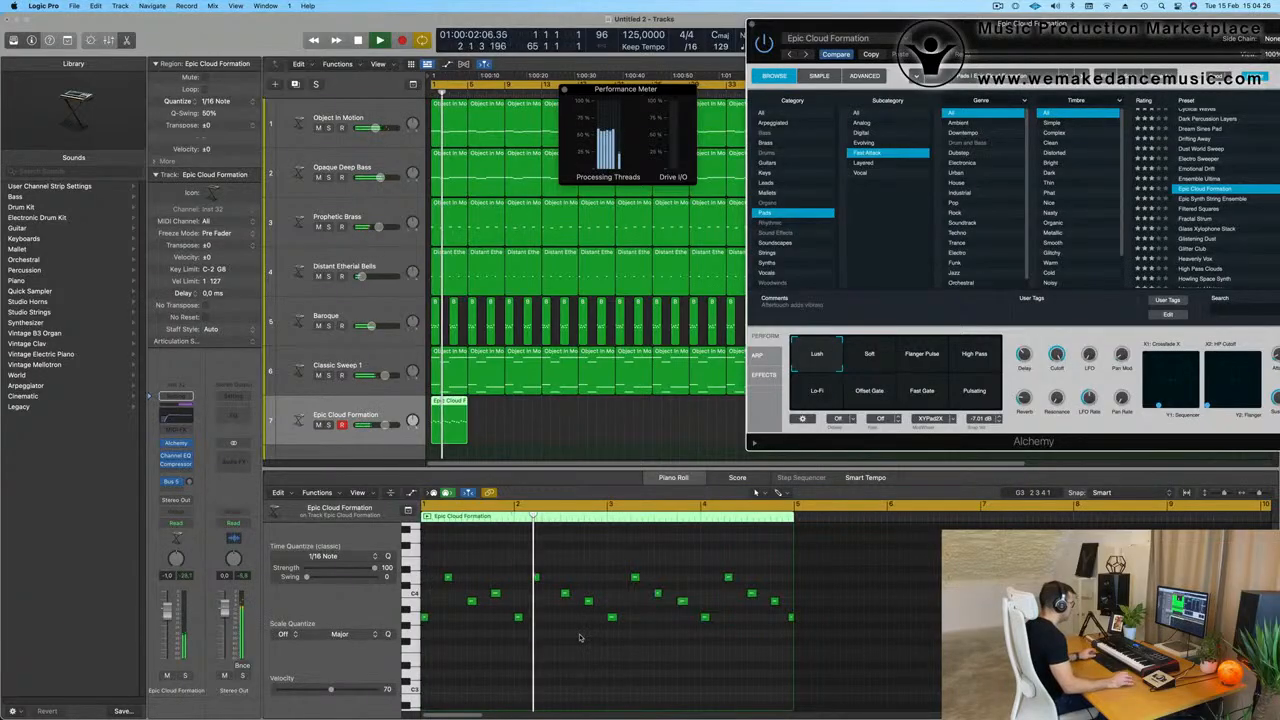
key("space")
Delete the notes after the first bar and copy the first bar's four notes into bars 2, 3 and 4.
left_click_drag(518, 562, 834, 676)
key("Delete")
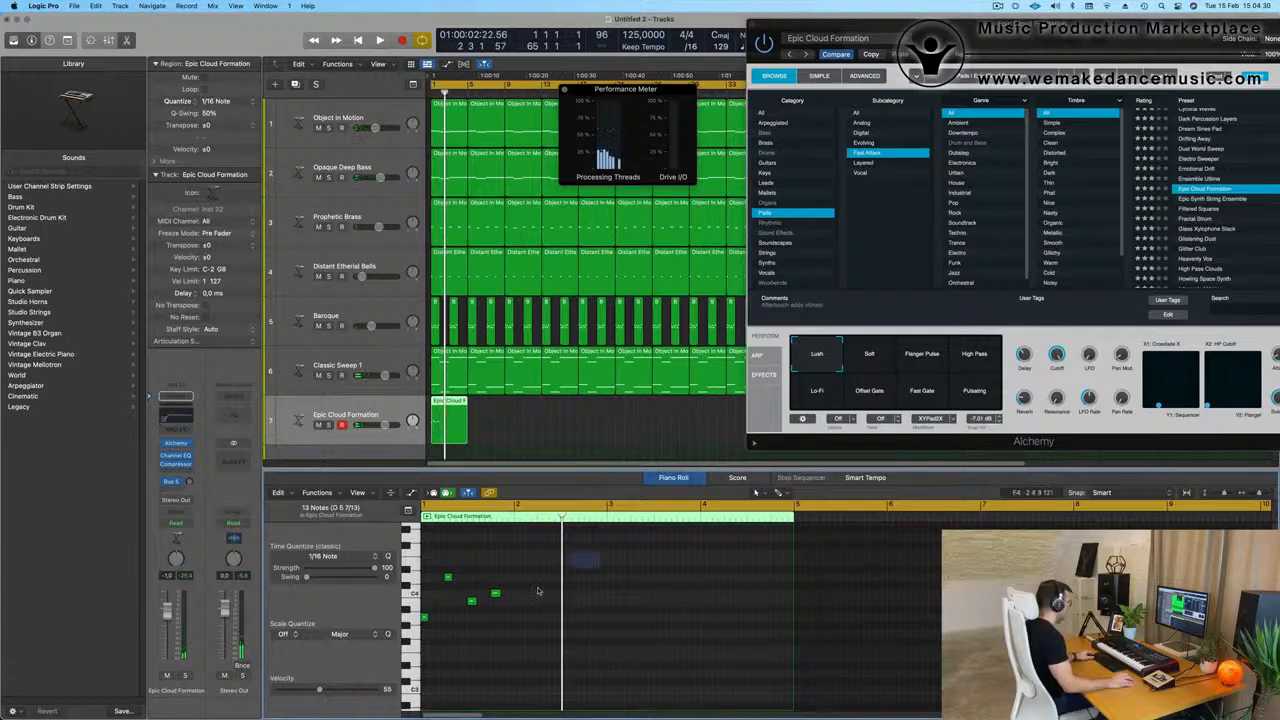
key("super+a")
left_click_drag(428, 617, 615, 620)
key("space")
key("space")
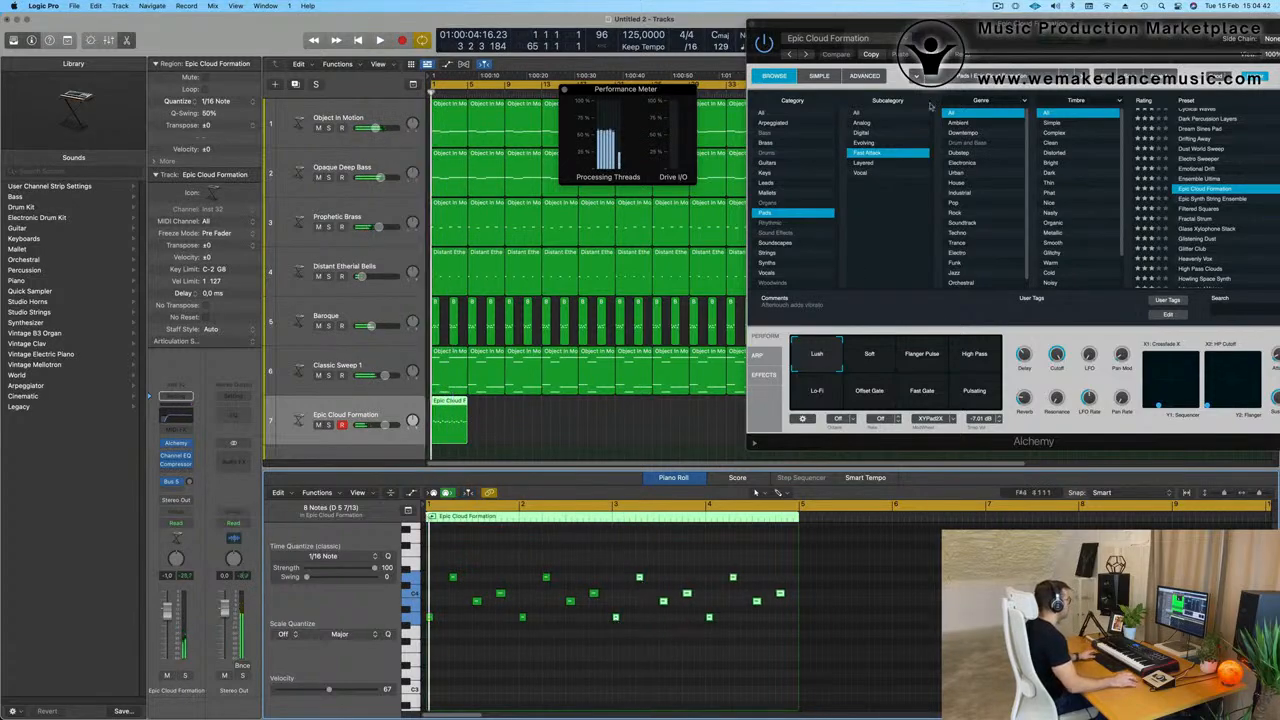
Repeat the four-bar Epic Cloud Formation region along its track up to bar 65 and start playback.
scroll(570, 429, "down", 3)
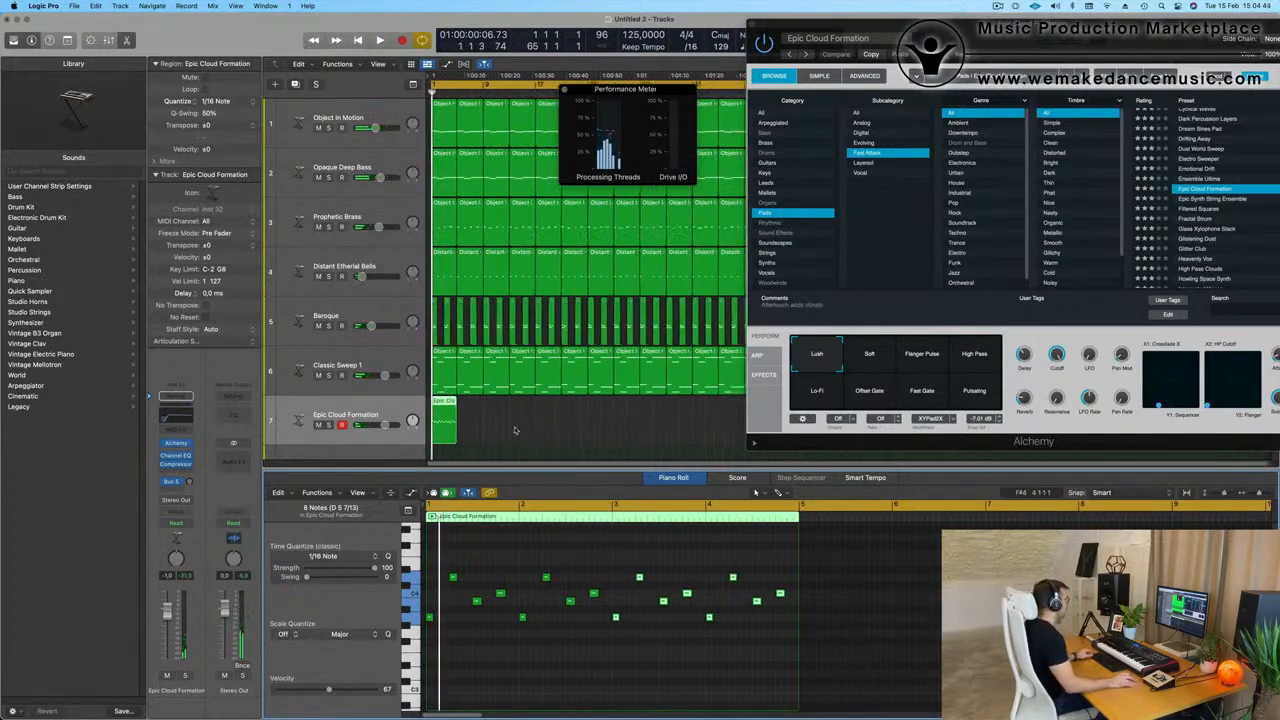
left_click_drag(965, 40, 1279, 194)
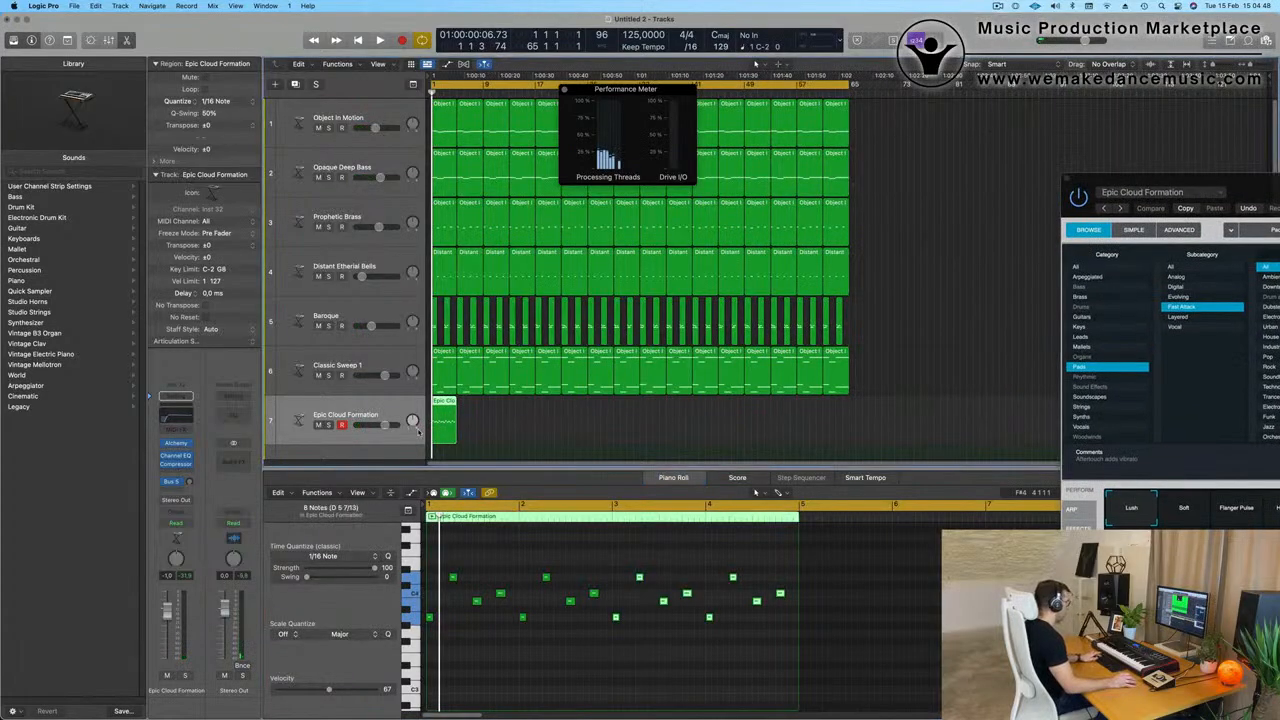
key("super+r")
key("super+r")
key("super+r")
key("super+r")
key("super+r")
key("super+r")
key("super+r")
key("super+r")
key("super+r")
key("super+r")
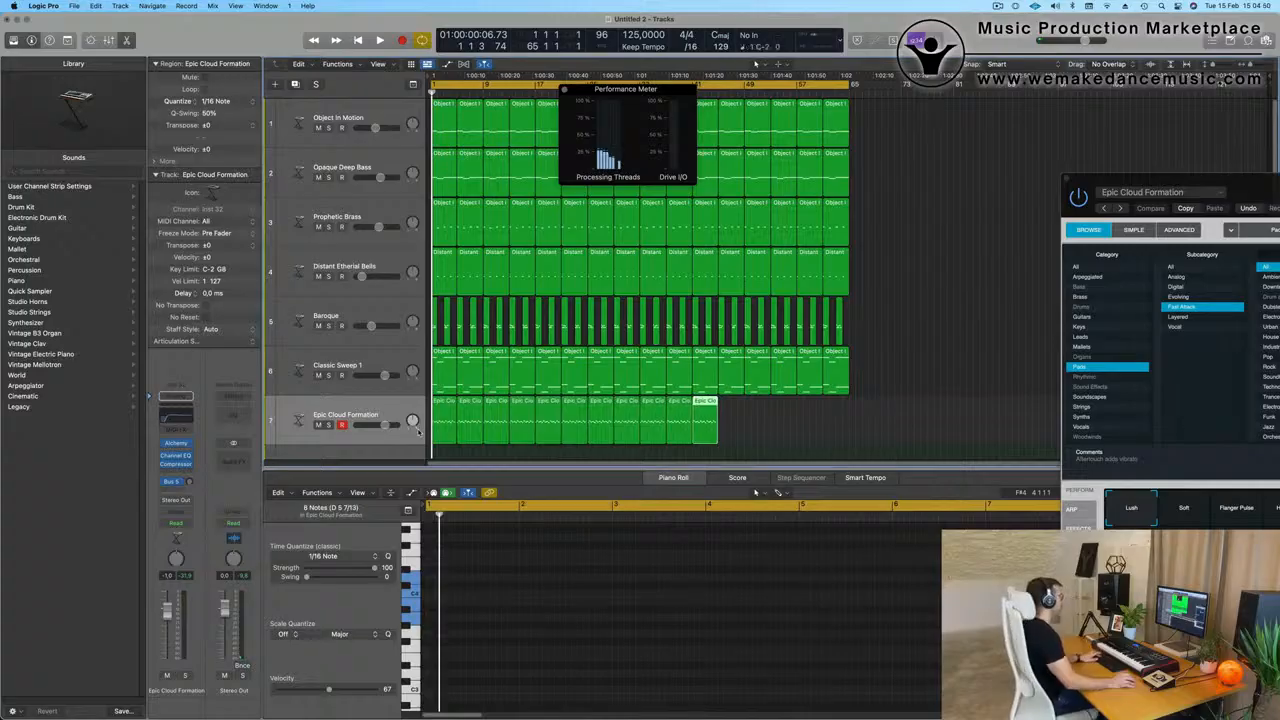
key("super+r")
key("super+r")
key("super+r")
key("super+r")
key("super+r")
key("space")
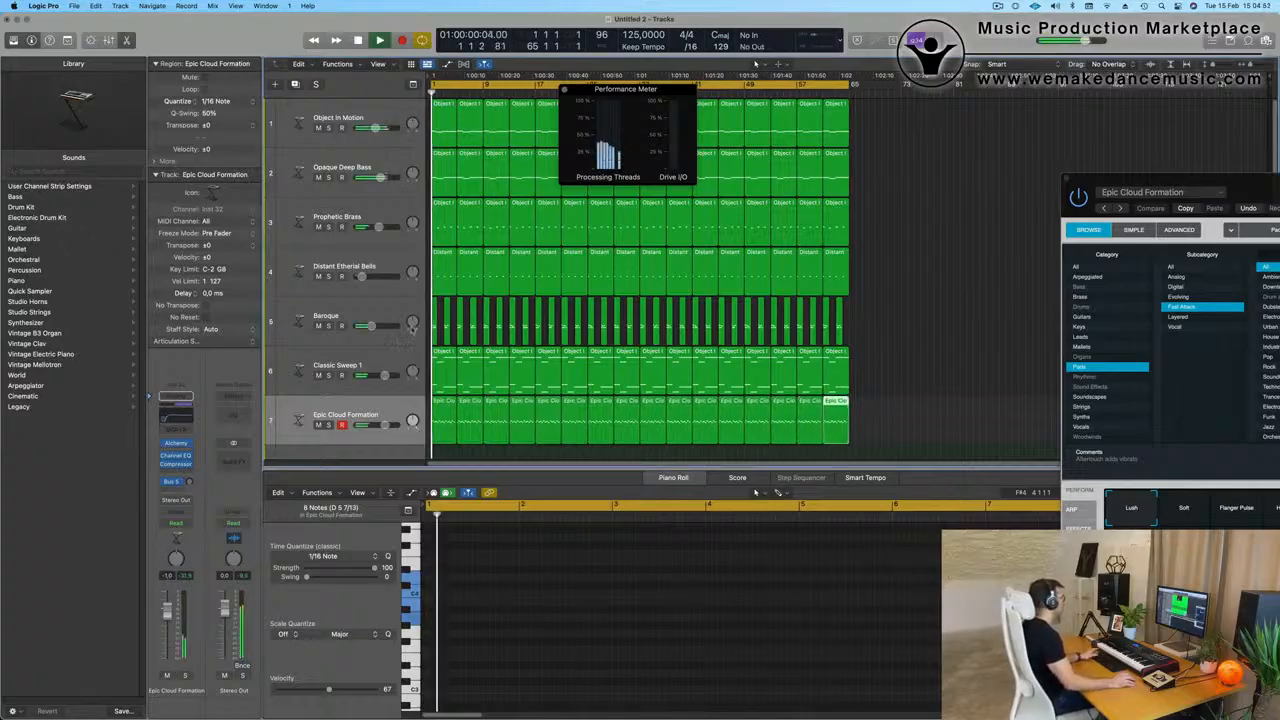
Mute the Baroque and Classic Sweep 1 tracks and bring the Alchemy window back into view.
left_click(318, 326)
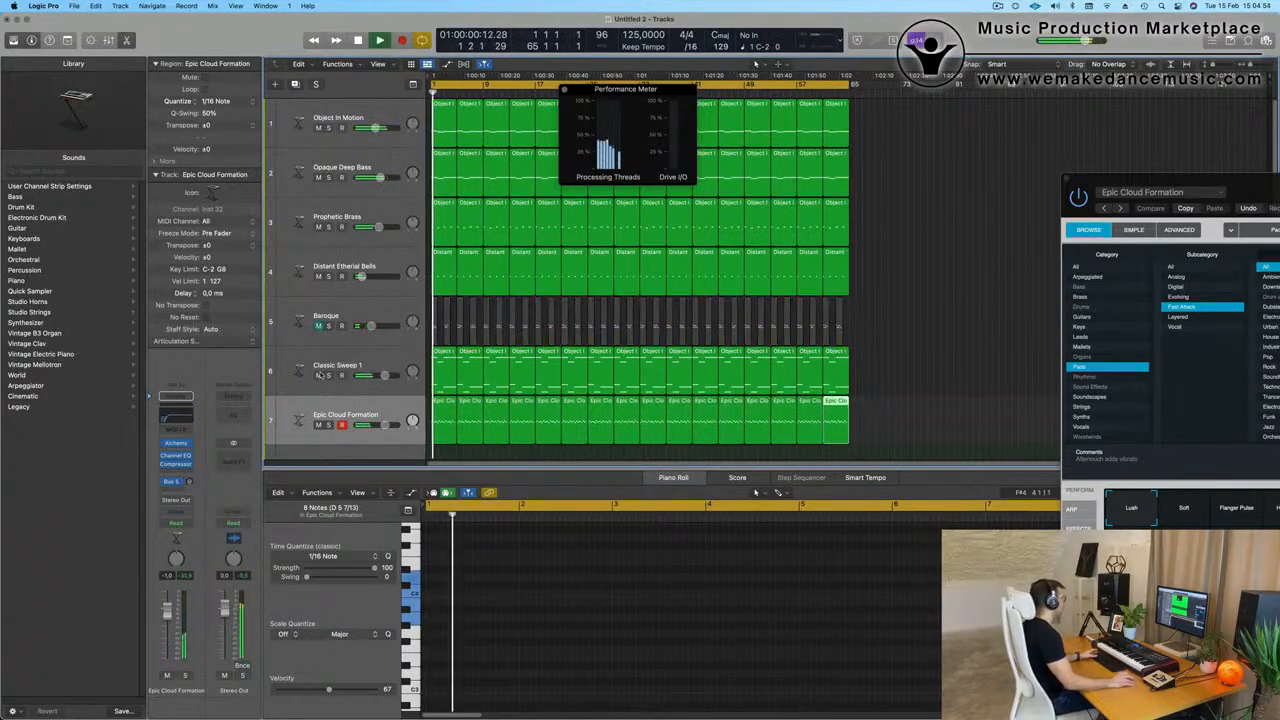
left_click(319, 375)
key("space")
left_click_drag(1249, 184, 746, 147)
key("space")
key("space")
Switch the Epic Cloud Formation pad to the Soft variation and raise both the track volume and the Alchemy output volume.
left_click(681, 471)
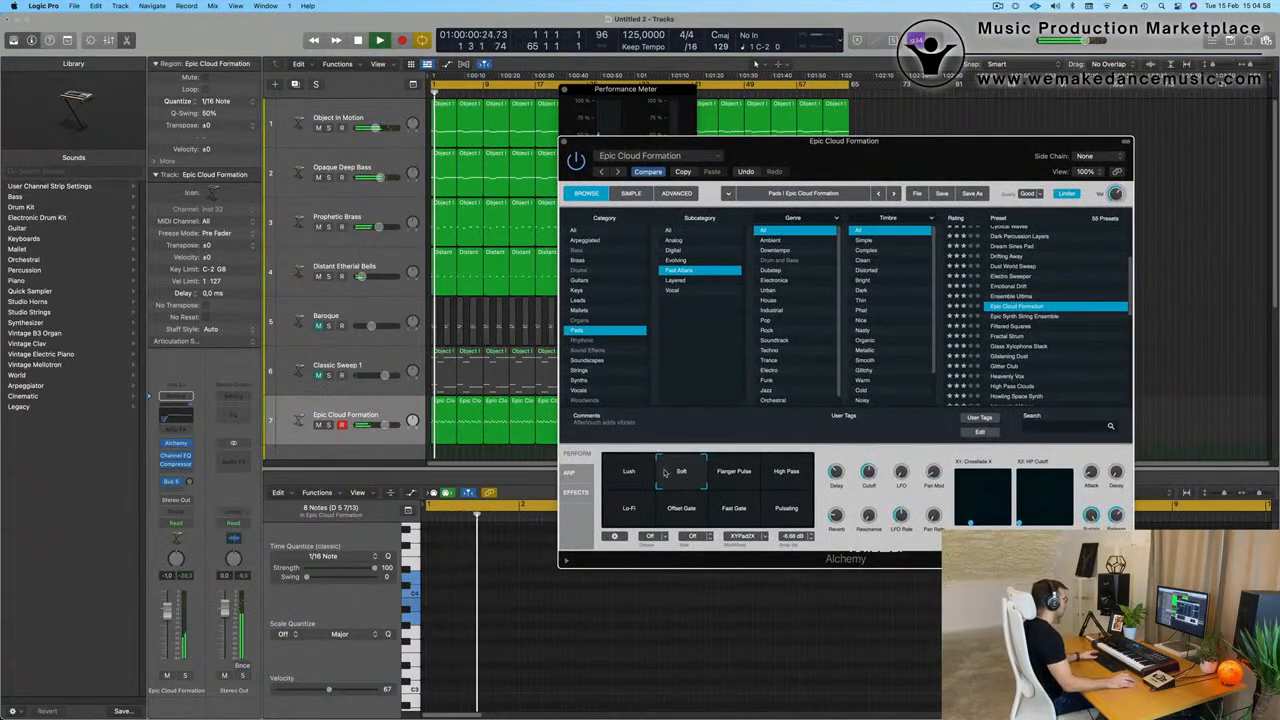
left_click(1025, 118)
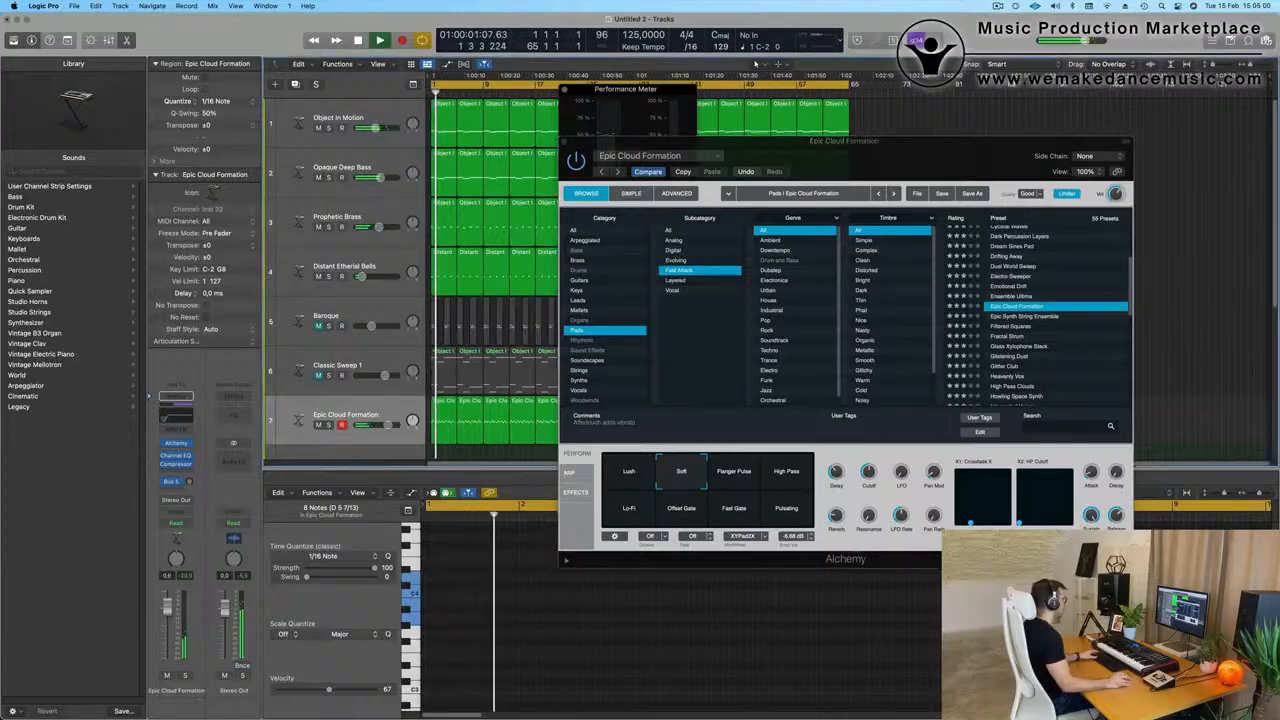
key("space")
key("space")
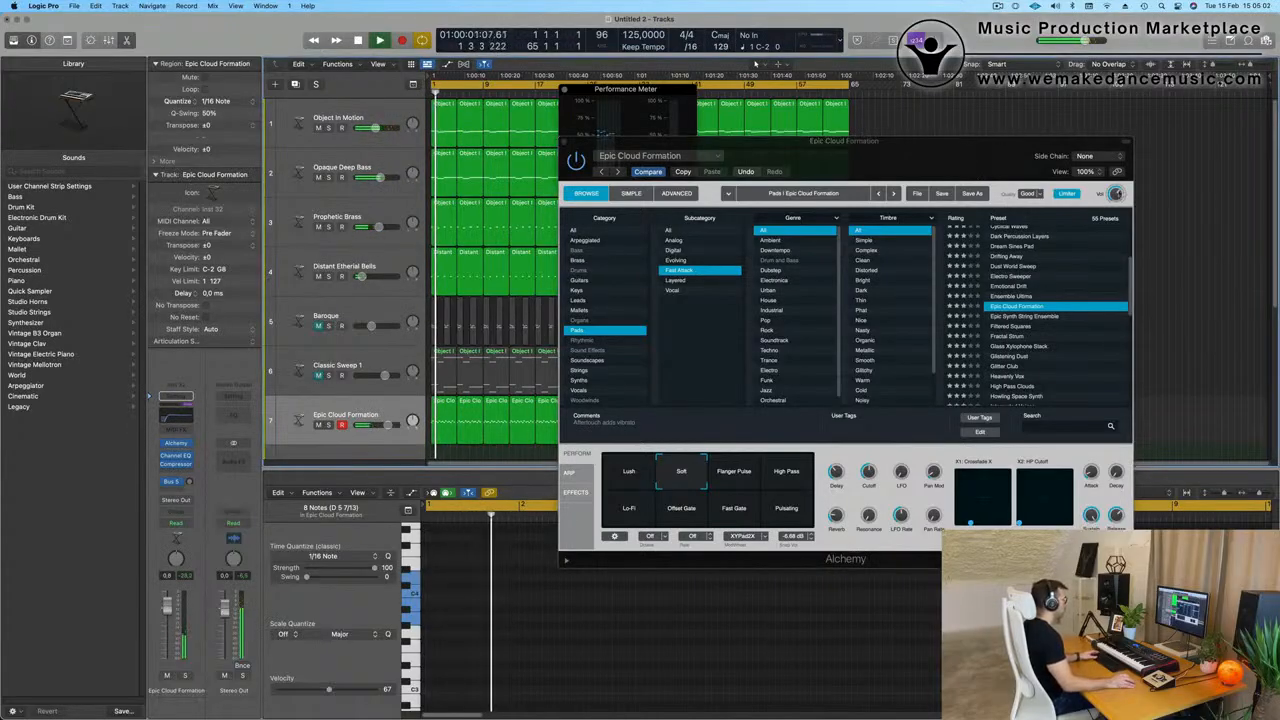
left_click(1116, 194)
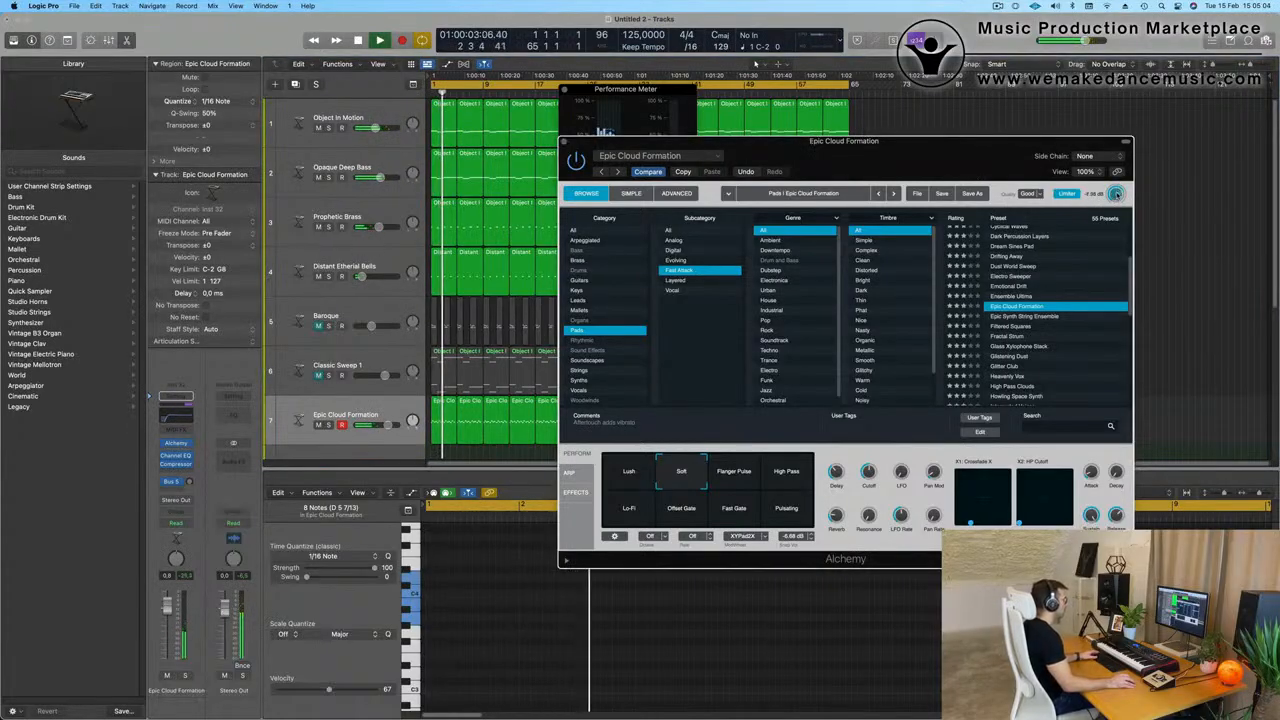
Audition the Flanger Pulse, High Pass, Pulsating, Fast Gate, Offset Gate and Lo-Fi variations and return to Soft.
left_click(734, 471)
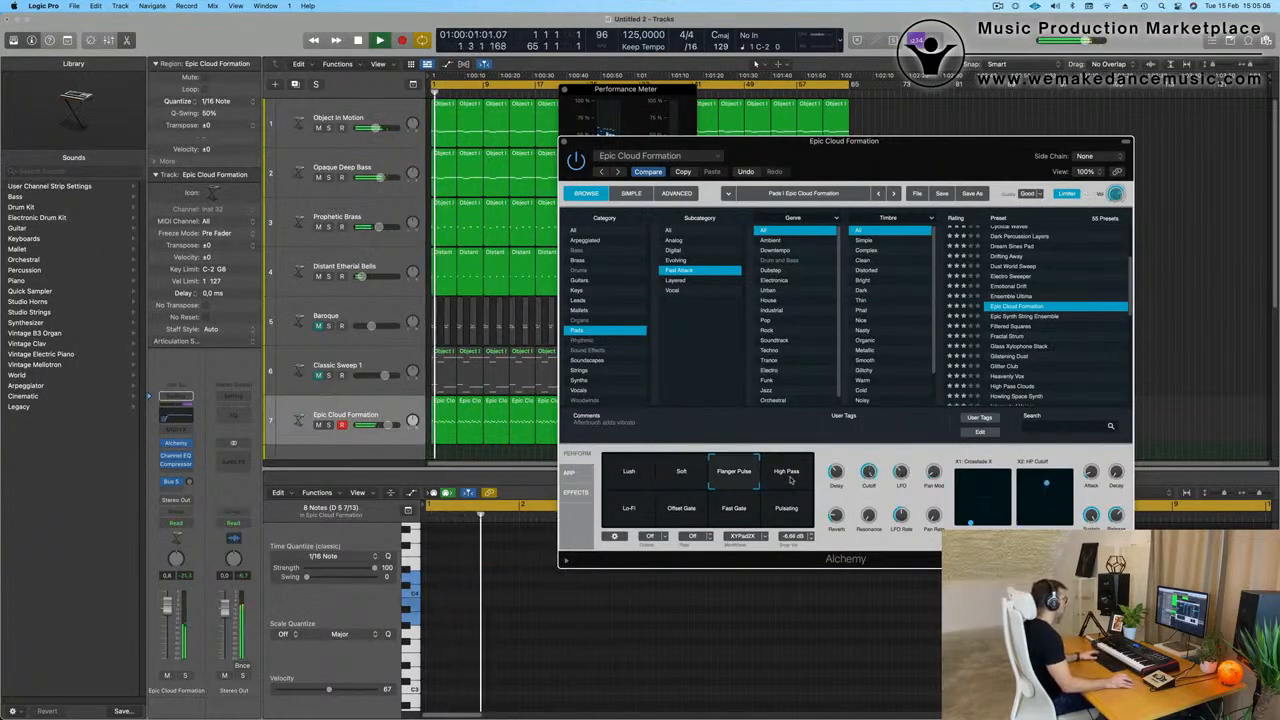
left_click(786, 471)
left_click(786, 509)
left_click(730, 510)
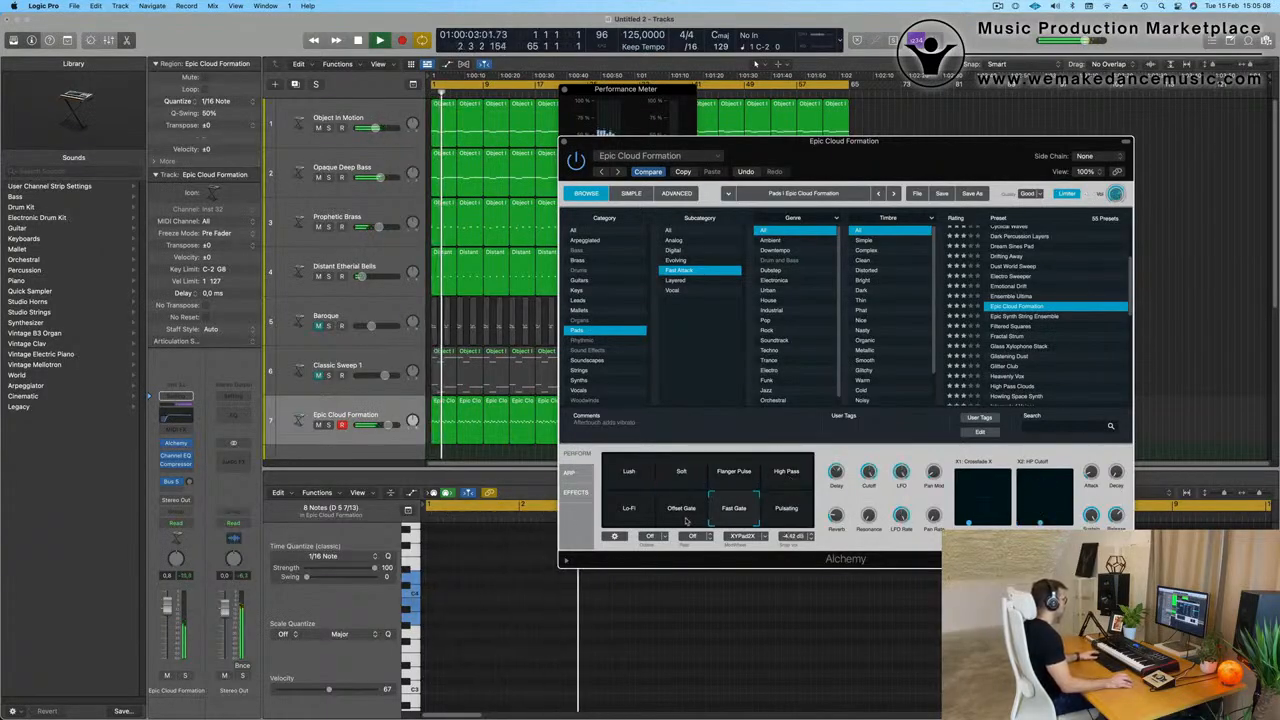
left_click(673, 514)
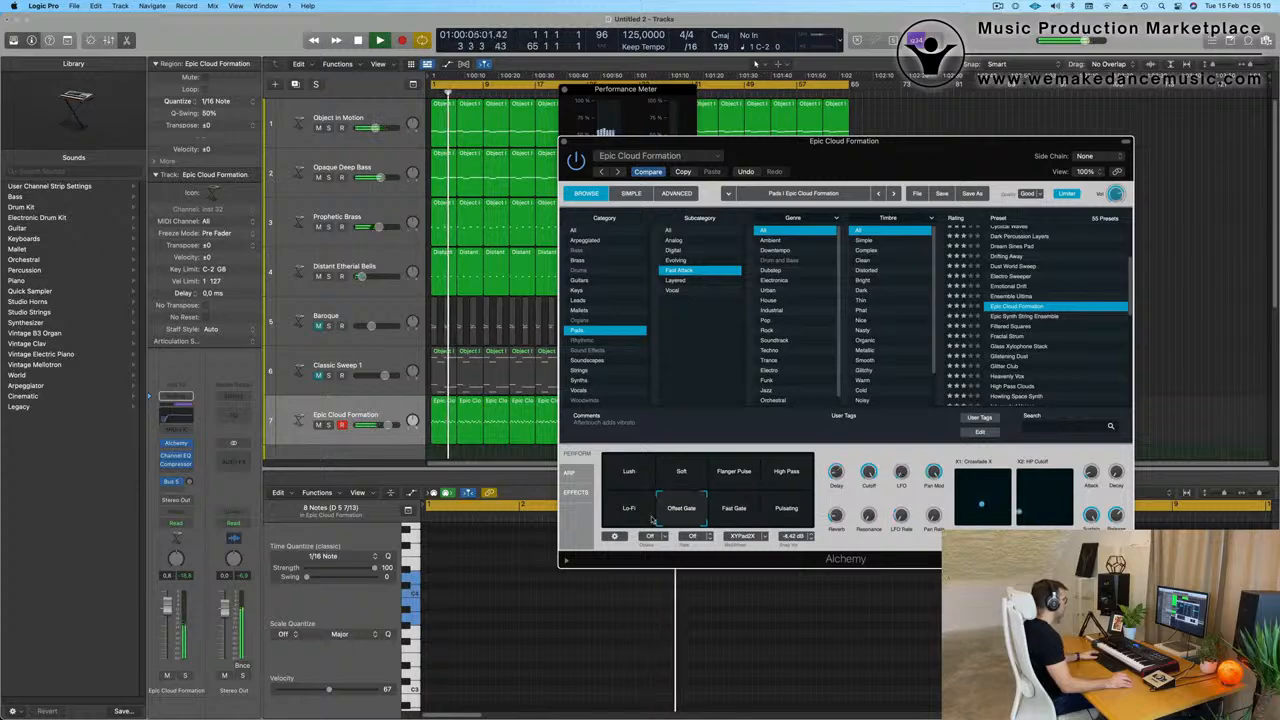
left_click(631, 512)
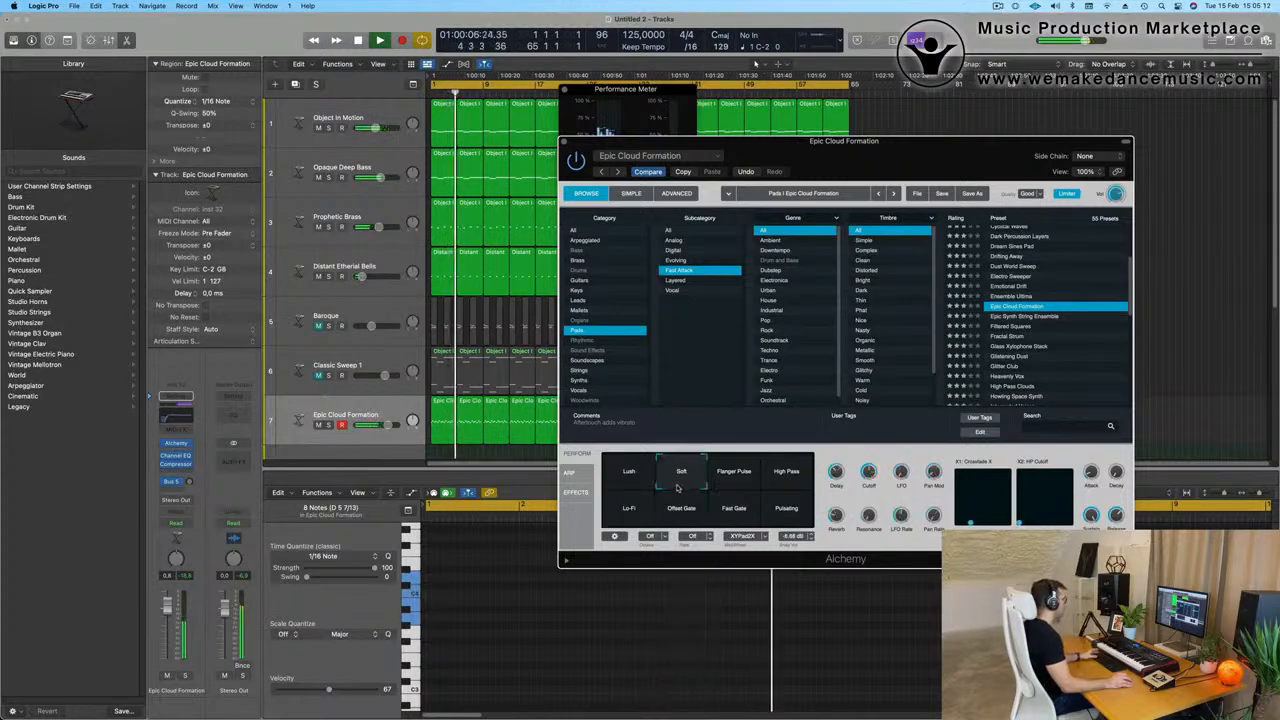
left_click(703, 470)
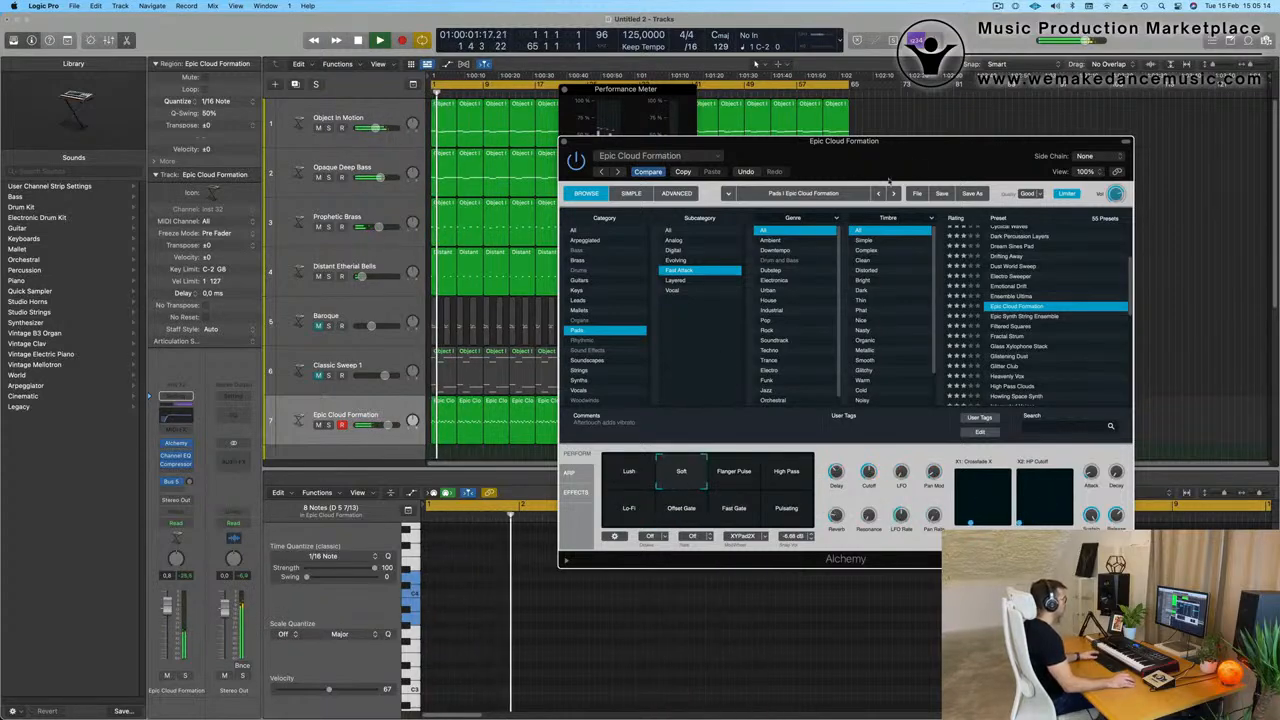
left_click_drag(917, 152, 944, 163)
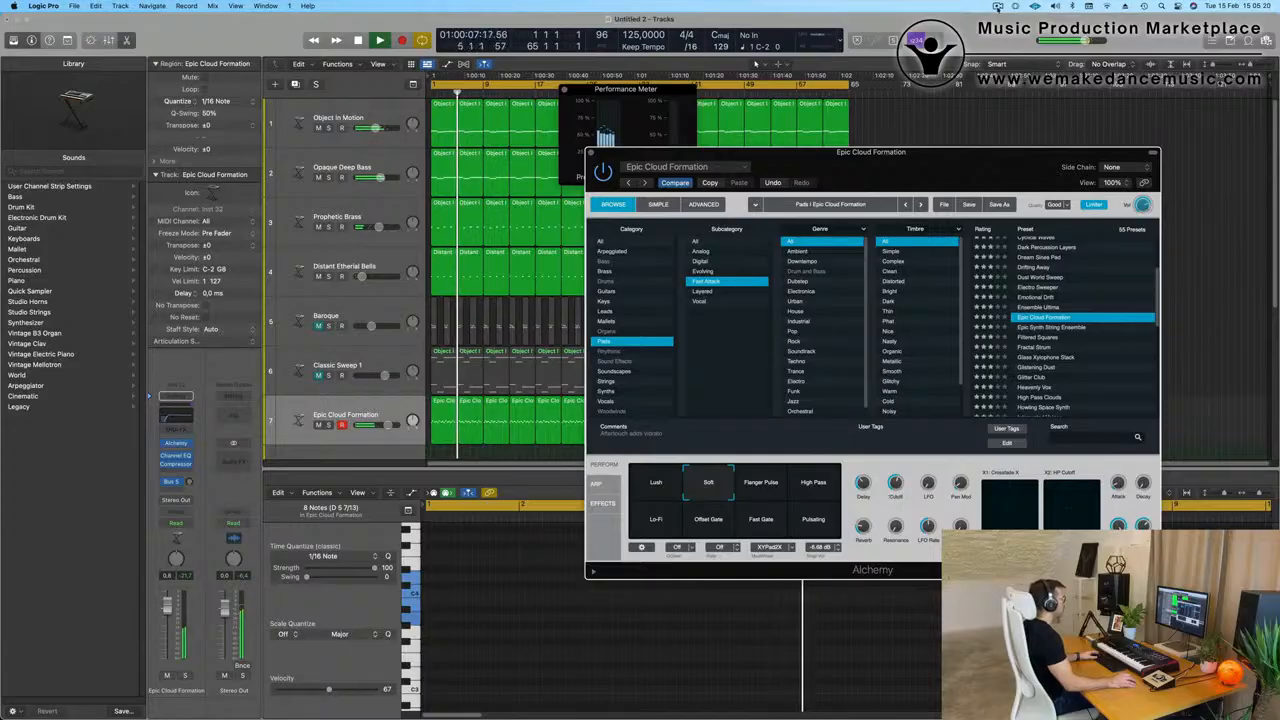
left_click(998, 6)
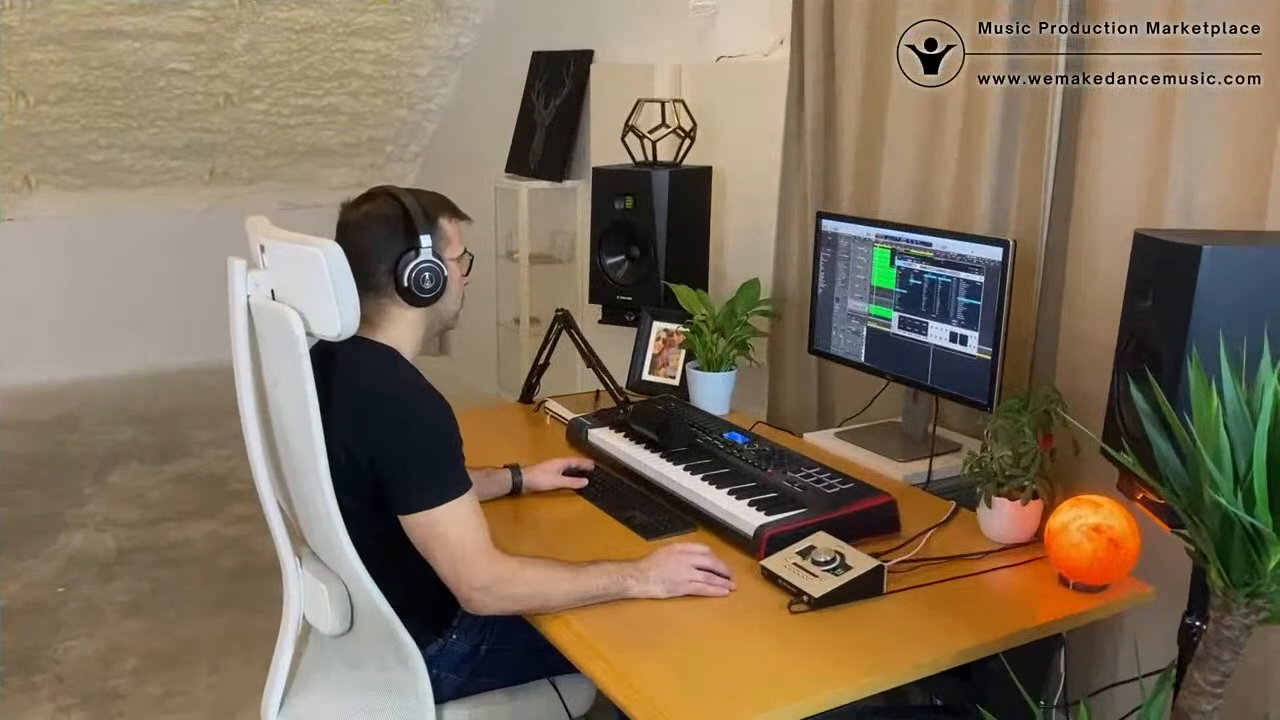